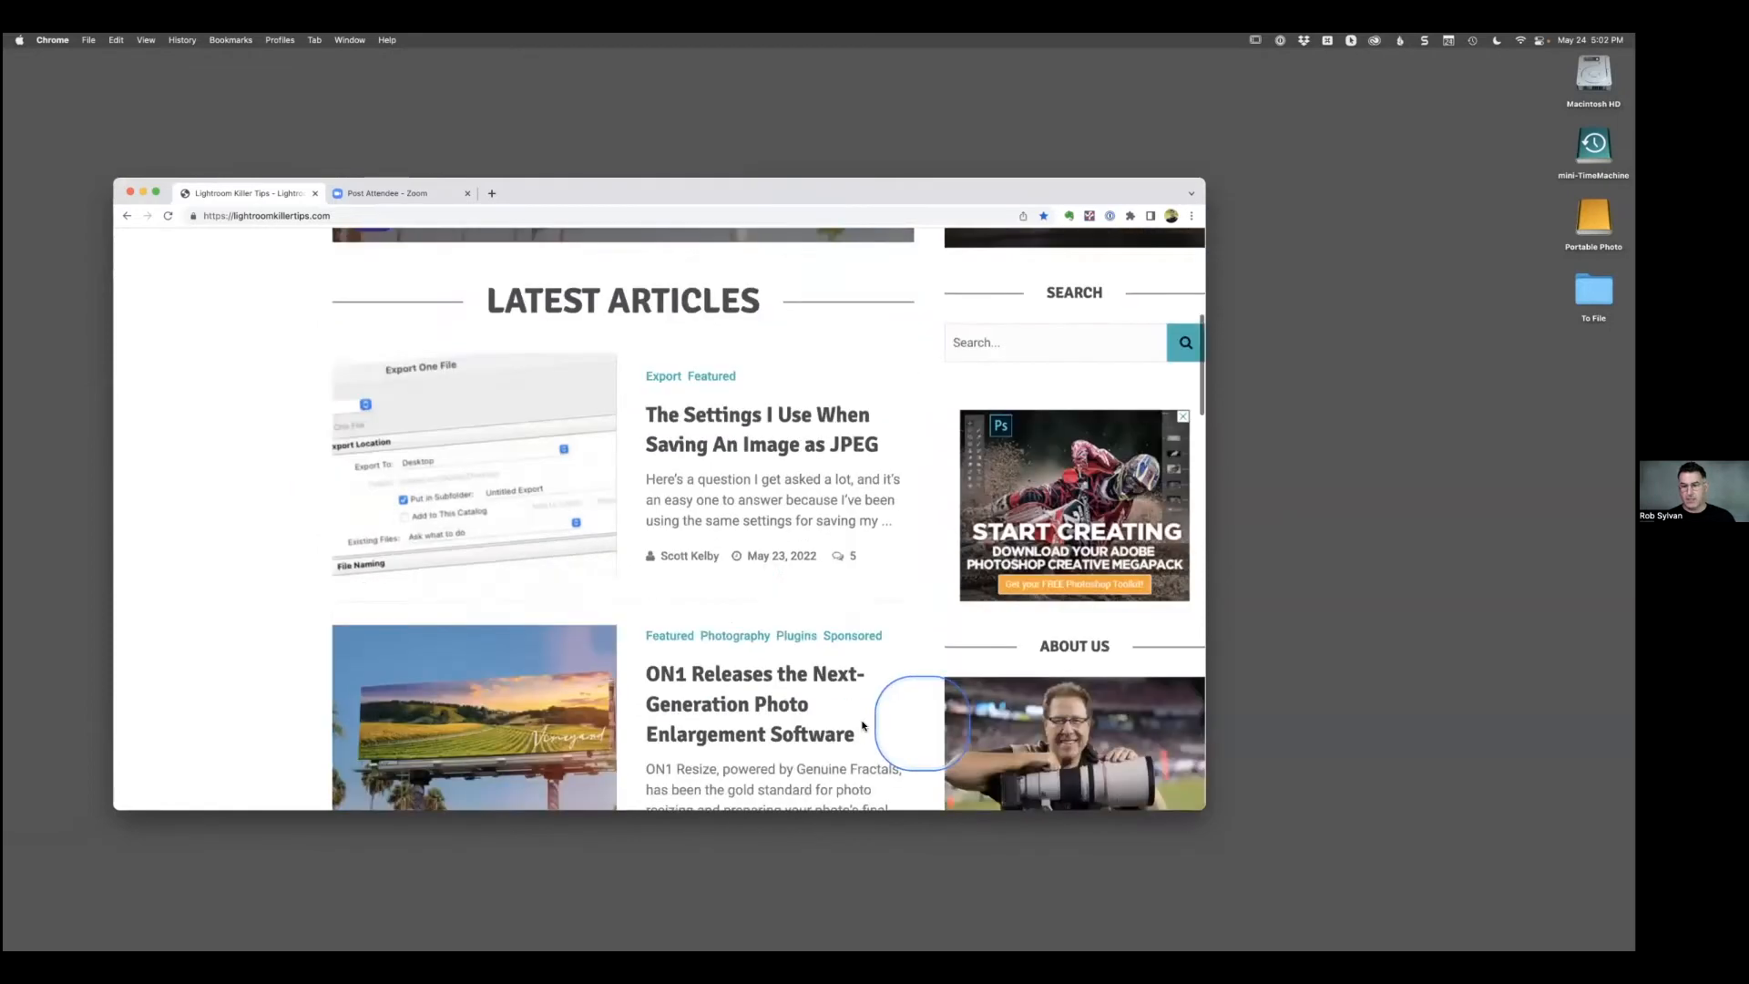
Search the Lightroom Killer Tips site for "Masking" and look through the resulting articles.
scroll(1014, 743, up, 12)
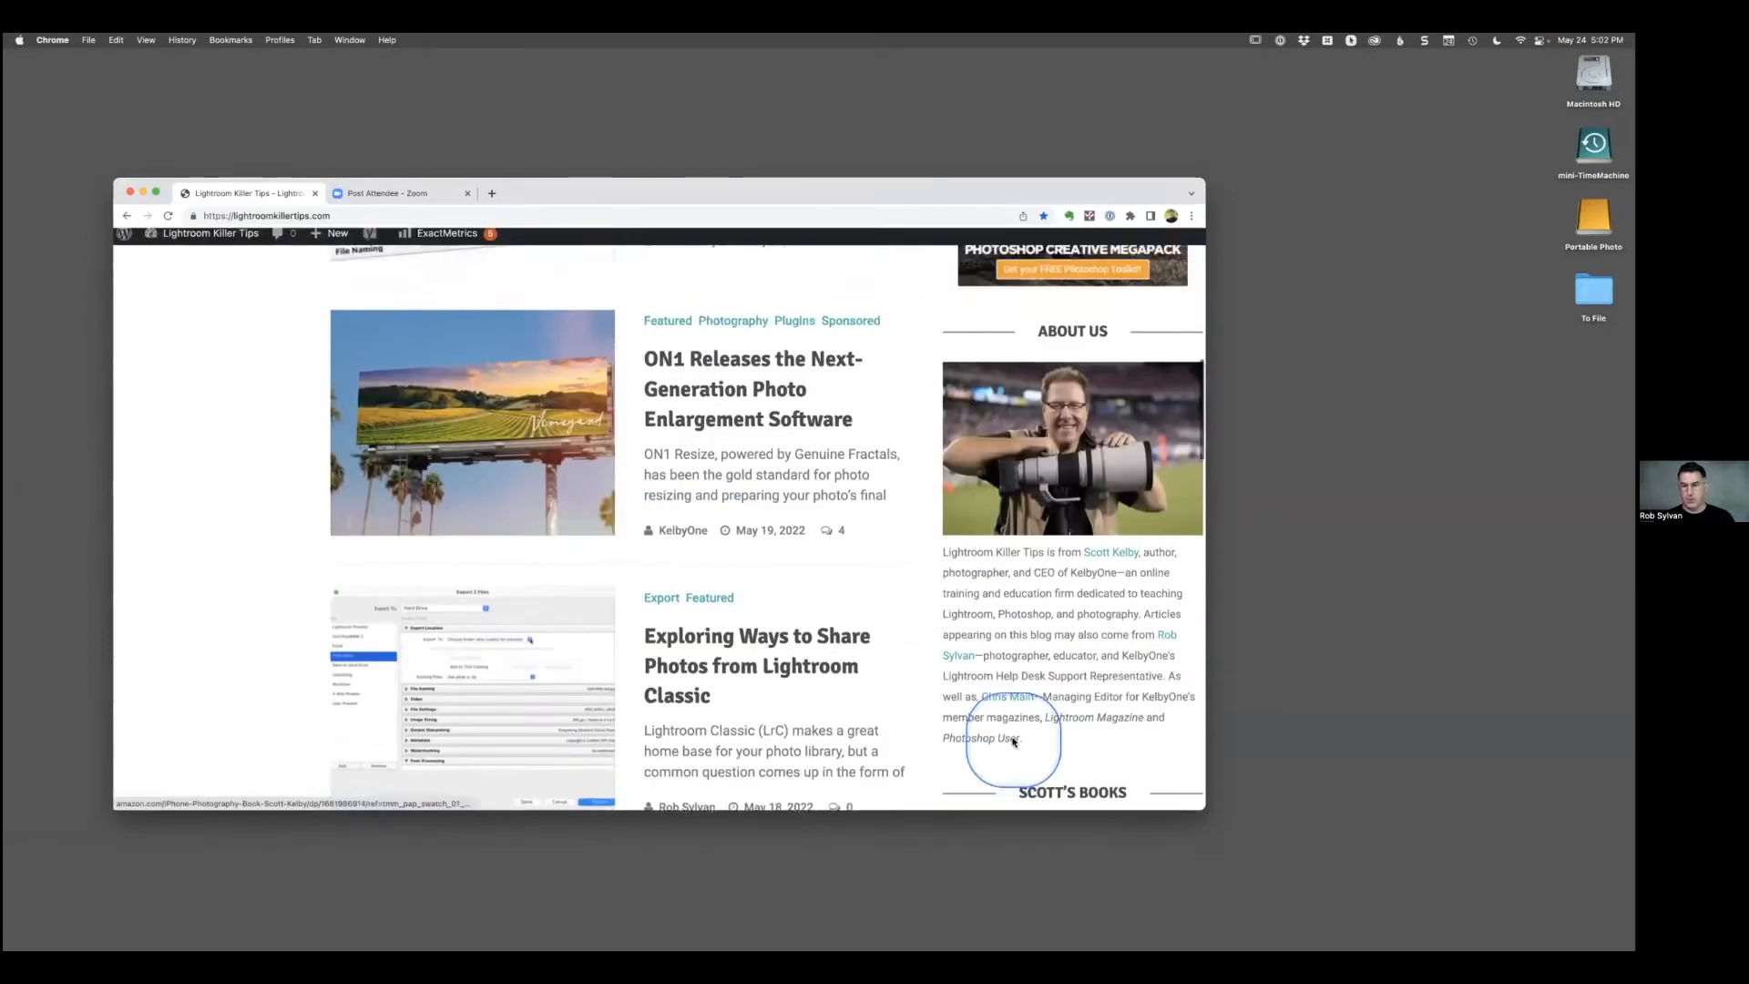
click(1005, 619)
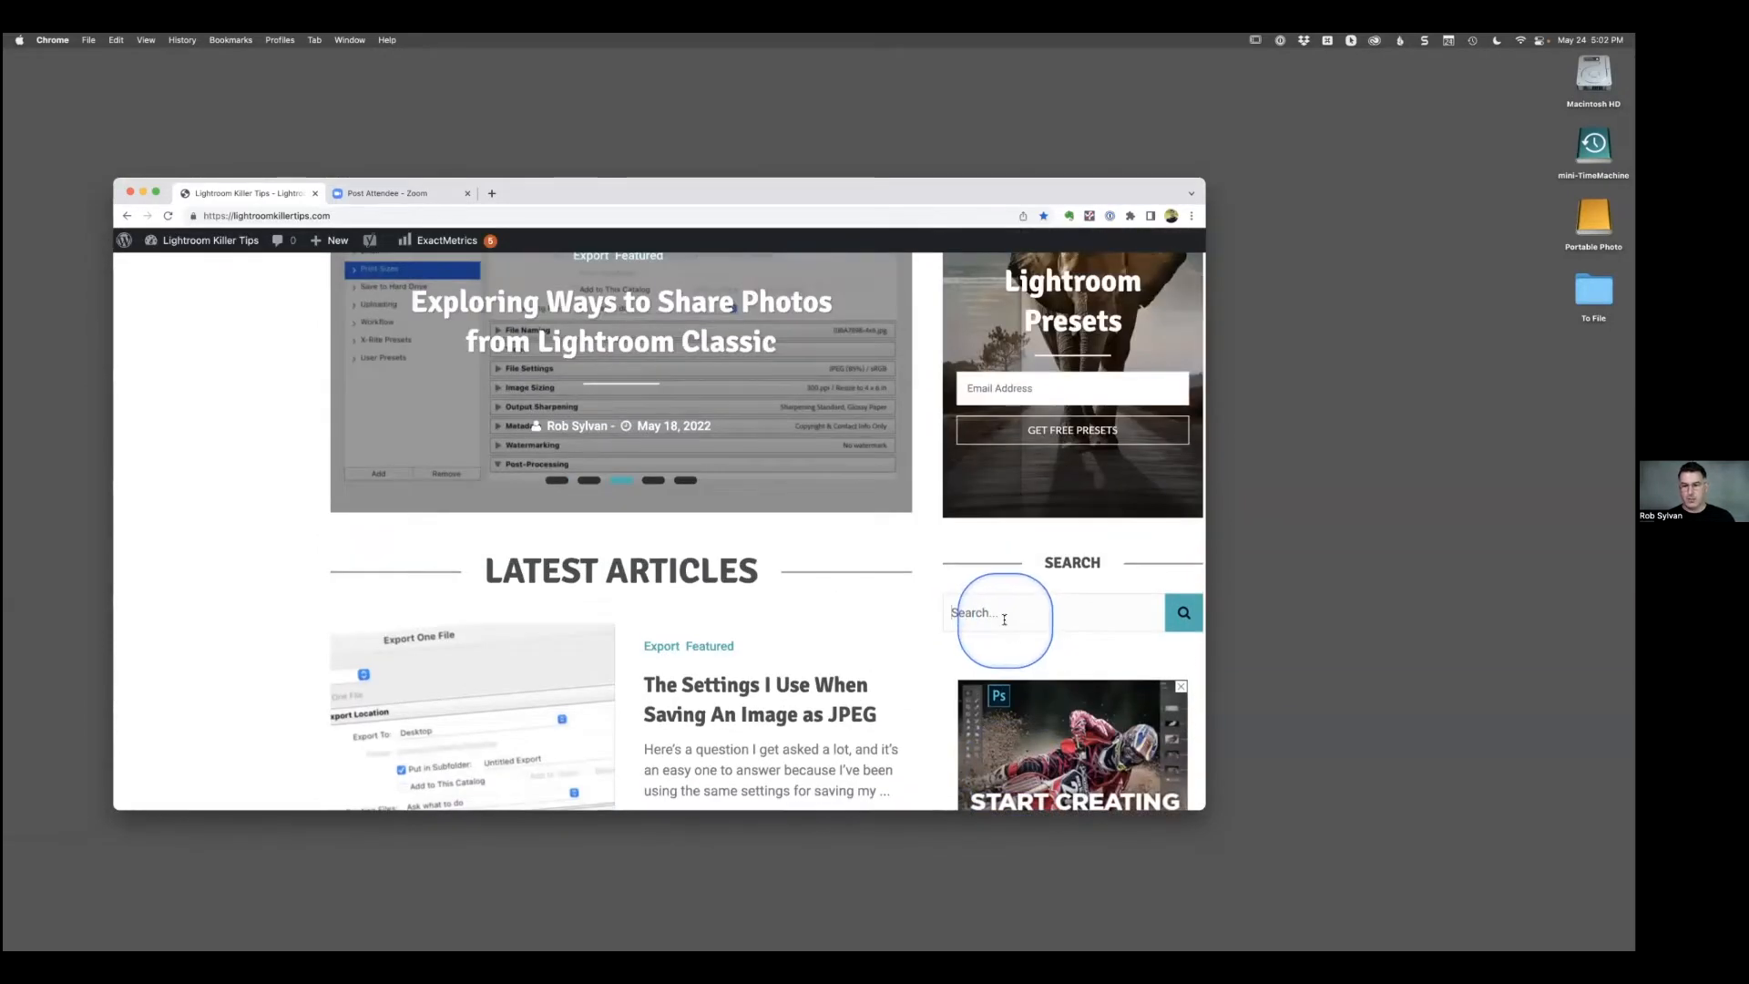
text(Masking)
key(Return)
scroll(511, 638, down, 5)
scroll(511, 637, down, 5)
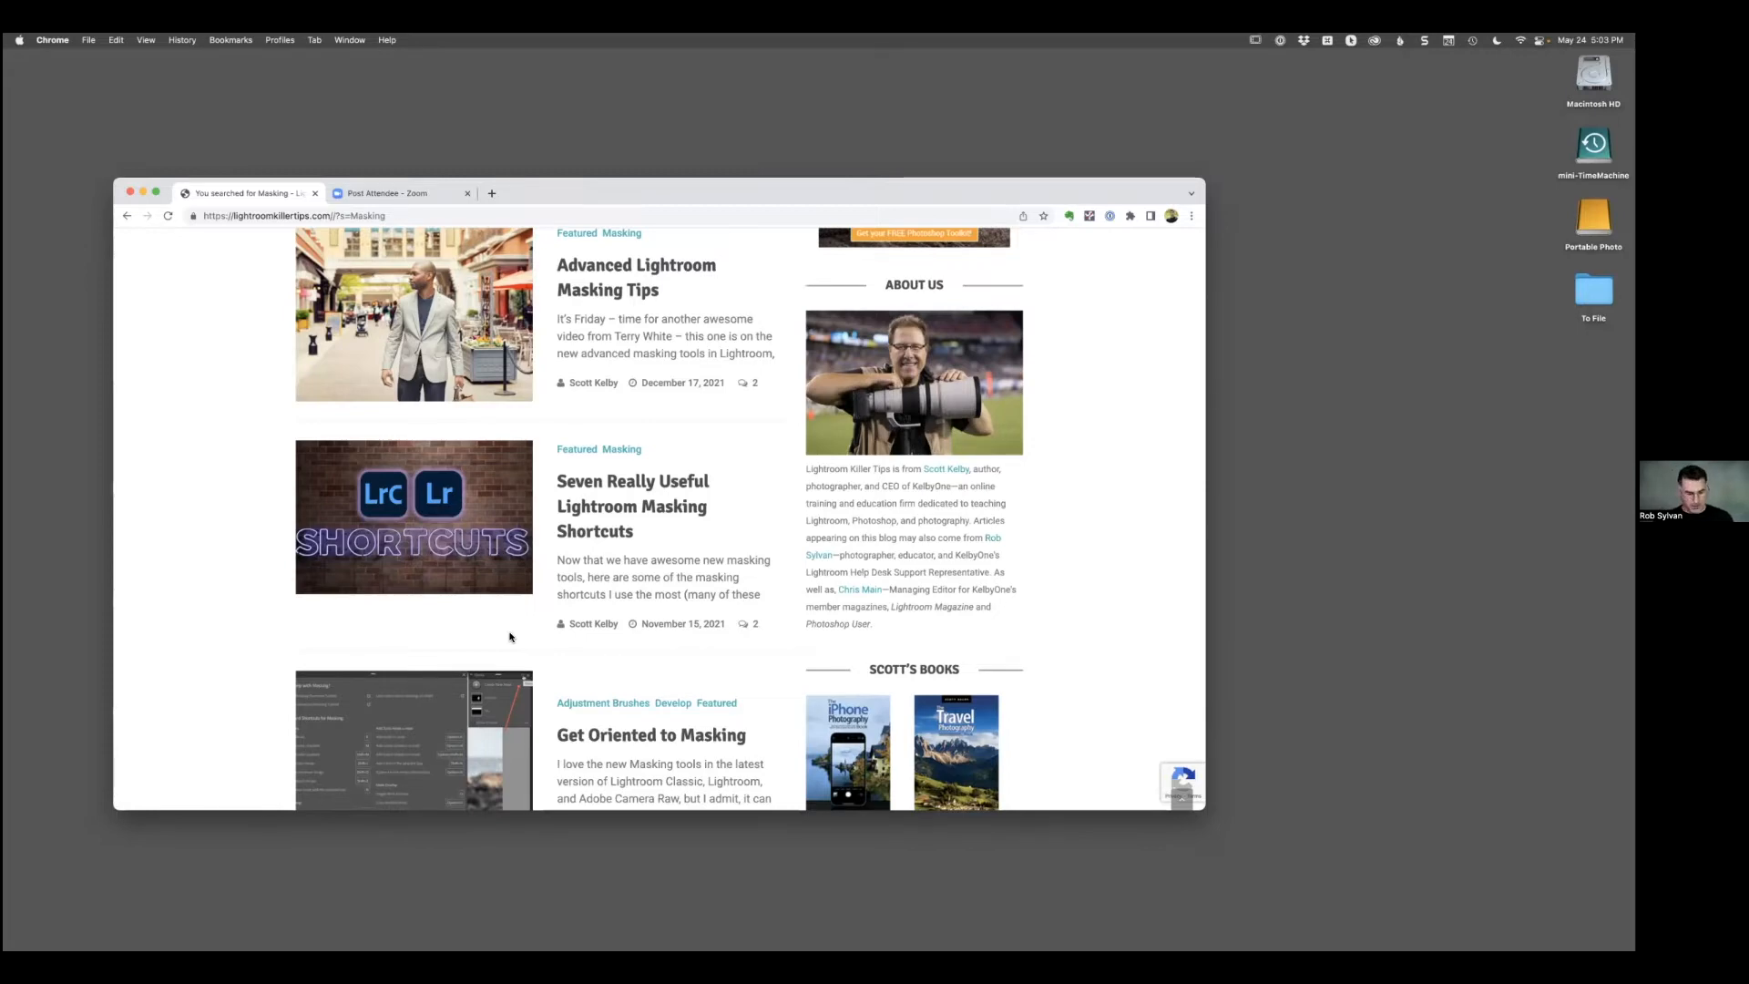
Switch to Lightroom Classic, glance at Lightroom and Photoshop along the way, and open the selected still-life photo in Develop.
key(ctrl+Right)
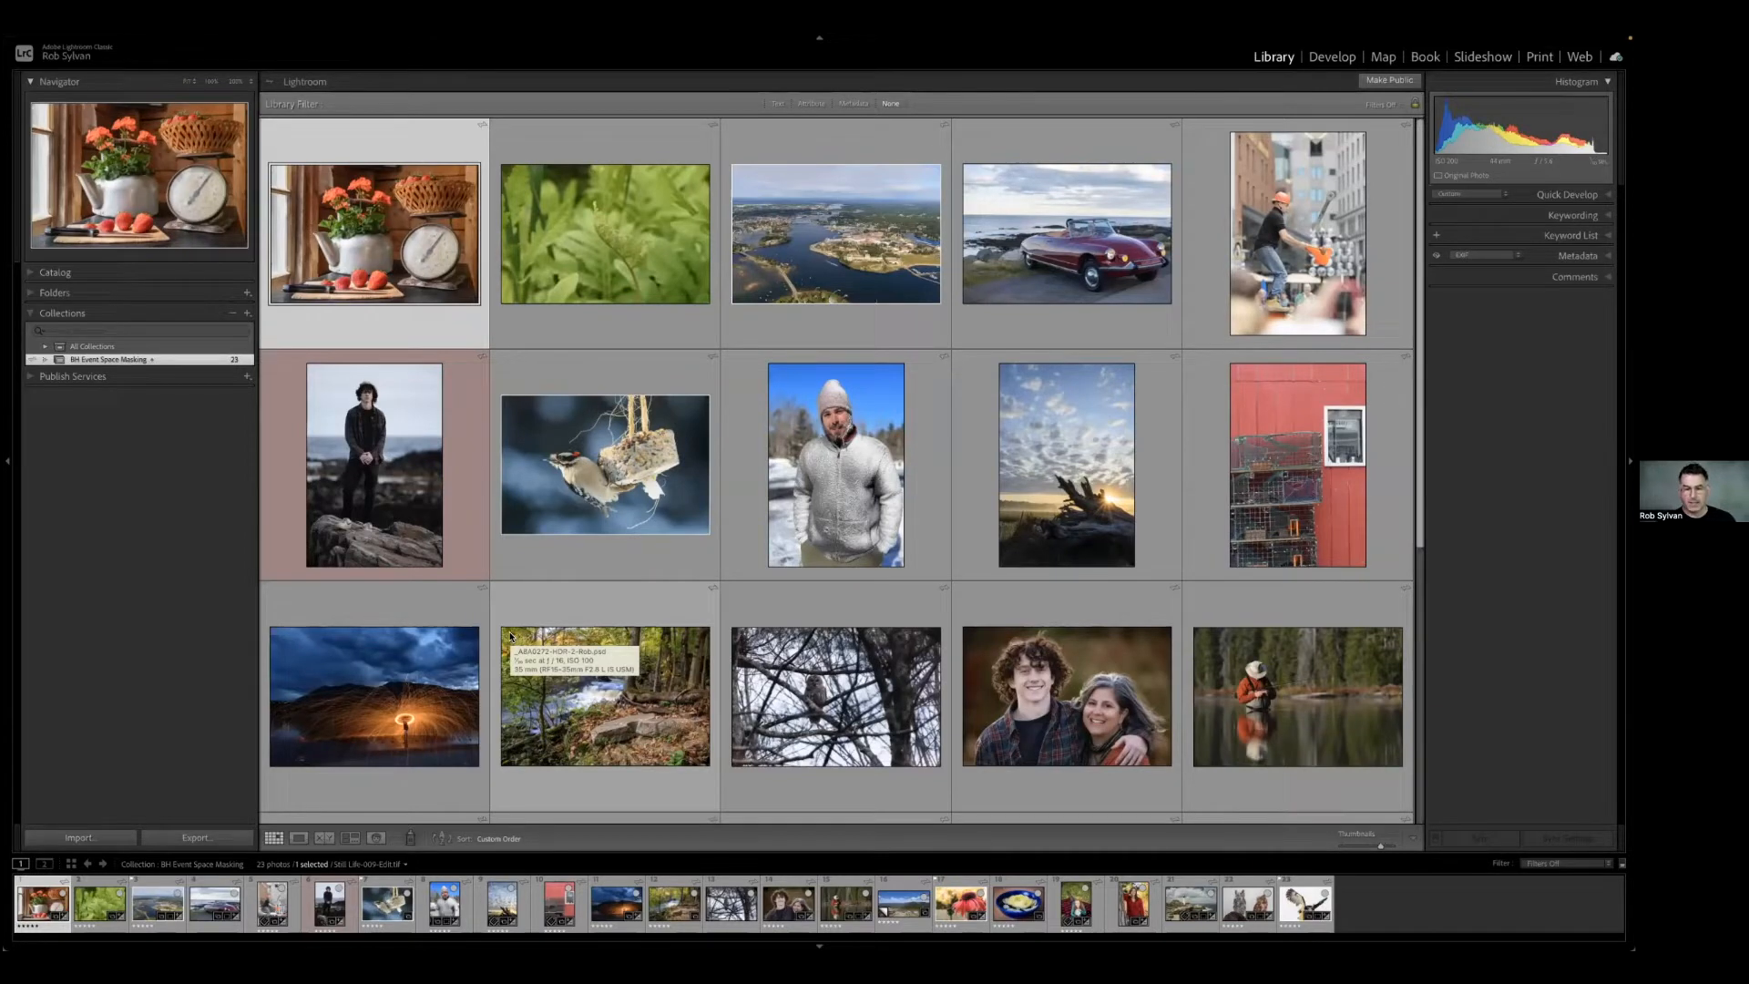
key(ctrl+Right)
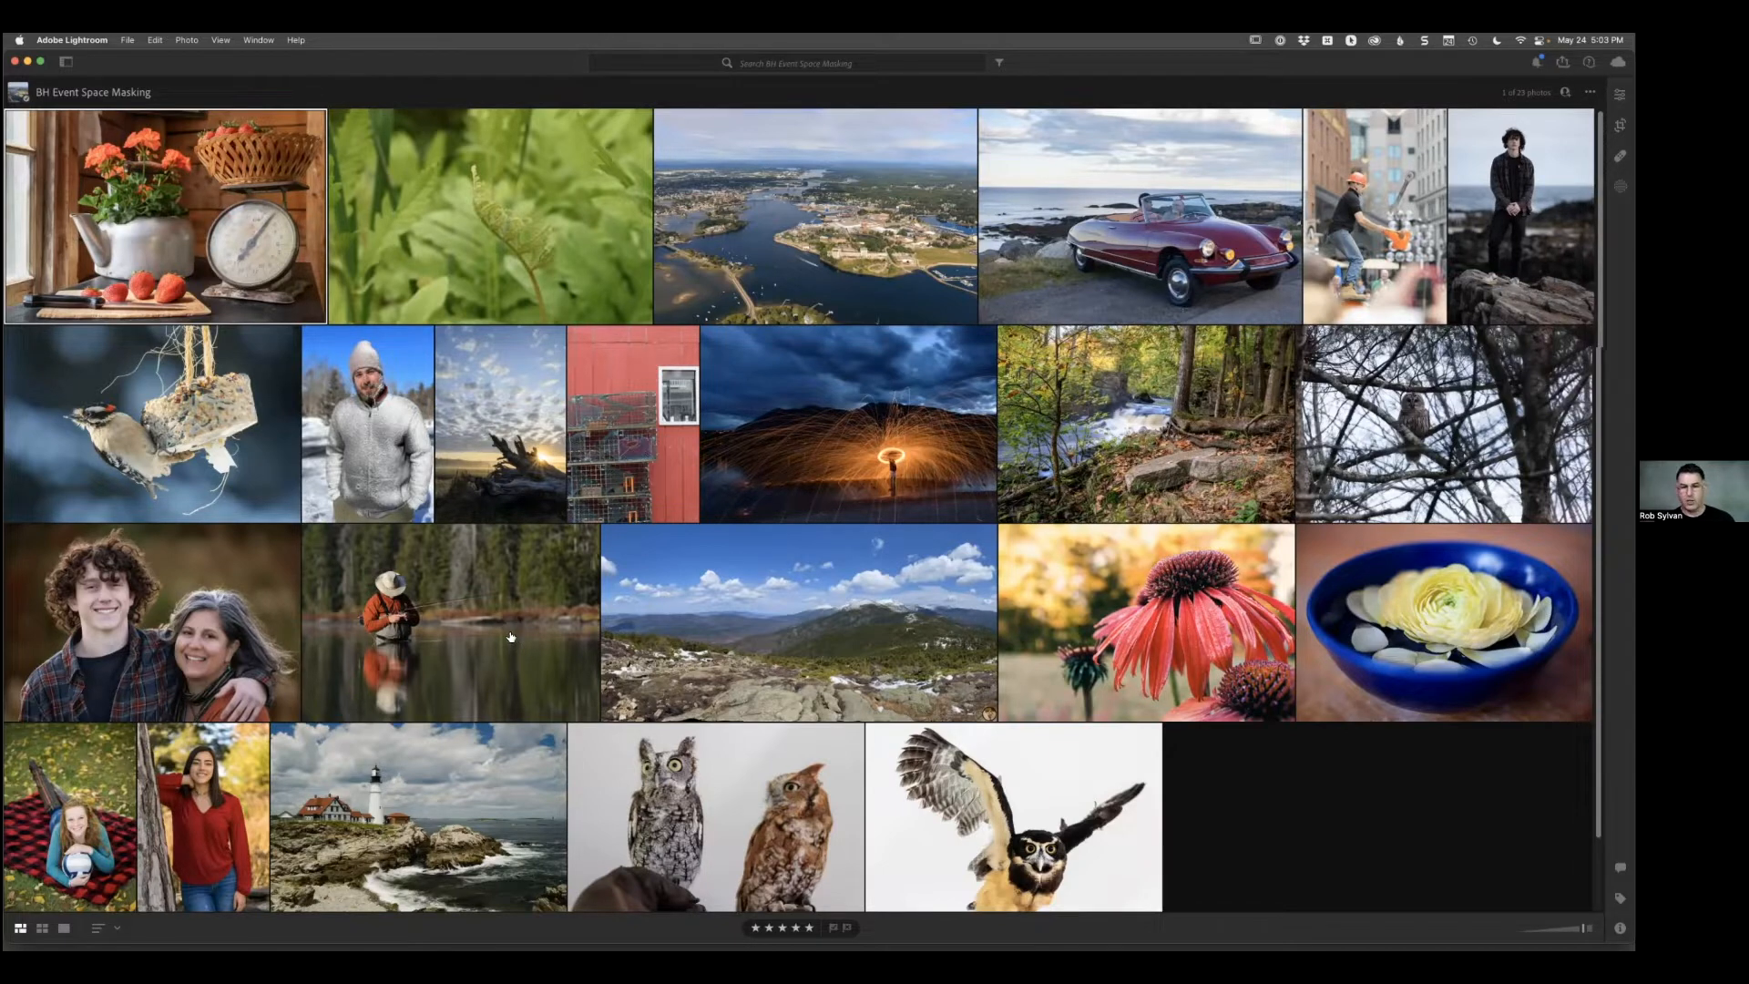
key(ctrl+Left)
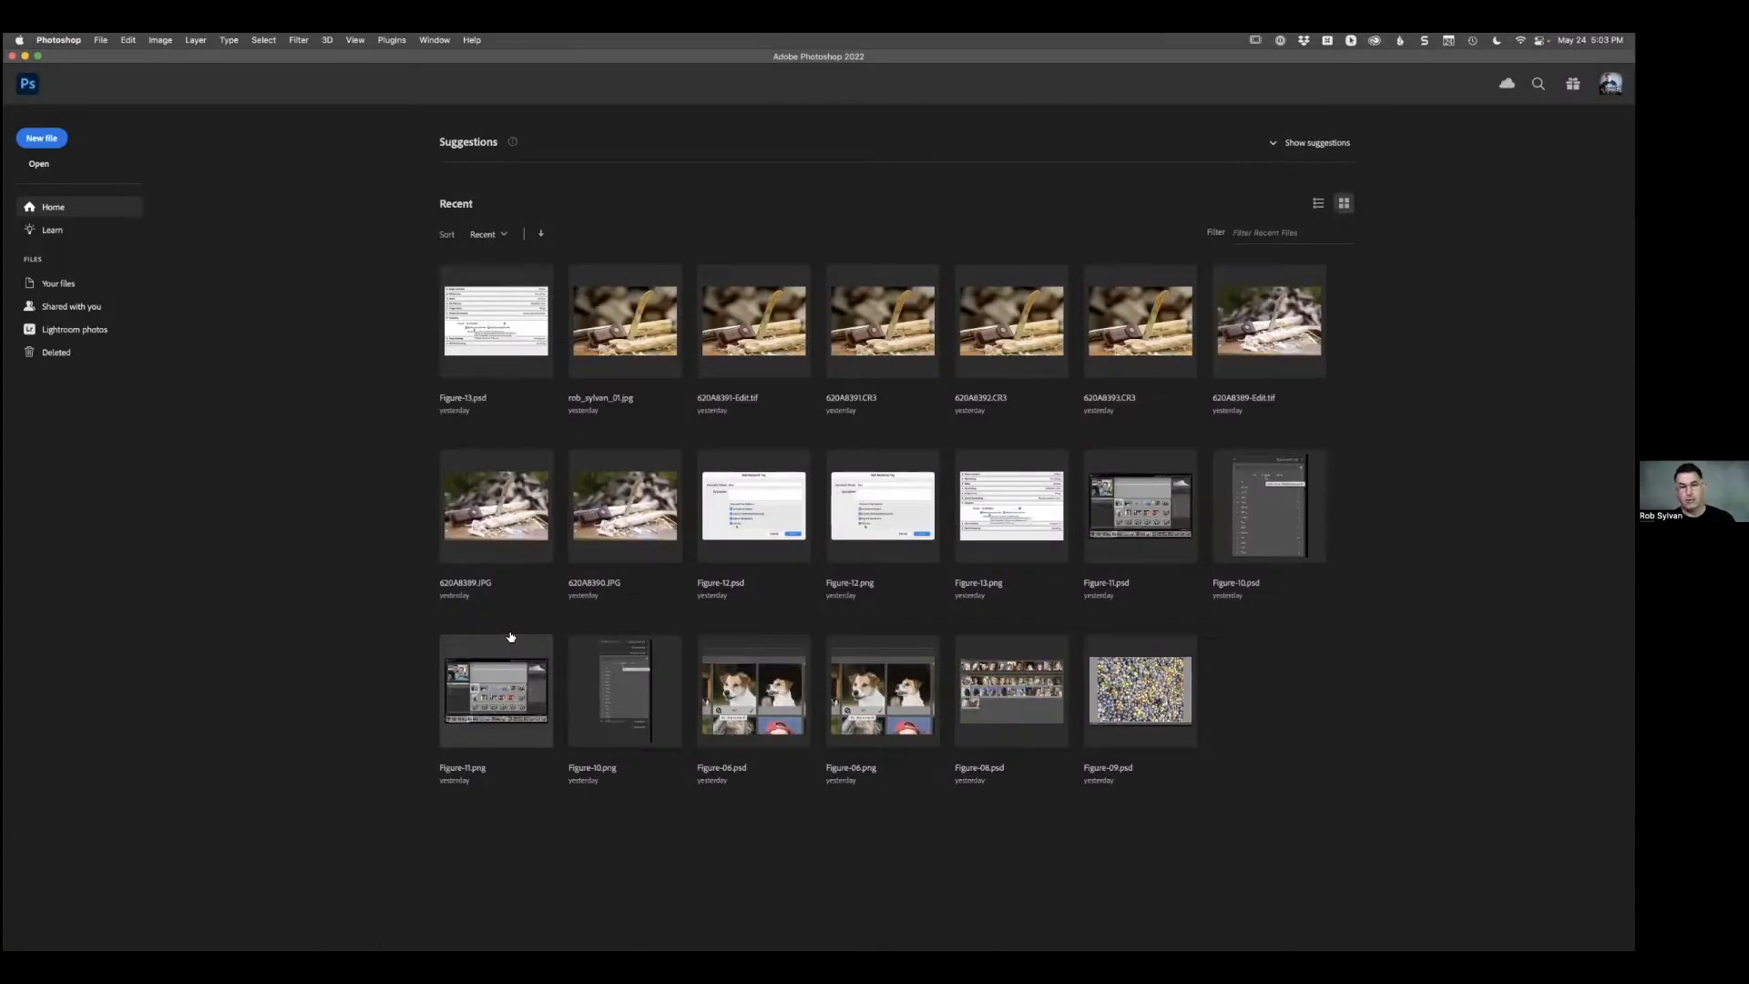
key(ctrl+Right)
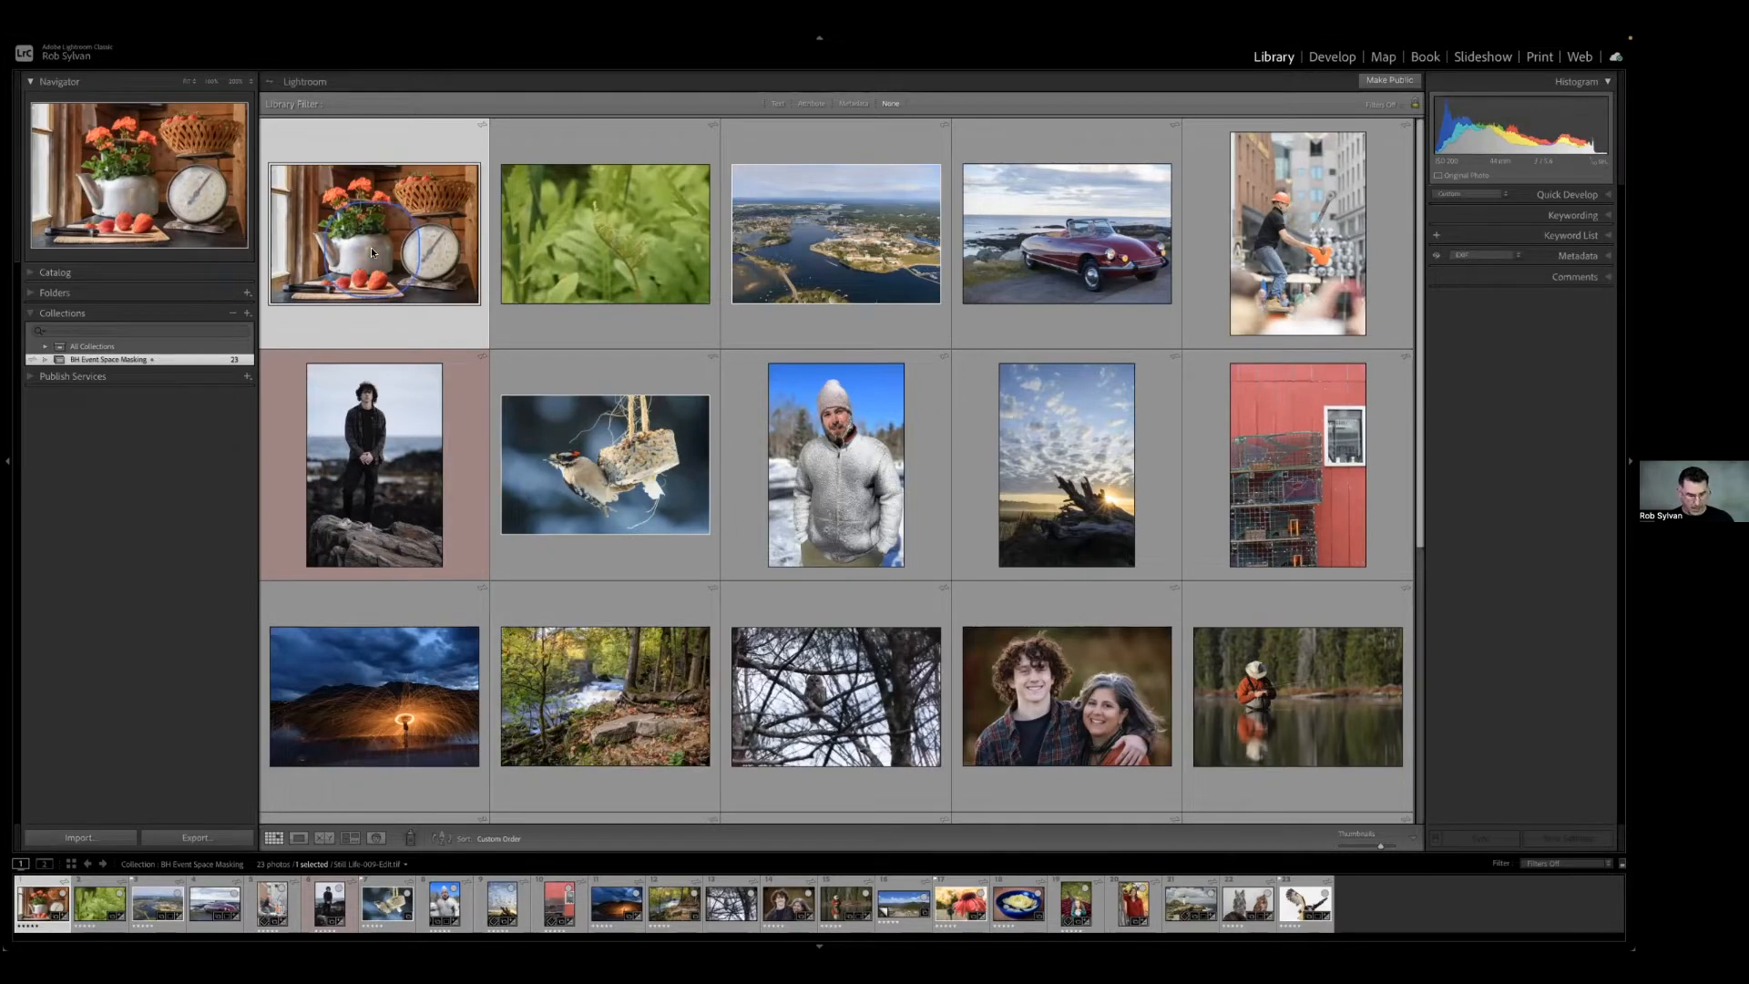
key(d)
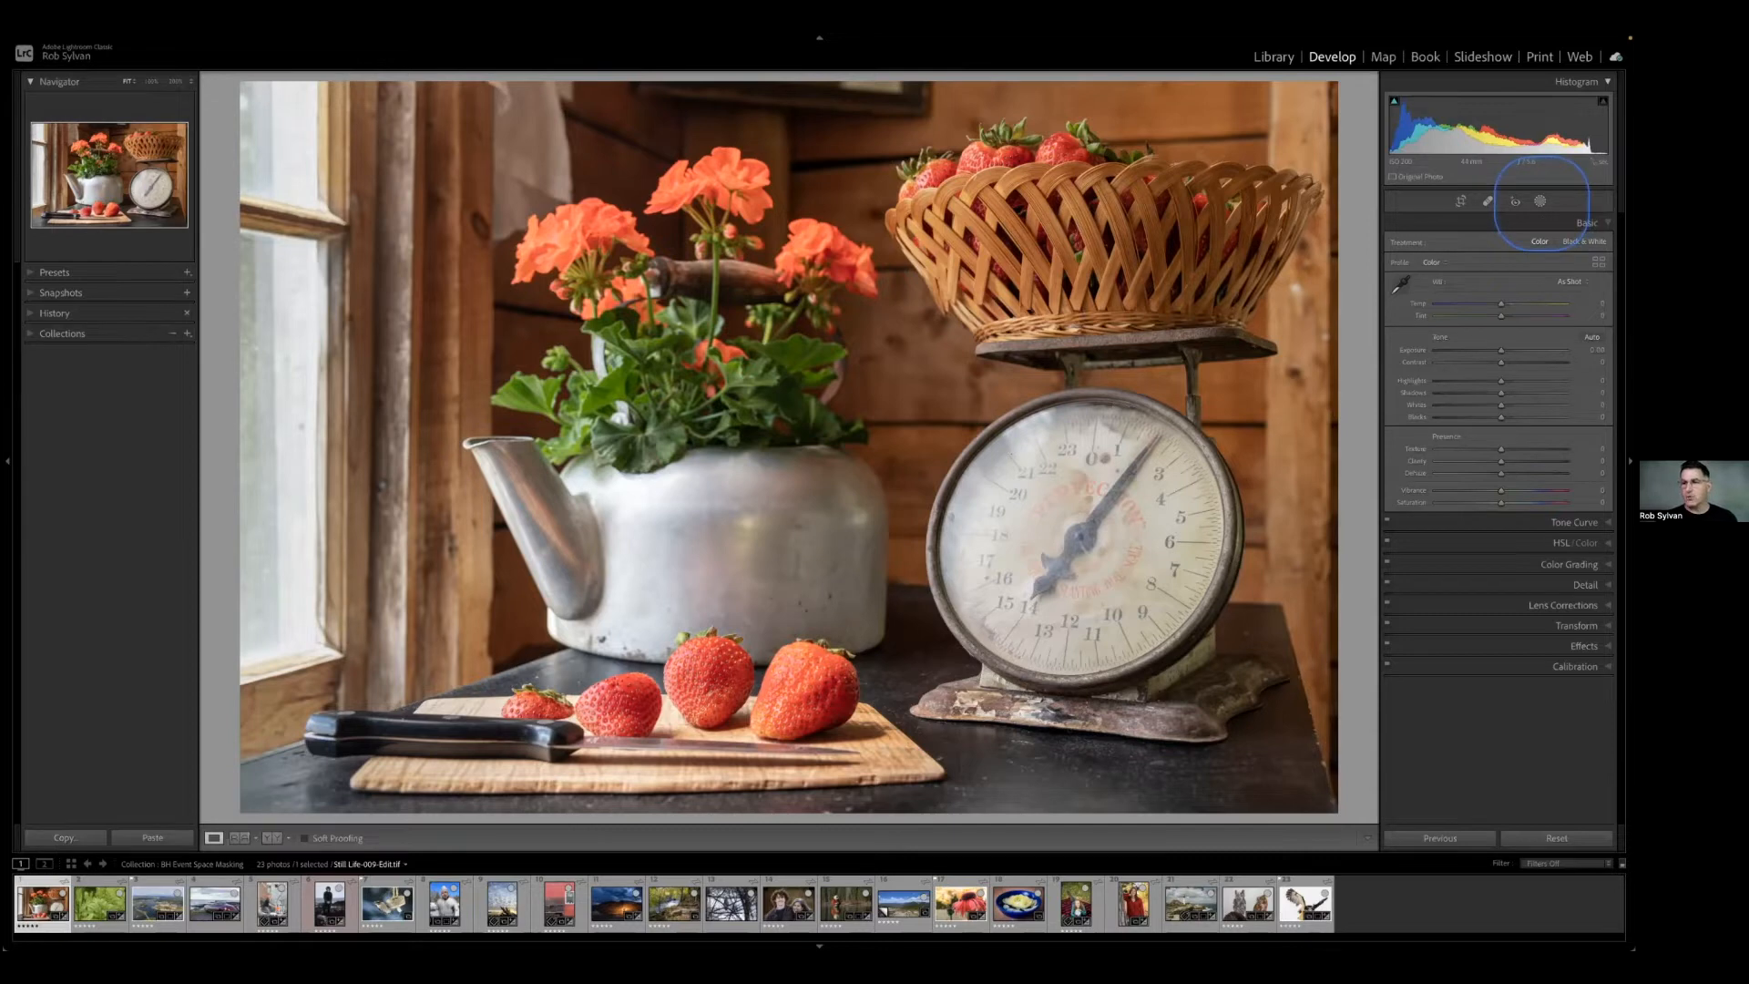
Delete all existing masks from the still-life photo.
click(1539, 201)
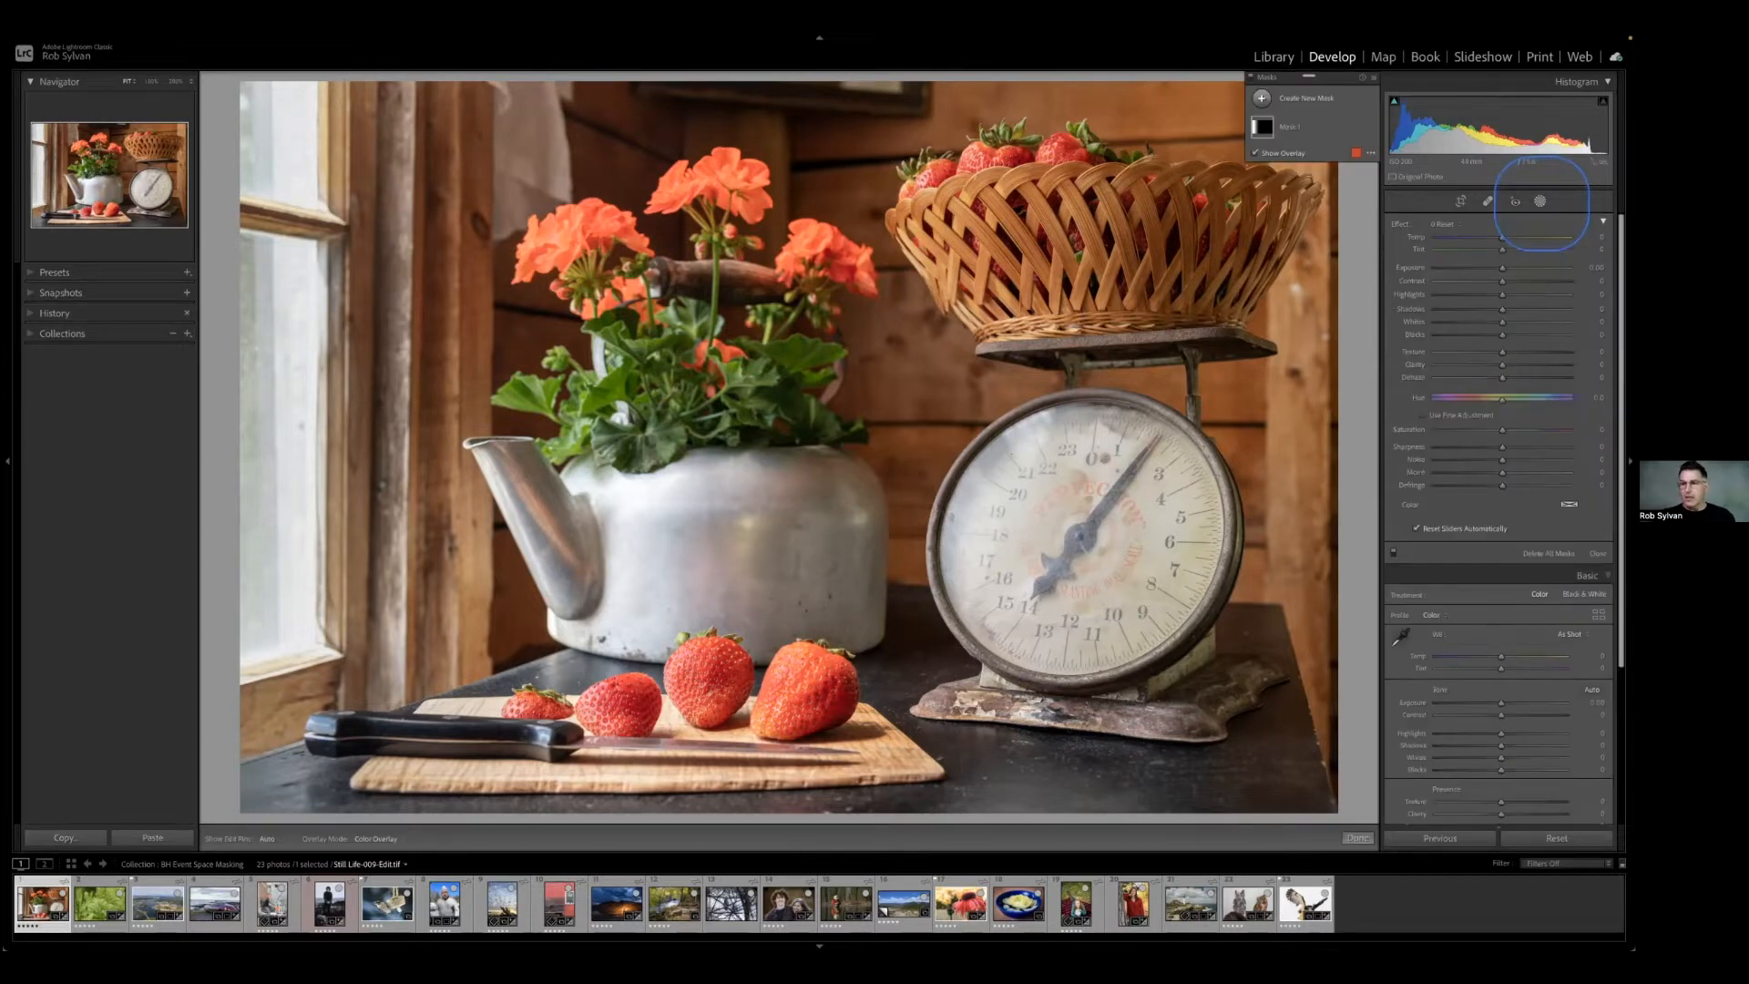
right_click(1358, 132)
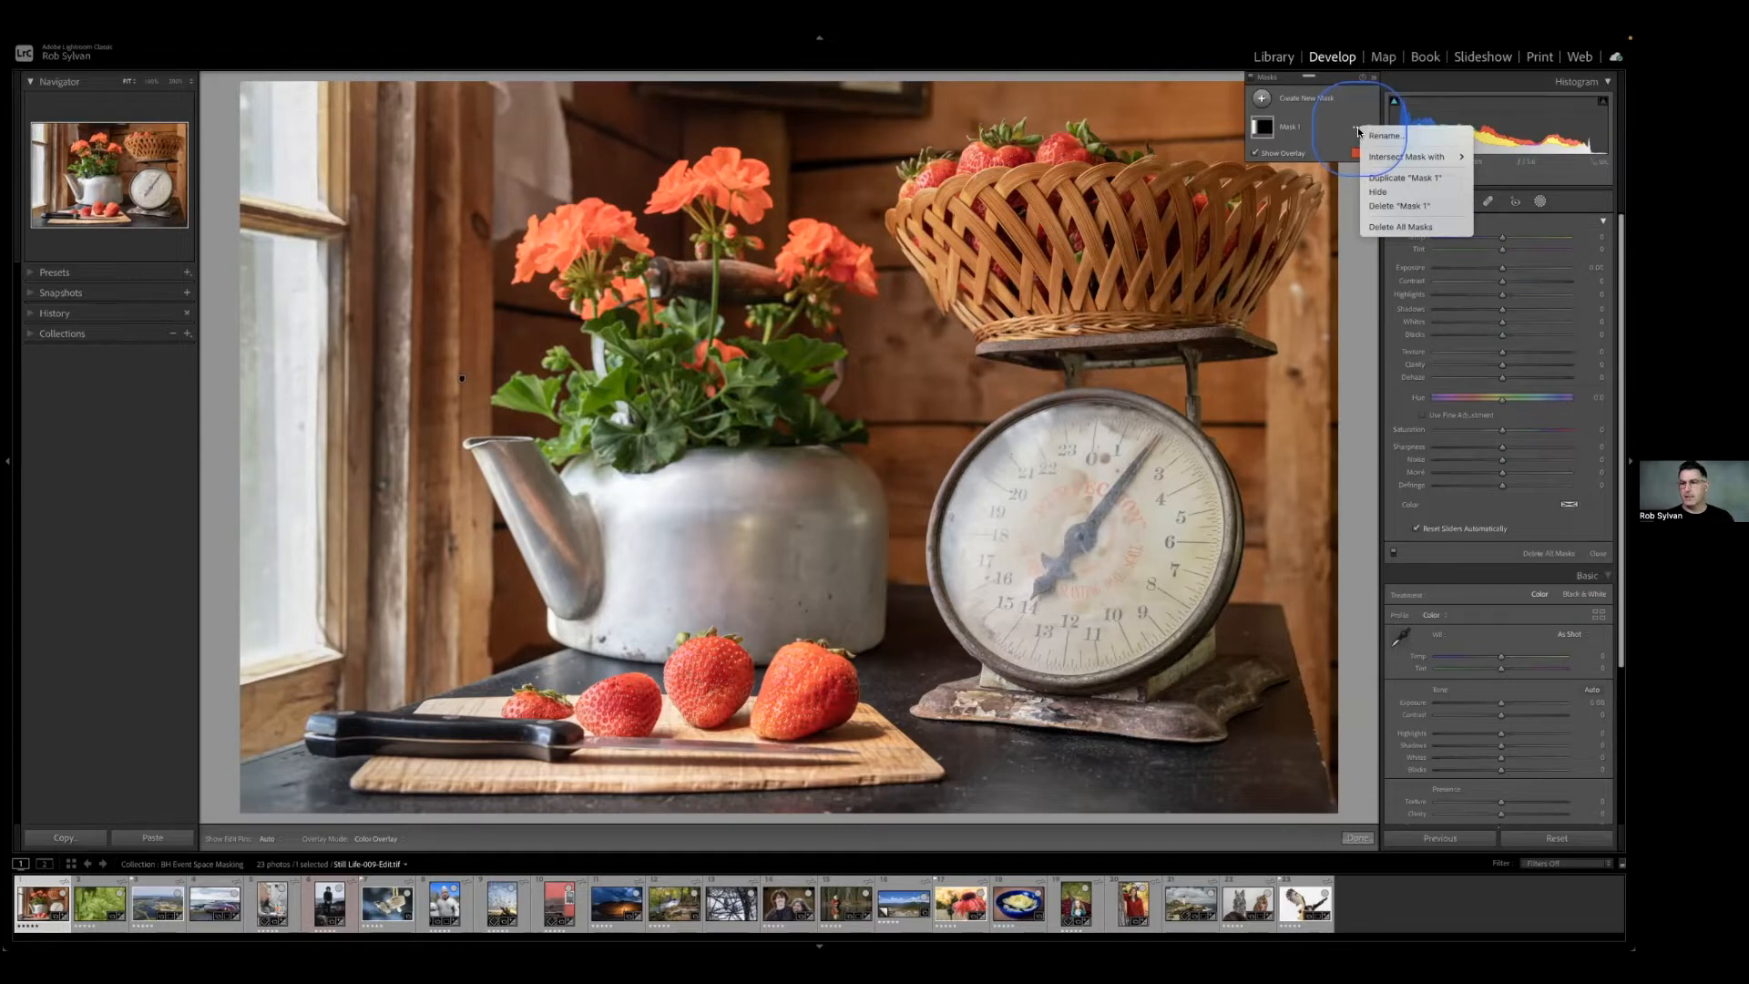
click(1380, 224)
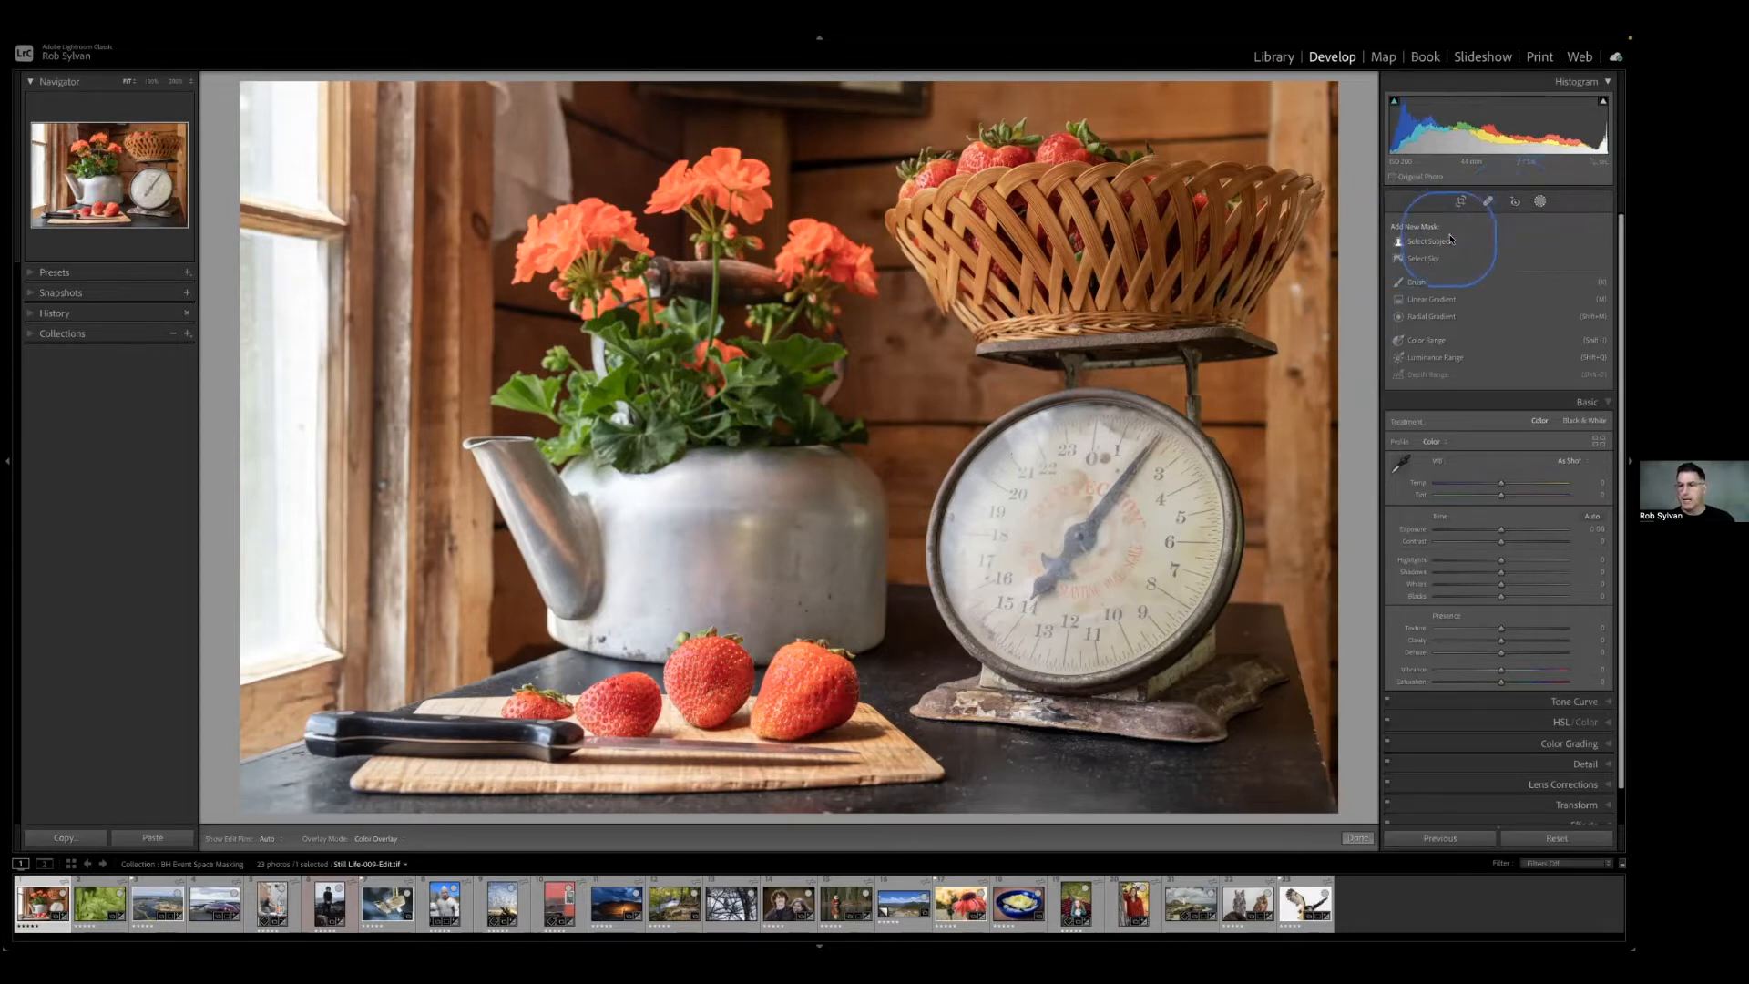
Try a linear gradient mask running inward from the window and another running down from the upper edge, undoing each.
click(1425, 302)
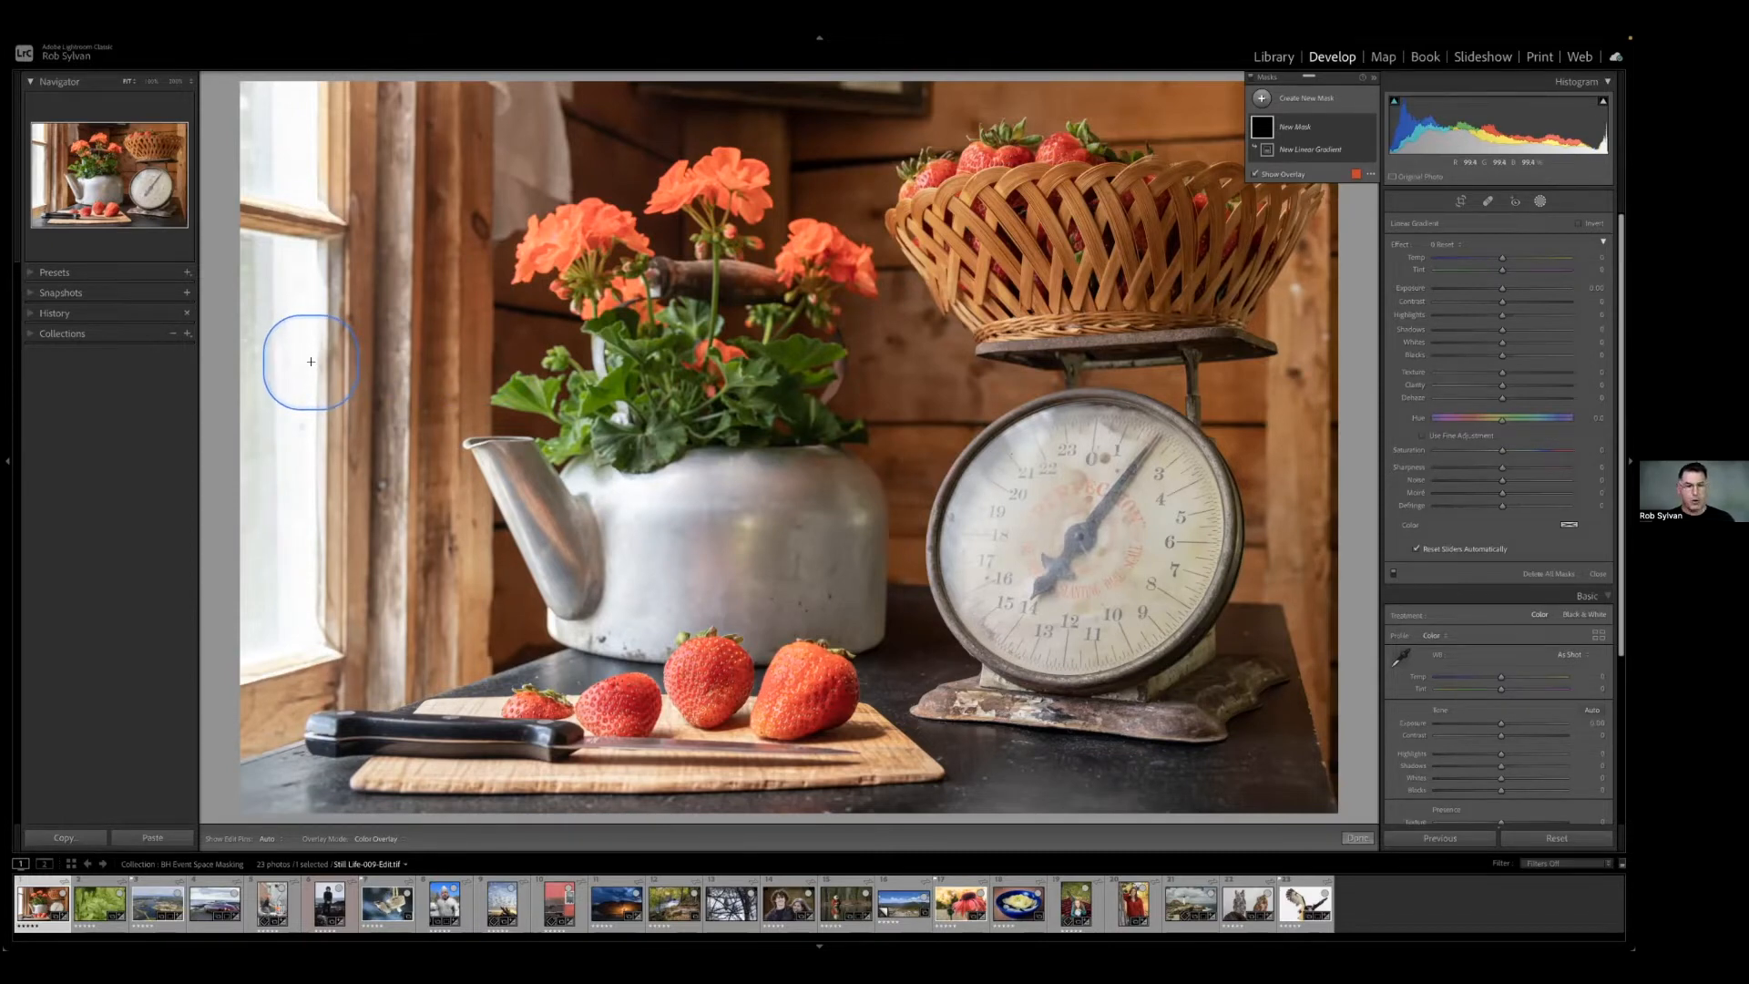
drag(304, 363, 432, 361)
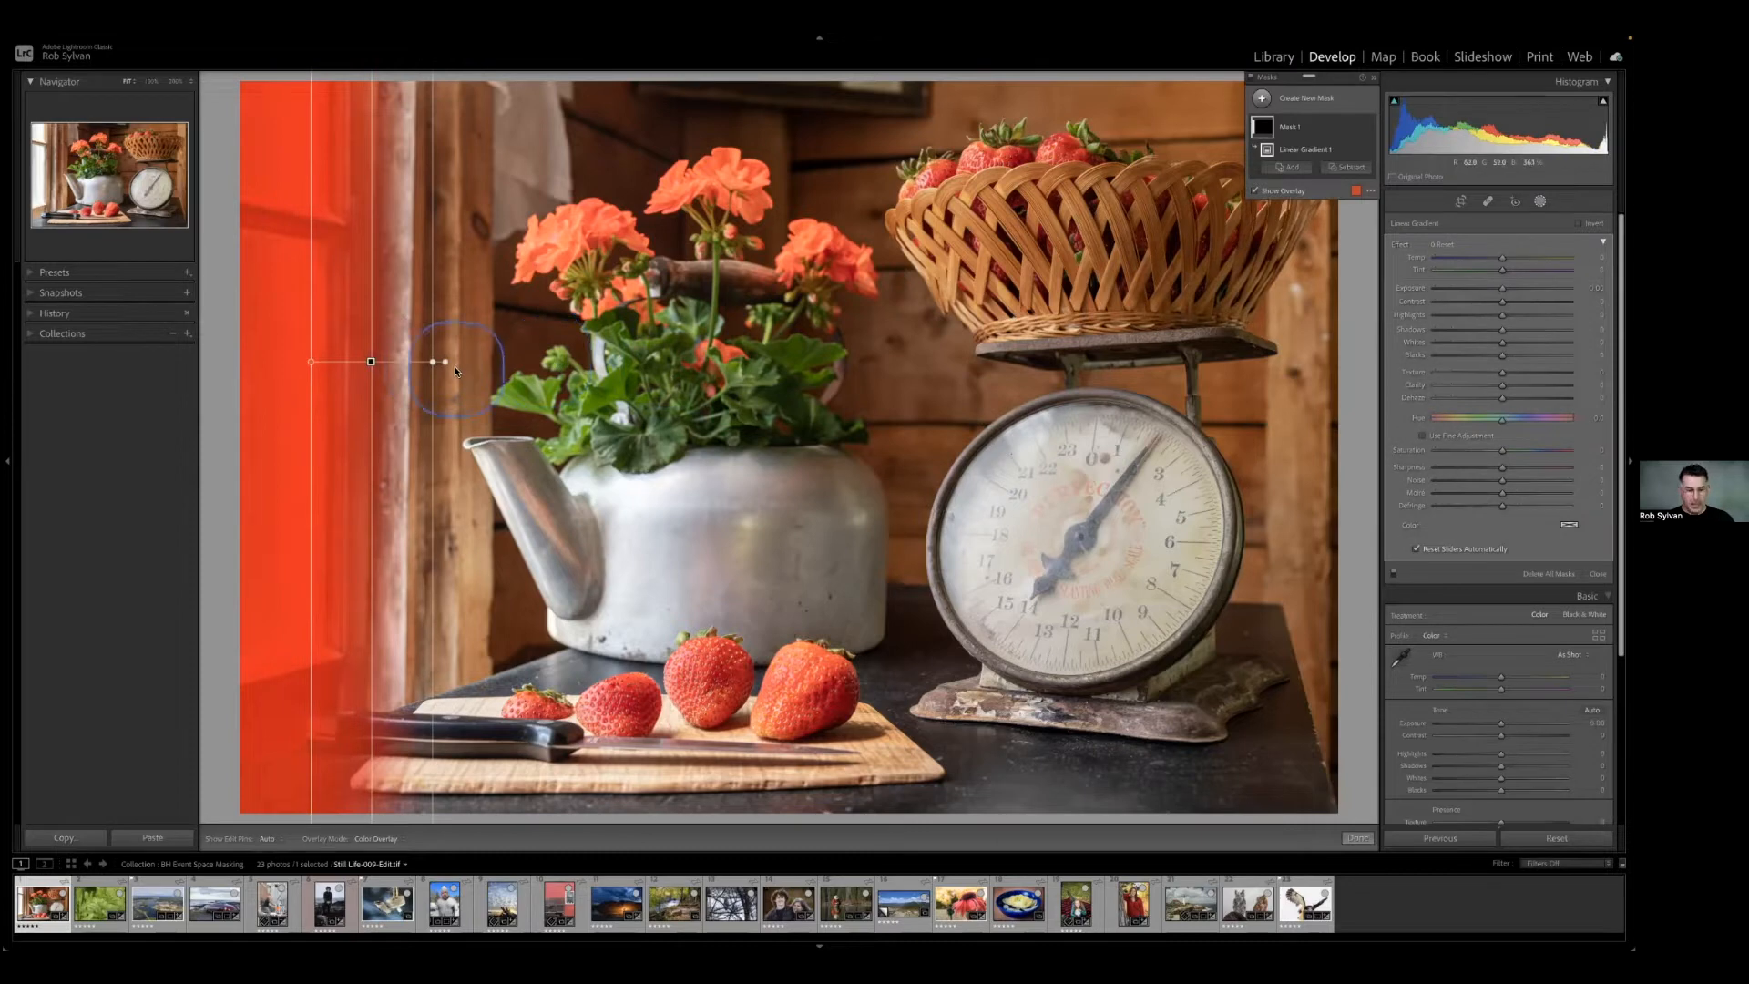
key(ctrl+z)
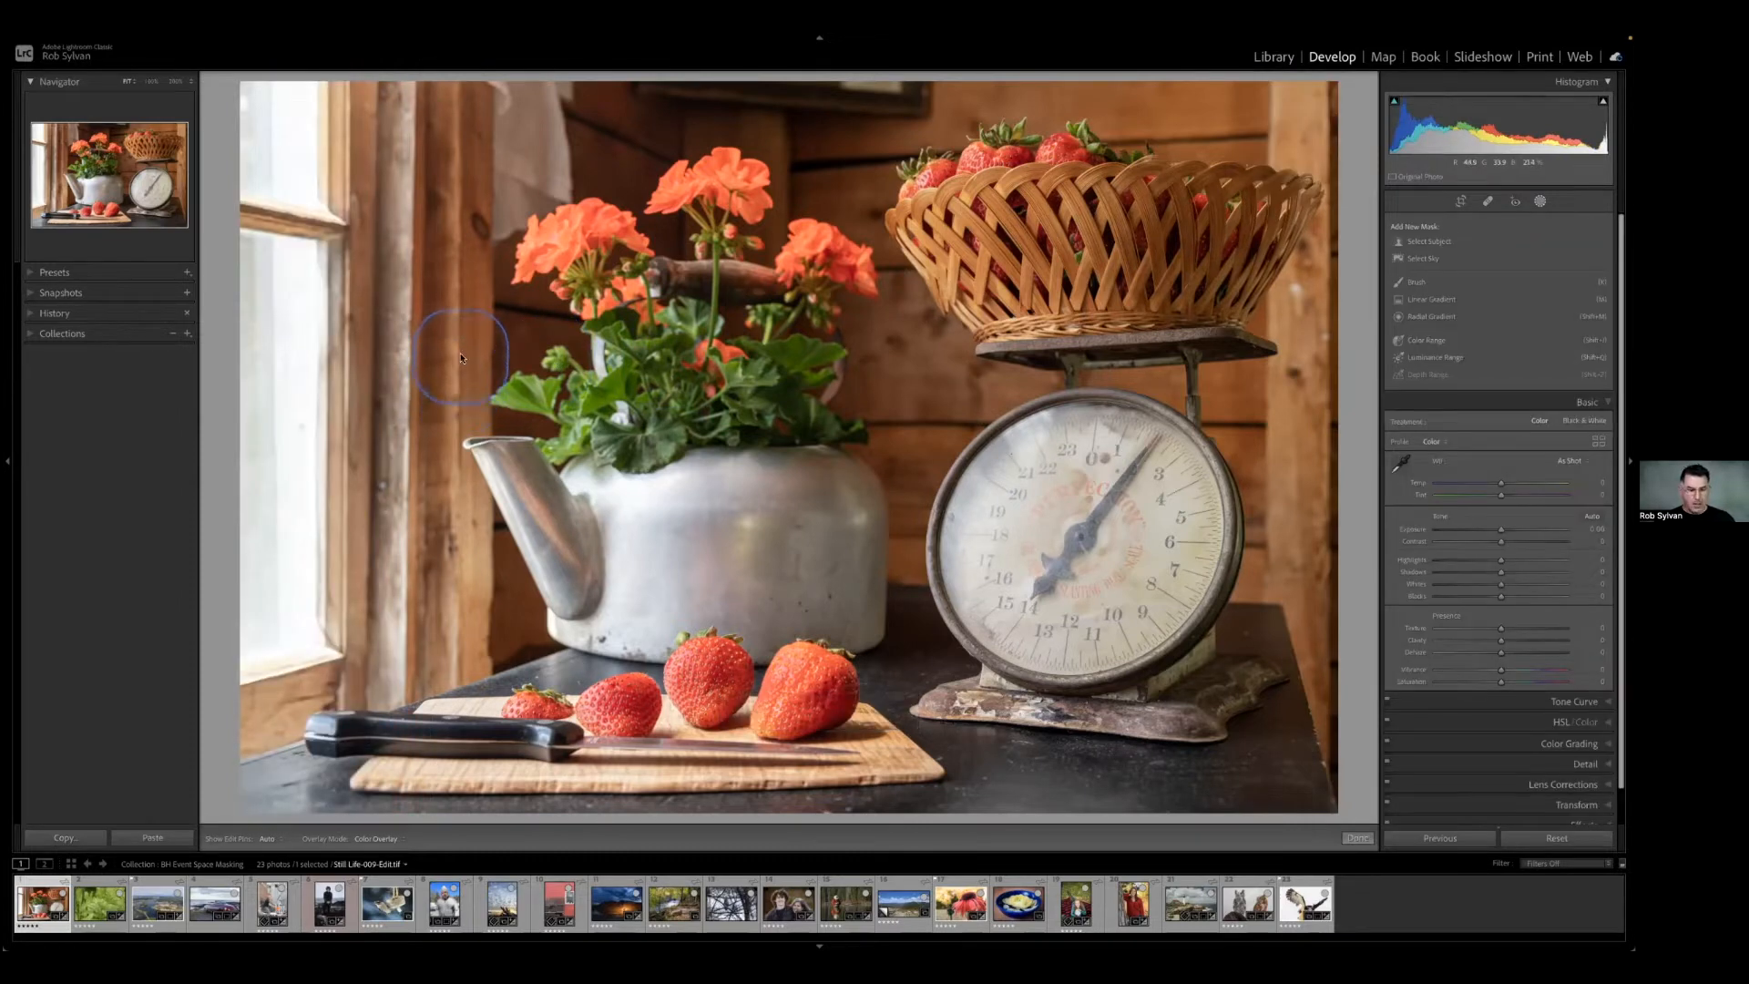
click(1432, 300)
drag(800, 387, 805, 489)
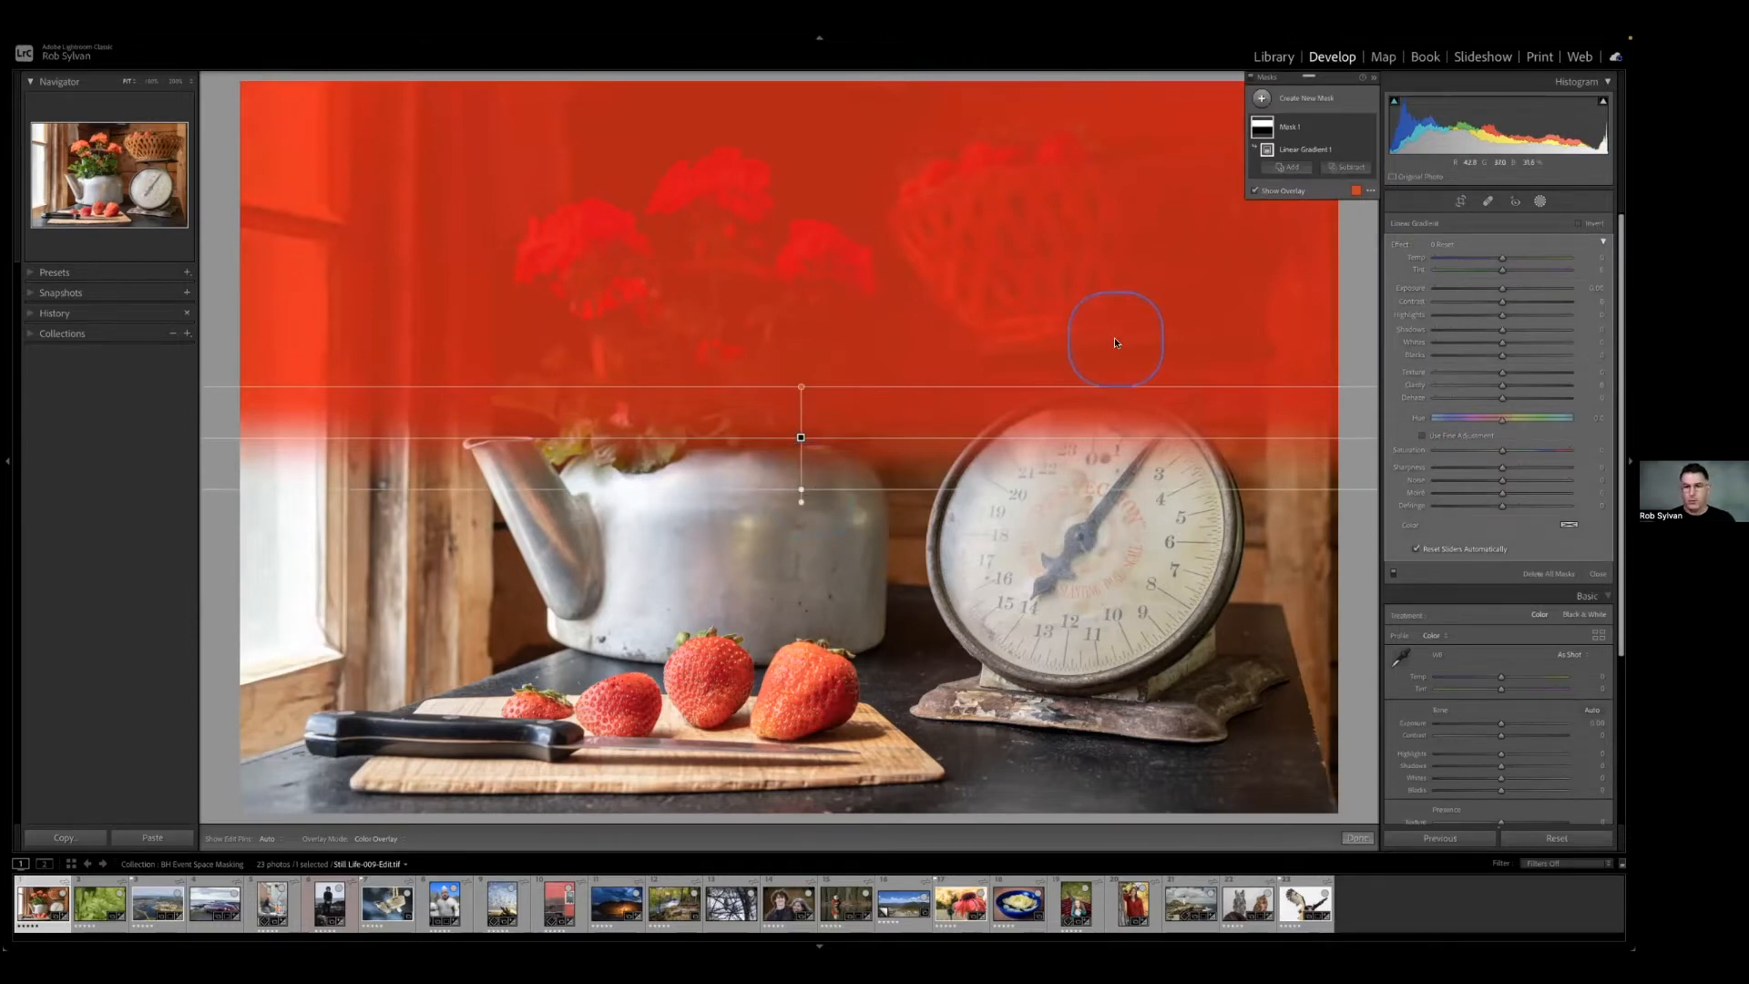
key(ctrl+z)
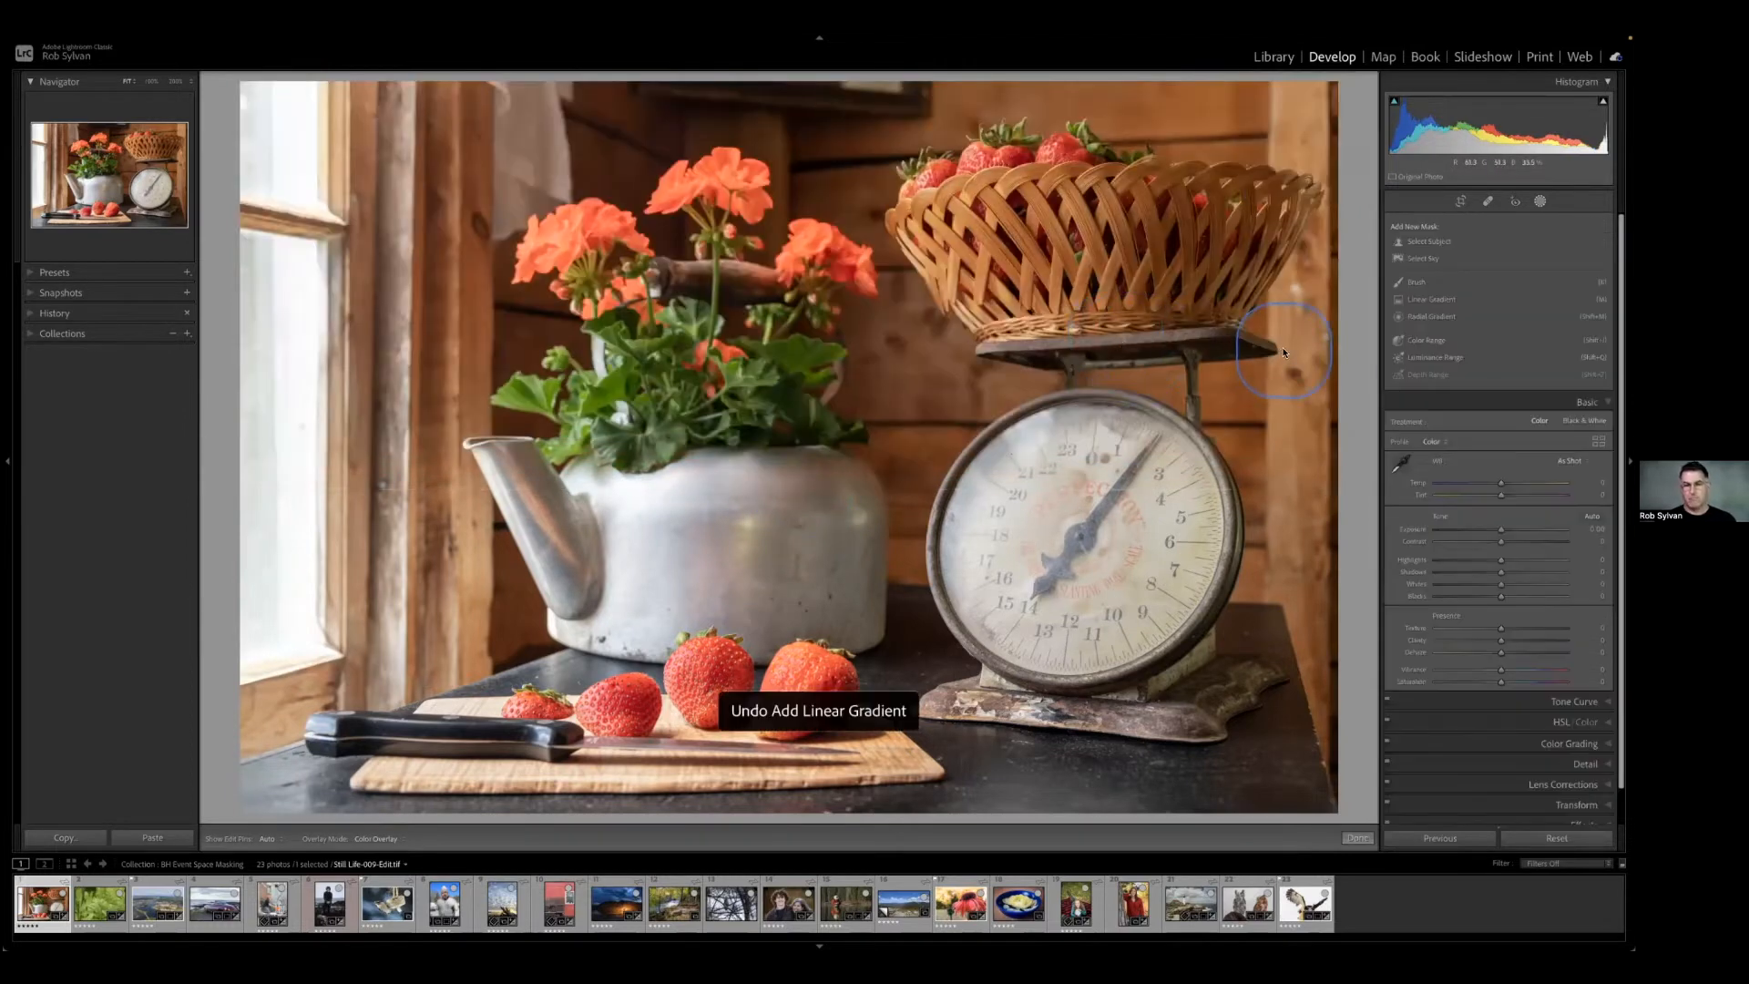
Add a linear gradient mask fading inward from the window side, with Highlights at -44 and Exposure at about -0.56.
click(1430, 299)
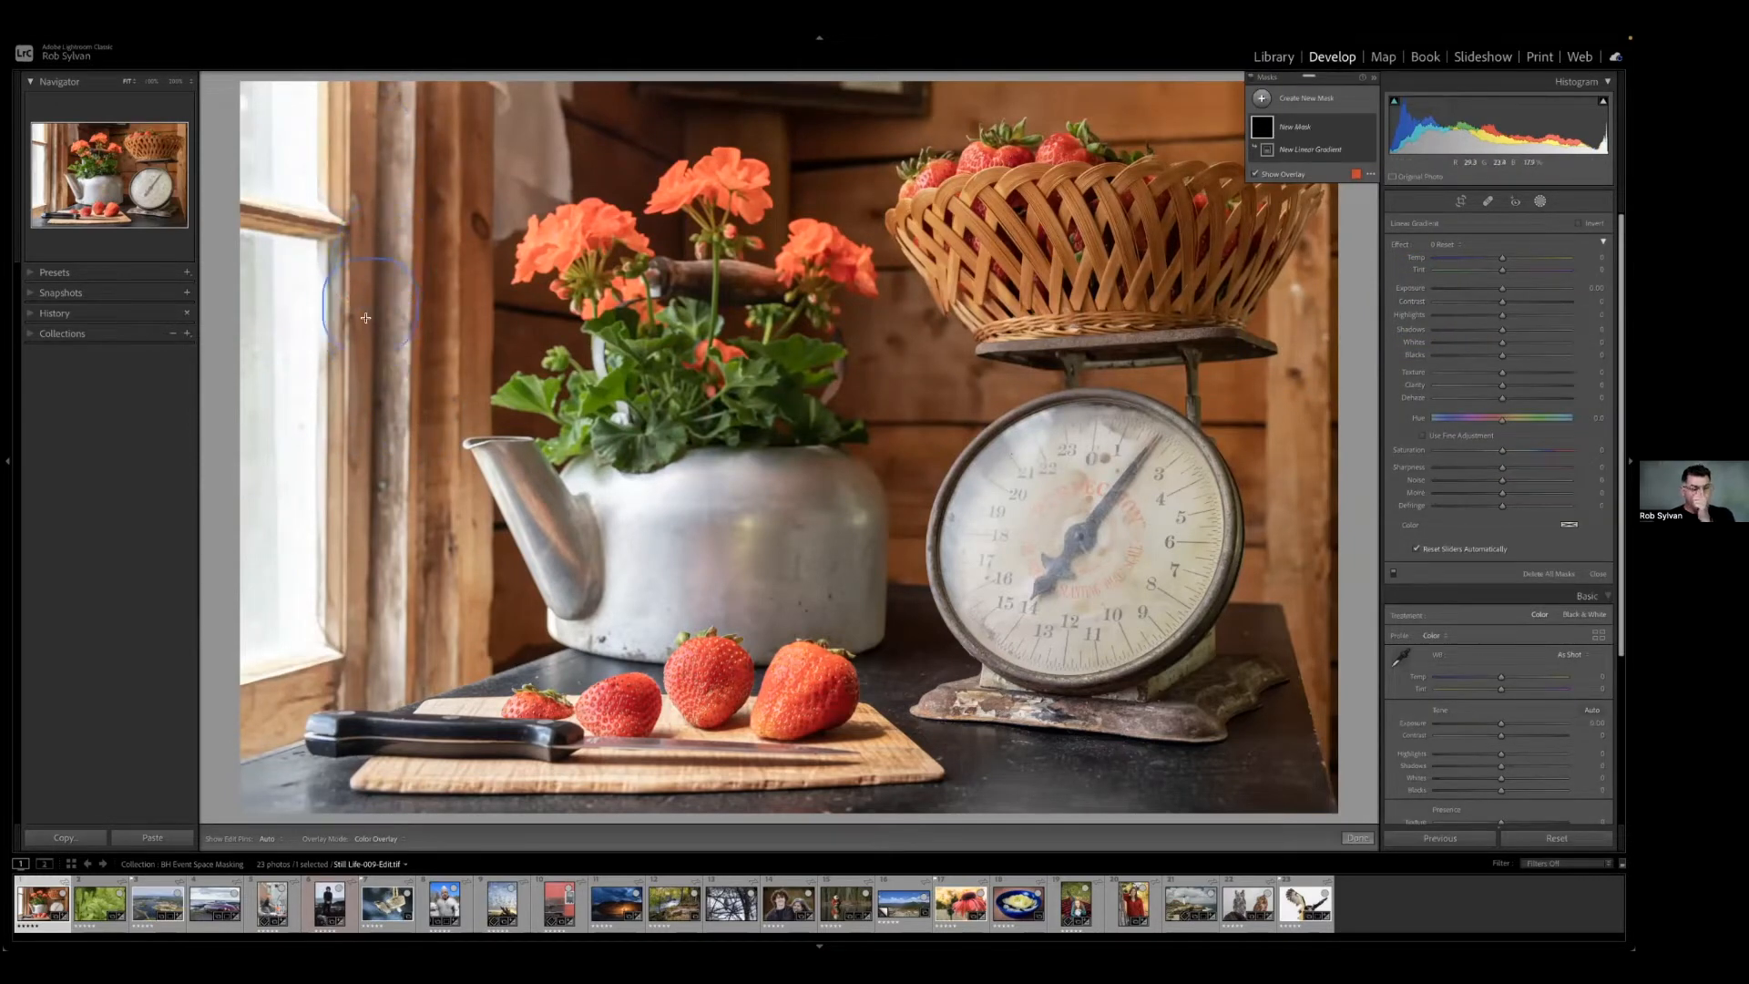
drag(339, 310, 461, 314)
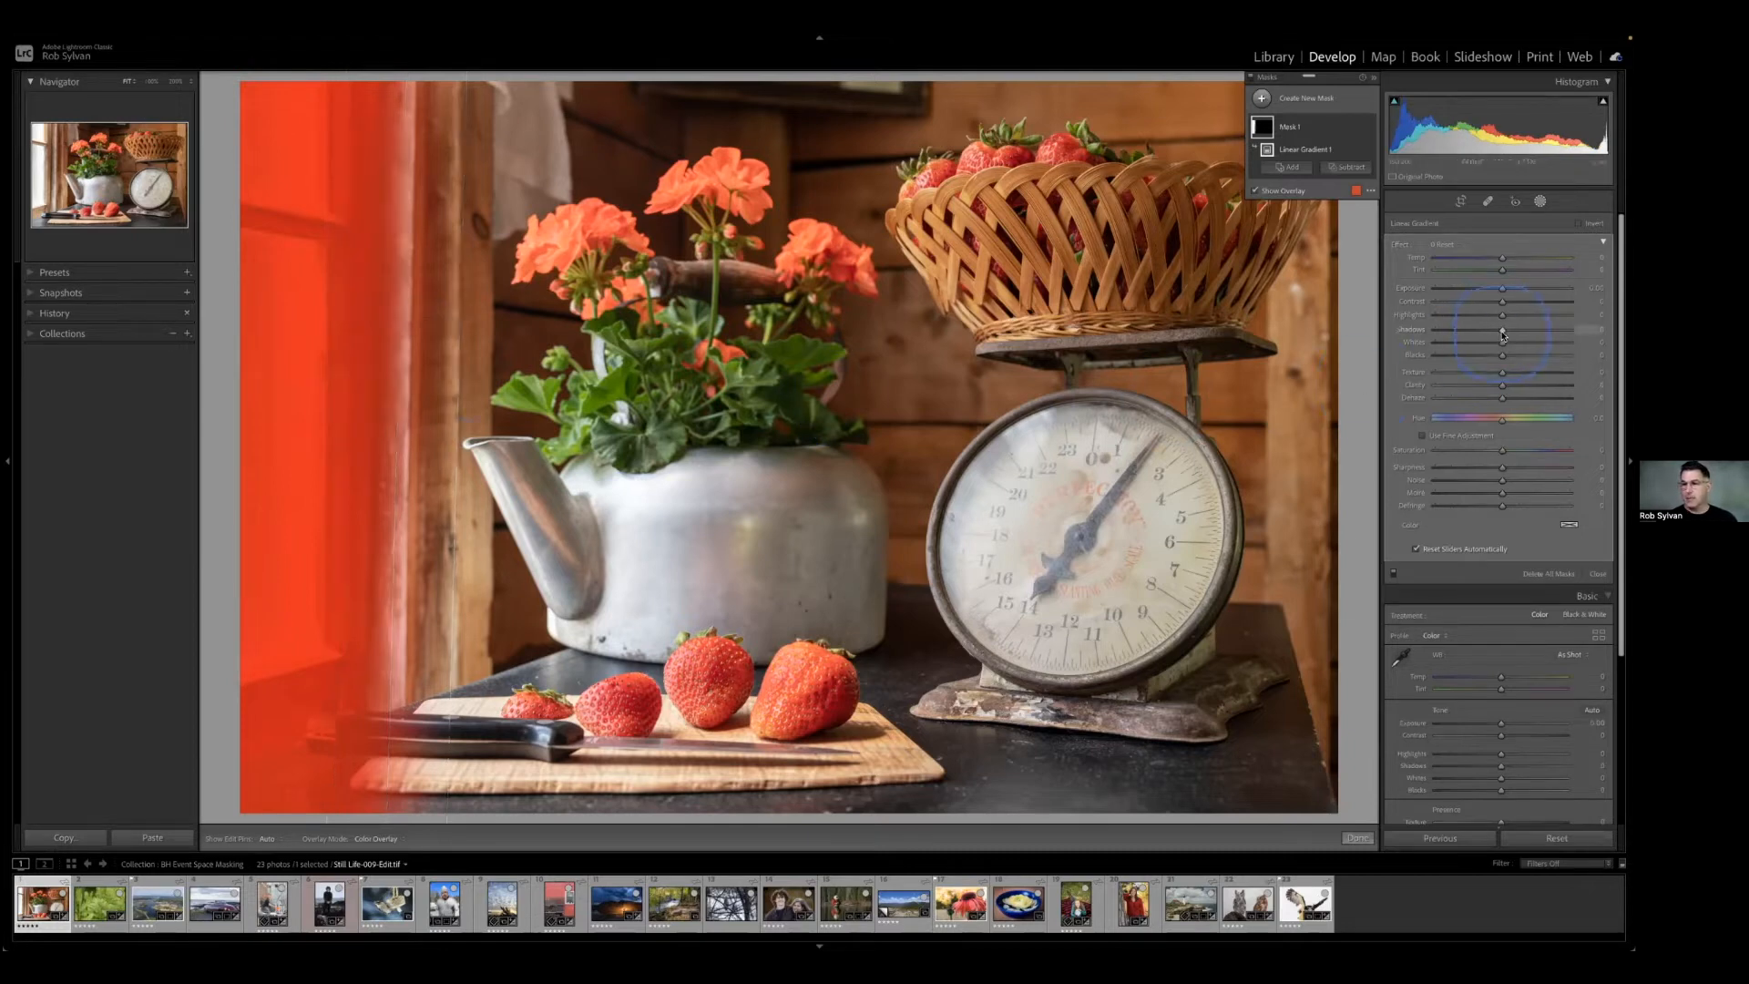
drag(1502, 316, 1503, 316)
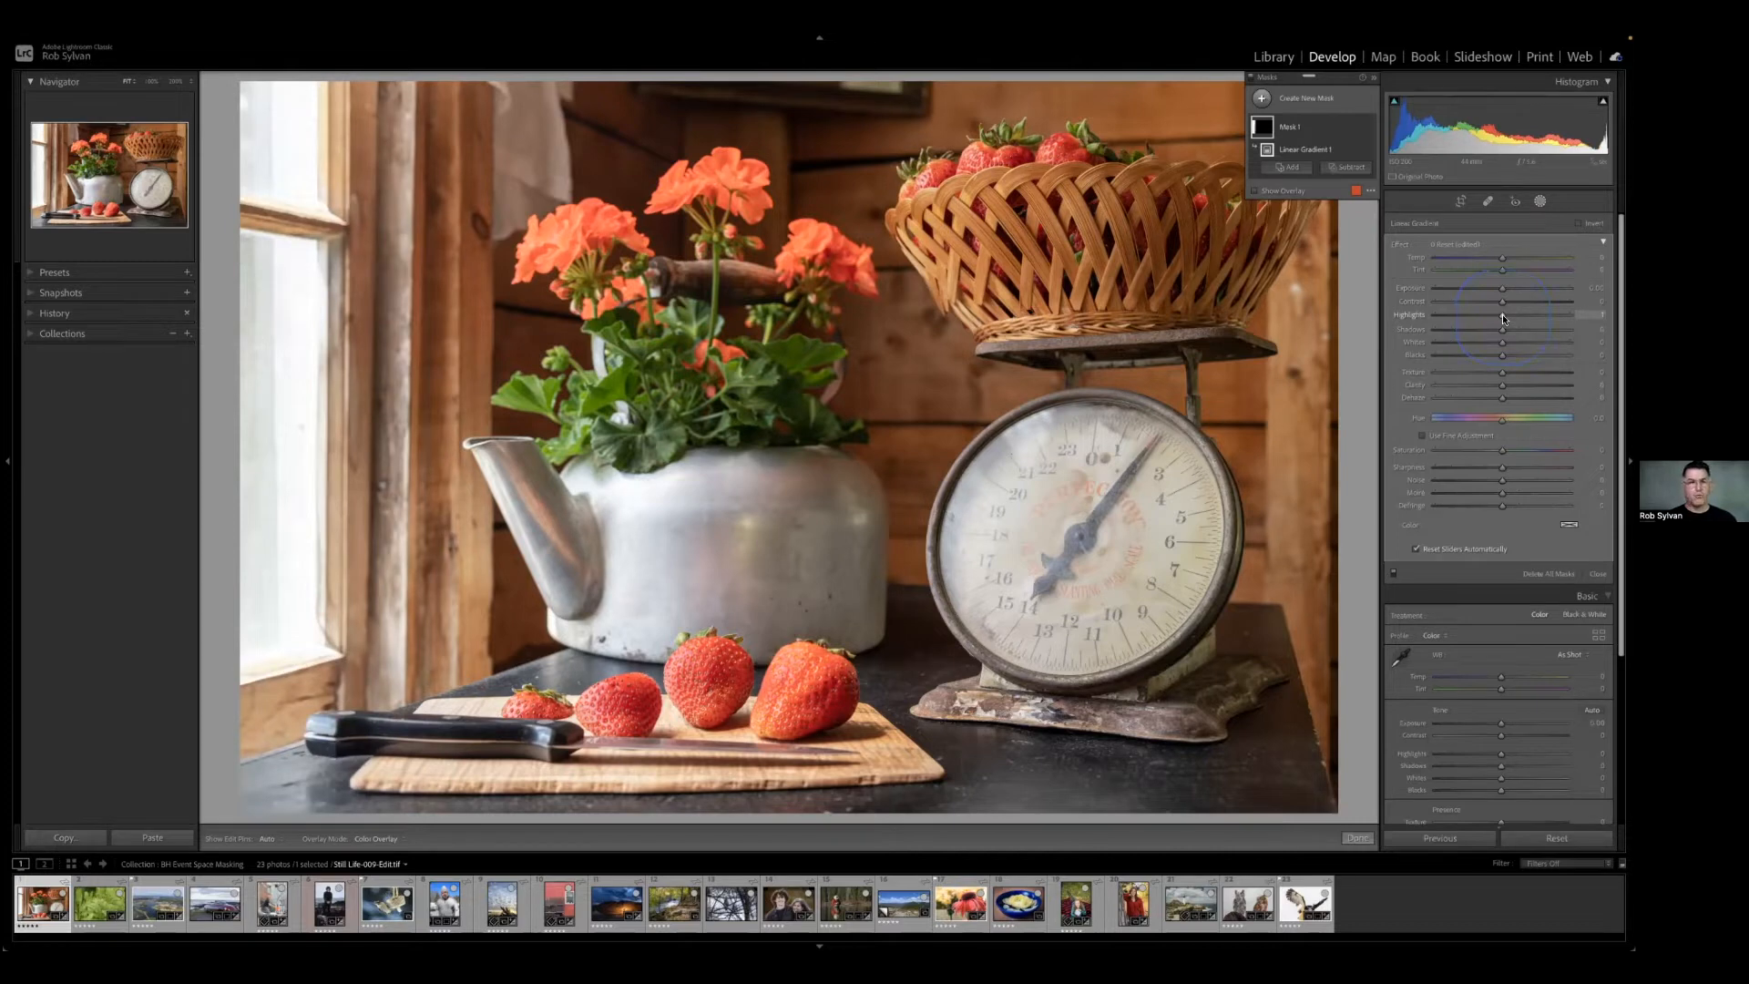
drag(1501, 314, 1432, 320)
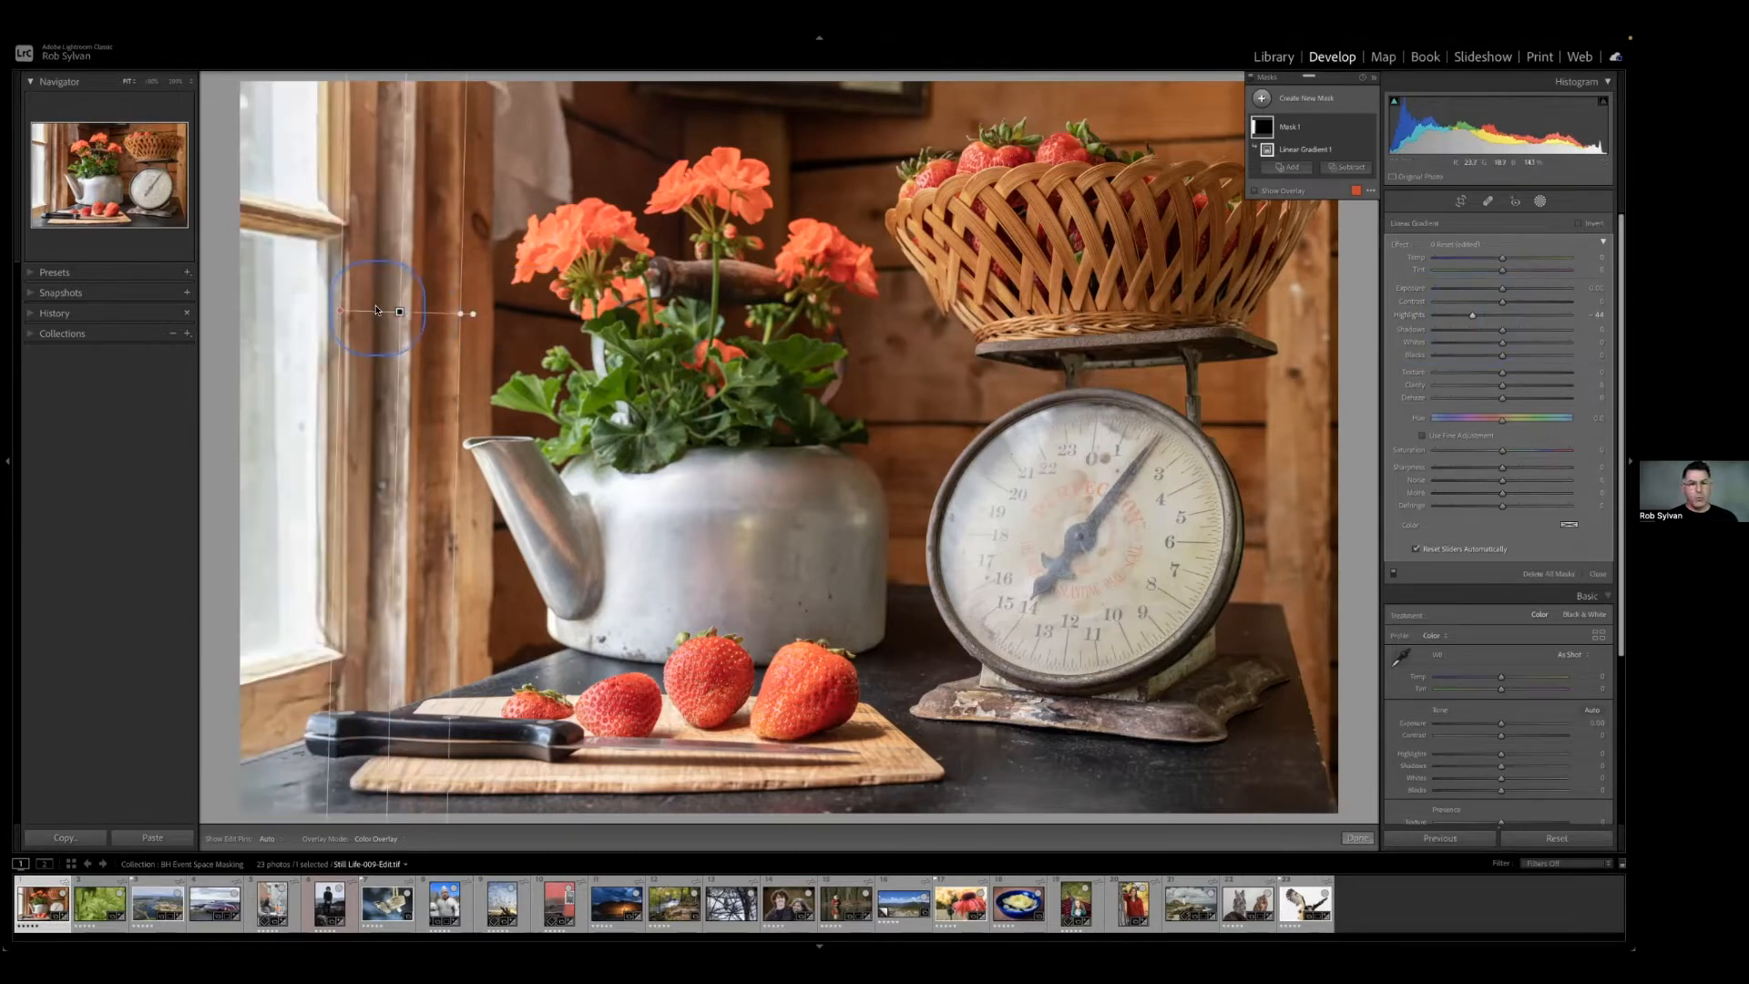
mouse_move(397, 310)
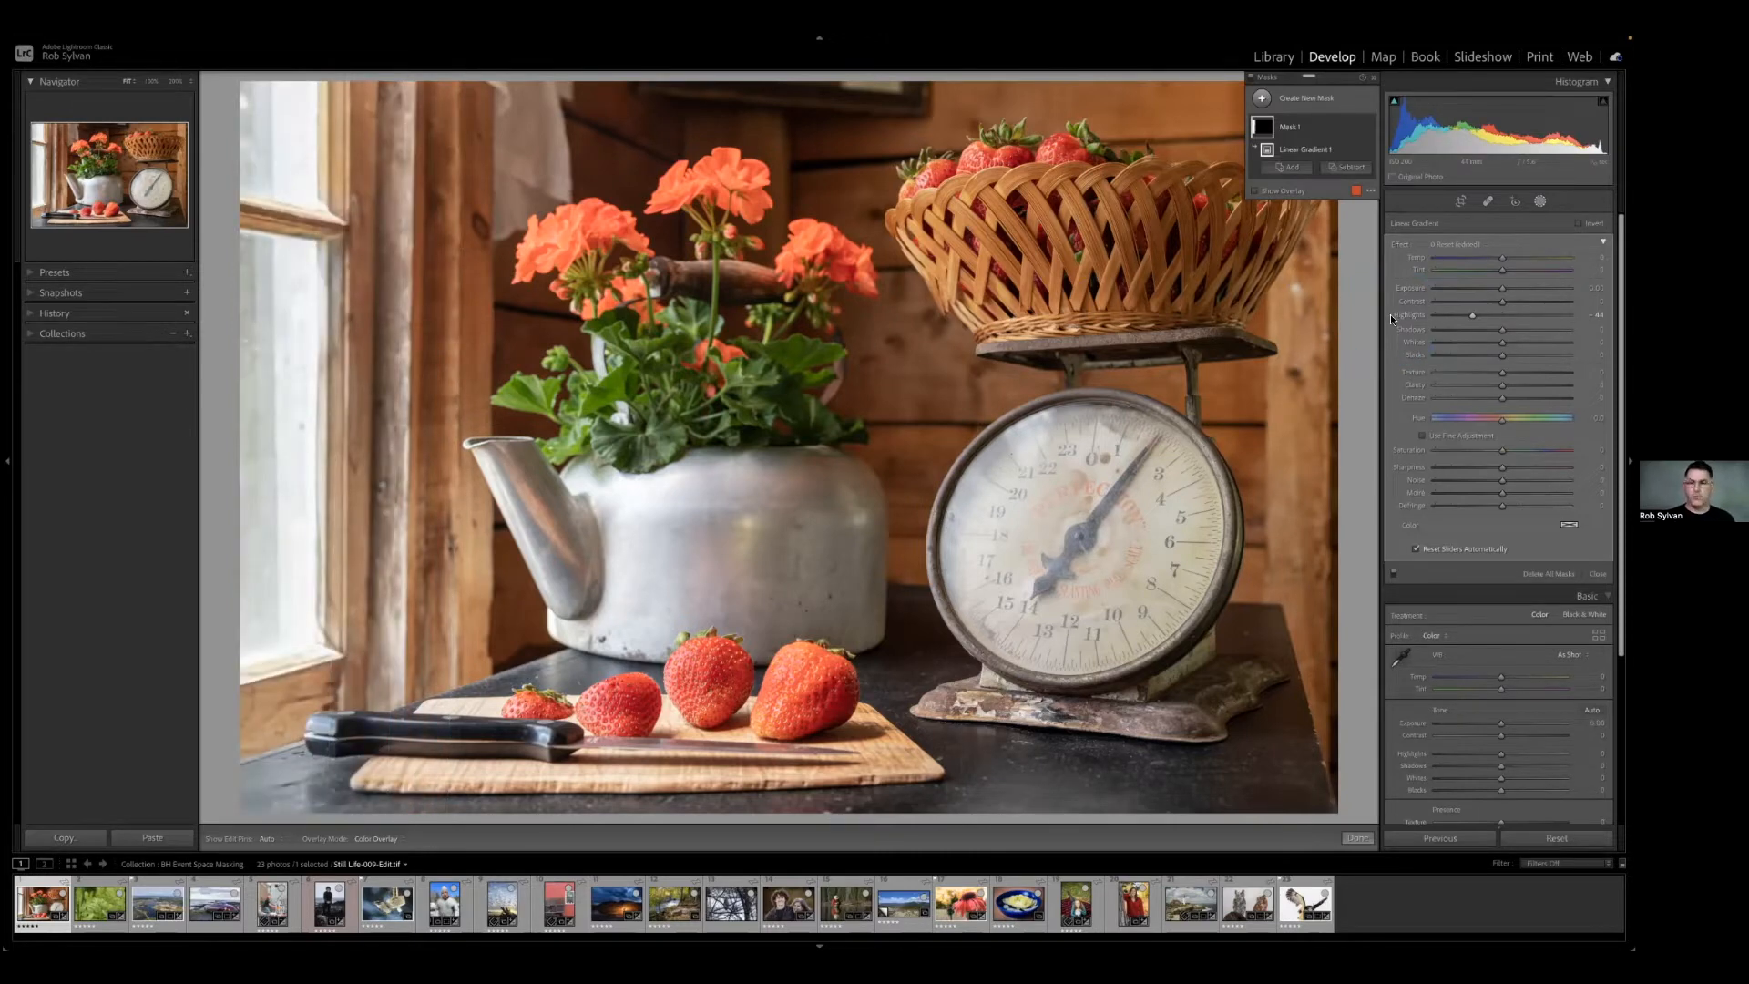
drag(1502, 288, 1492, 294)
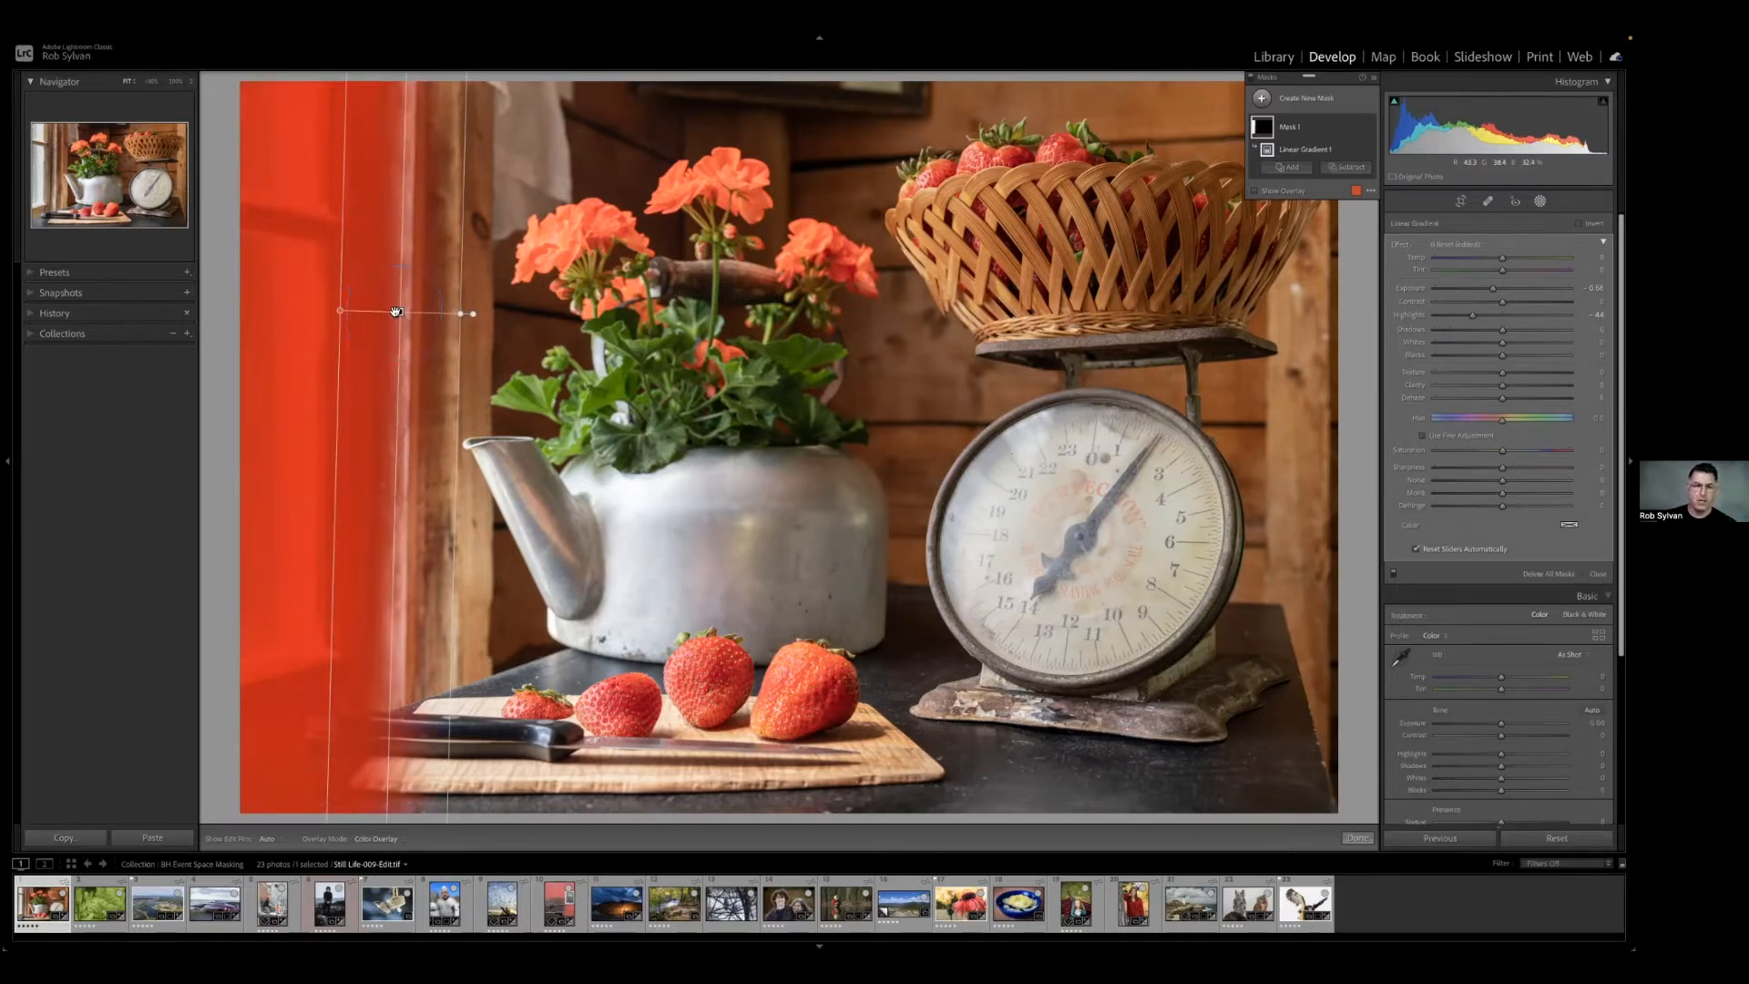
Widen the linear gradient's transition from the window frame to the middle of the flower-filled kettle.
drag(461, 314, 572, 314)
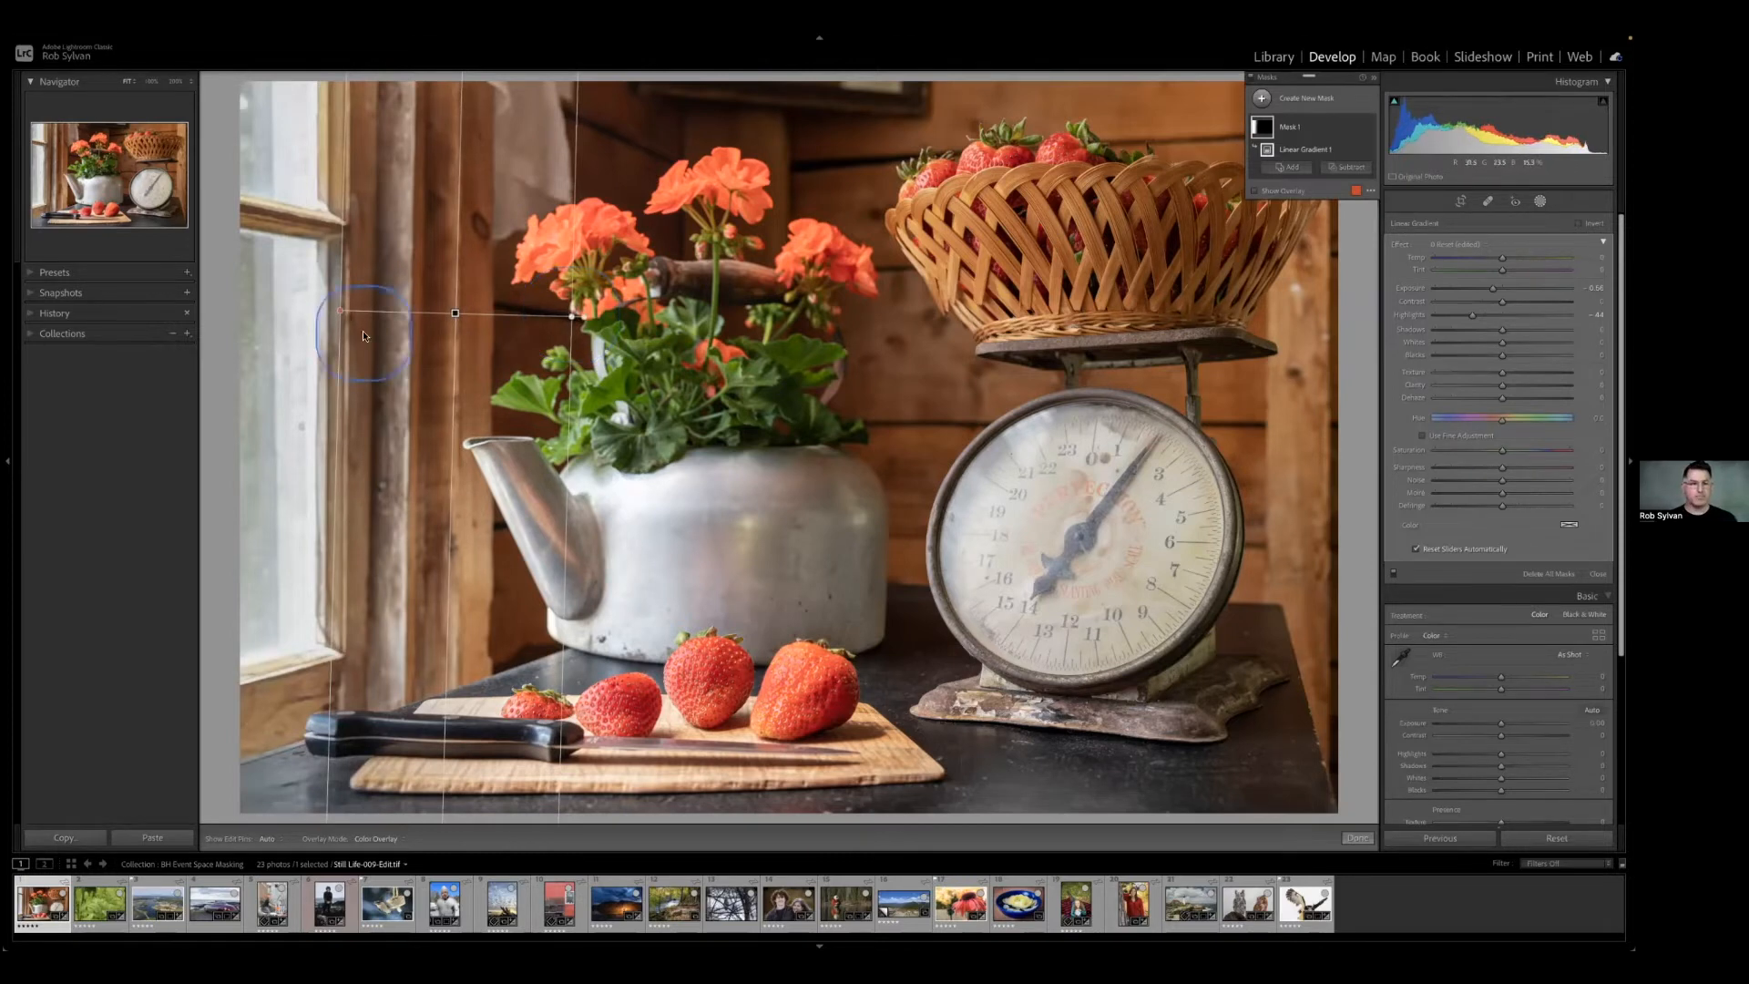
drag(455, 313, 721, 307)
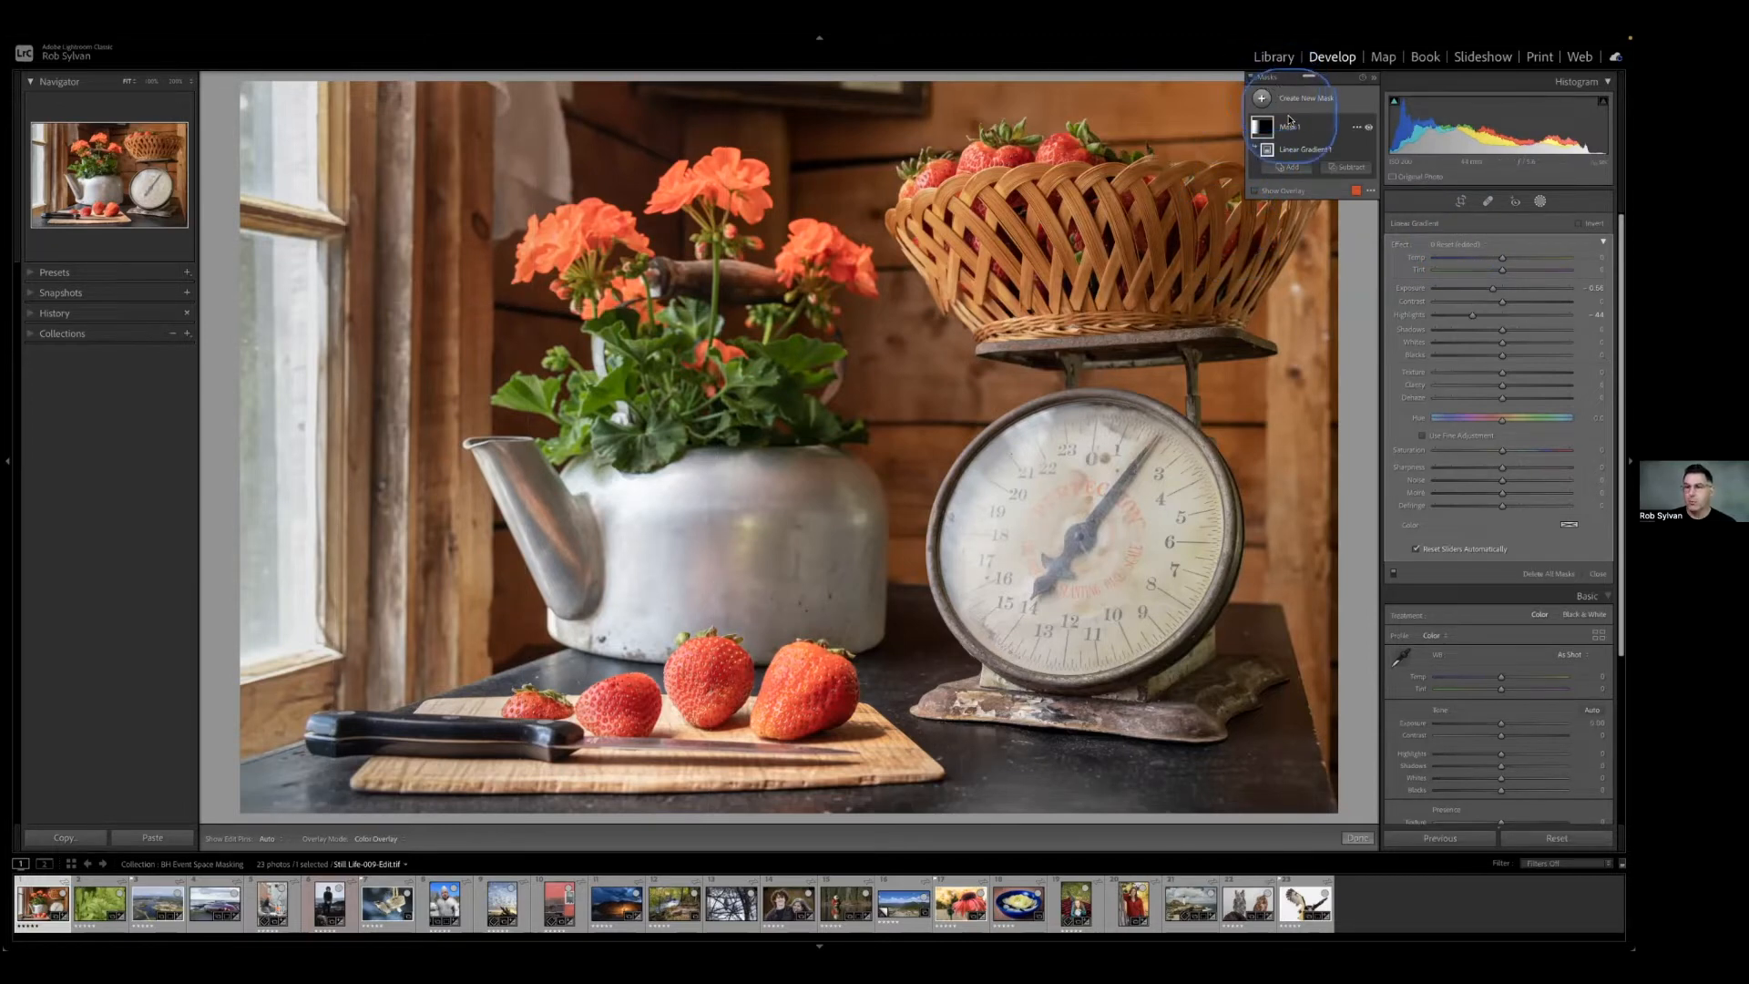
Preview the mask's overlay on the photo and inspect its linear gradient component.
mouse_move(1260, 132)
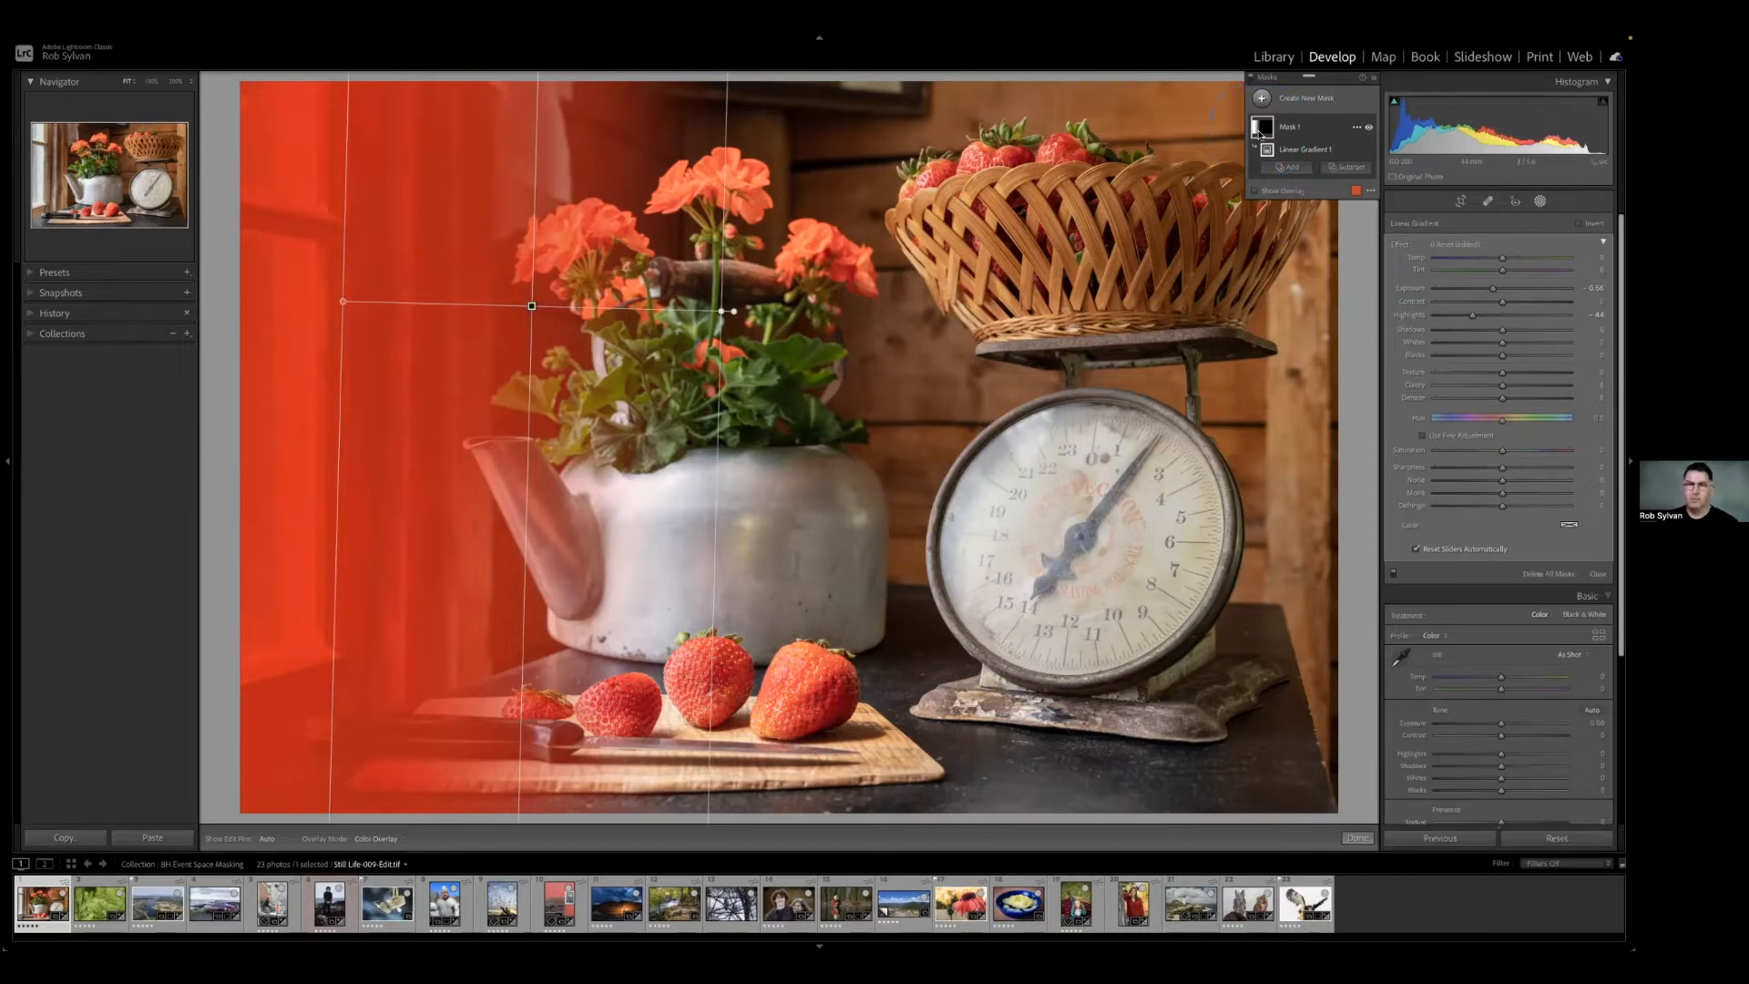
click(1260, 132)
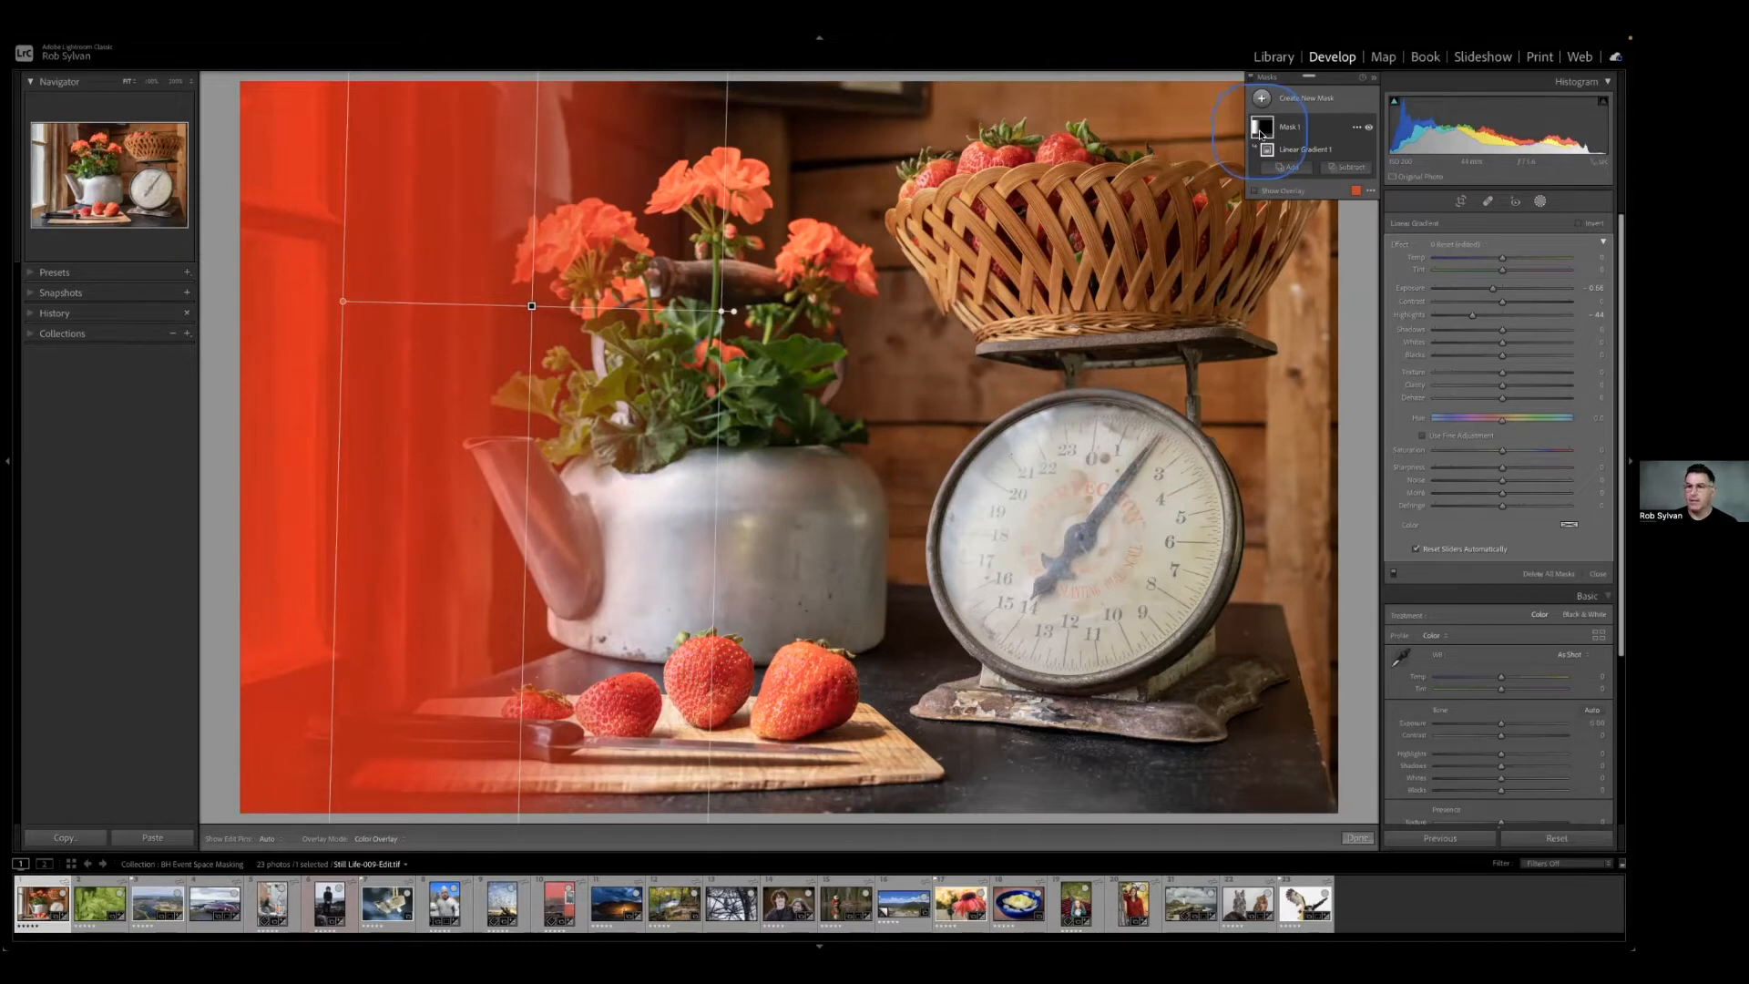
click(1299, 152)
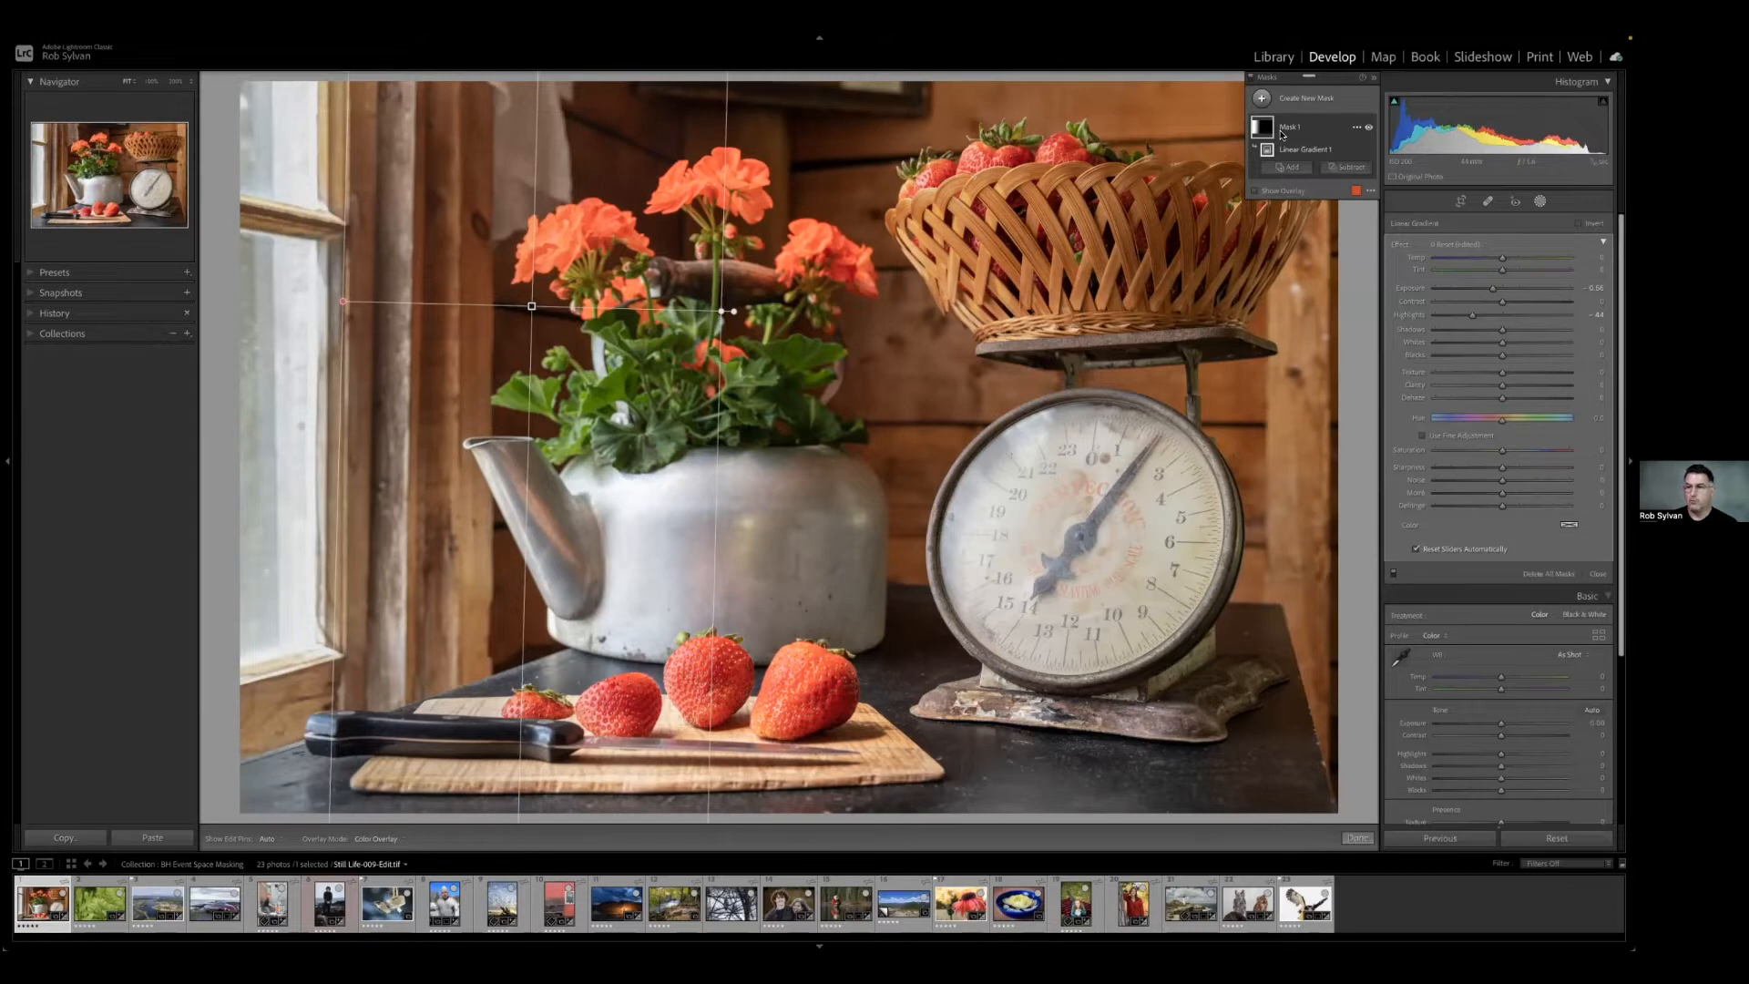
click(1288, 152)
Toggle the mask's visibility off and on repeatedly to compare the photo before and after.
click(1369, 129)
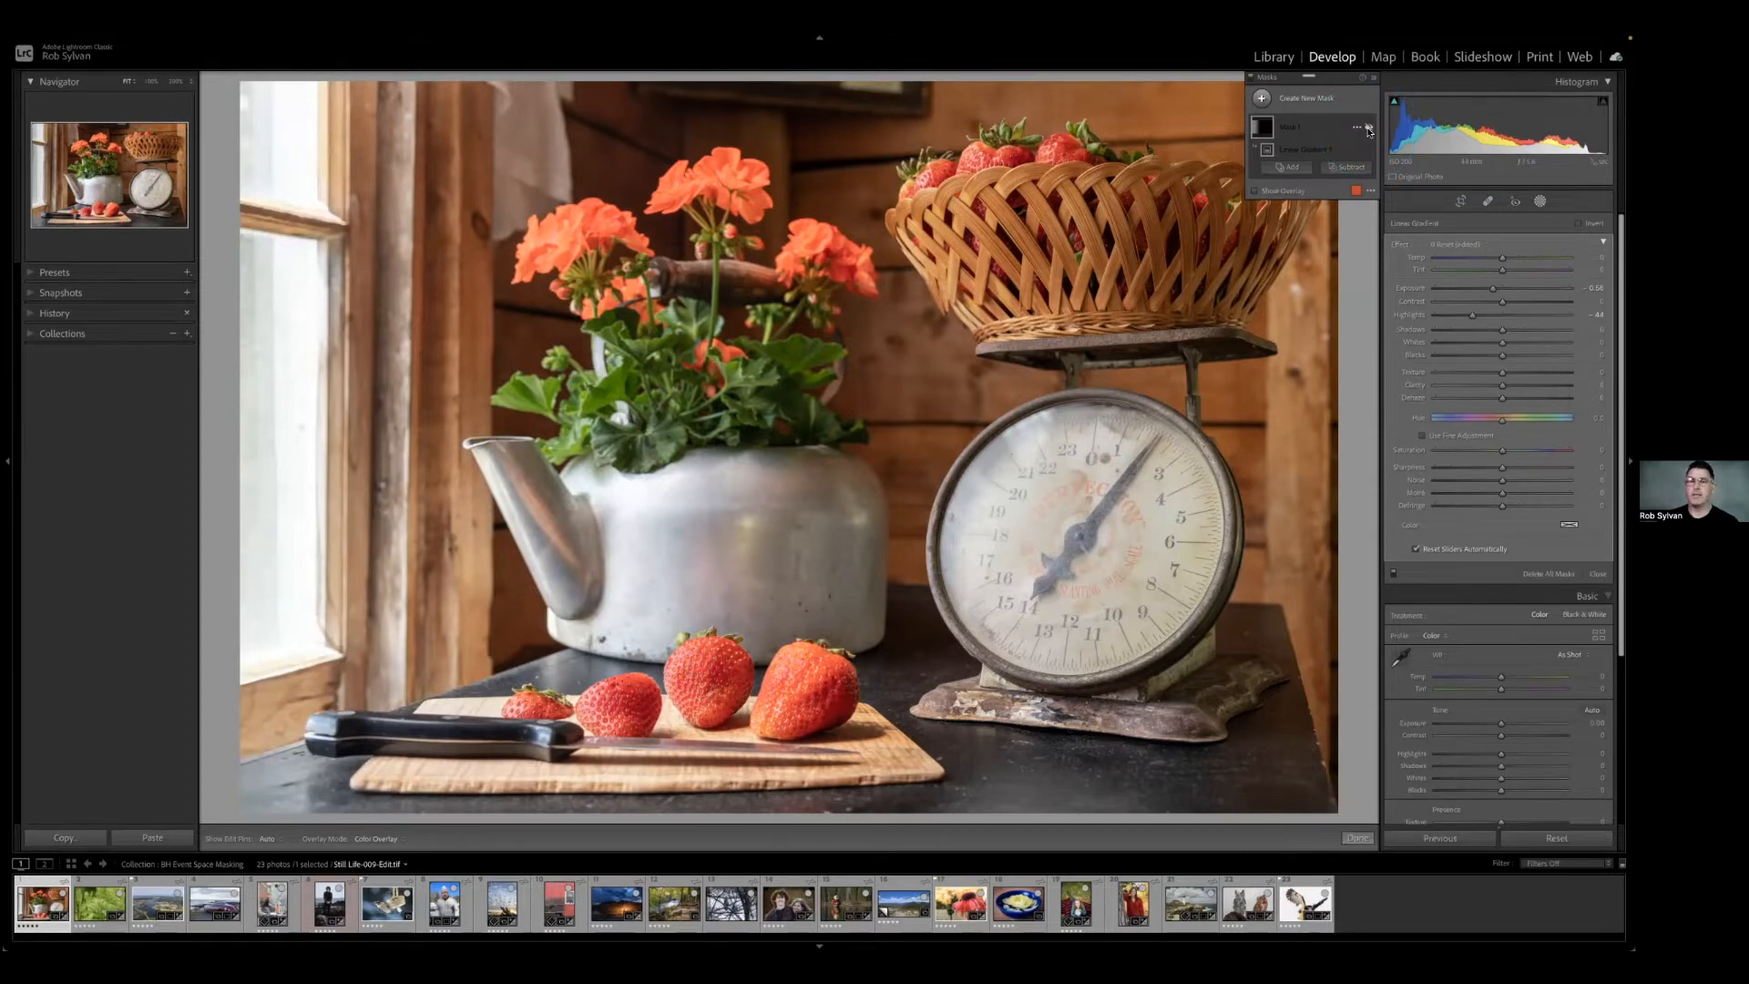
click(1369, 129)
click(1369, 130)
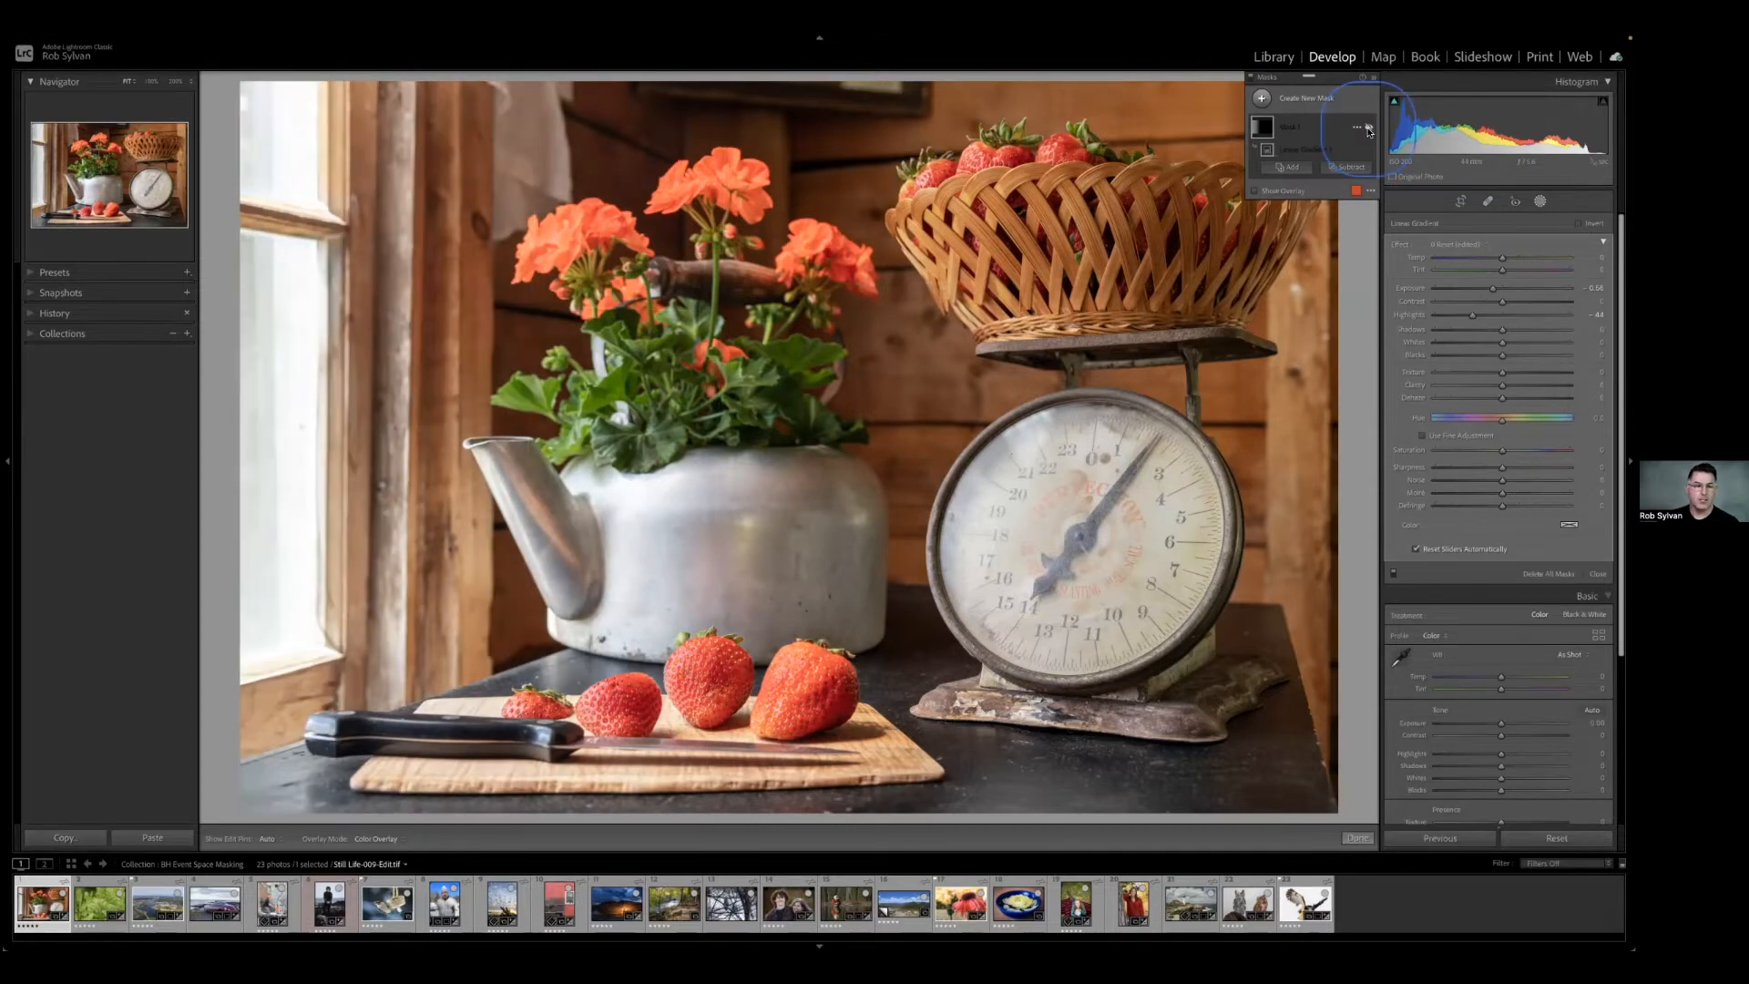
click(1370, 129)
click(1369, 130)
click(1370, 129)
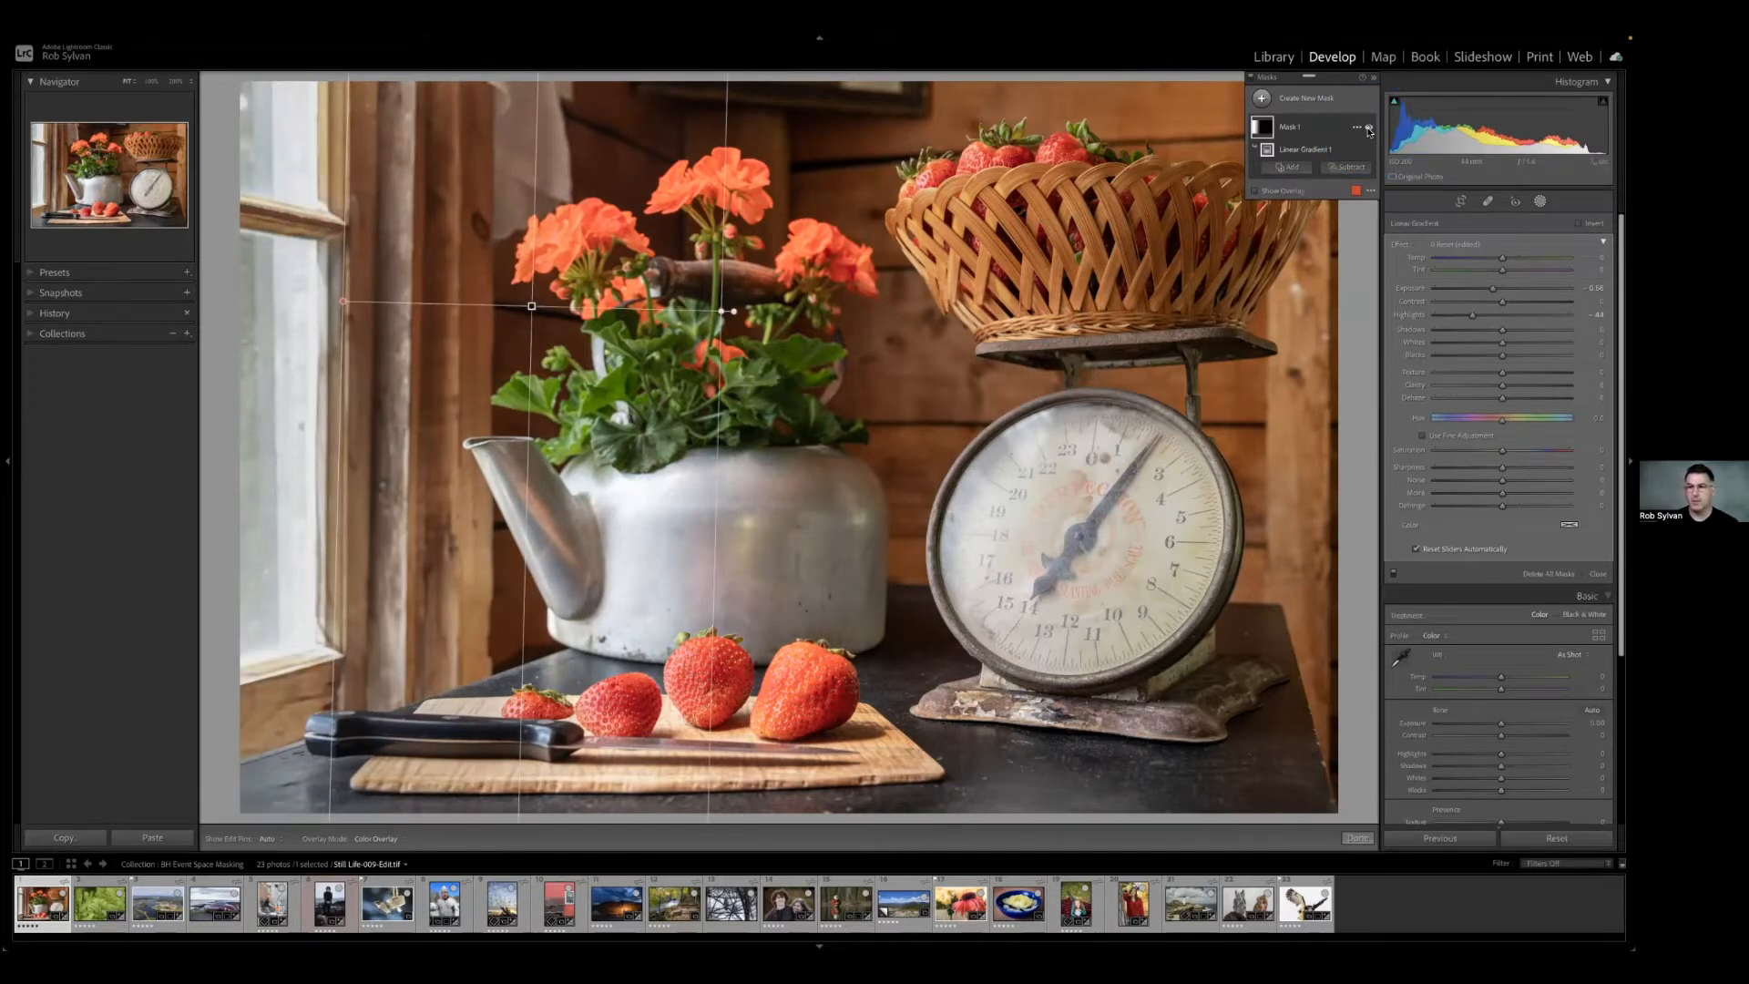
Rename the mask as "Darken left side" and expand it to show its linear gradient component.
click(1294, 130)
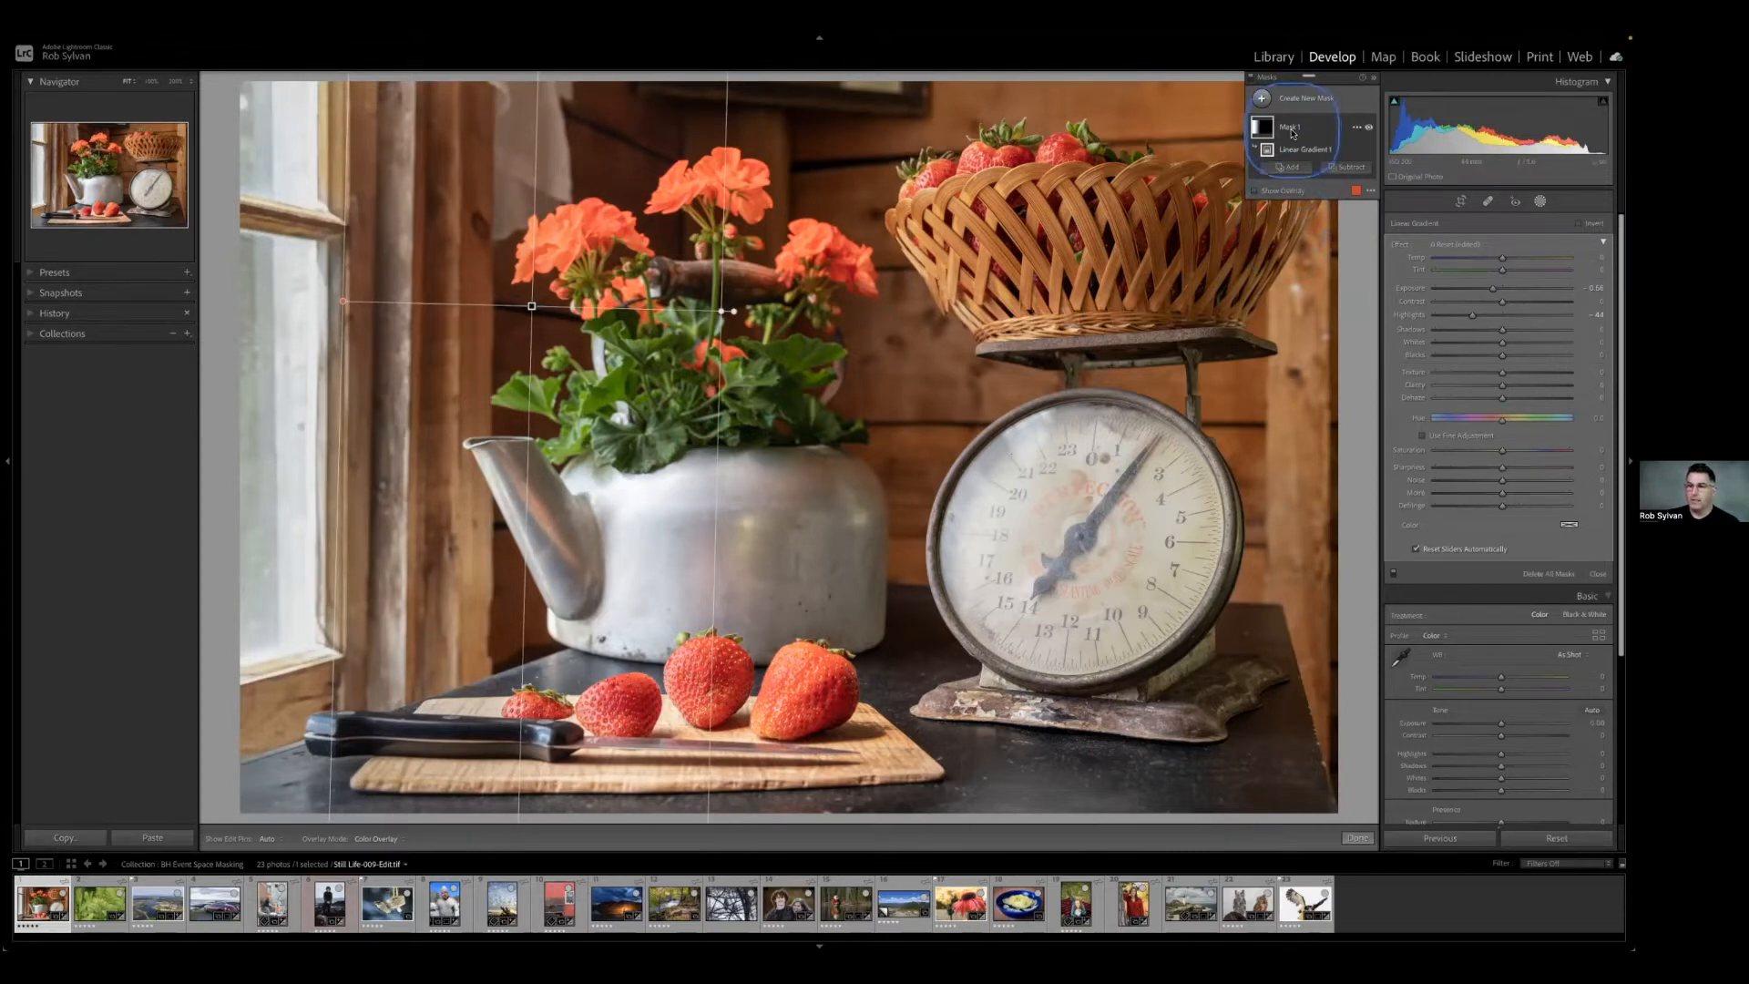
double_click(1292, 130)
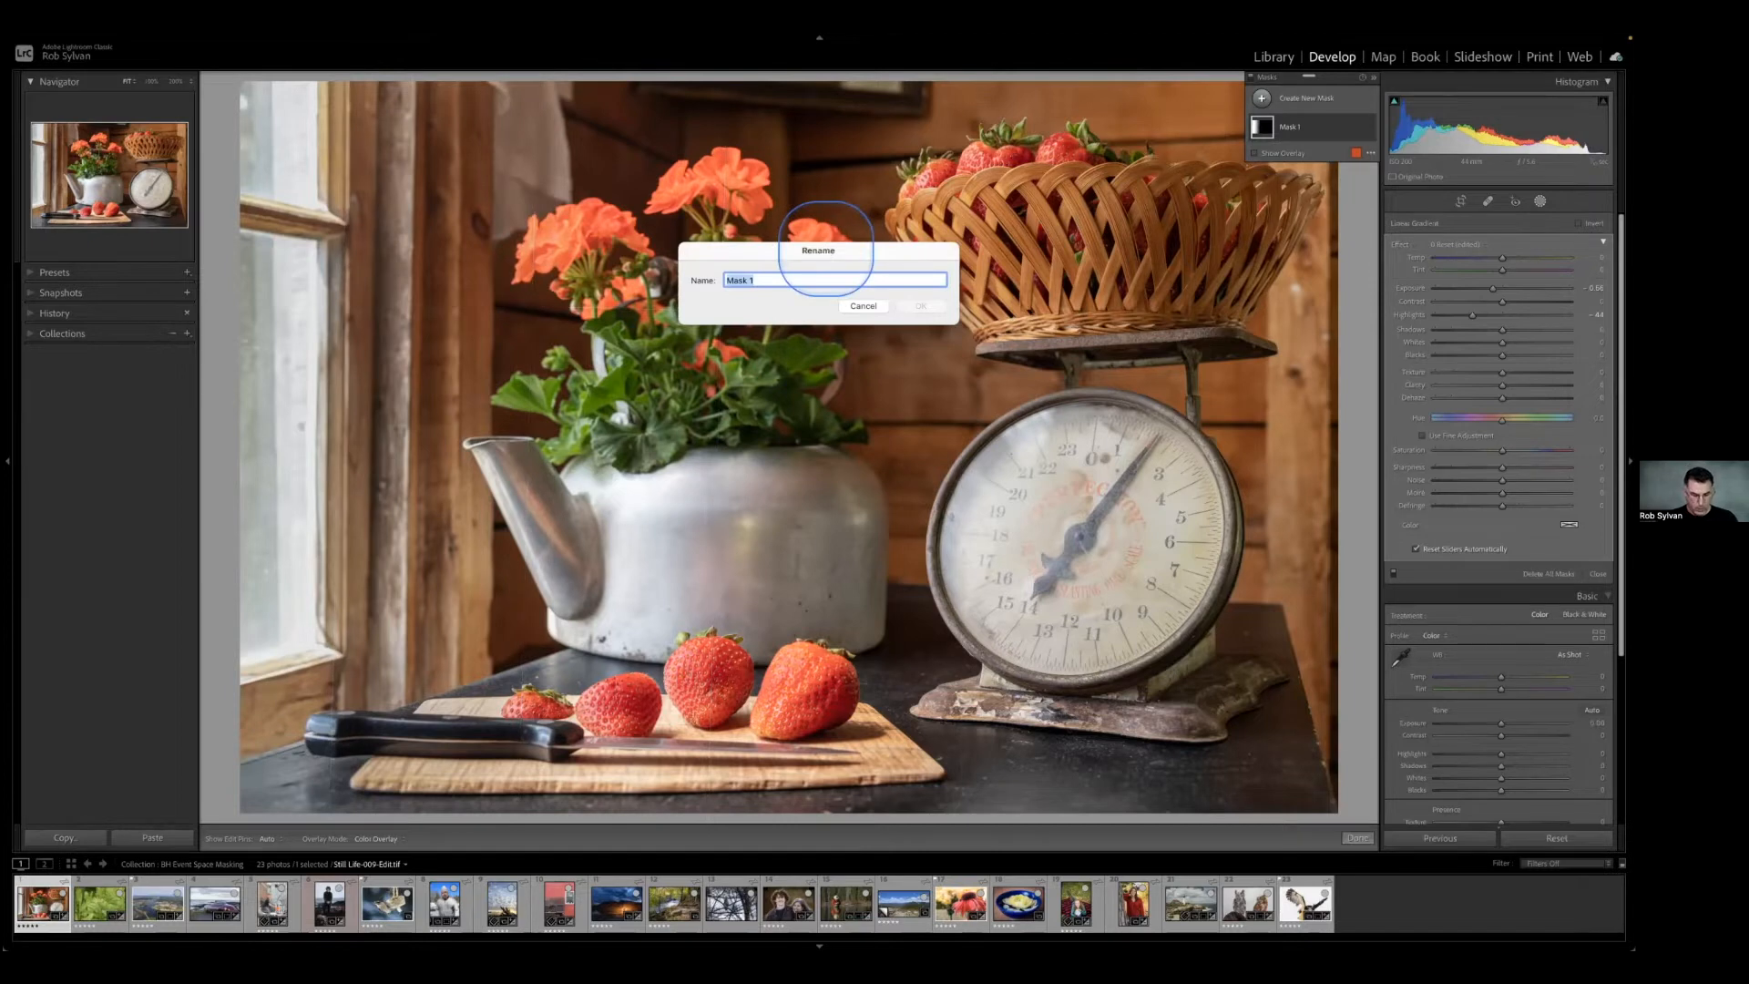
text(Darke)
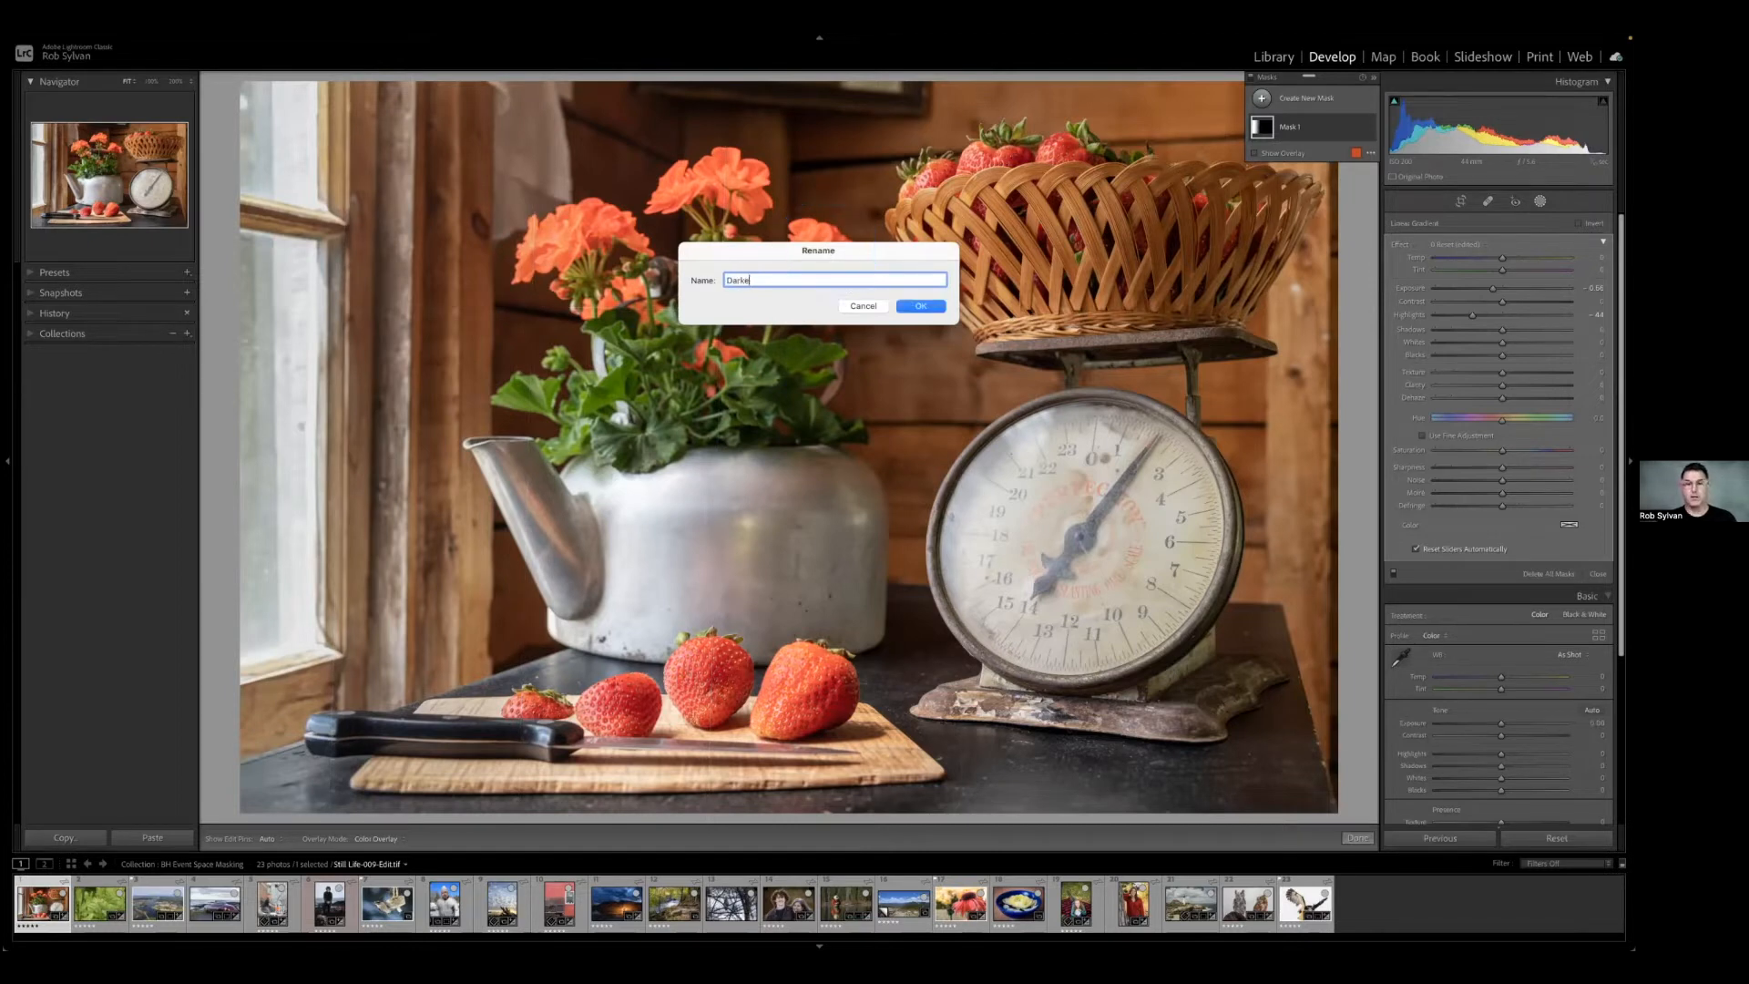
text(n left side)
key(Return)
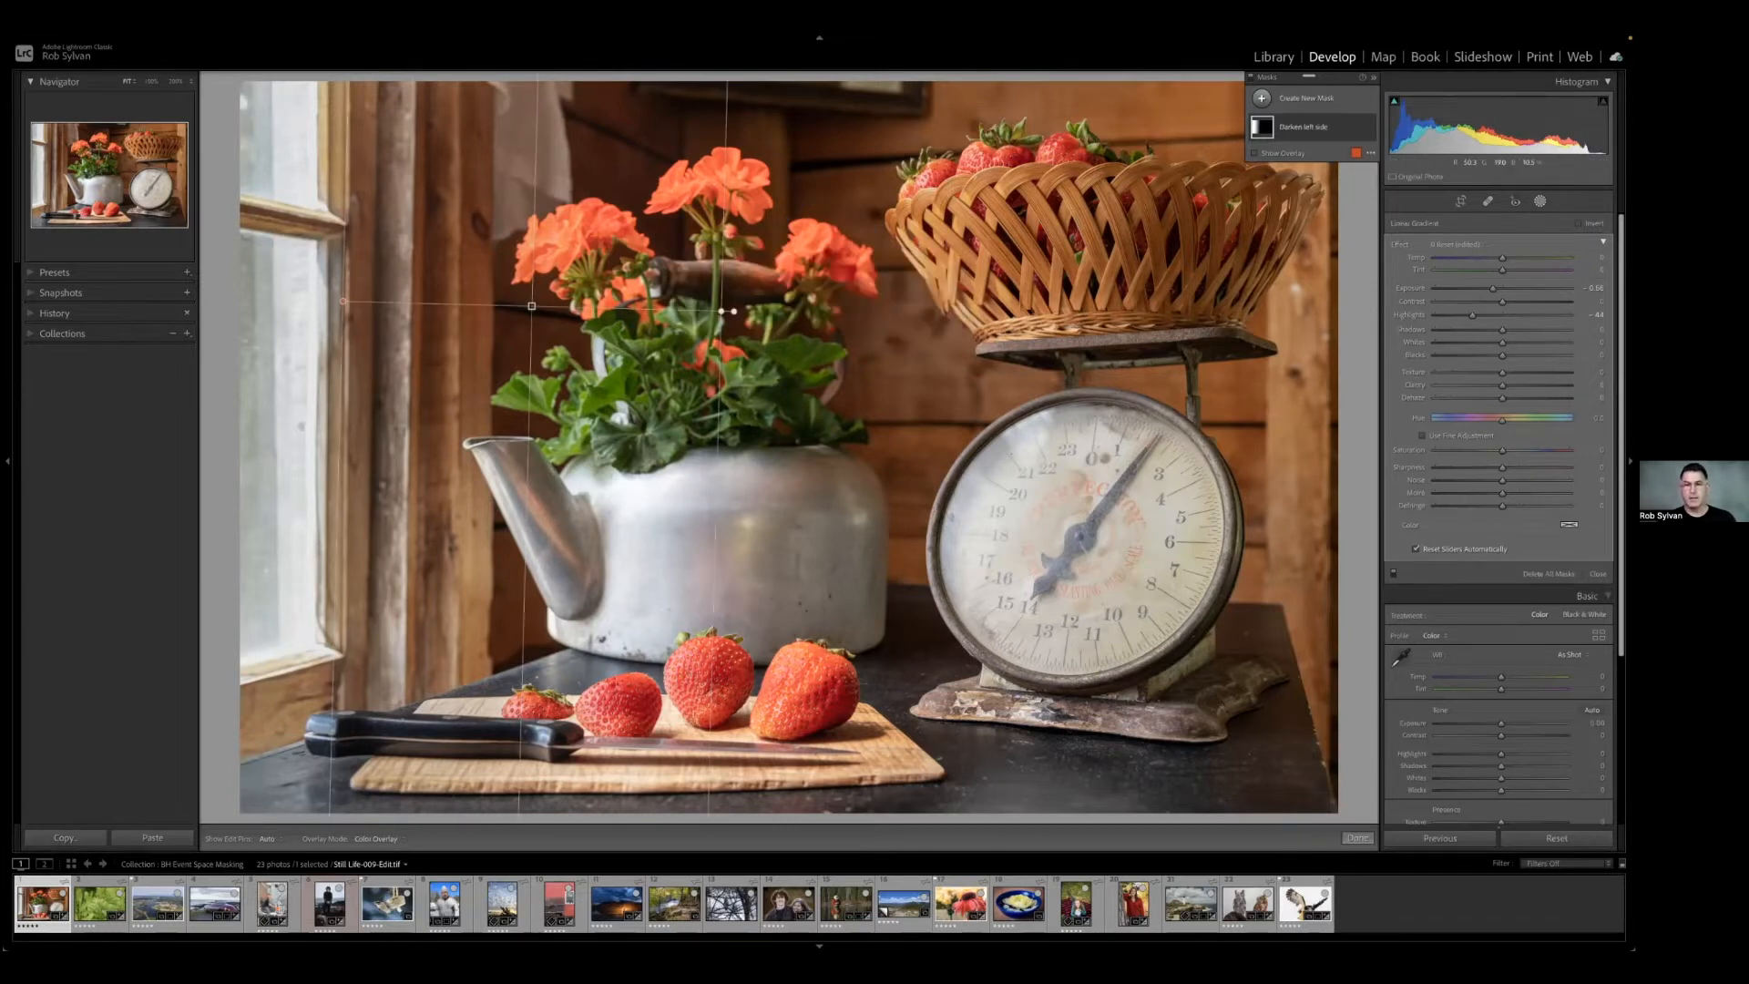
click(1296, 129)
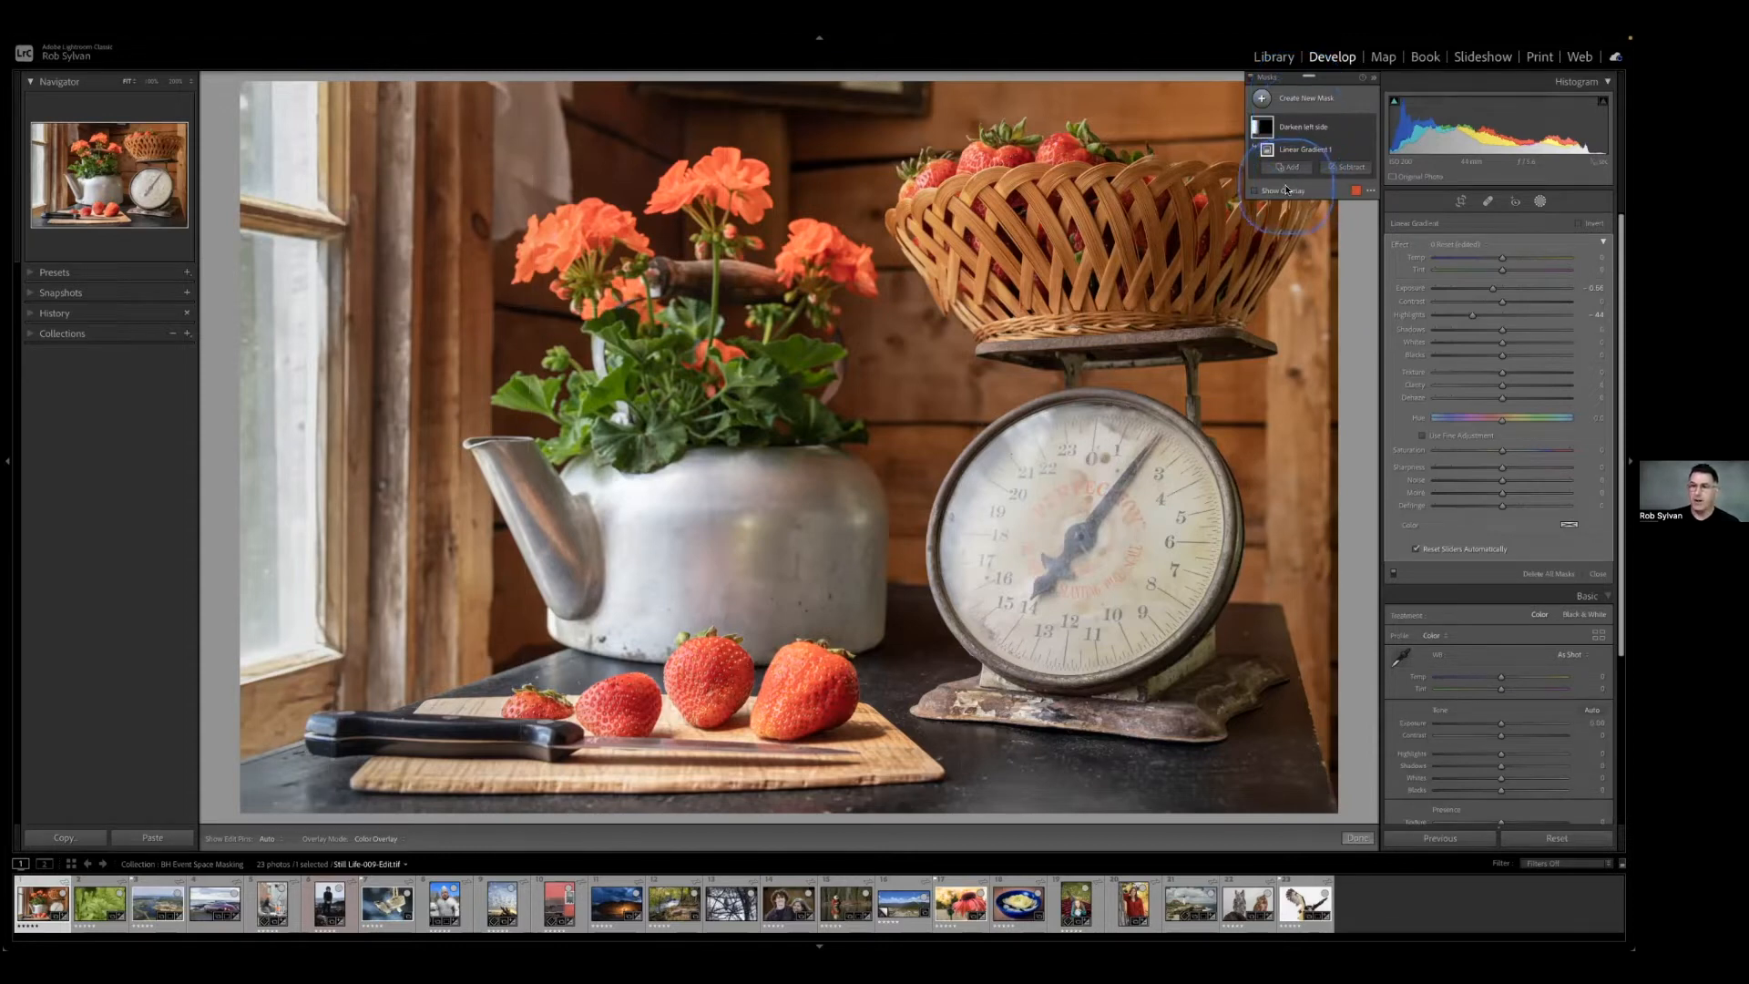
Toggle the mask overlay on and off repeatedly to inspect the area covered by the linear gradient.
click(1256, 192)
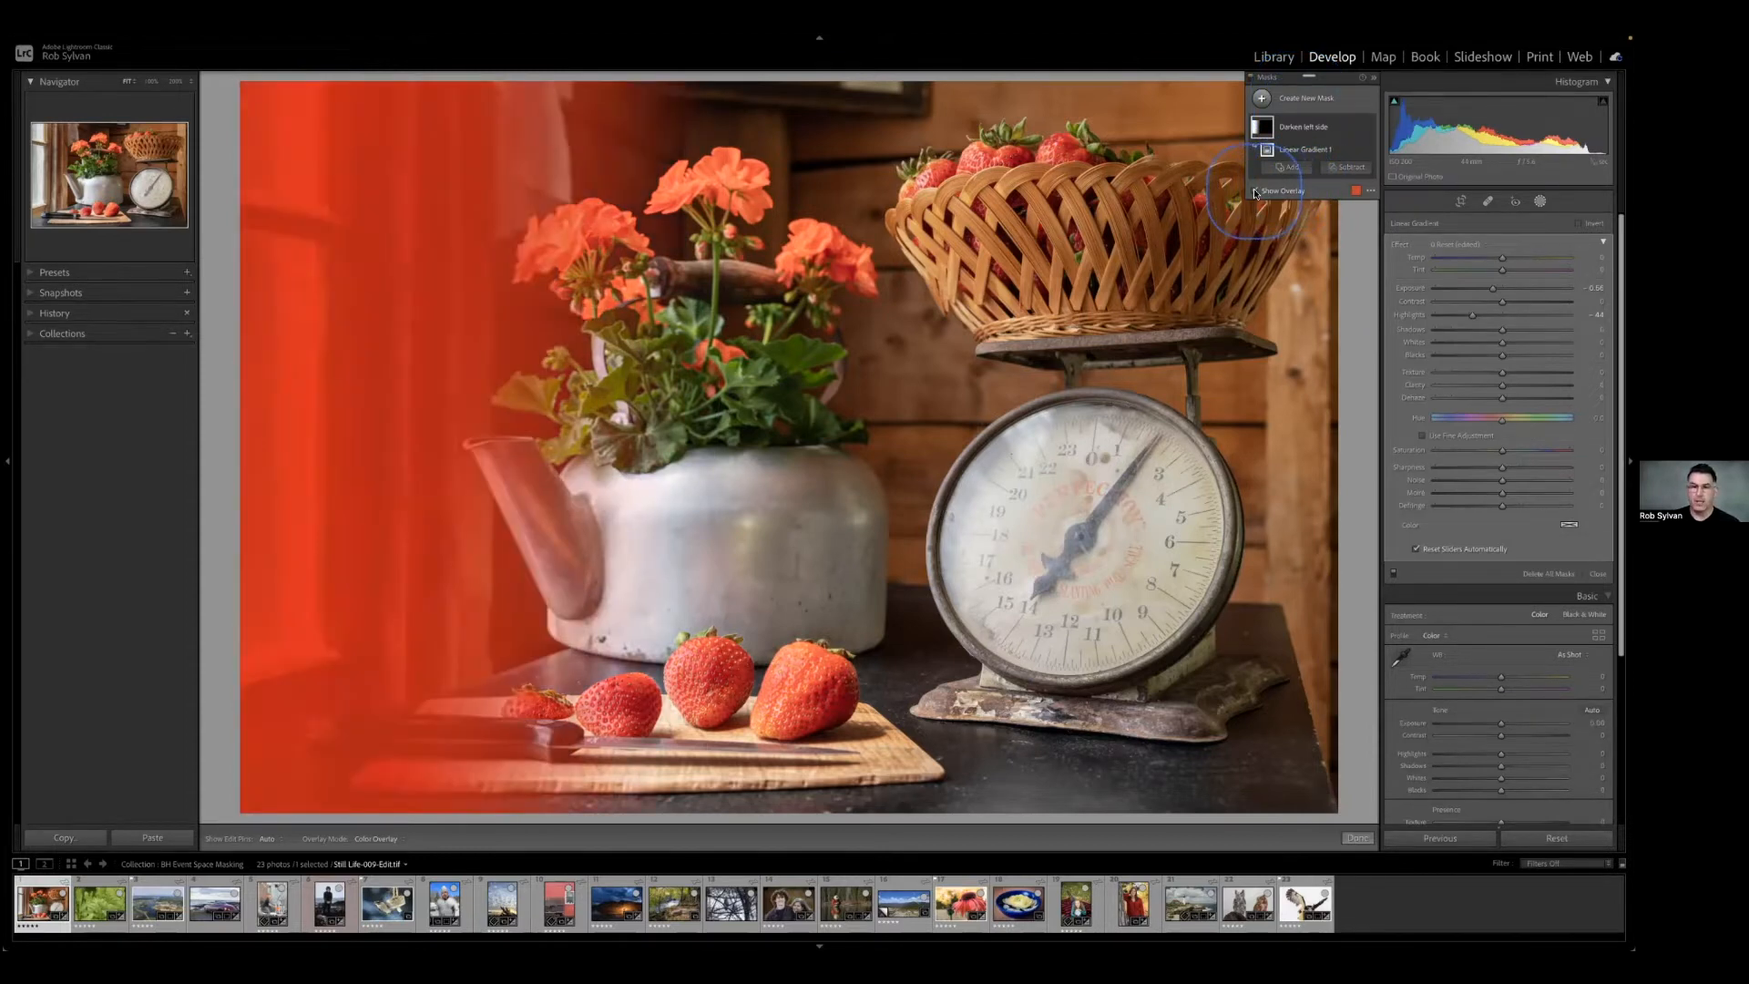
click(1256, 192)
click(1256, 192)
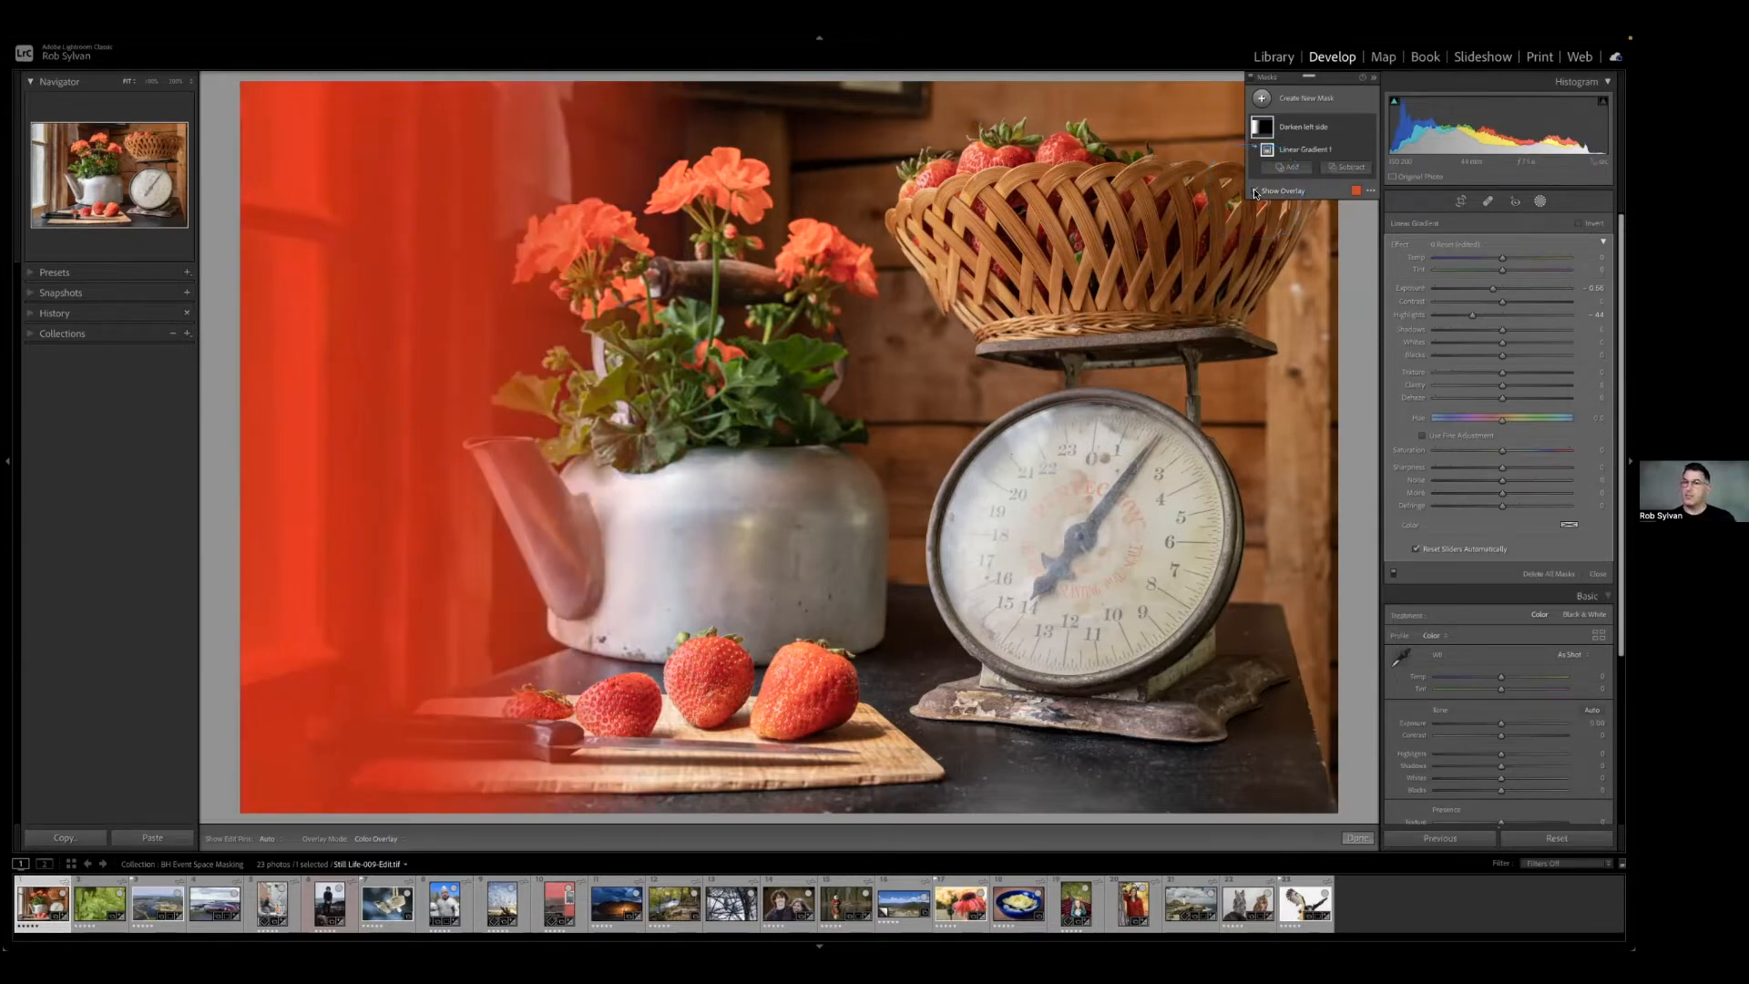
click(1256, 193)
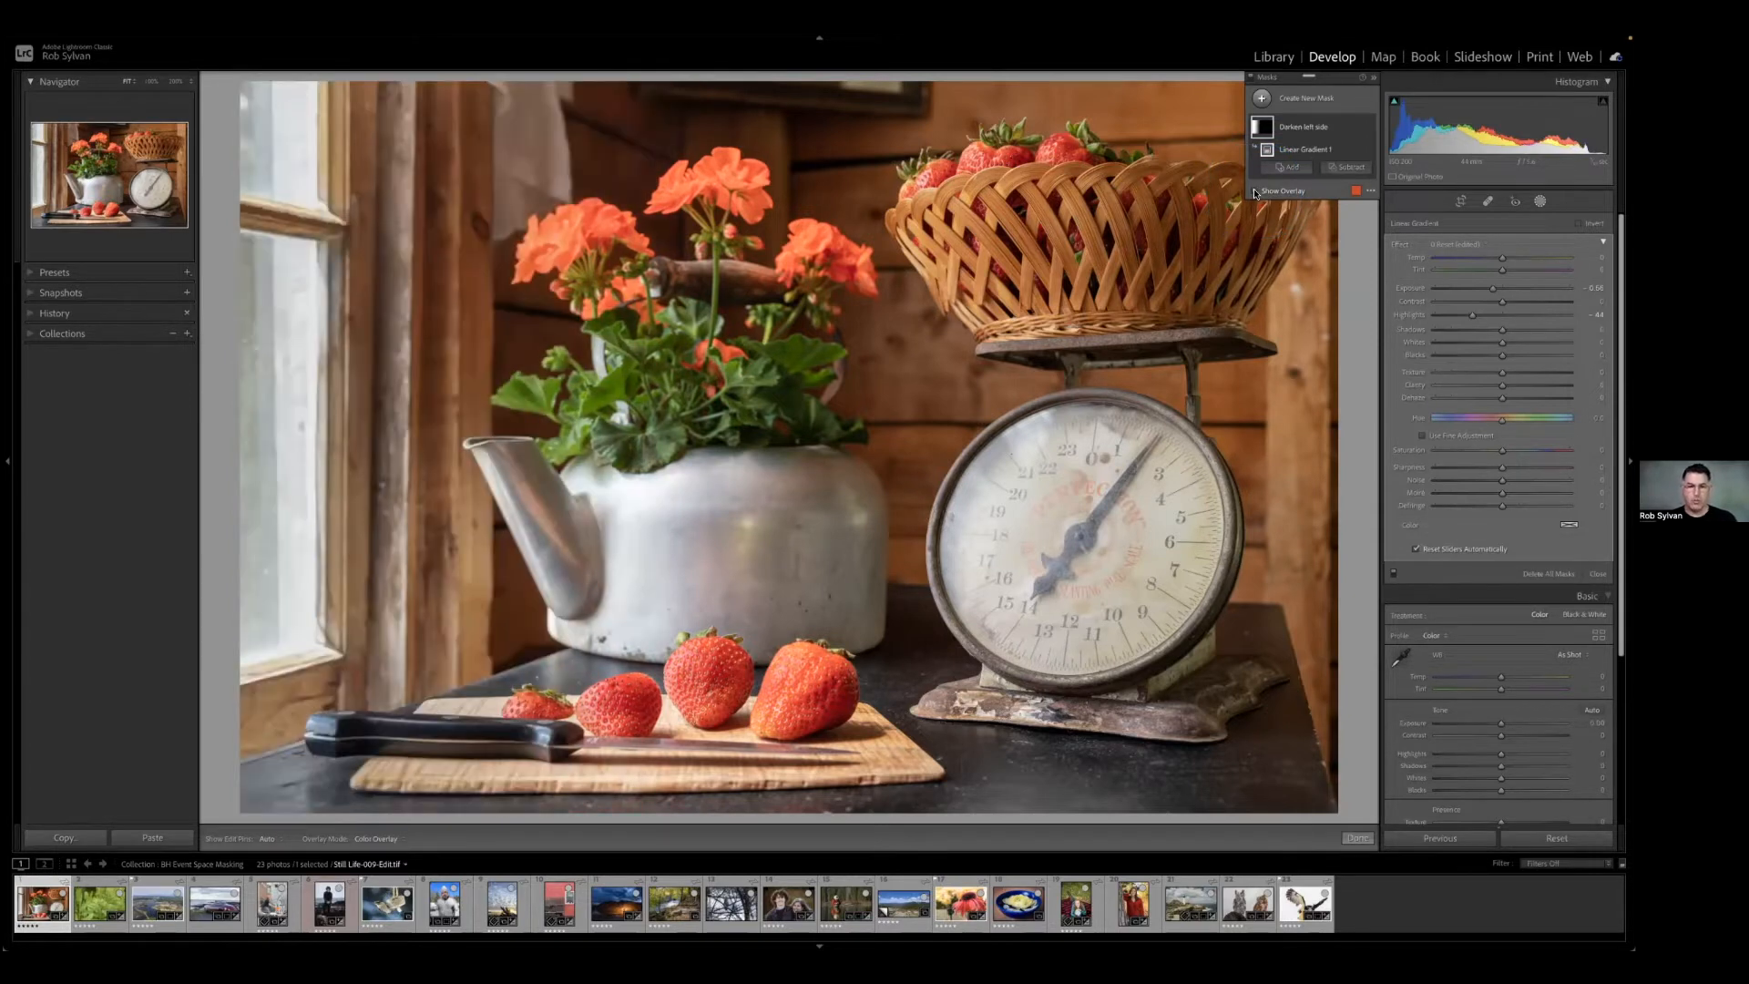
click(1256, 193)
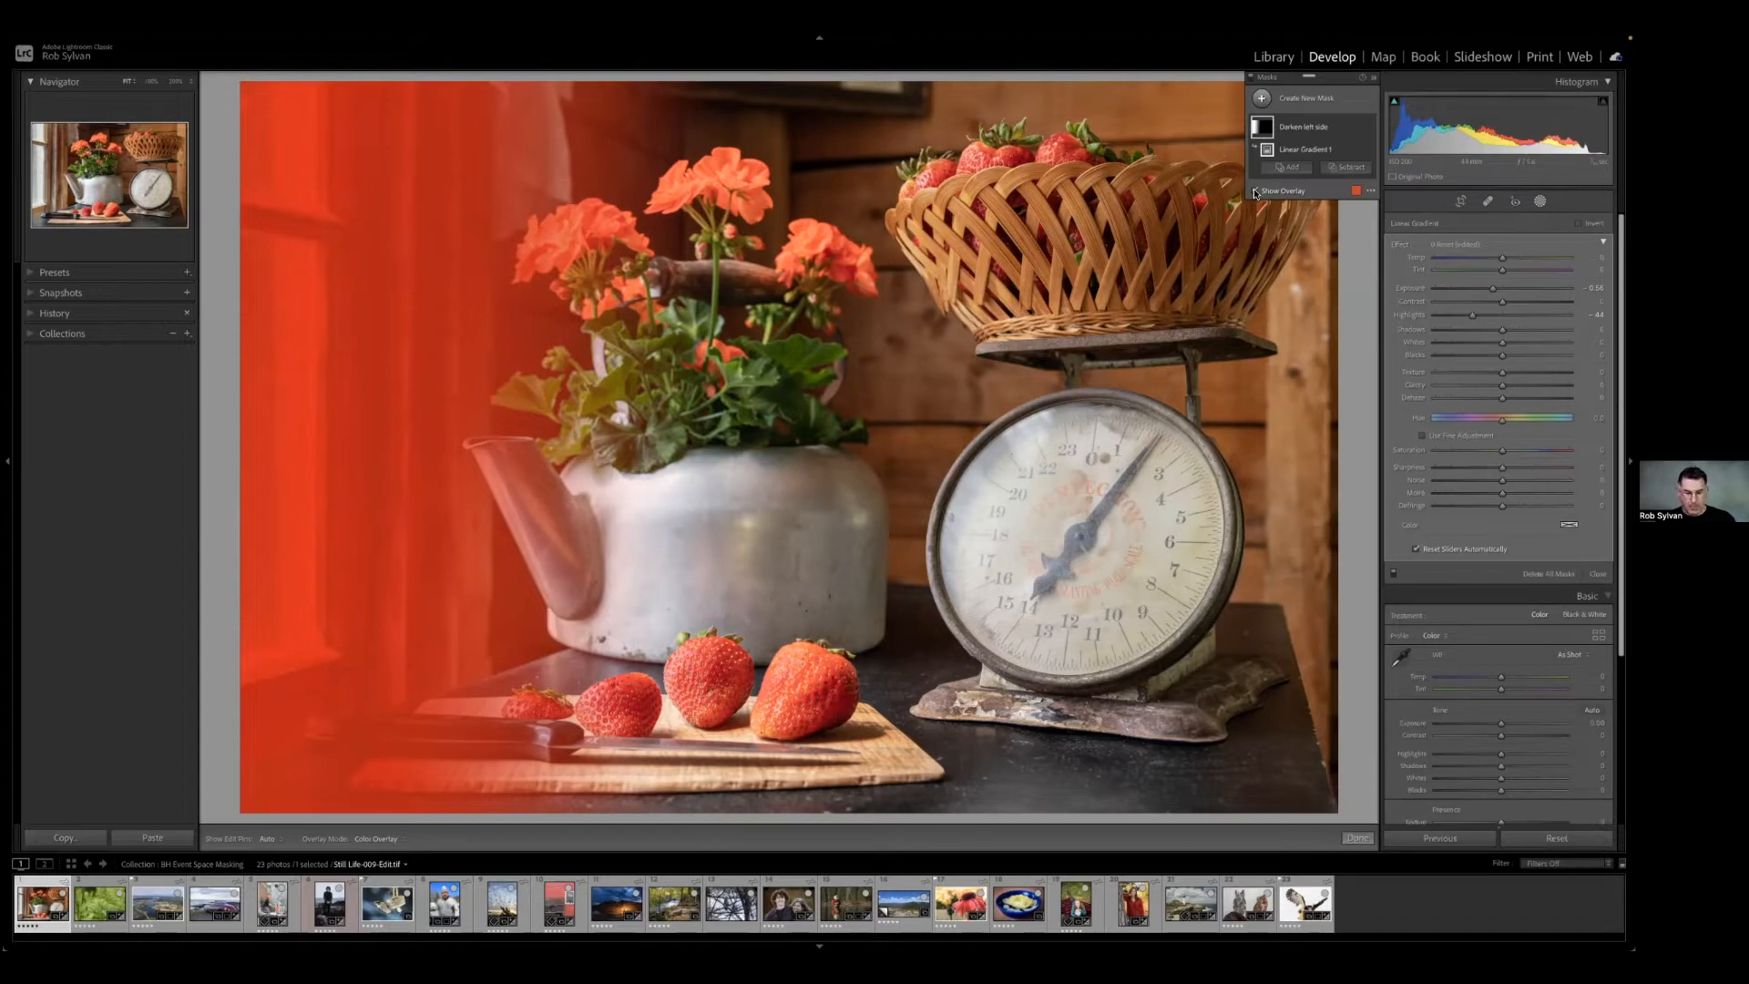
Cycle the mask overlay's colour through green, white and black back to red, and hide the overlay.
key(shift+o)
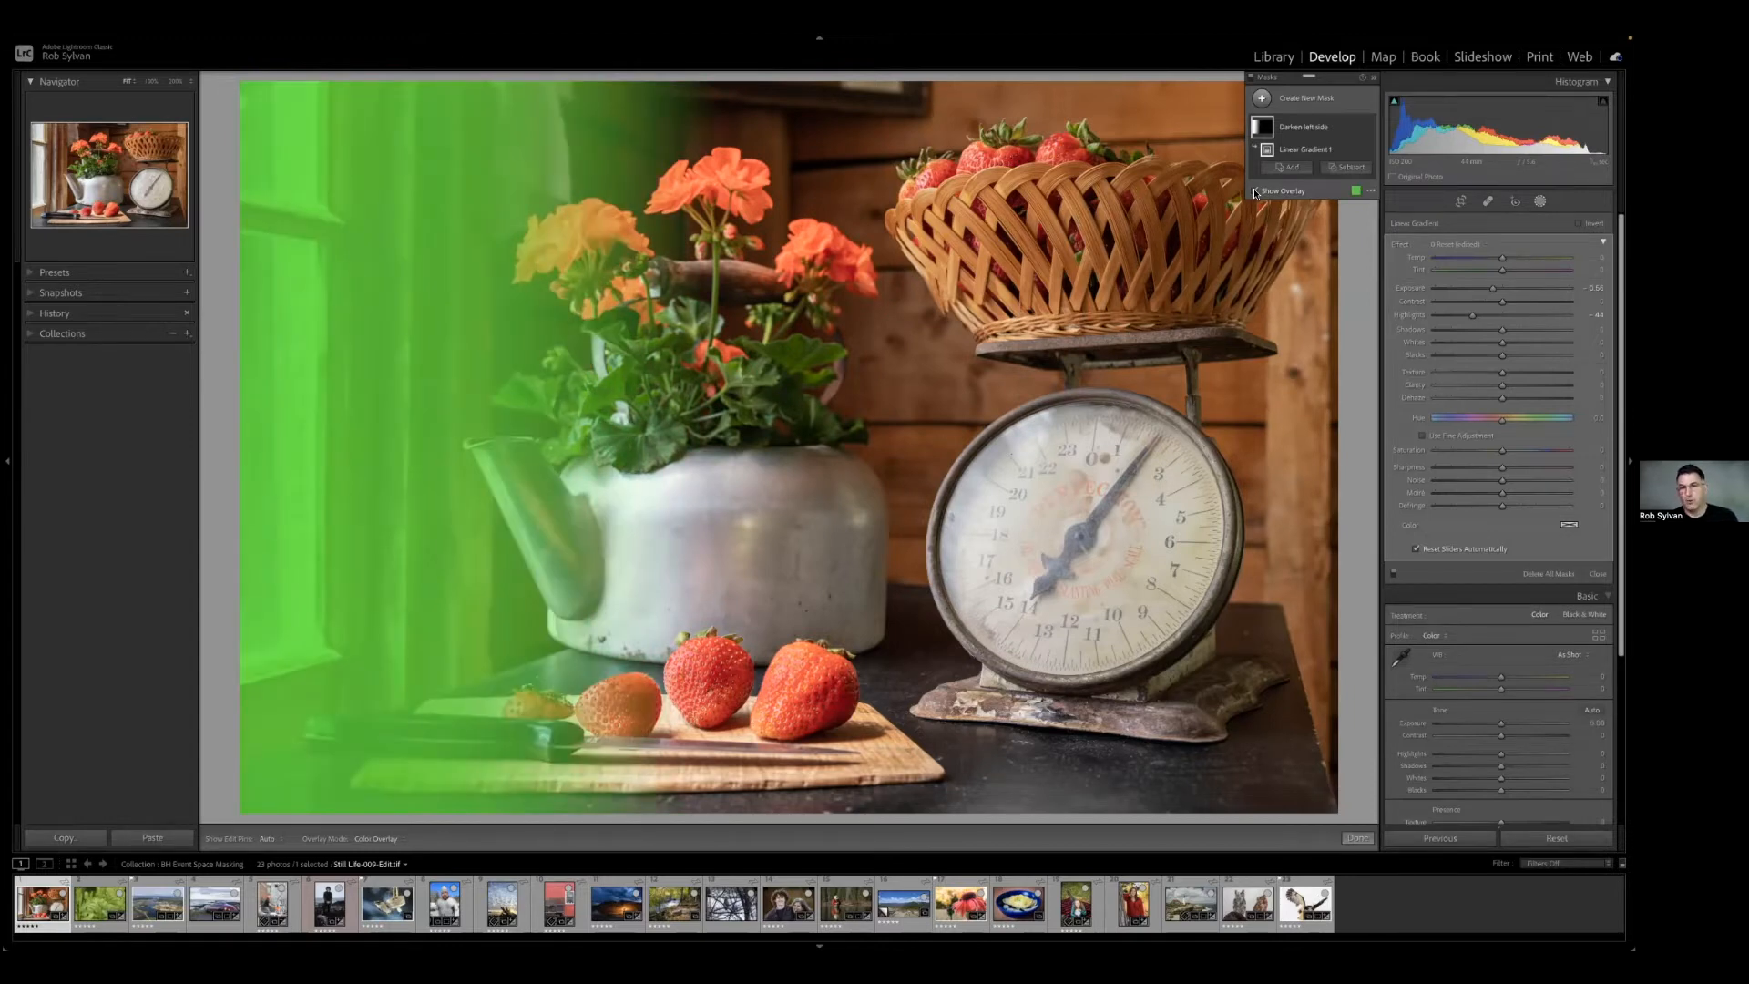
key(shift+o)
key(shift+o)
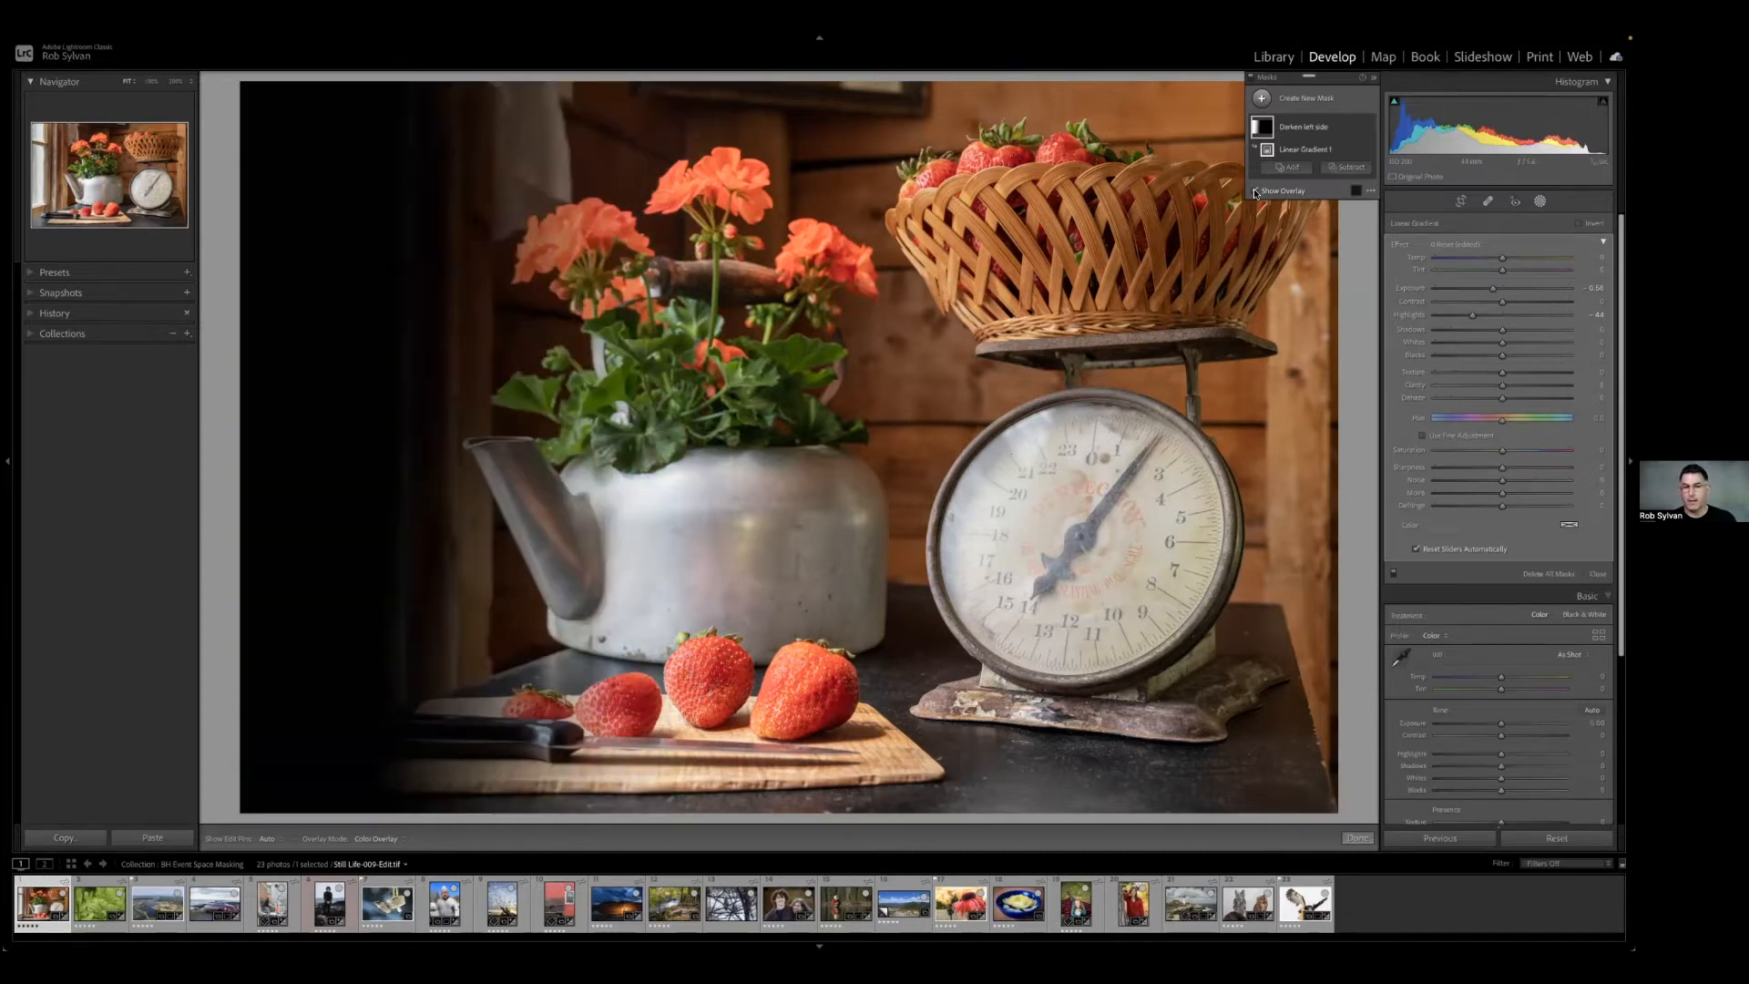
key(shift+o)
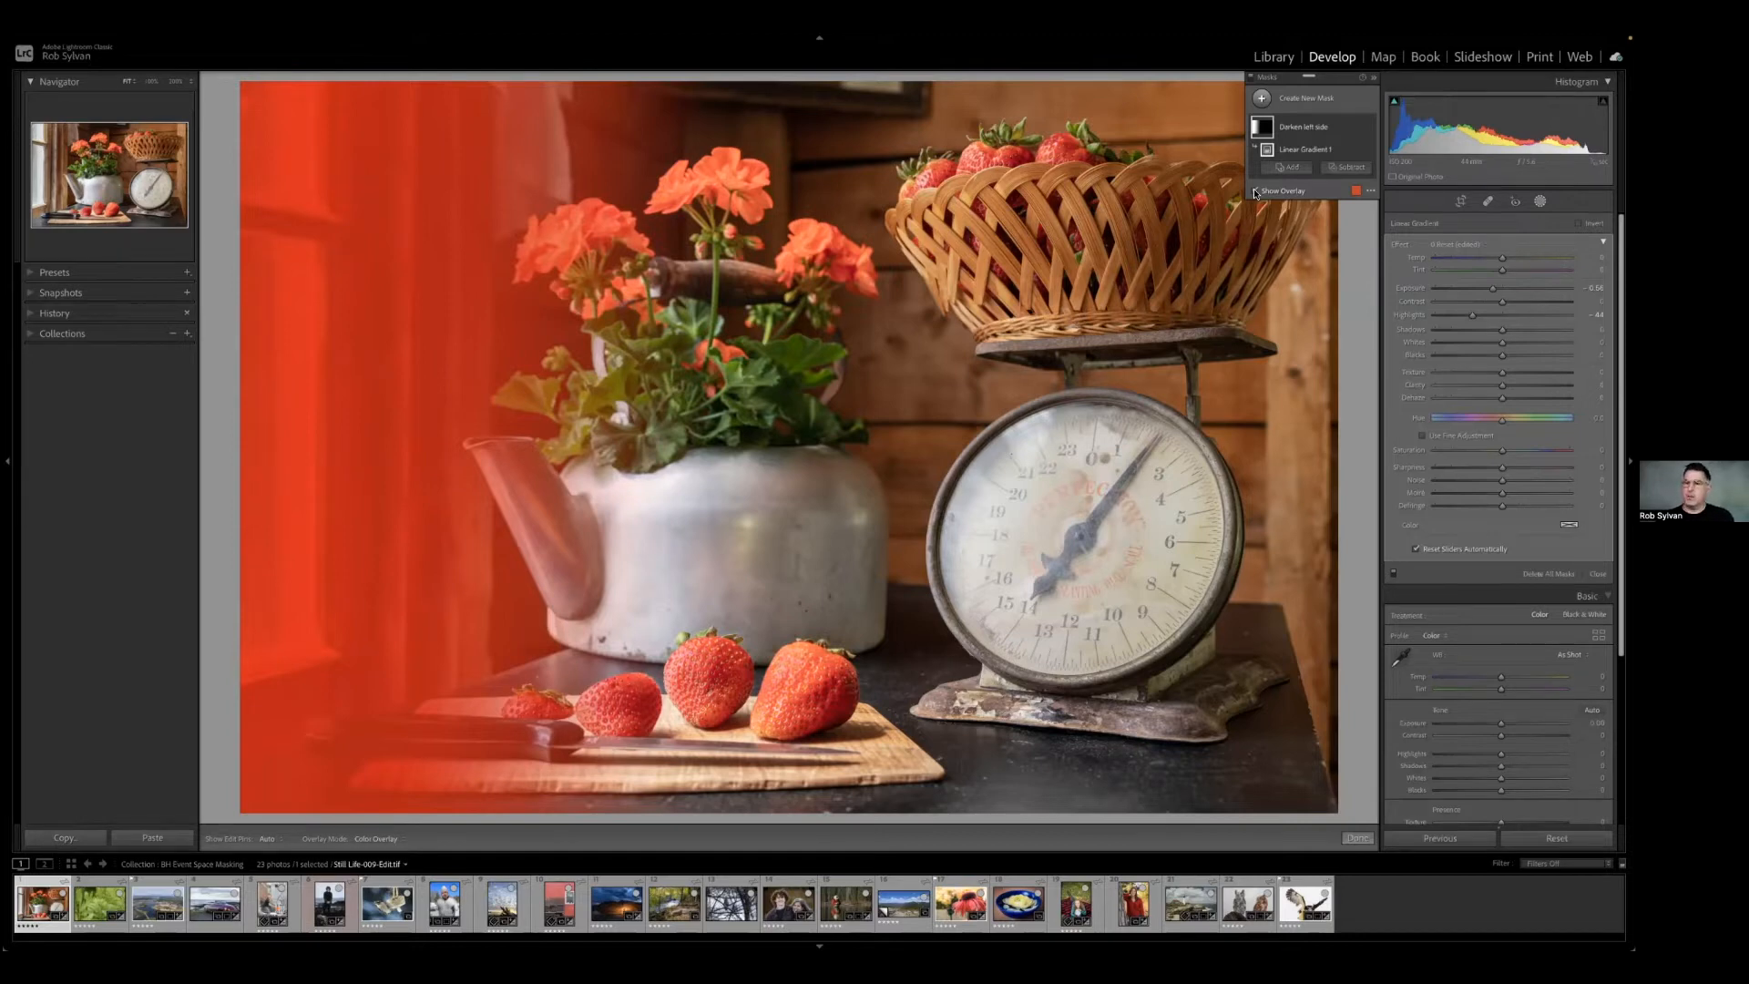
click(1256, 193)
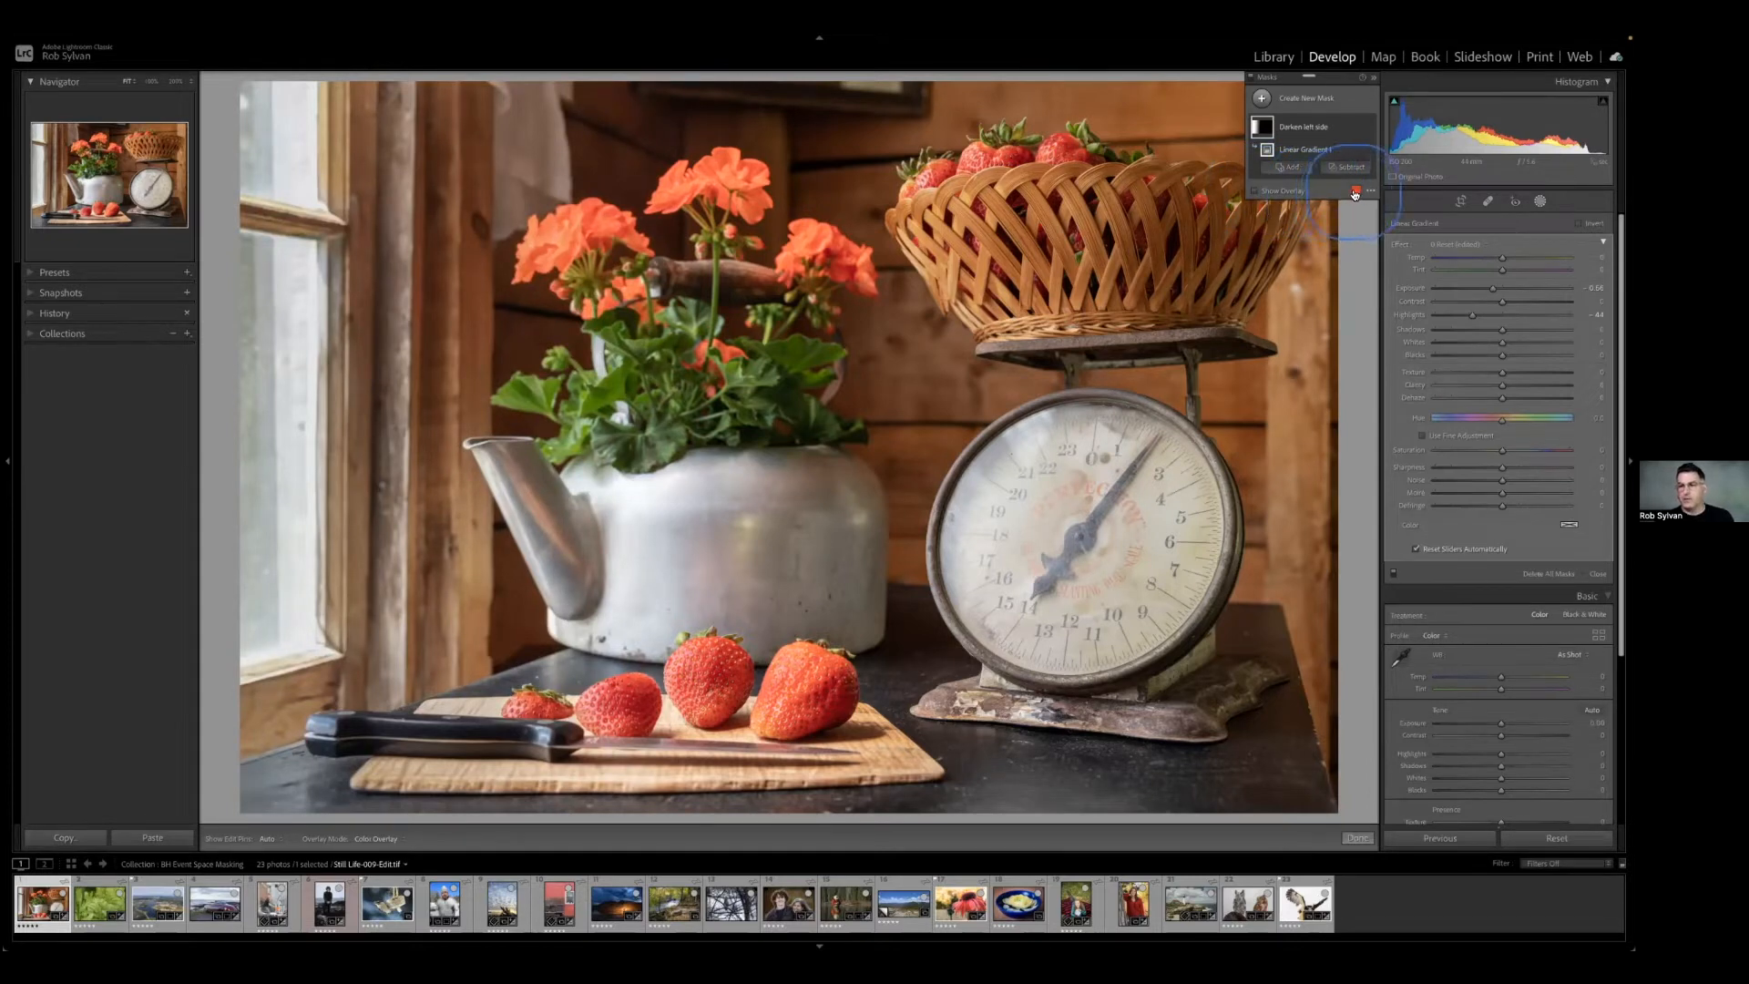
Open the overlay colour settings, review the available overlay modes and show the Color Overlay on the photo.
click(1356, 193)
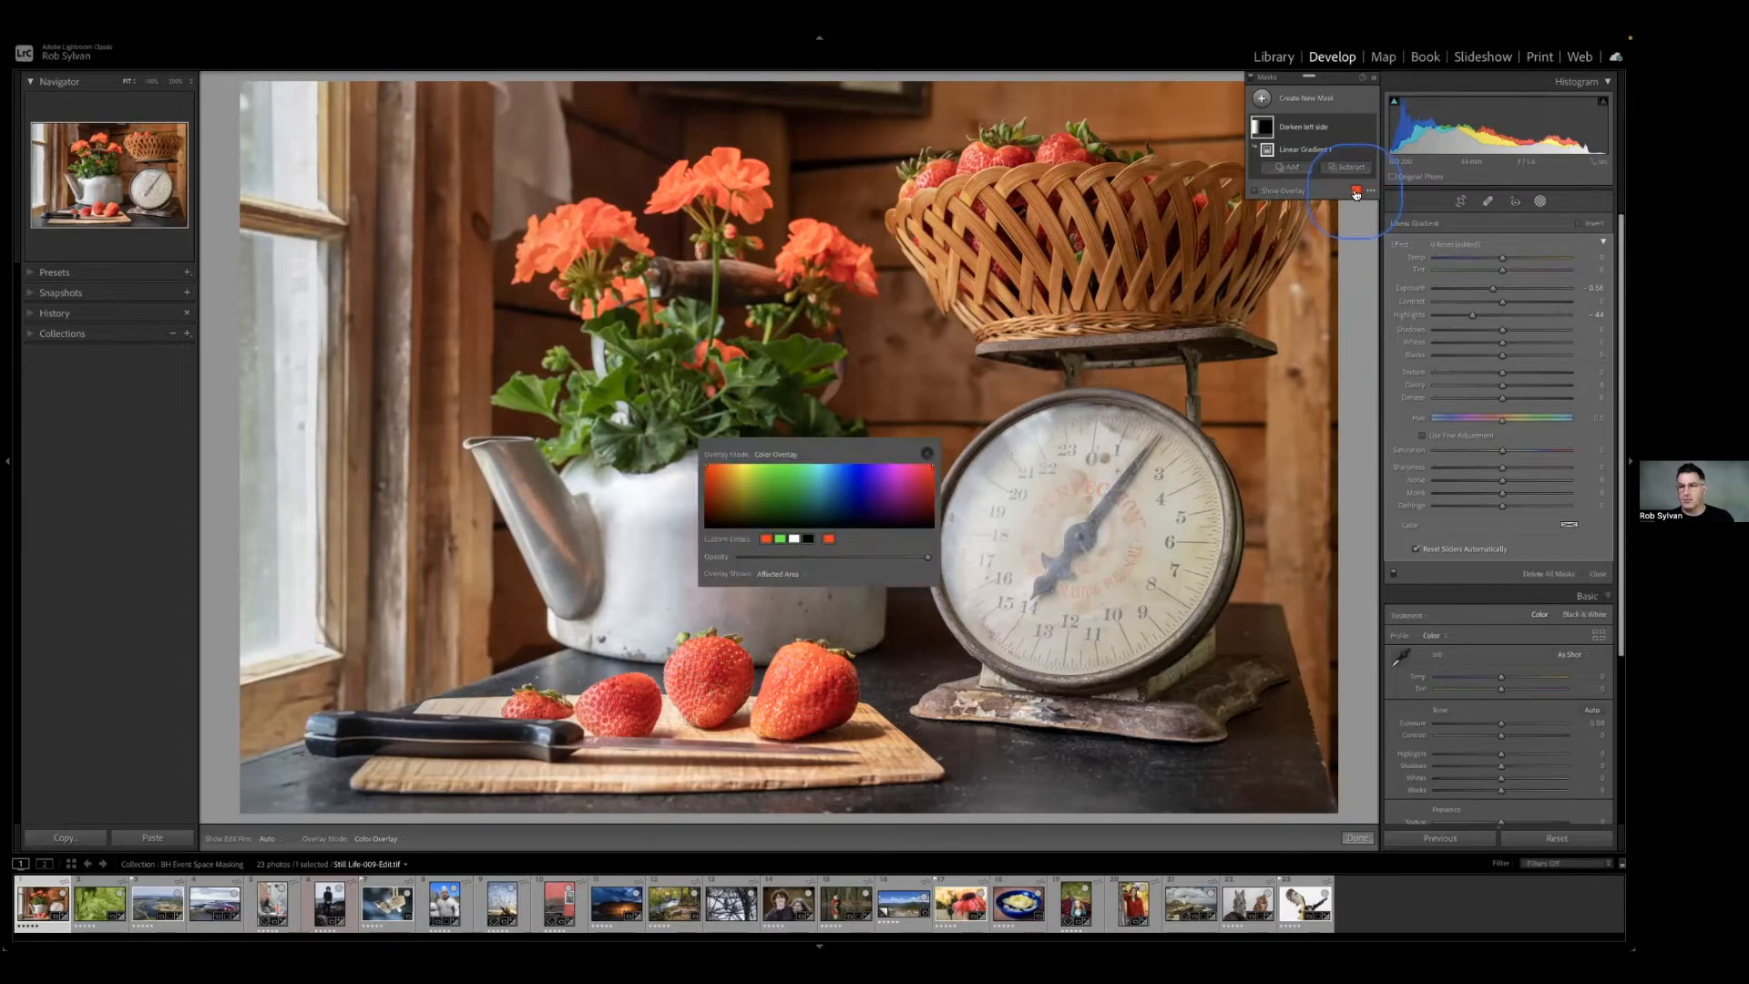
click(775, 454)
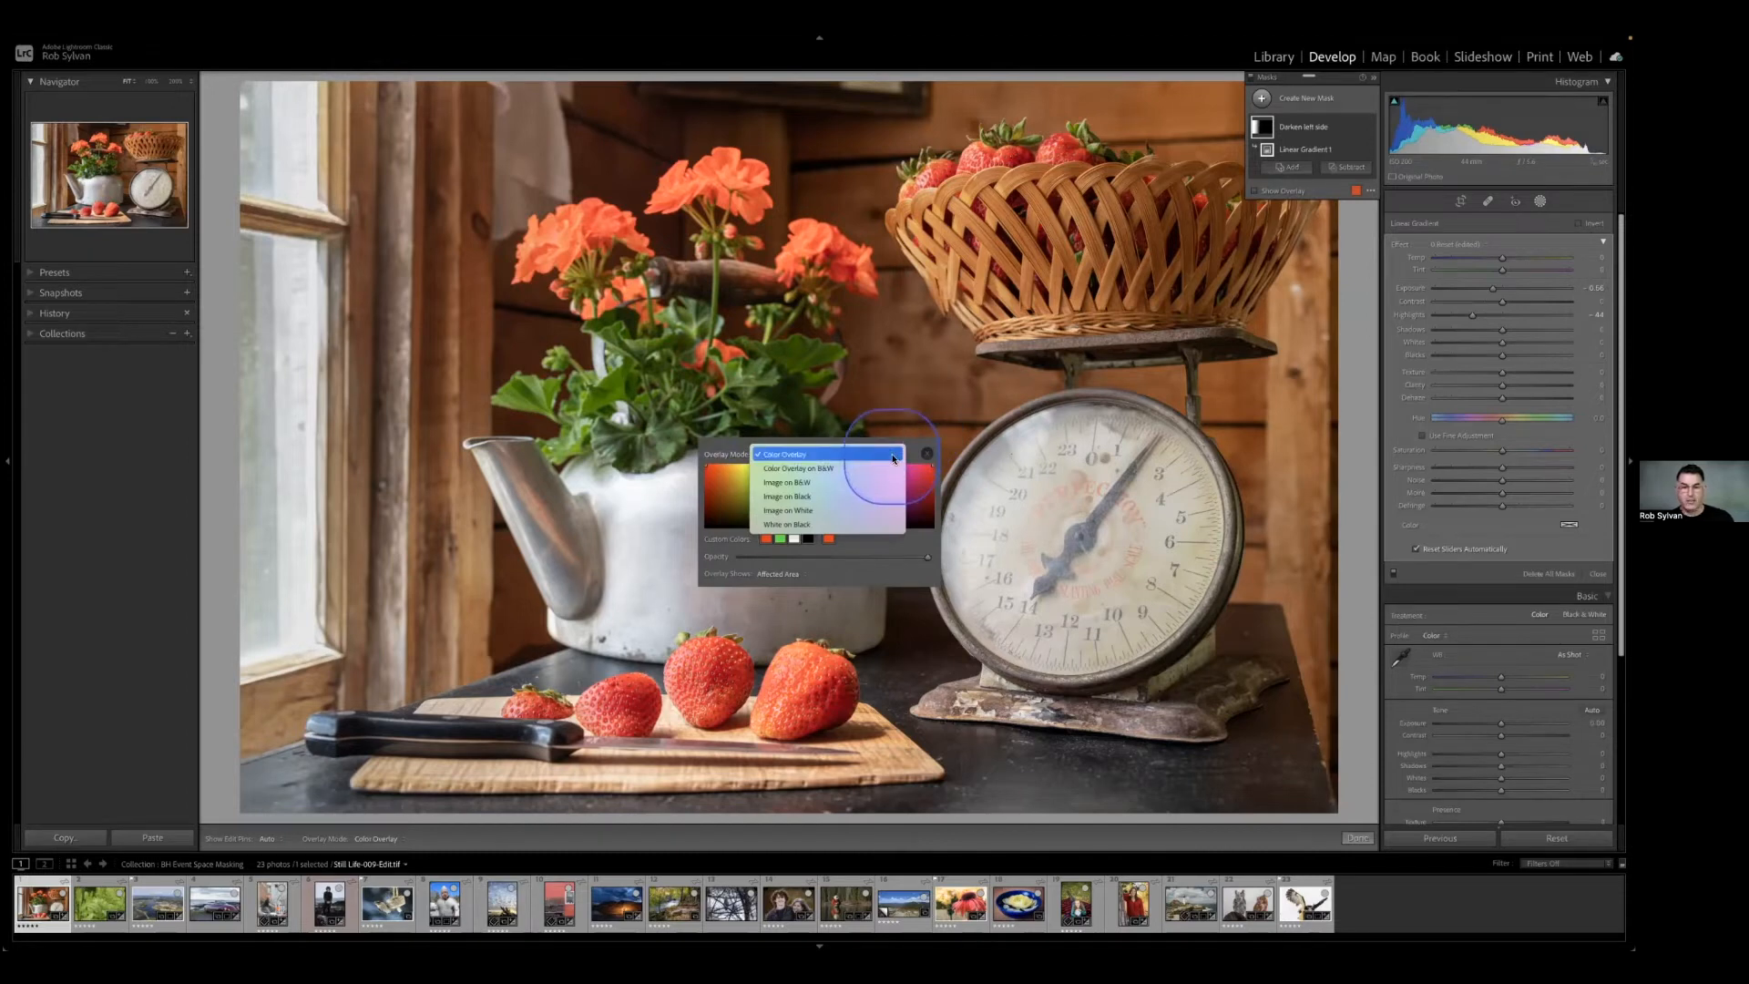
click(893, 455)
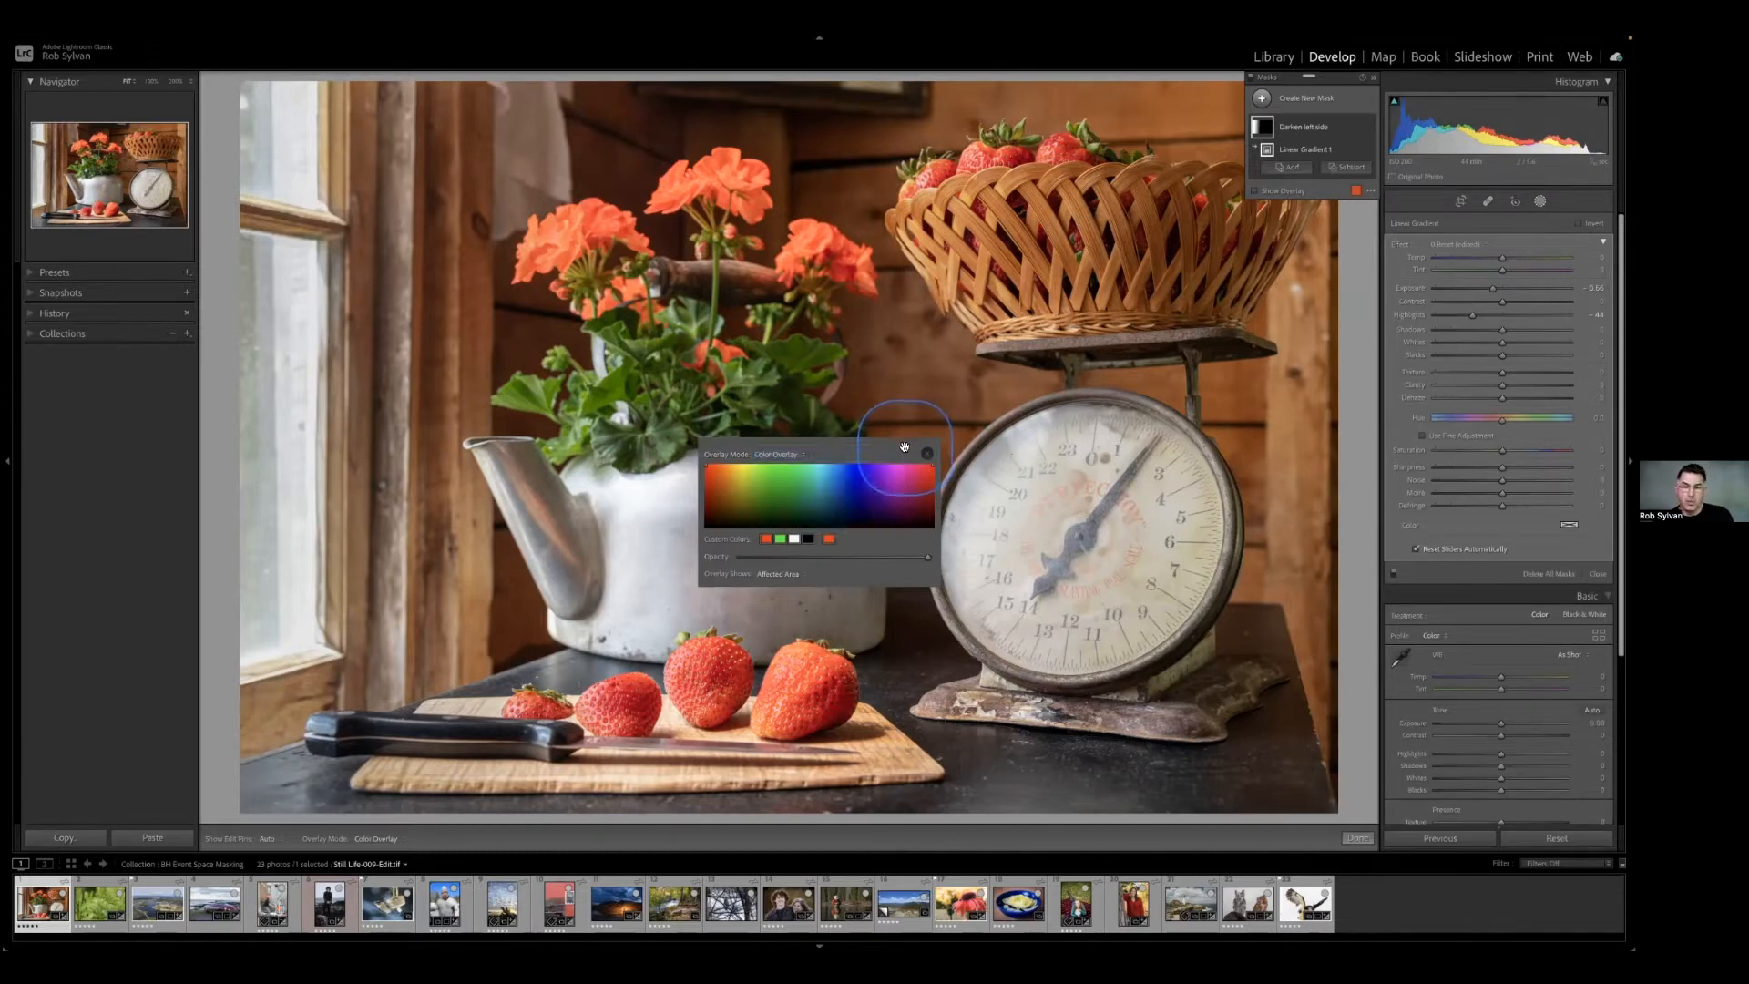
key(o)
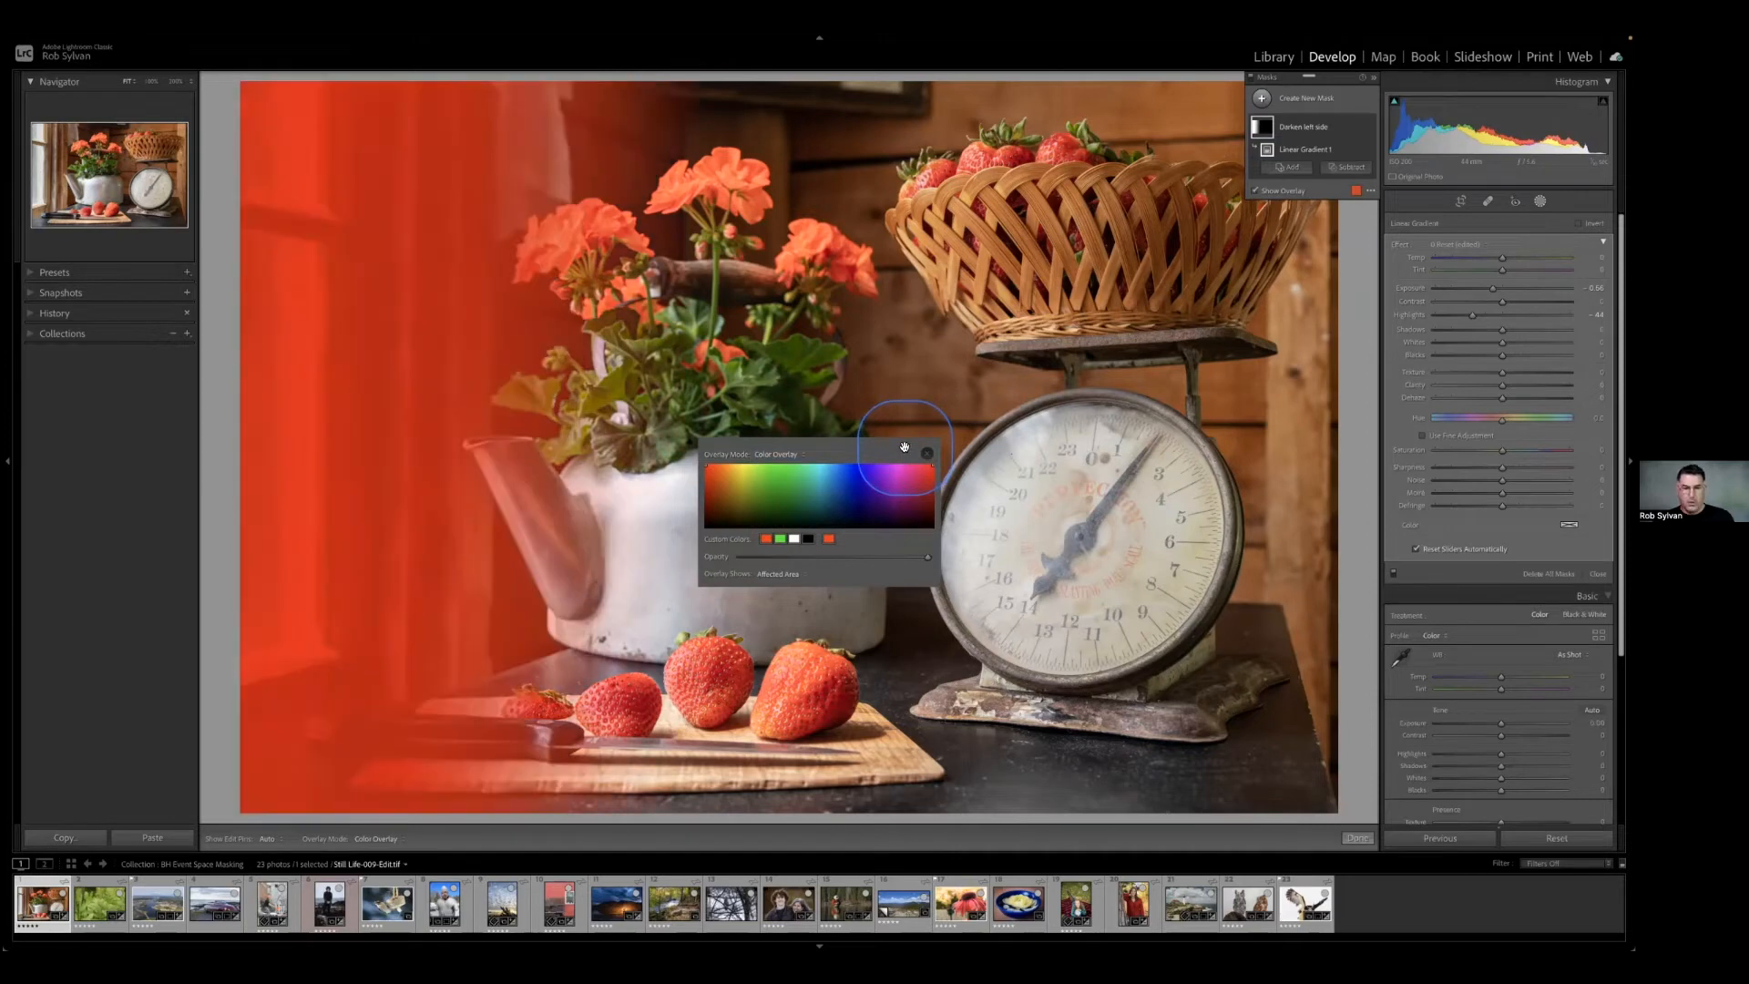
Try teal, dark blue and dark green as the overlay colour, finishing with purple.
click(828, 465)
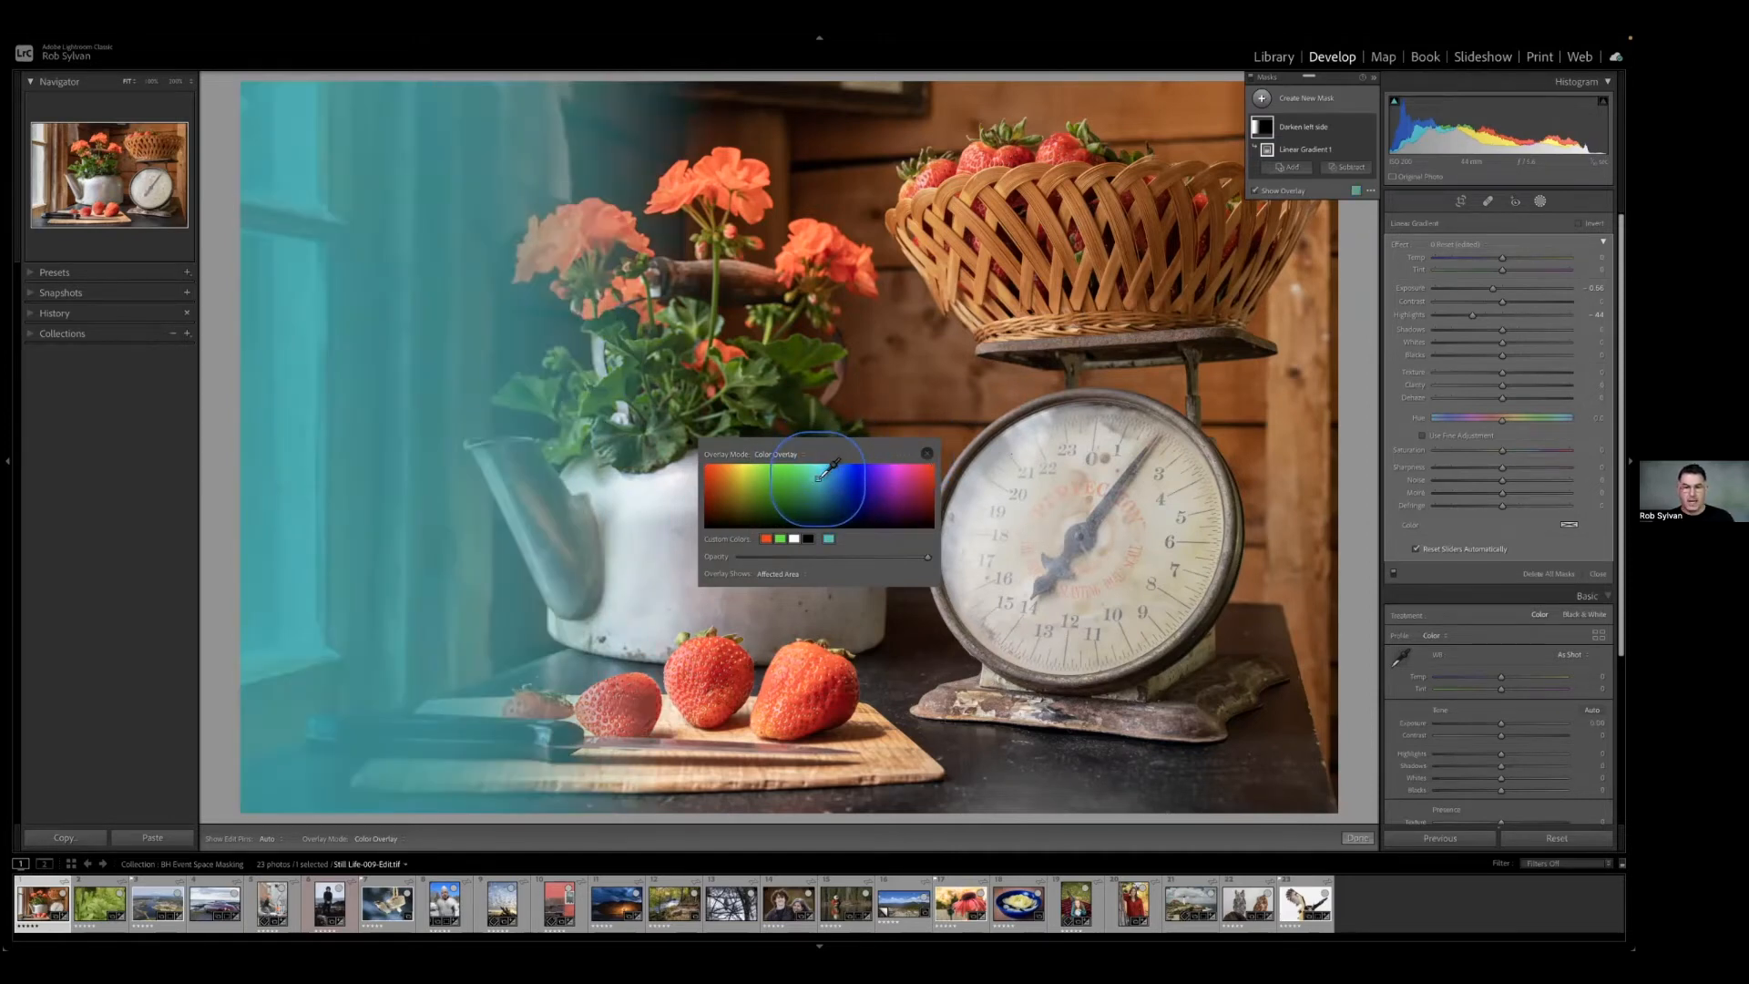
click(849, 494)
click(850, 498)
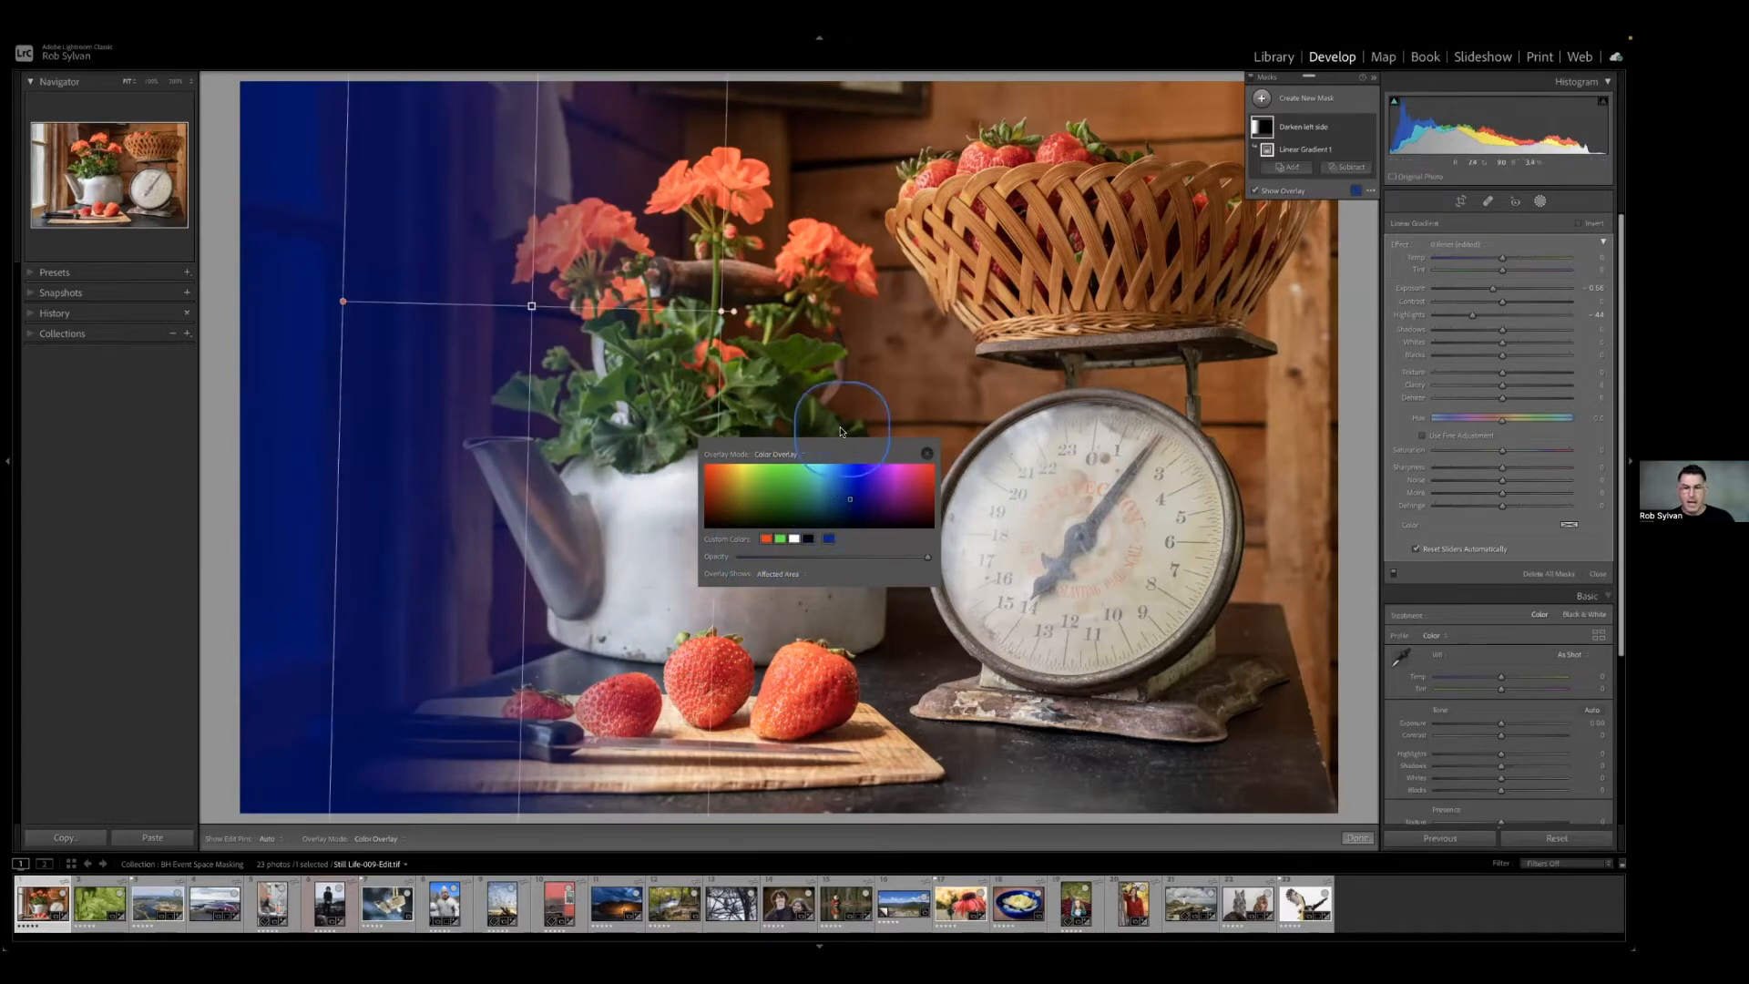
click(805, 493)
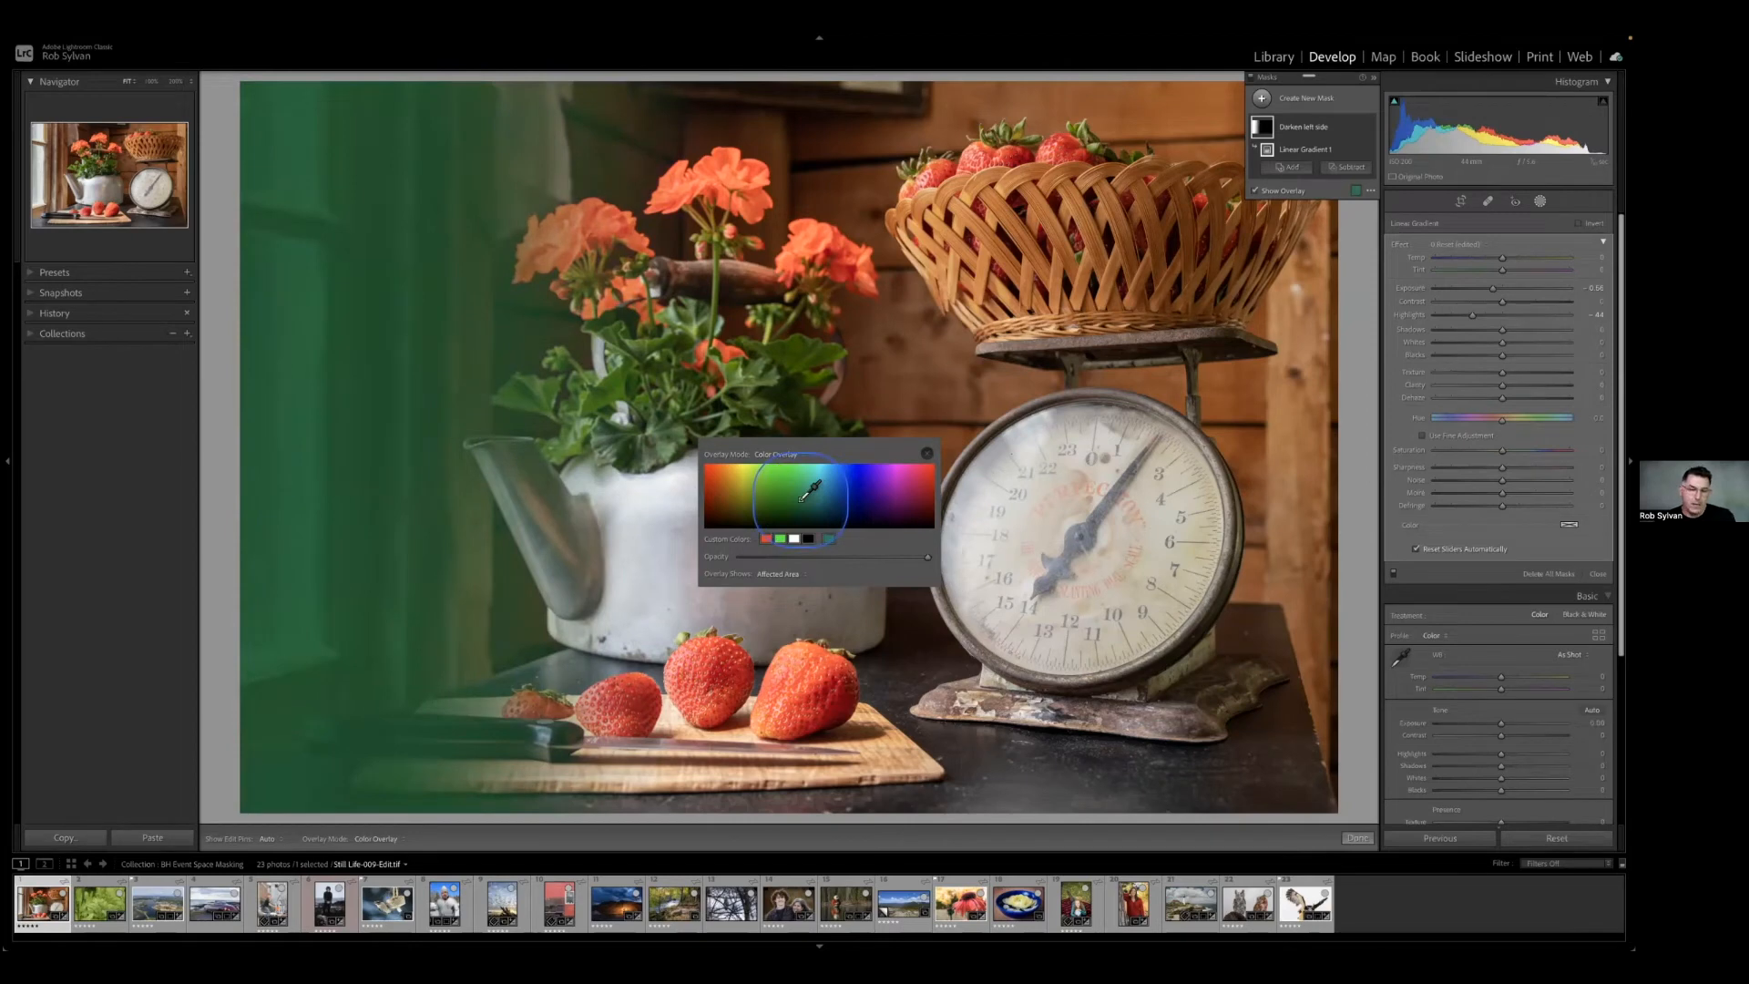
click(900, 477)
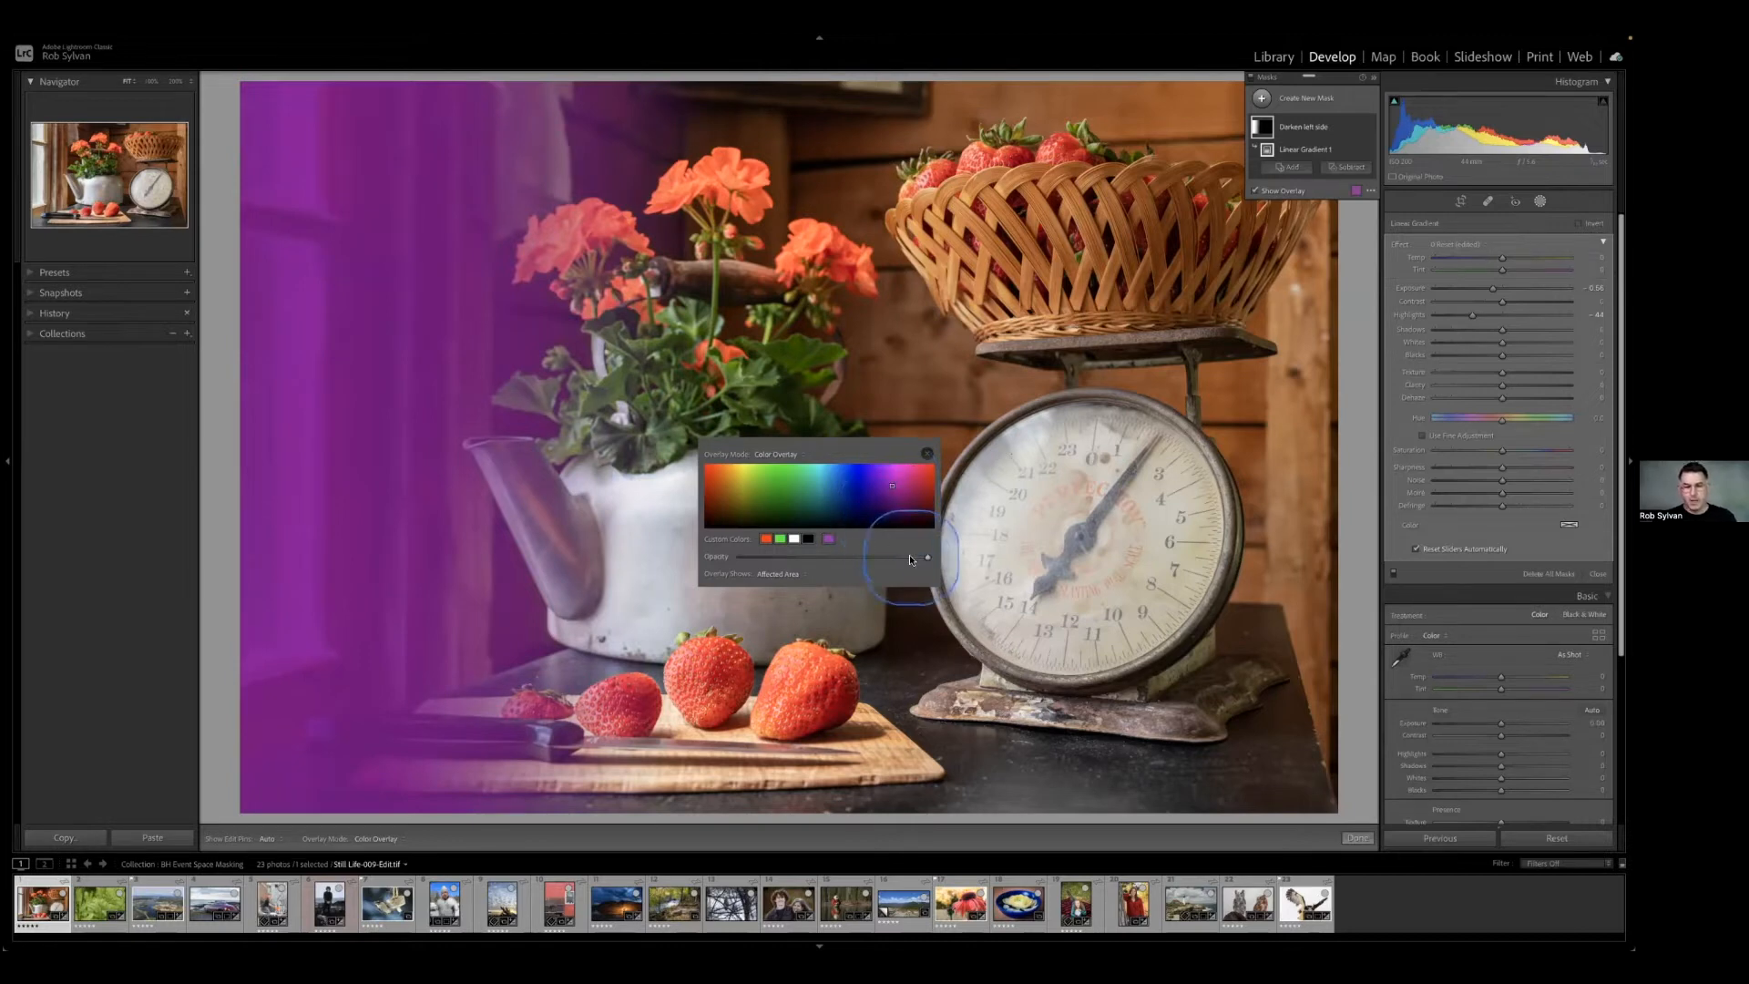
Try a lower overlay opacity and return it to full, and switch the overlay to Unaffected Area and back to Affected Area.
drag(925, 559, 806, 558)
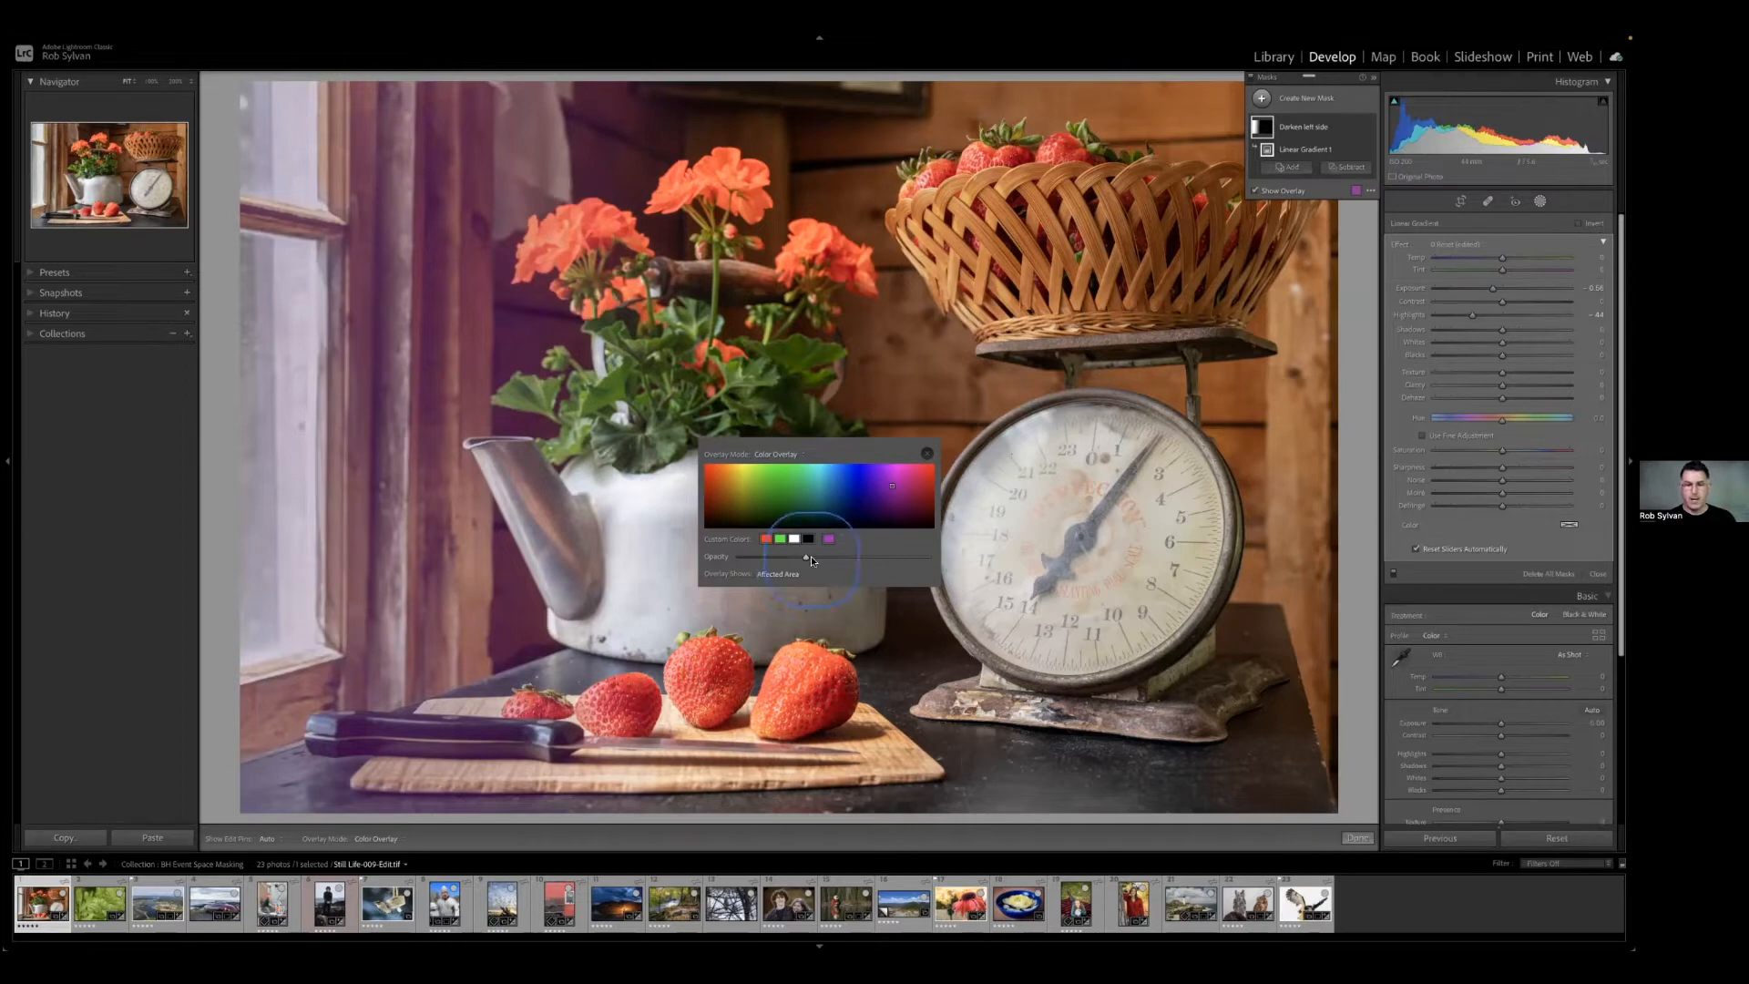
drag(805, 559, 931, 558)
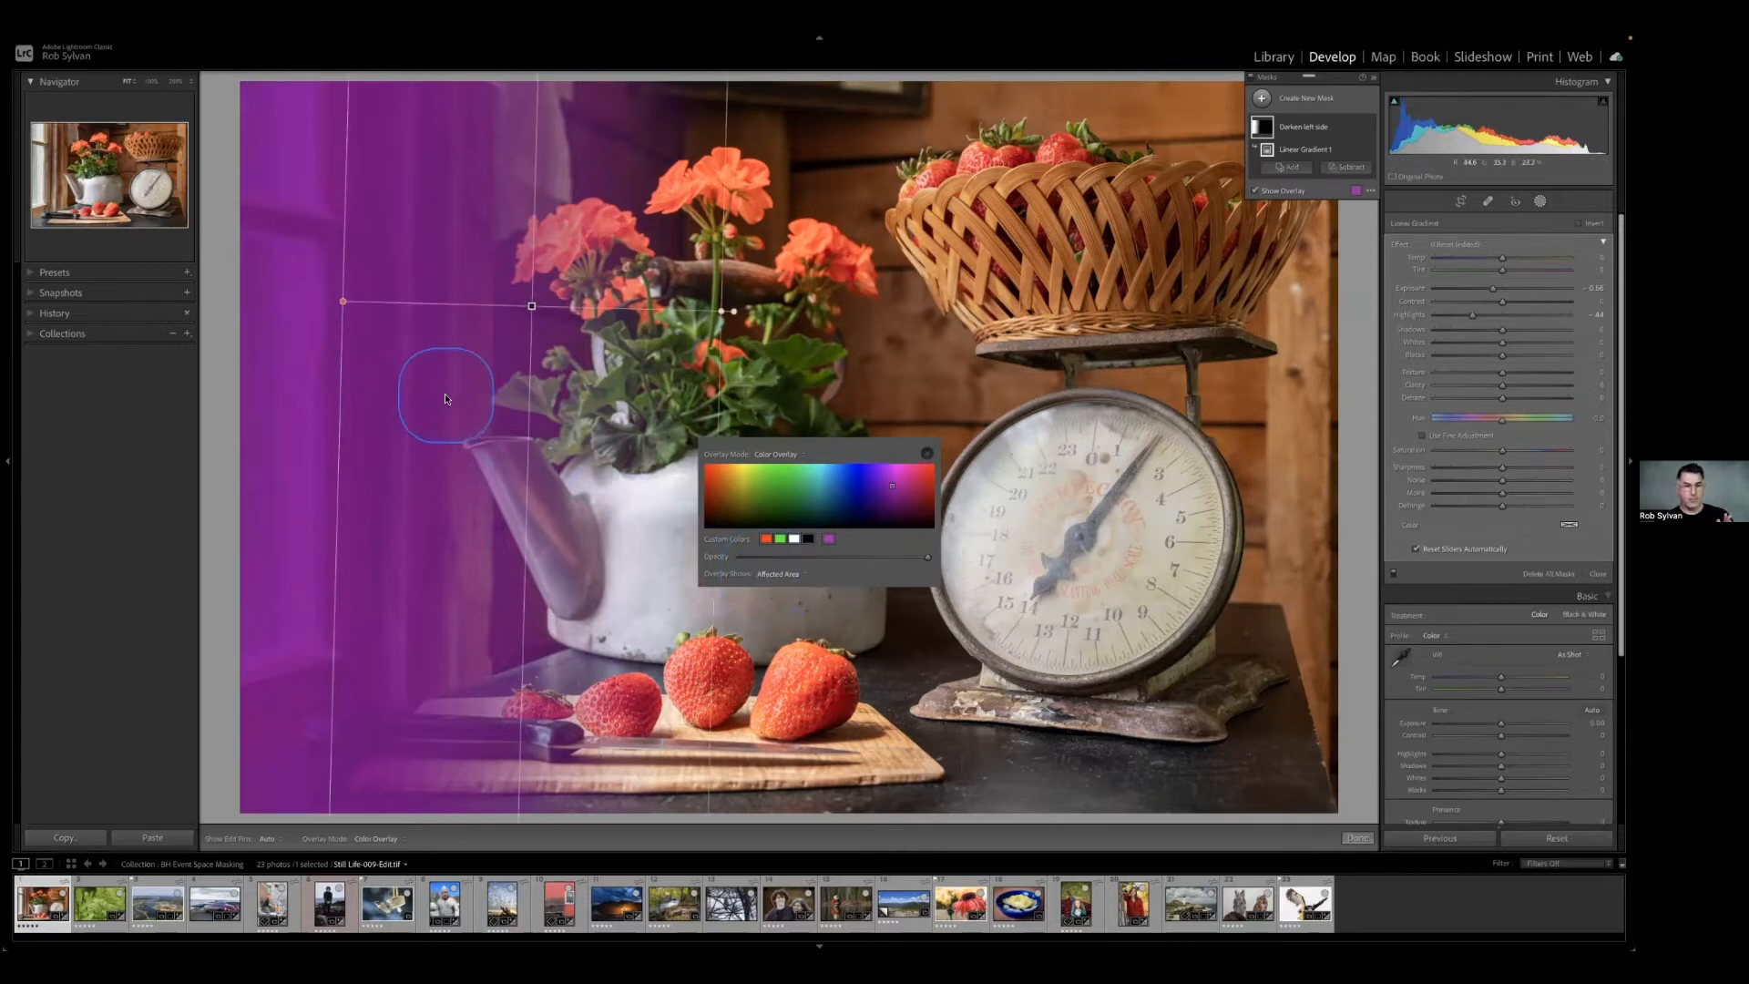
click(773, 574)
click(778, 588)
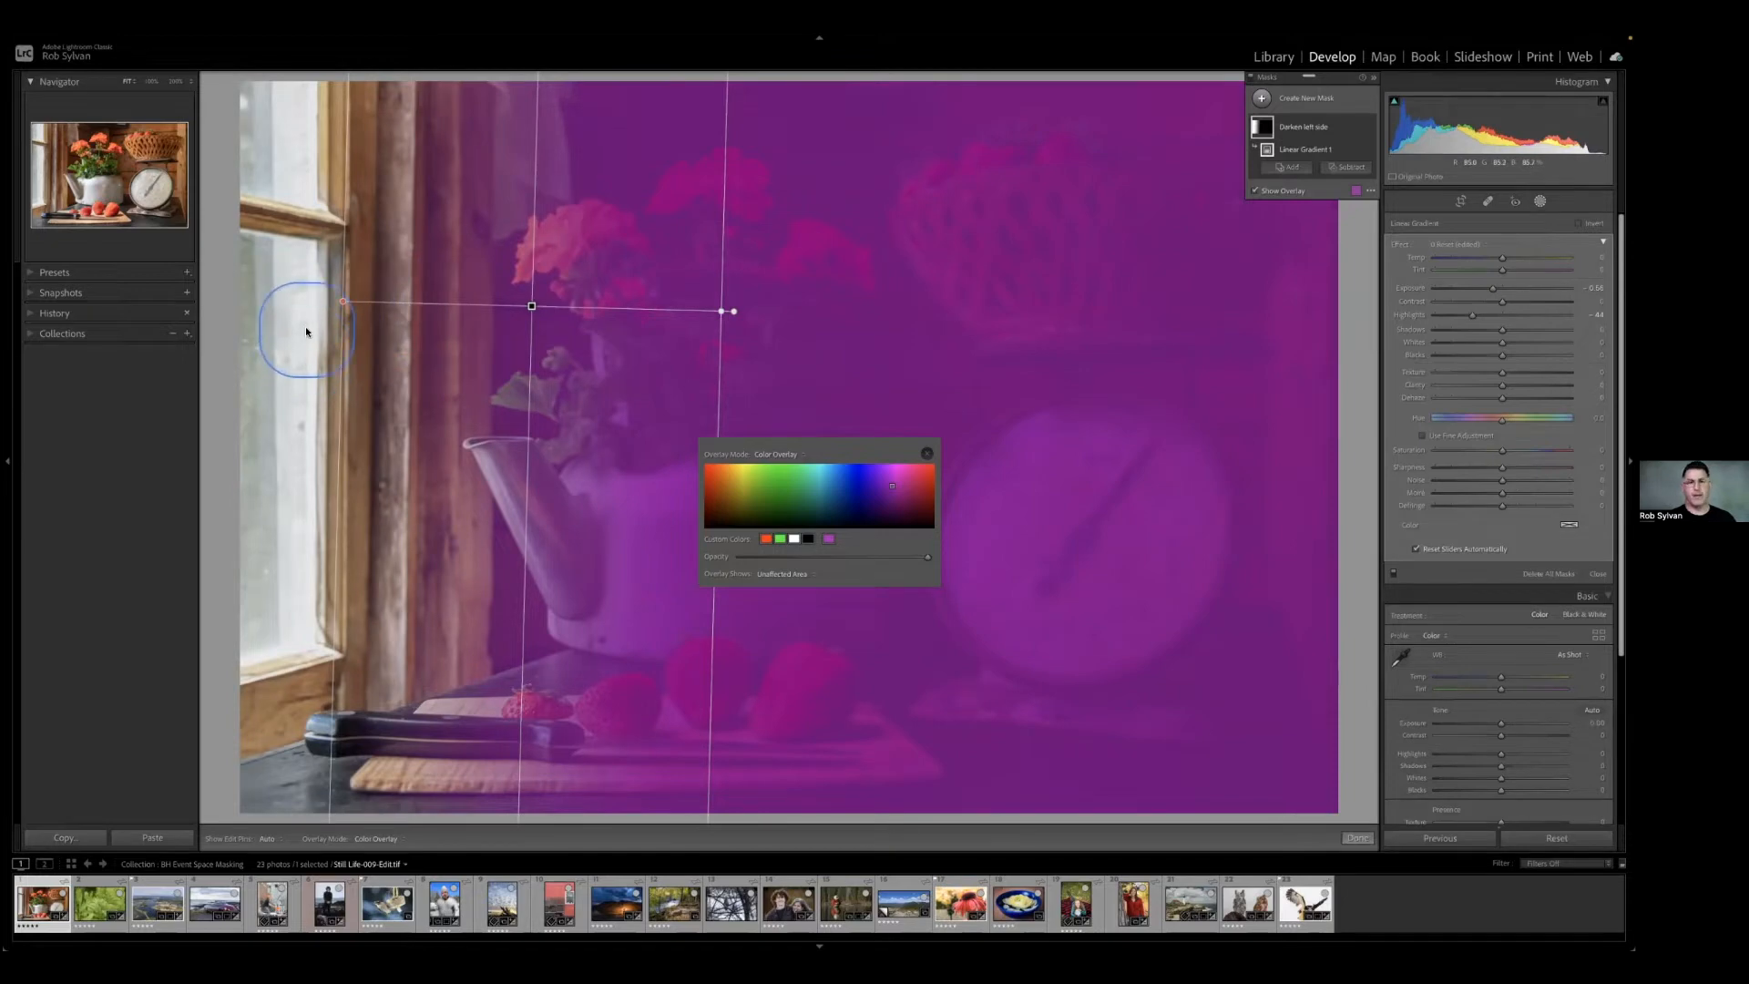
click(787, 574)
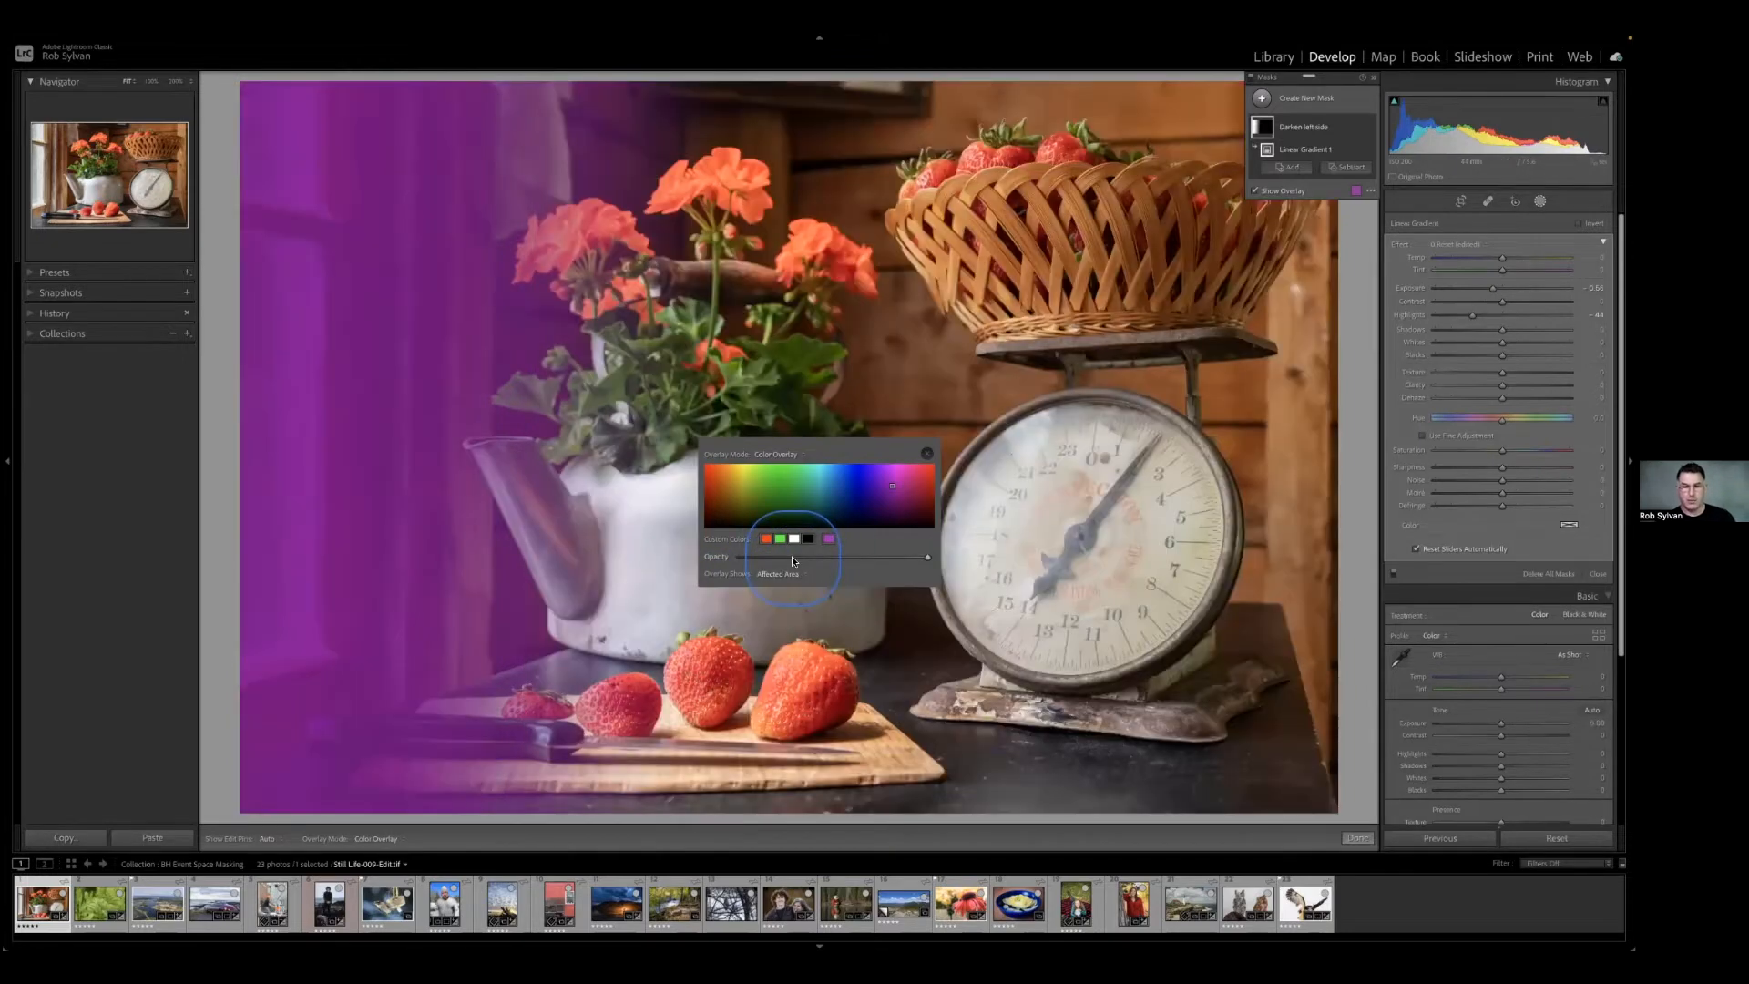
Preview the mask in the Color Overlay on B&W and Image on B&W overlay modes.
click(791, 454)
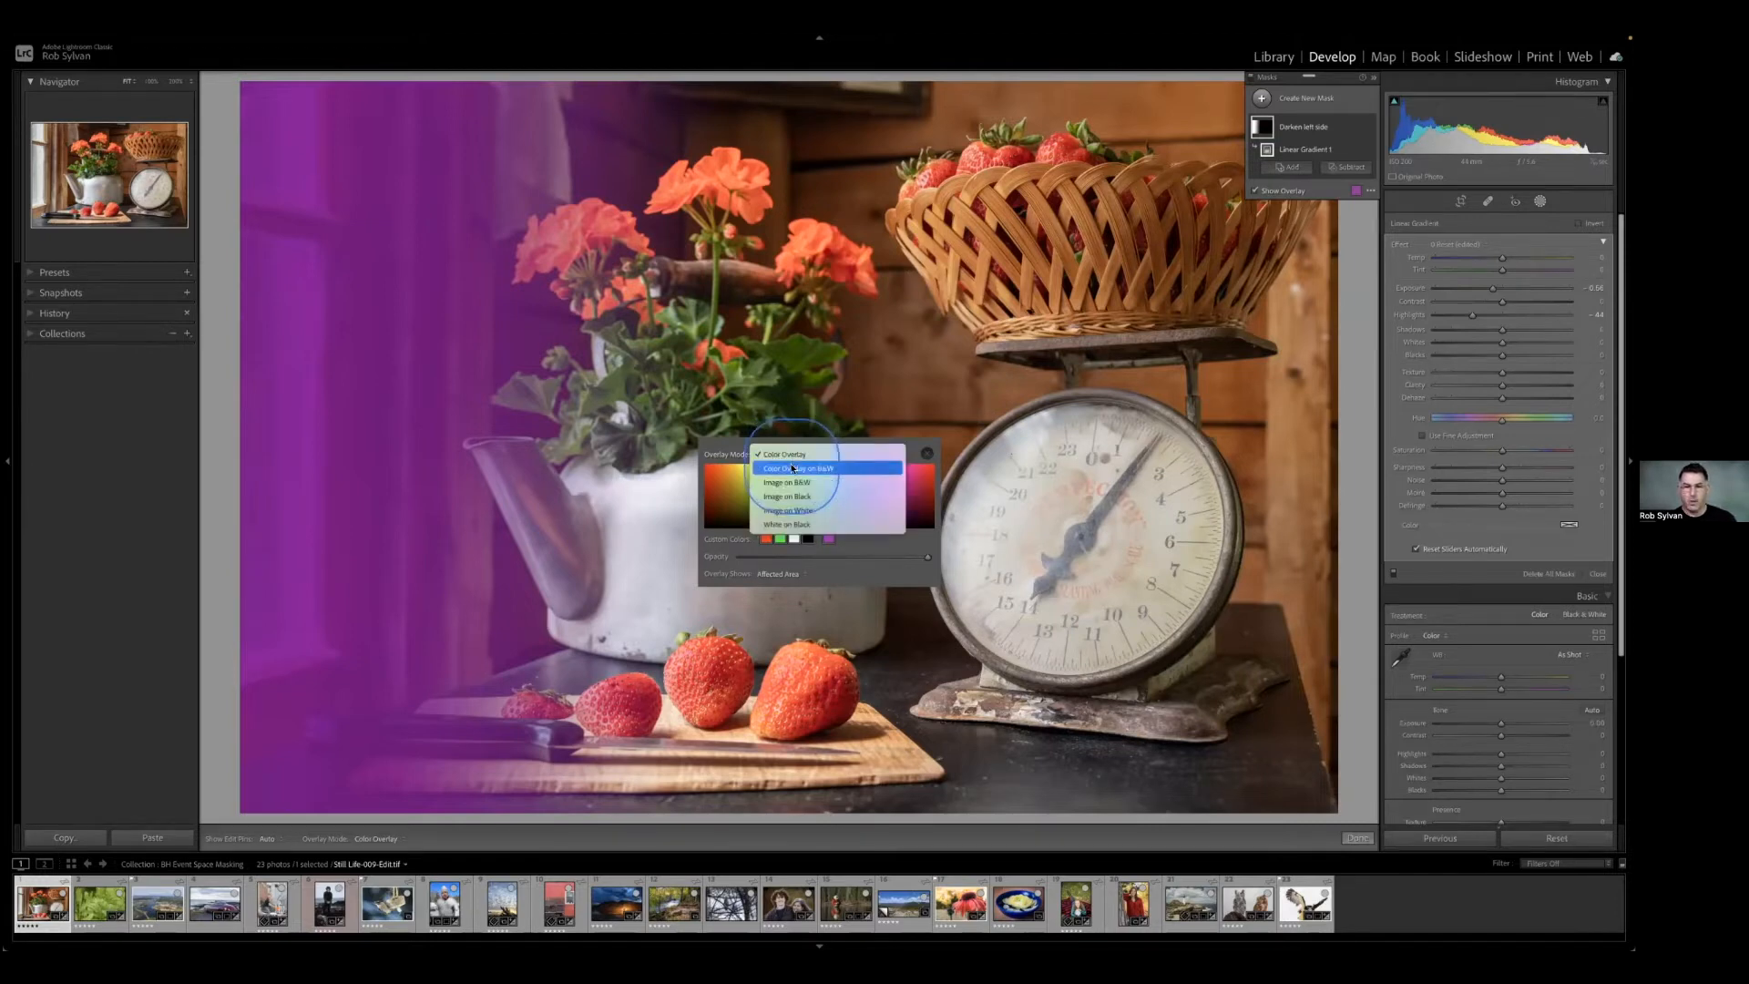
click(792, 469)
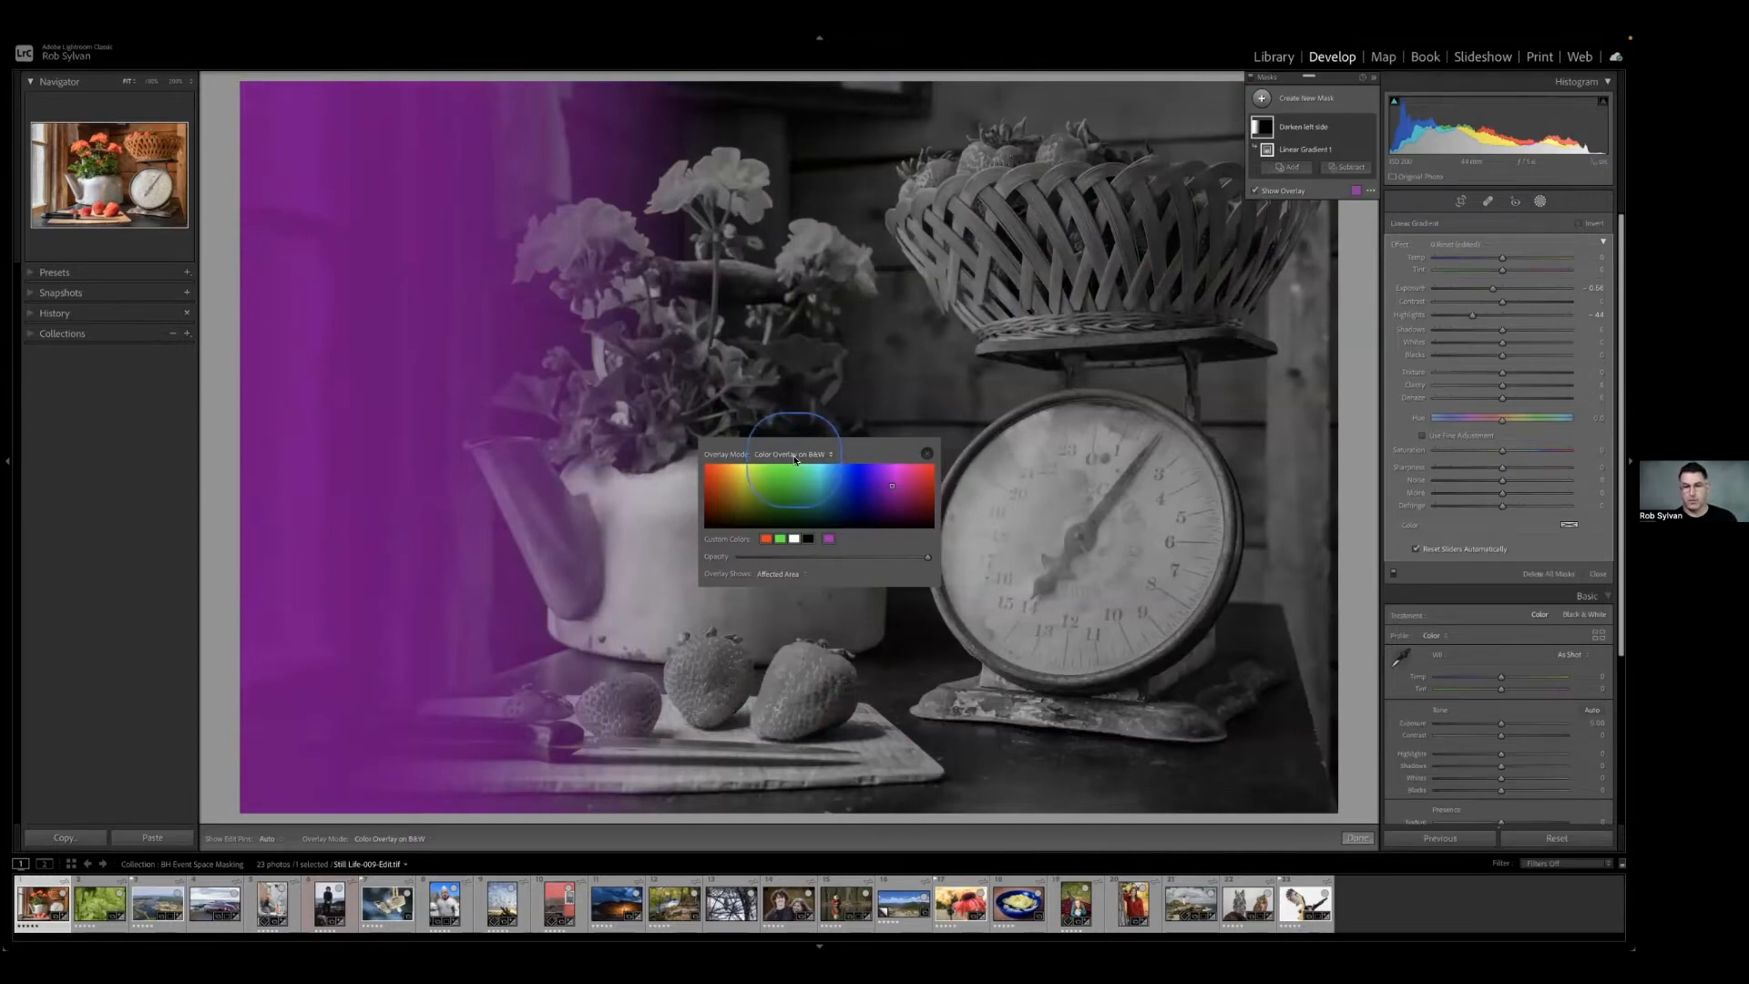
click(799, 455)
click(795, 470)
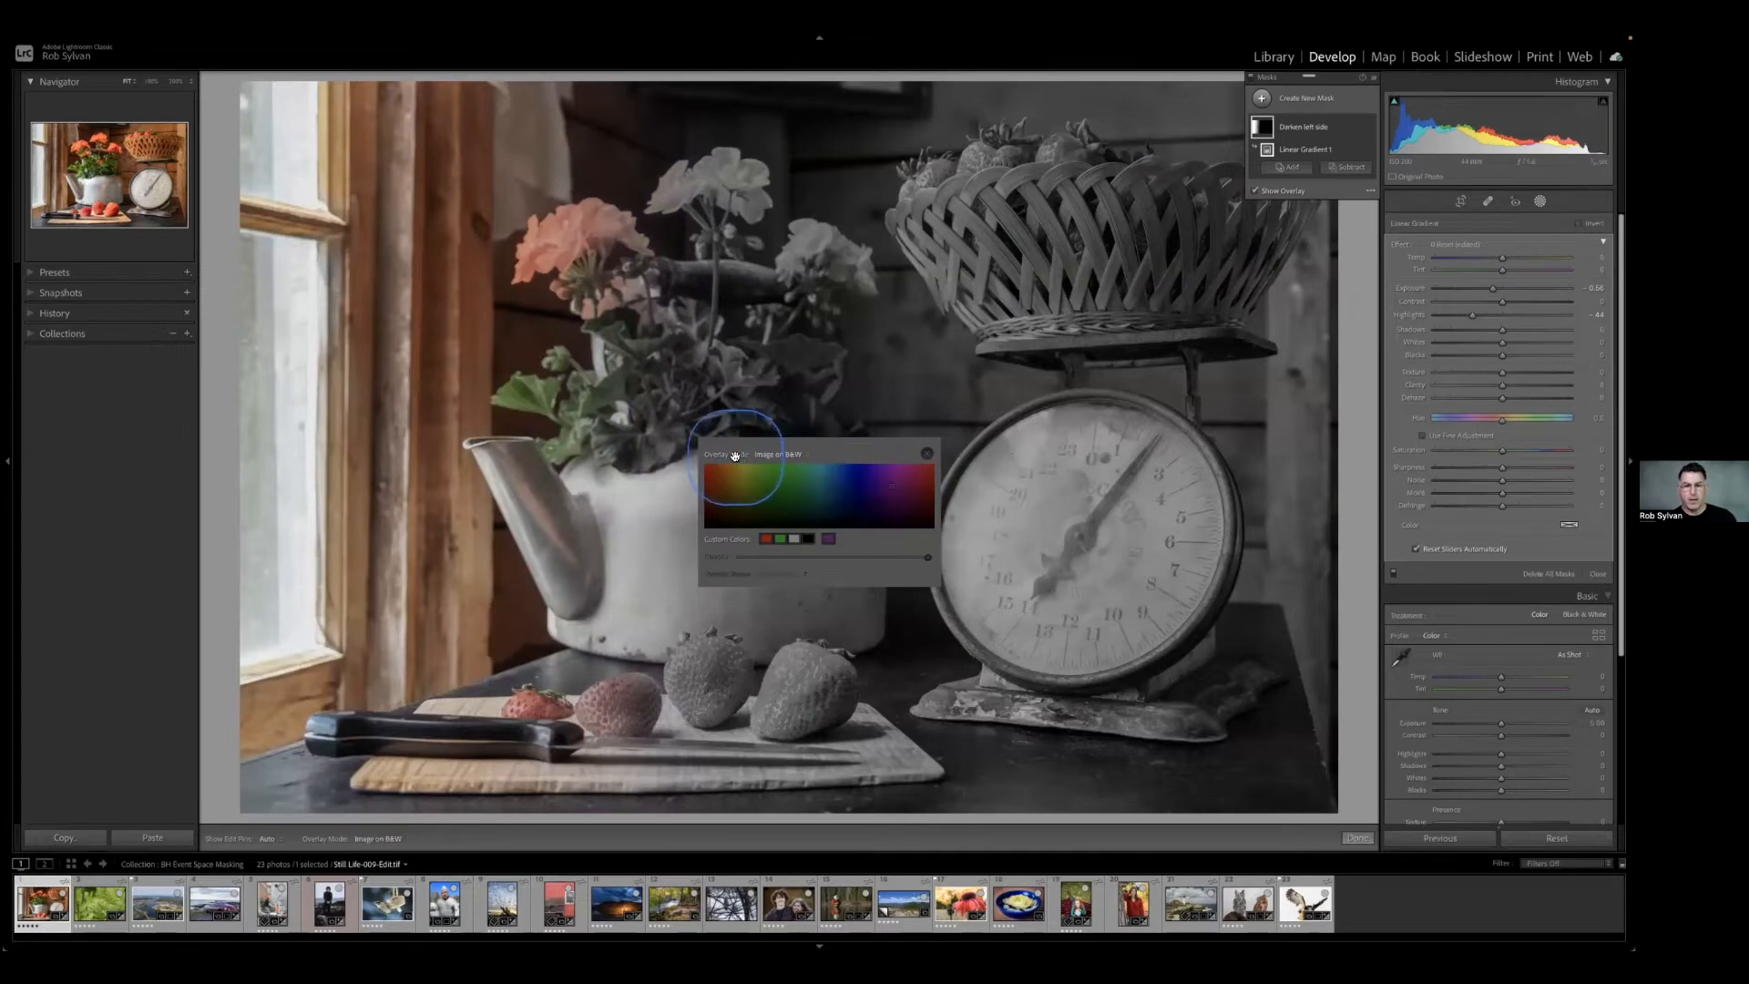
click(301, 418)
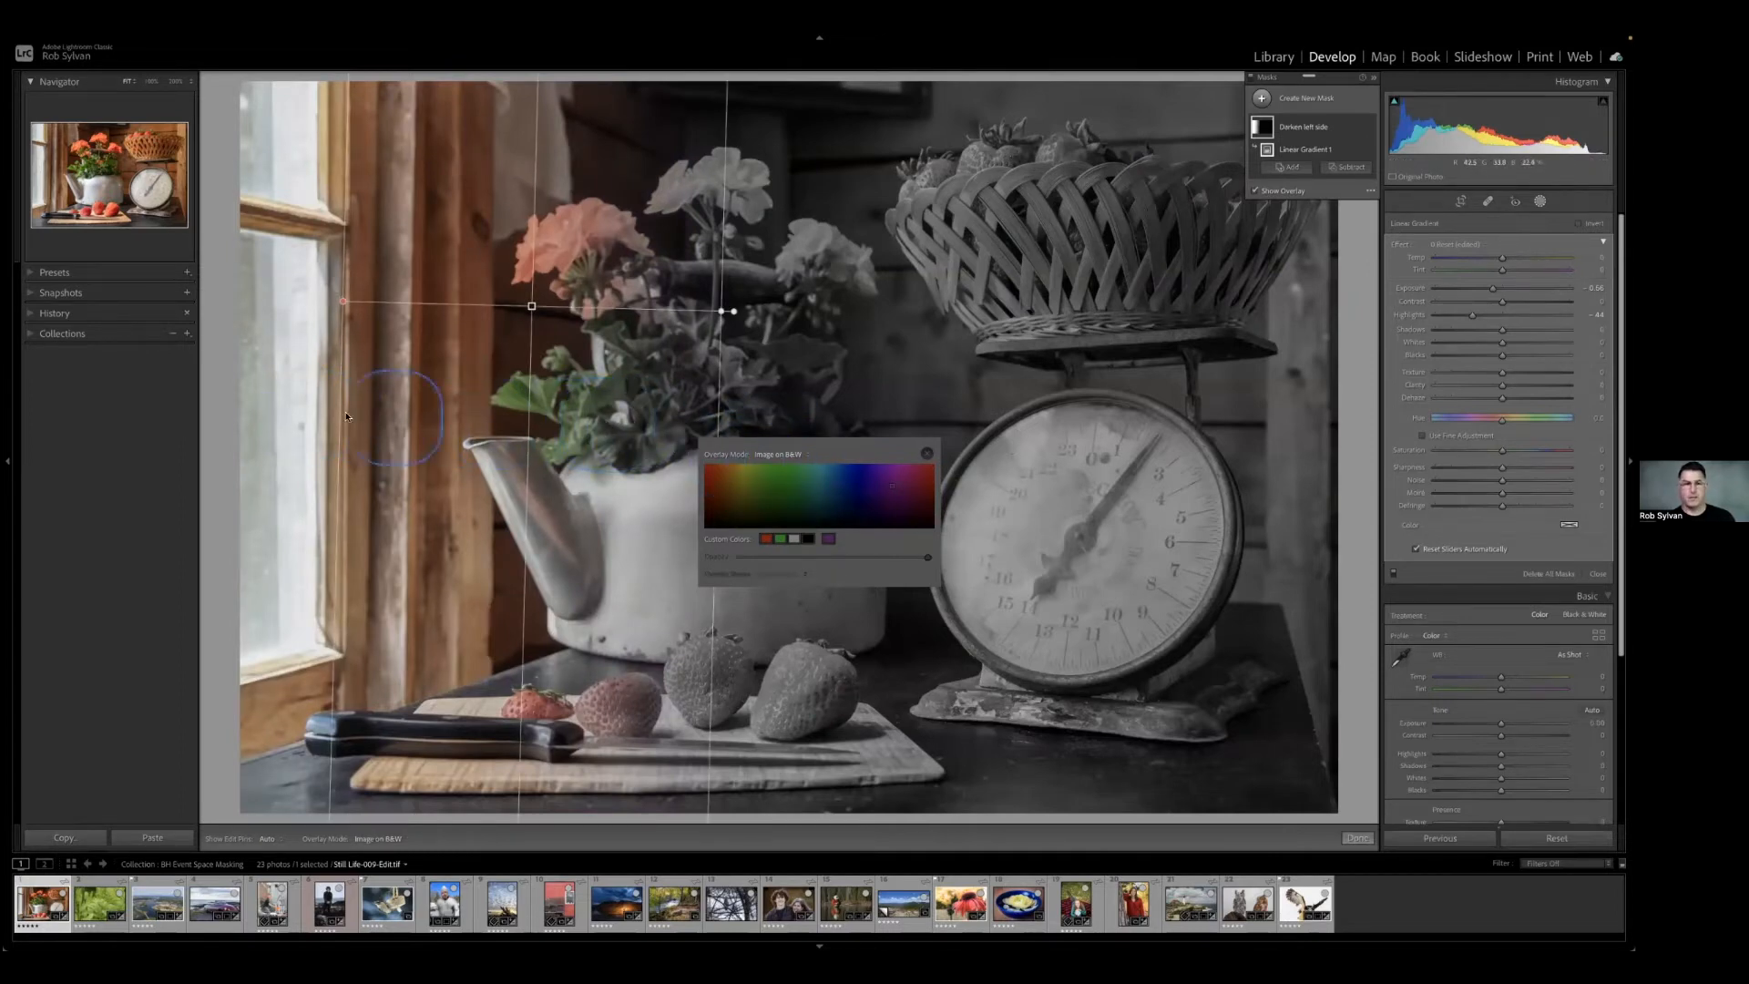
Preview the mask in the Image on Black, Image on White and White on Black overlay modes, and close the overlay settings.
click(801, 459)
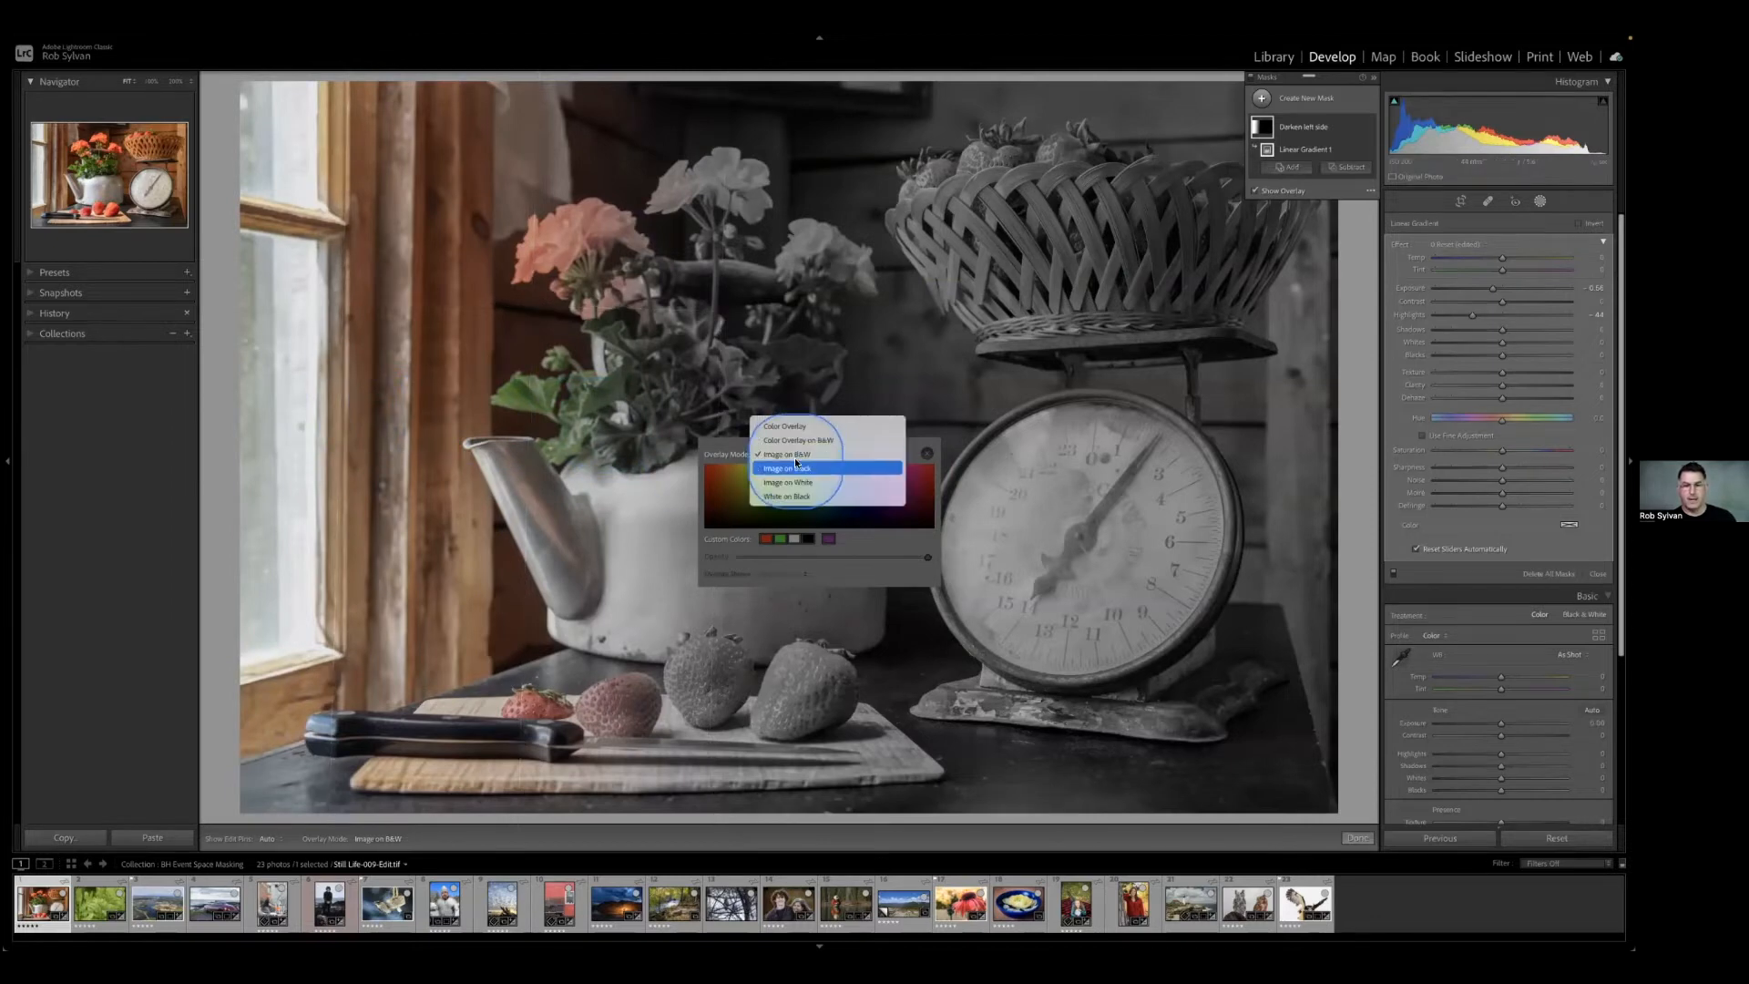
click(794, 469)
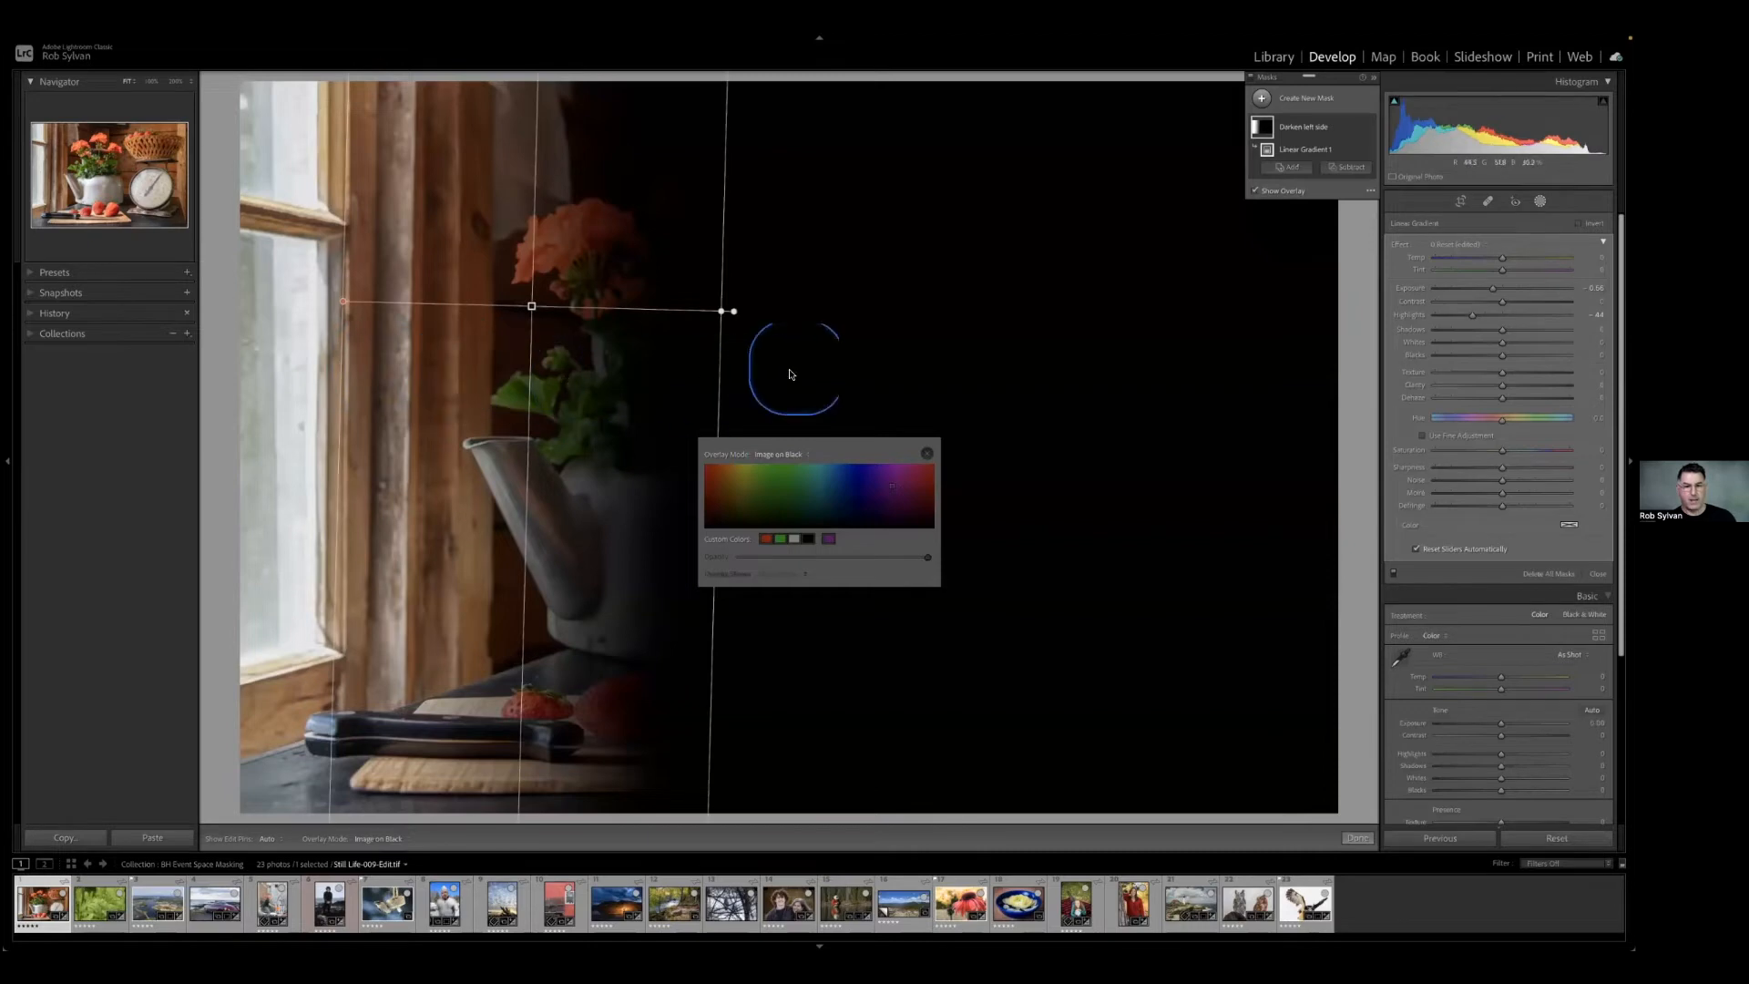
click(781, 453)
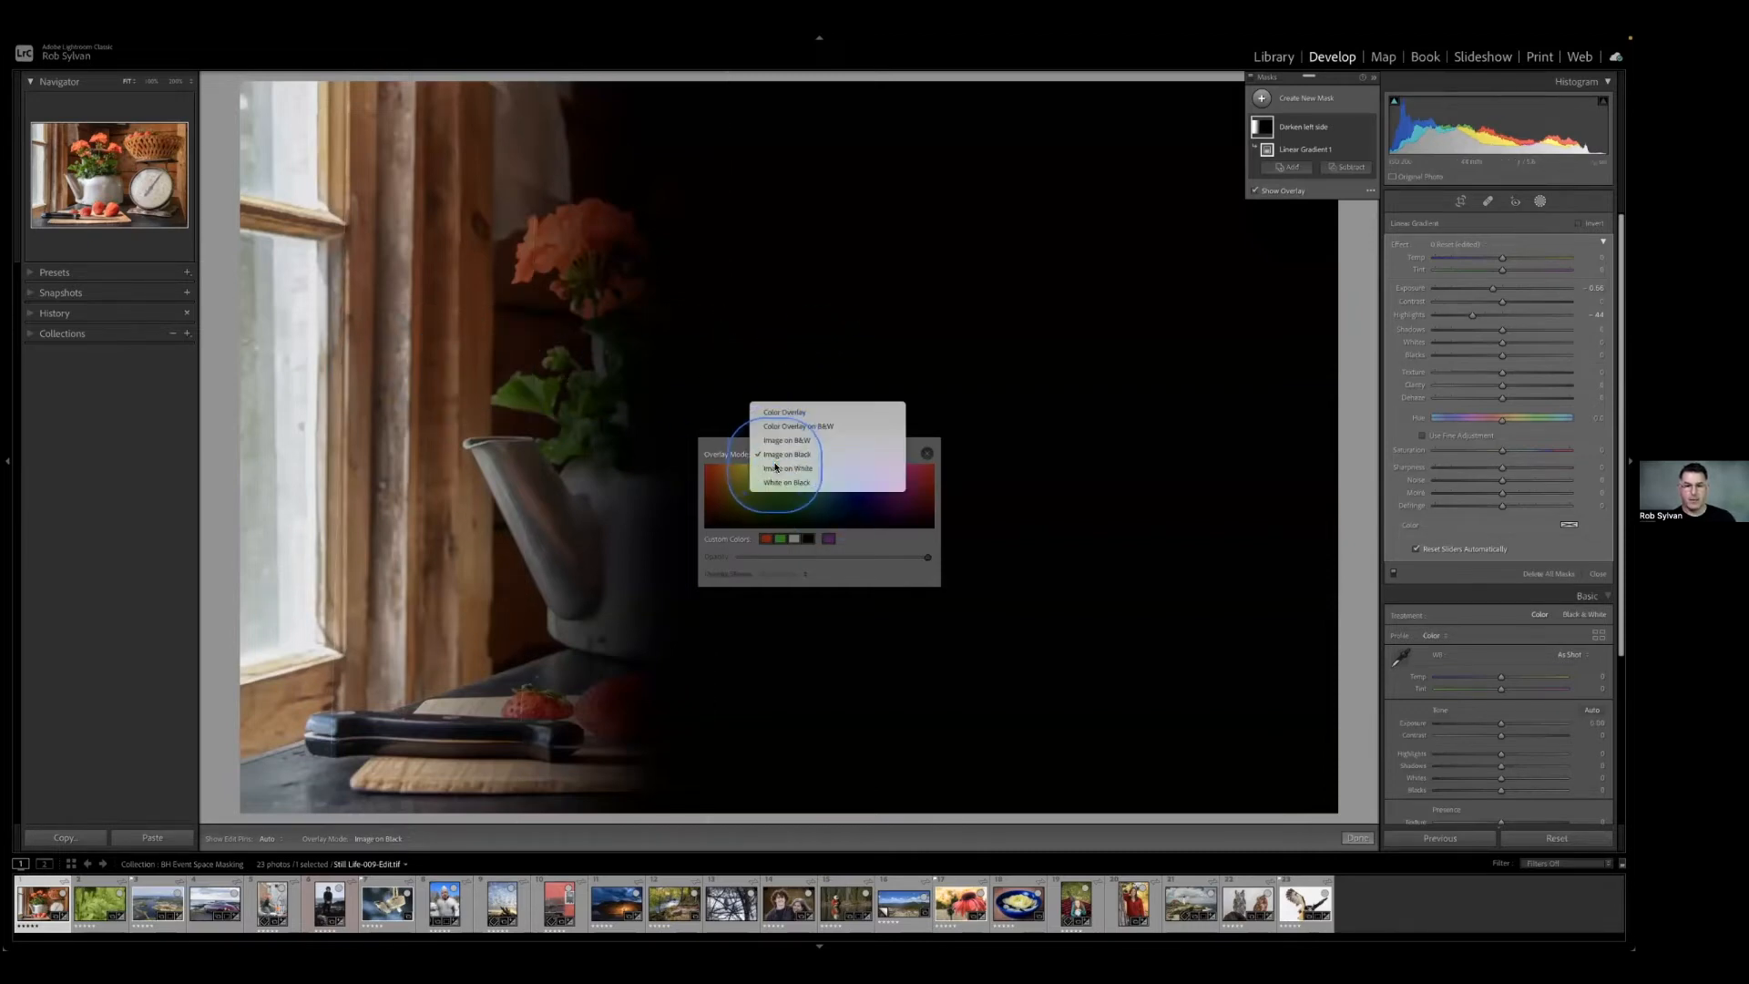
click(776, 468)
click(776, 467)
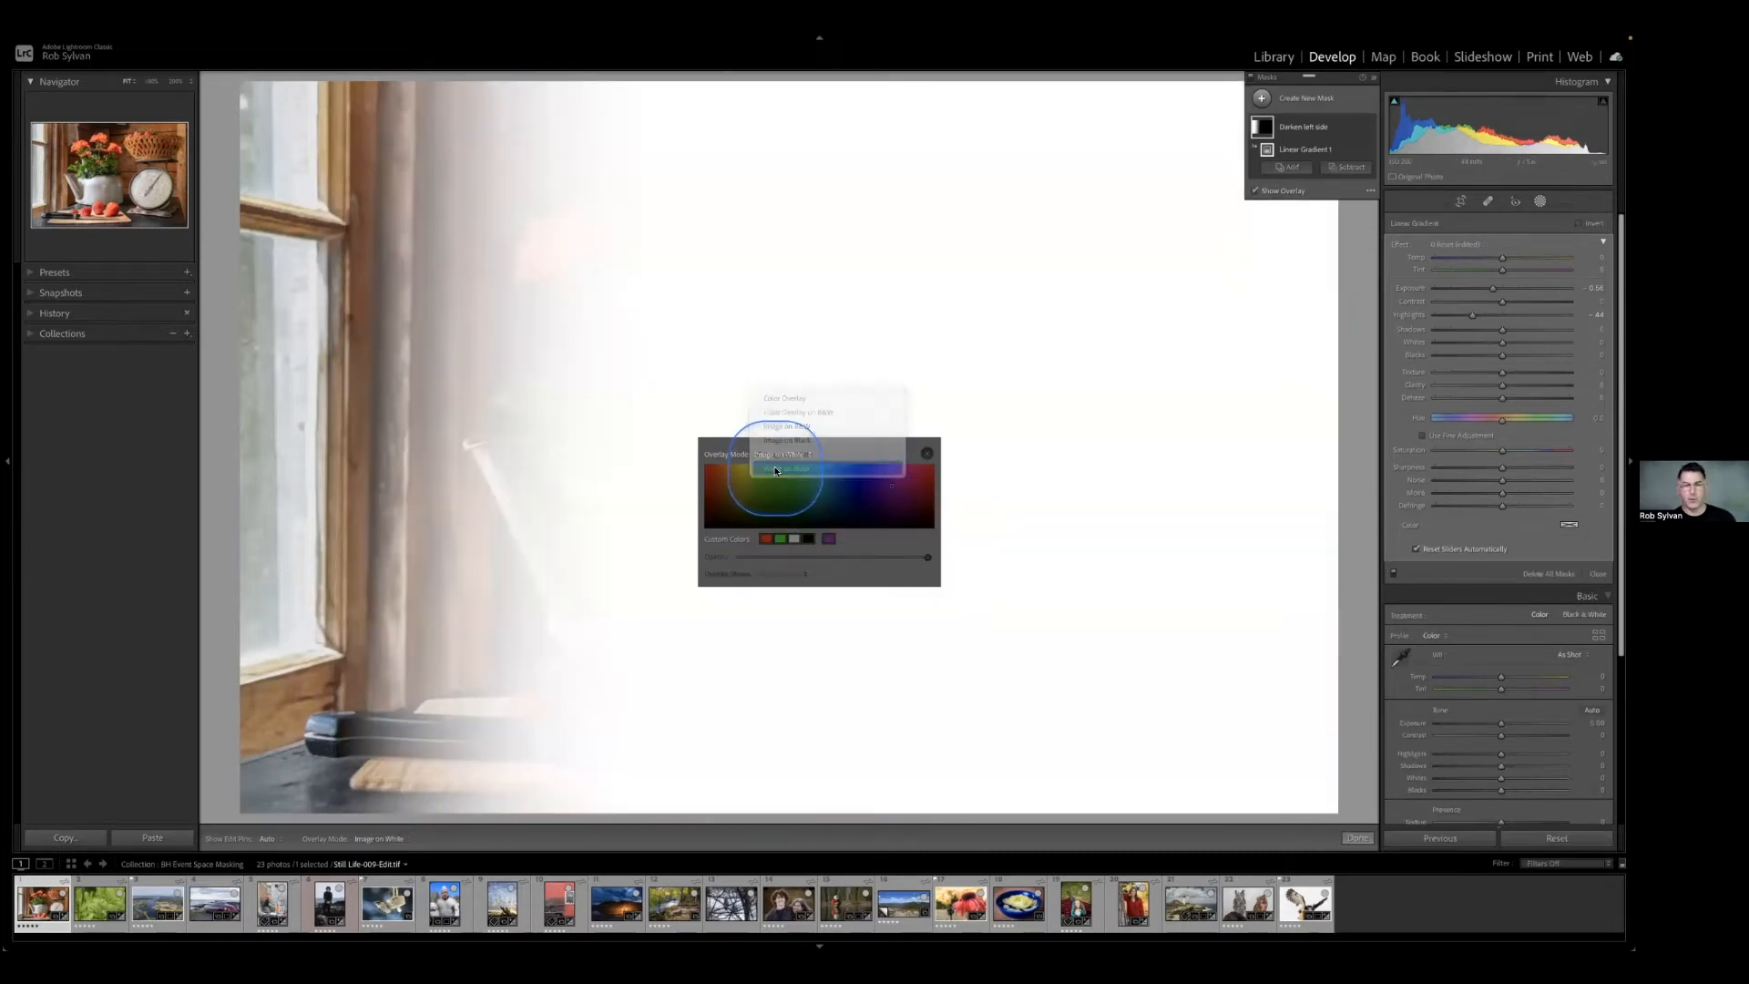
click(776, 468)
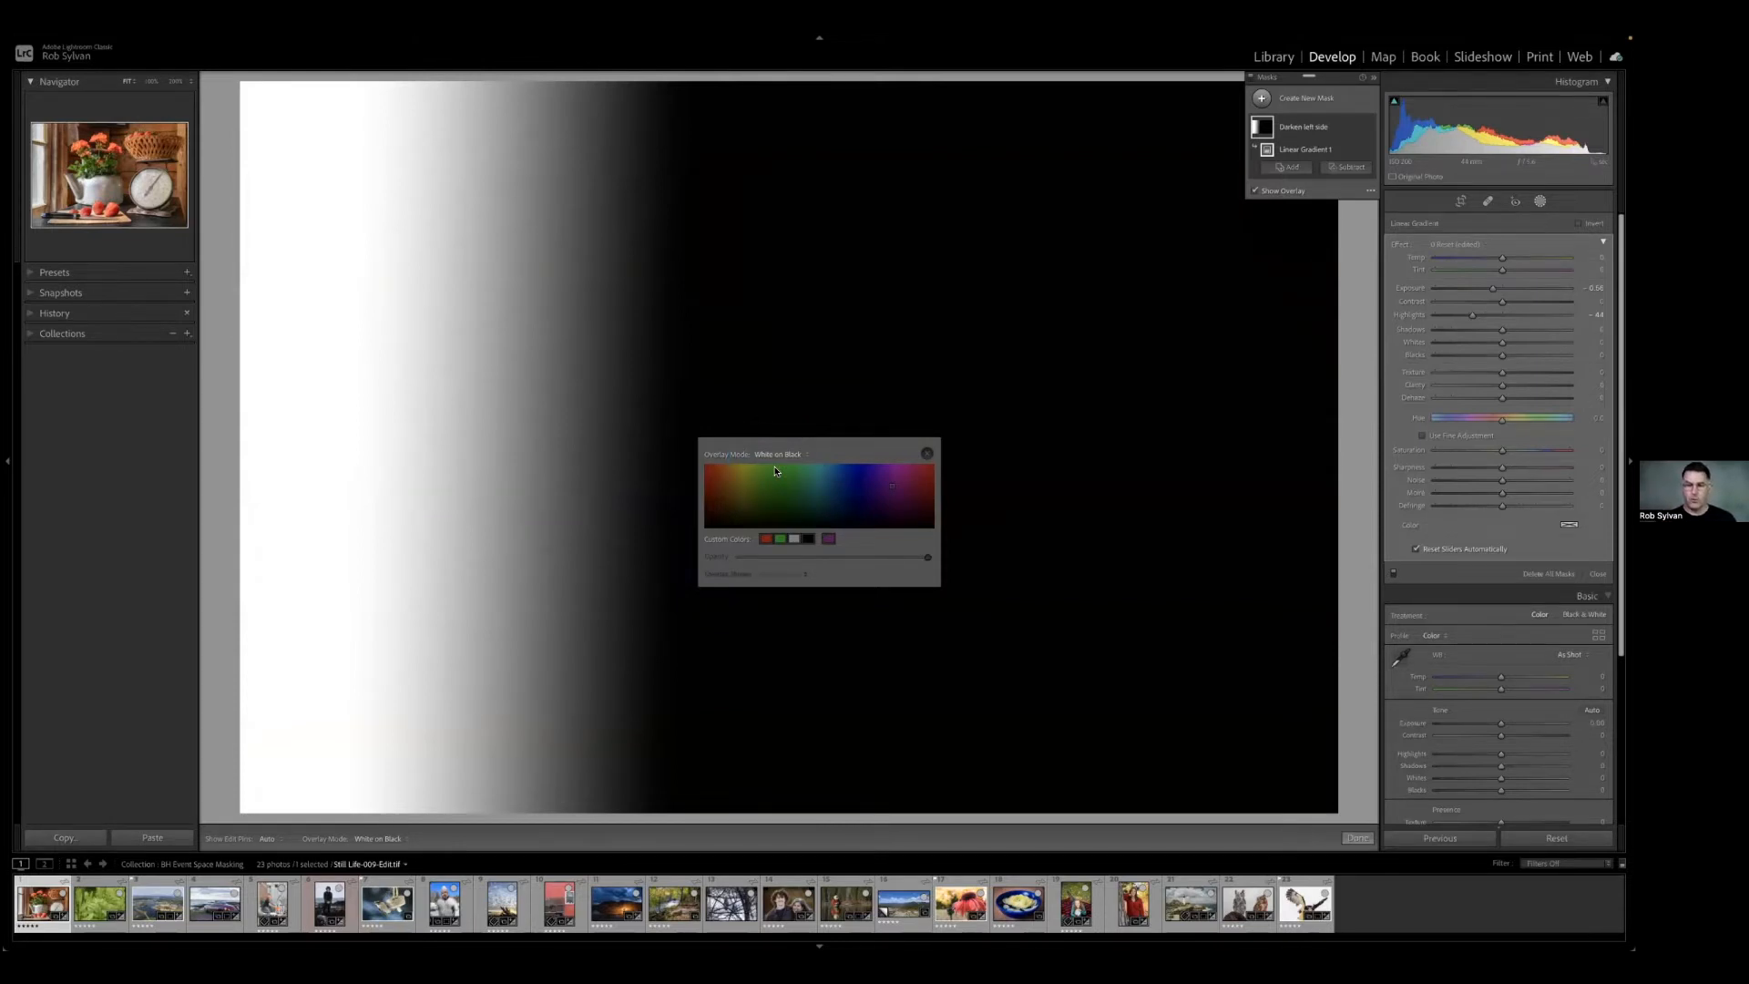
click(925, 455)
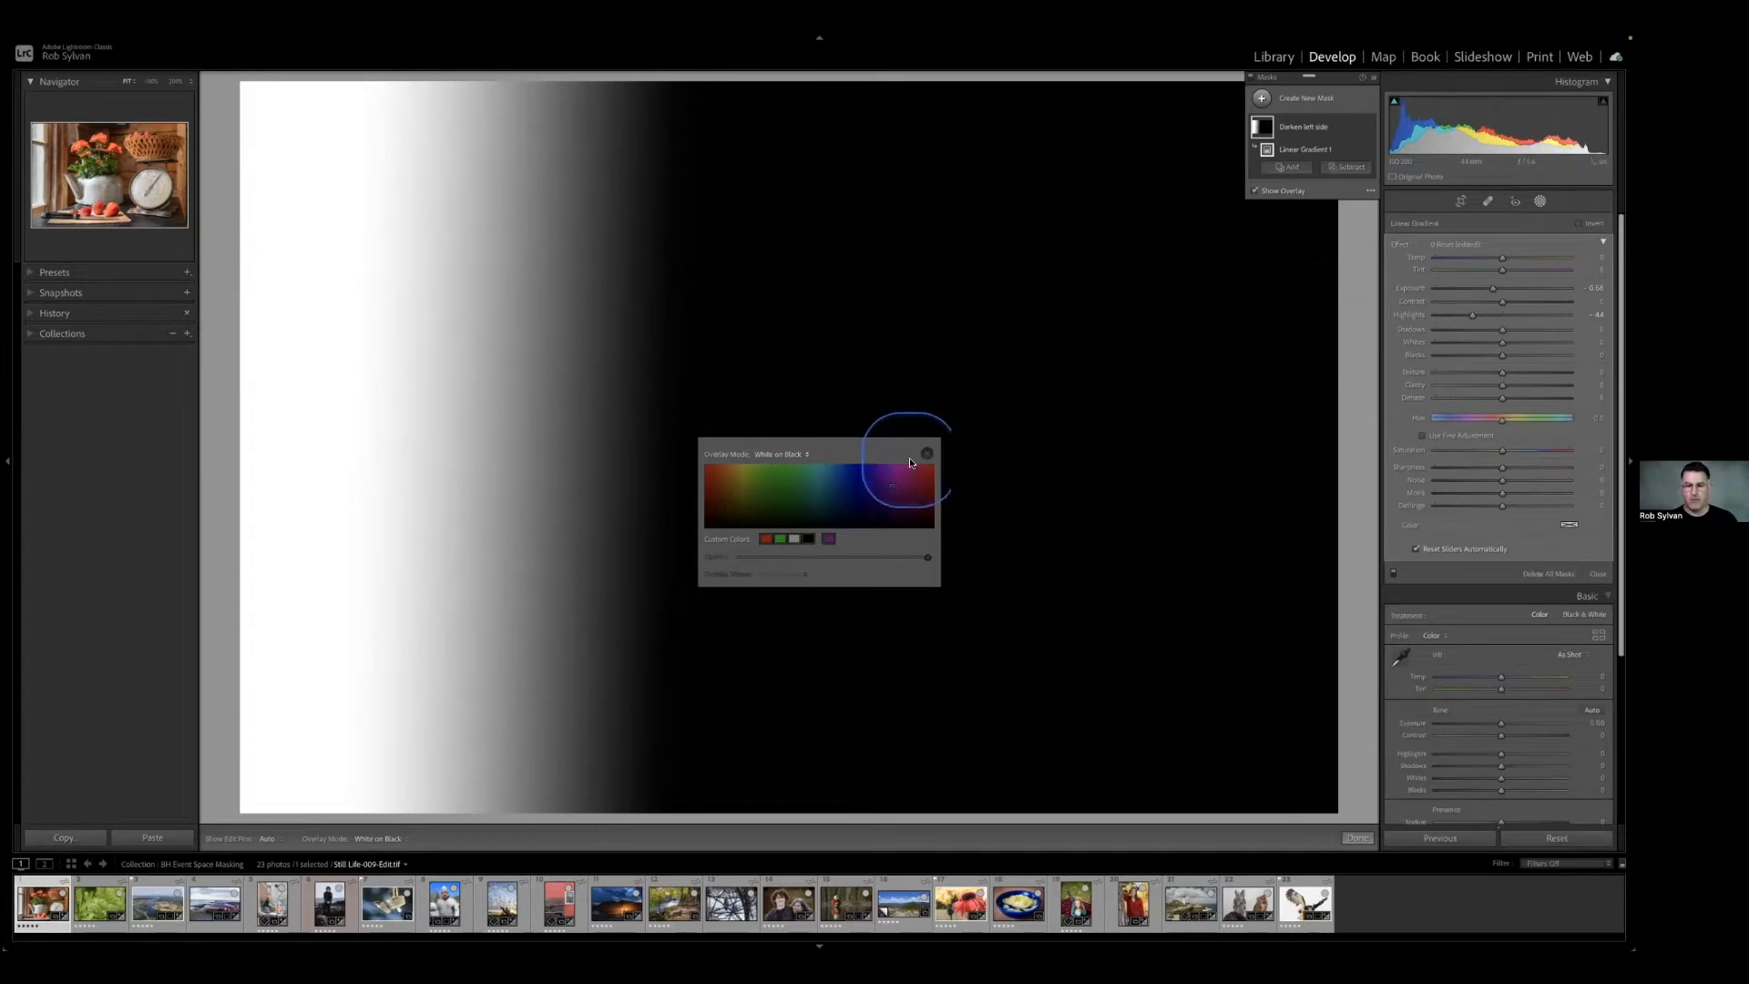
Return the mask to Color Overlay mode with the red custom colour, and hide the overlay from the photo.
click(1370, 190)
click(1401, 210)
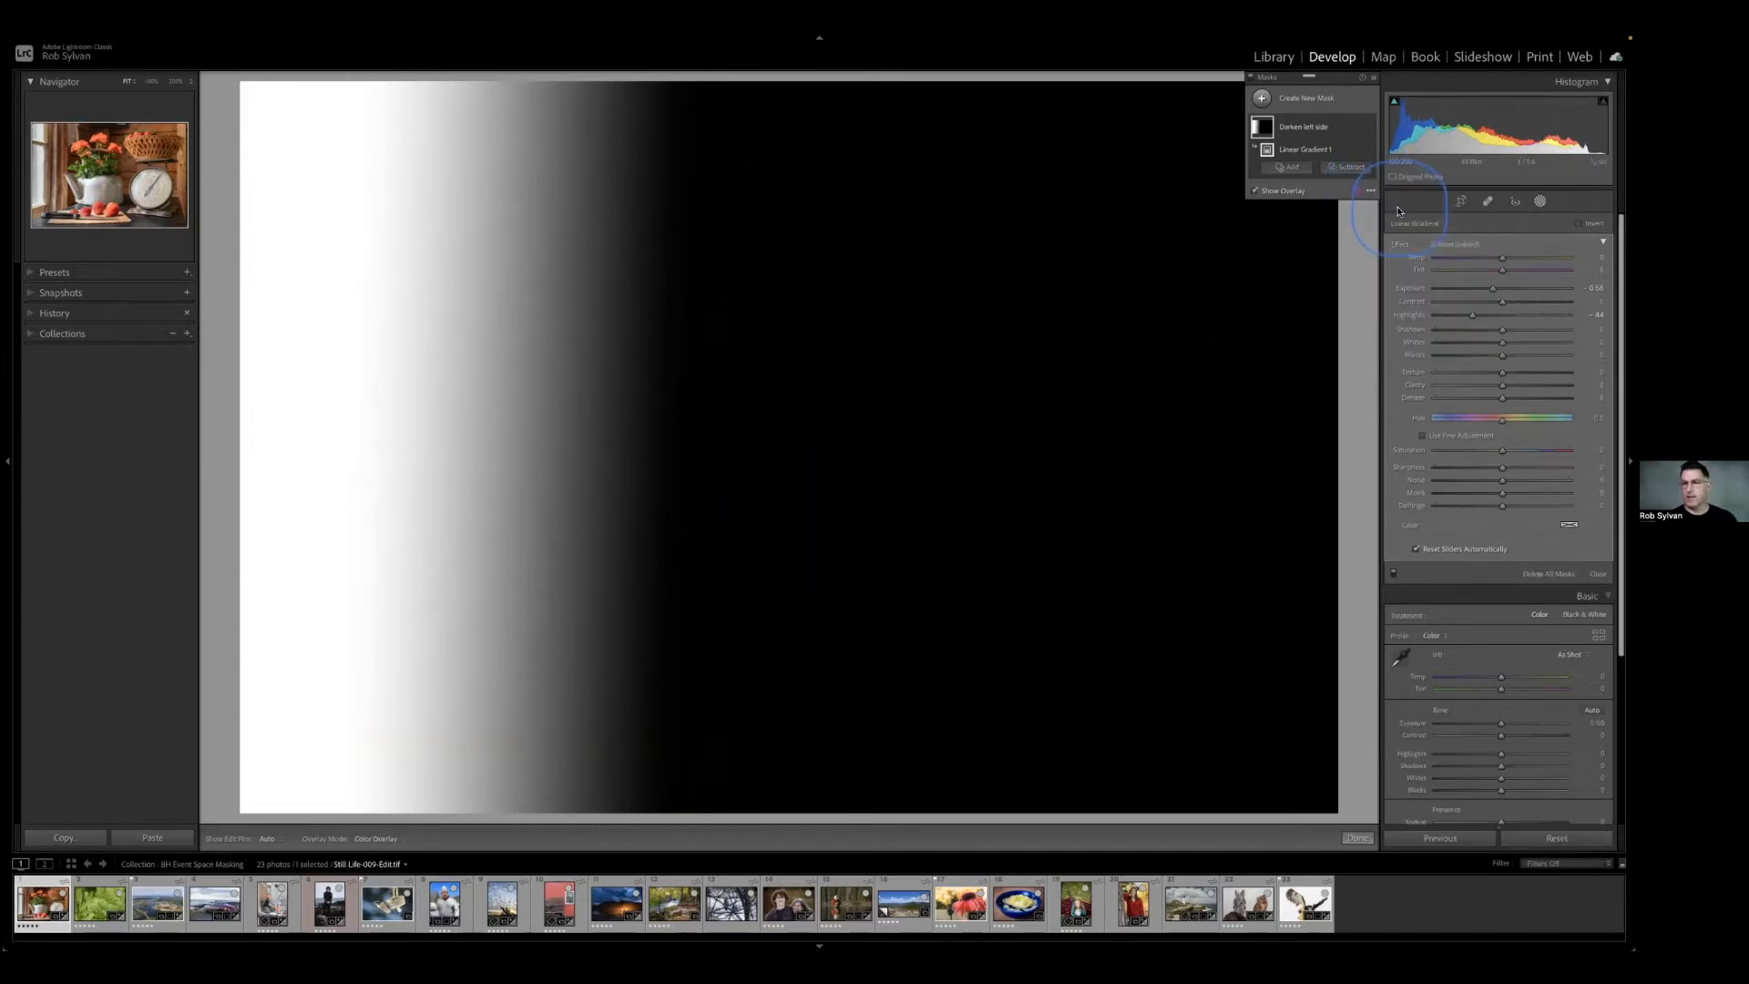
click(1354, 191)
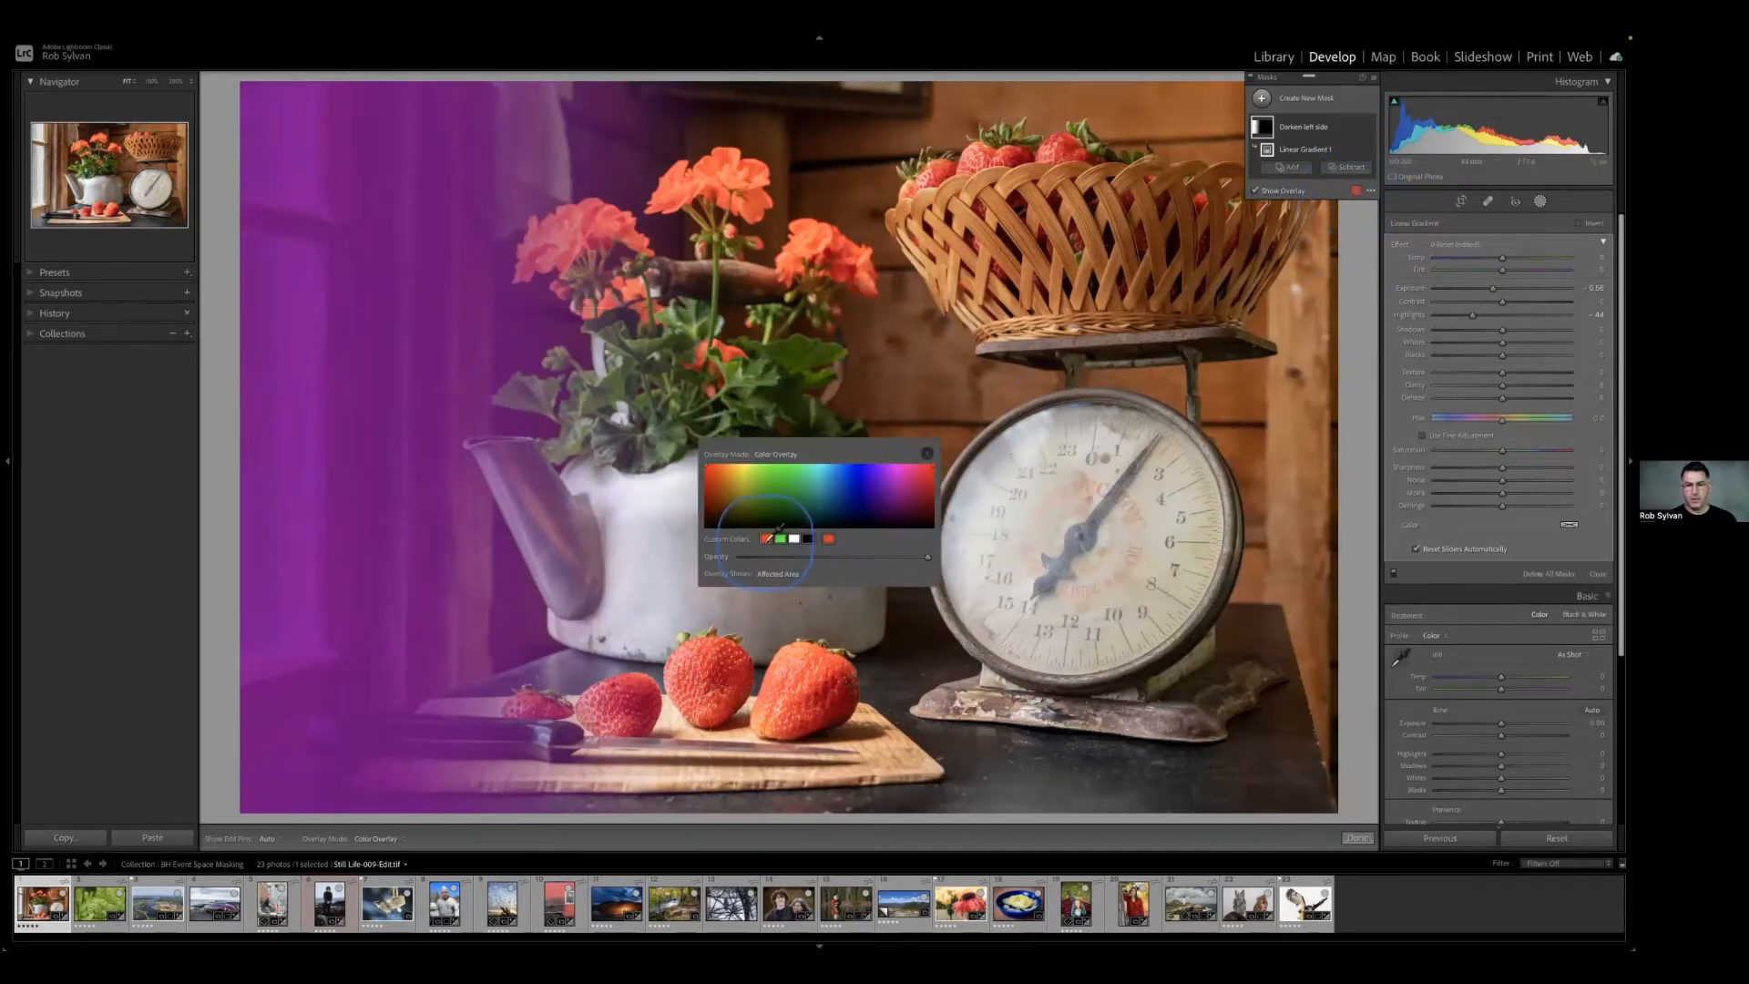
click(773, 540)
click(926, 452)
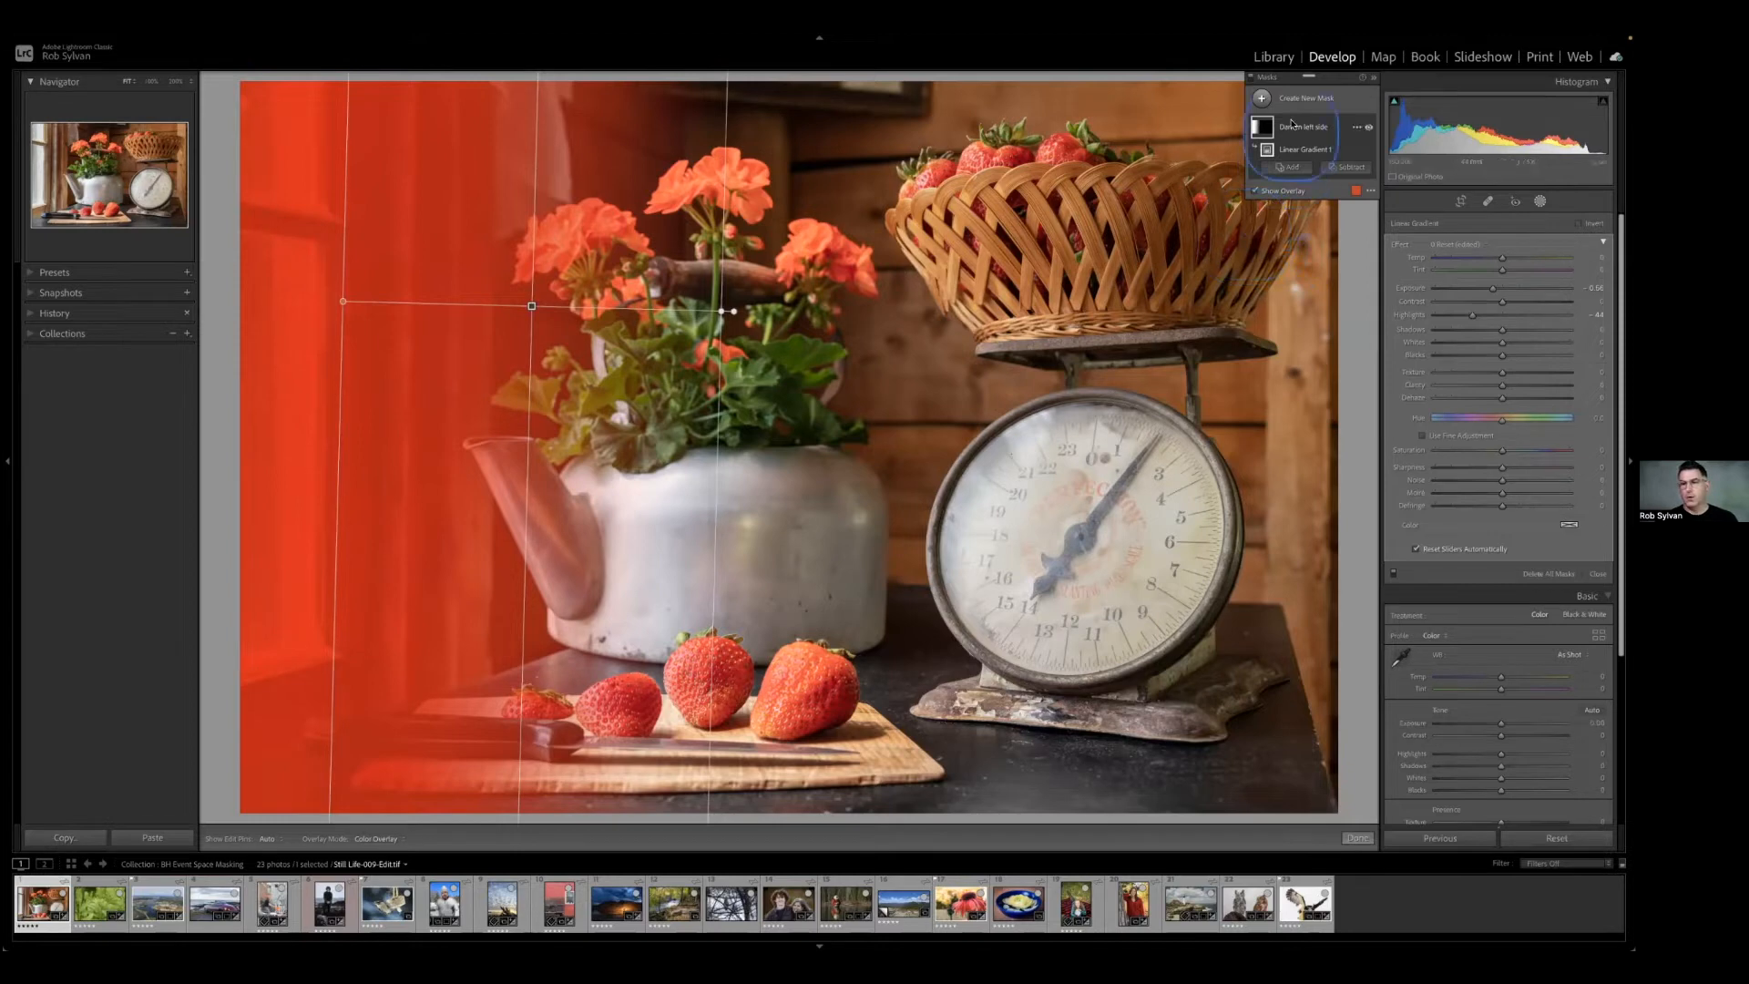
mouse_move(1287, 143)
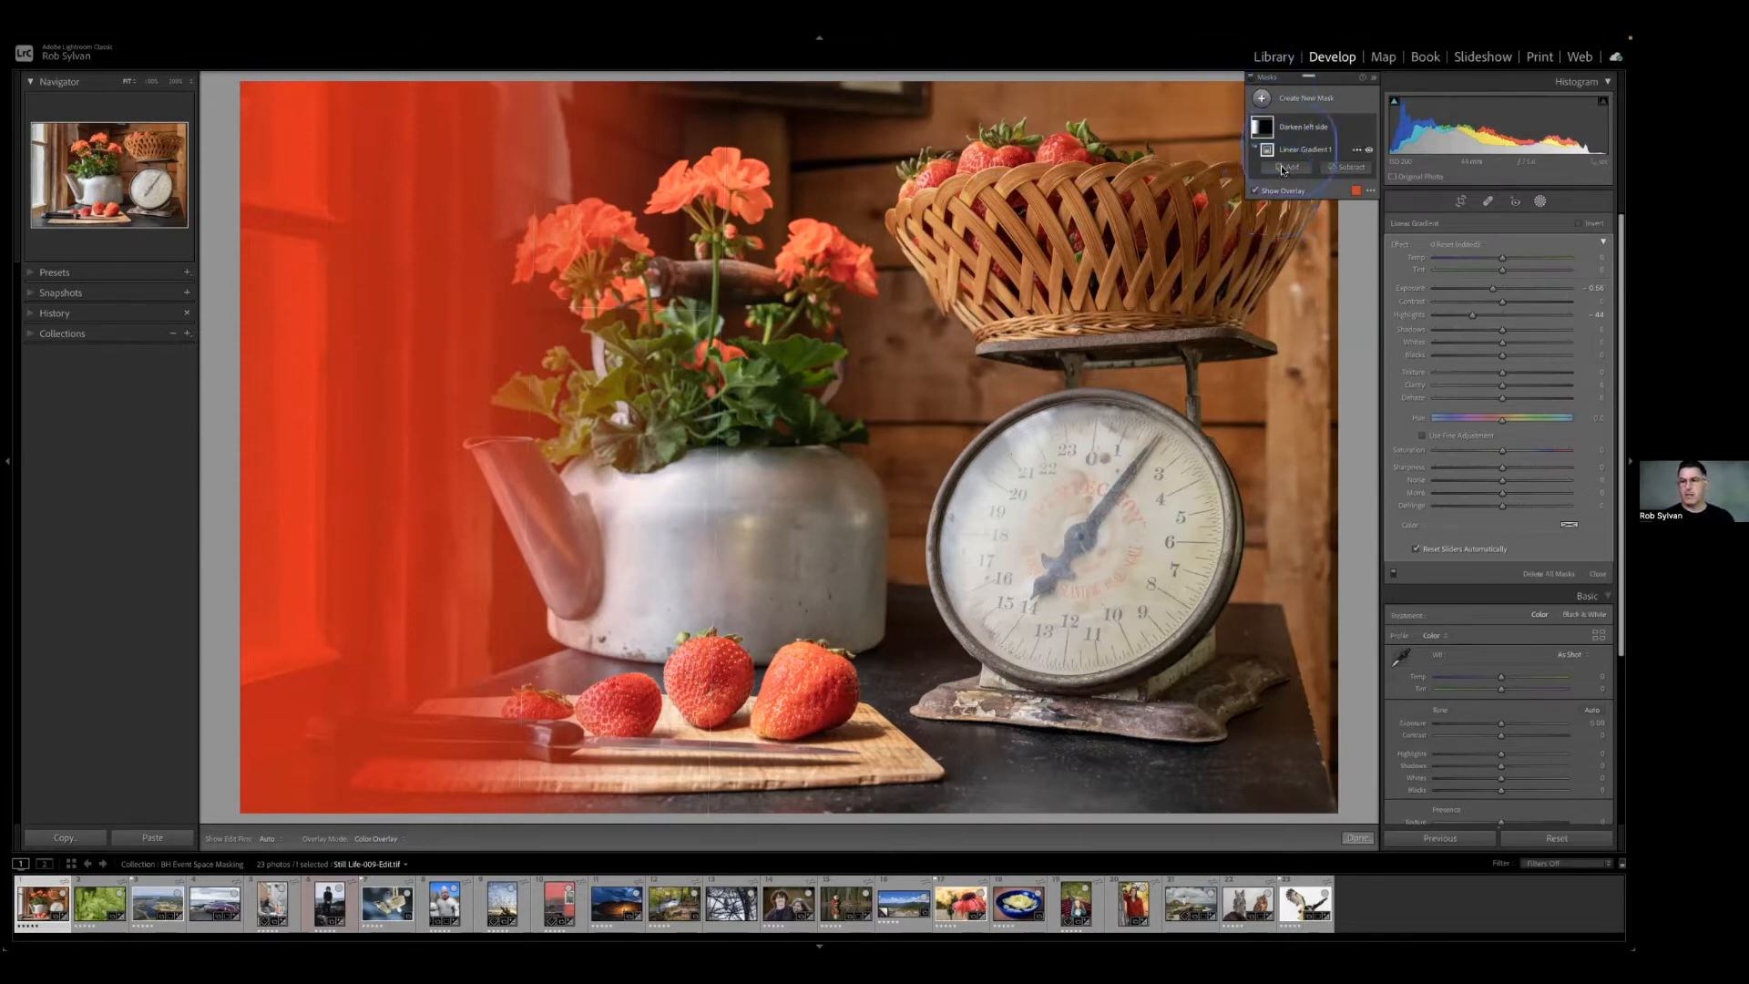
click(1251, 80)
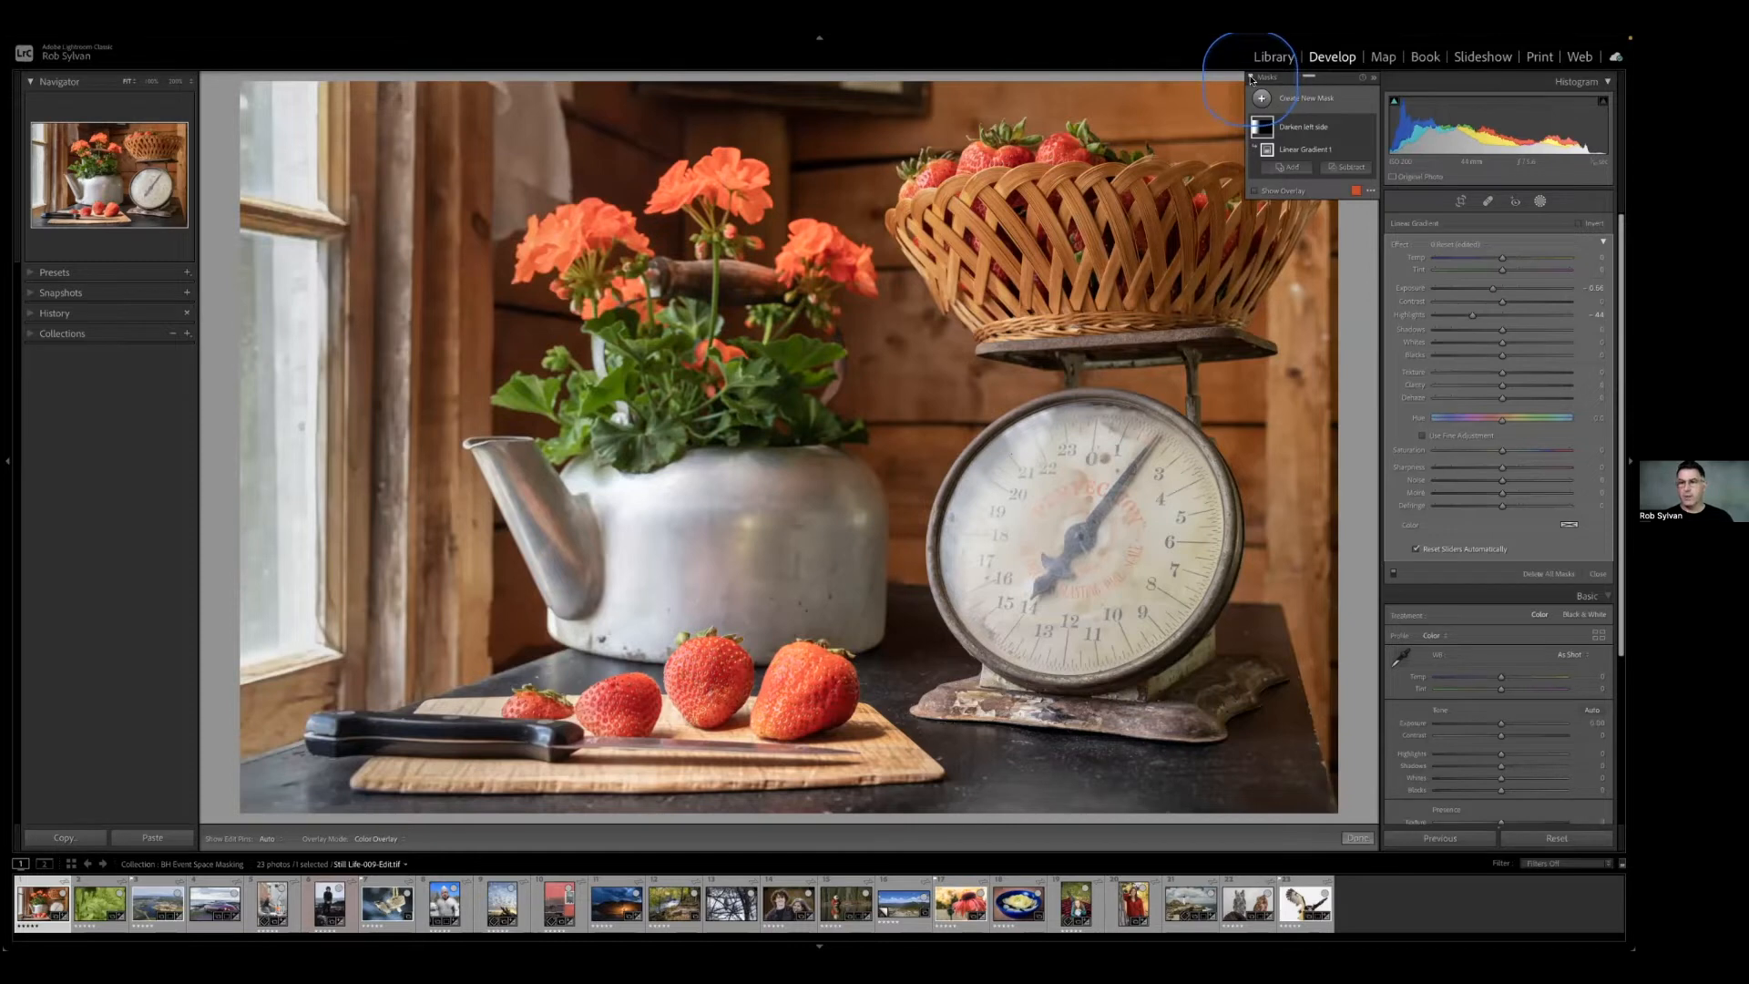
Deselect the still-life mask, view the Masking Help window with its keyboard shortcuts, and close it.
key(Delete)
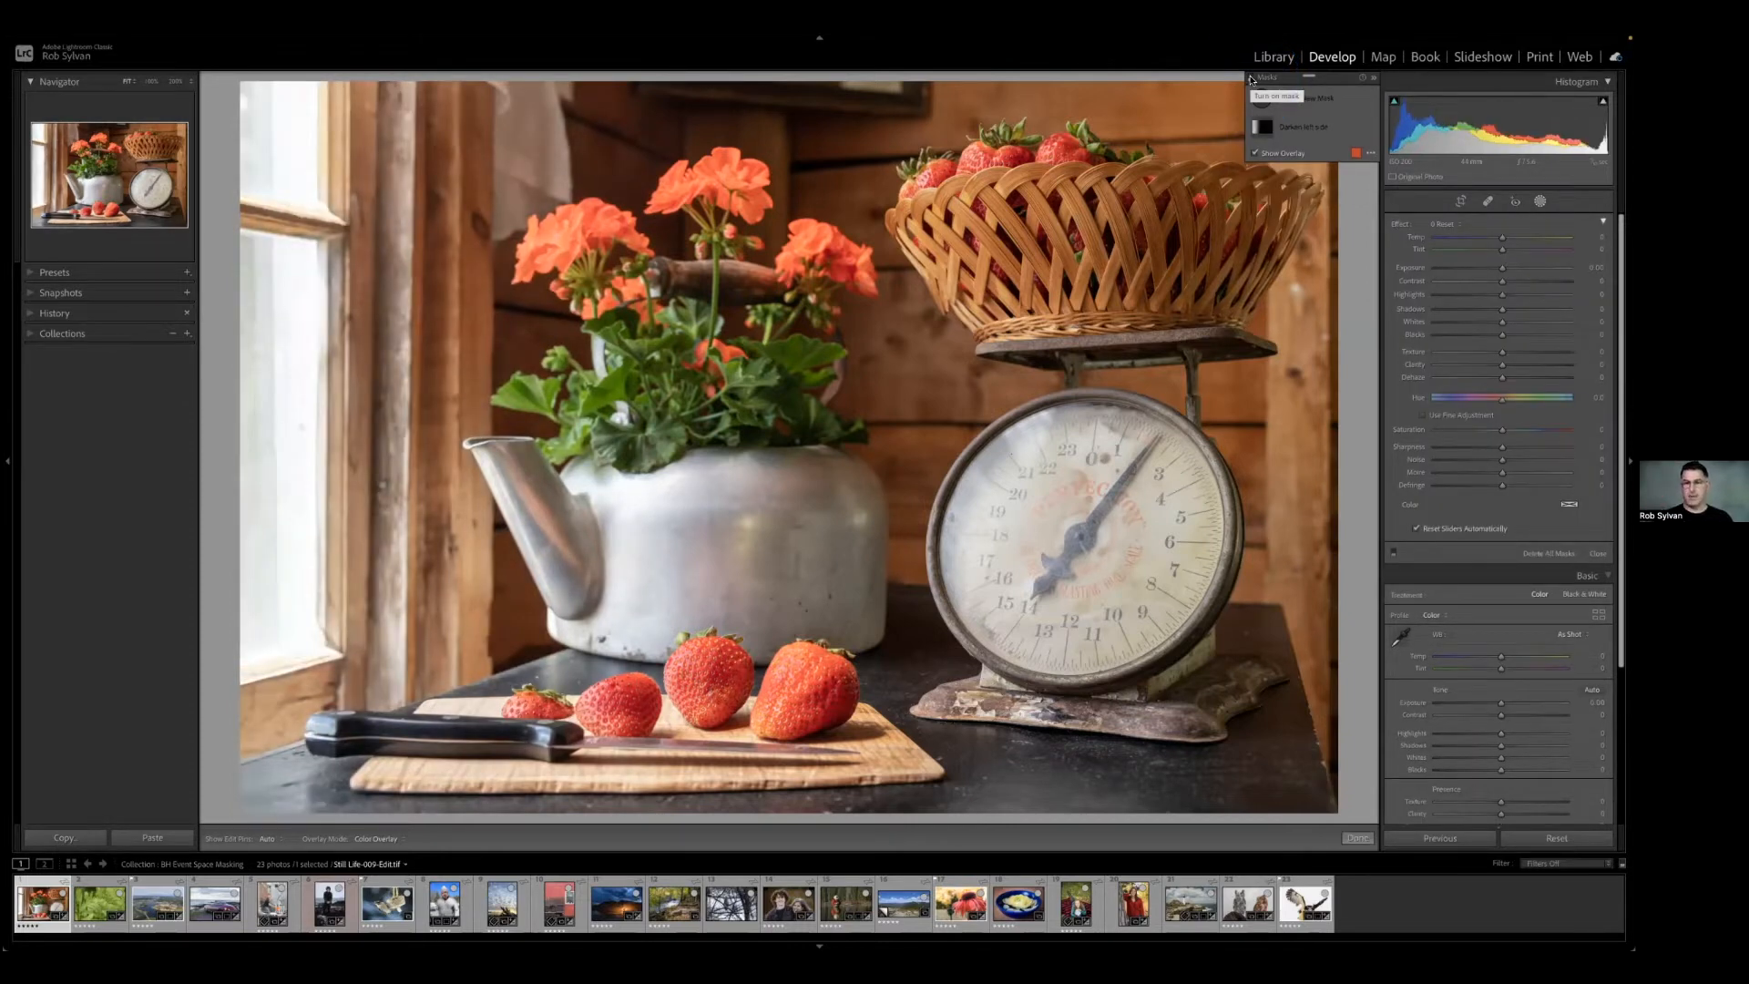
click(1251, 80)
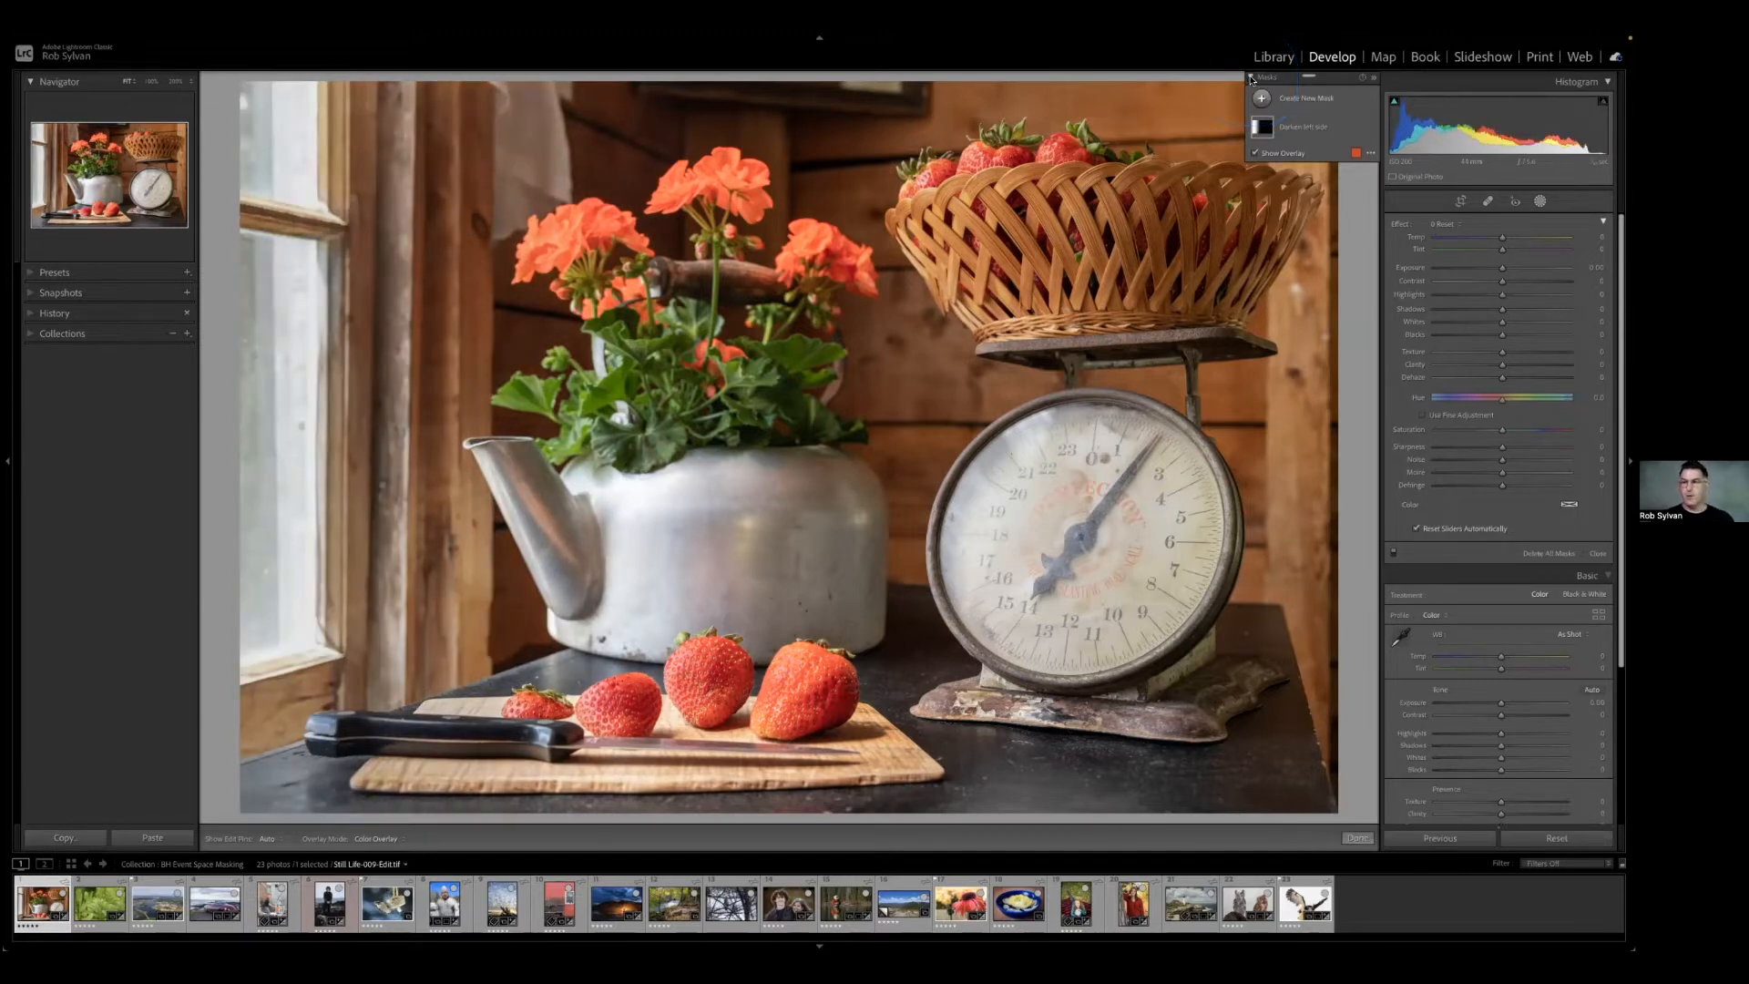
click(1362, 80)
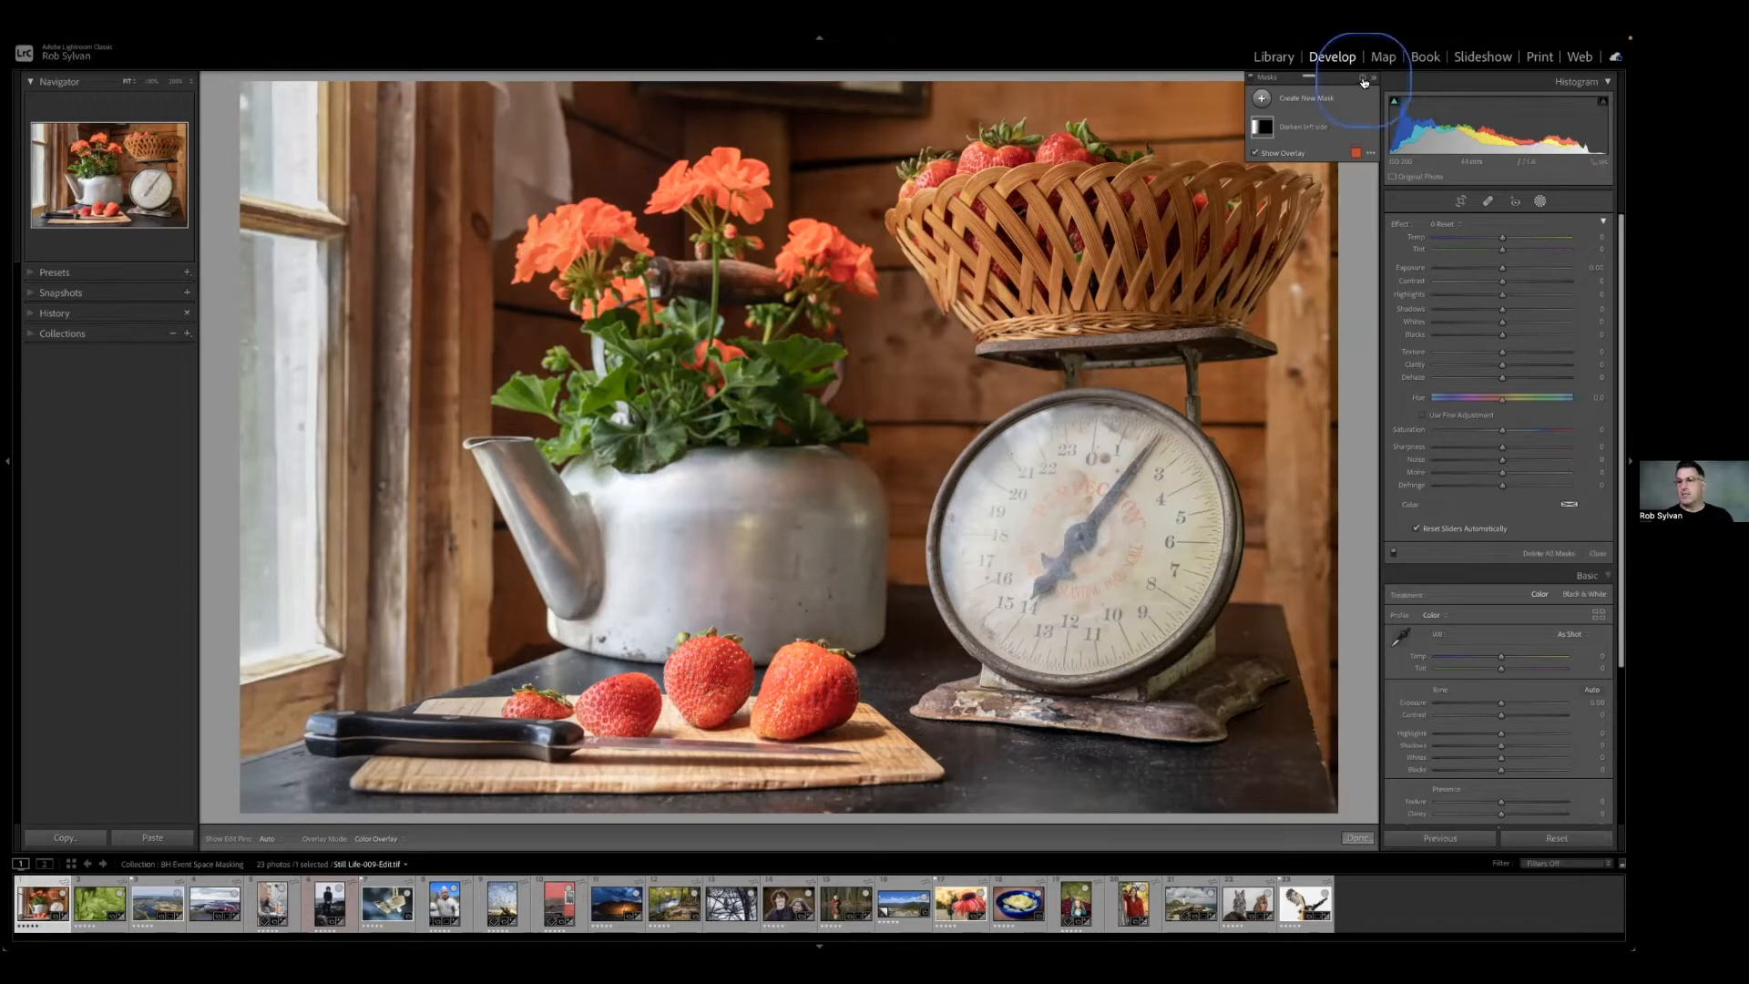
click(1362, 81)
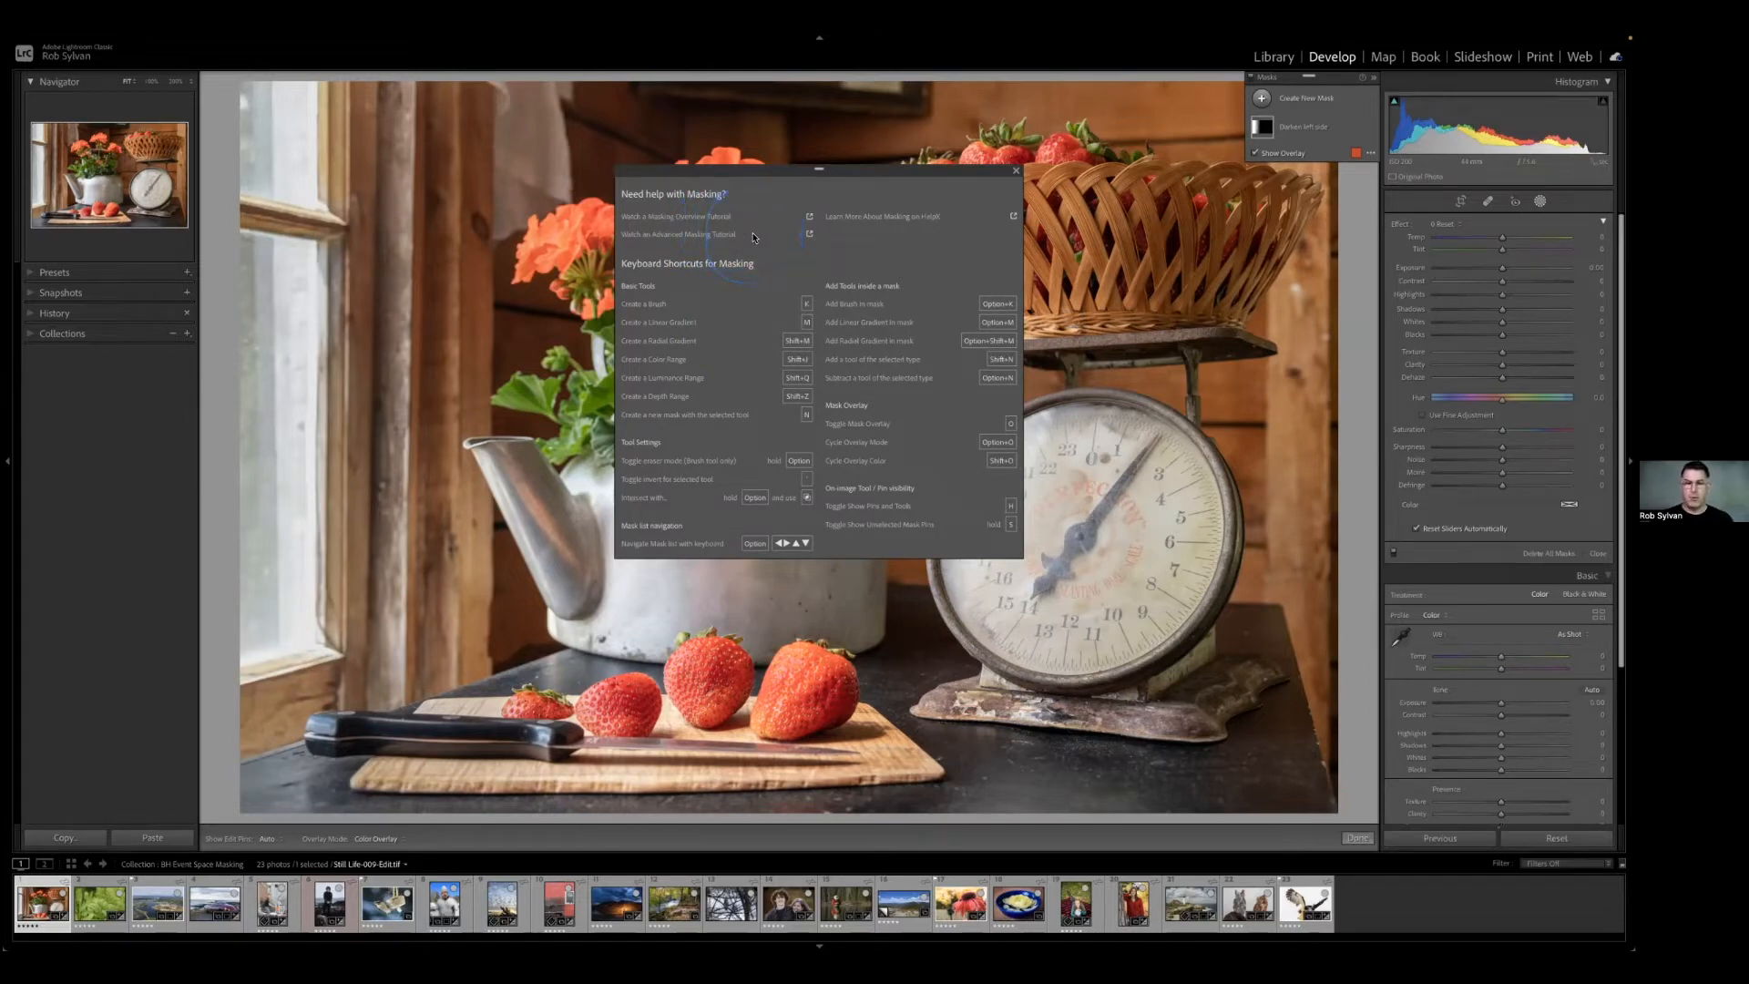
click(1016, 172)
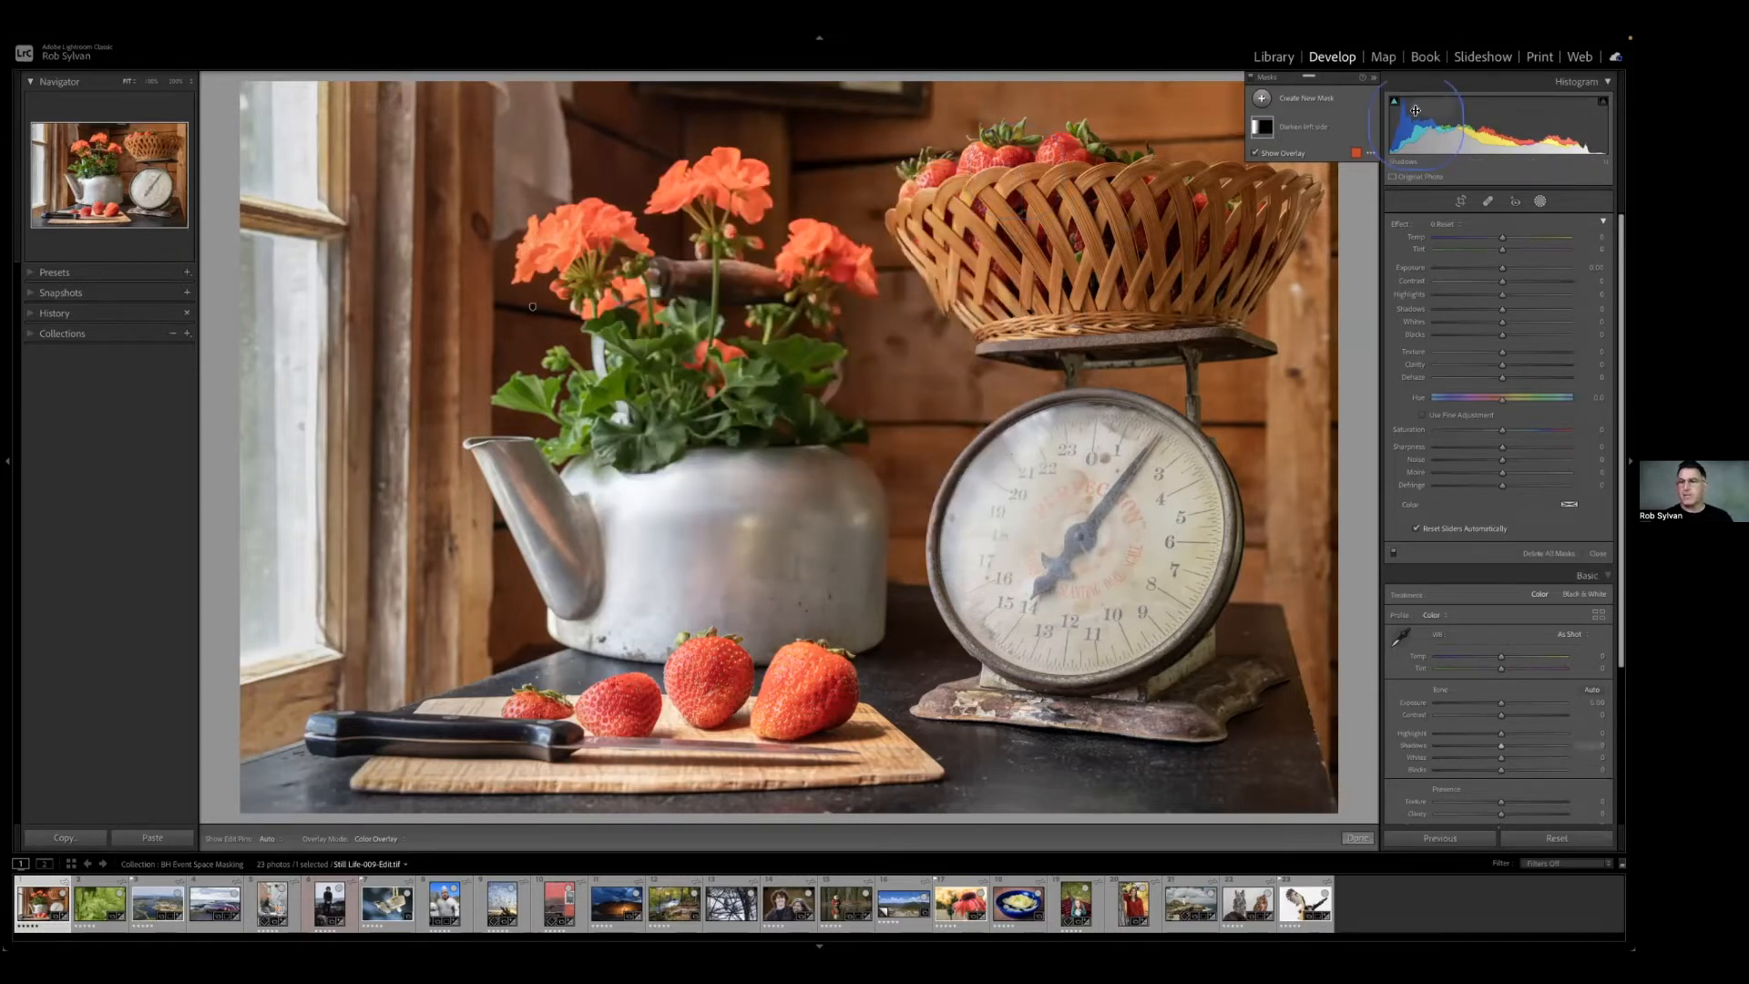
Dock the Masks panel above the adjustment sliders and float it back over the photo.
drag(1333, 81, 1477, 219)
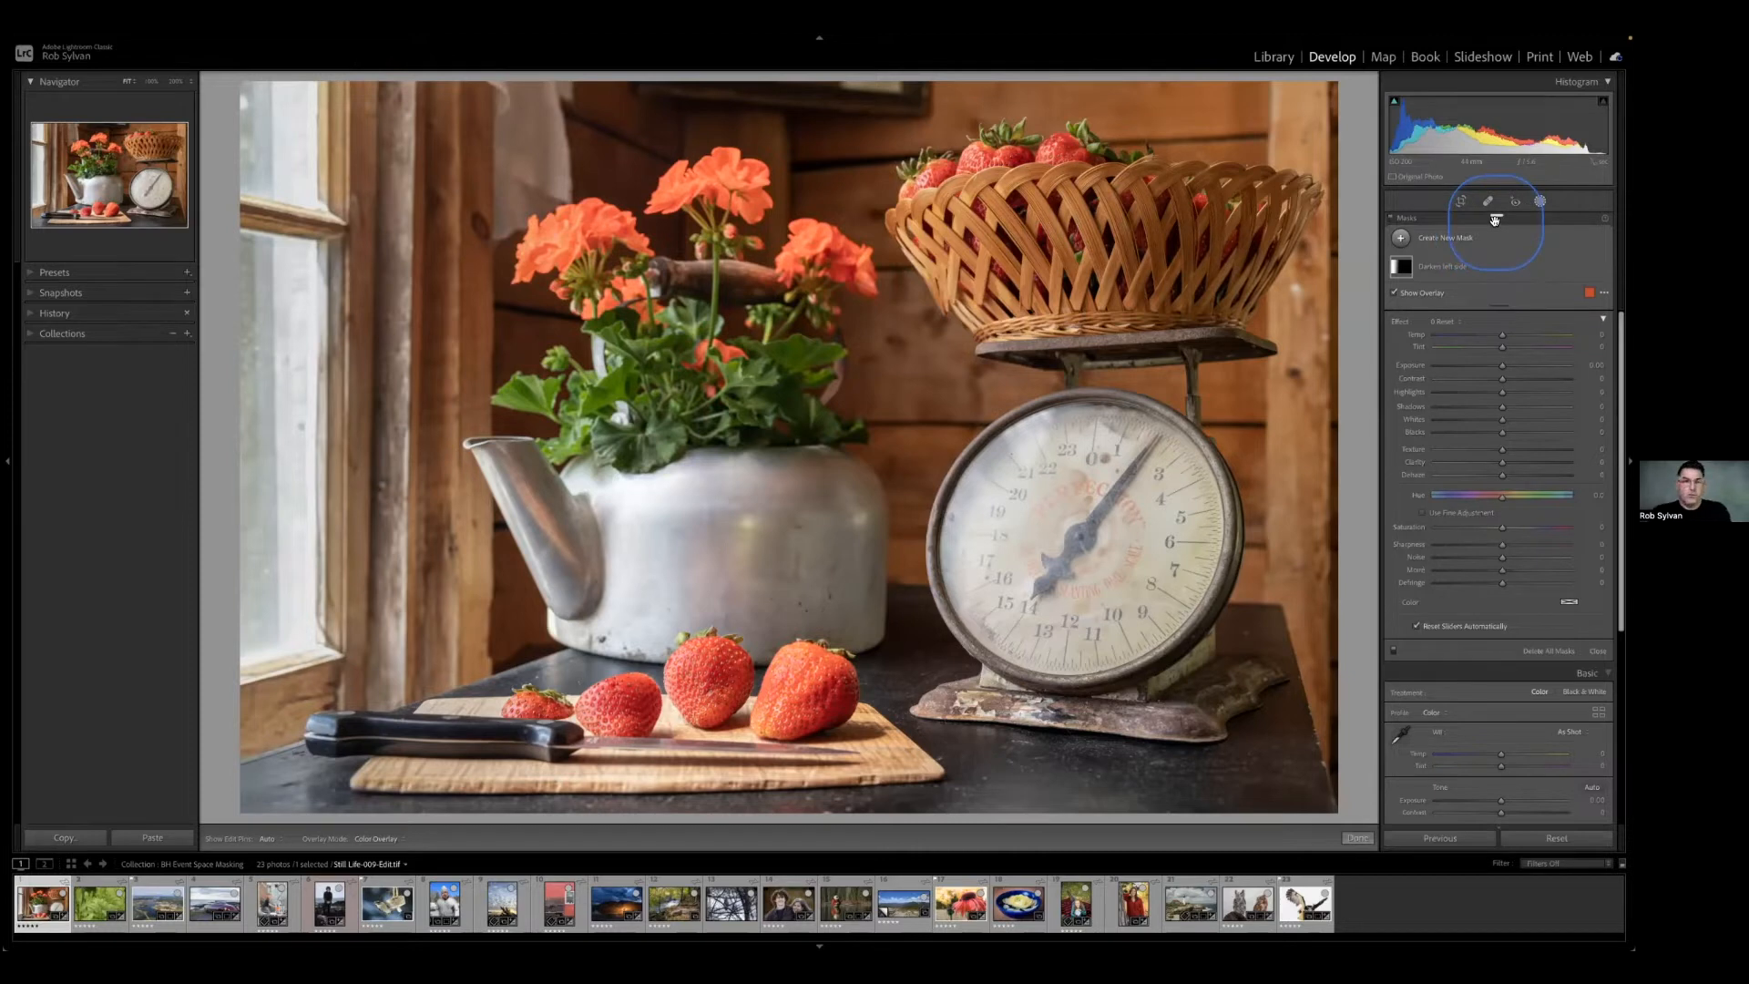
drag(1491, 219, 1310, 54)
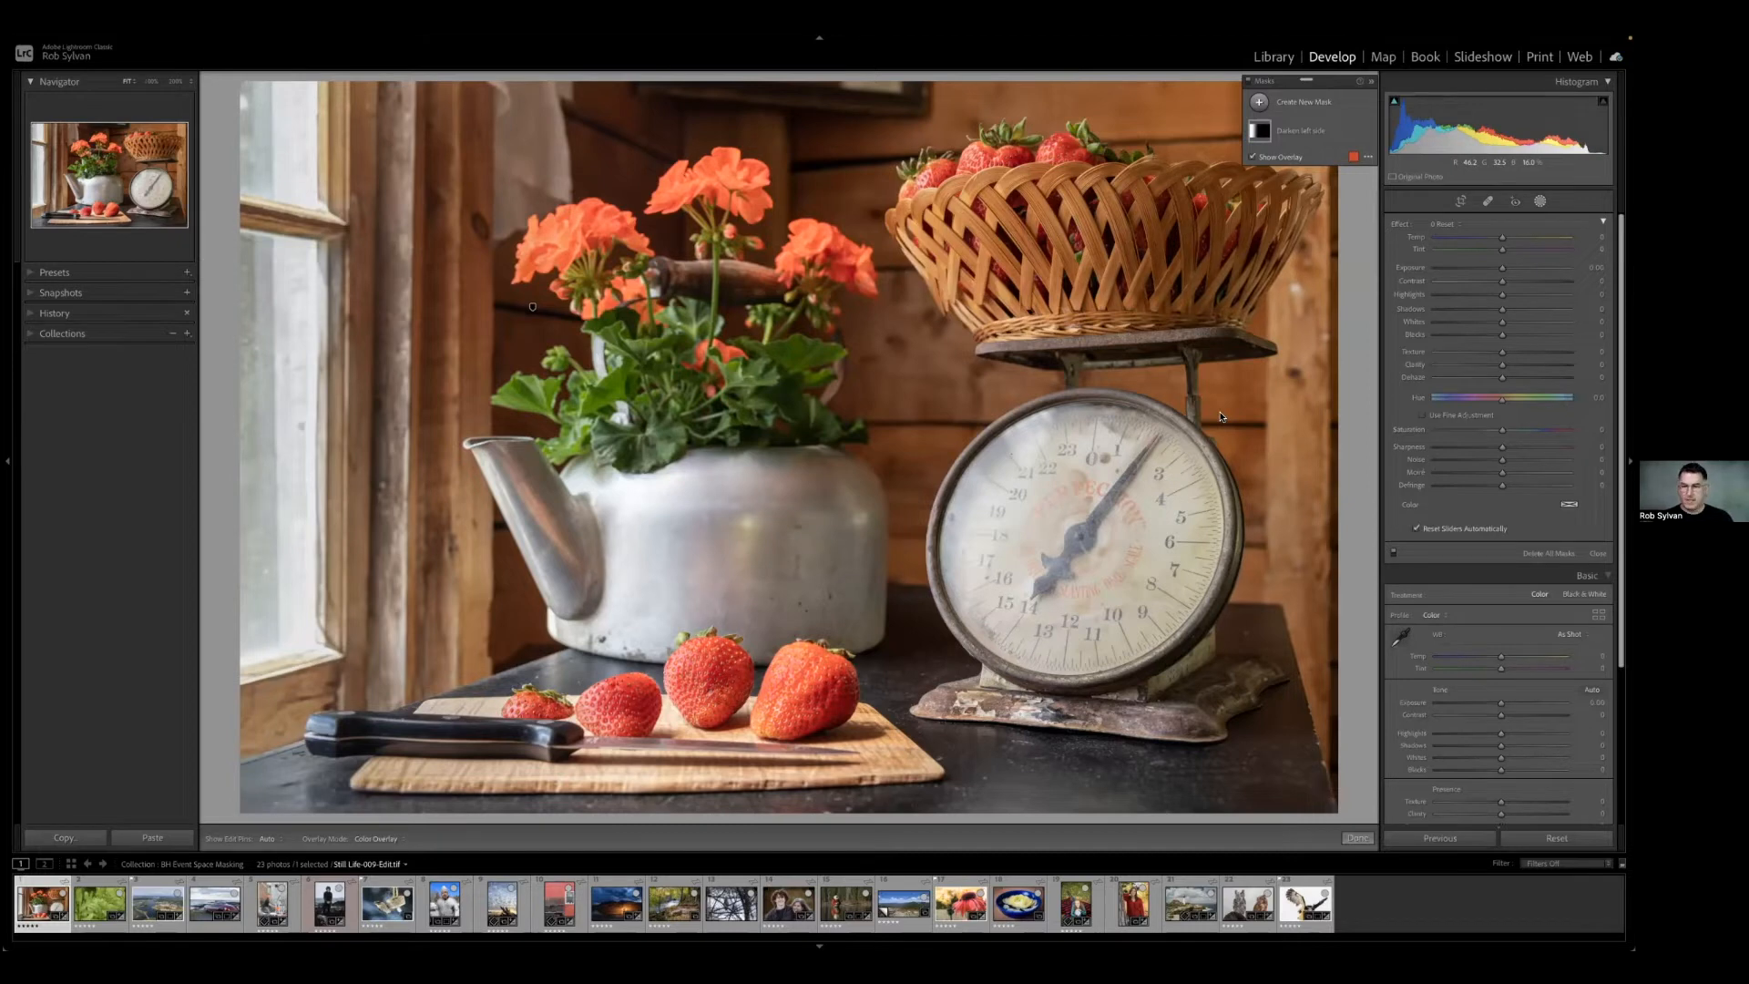
Switch to the fern photo and draw a circular radial gradient mask centred on the upper part of the frond.
key(shift+w)
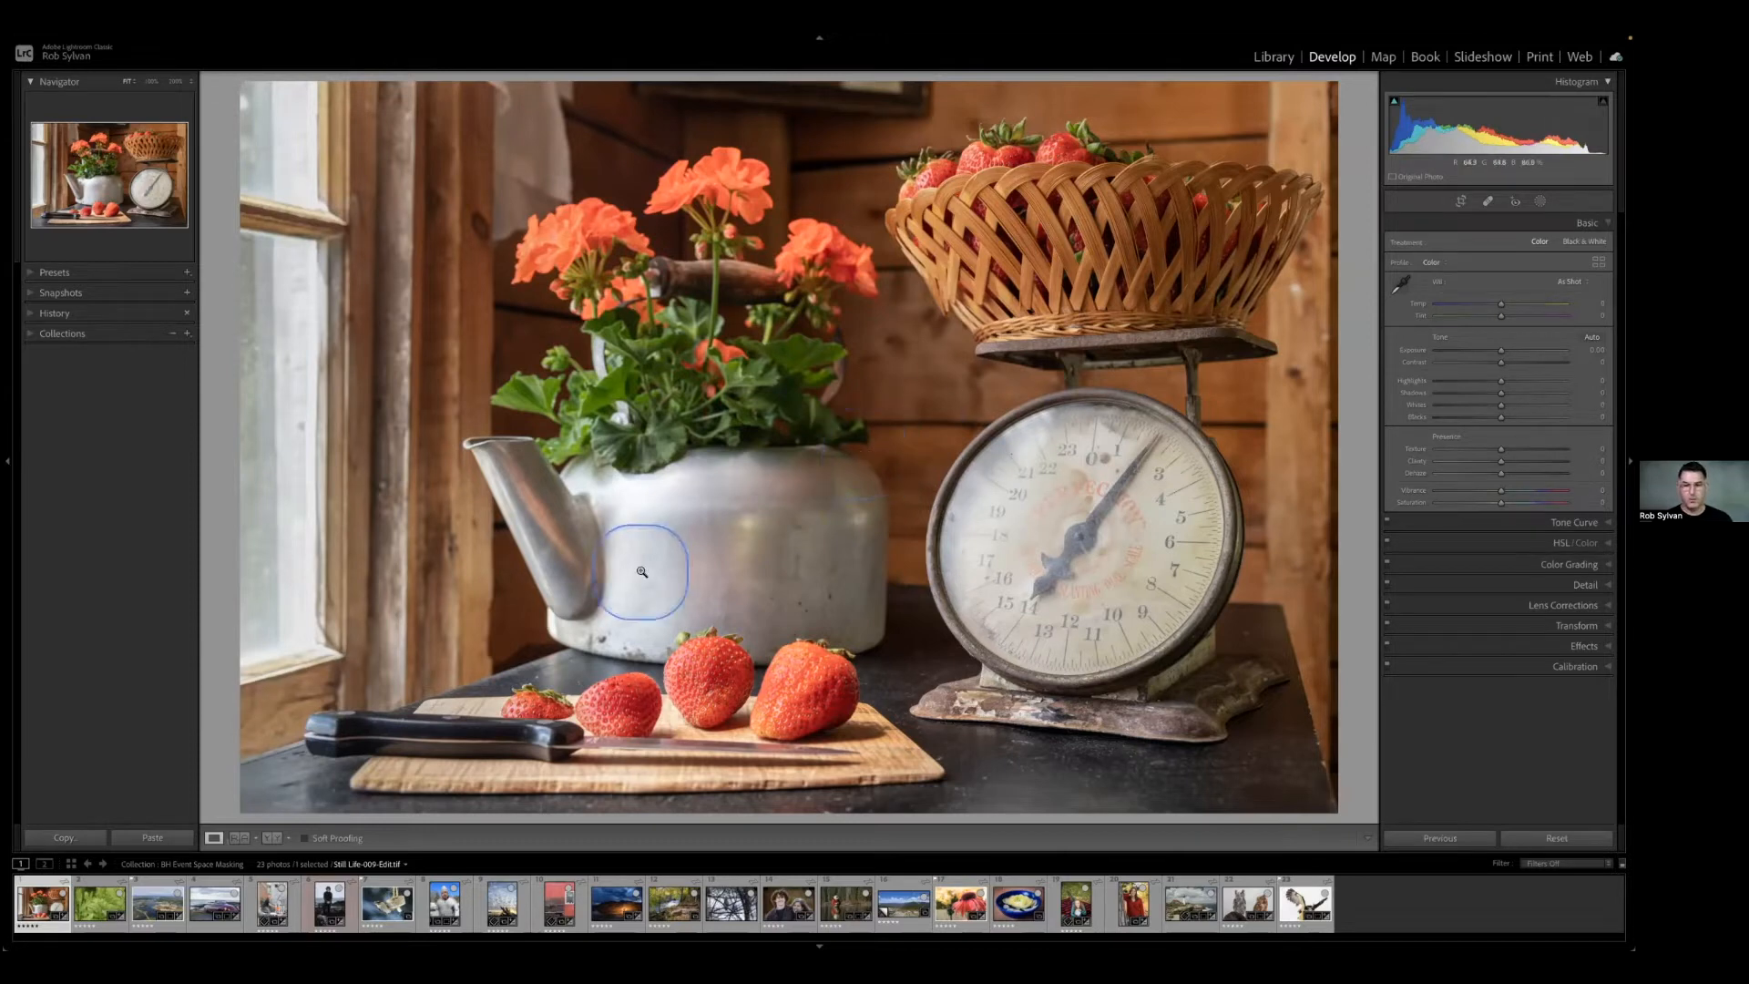
click(100, 902)
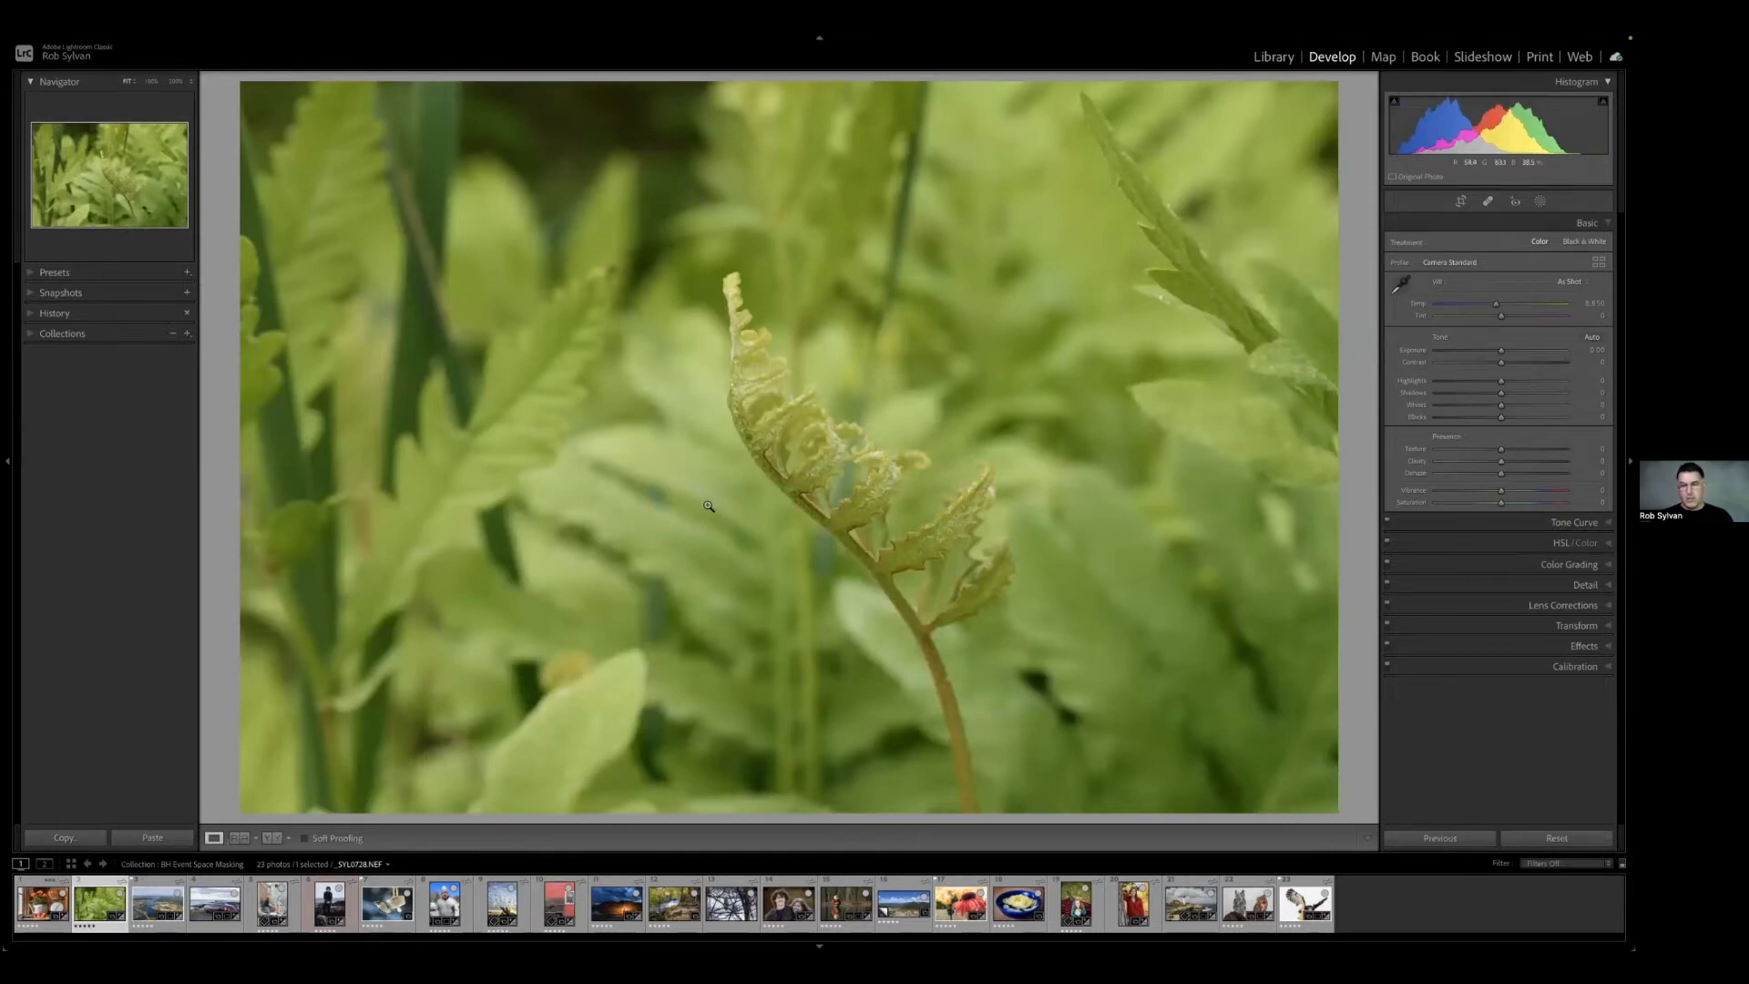
click(1539, 201)
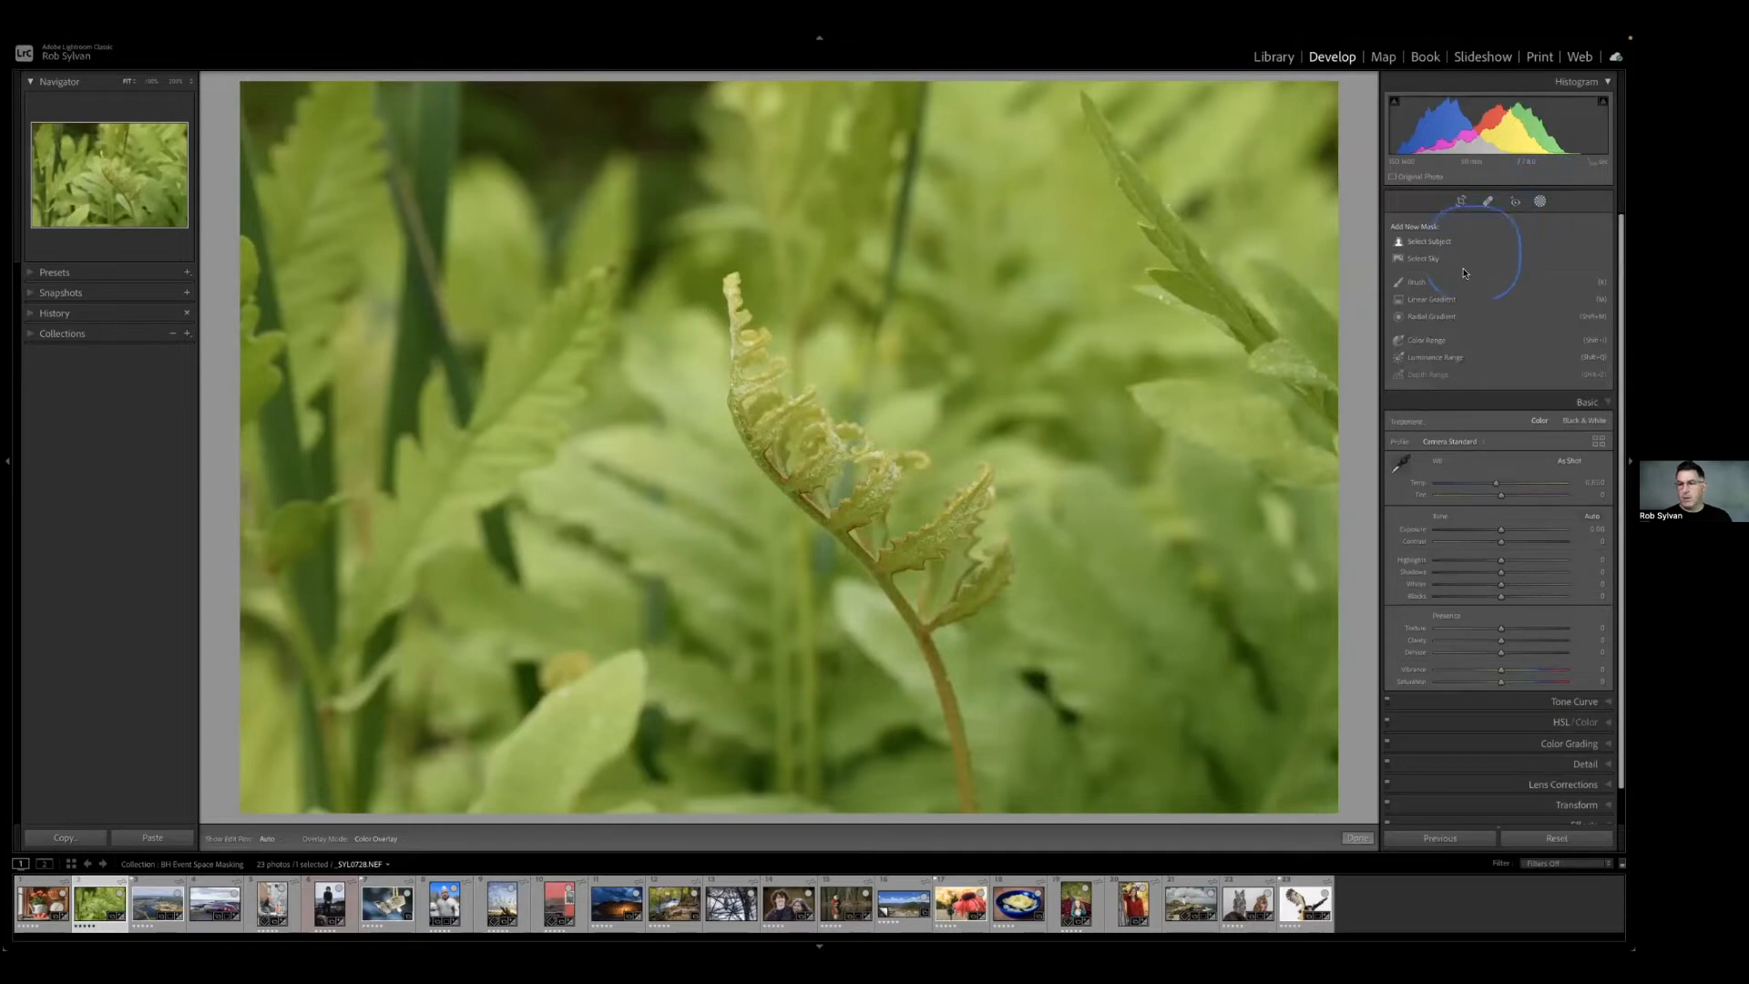
click(1433, 316)
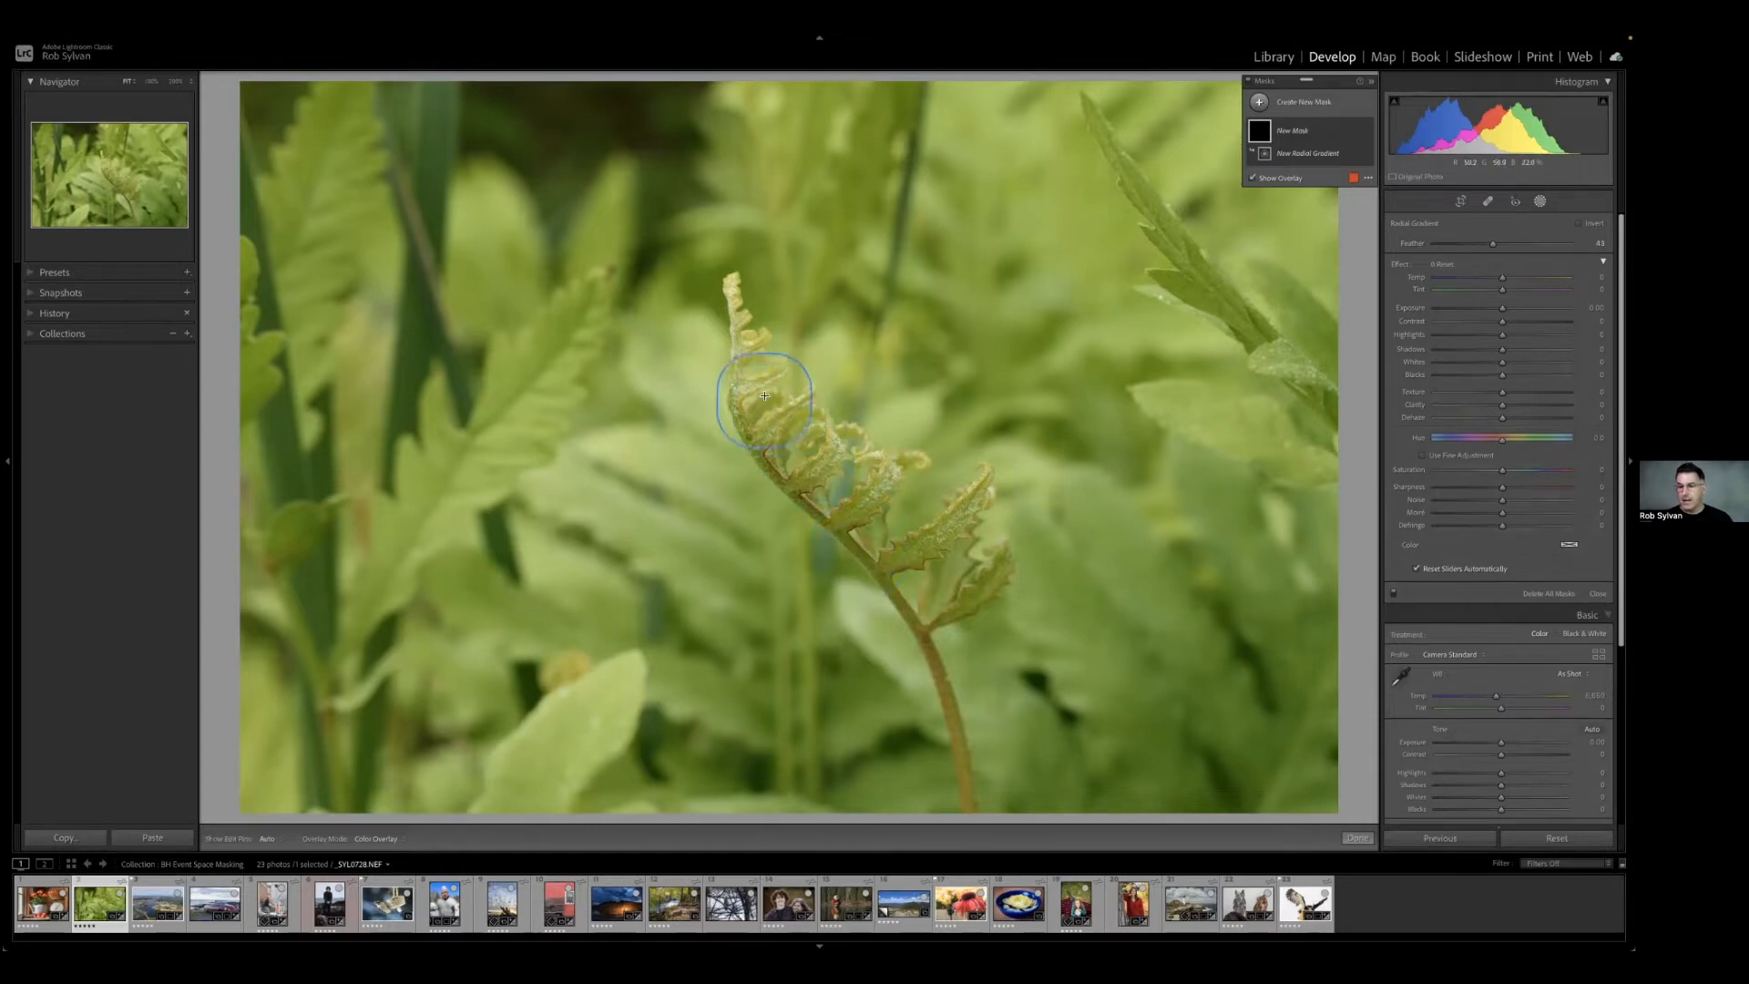
drag(765, 388, 958, 585)
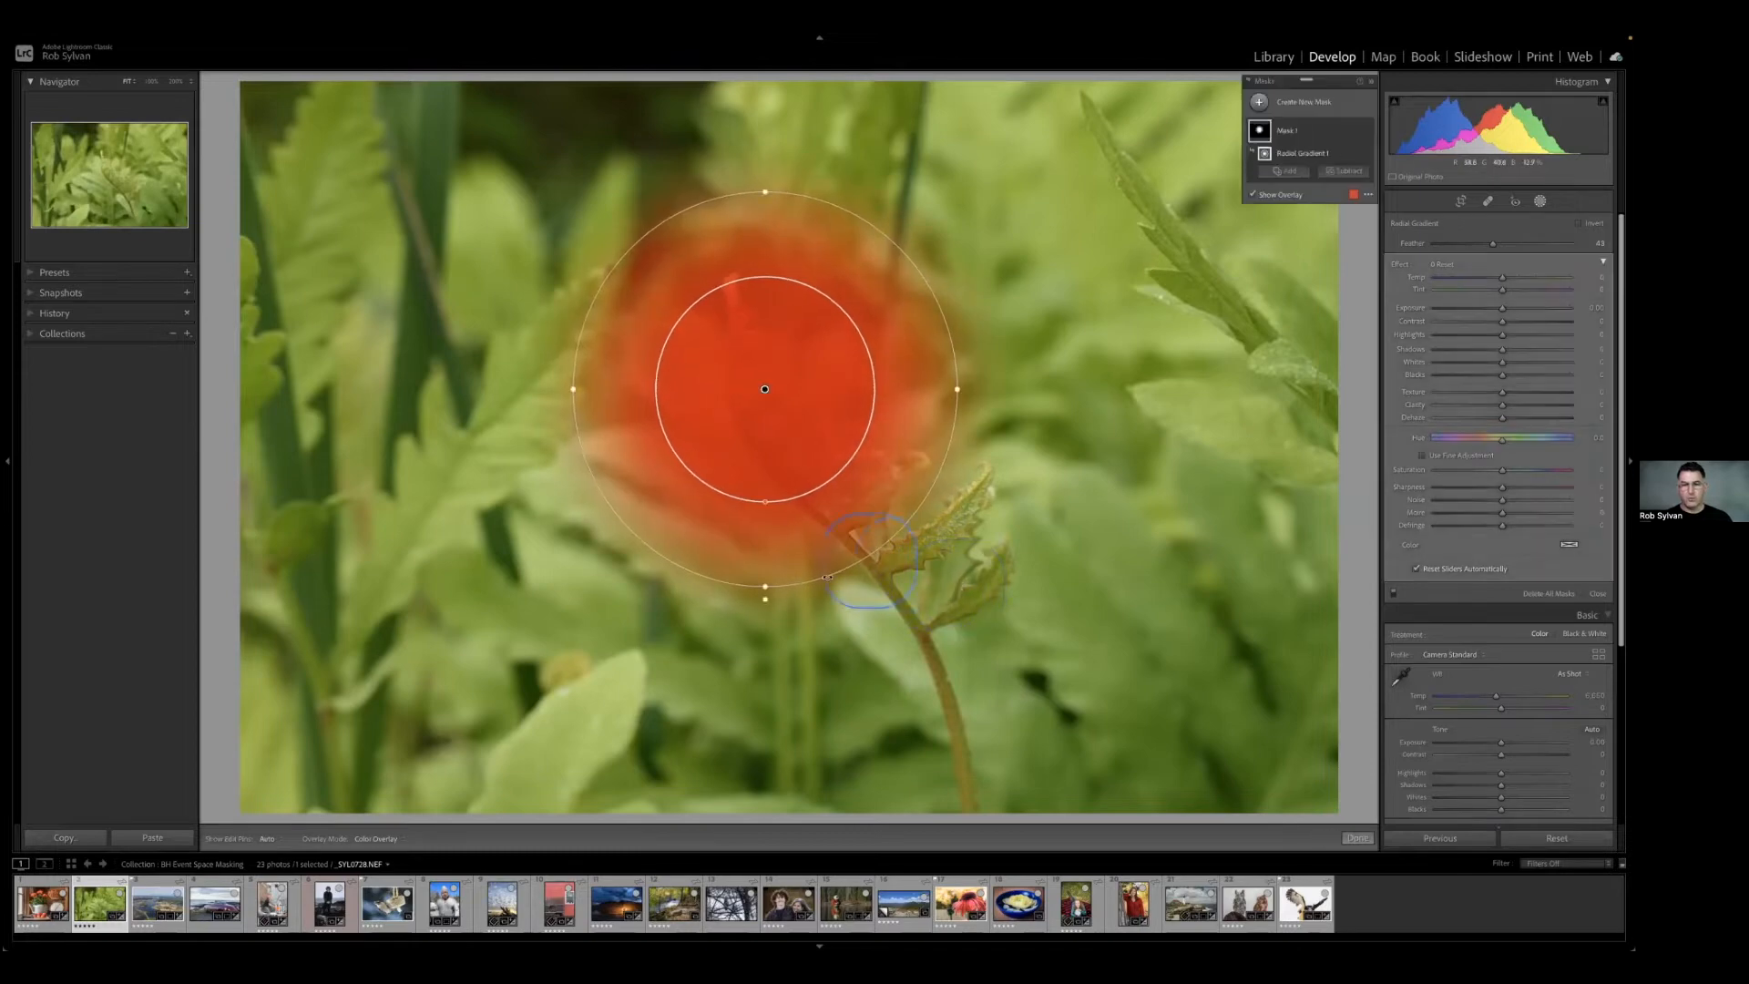
Reshape the radial gradient into a tilted ellipse following the fern frond, and invert it to affect the surroundings.
drag(760, 616, 674, 547)
drag(916, 513, 1090, 655)
drag(765, 389, 856, 455)
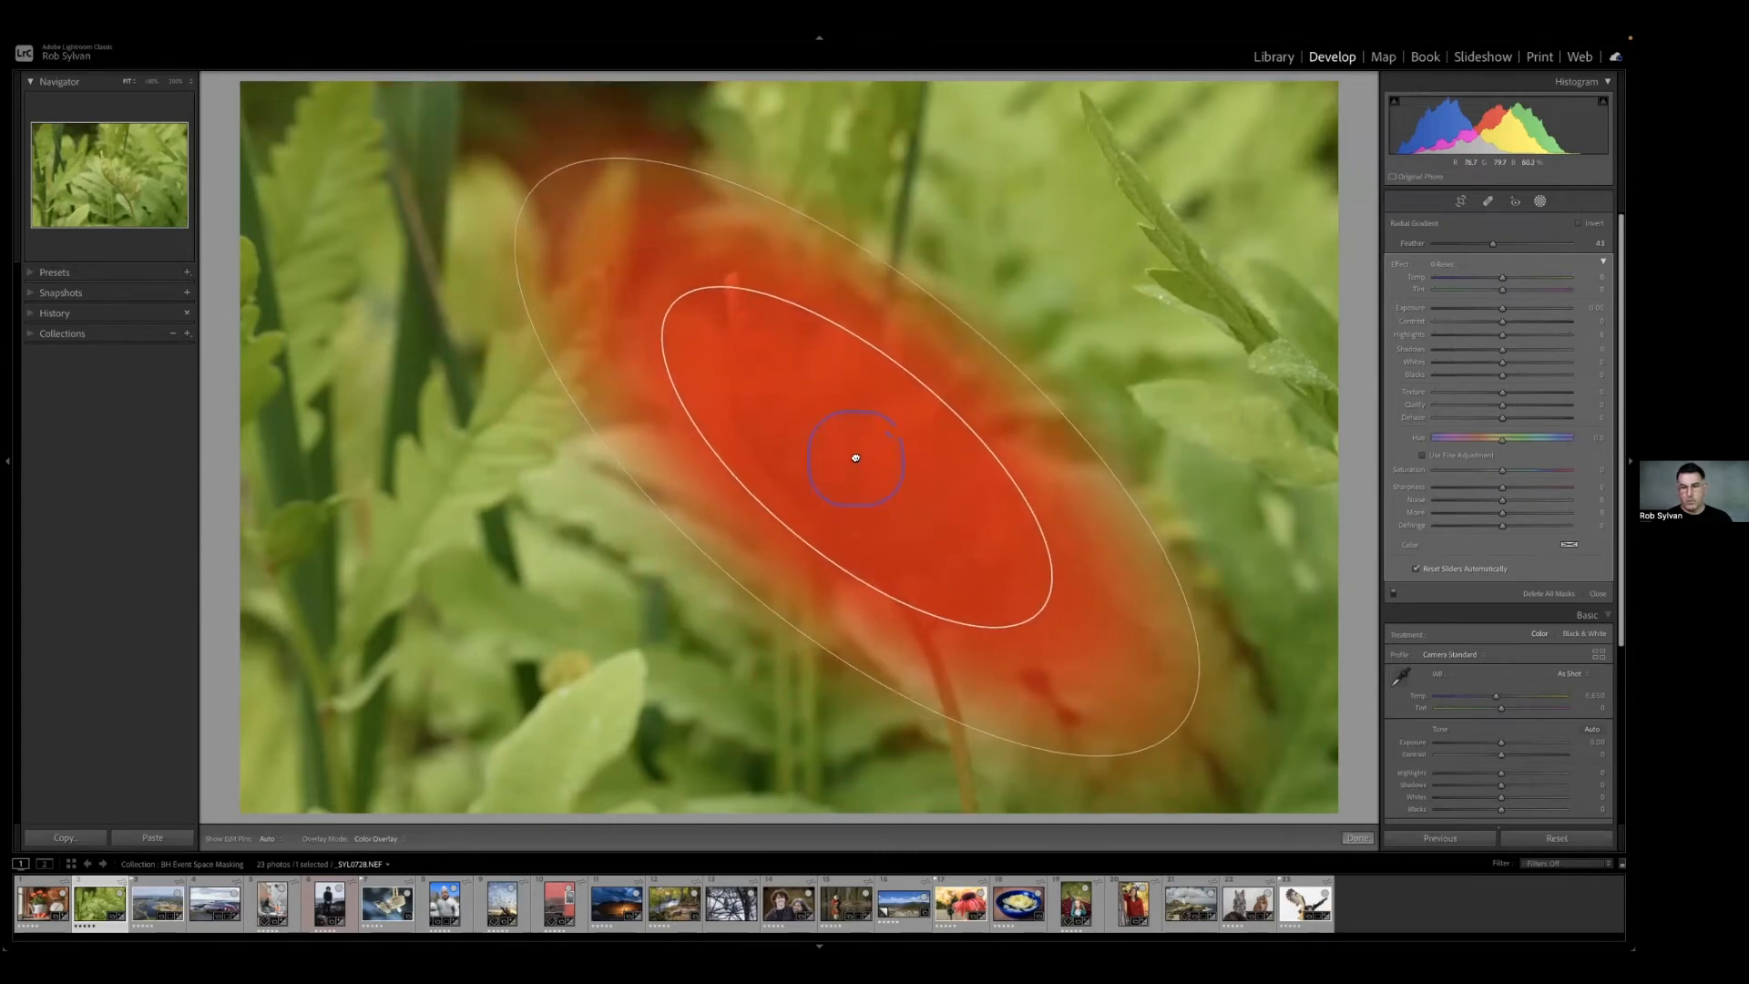
drag(1181, 726, 1157, 749)
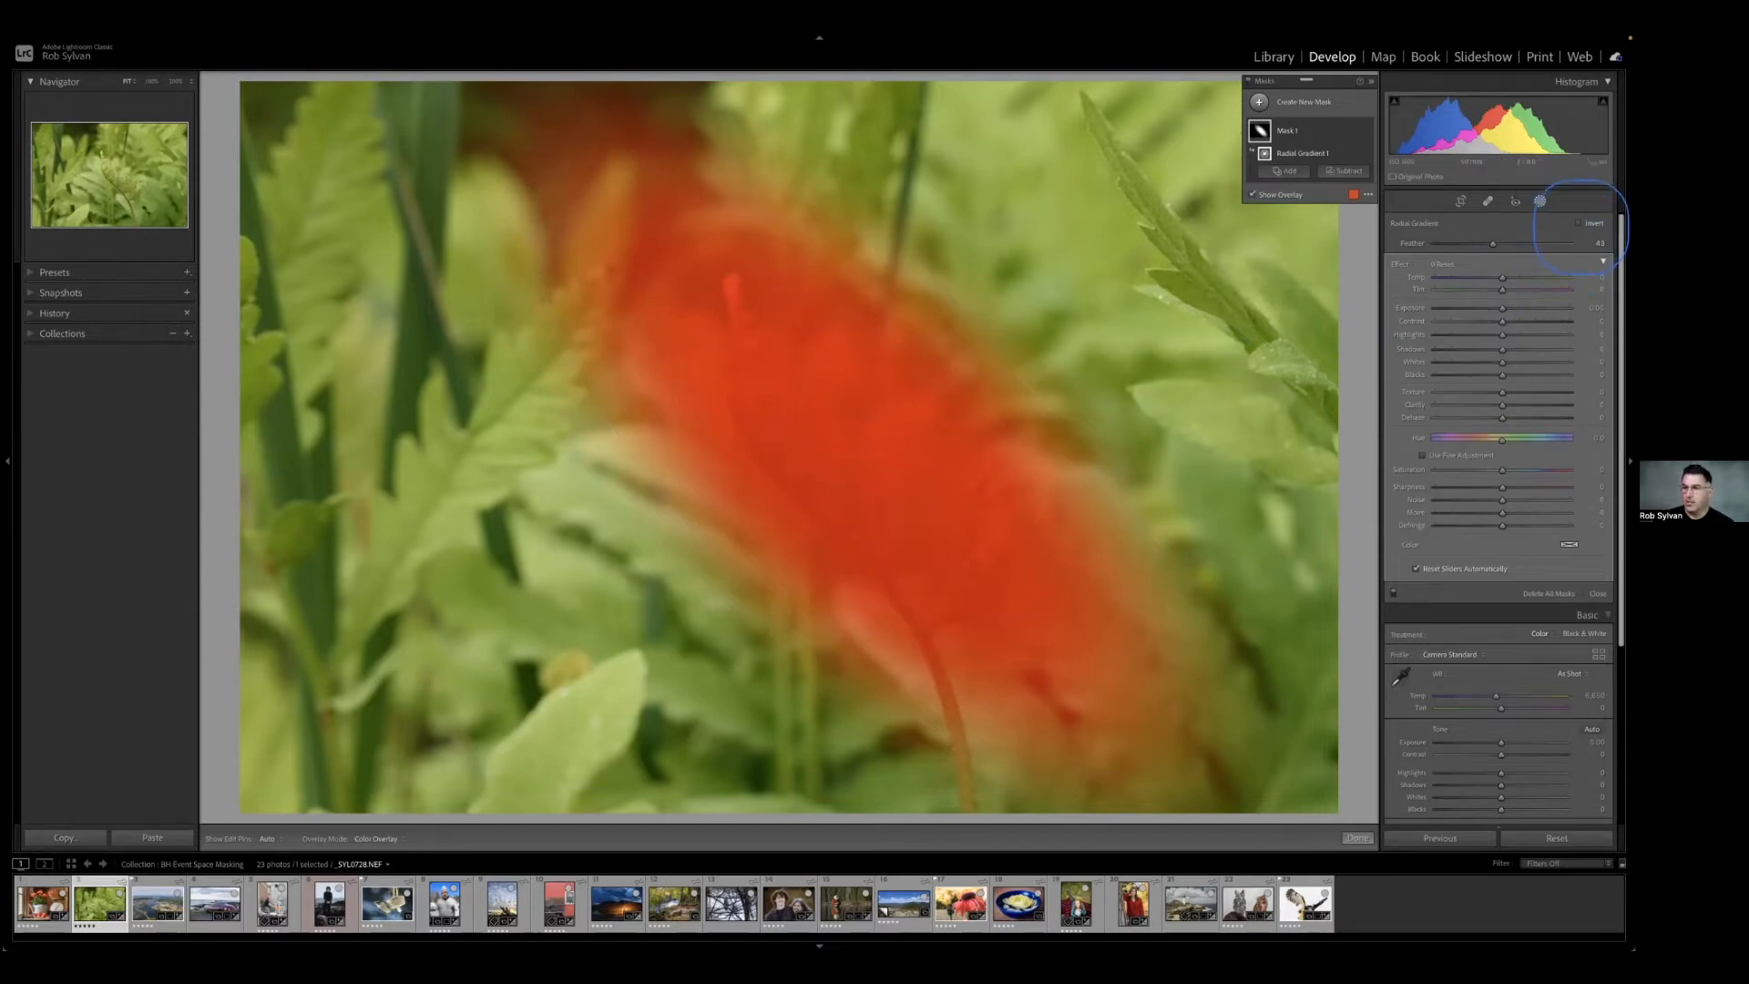
click(1578, 223)
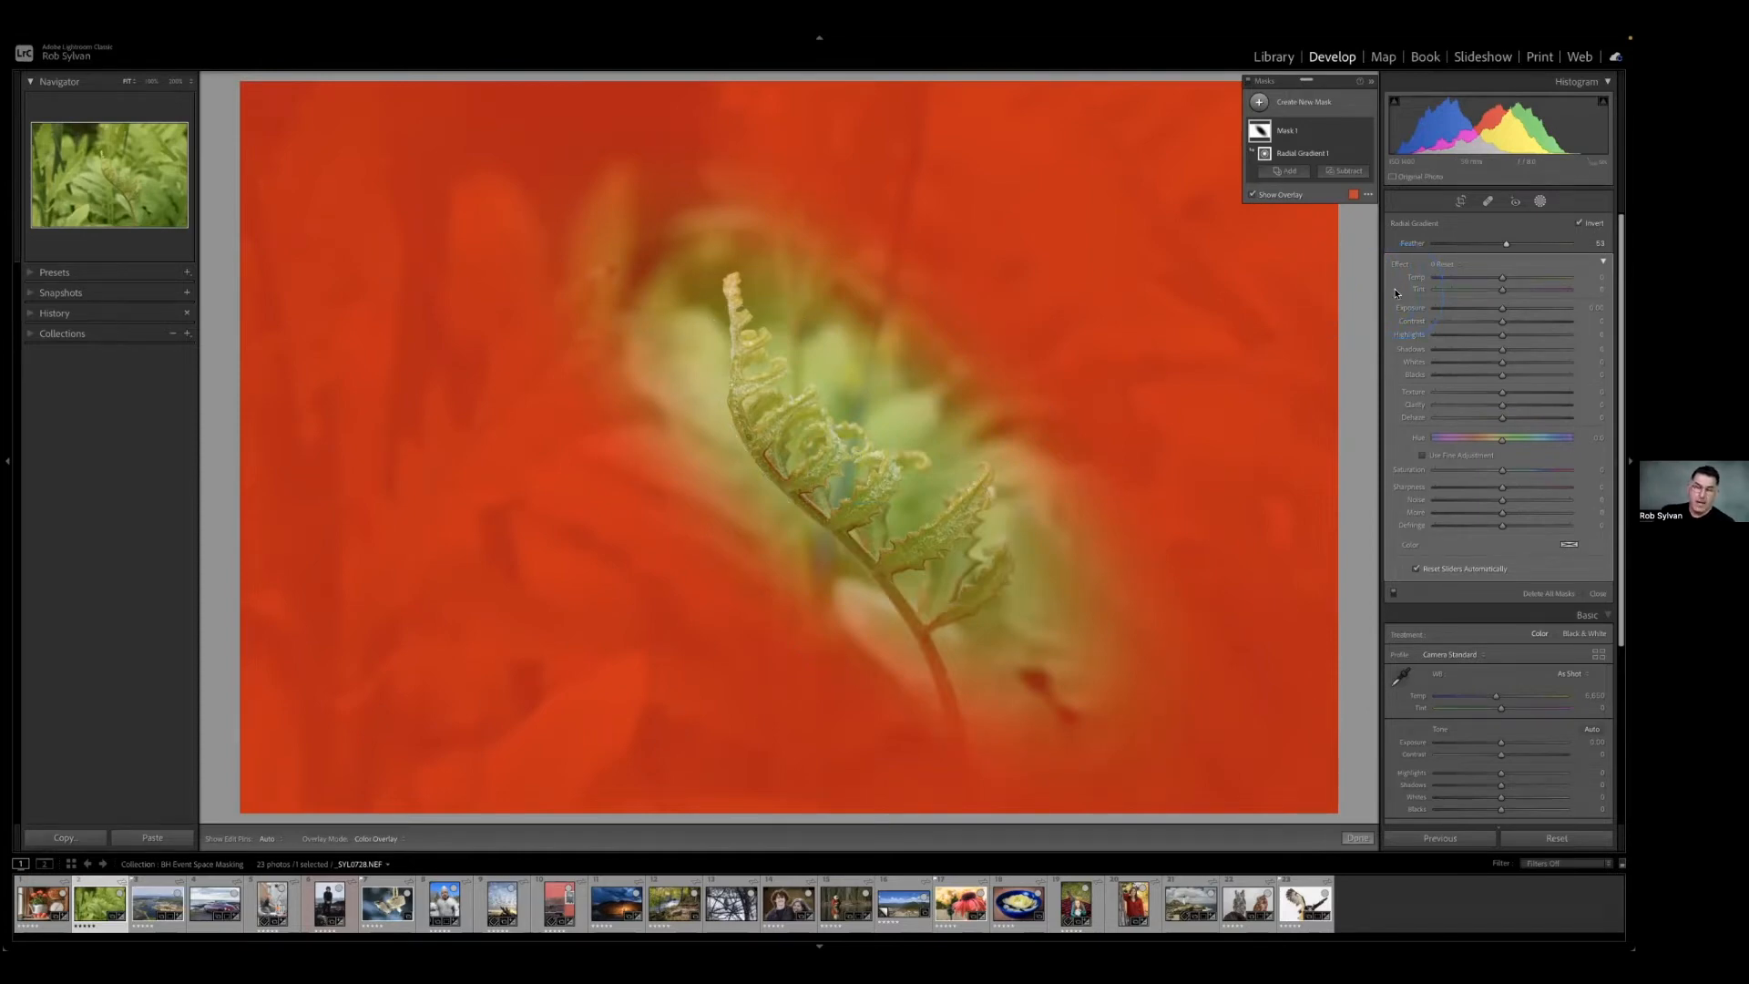
Set Show Pins and Tools to Always, and lower the radial gradient's feather to enlarge its inner ellipse.
click(1370, 195)
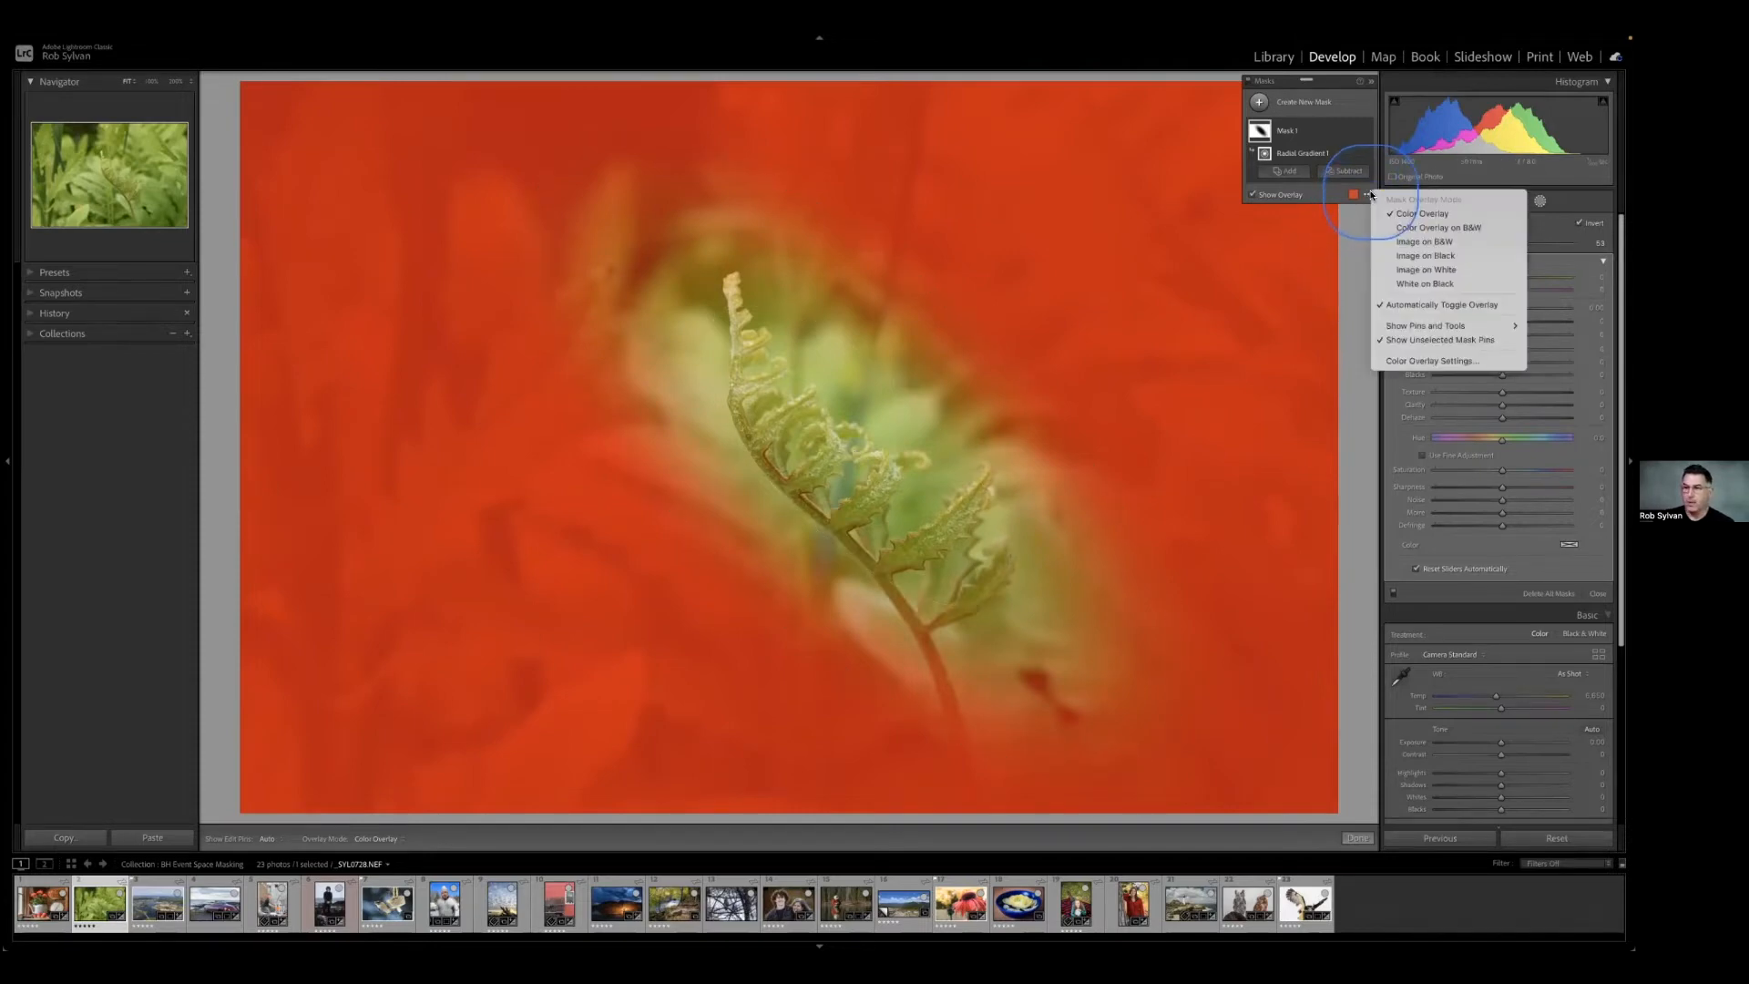
mouse_move(1499, 325)
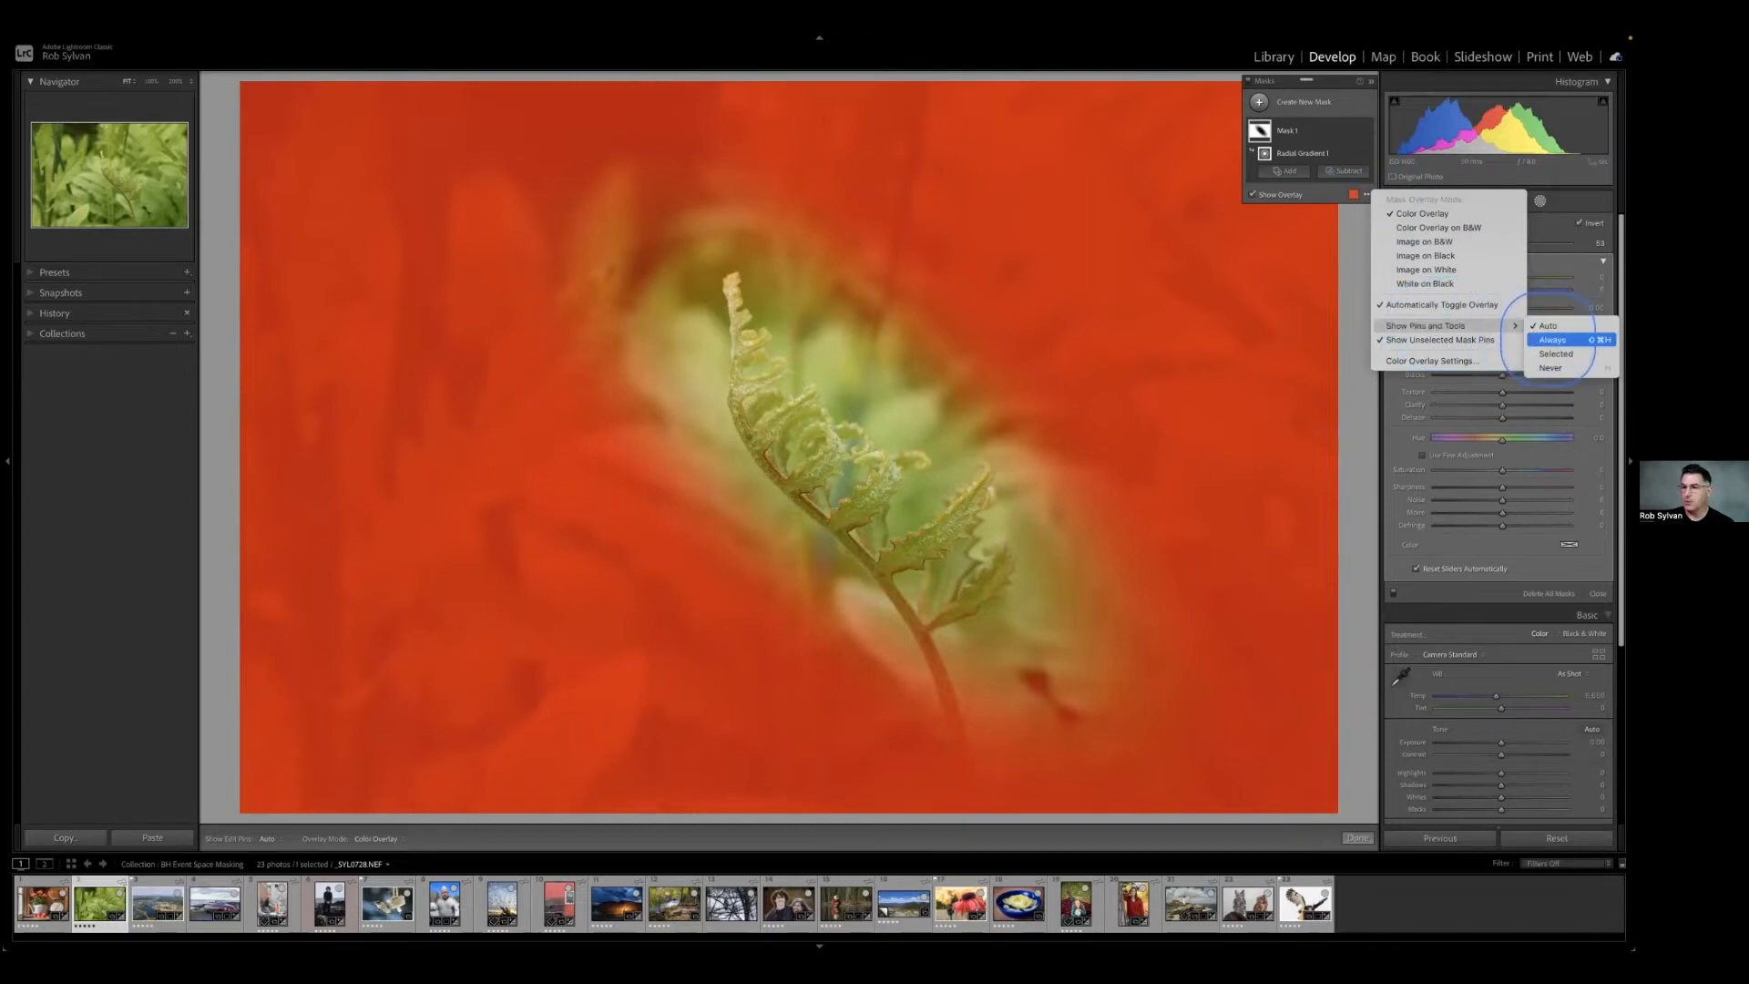
click(1553, 339)
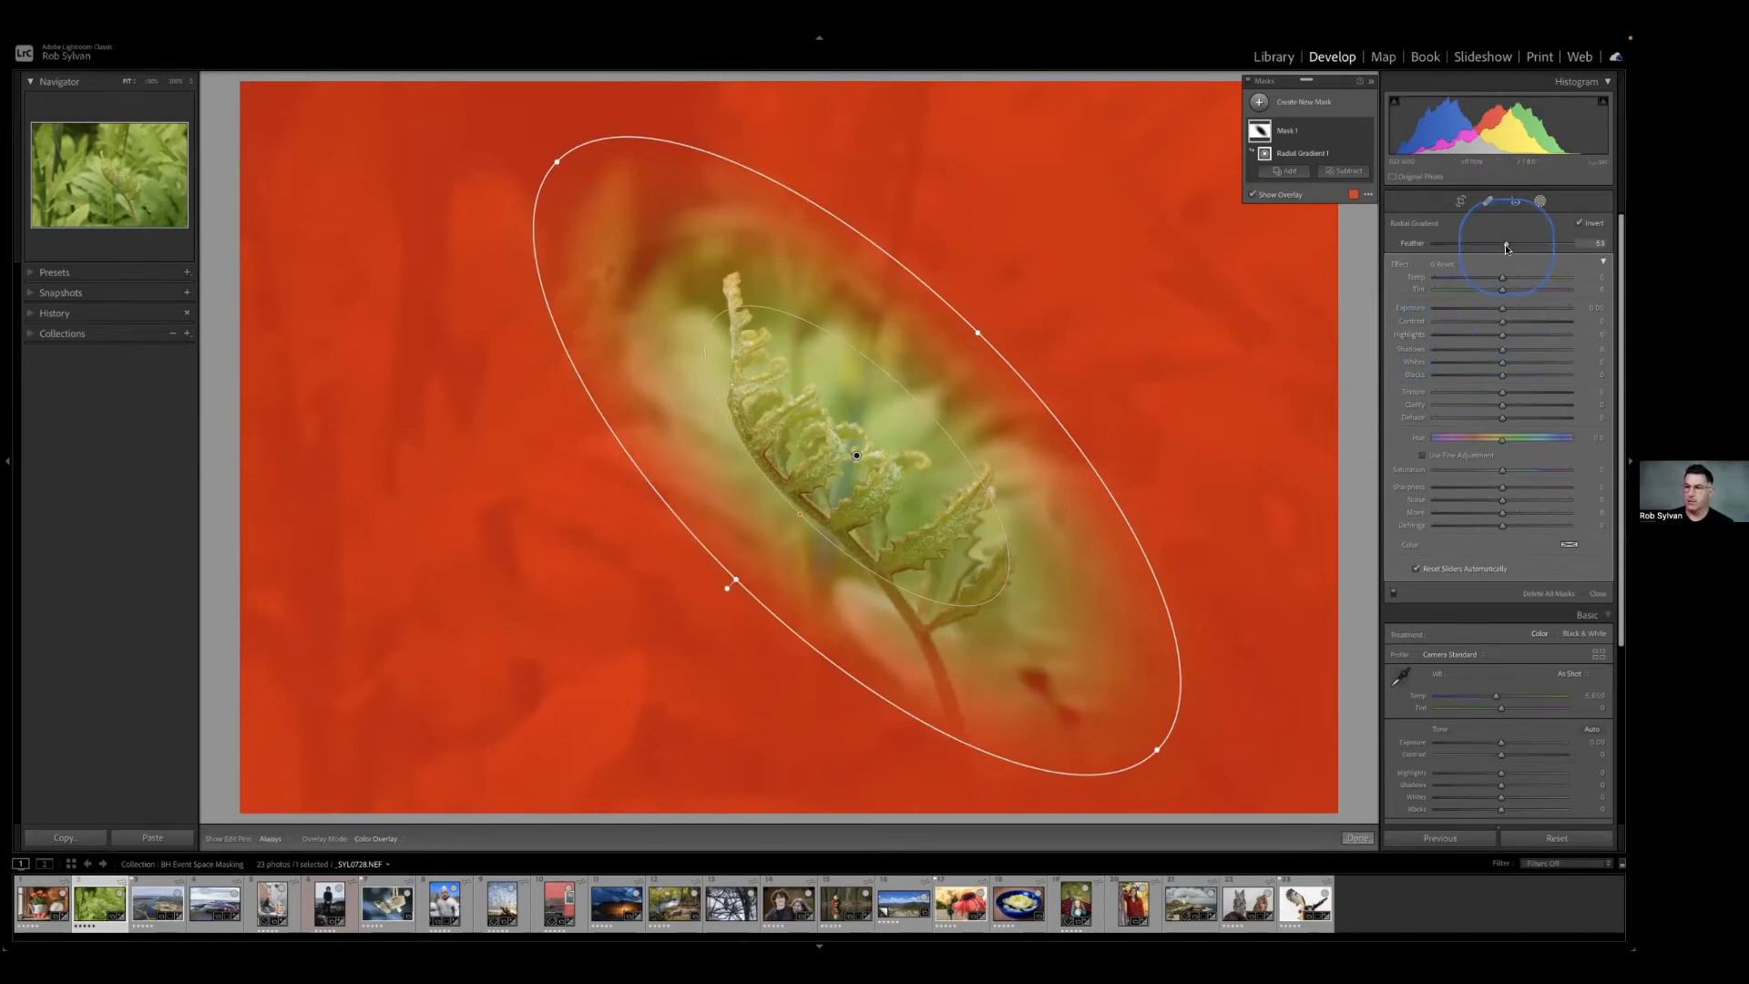
mouse_move(1506, 248)
mouse_down()
mouse_move(1478, 248)
mouse_move(1497, 247)
mouse_up()
drag(1508, 243, 1484, 248)
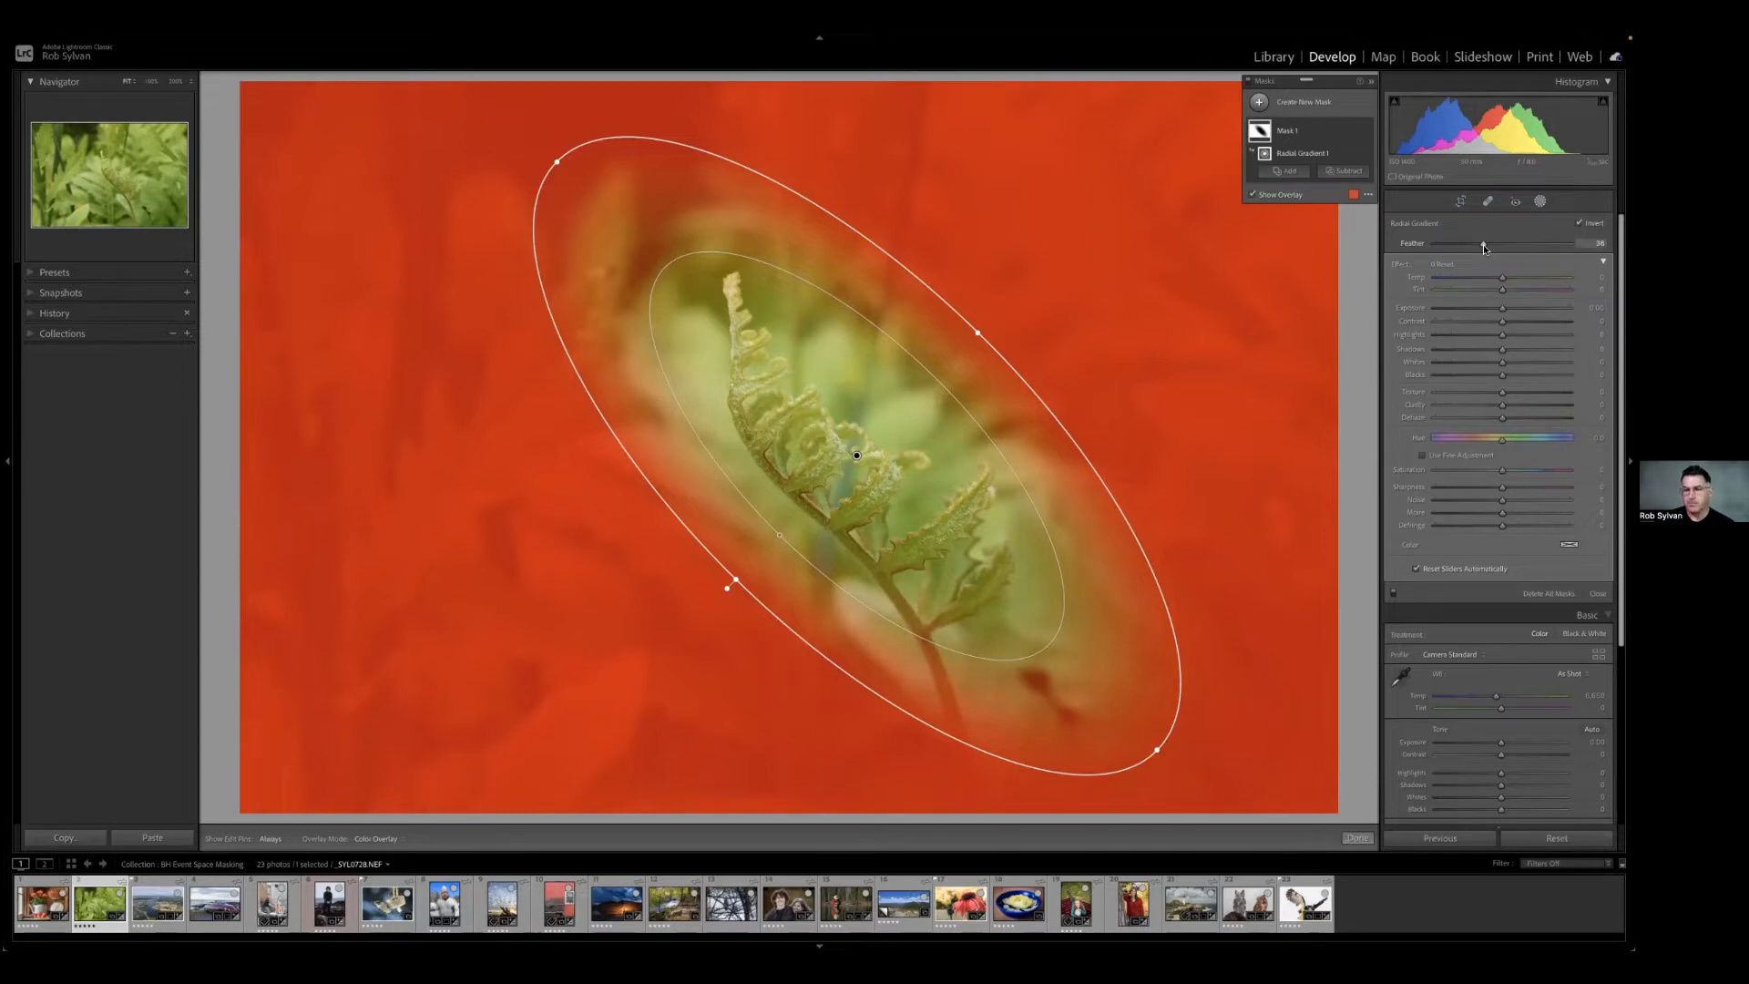
Return Show Pins and Tools to Auto, and toggle the on-image gradient controls off and back on.
click(1368, 194)
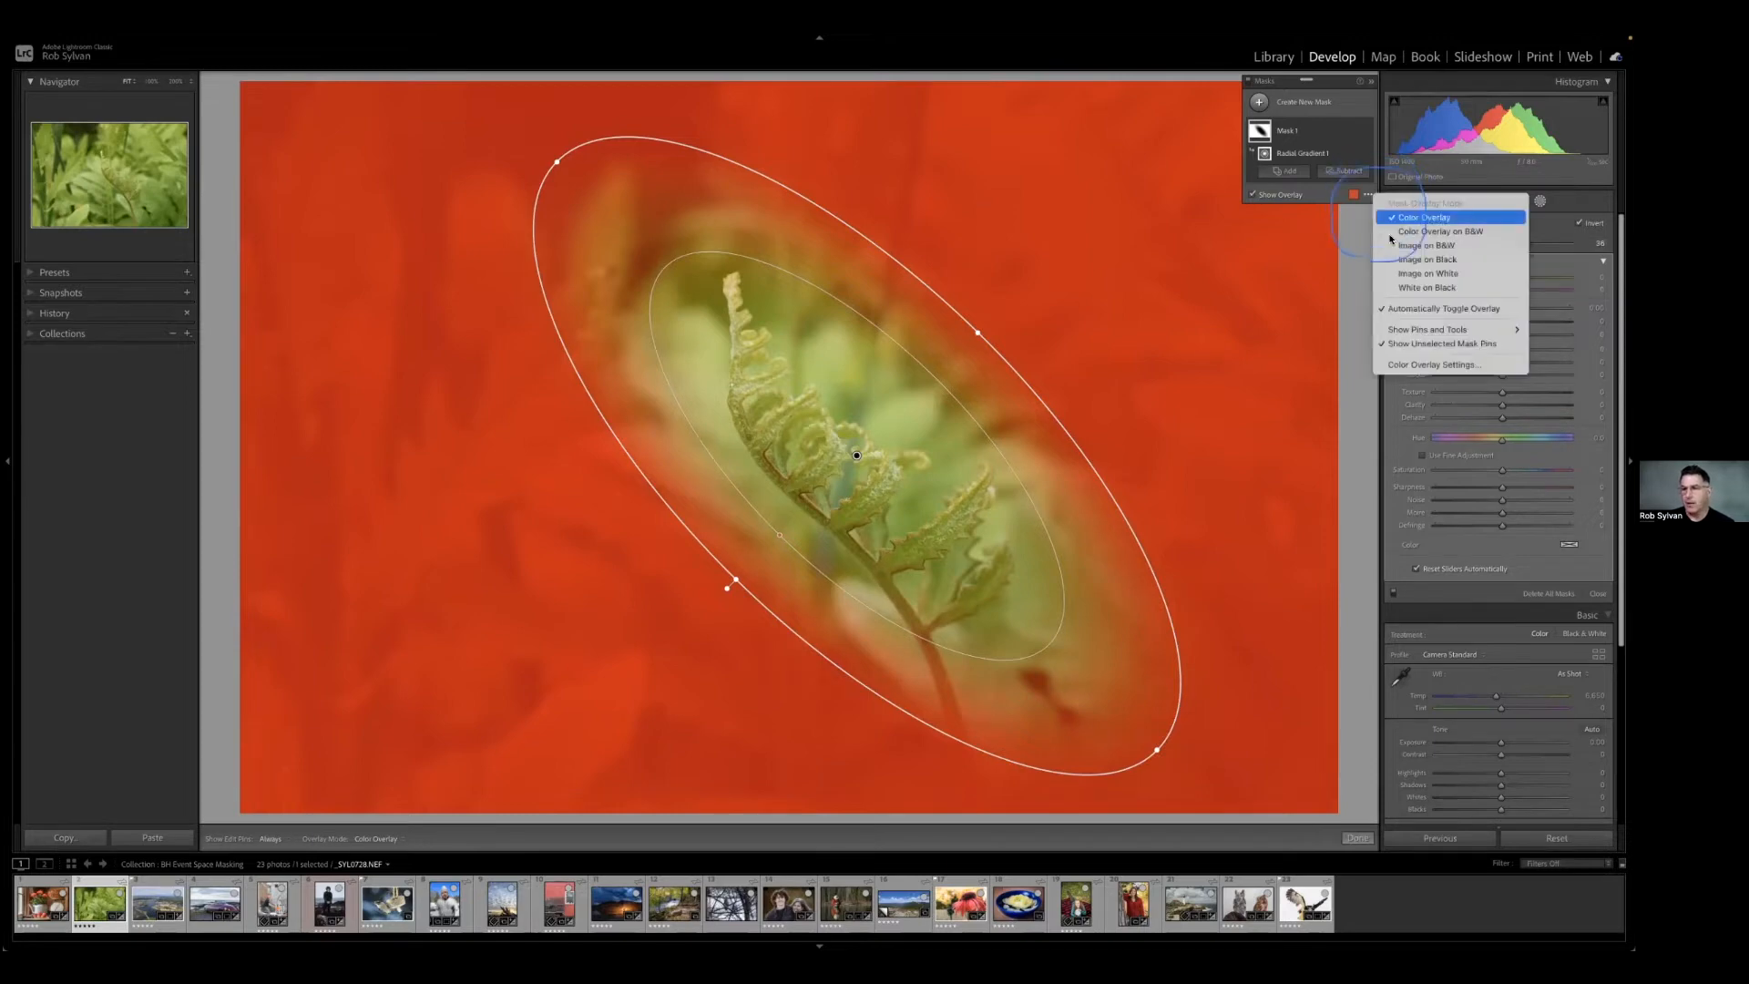
mouse_move(1448, 328)
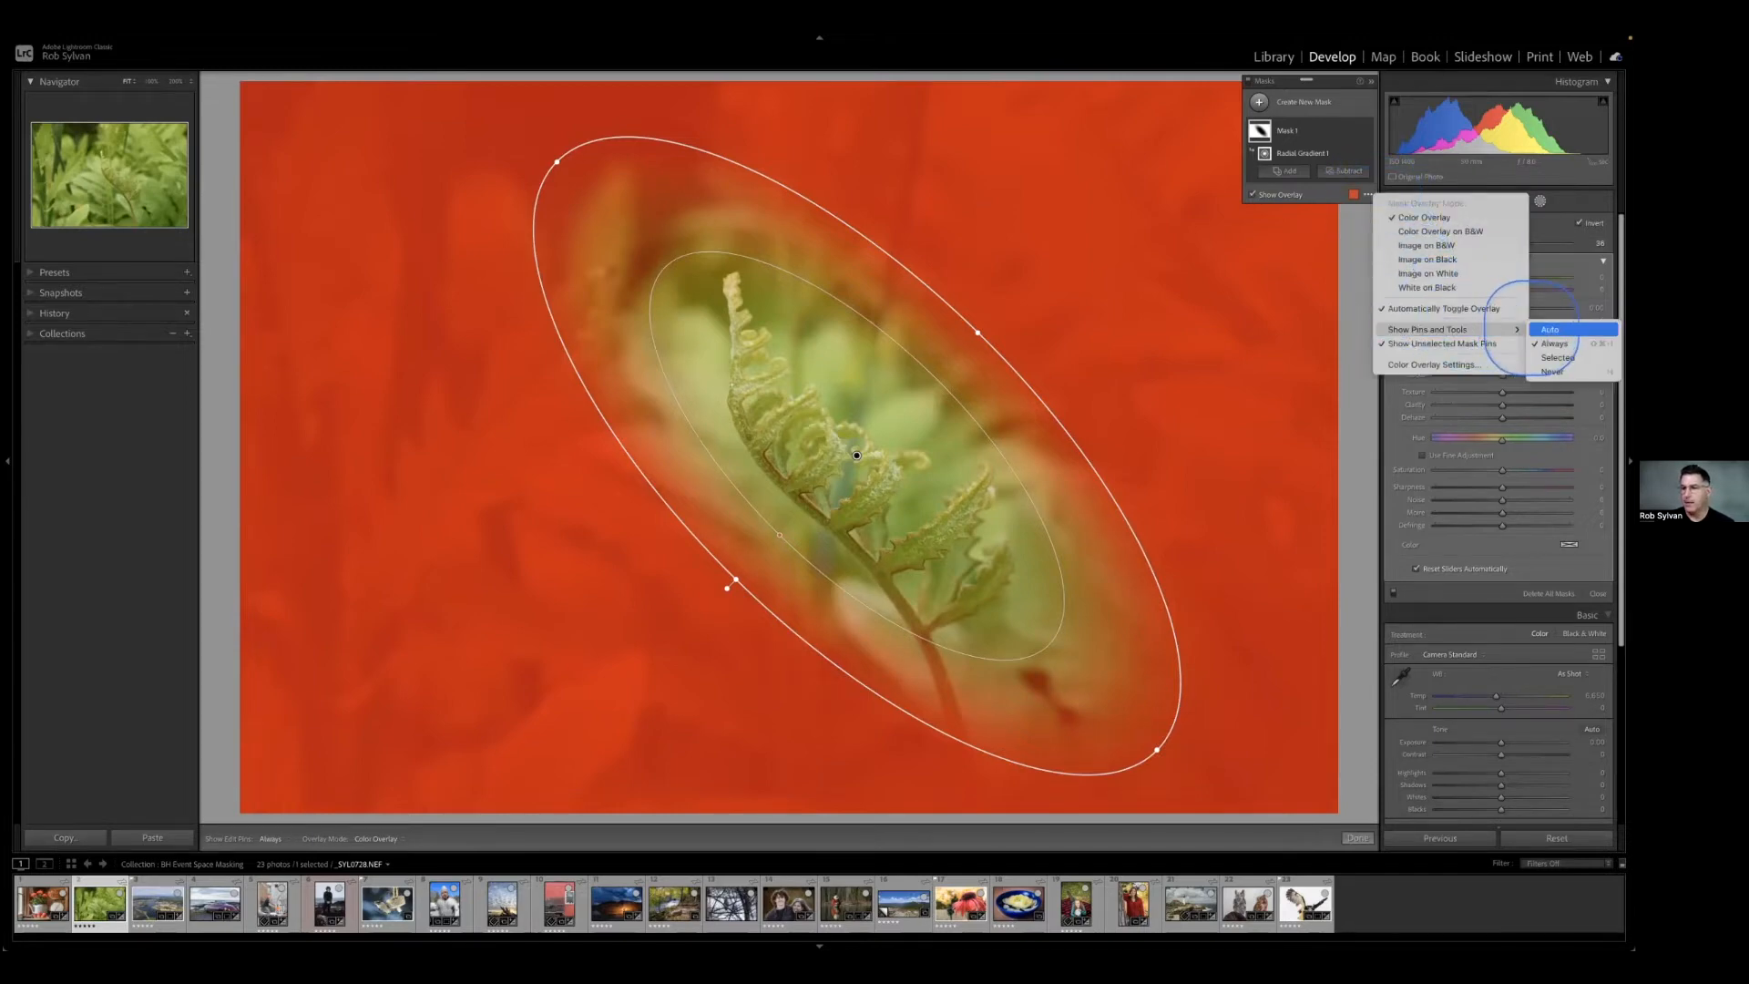
click(1553, 330)
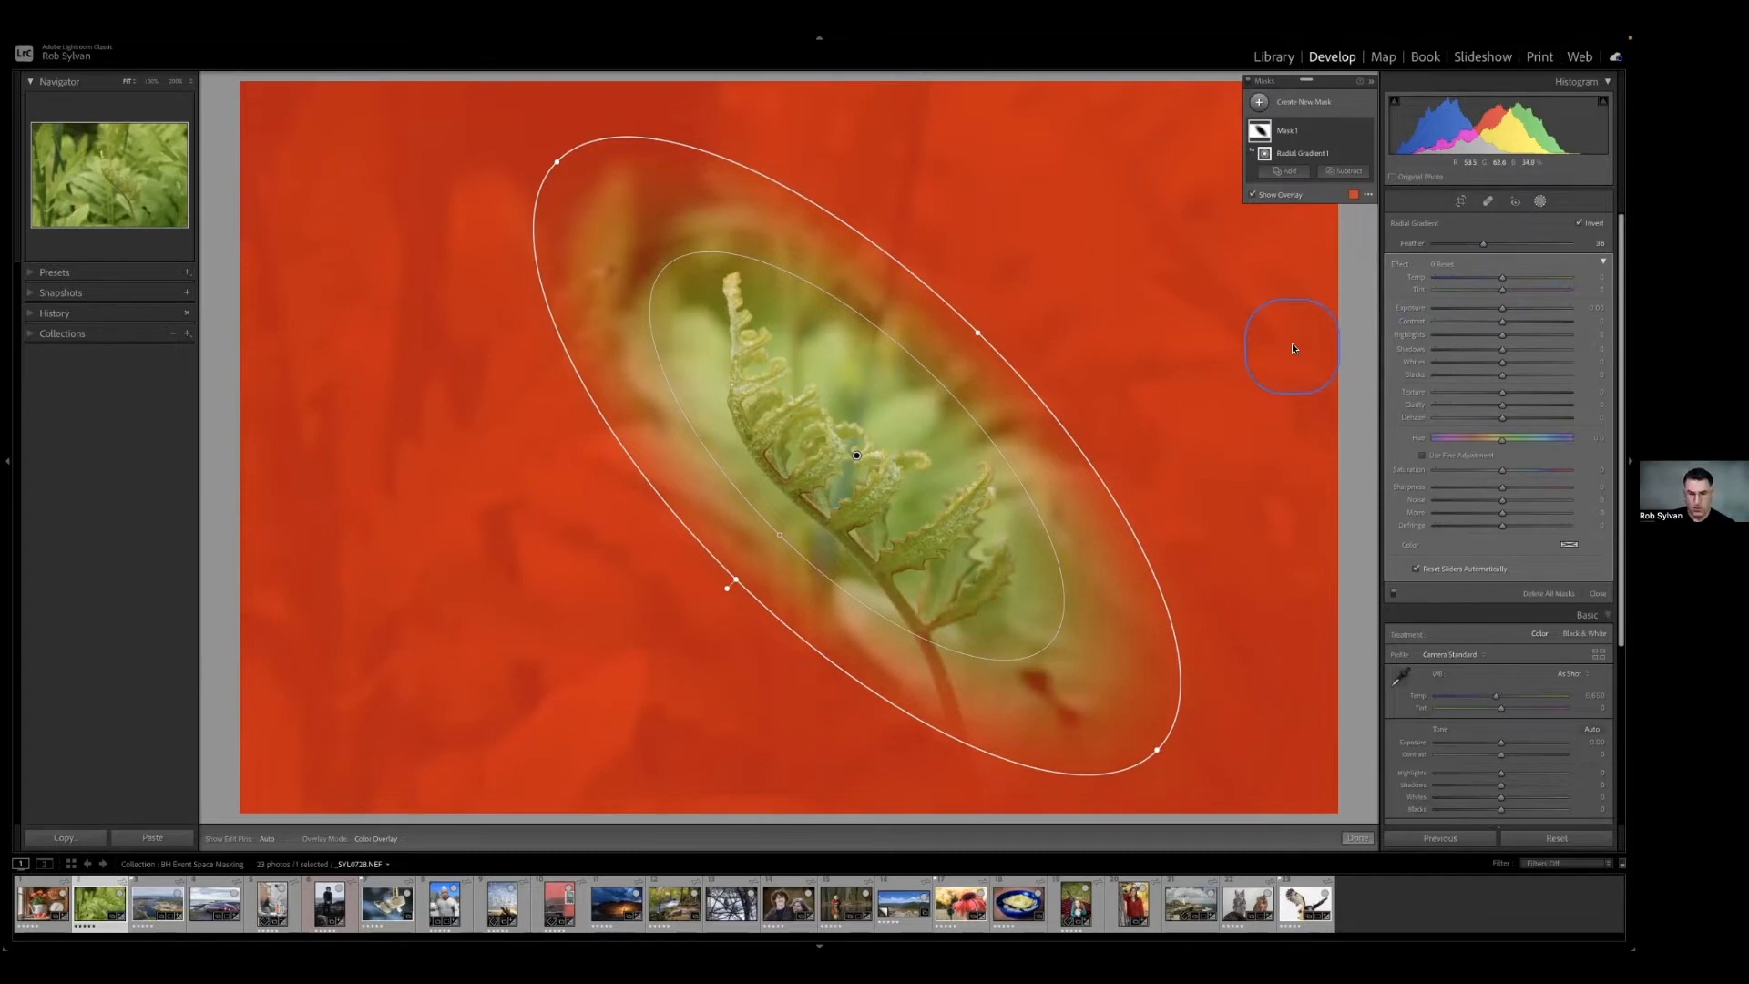
key(h)
key(h)
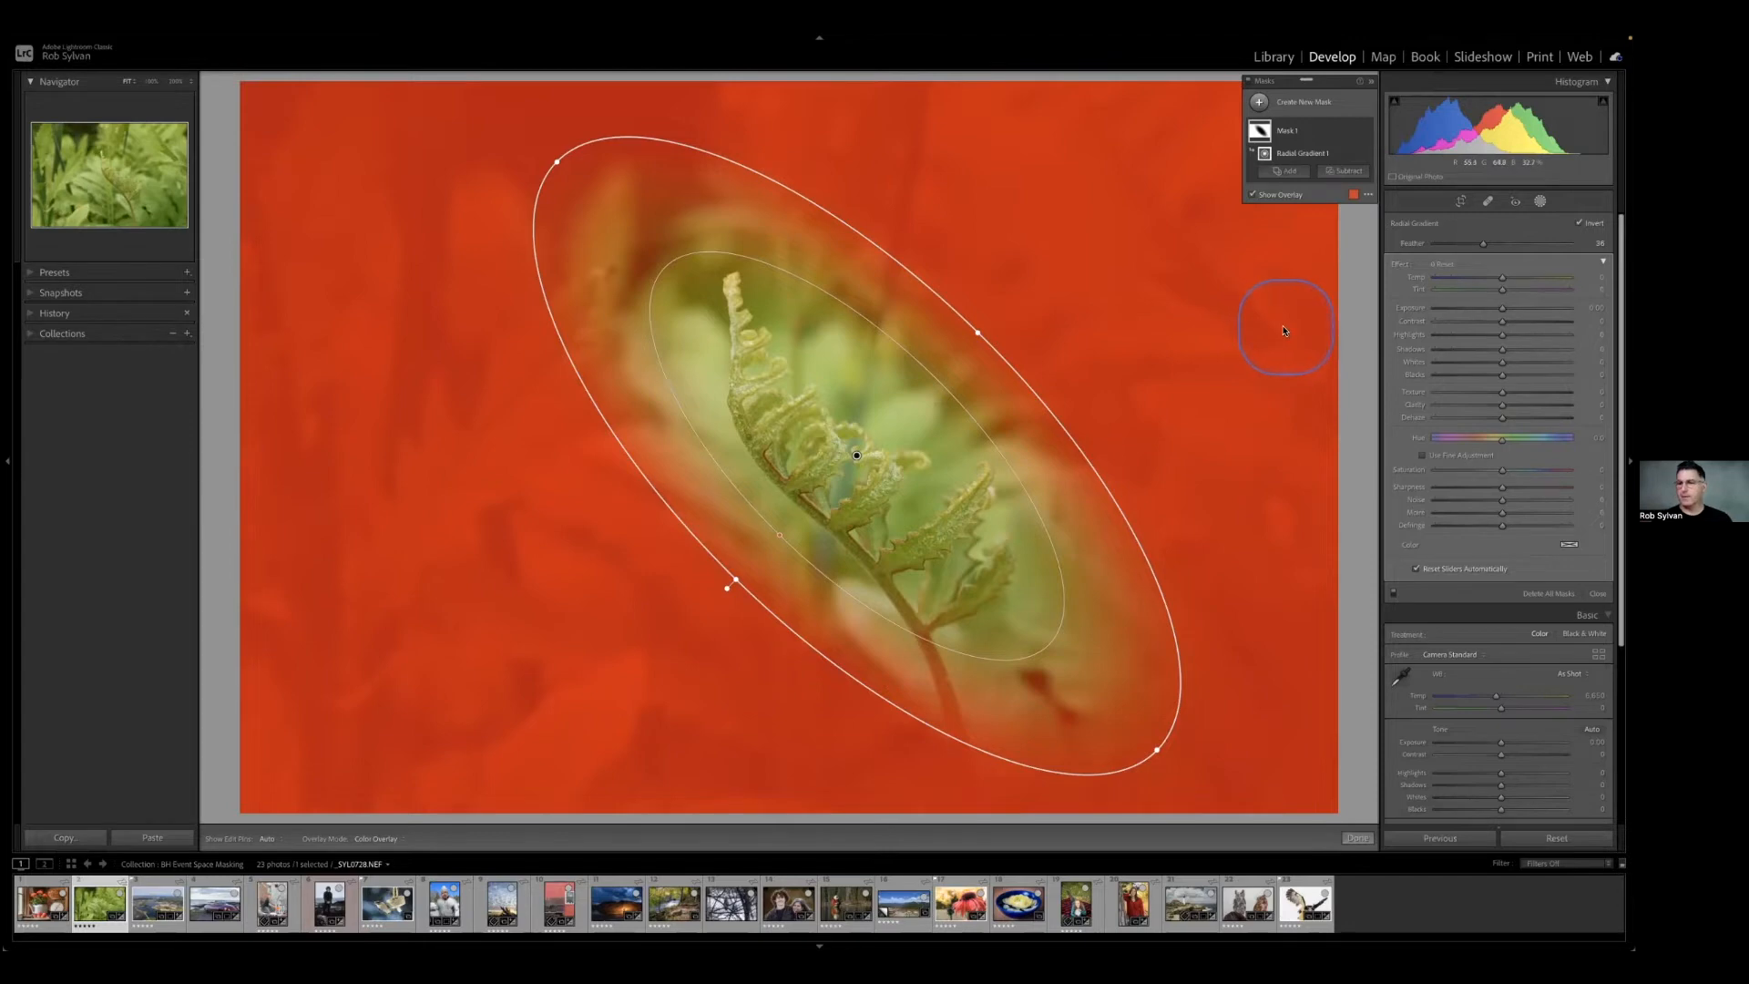
Lower the inverted mask's exposure to about -0.66 to darken the area around the fern.
click(1502, 310)
drag(1502, 310, 1490, 310)
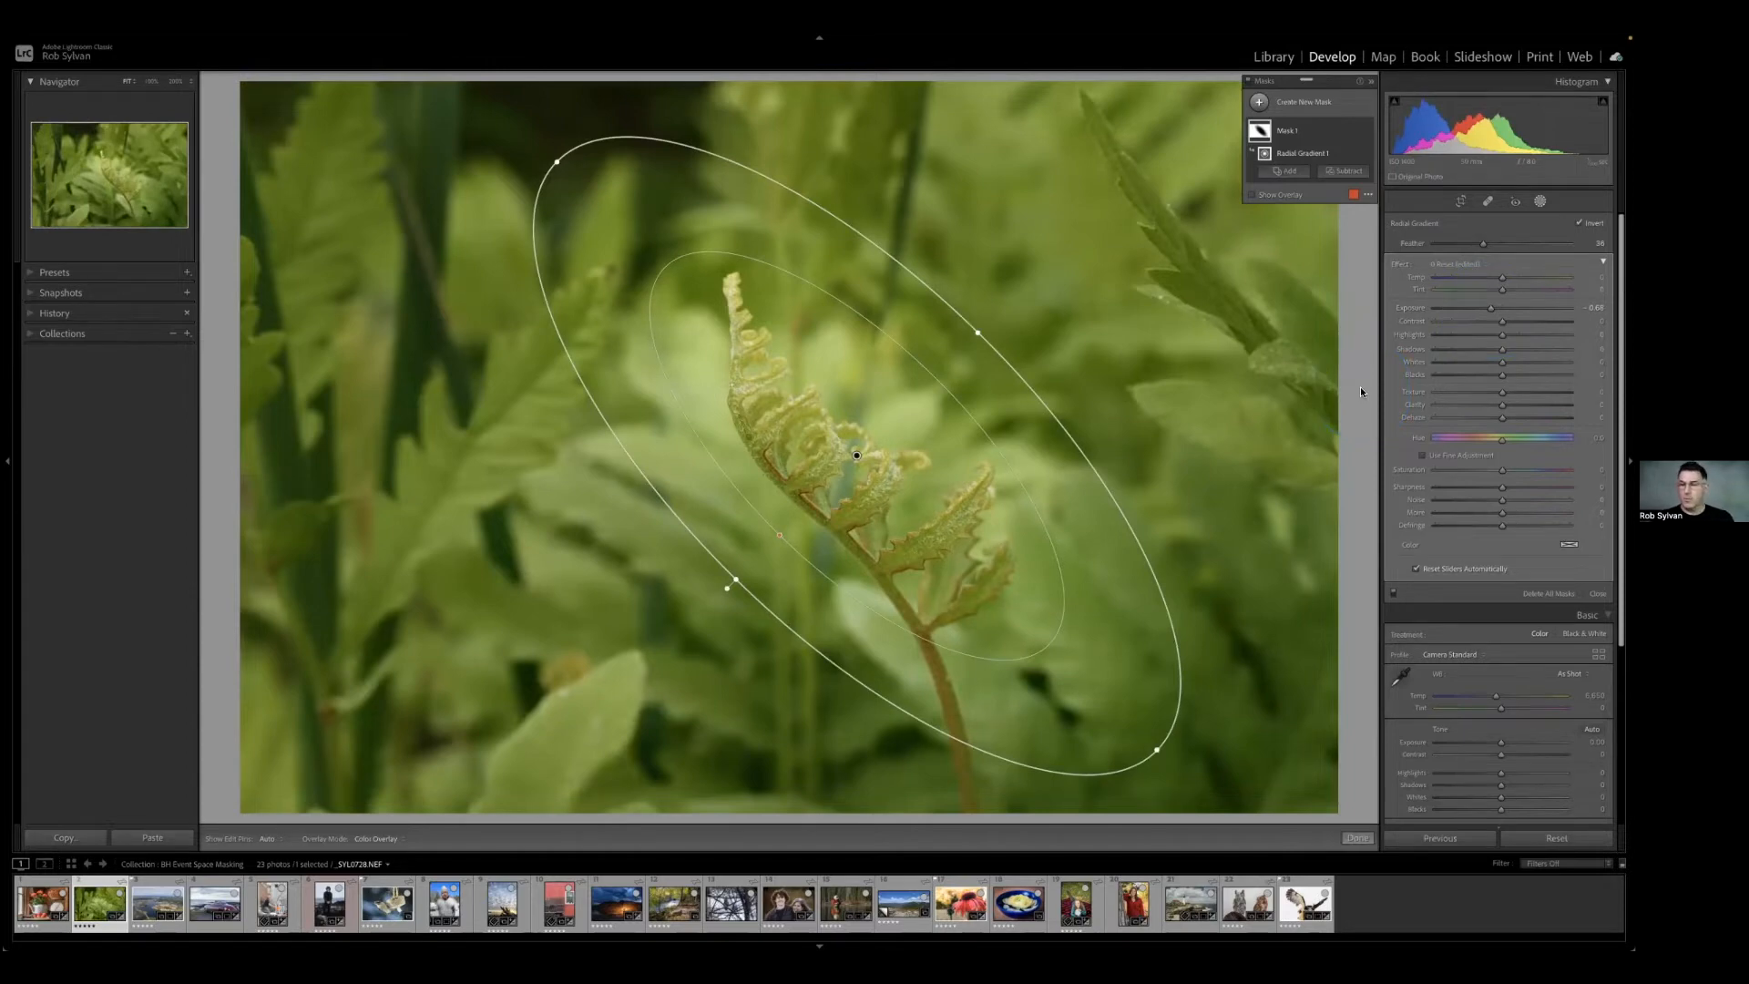
click(1167, 421)
Rename the fern photo's mask as Background.
click(1287, 133)
double_click(1287, 134)
text(Background)
key(Return)
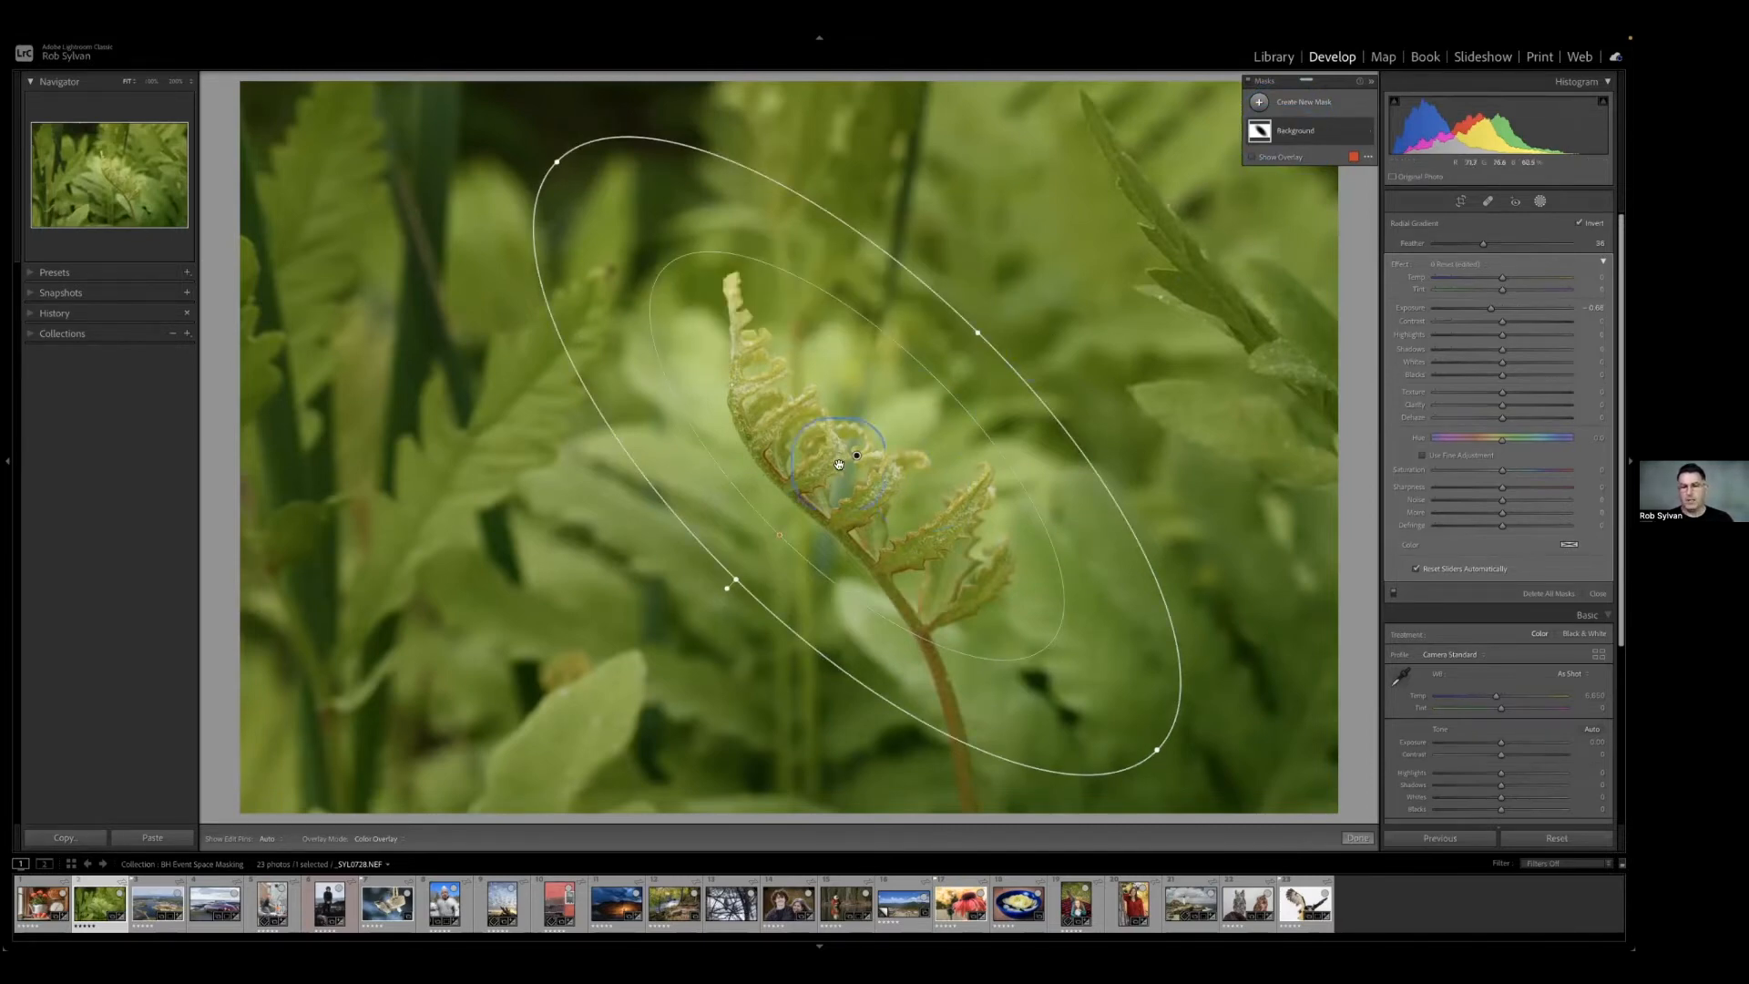
Review the options offered on the radial gradient's pin, and expand the Background mask's component list.
mouse_move(853, 457)
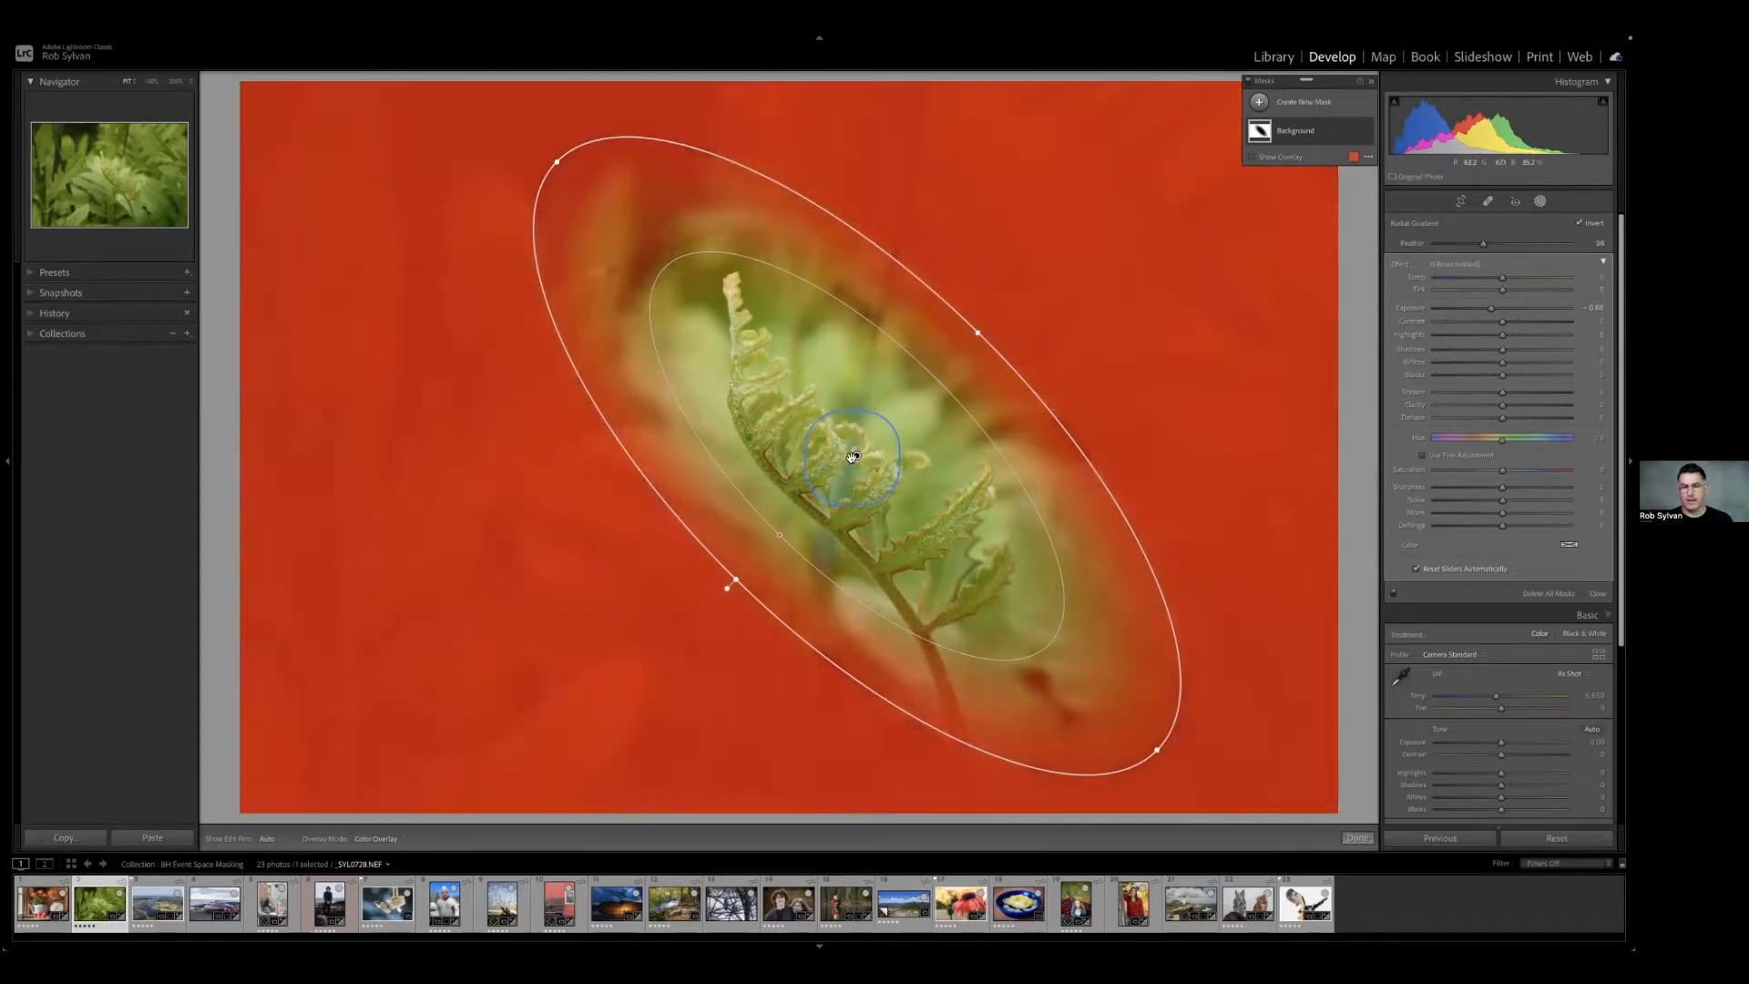
right_click(857, 455)
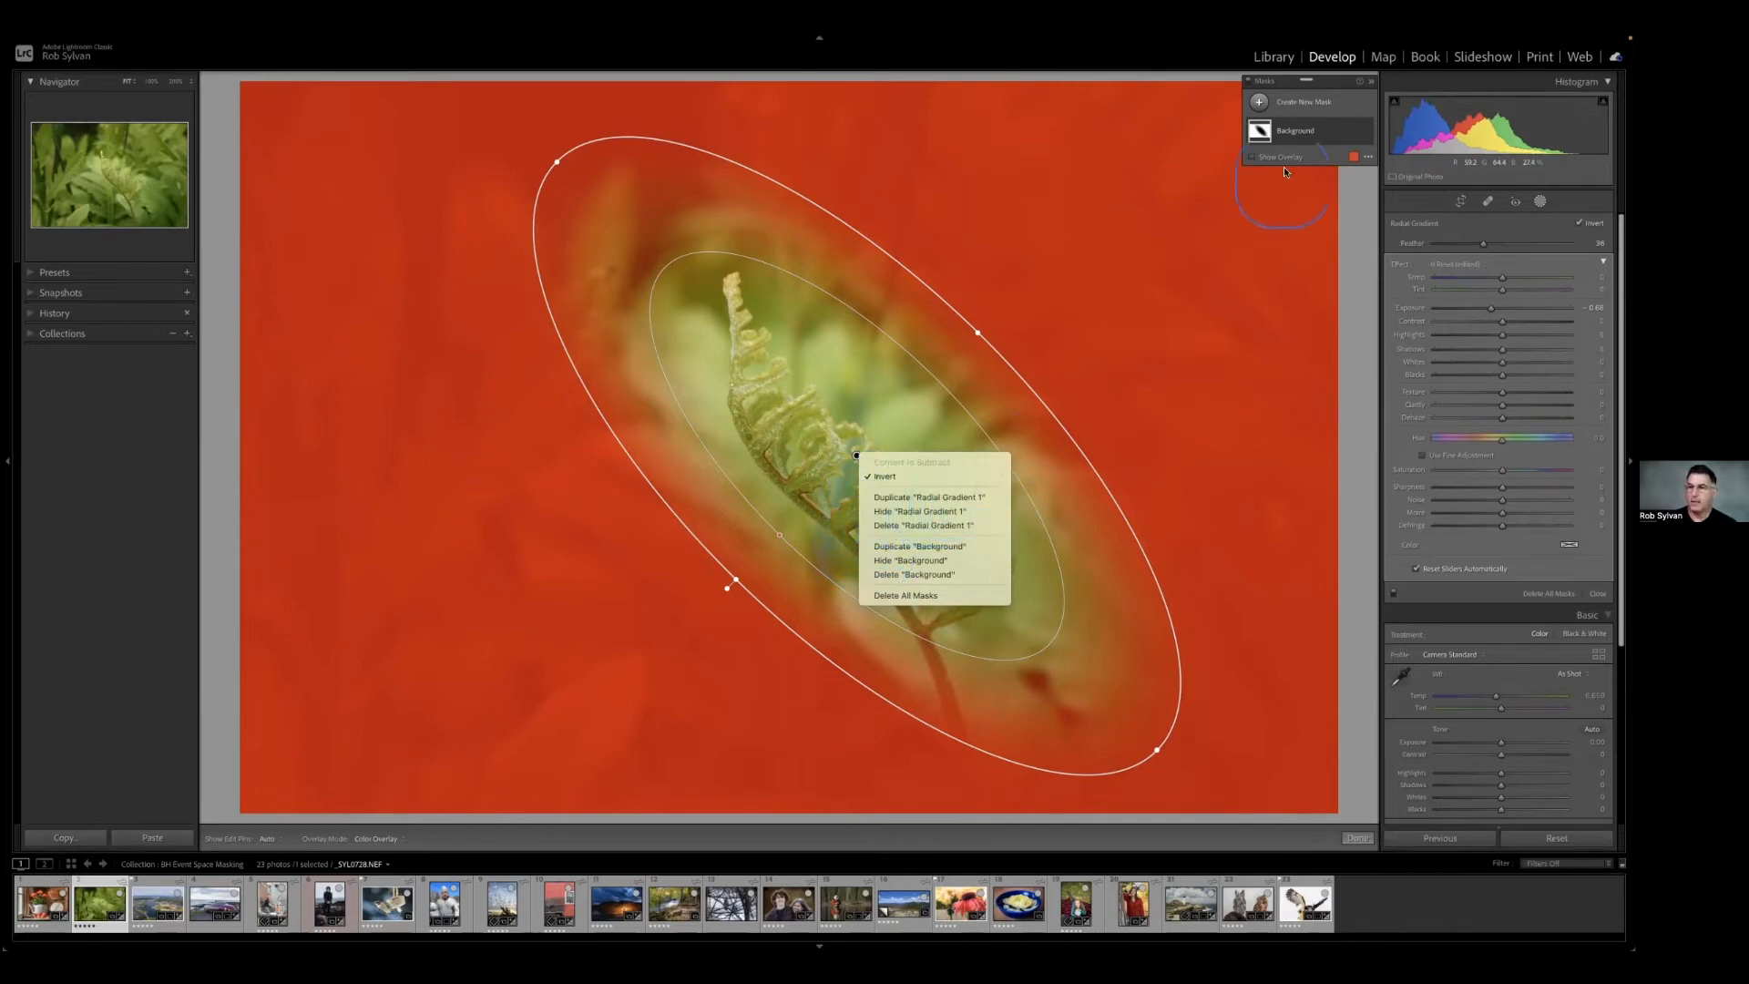
click(1293, 139)
click(1294, 138)
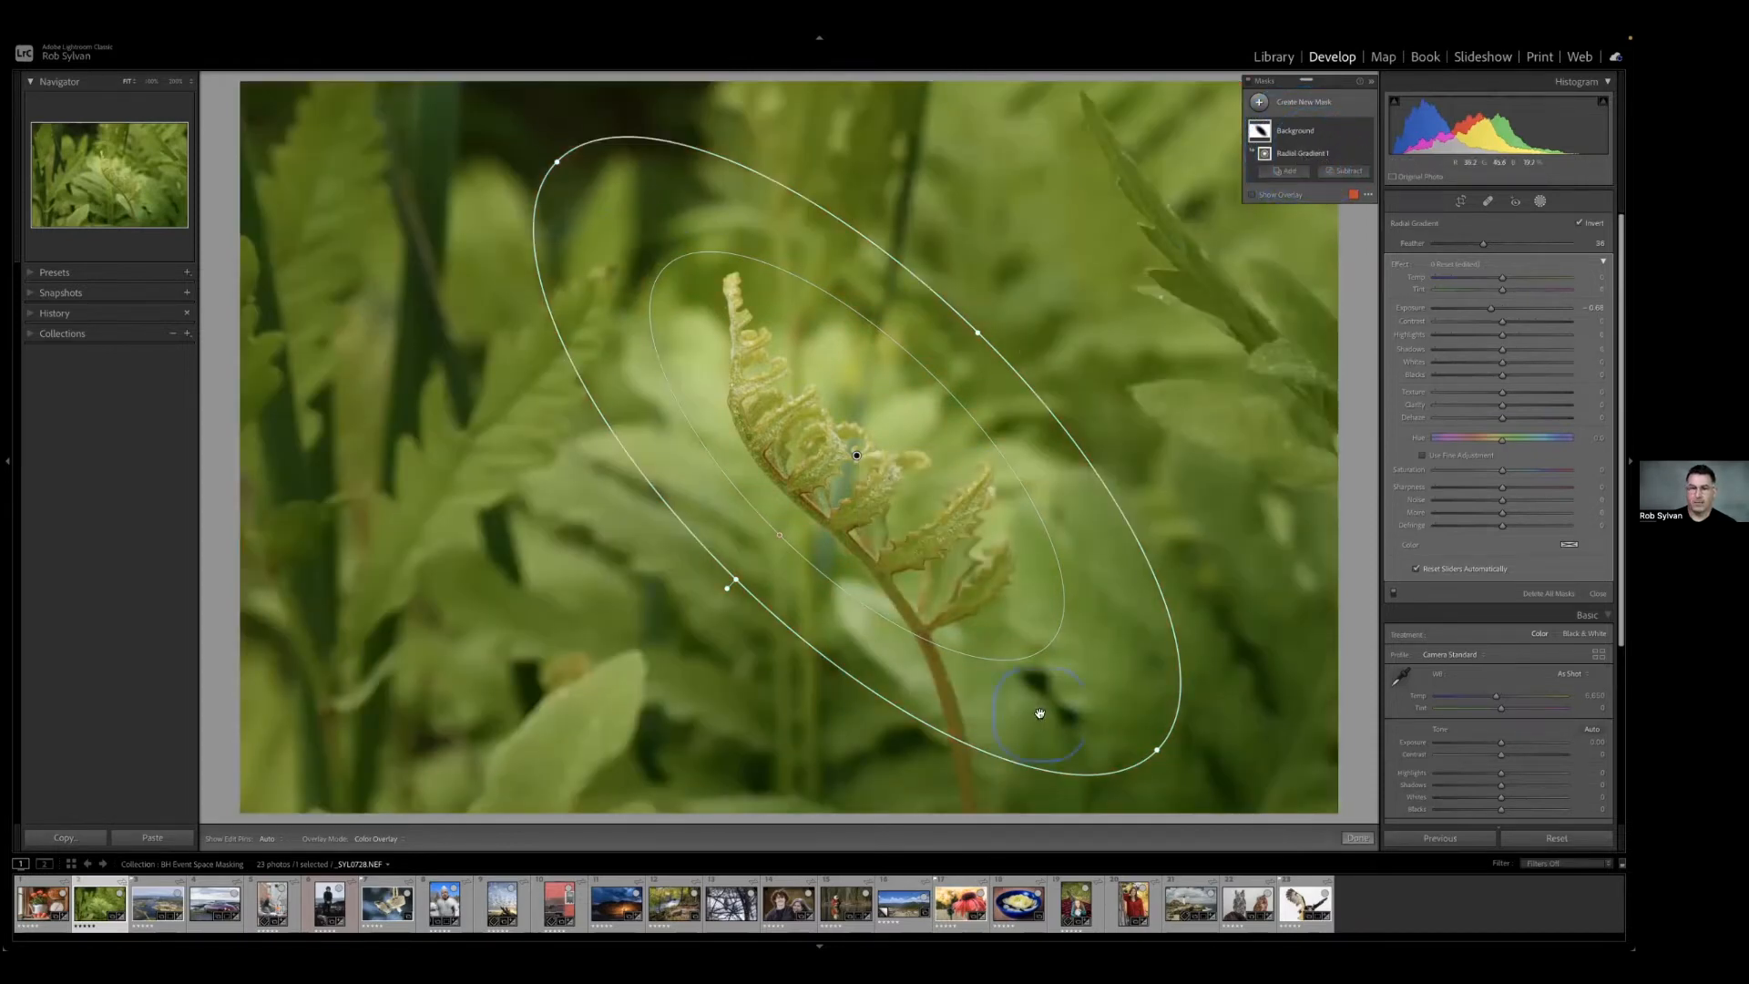
Duplicate the Radial Gradient 1 component within the Background mask, and undo the duplication.
right_click(860, 458)
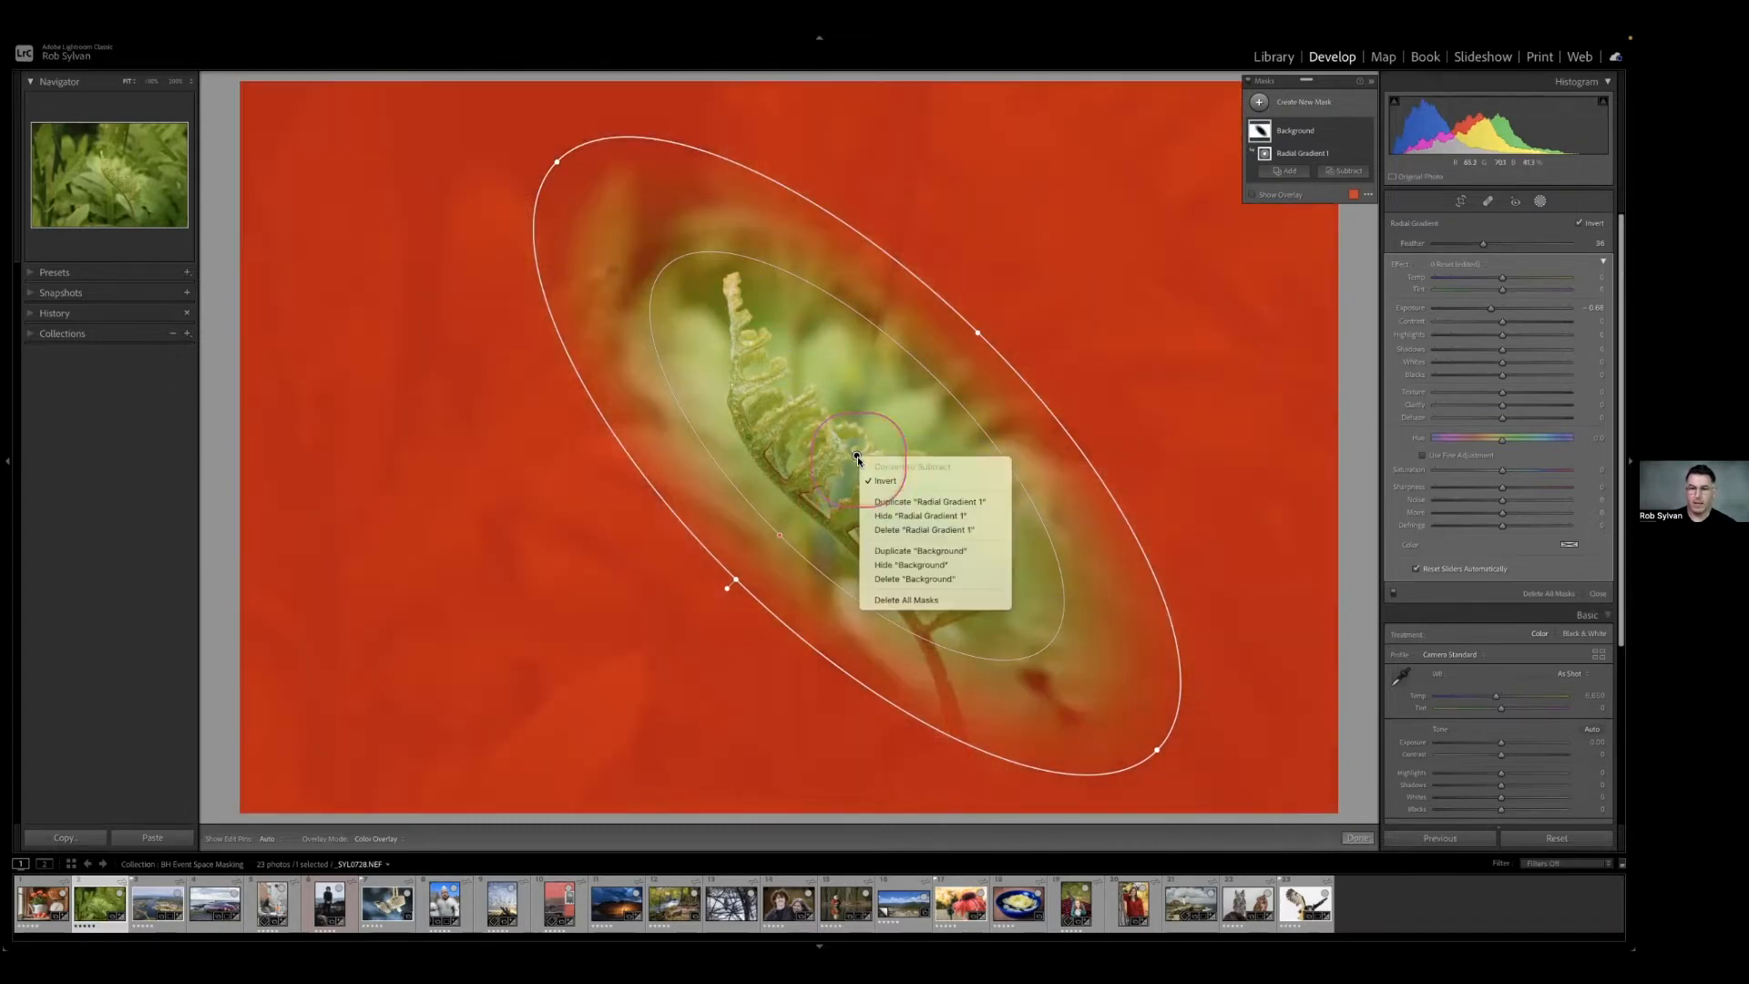
click(893, 503)
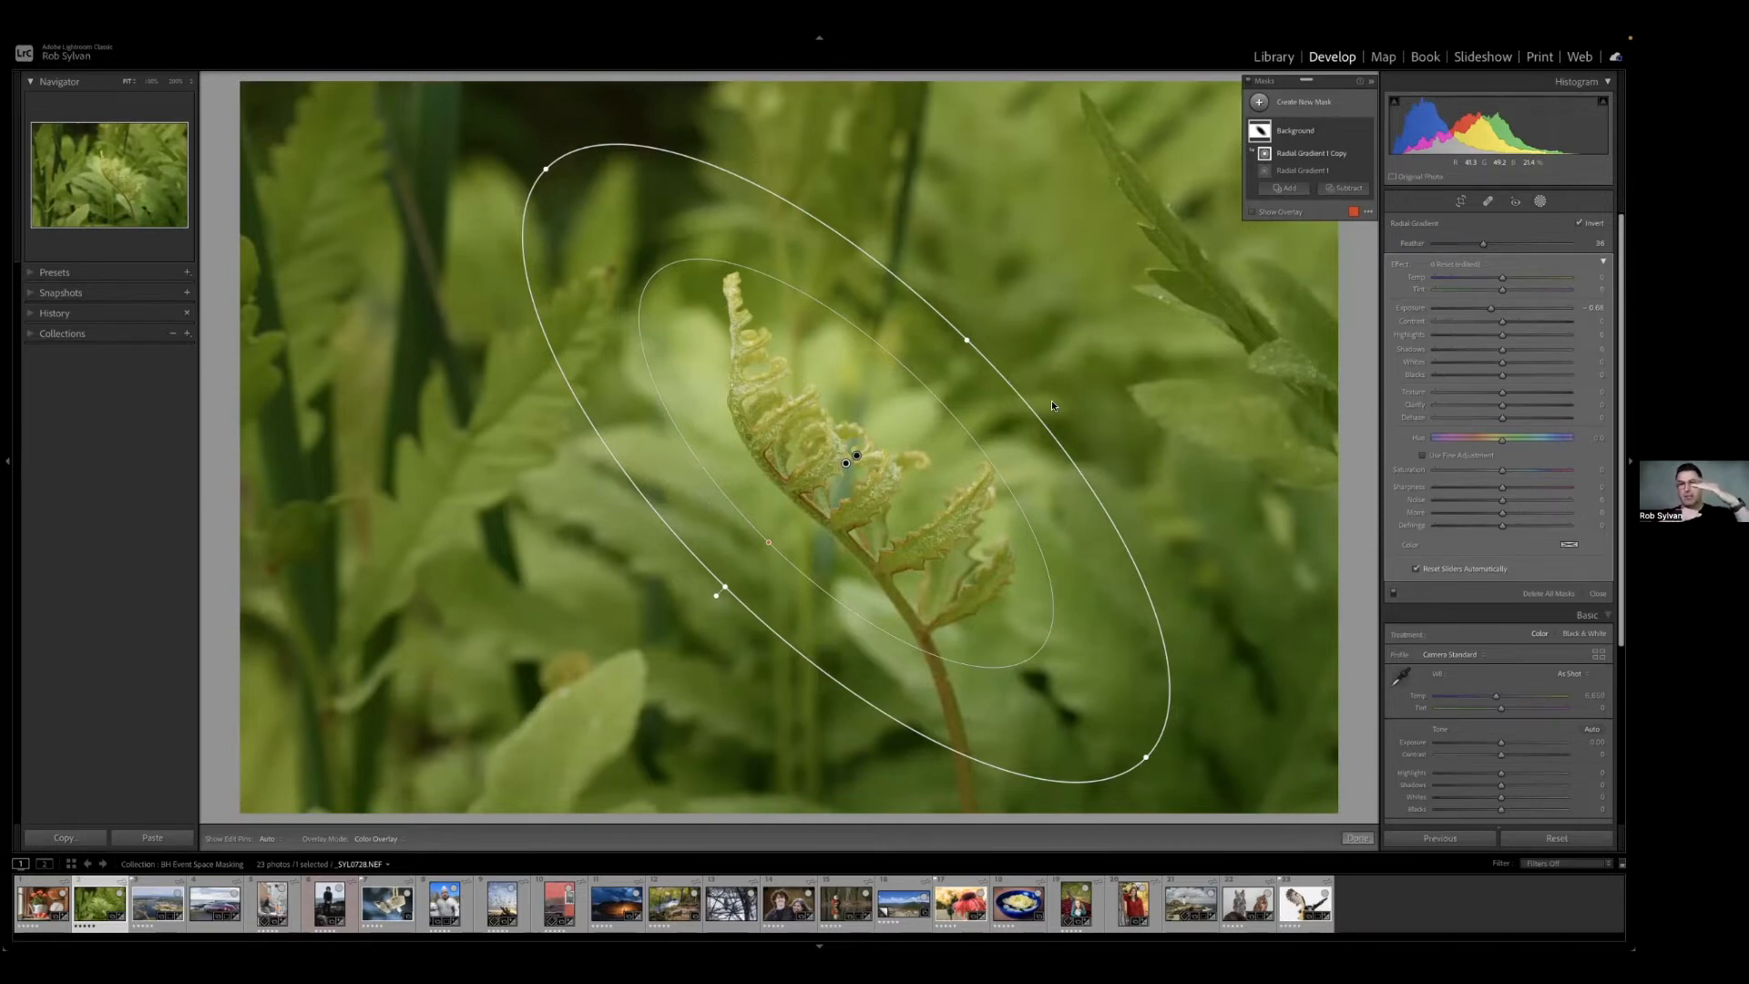
key(ctrl+z)
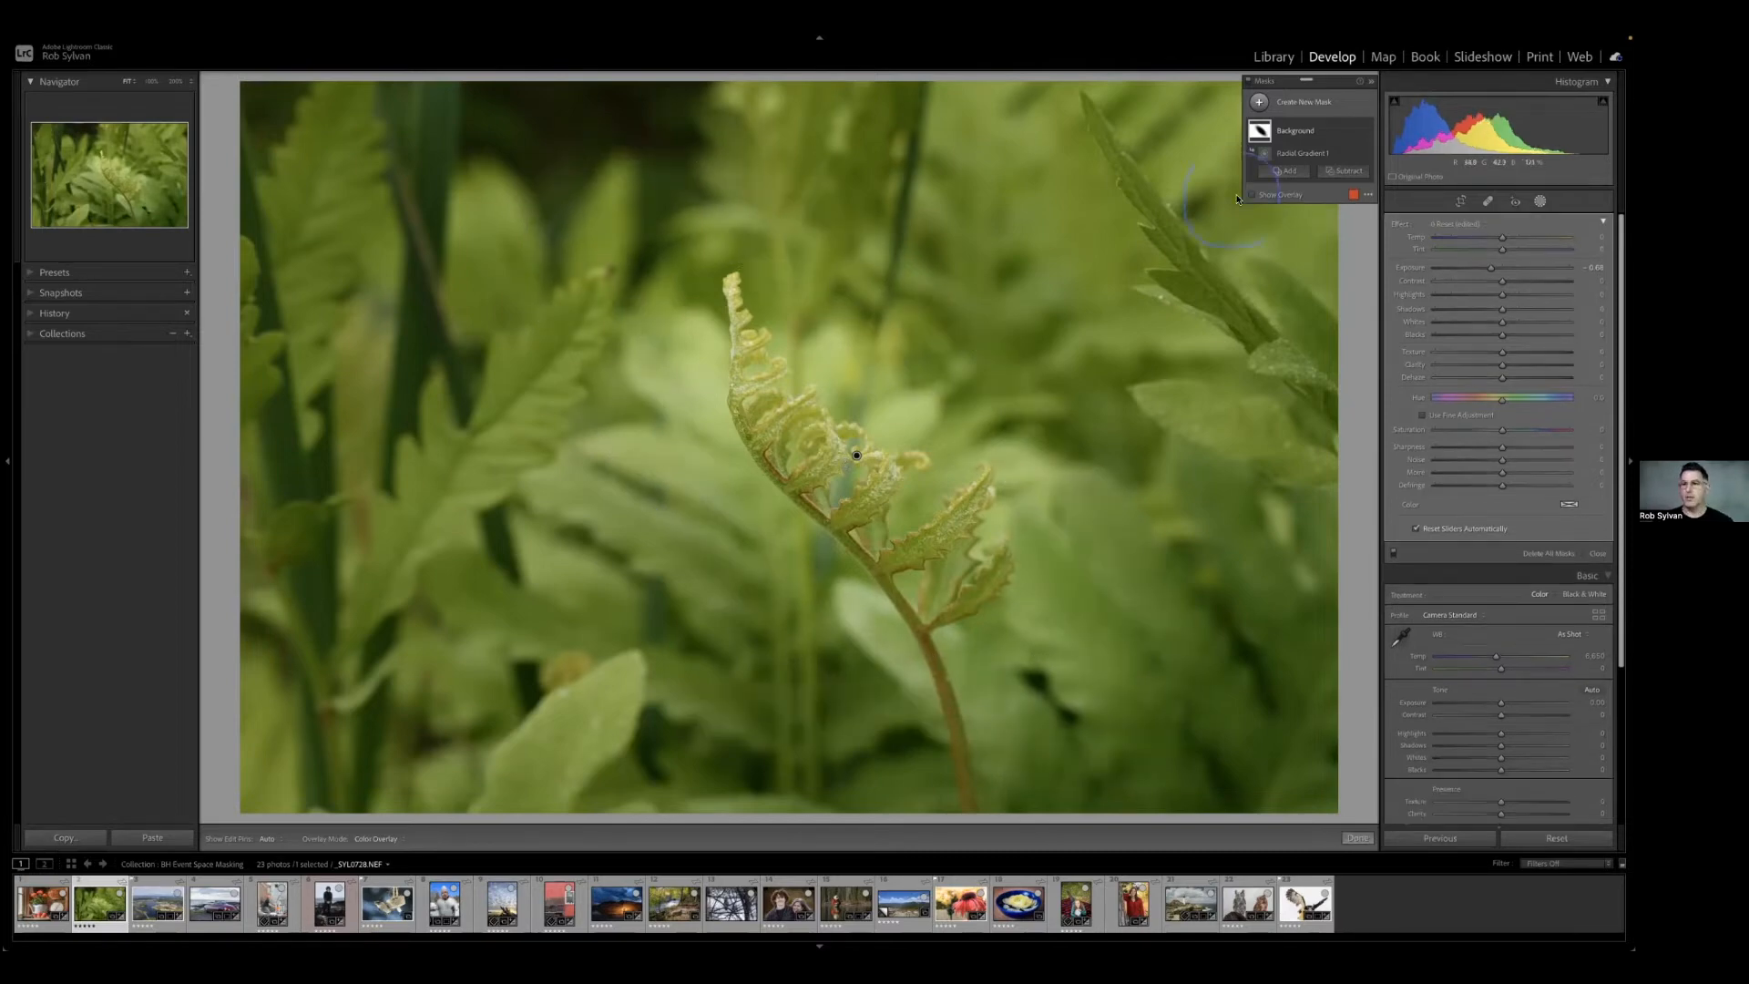
Duplicate the whole Background mask to strengthen the darkening around the fern, and select the original Background mask.
click(1299, 154)
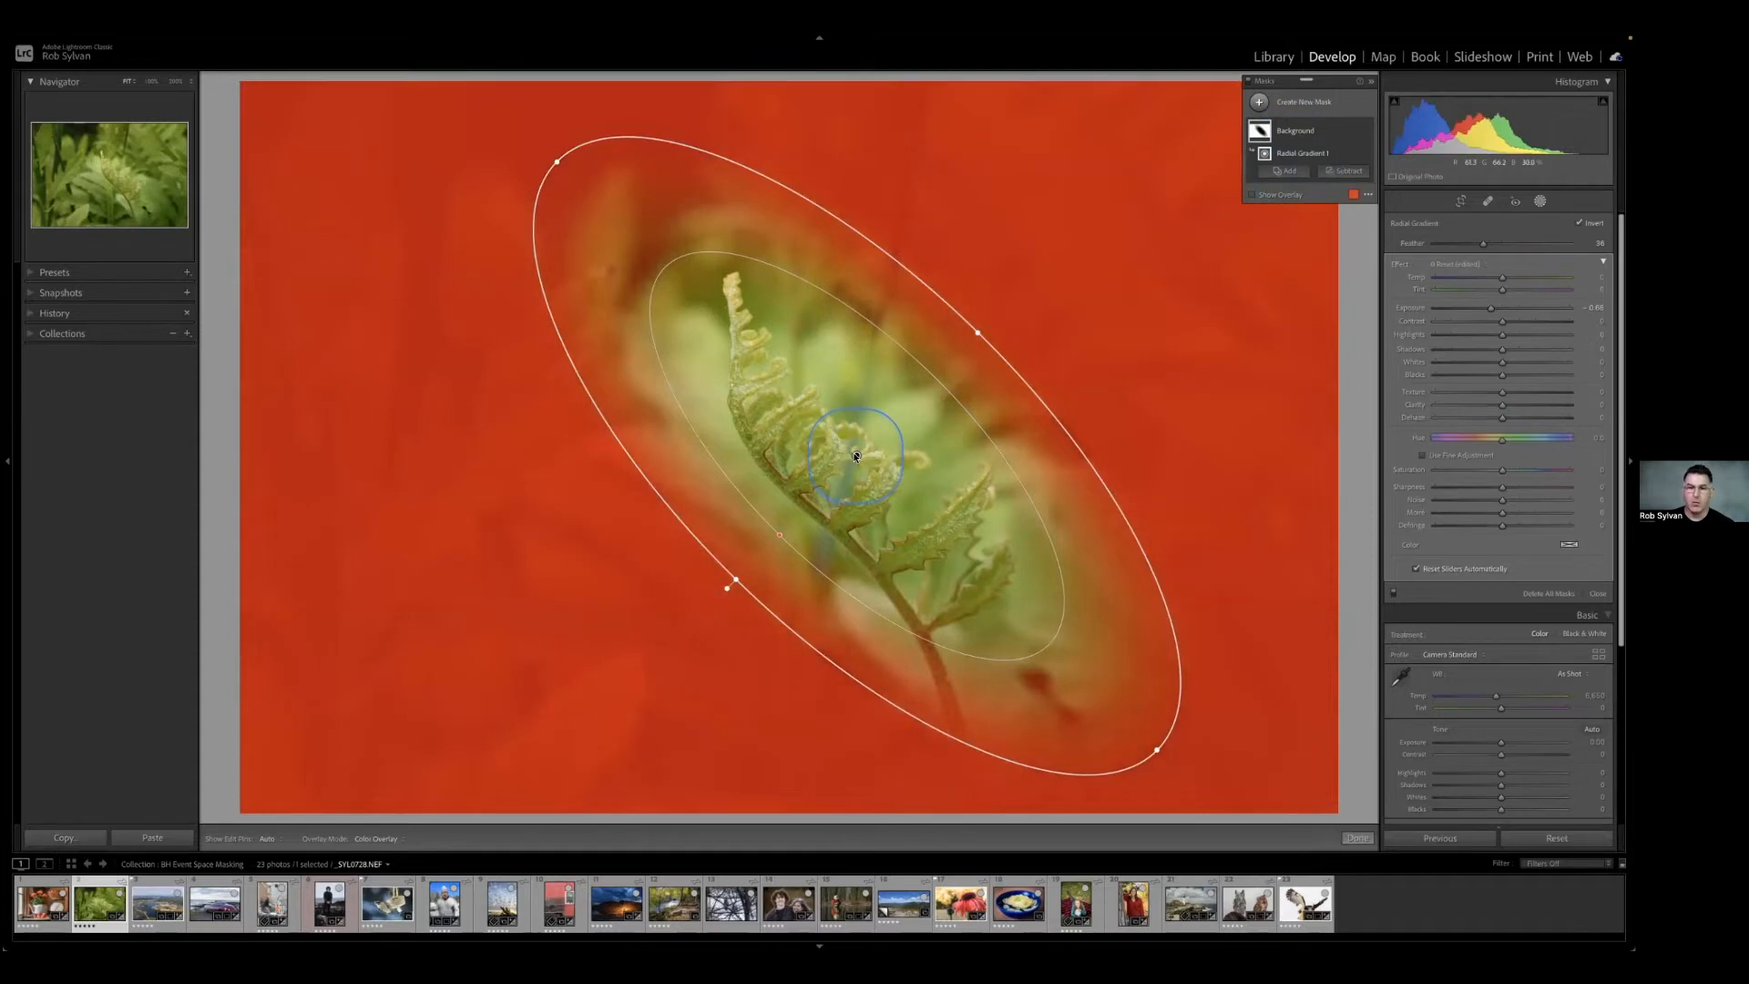
right_click(857, 456)
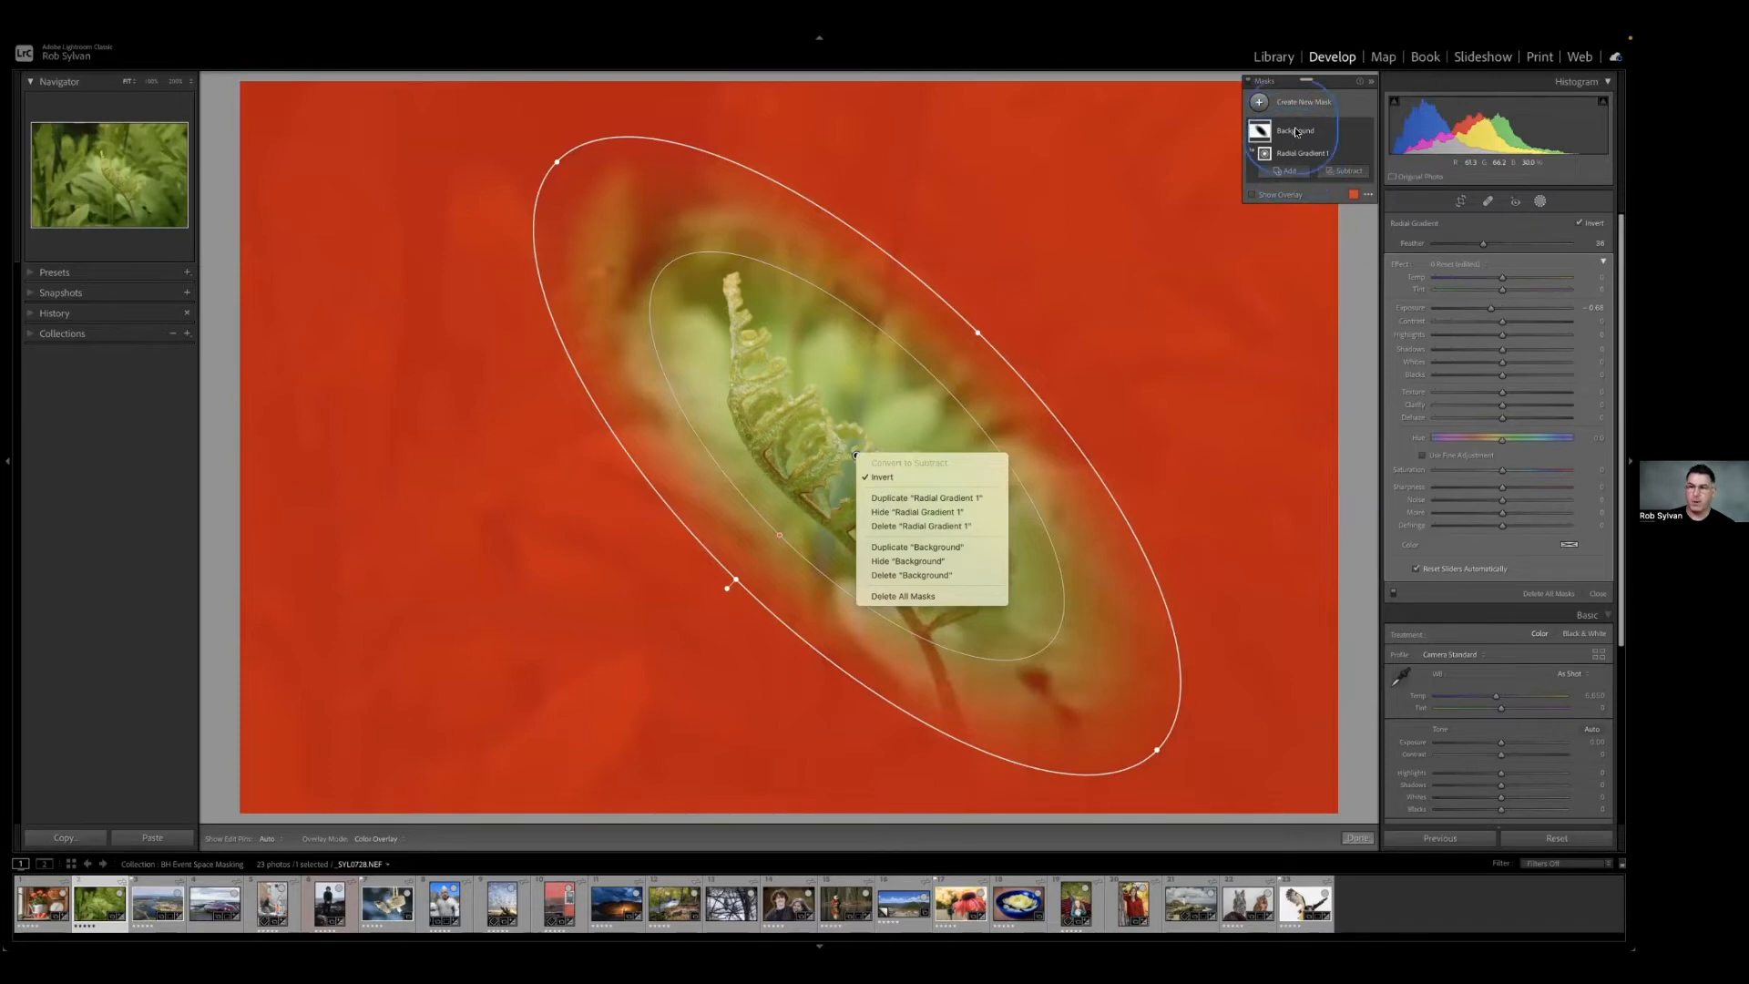
click(912, 547)
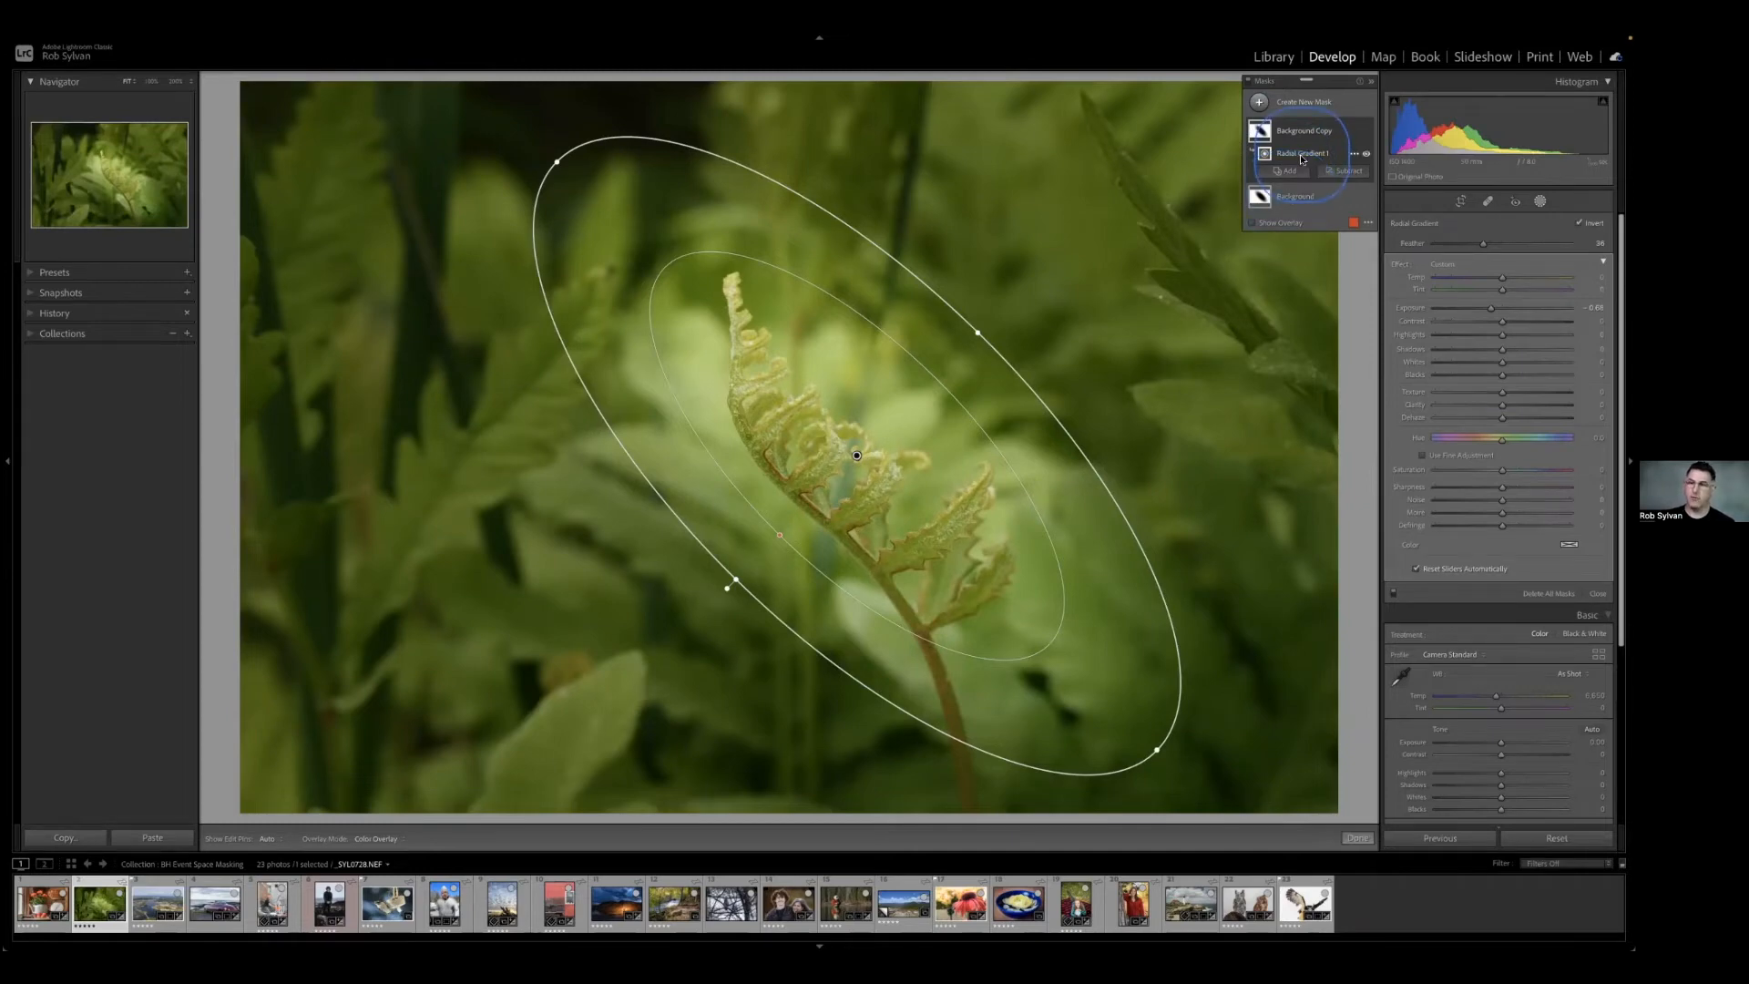
click(1287, 199)
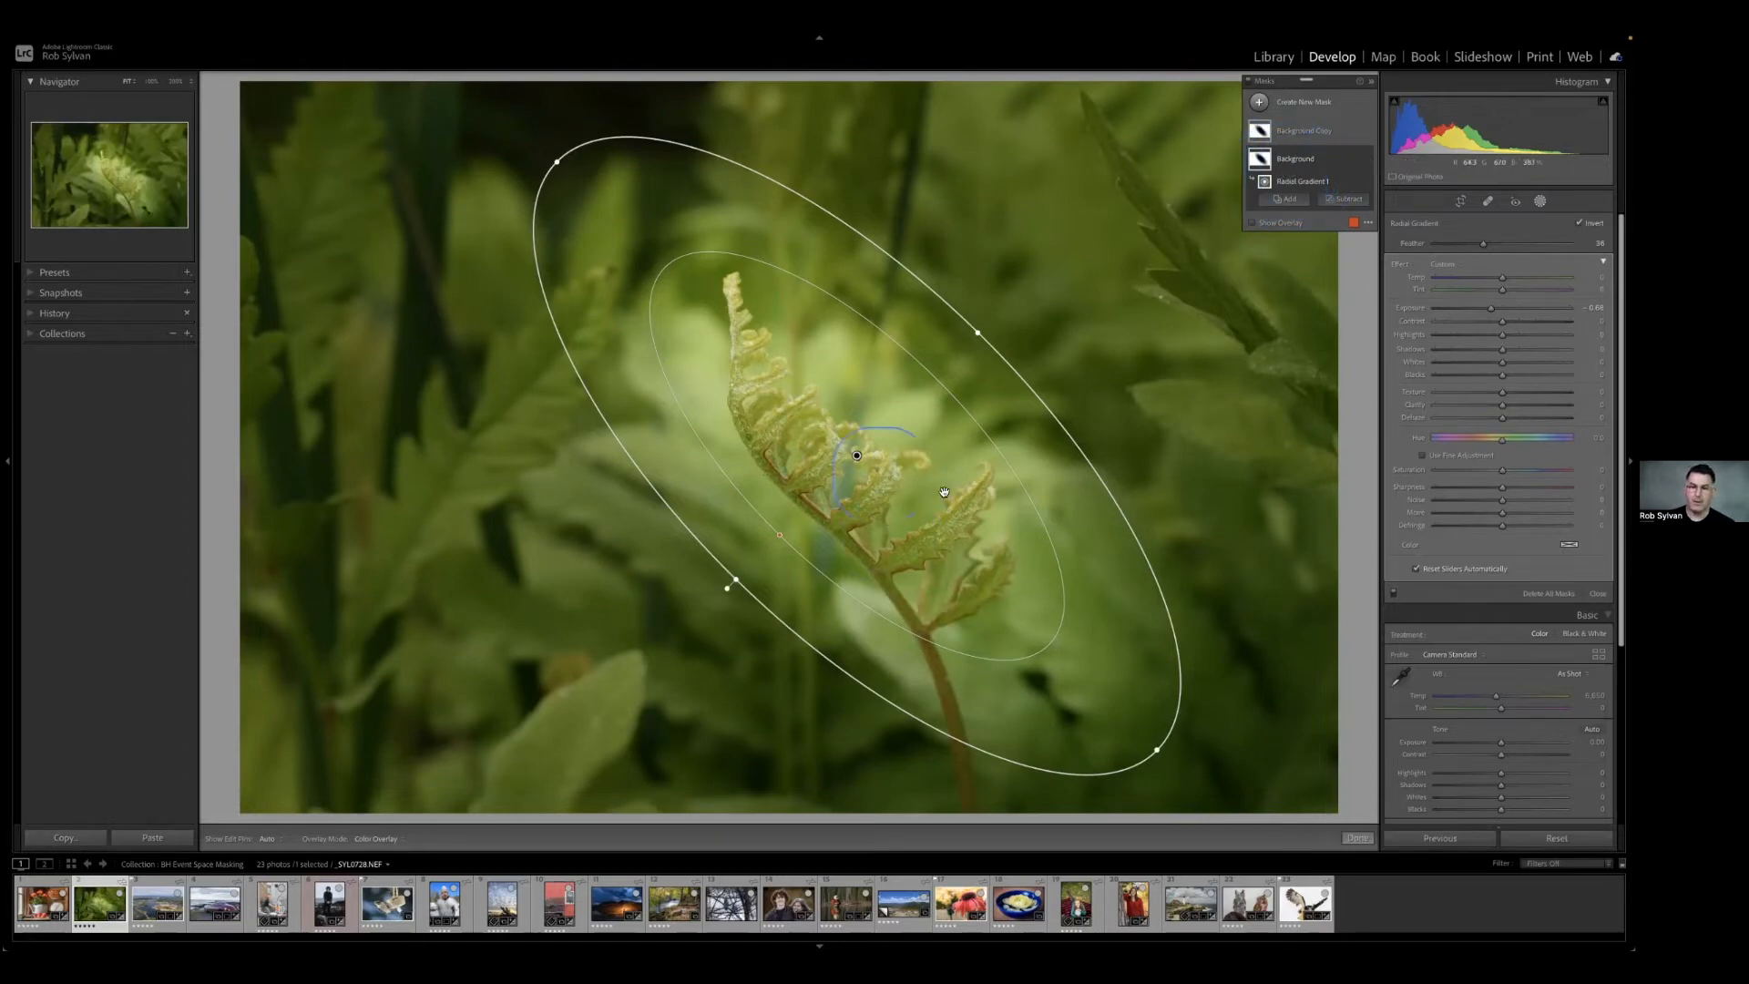
Rename the Background Copy mask as Subject.
click(1304, 133)
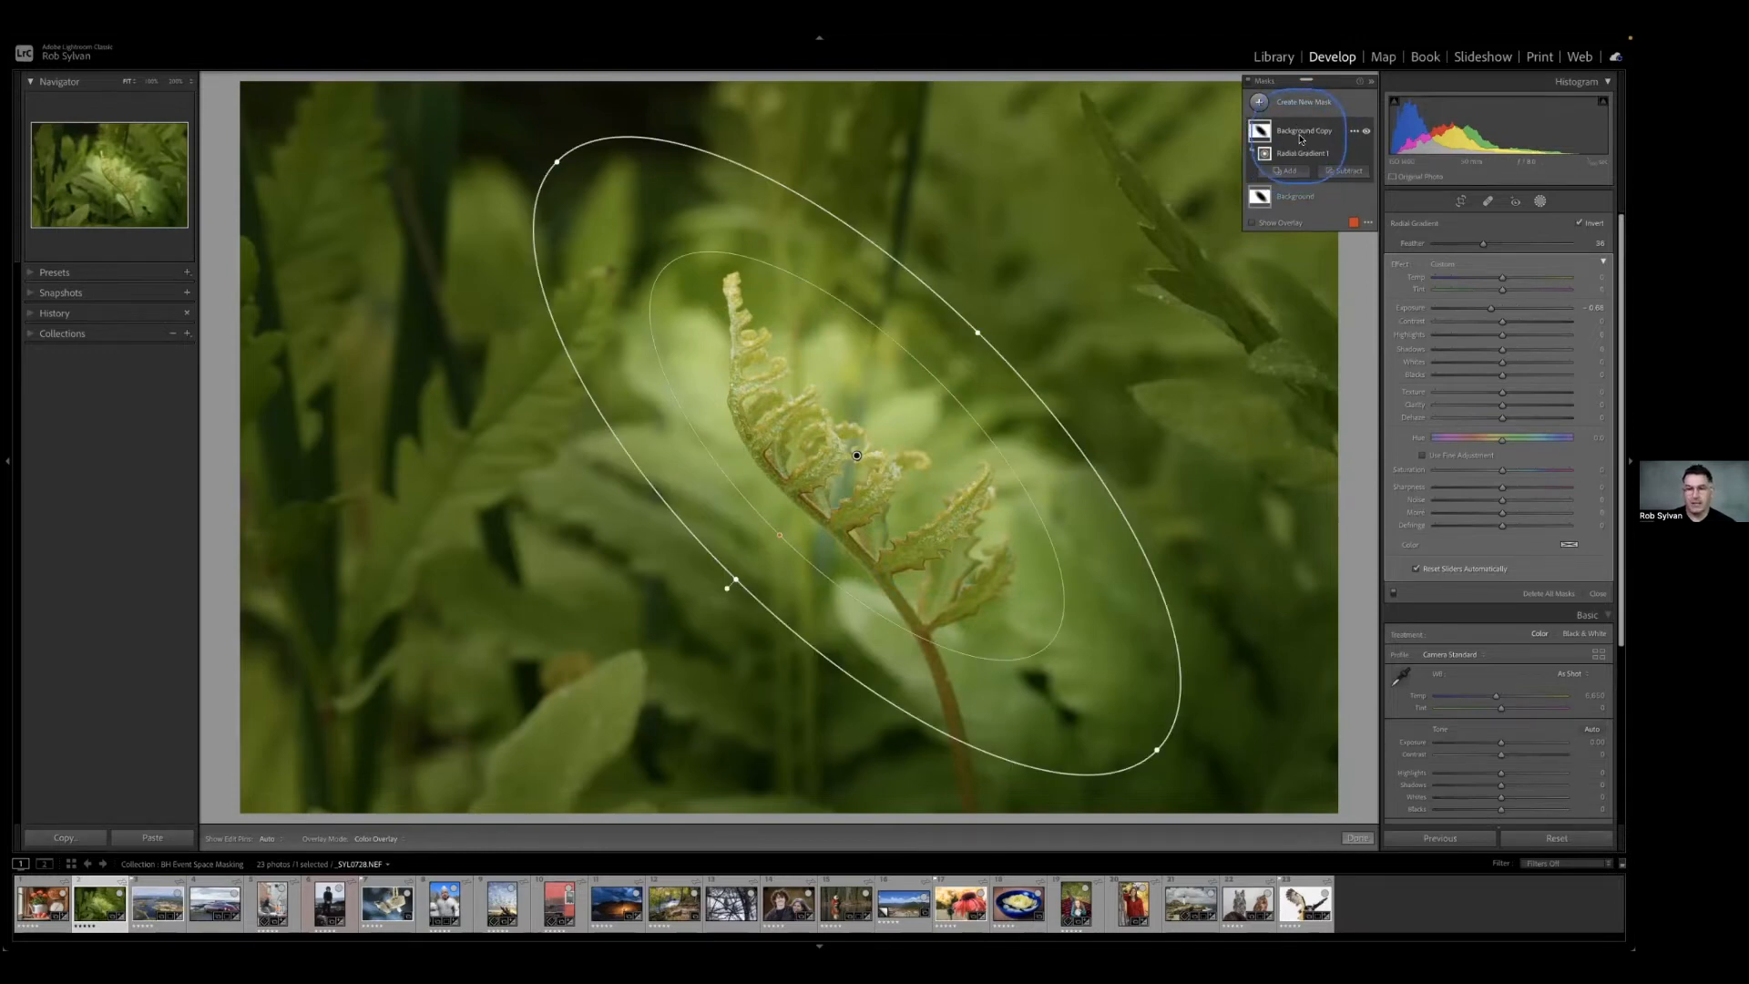
double_click(1306, 133)
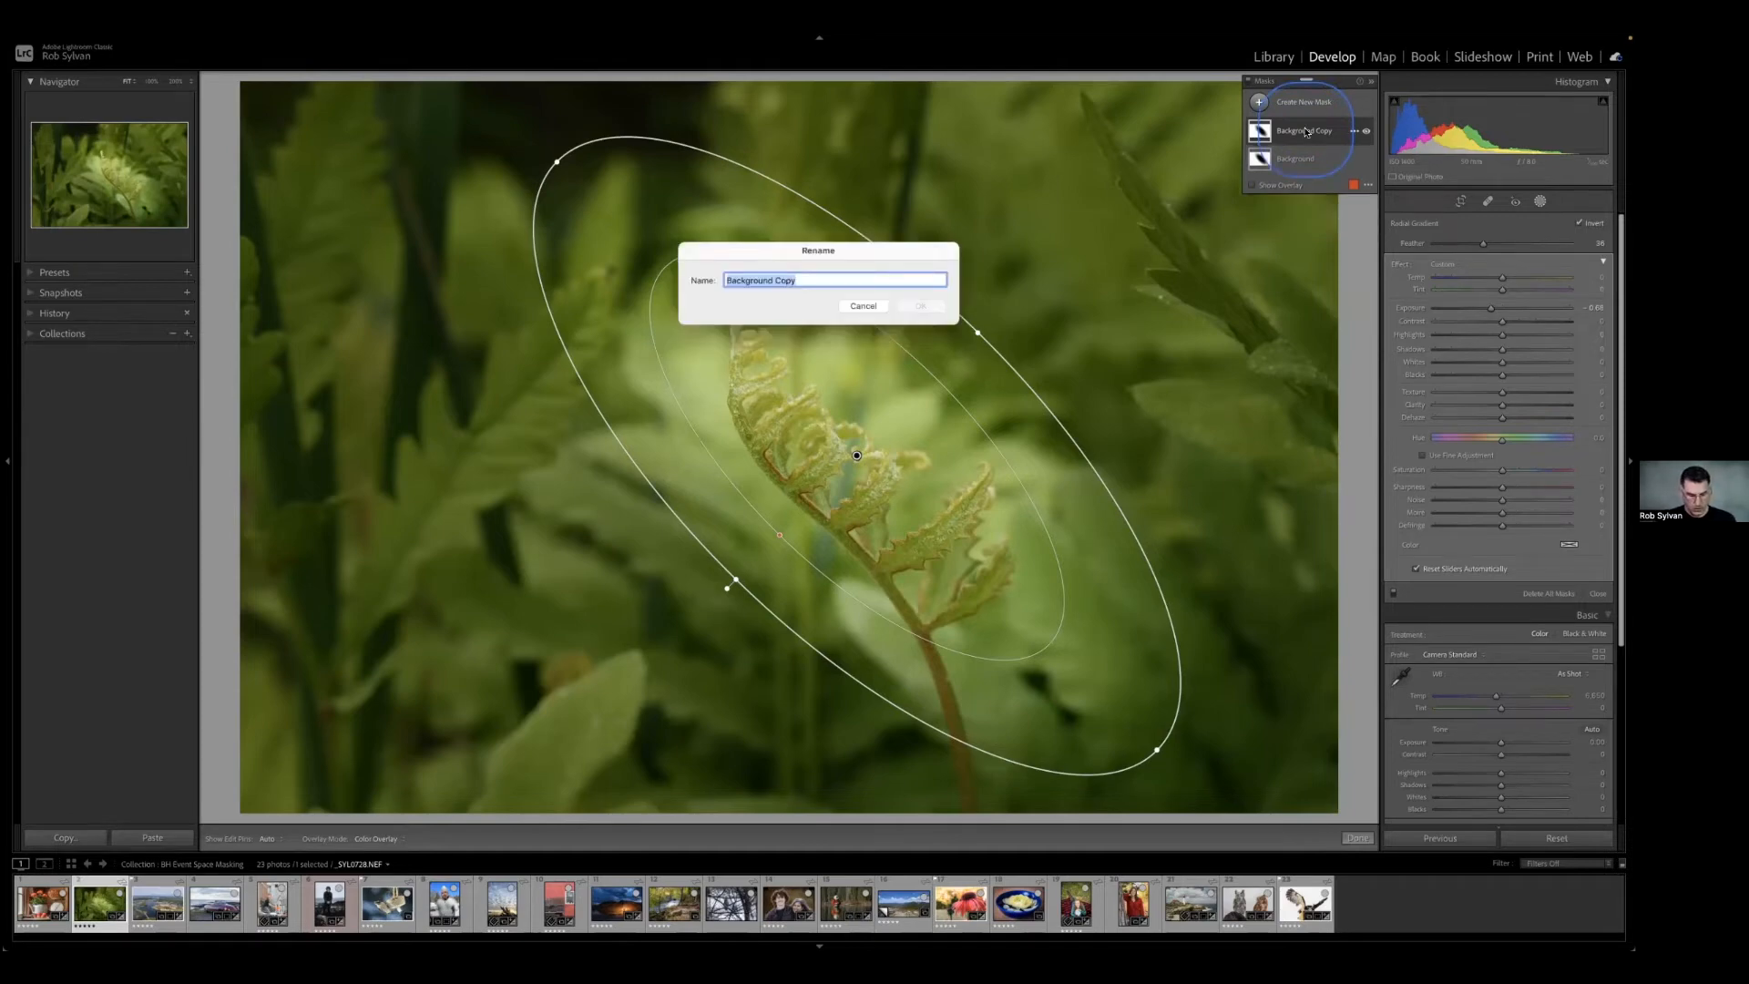
text(Subject)
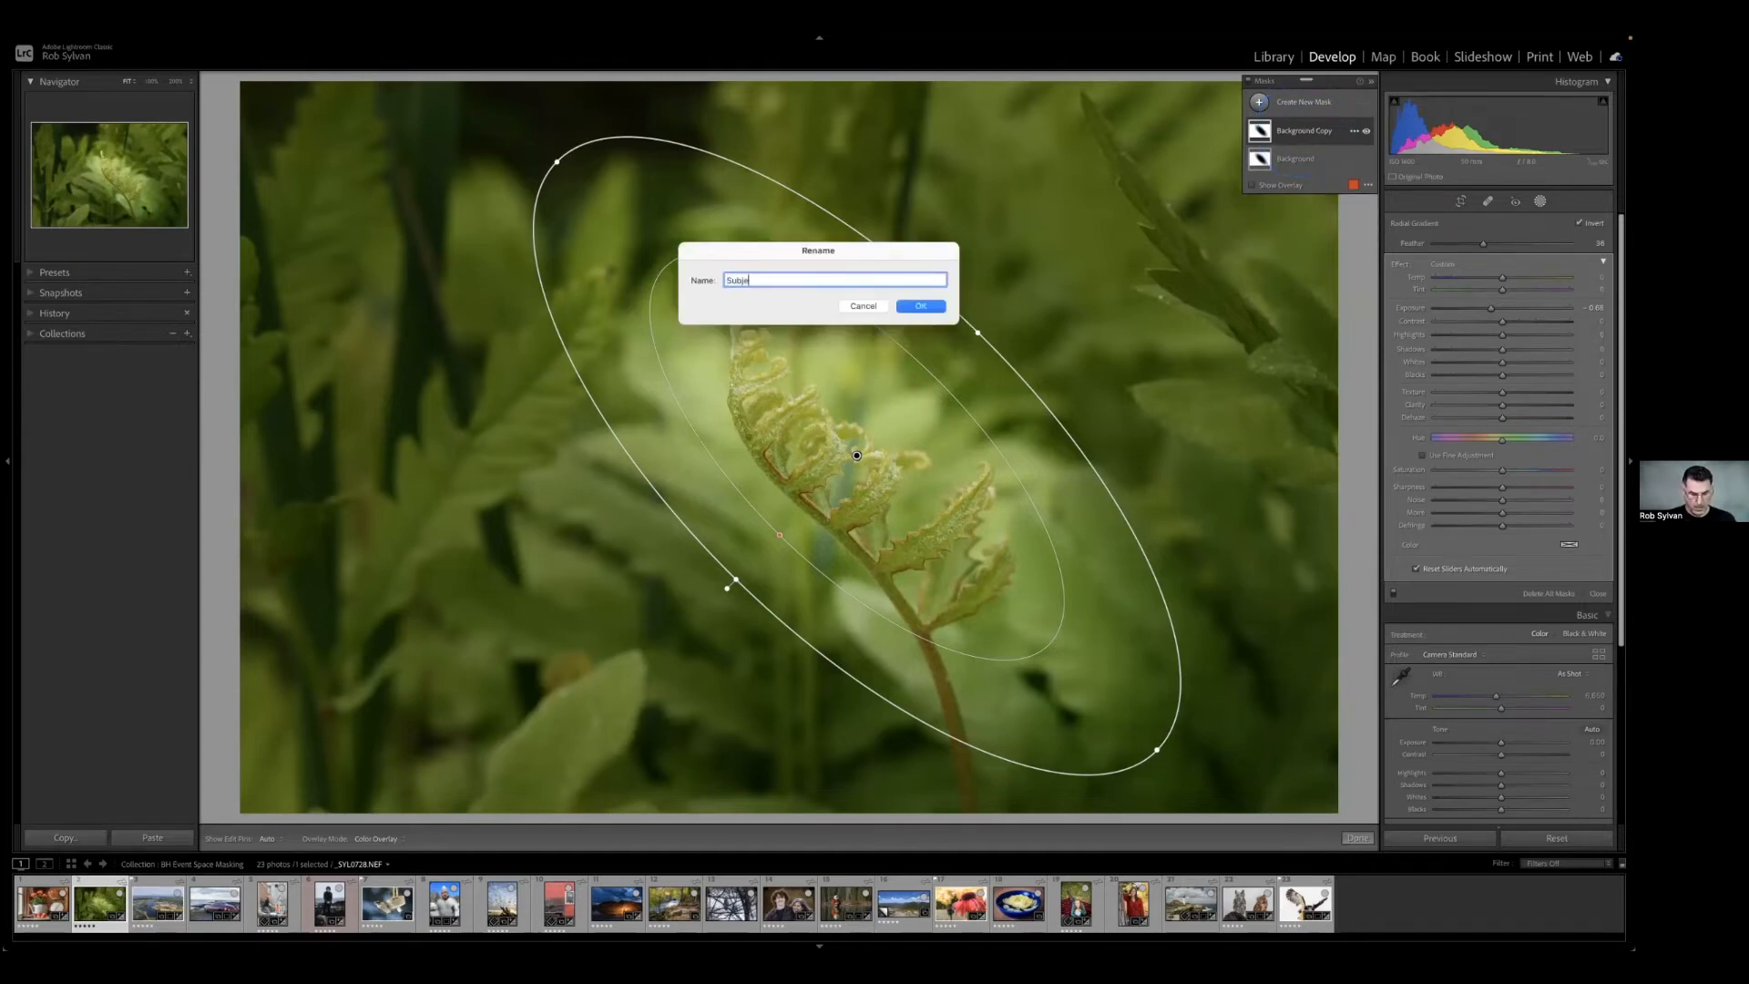
key(Return)
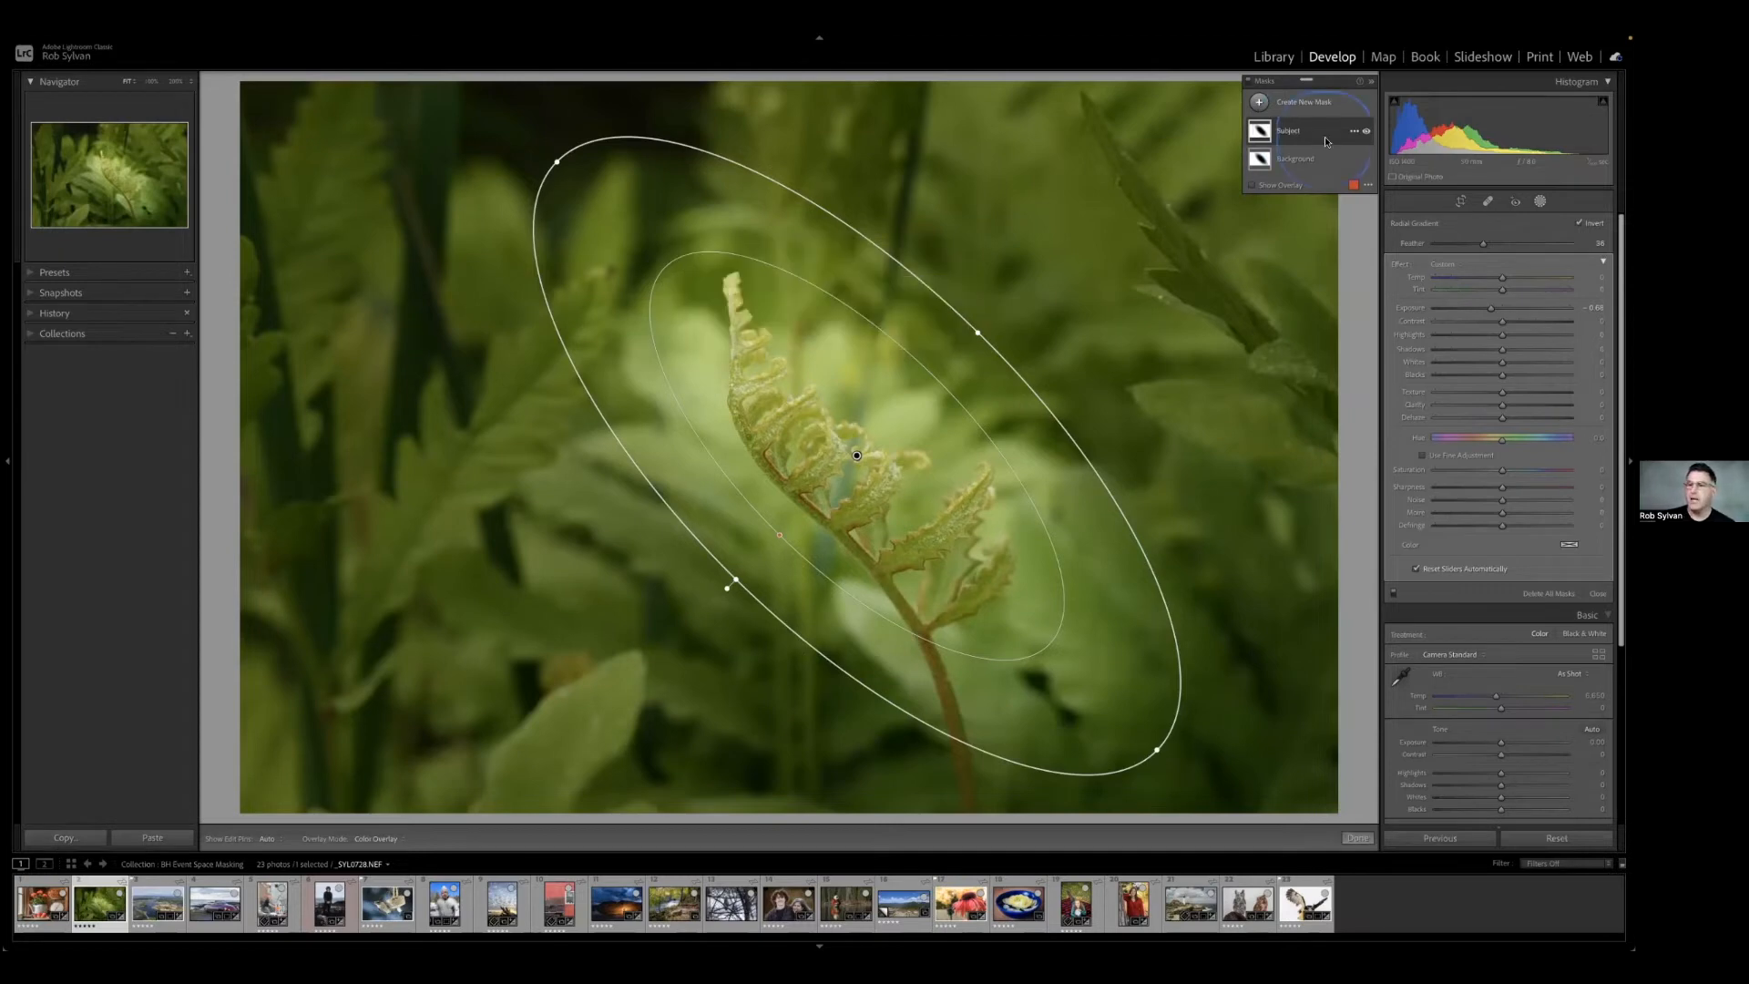
Turn off inversion for the Subject mask's radial gradient, and reset all of its effect adjustments.
click(1302, 134)
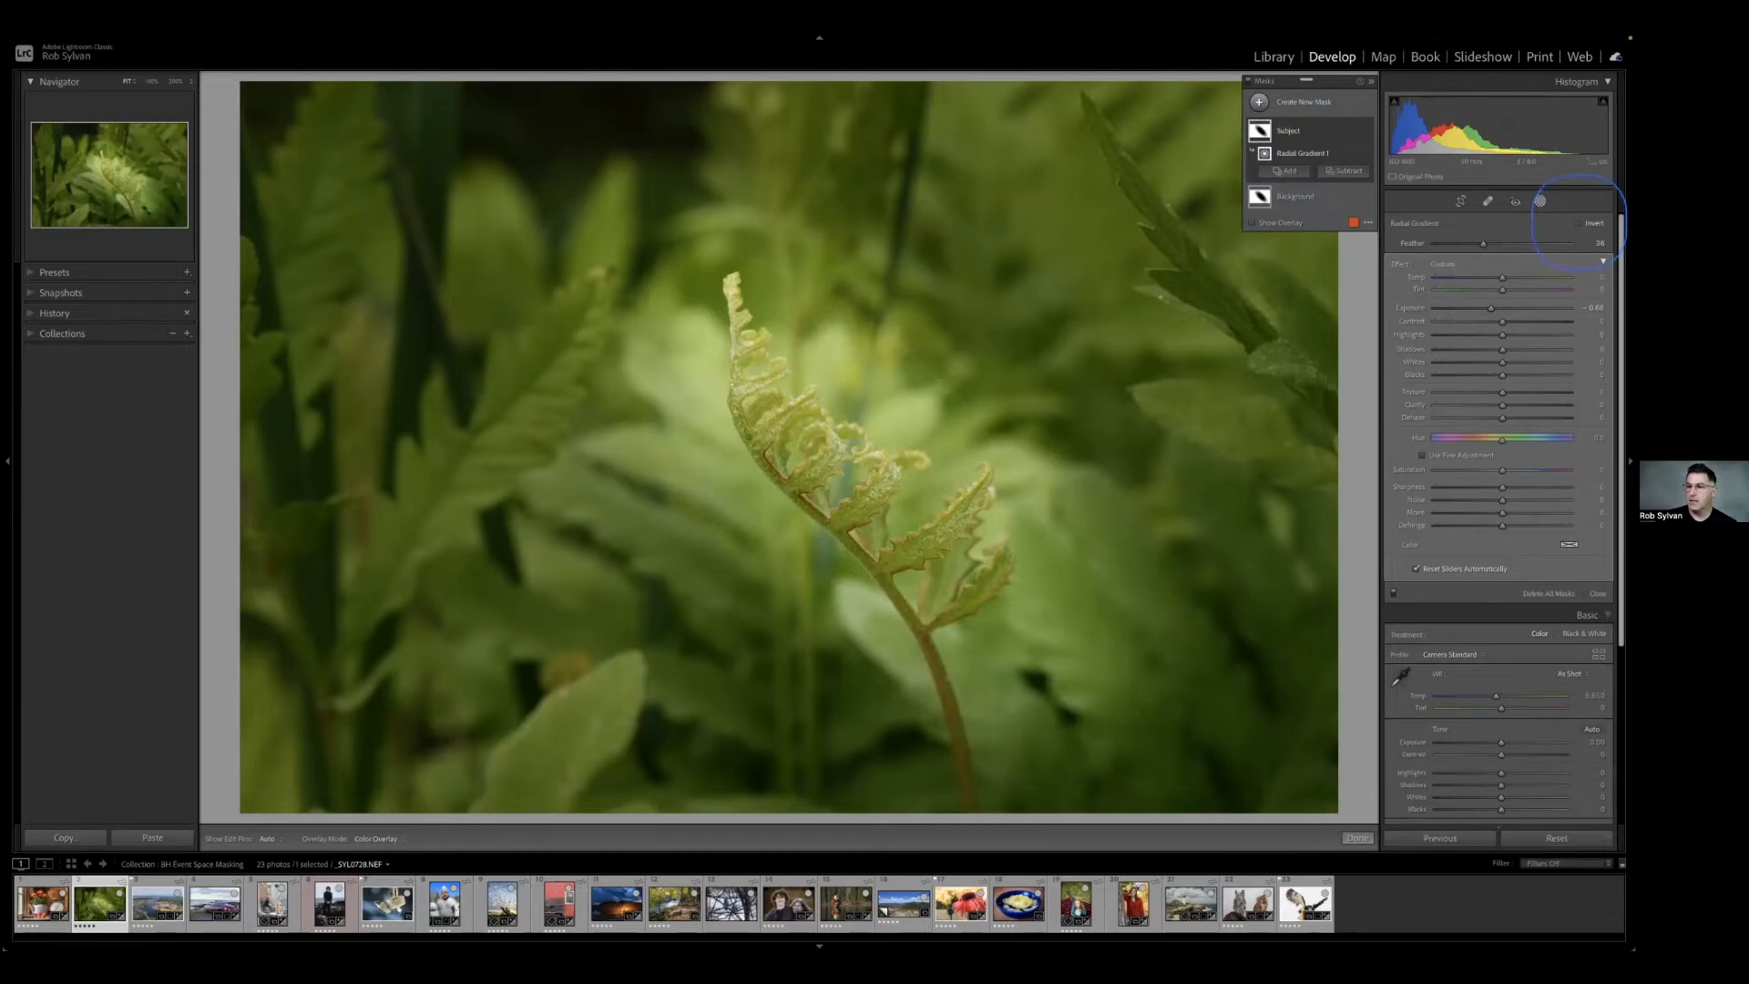
click(1578, 223)
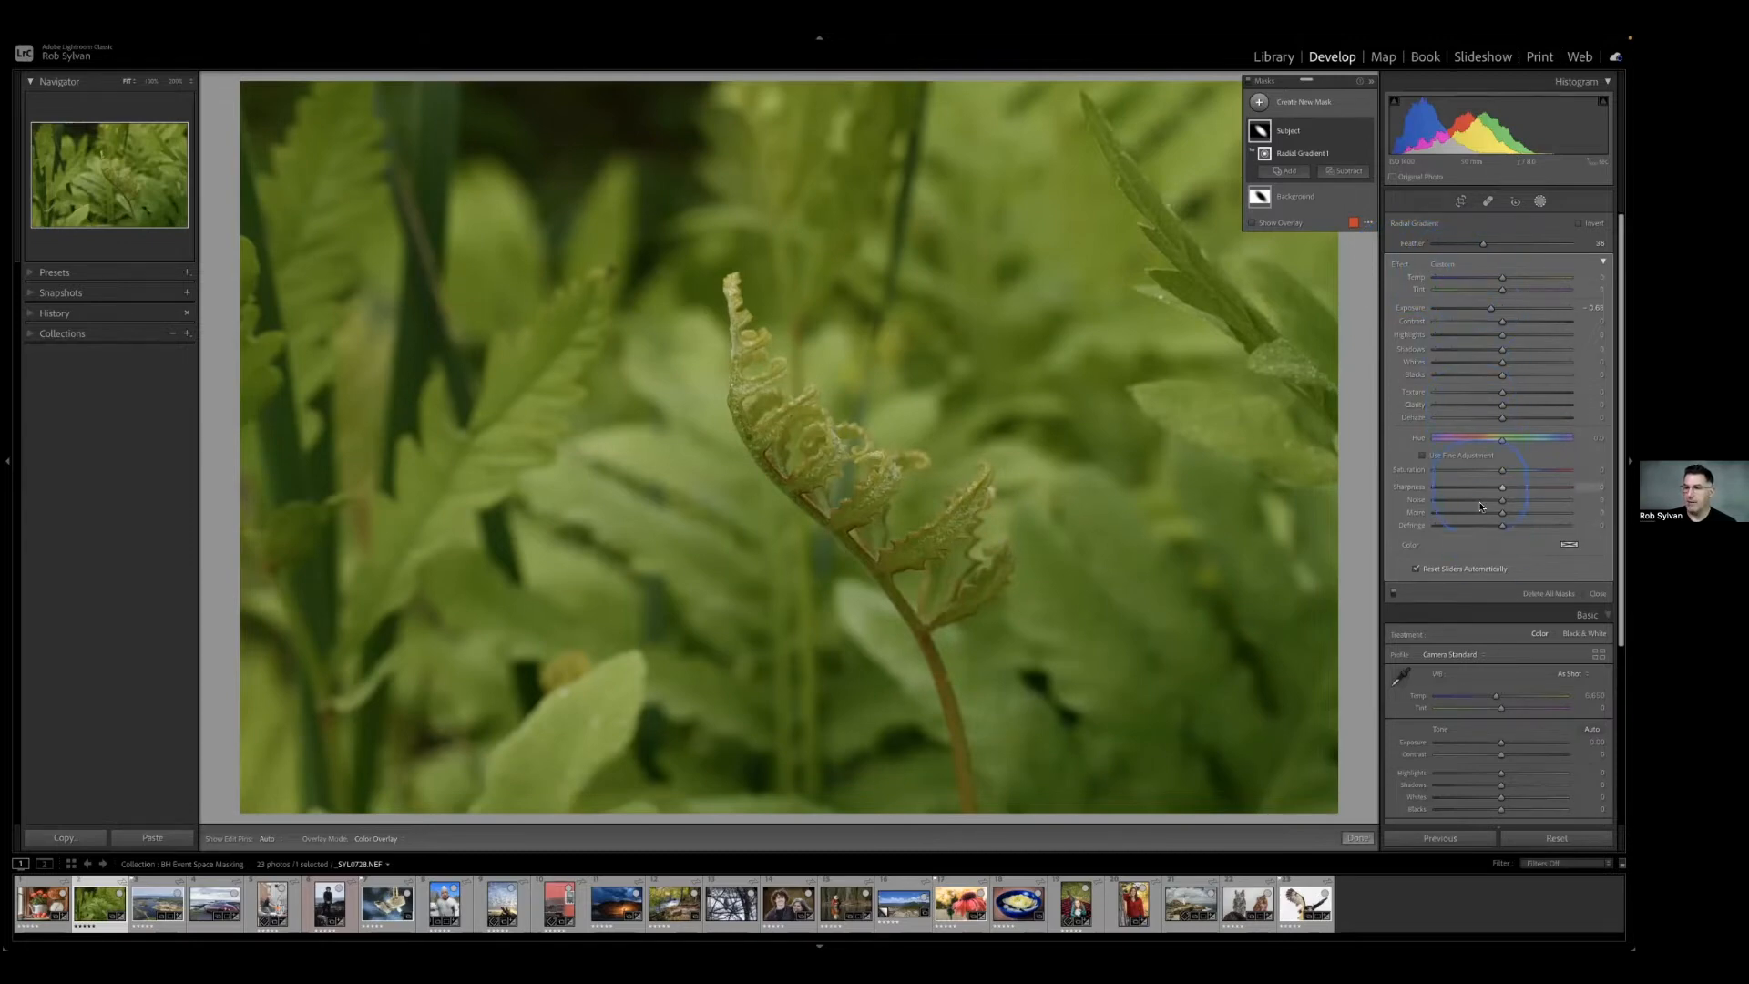
double_click(1398, 265)
key(o)
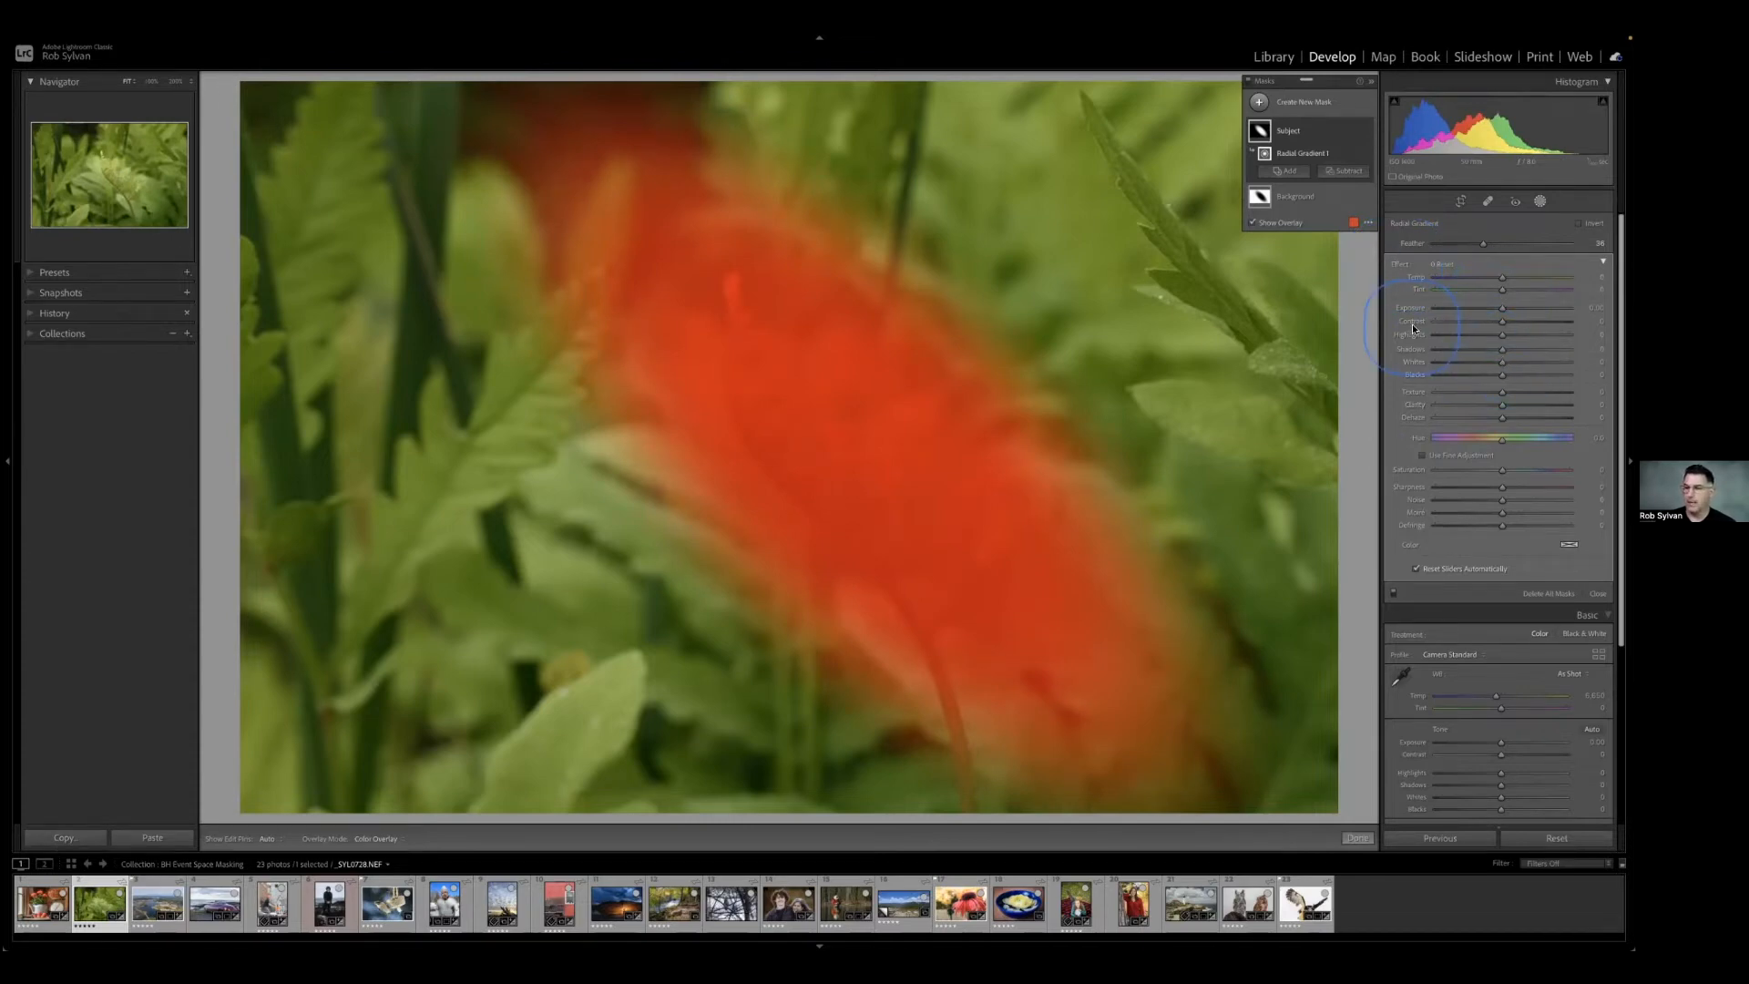
Raise the Subject mask's Exposure to about 0.14, and slightly increase its Texture, Clarity and Dehaze.
click(1502, 311)
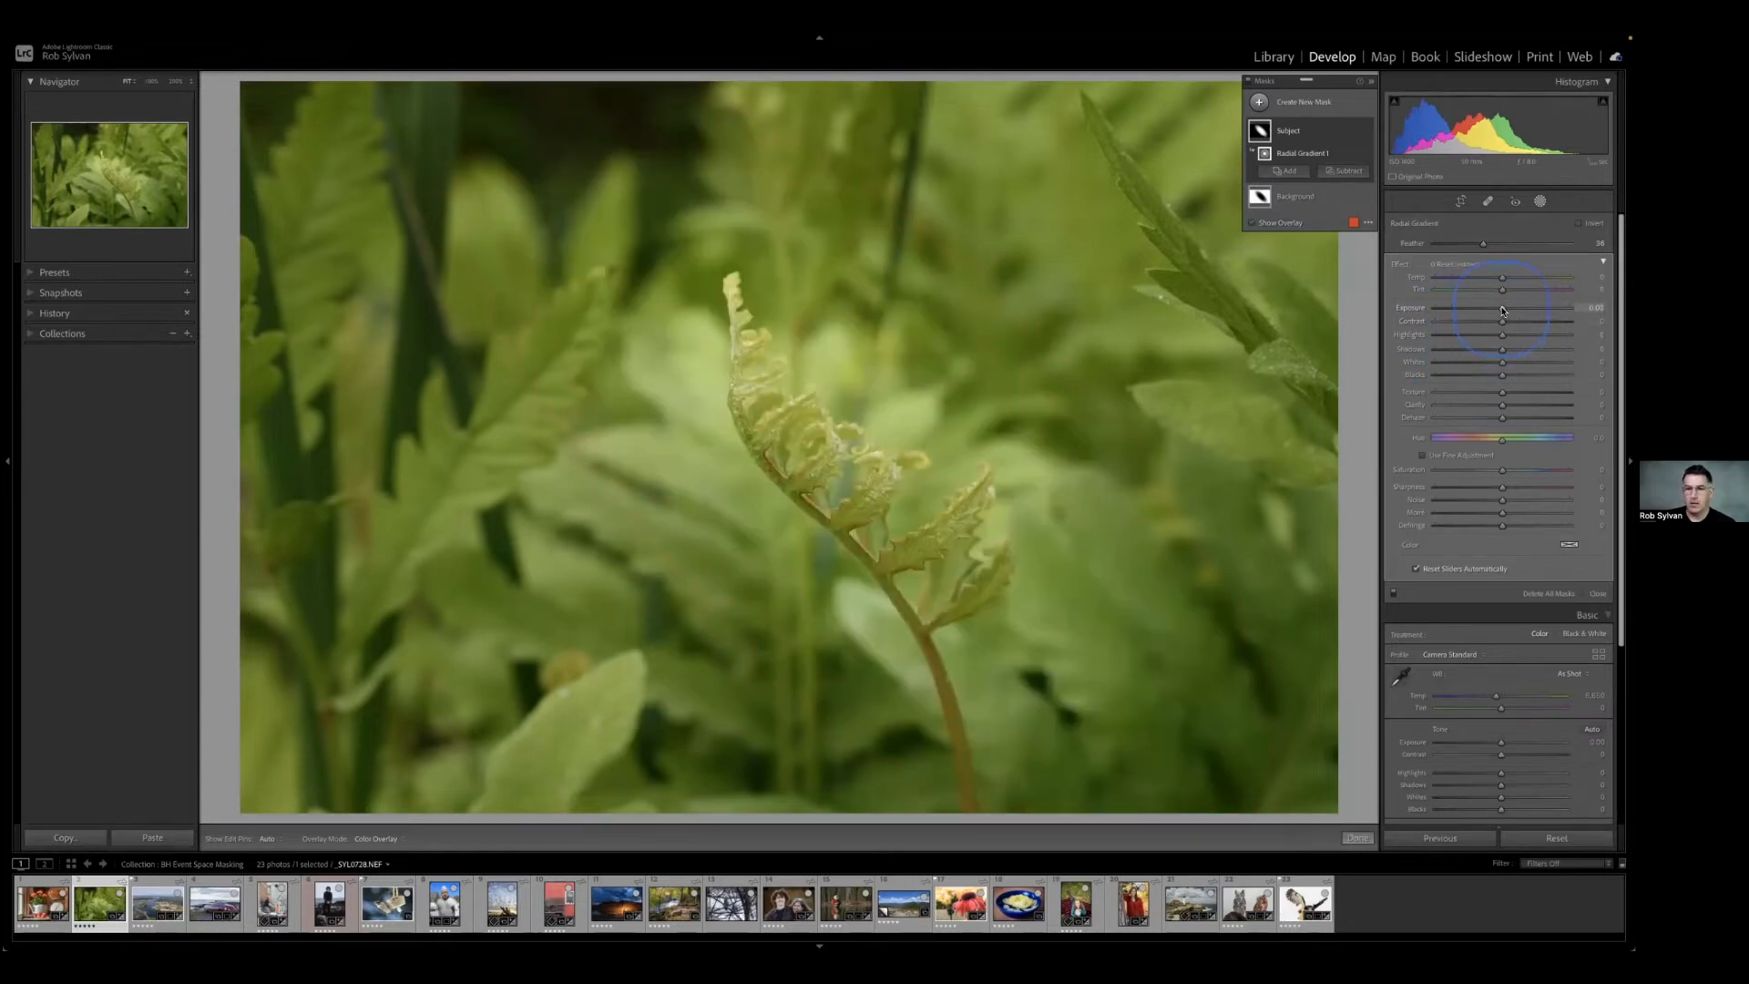
drag(1503, 311, 1504, 310)
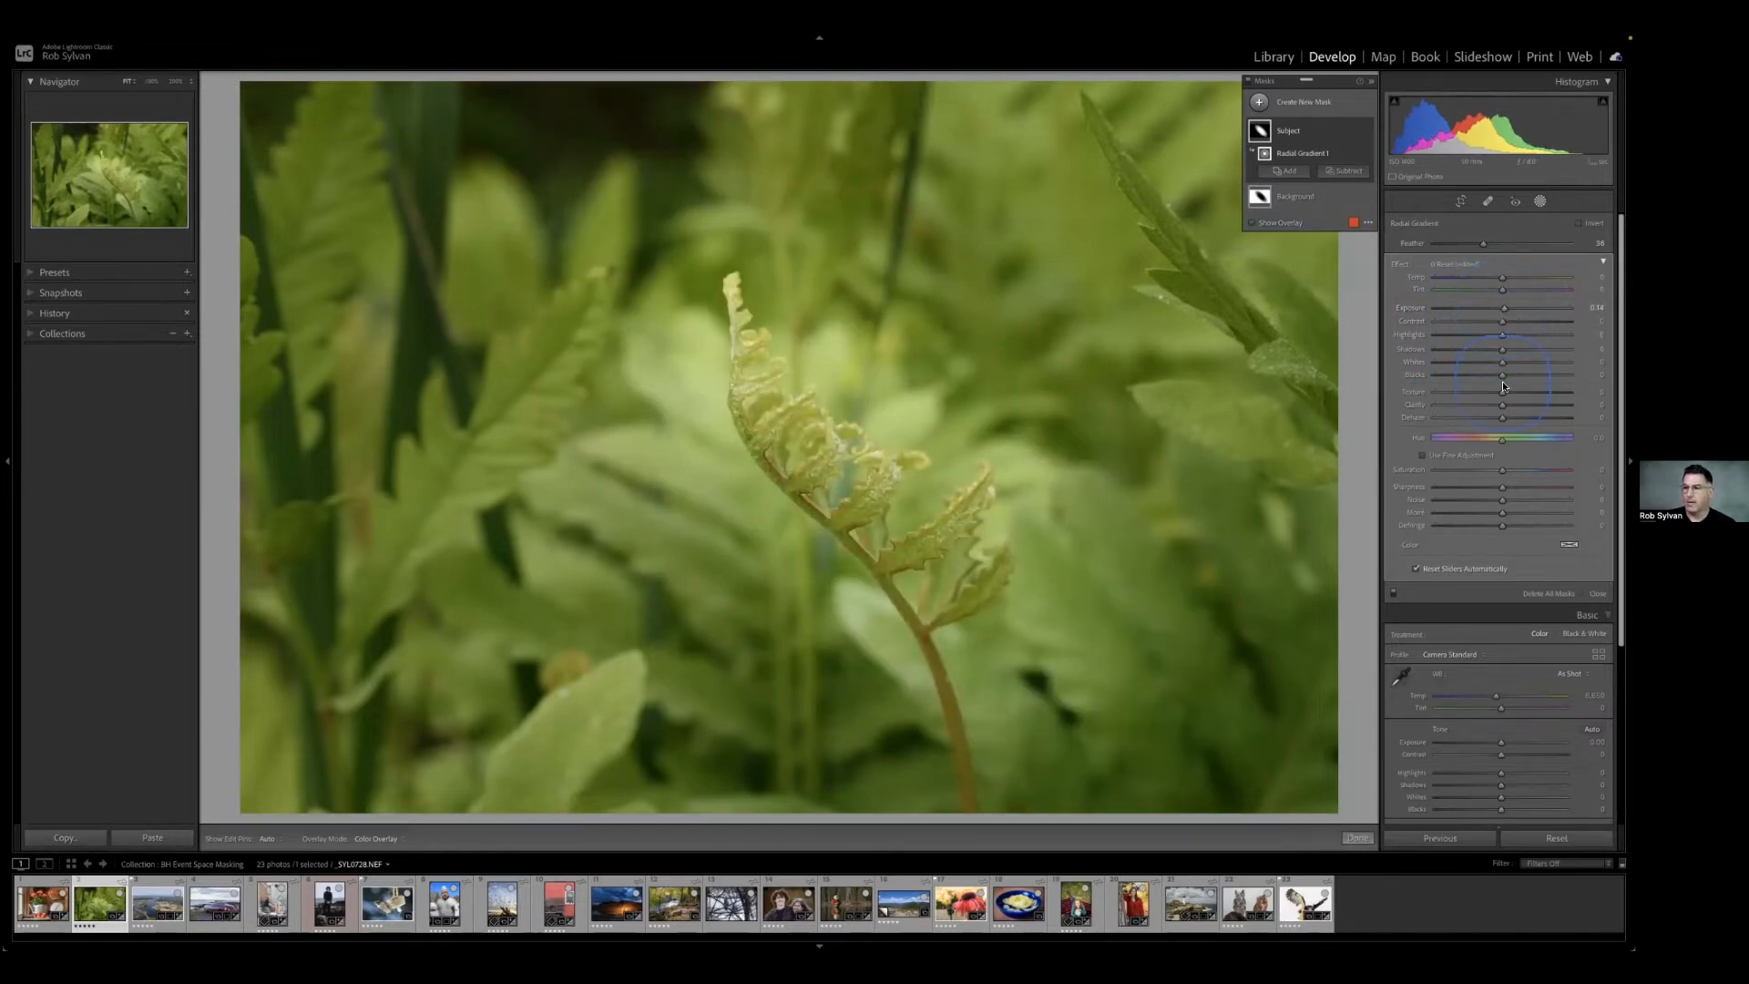
drag(1503, 394, 1508, 394)
drag(1506, 418, 1508, 406)
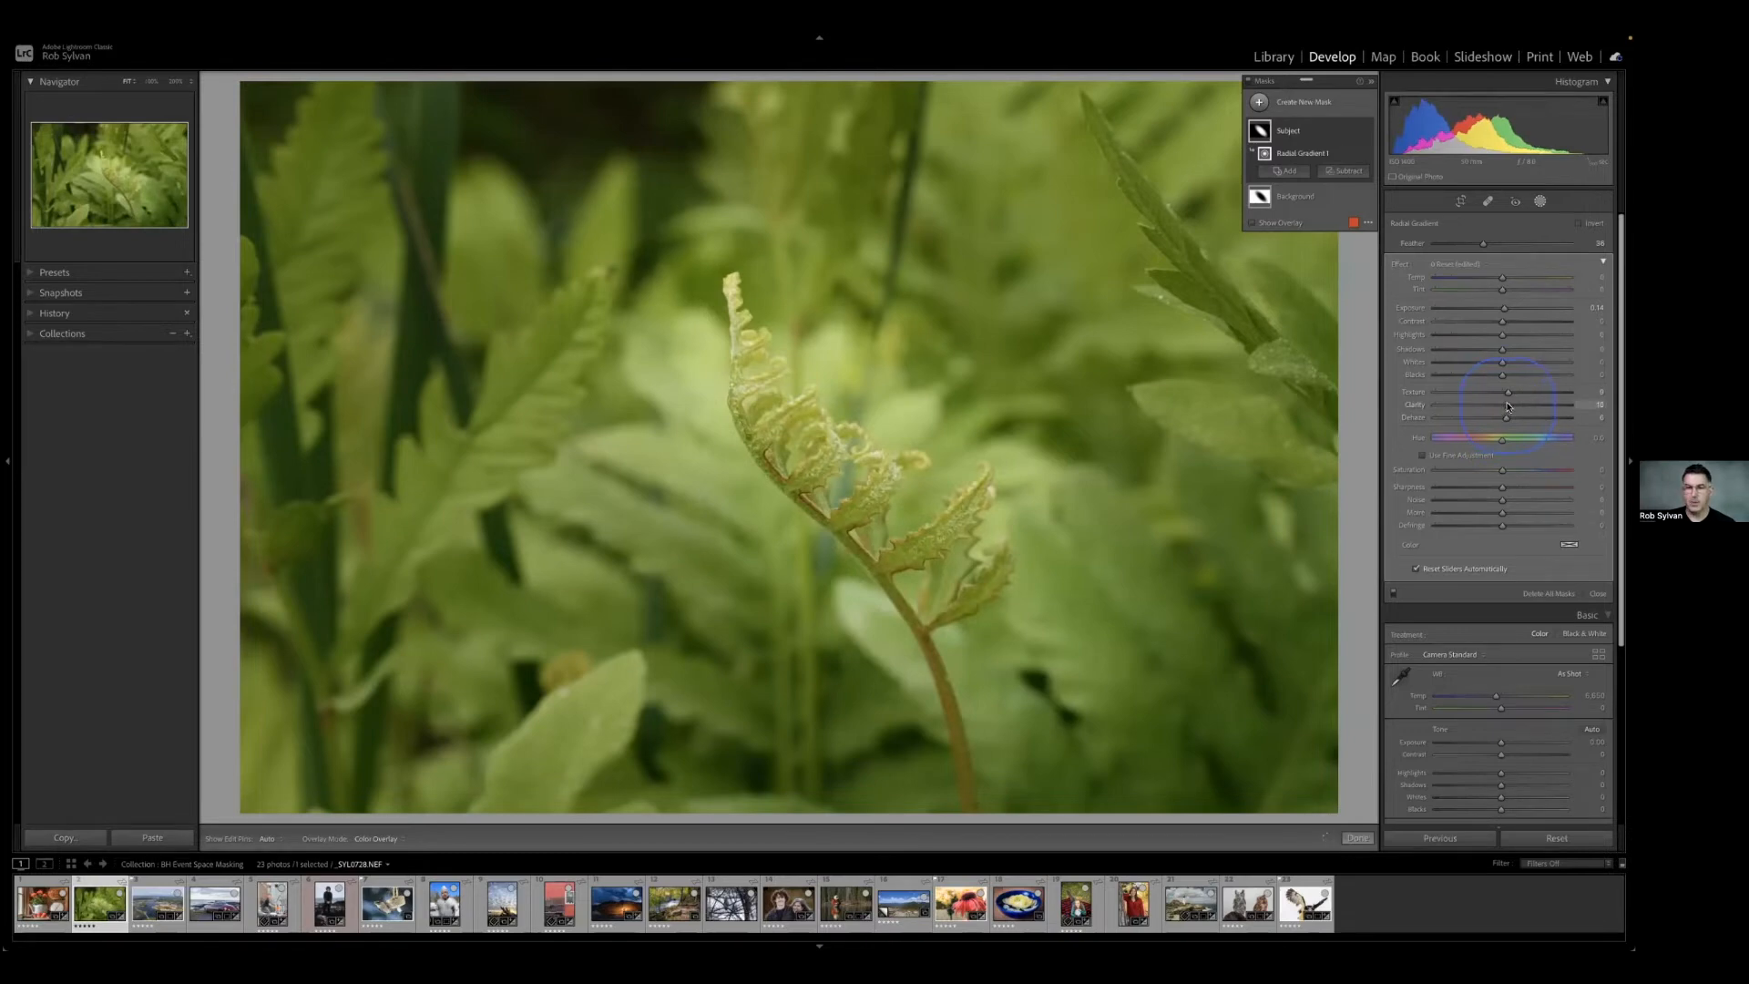
Shift the Subject mask's Tint towards green to about -22, and slightly raise its Saturation.
click(1502, 278)
drag(1503, 281, 1506, 280)
drag(1501, 288, 1497, 291)
drag(1494, 289, 1490, 290)
drag(1504, 474, 1510, 473)
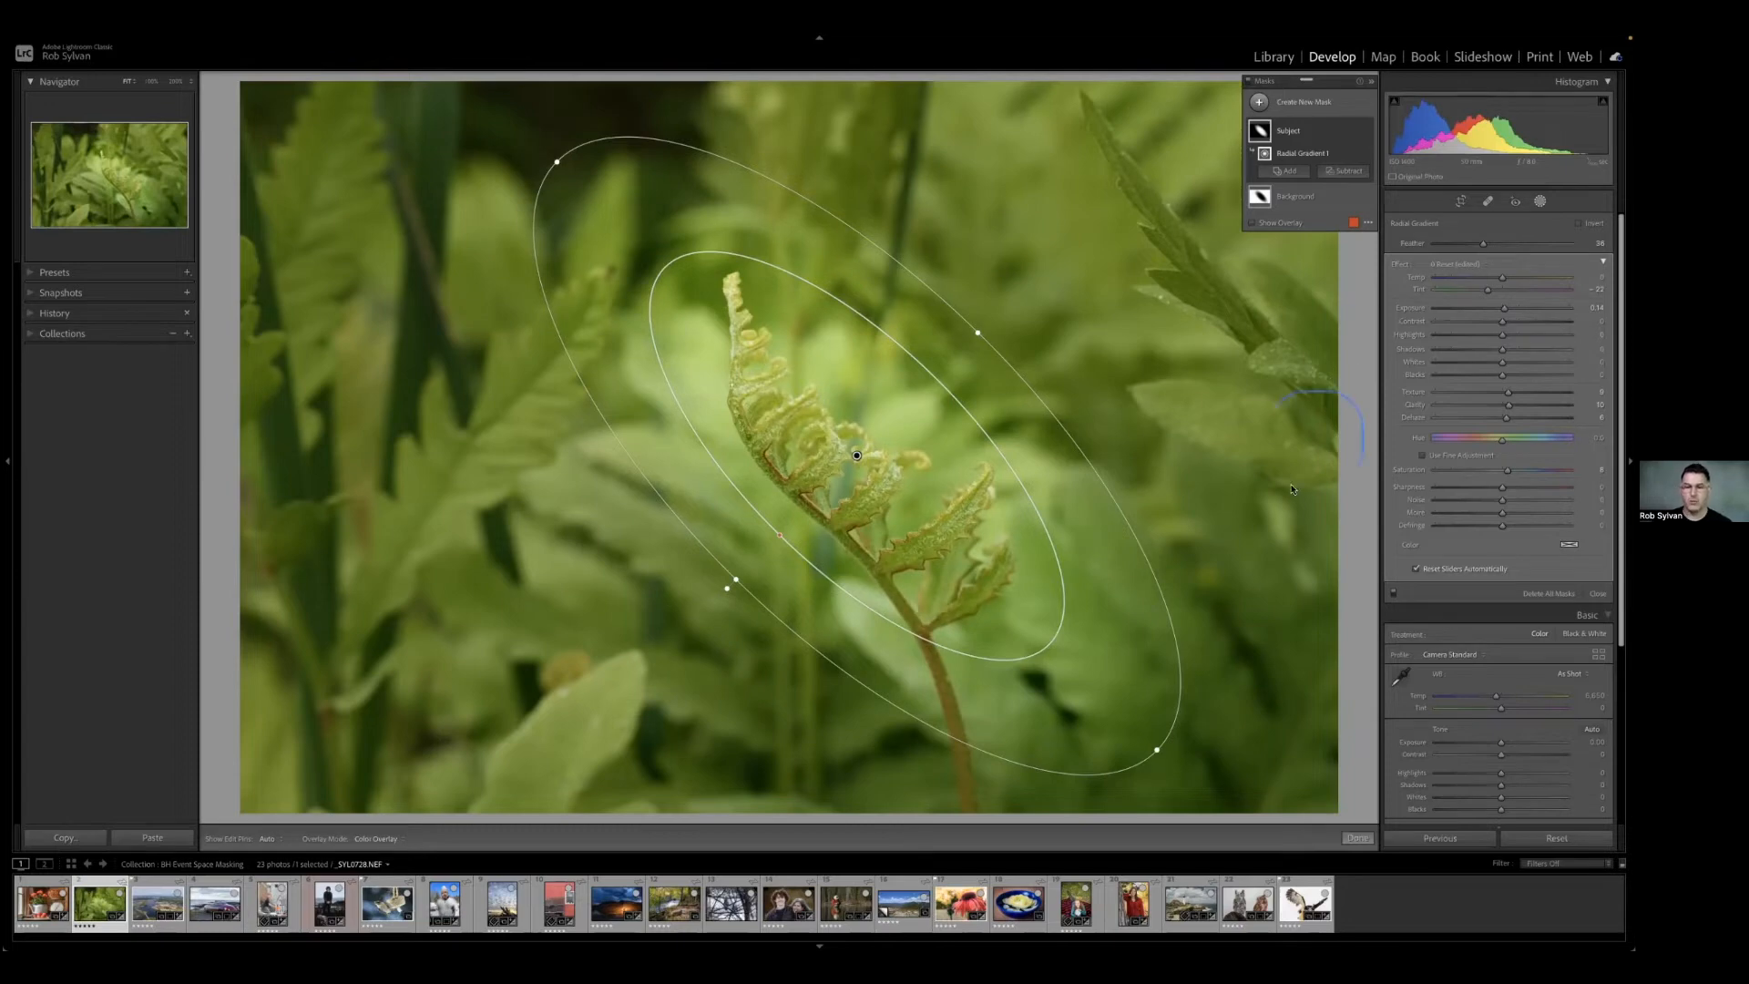
Compare the fern photo with all masks off and on, and with the Background mask hidden and shown.
click(1247, 83)
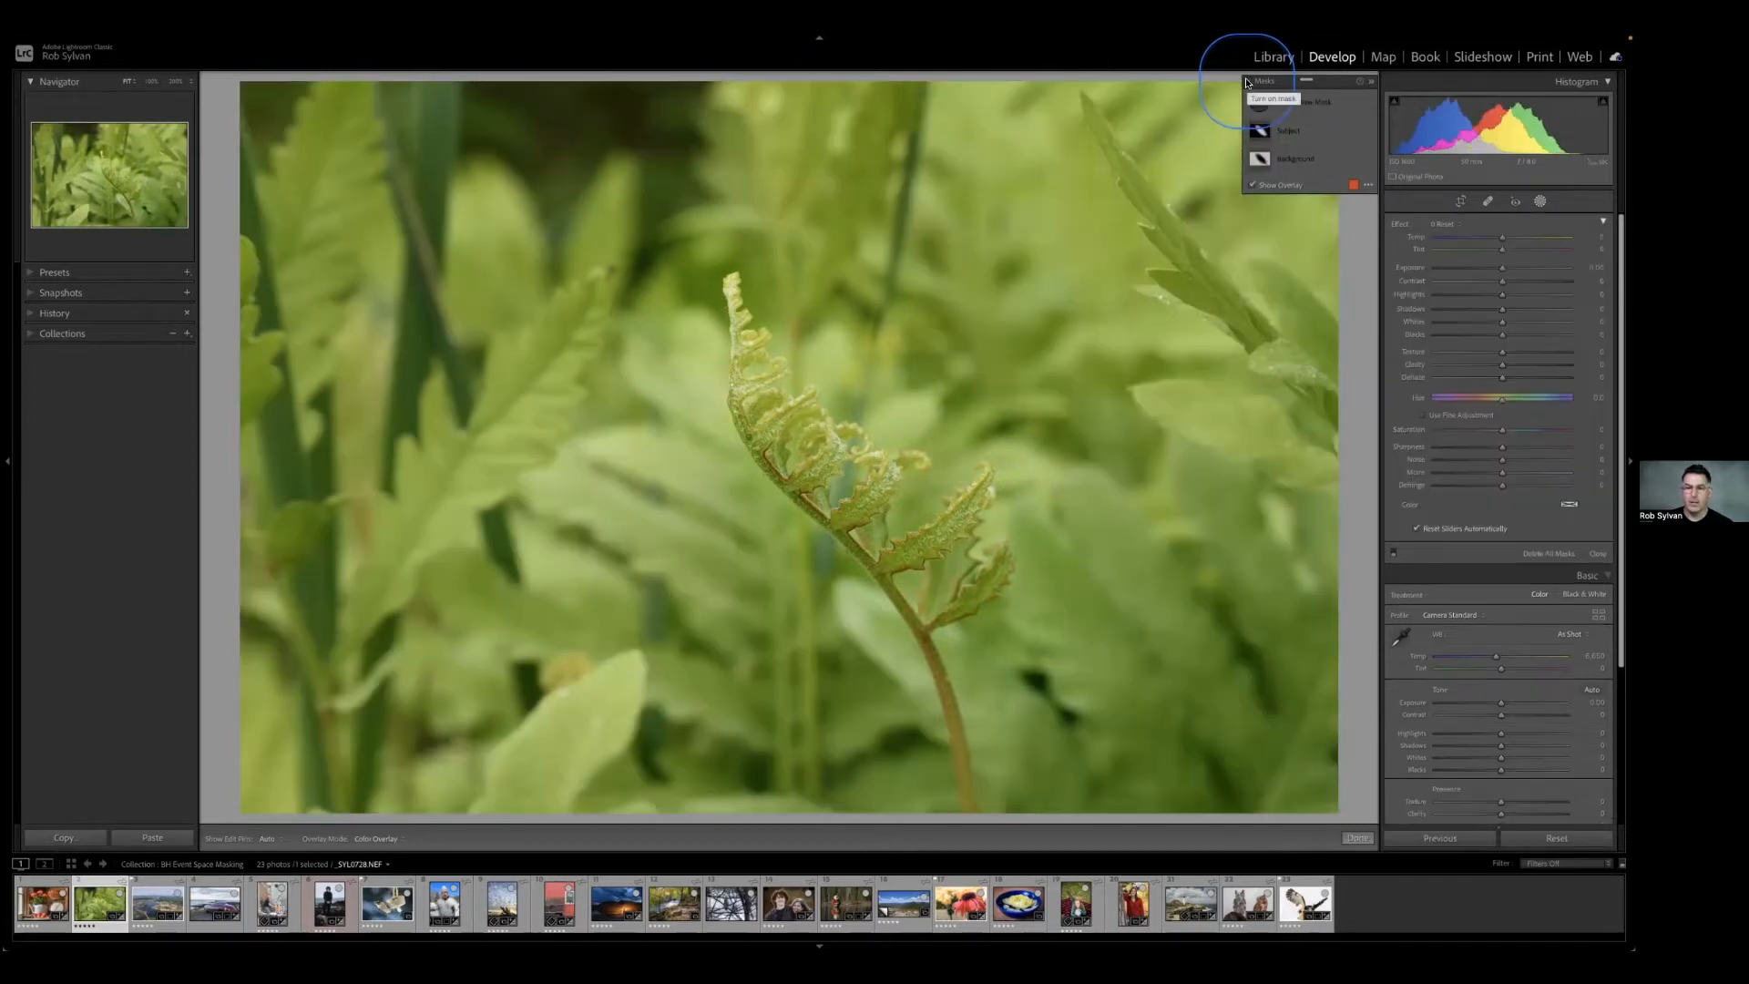
click(1247, 83)
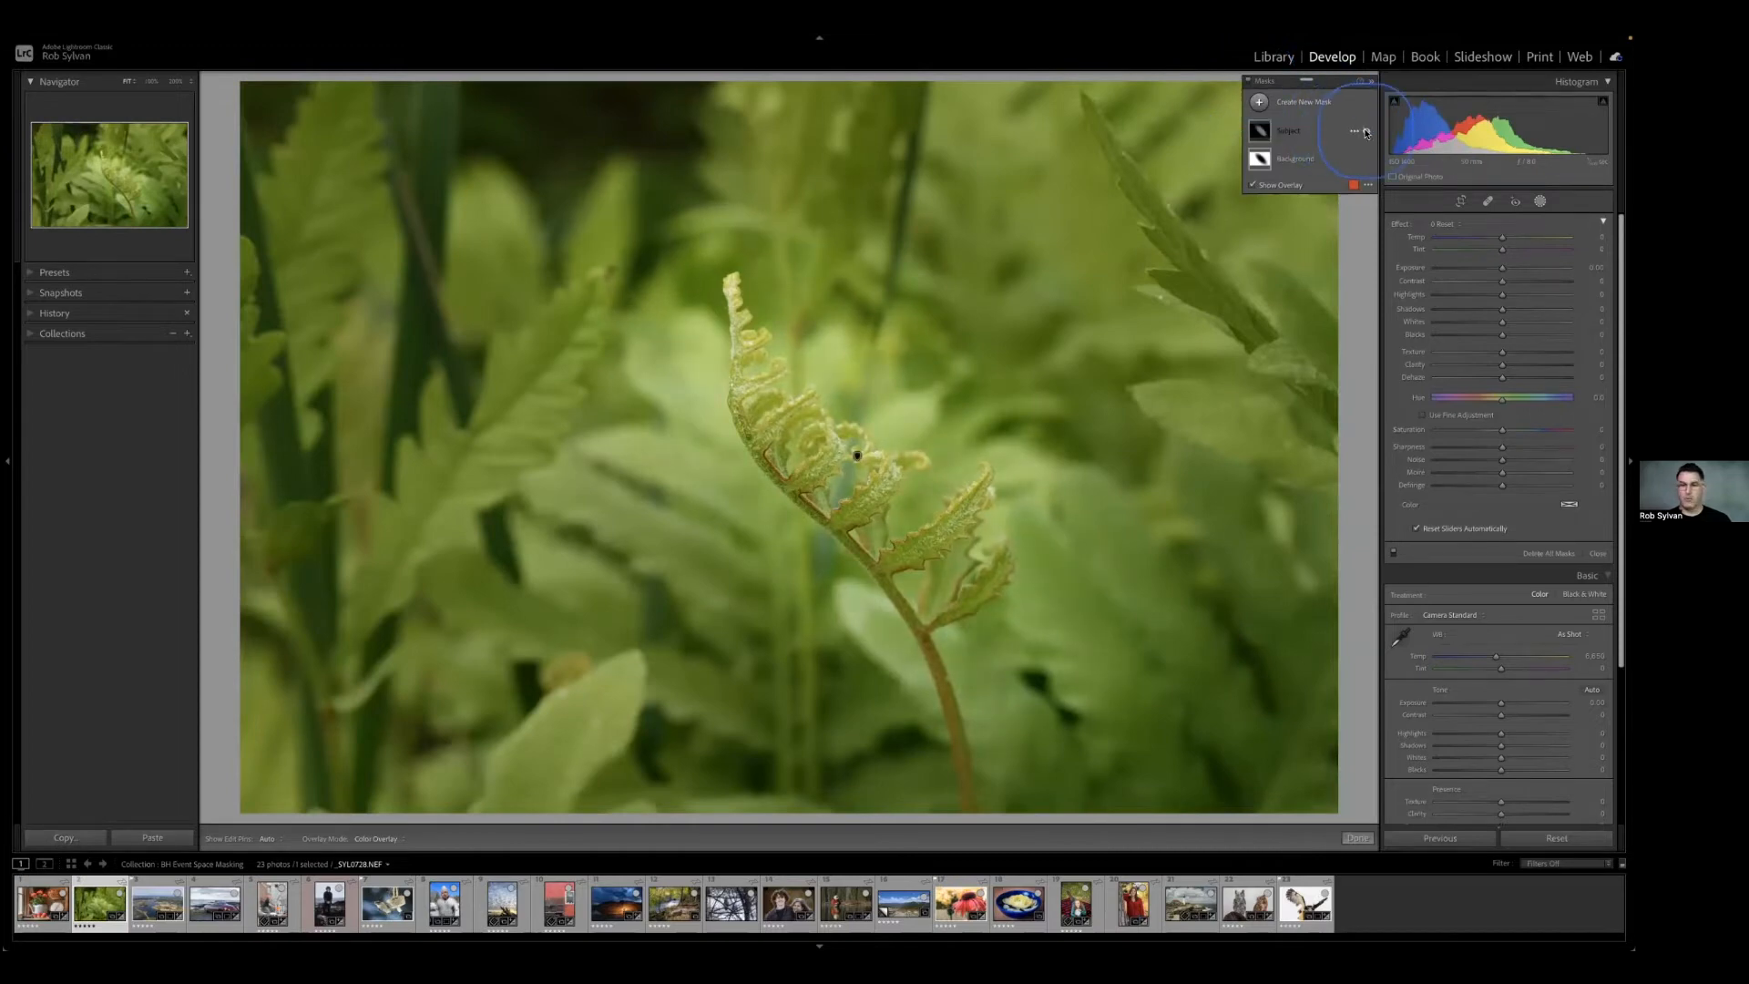
click(1365, 161)
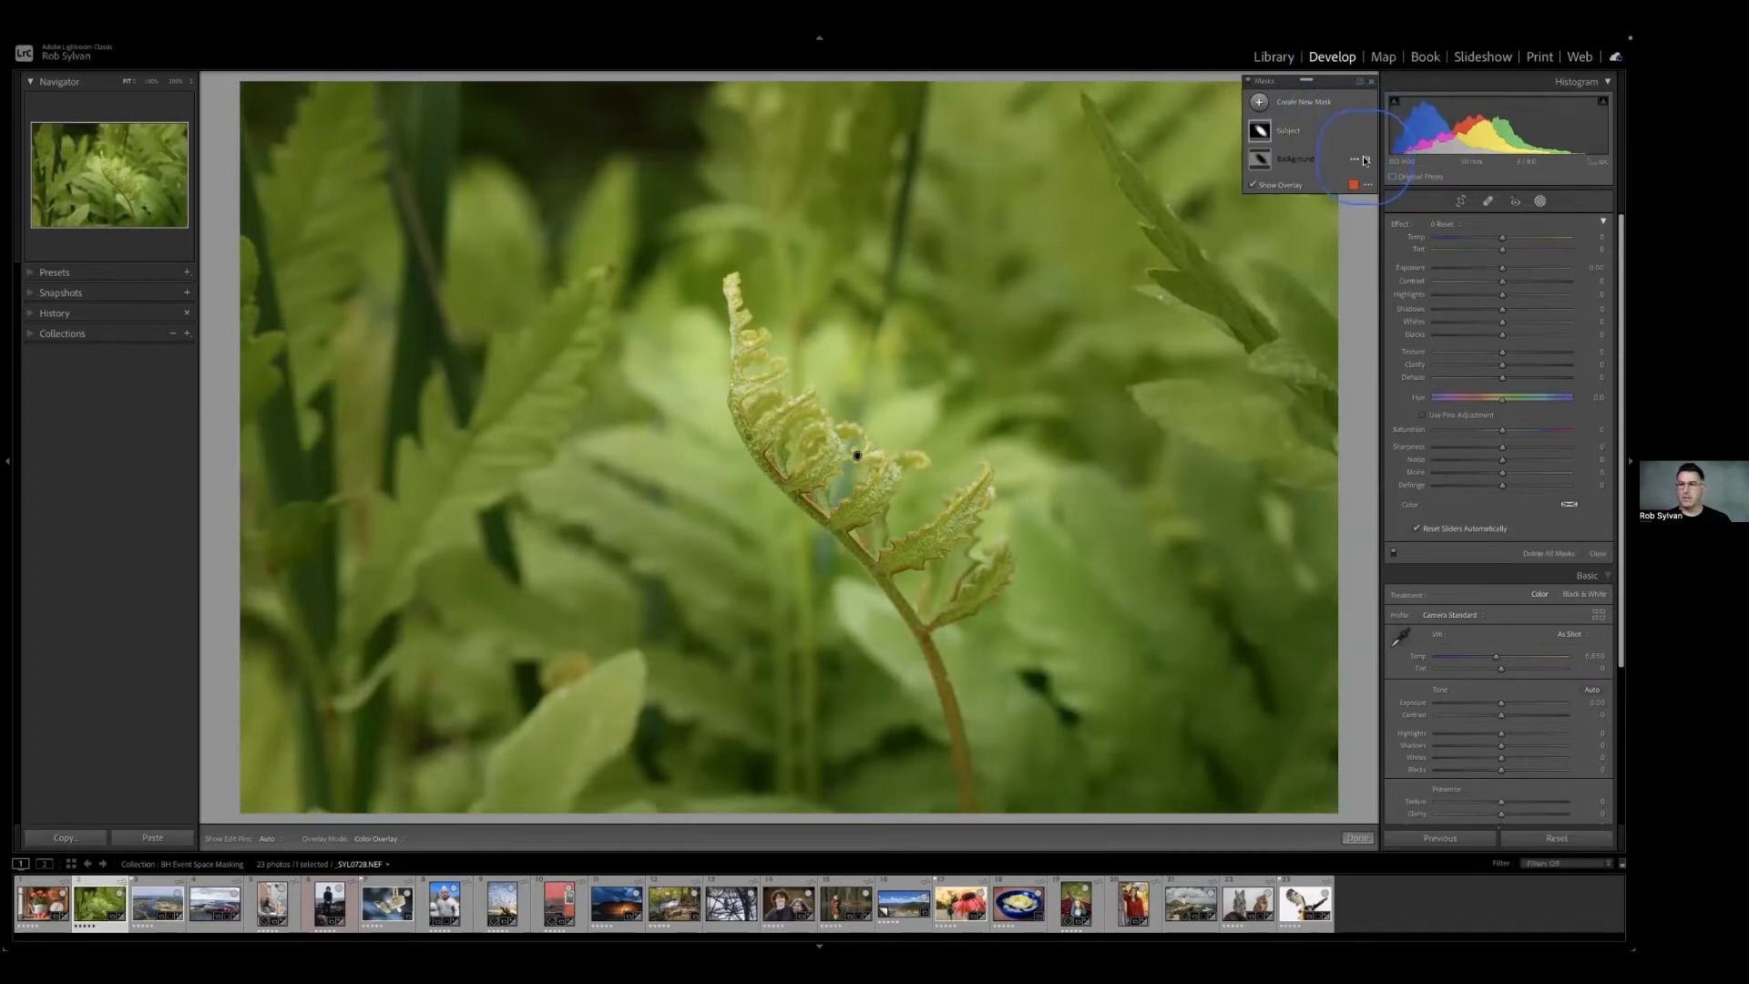
click(1365, 160)
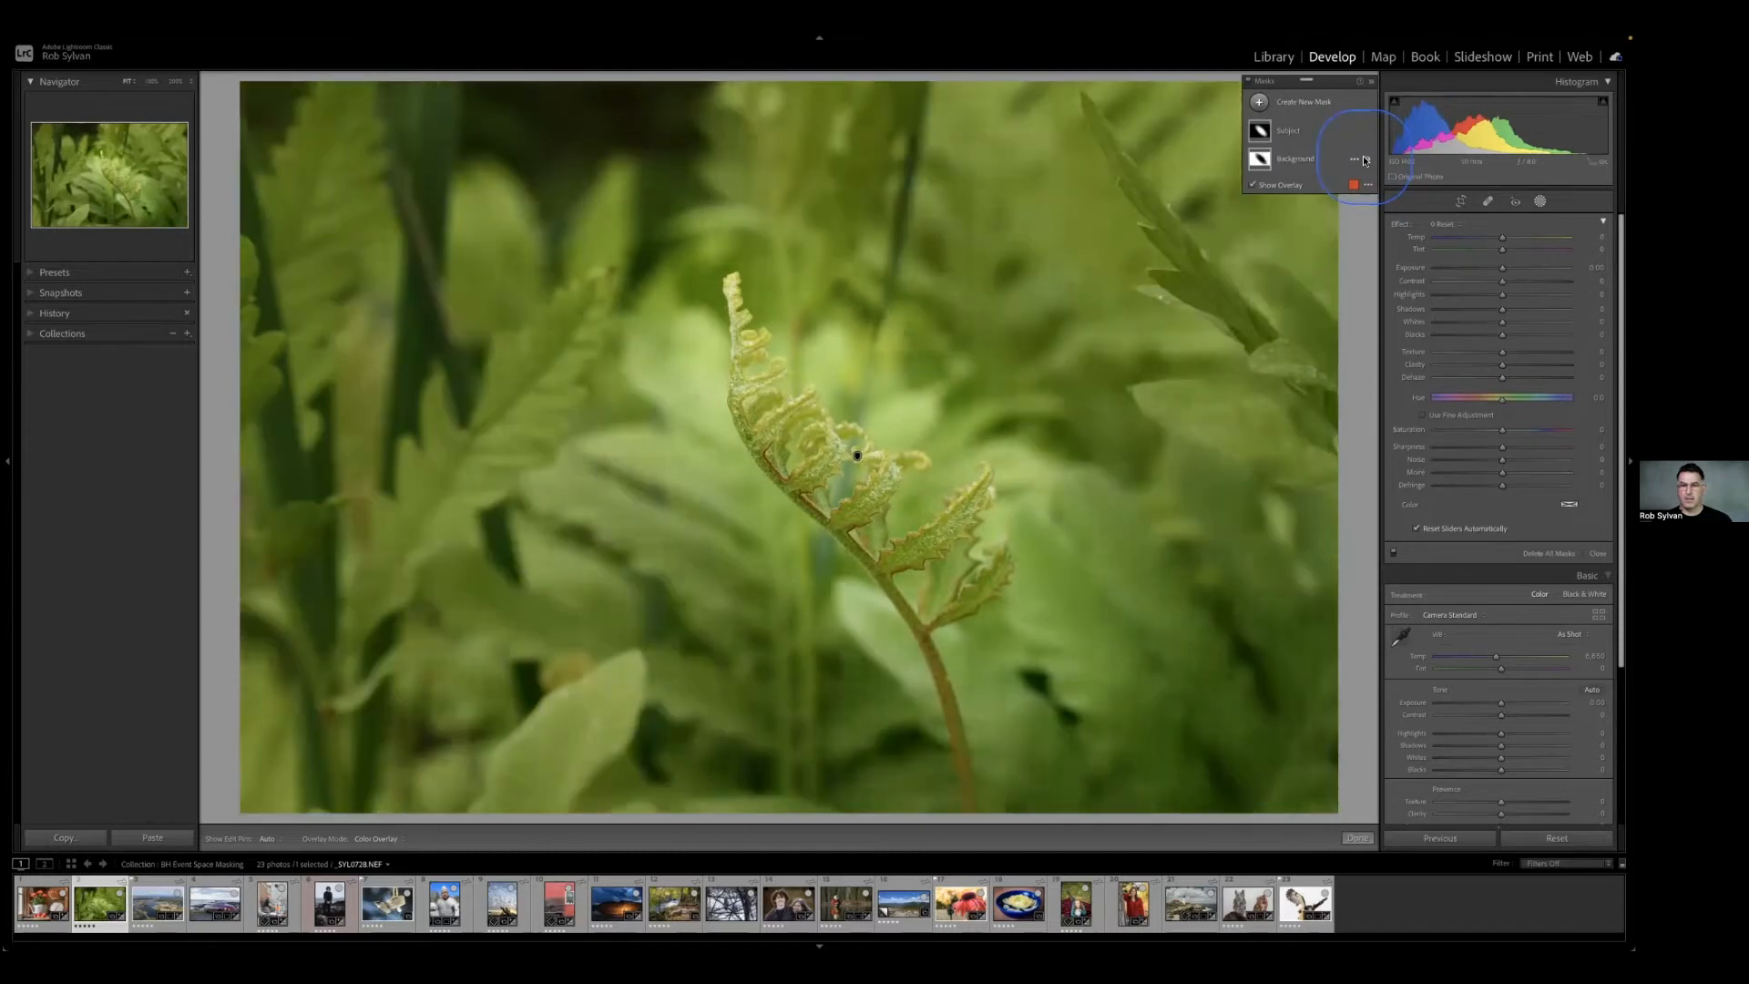
Cool the Background mask by lowering its Temp to about -21, and close the masking tools.
click(1304, 159)
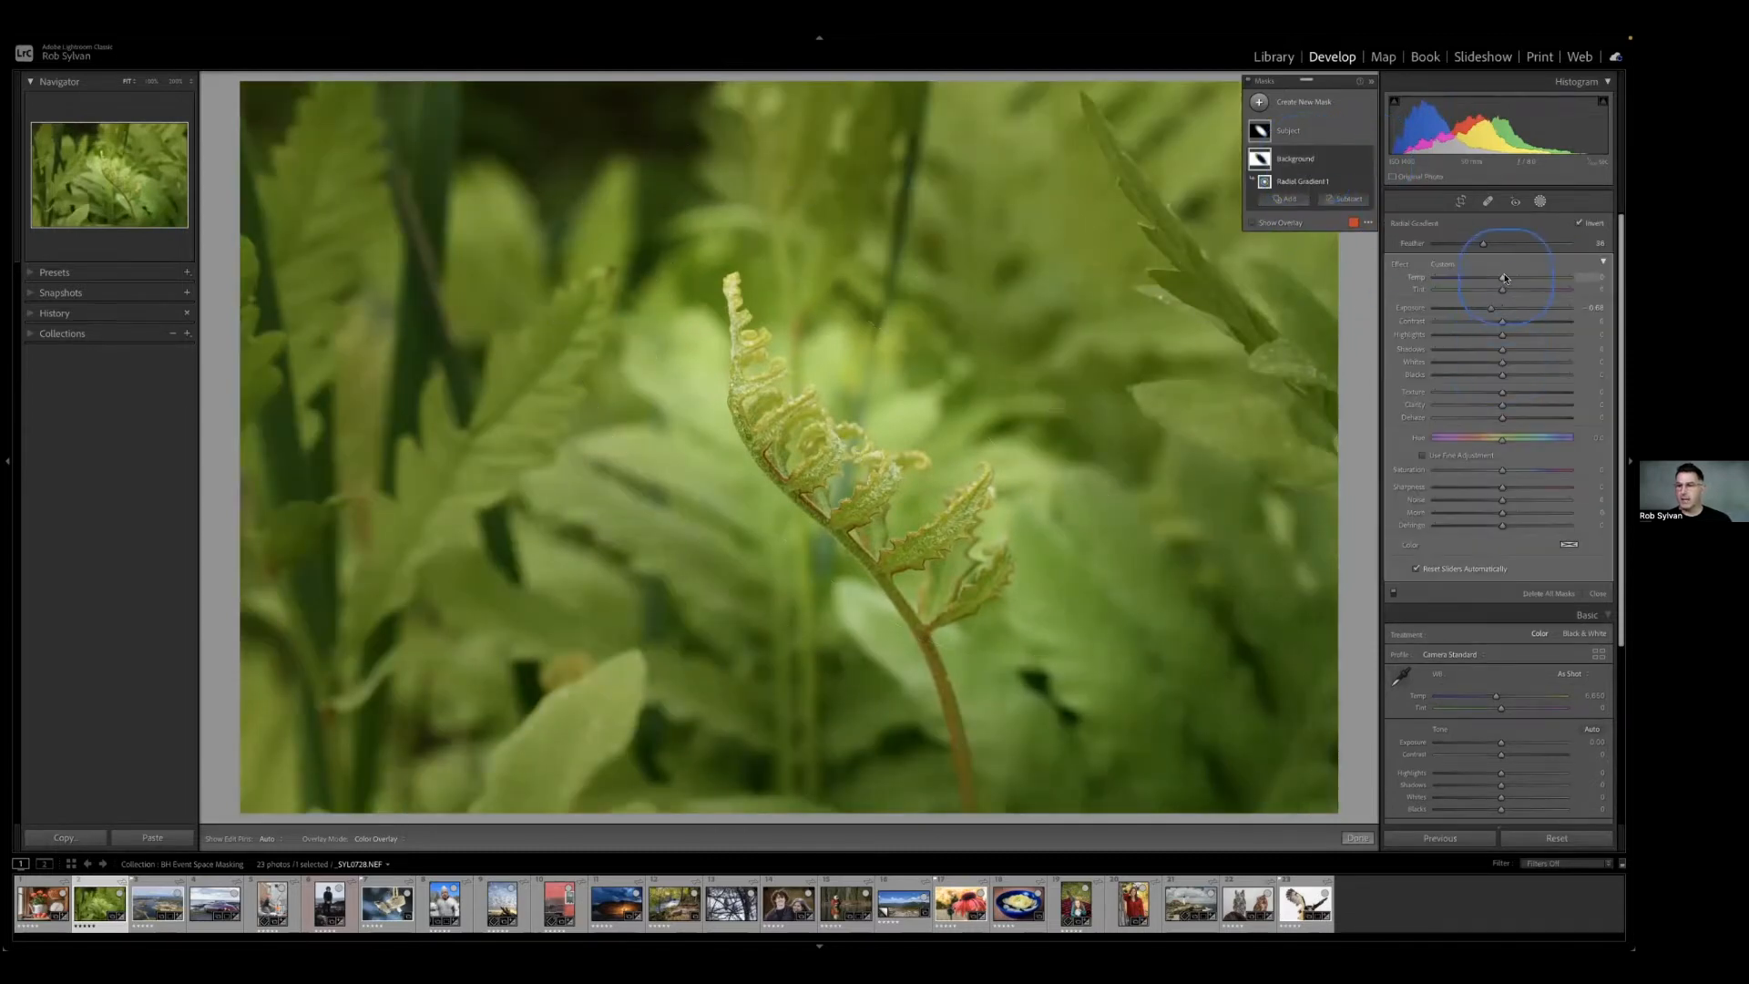
drag(1504, 281, 1486, 284)
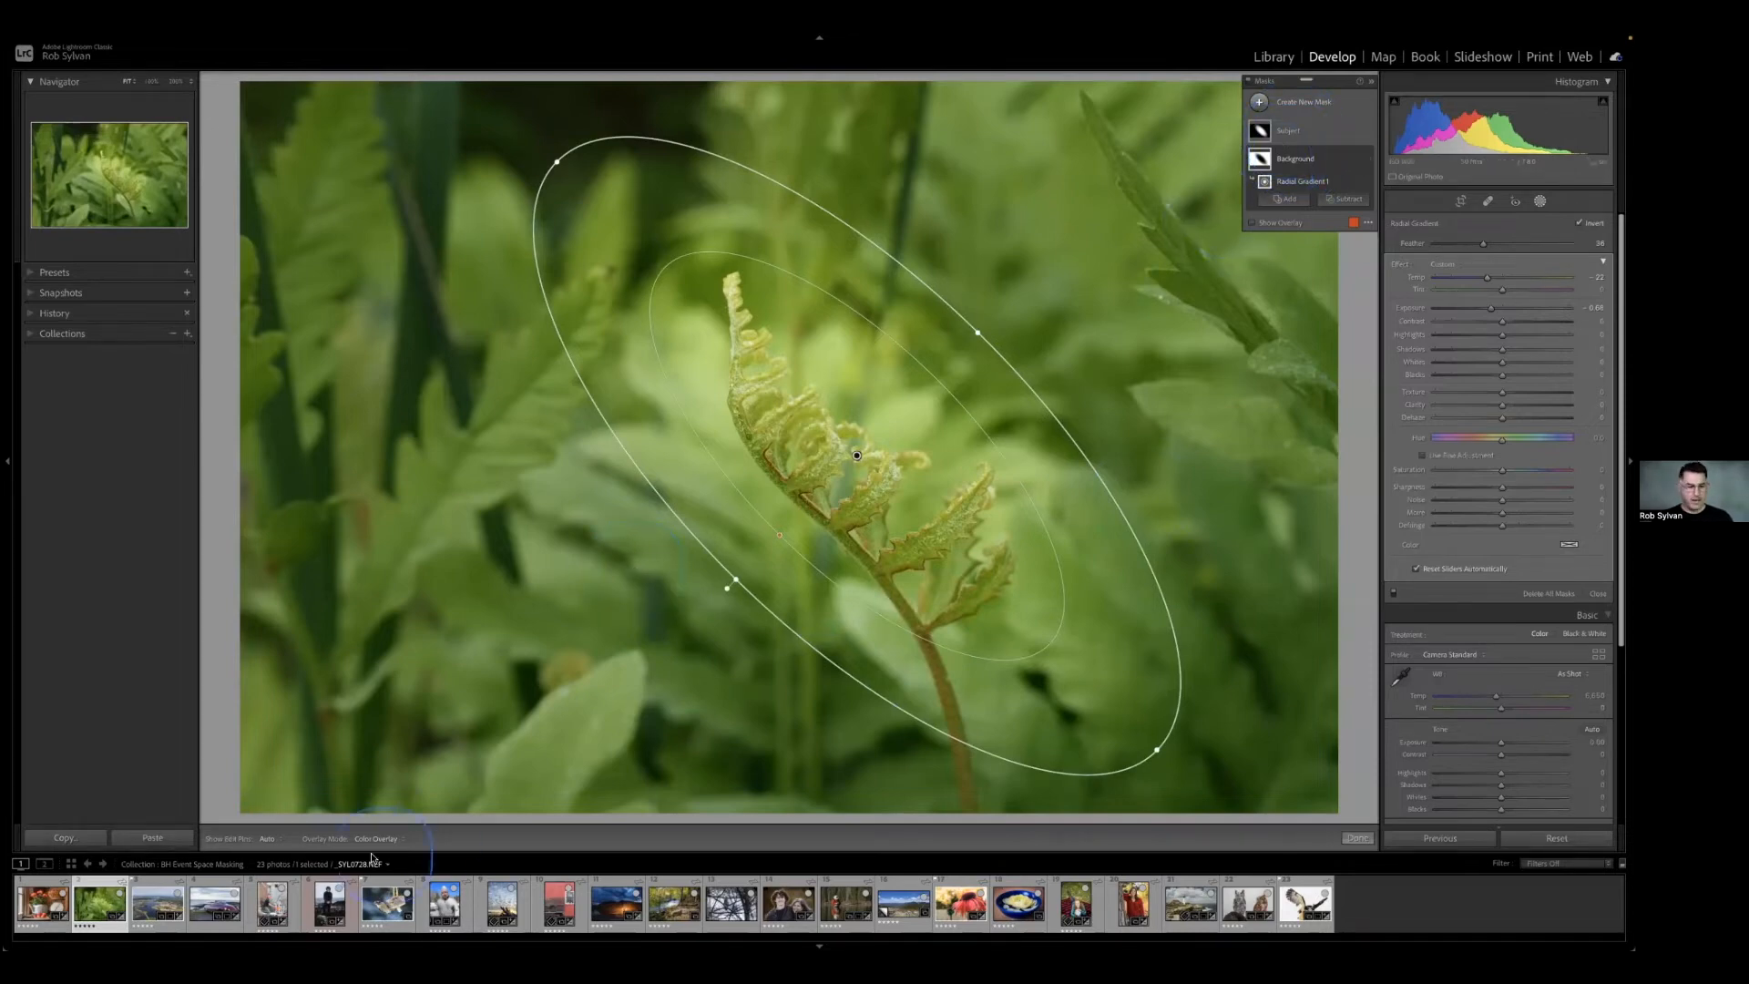
key(Escape)
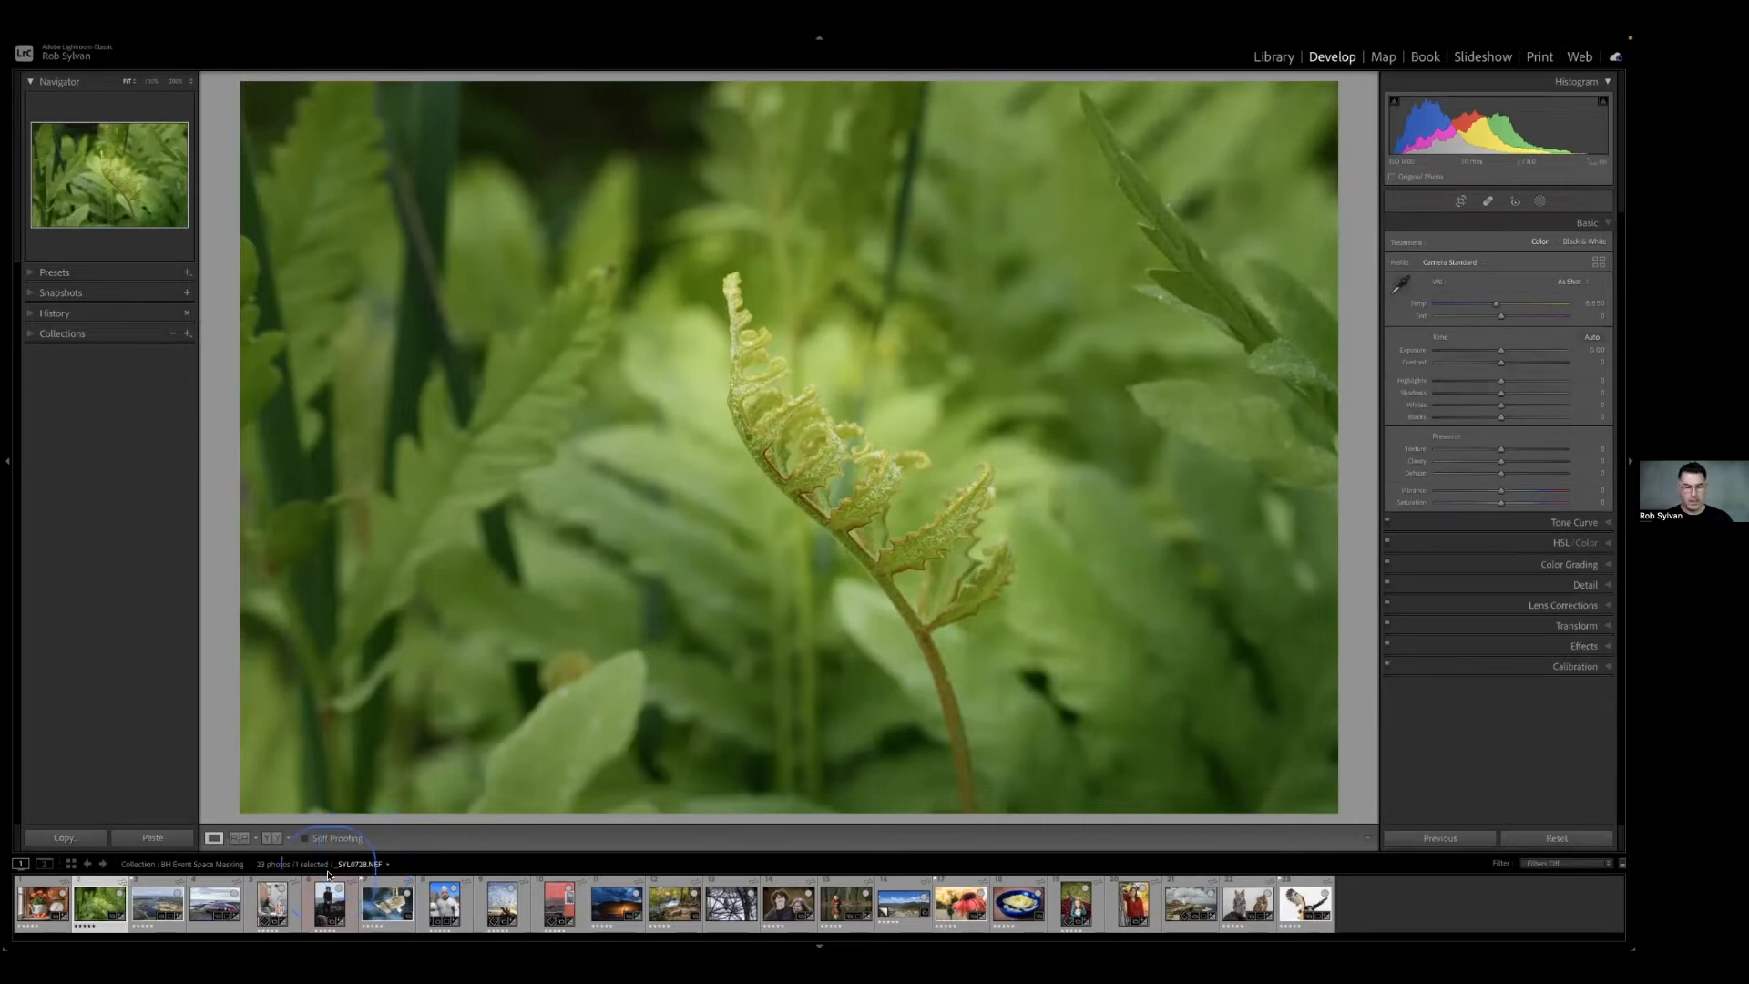
Open the aerial harbor photo and create a Select Sky mask on it.
click(158, 902)
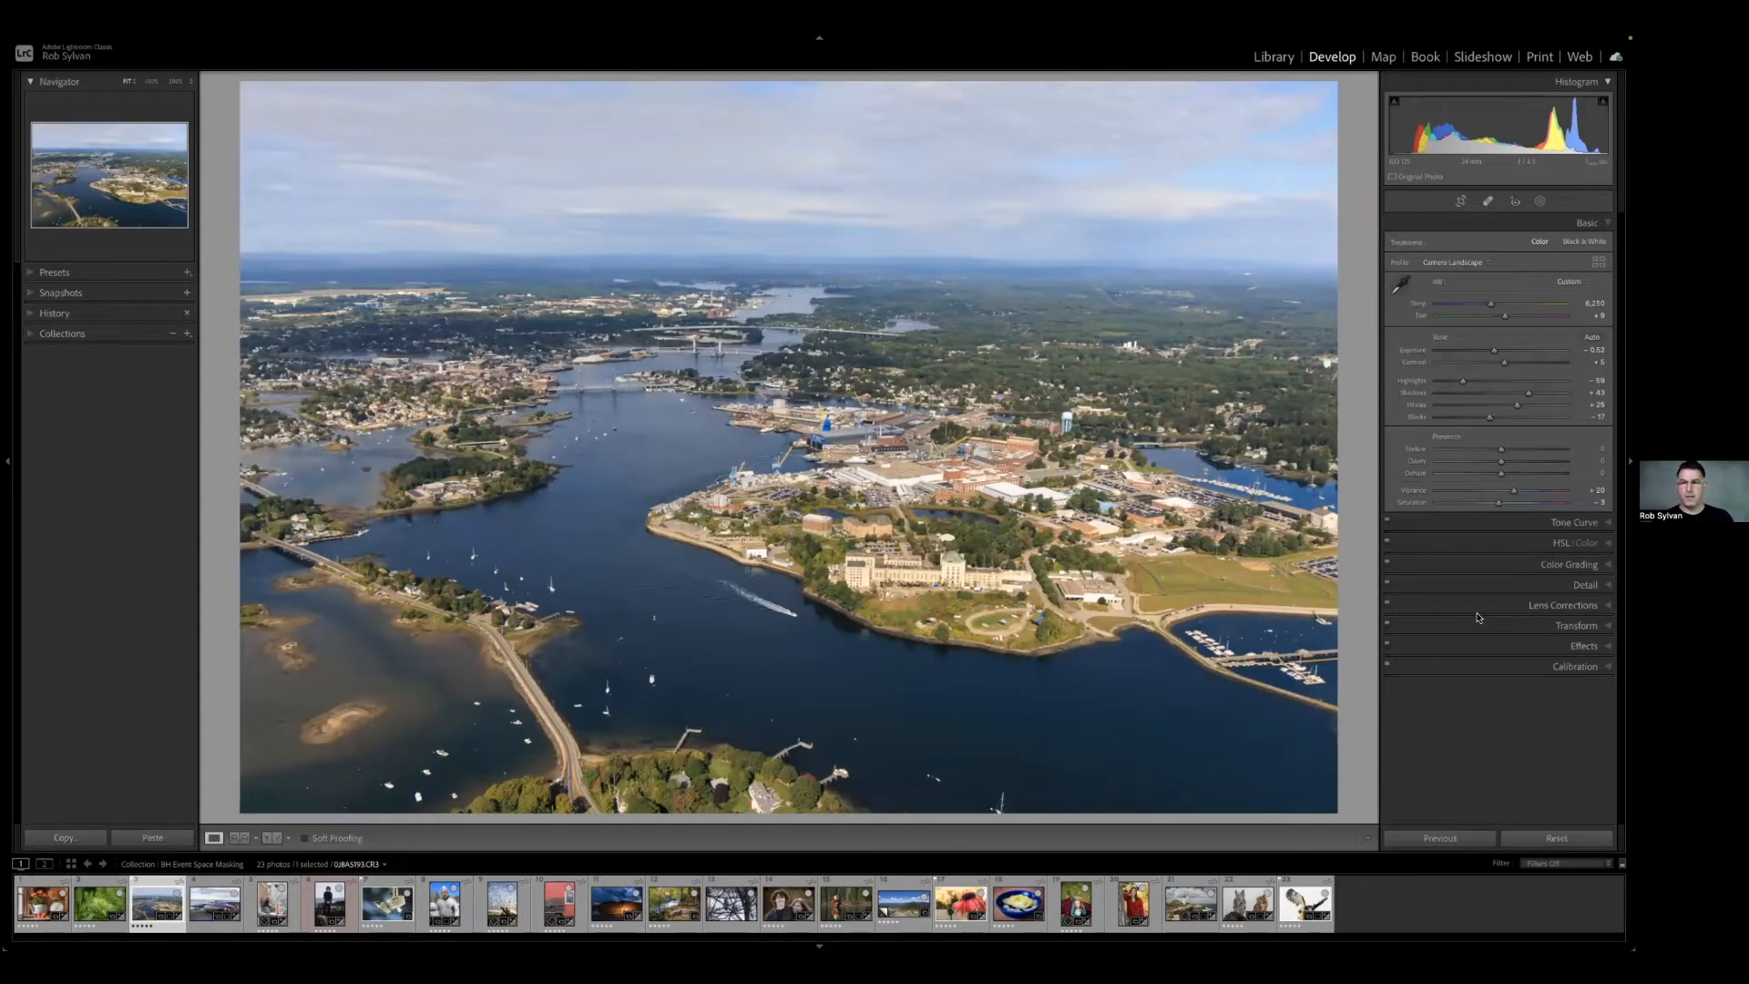
click(1541, 201)
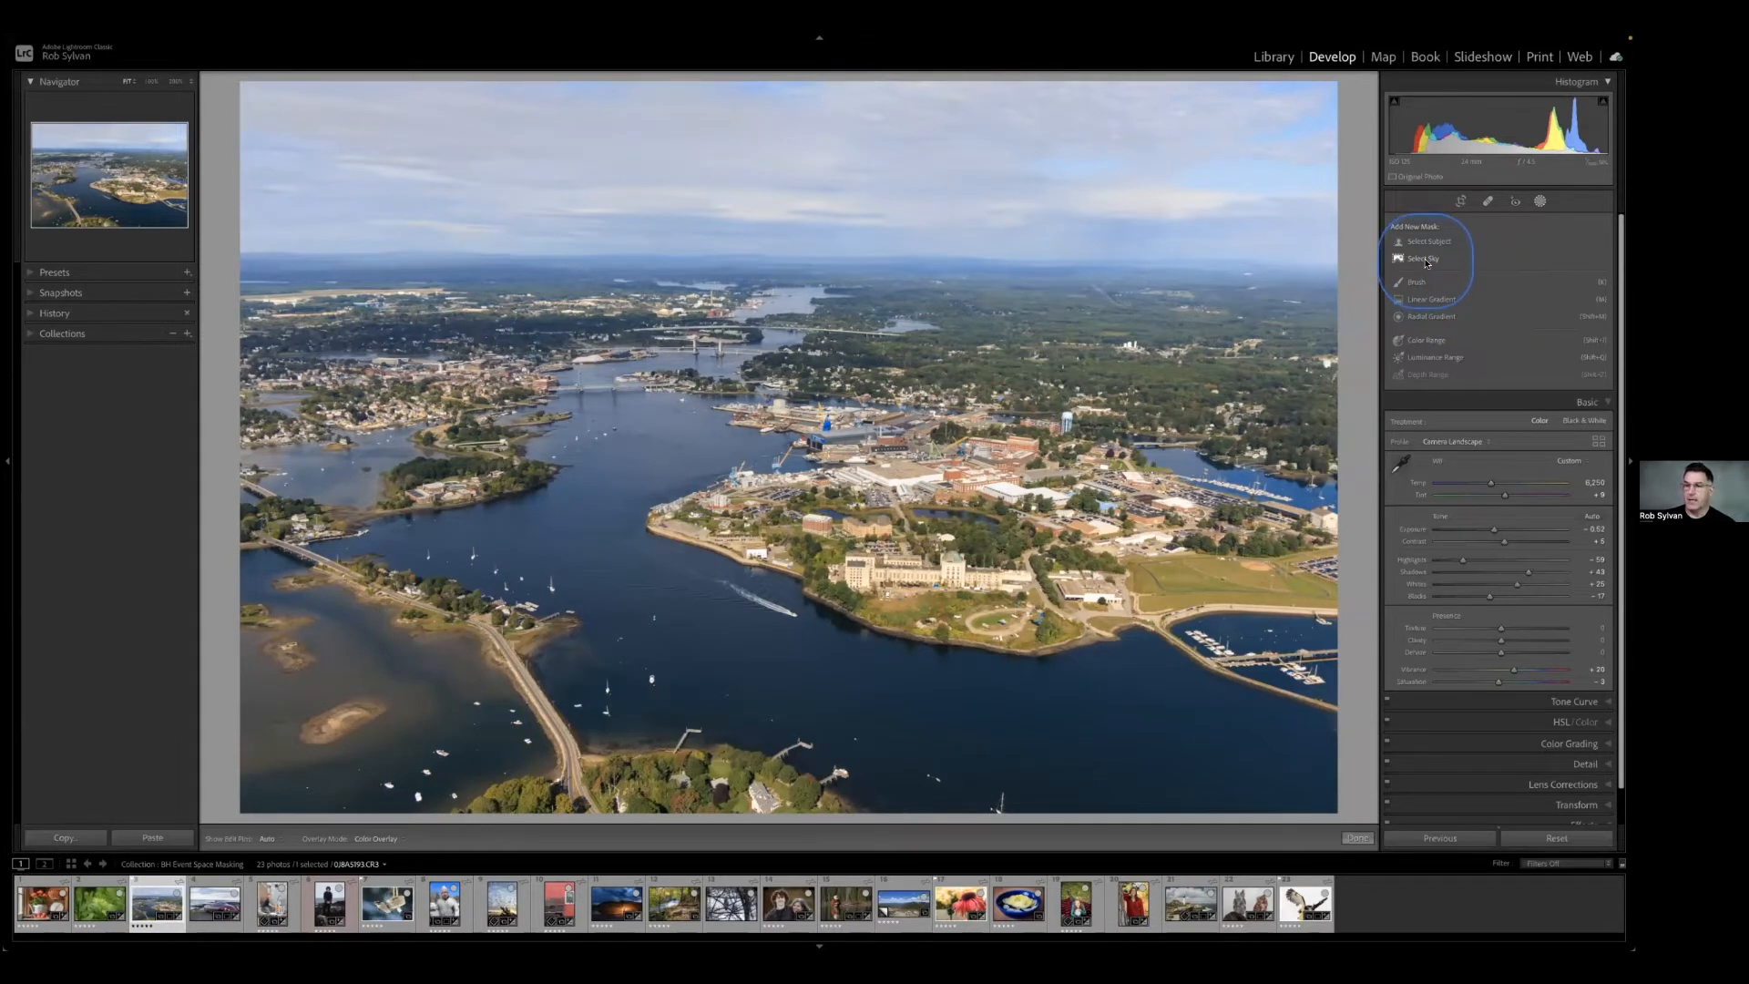
click(1424, 259)
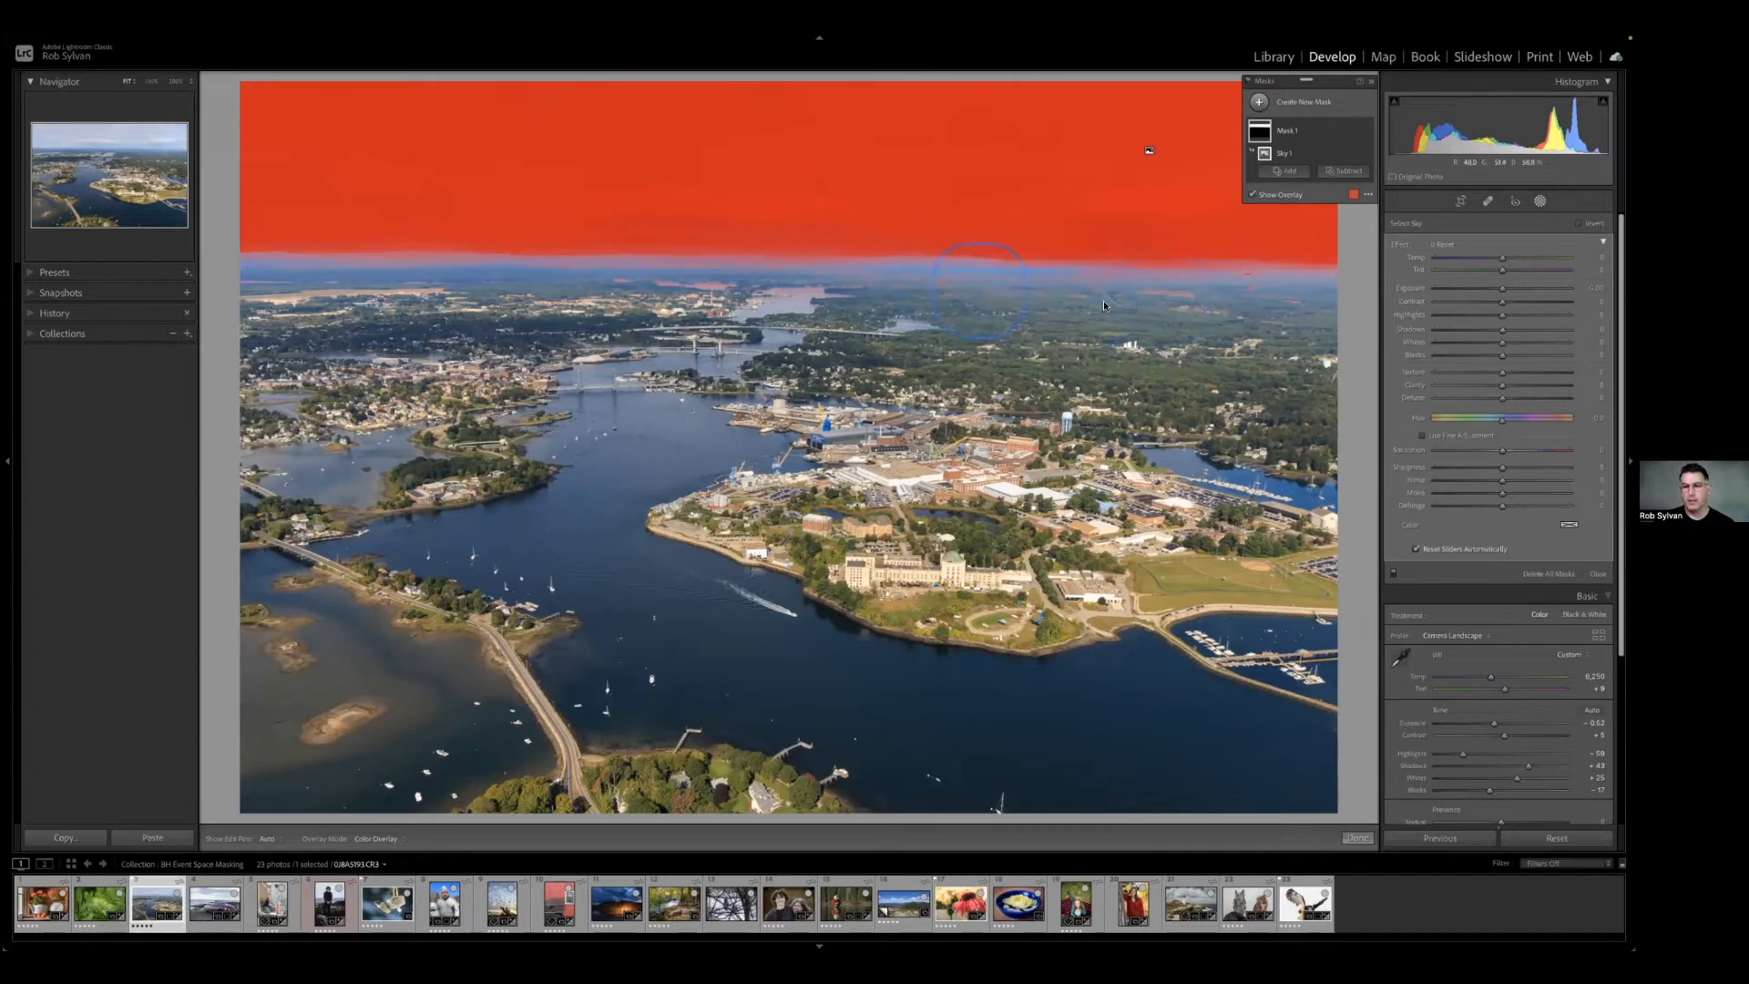
Hide the mask overlay, lower the sky mask's Highlights to about -32, and slightly increase its Dehaze.
click(1345, 172)
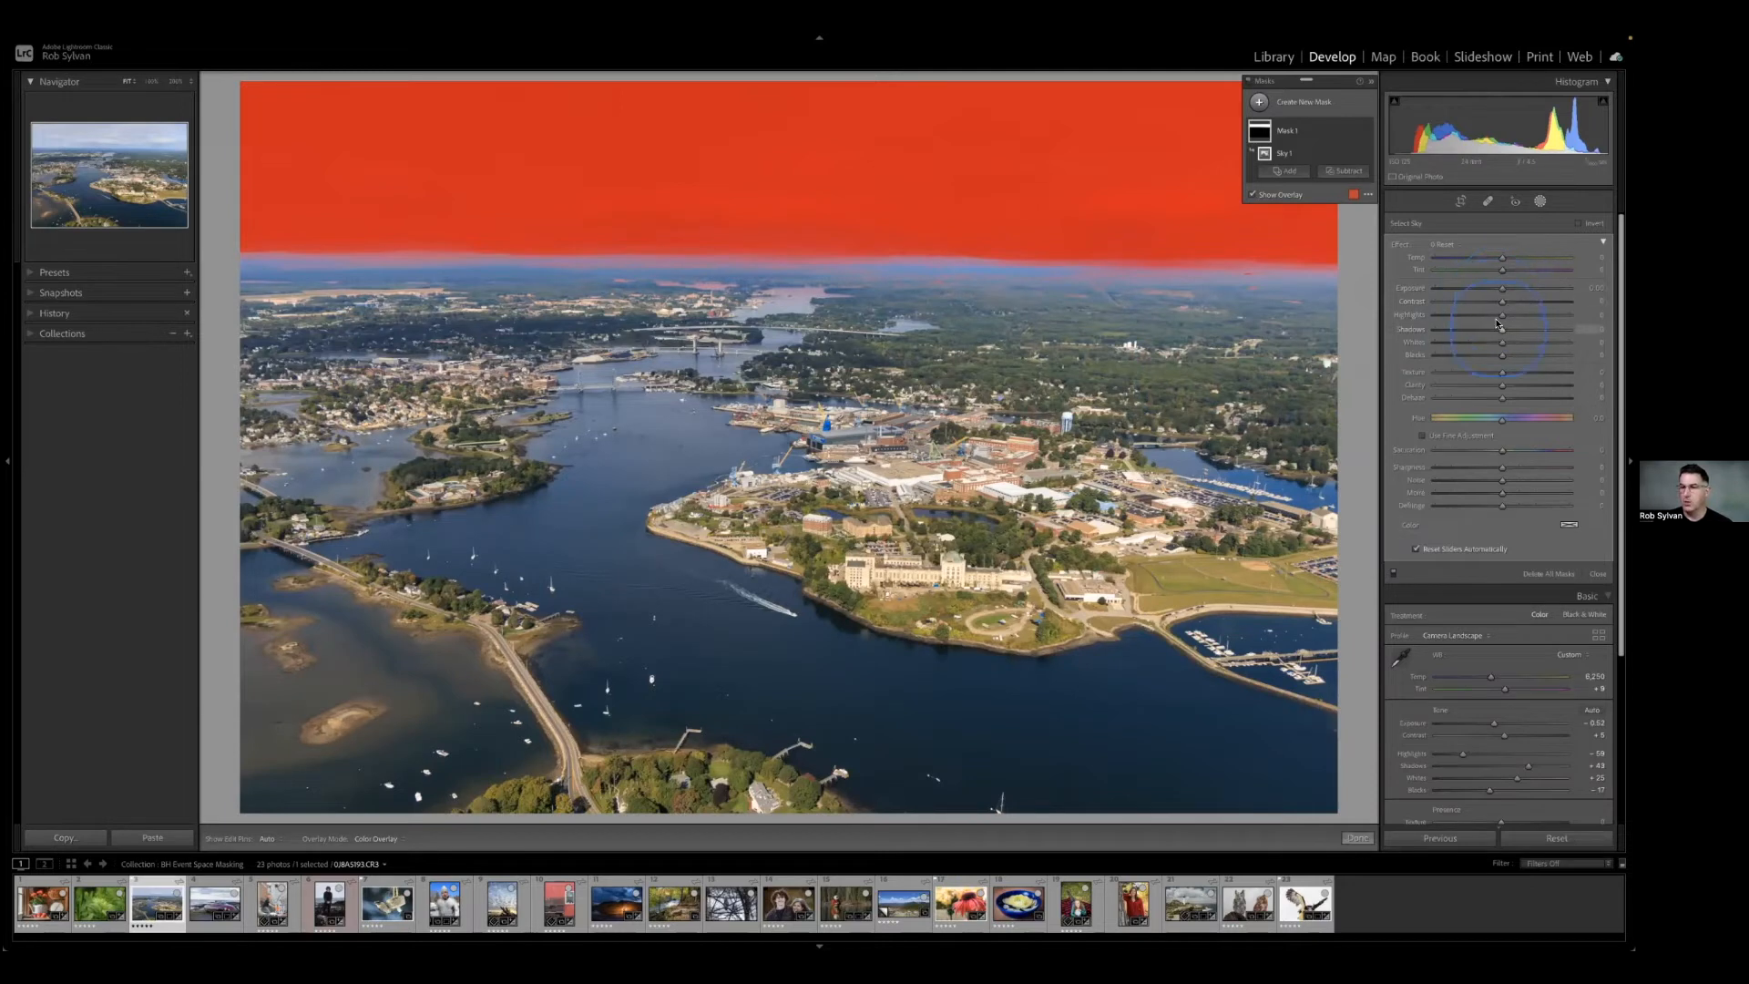
key(o)
drag(1497, 318, 1482, 319)
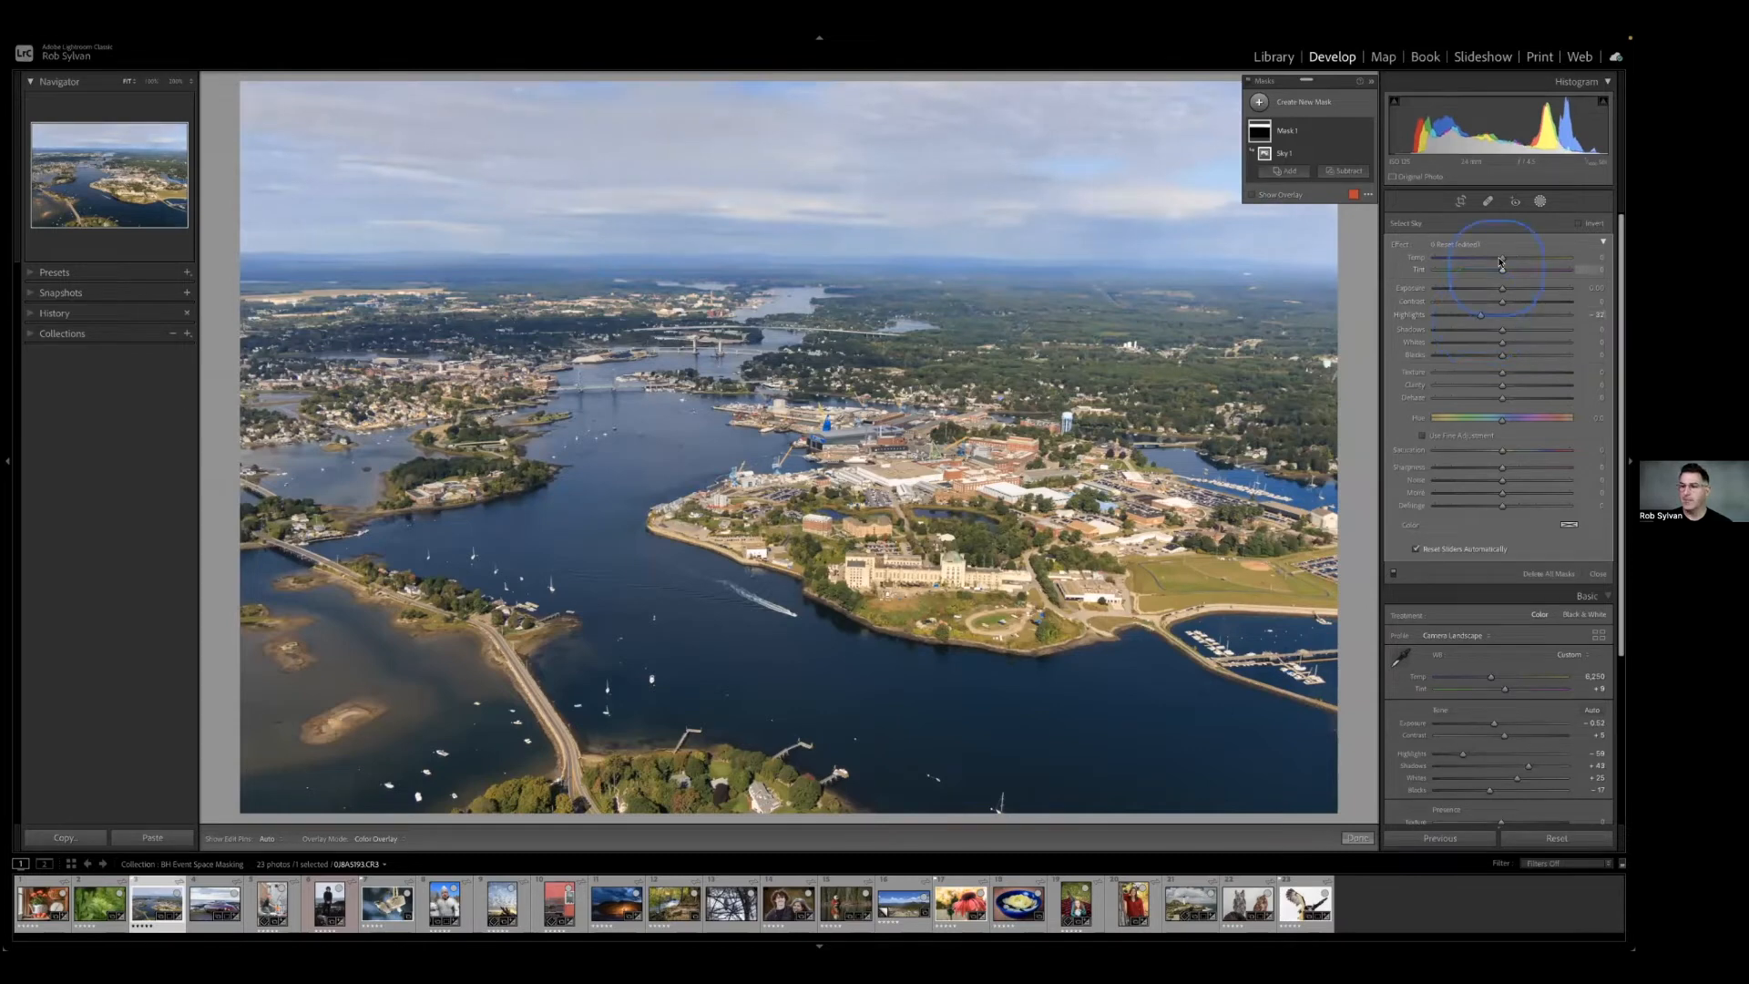
click(1494, 399)
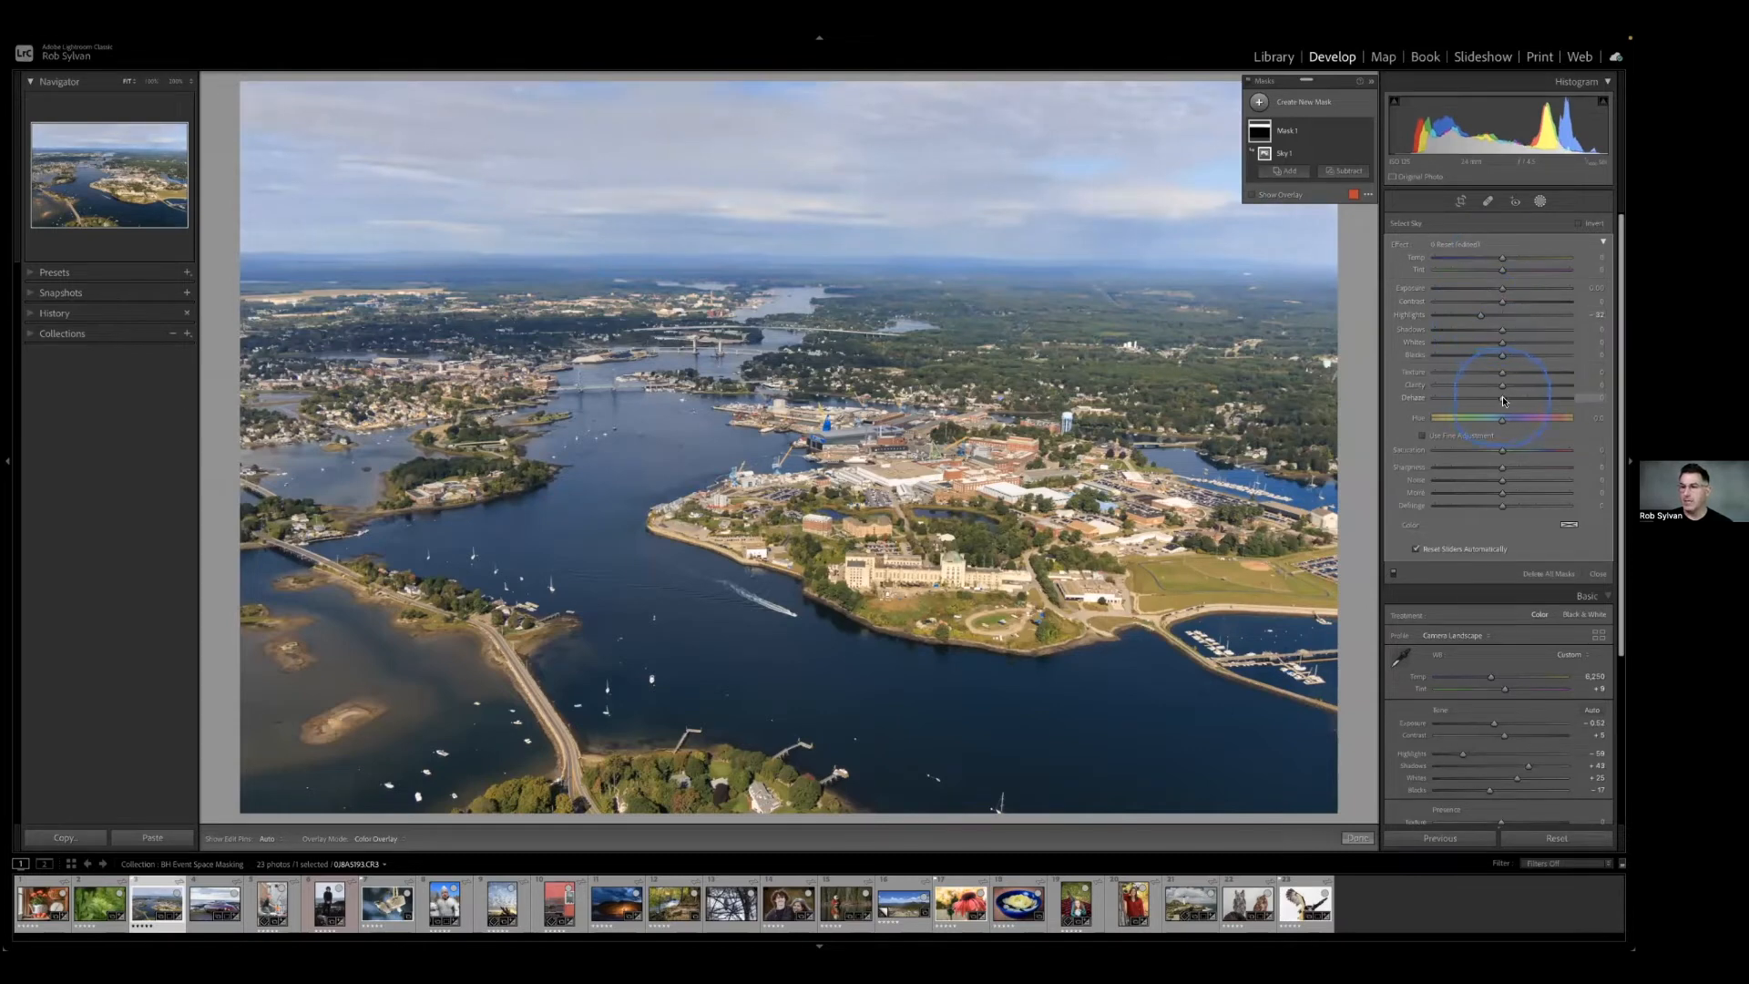
drag(1503, 401, 1505, 400)
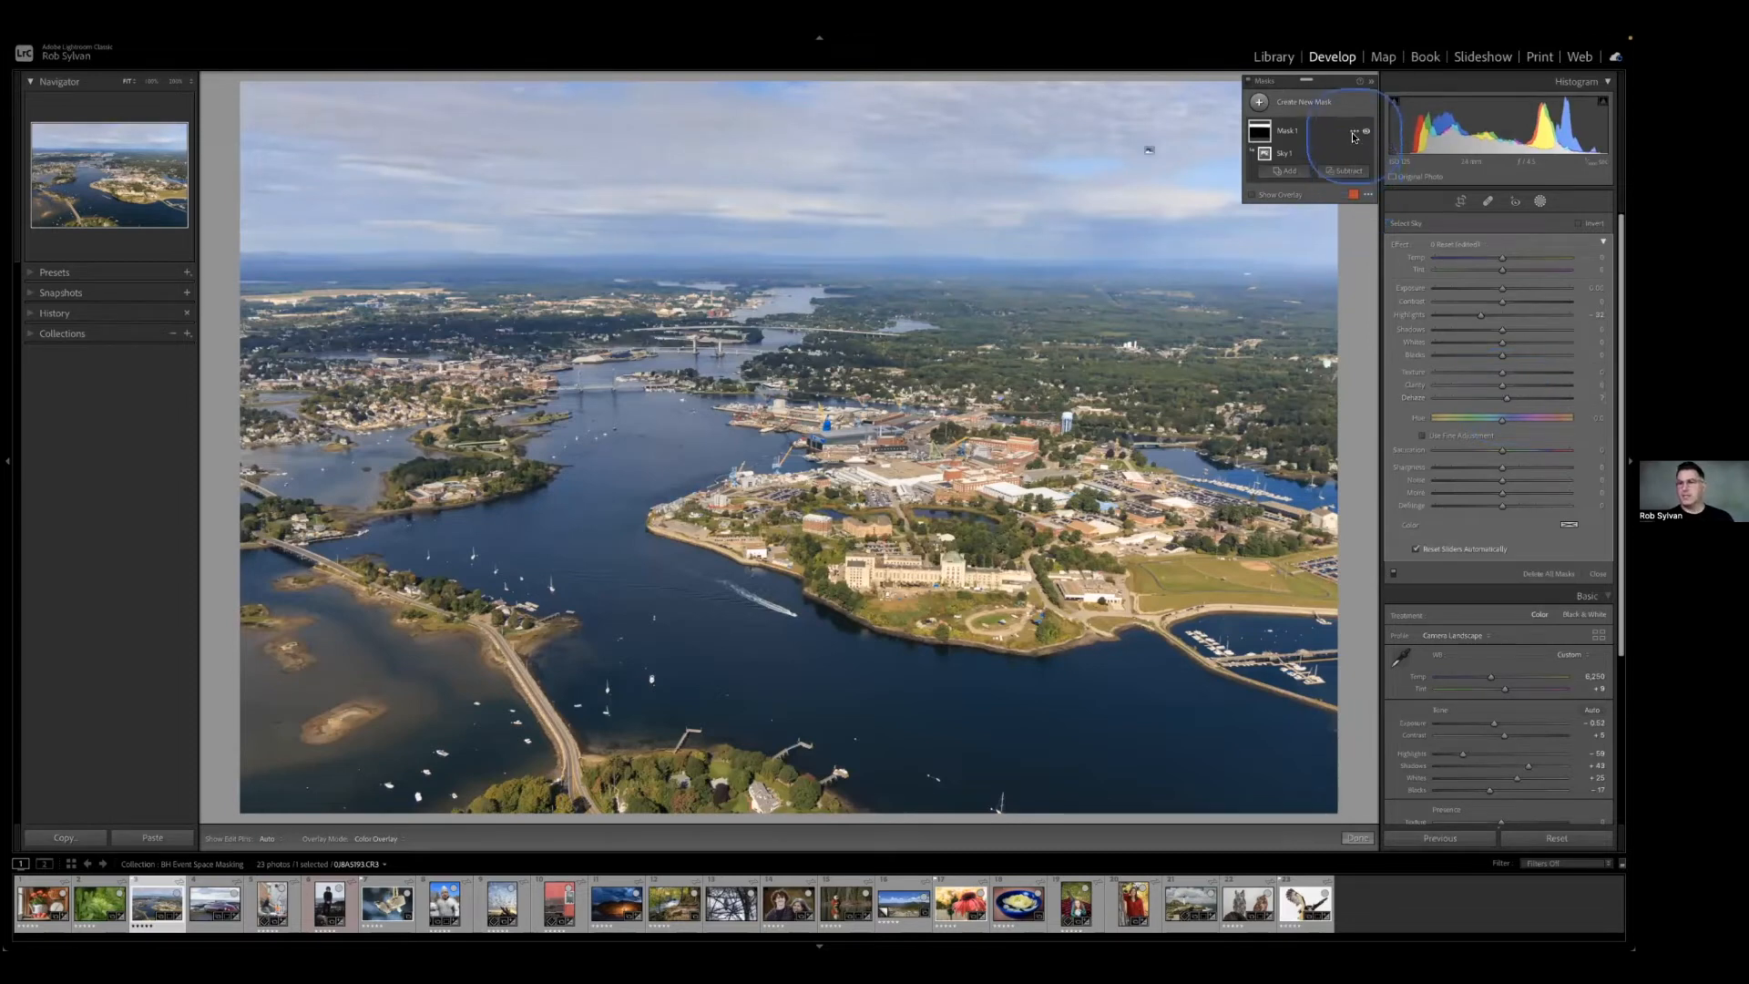
Compare the harbor photo with the sky mask hidden and shown.
click(1367, 134)
click(1367, 134)
click(1366, 134)
click(1366, 134)
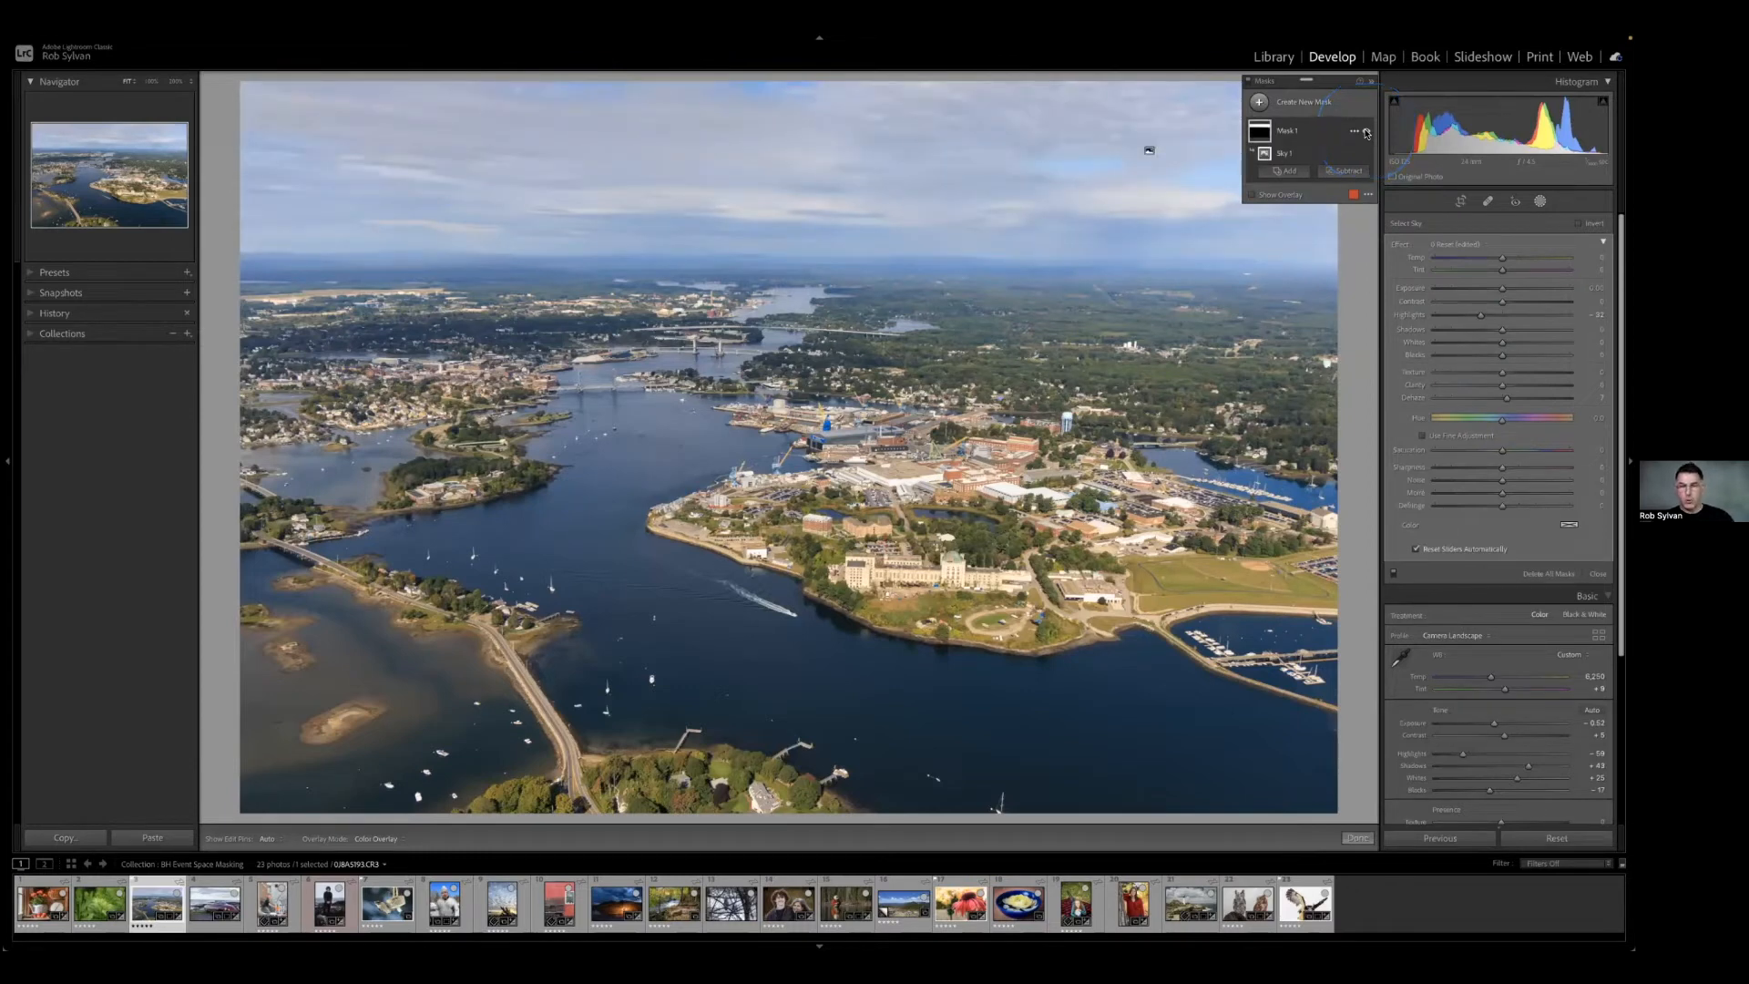
Rename the harbor photo's sky mask as Sky.
double_click(1290, 132)
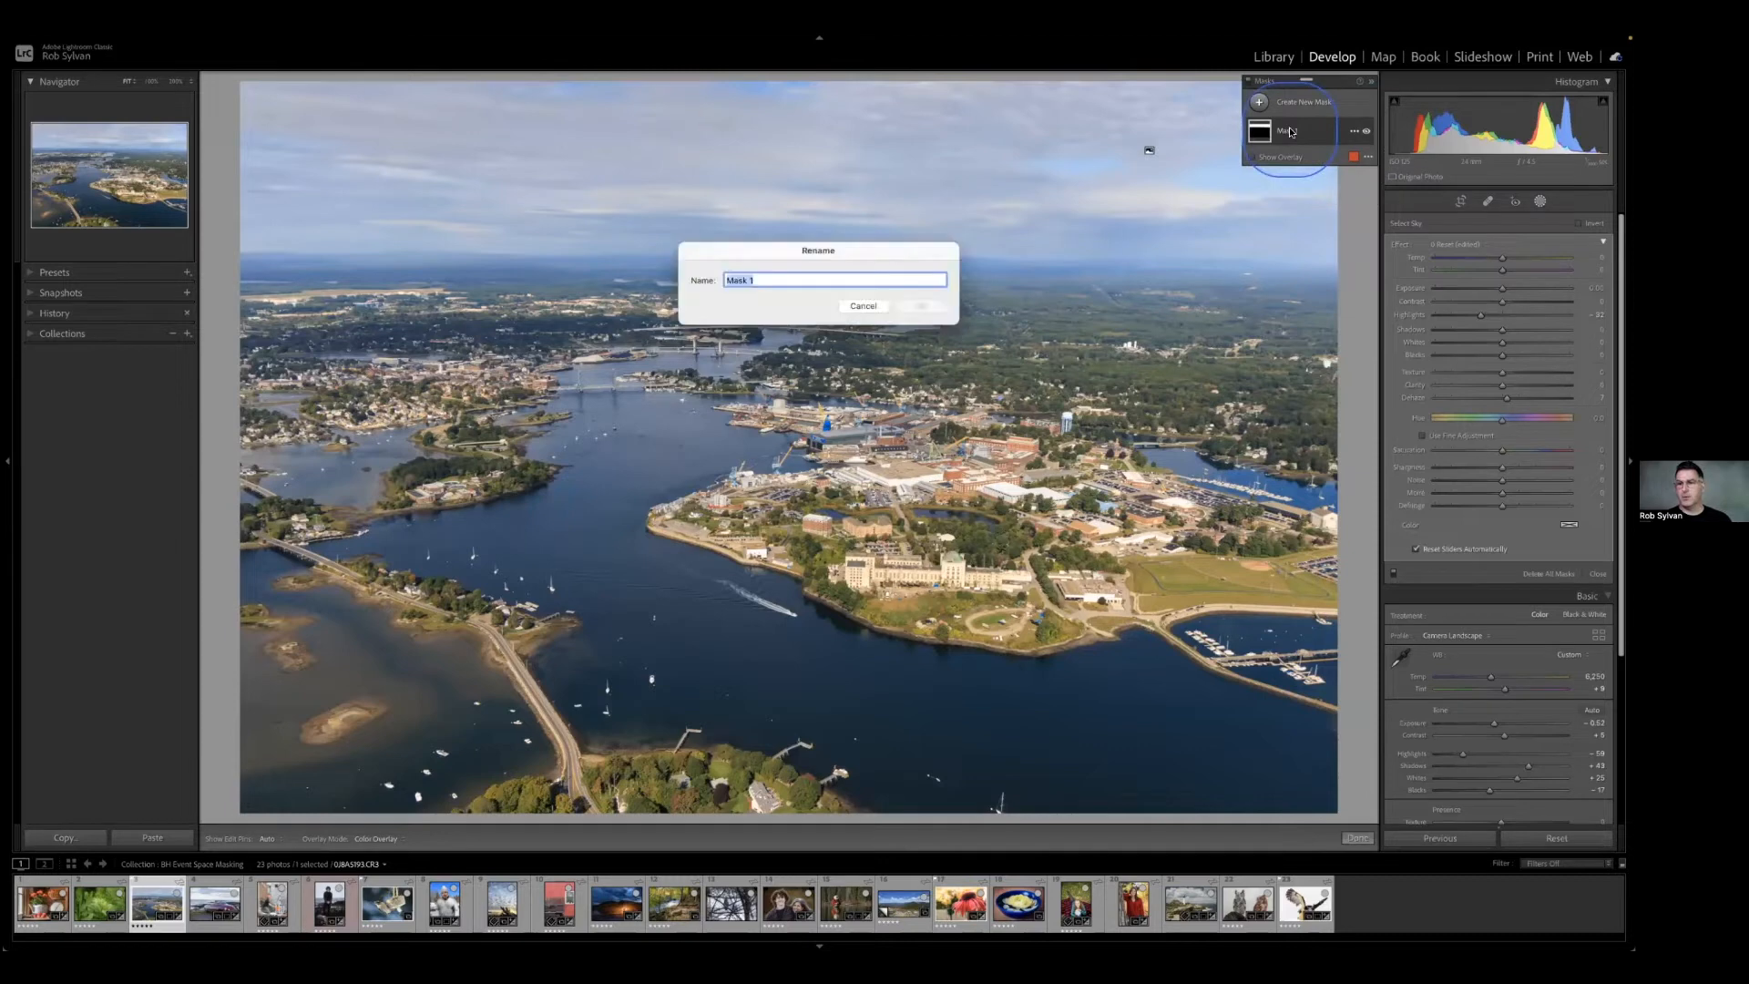
text(Sky)
key(Return)
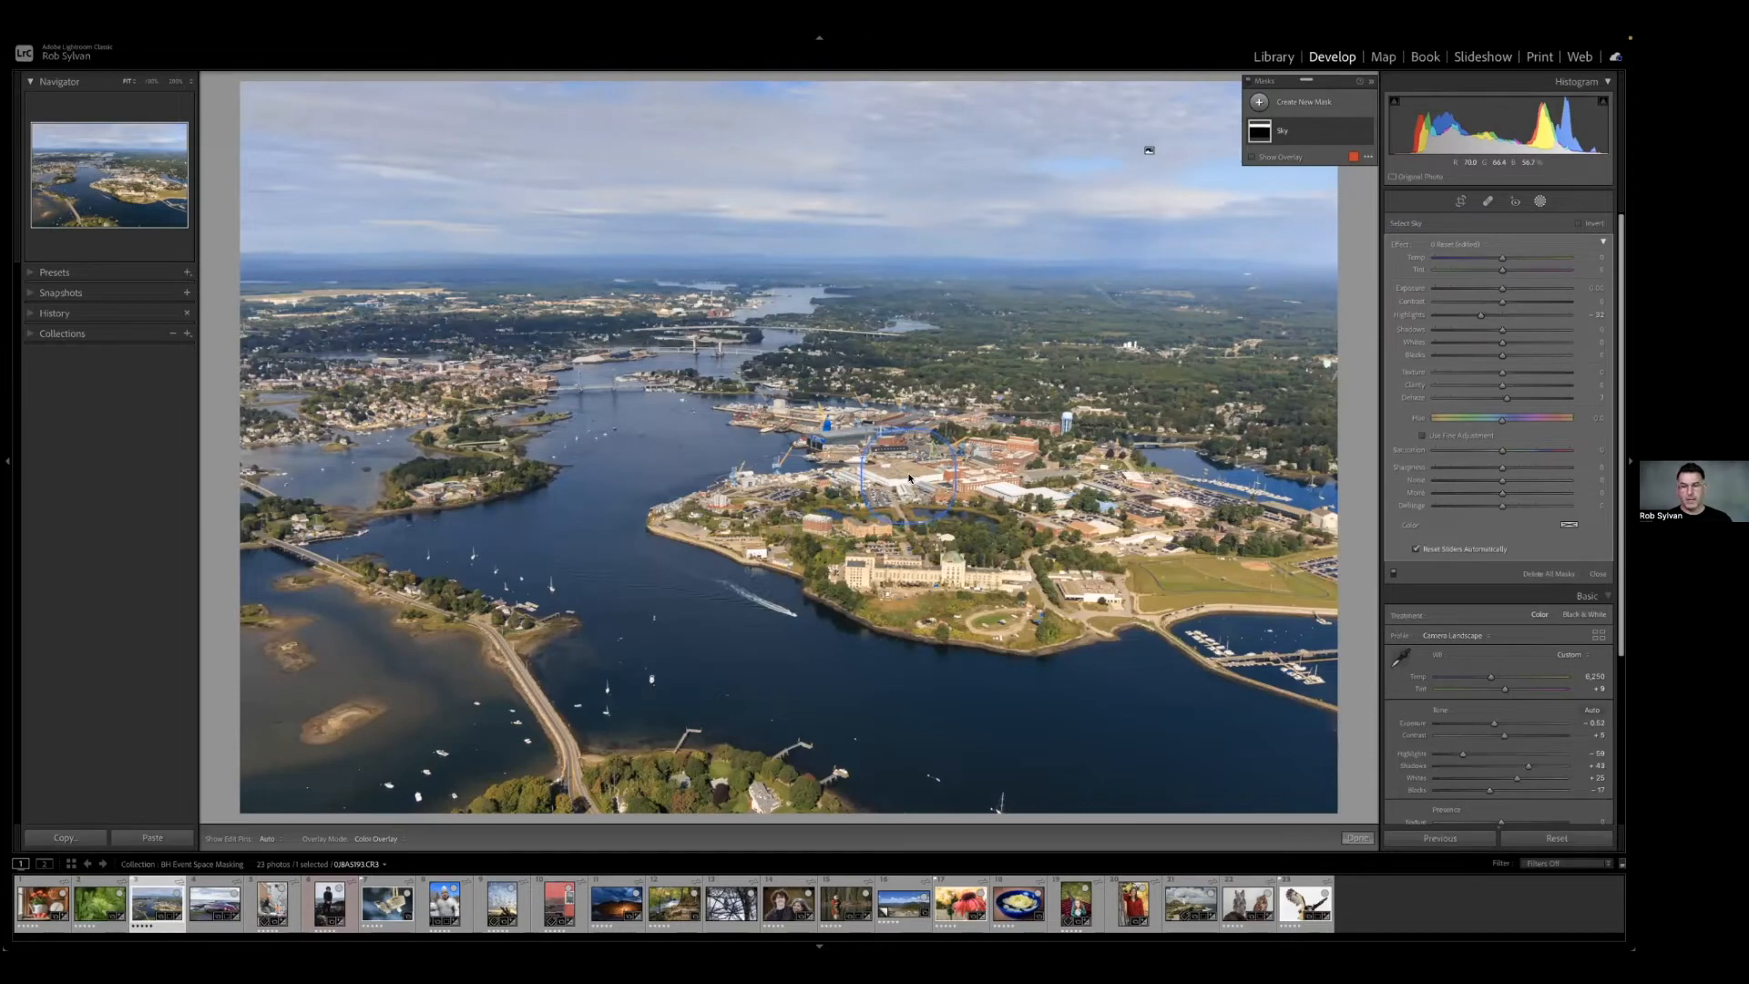
Add an inverted Select Sky mask covering the land and water, and raise its Dehaze slightly and Texture to about 11.
click(1285, 102)
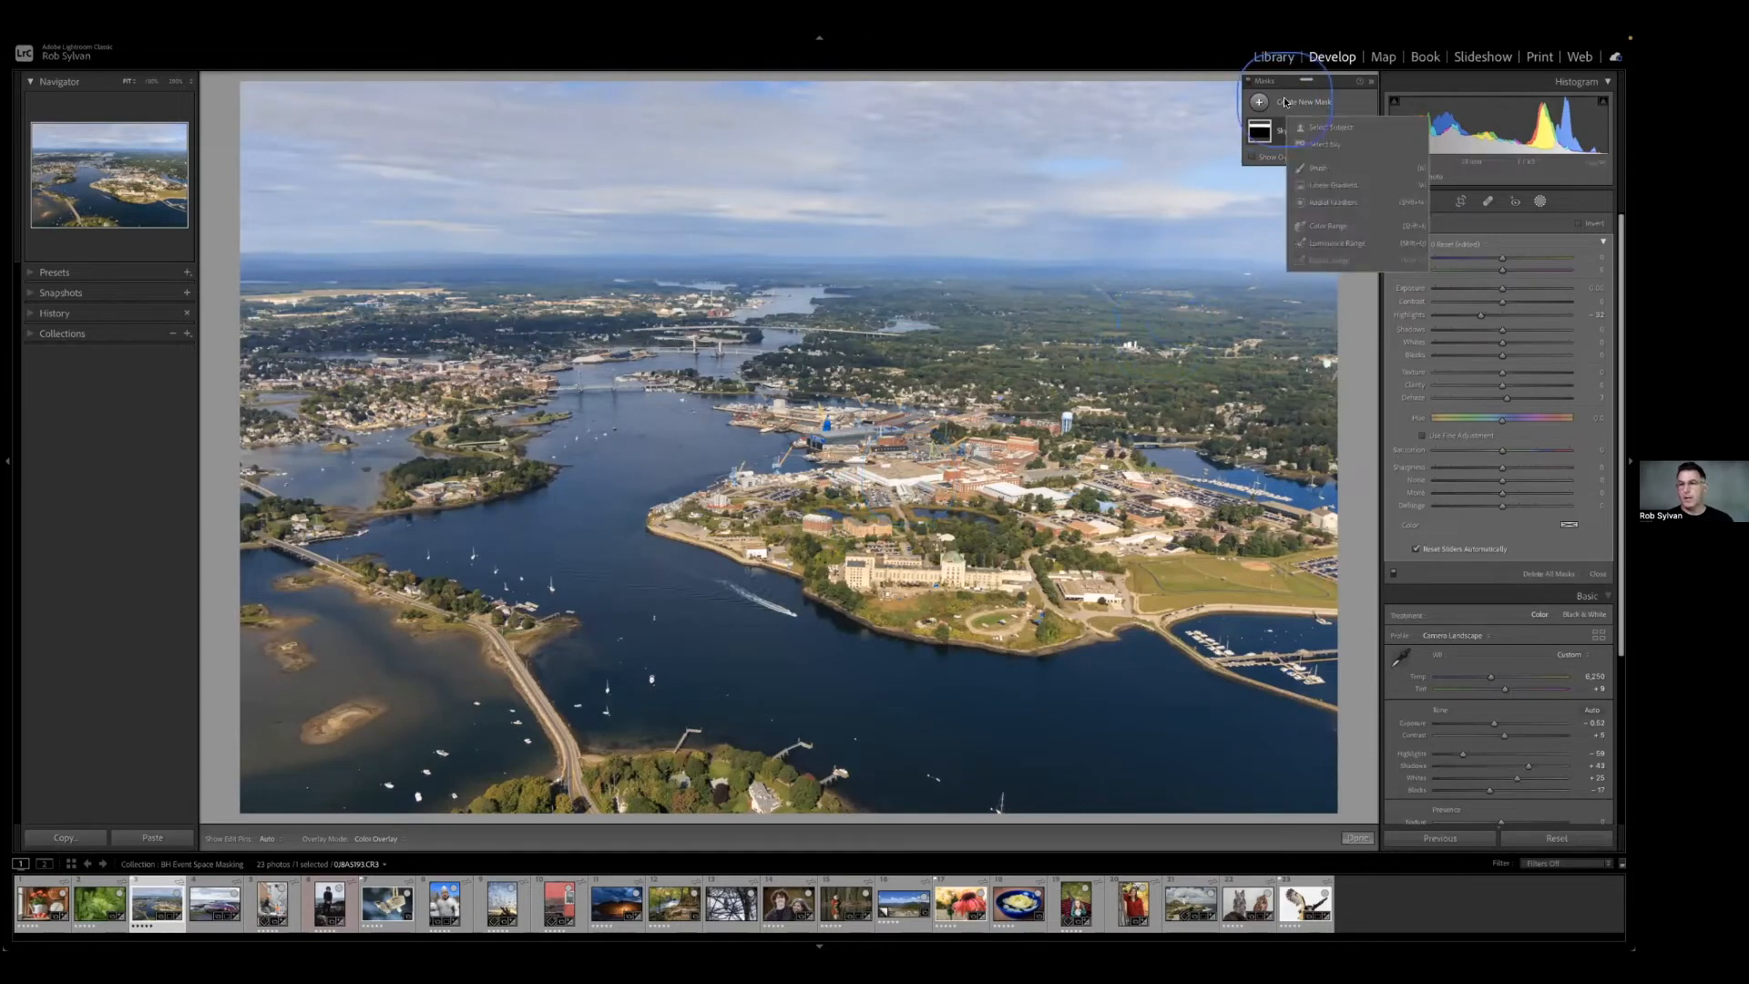
click(1322, 144)
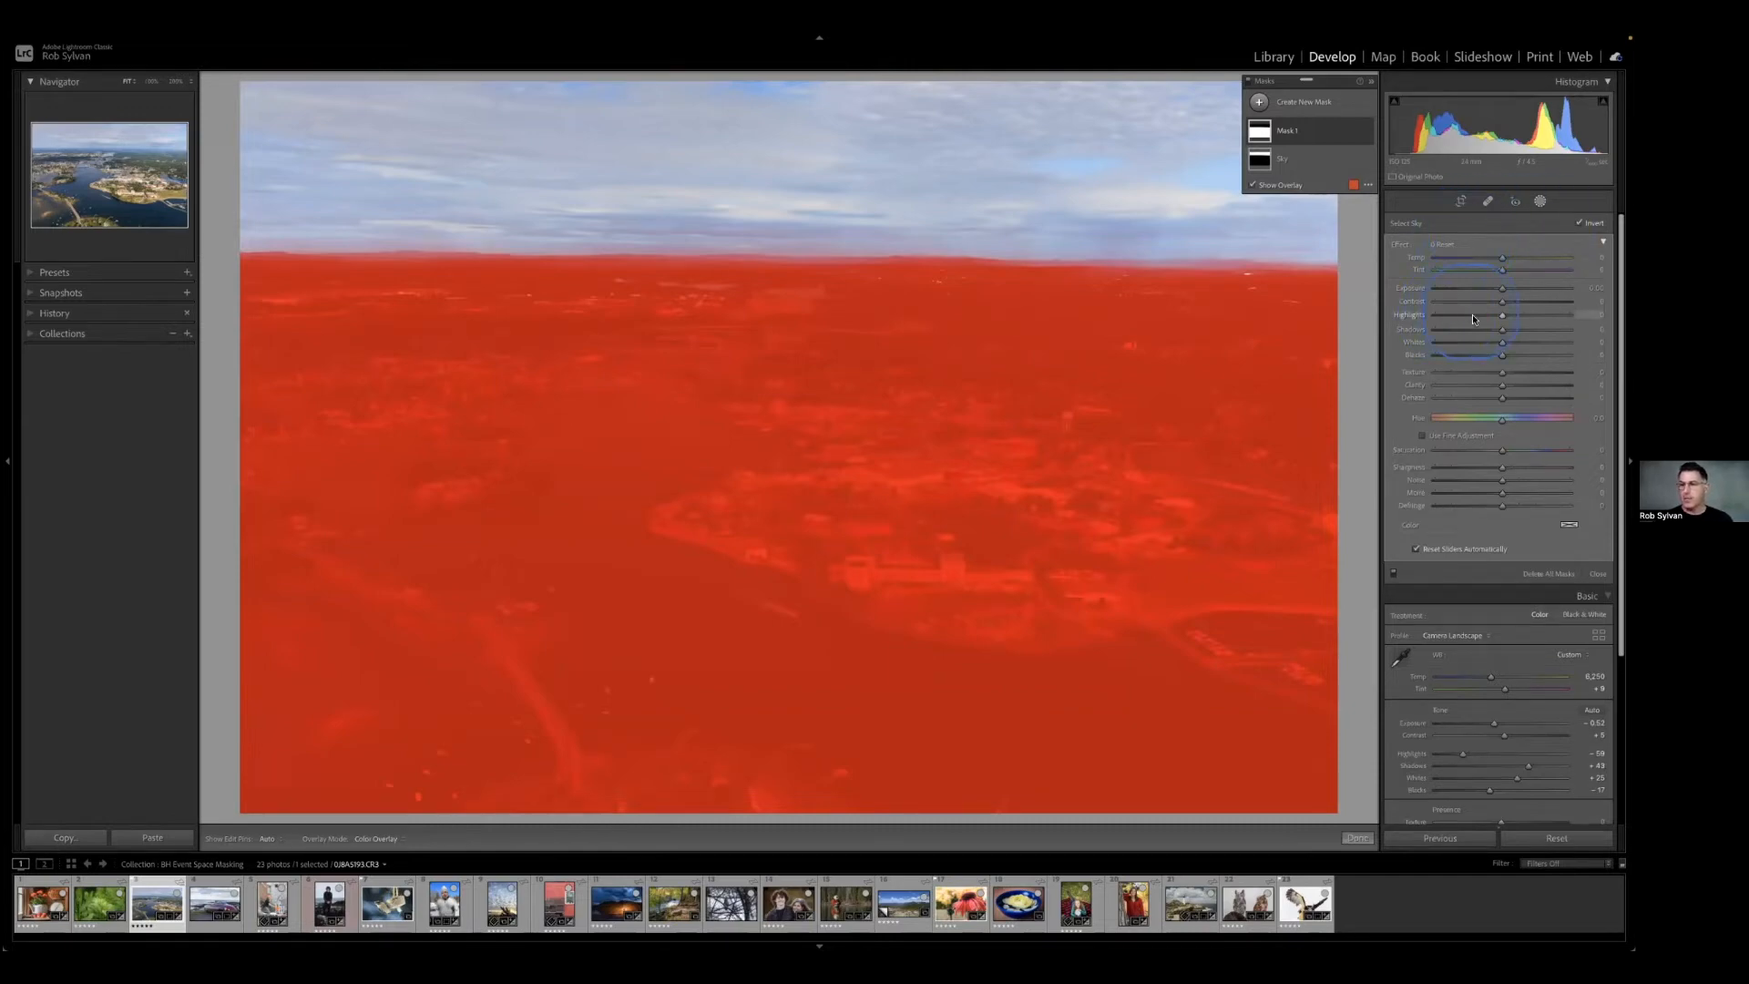
drag(1501, 397, 1509, 399)
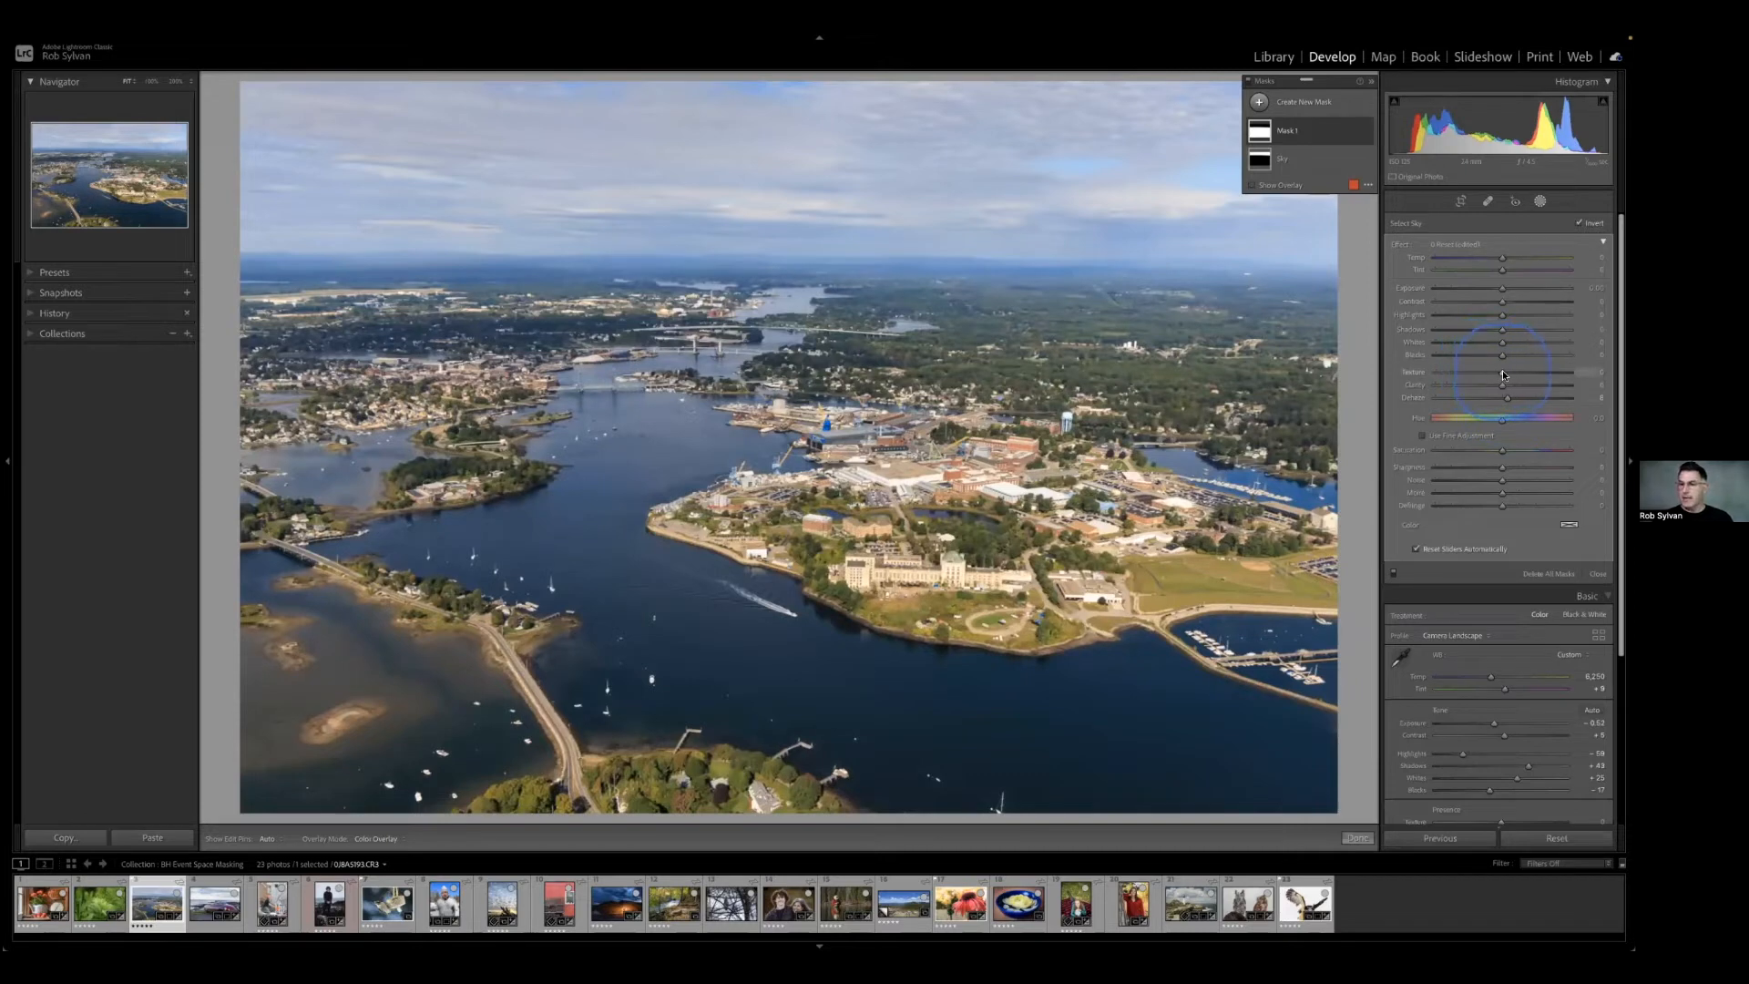
drag(1508, 372, 1511, 372)
click(900, 573)
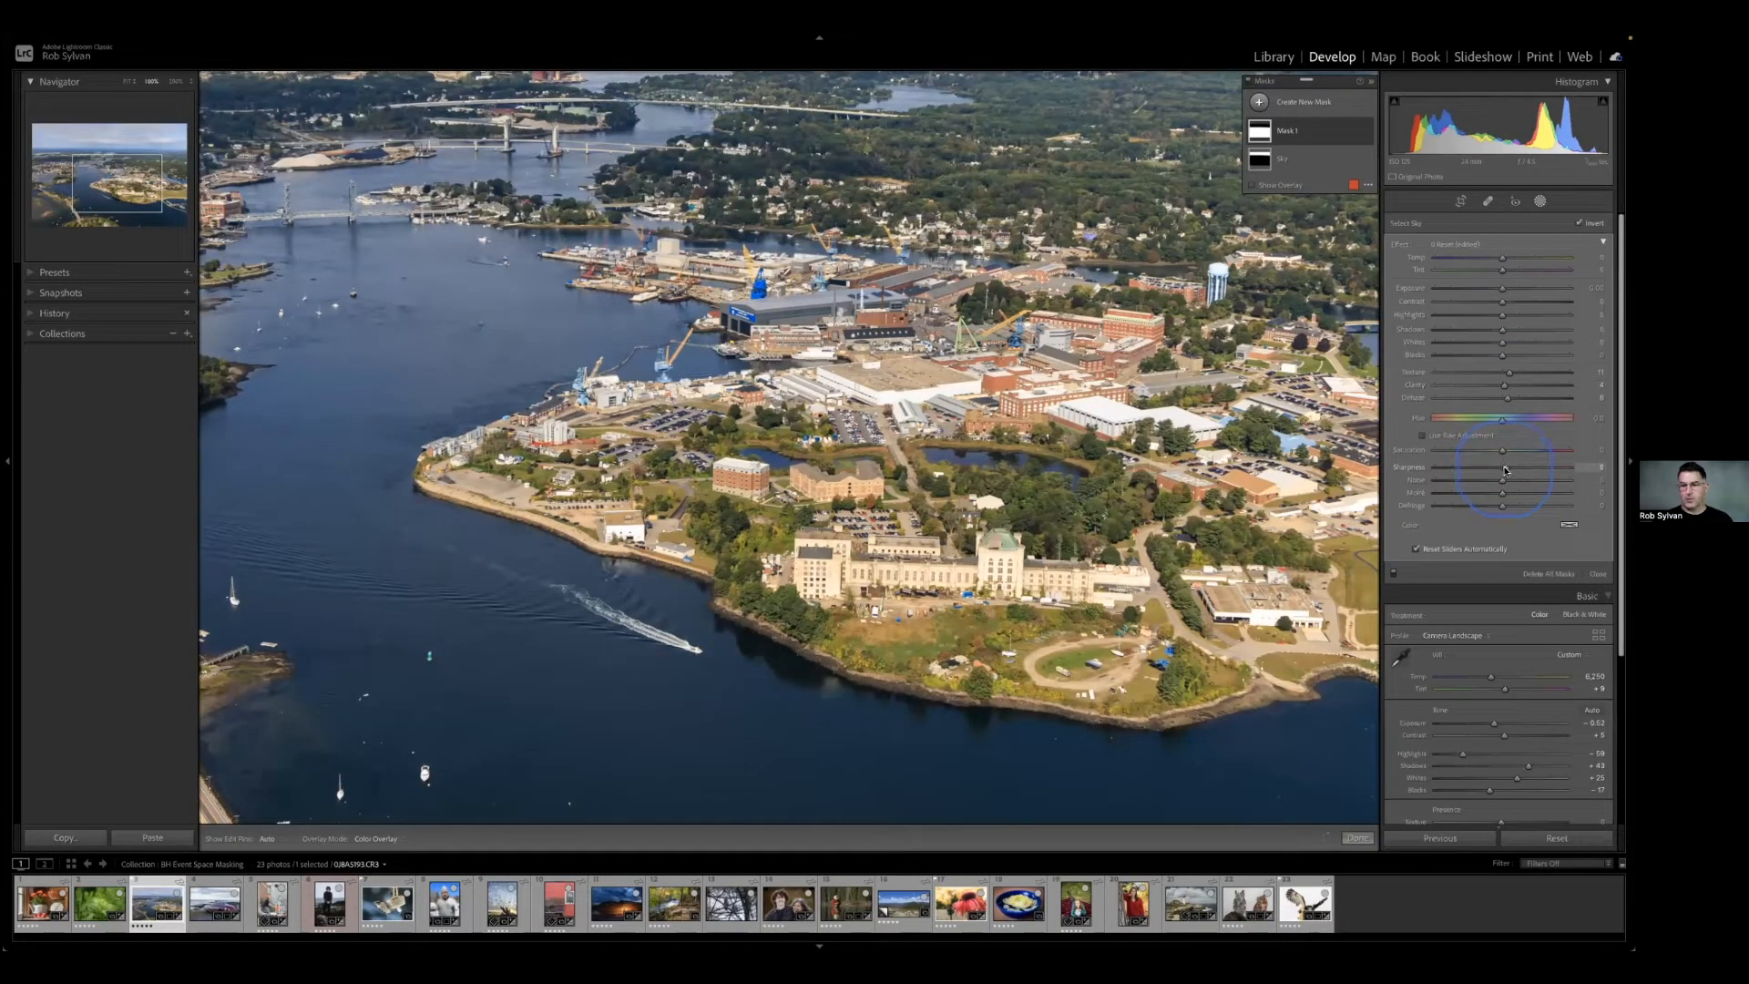
click(867, 451)
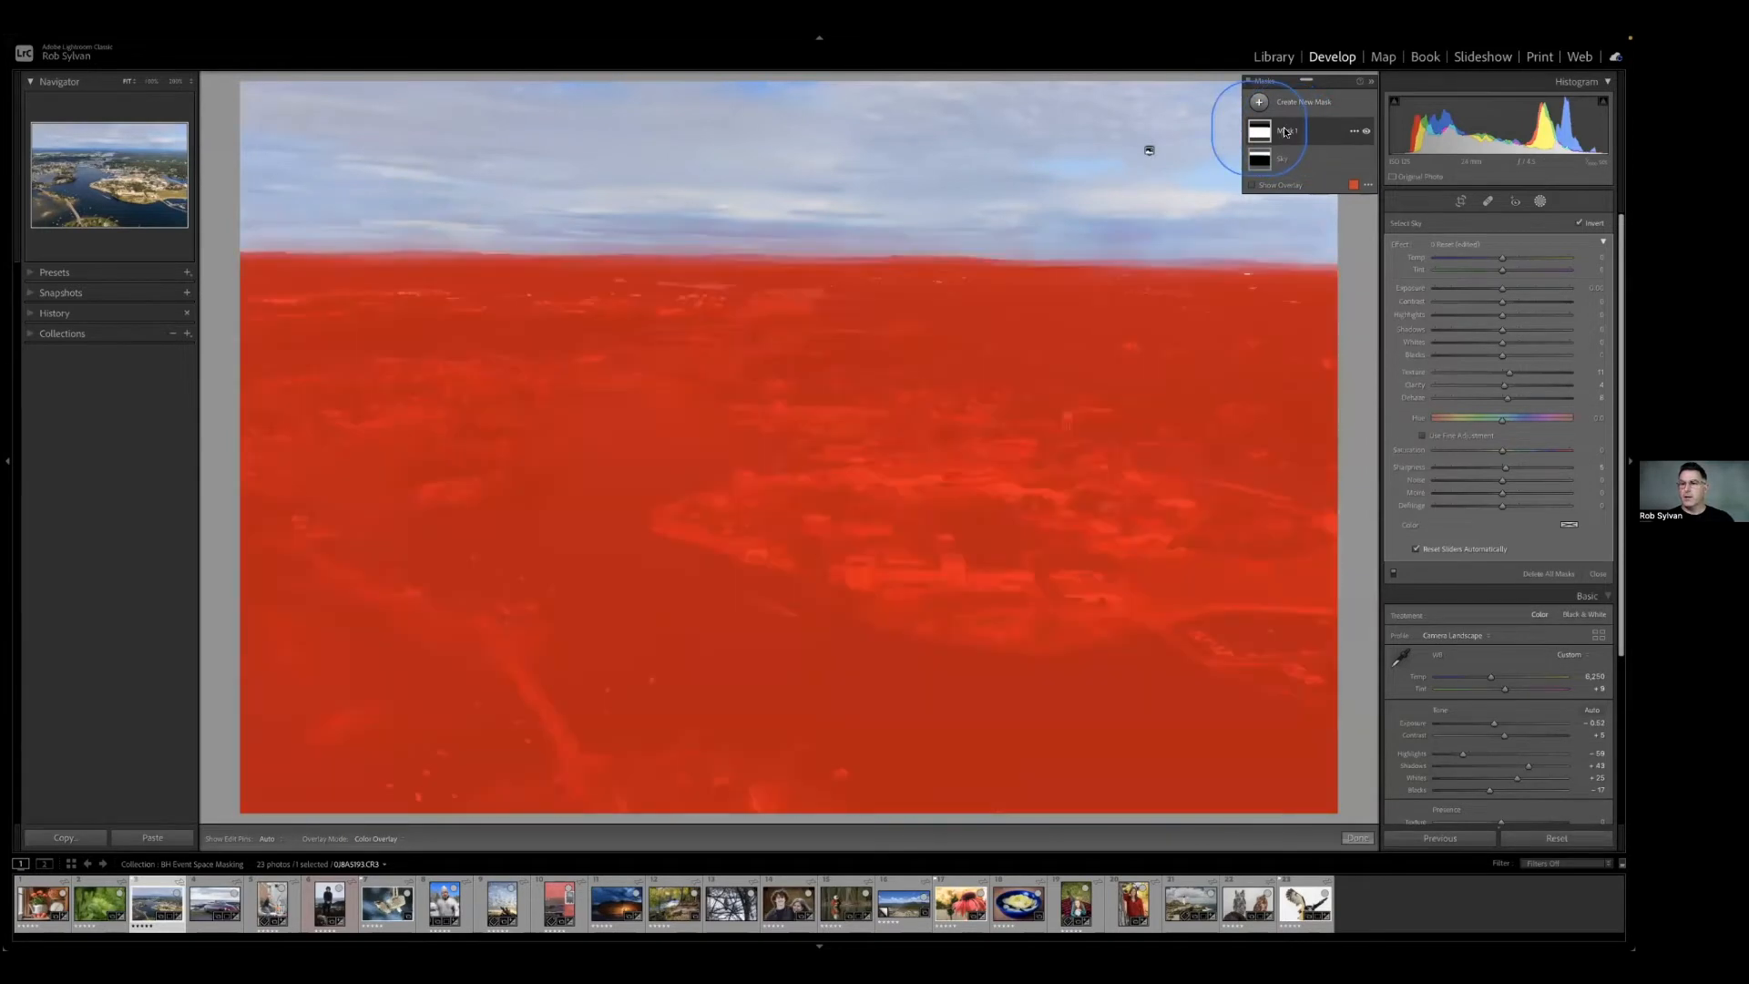
Rename the inverted sky mask as Foreground, and toggle all masks to compare the harbor photo.
double_click(1284, 131)
text(Foreground)
key(Return)
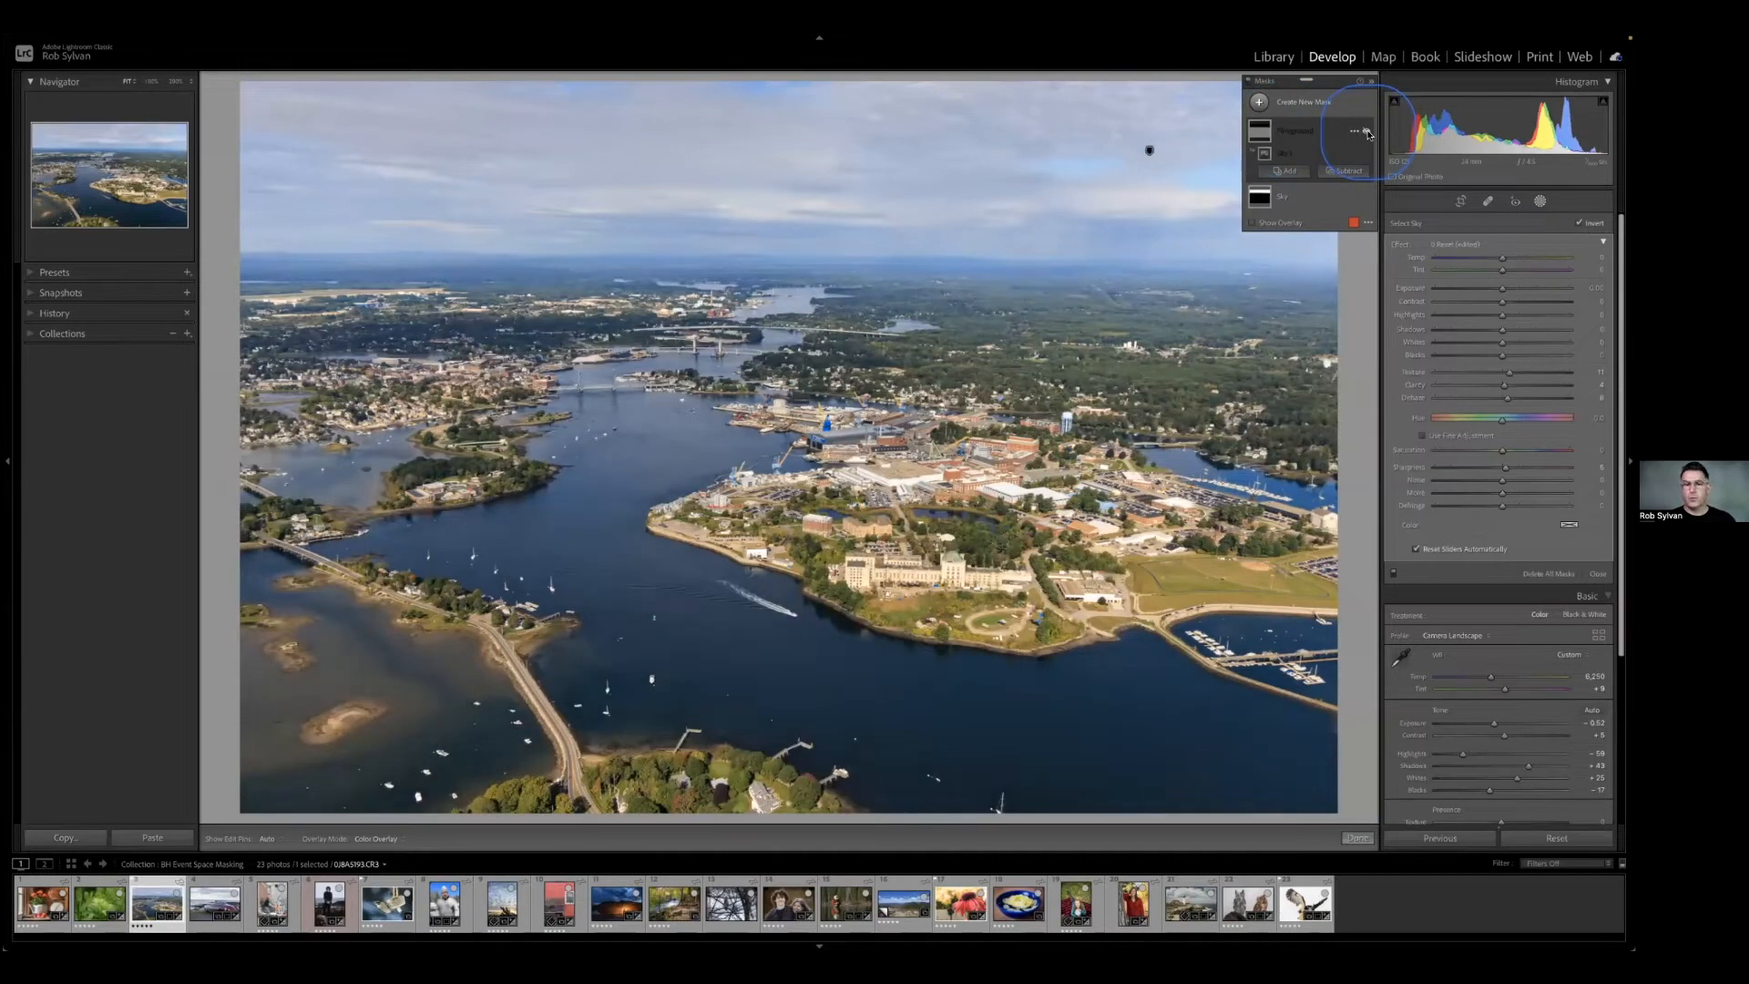
click(1248, 84)
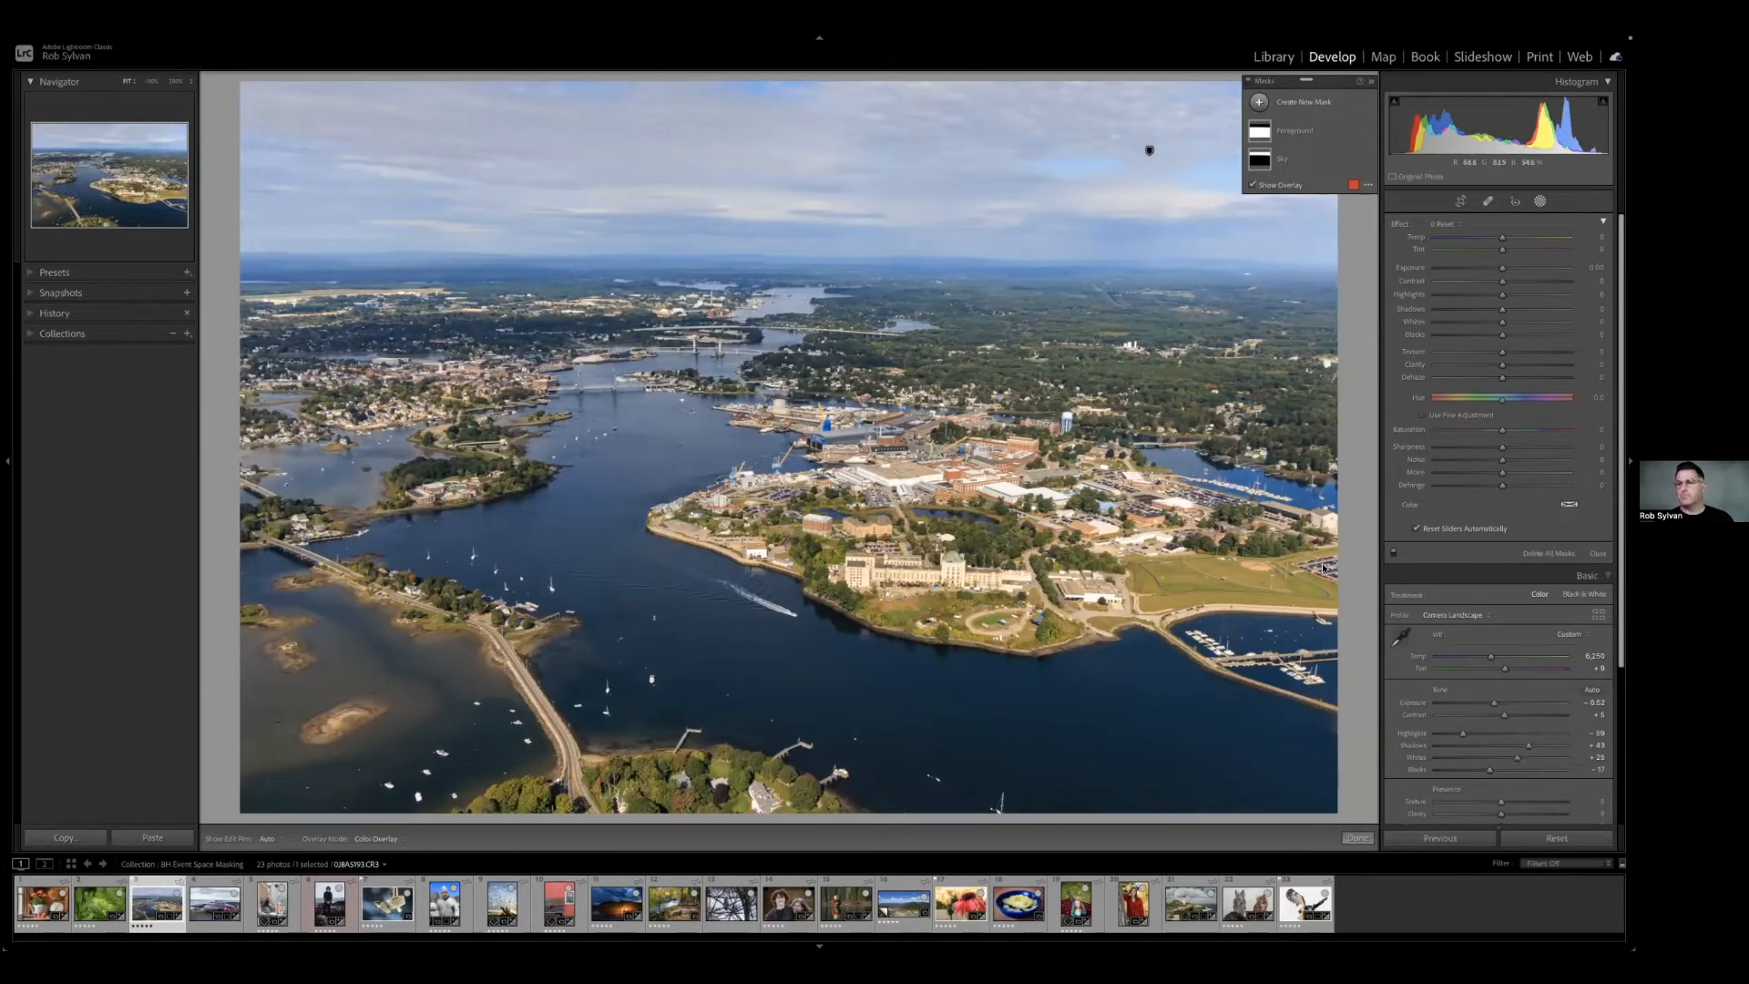
Open the red convertible photo, try a Select Sky mask on it, and undo that mask.
click(236, 900)
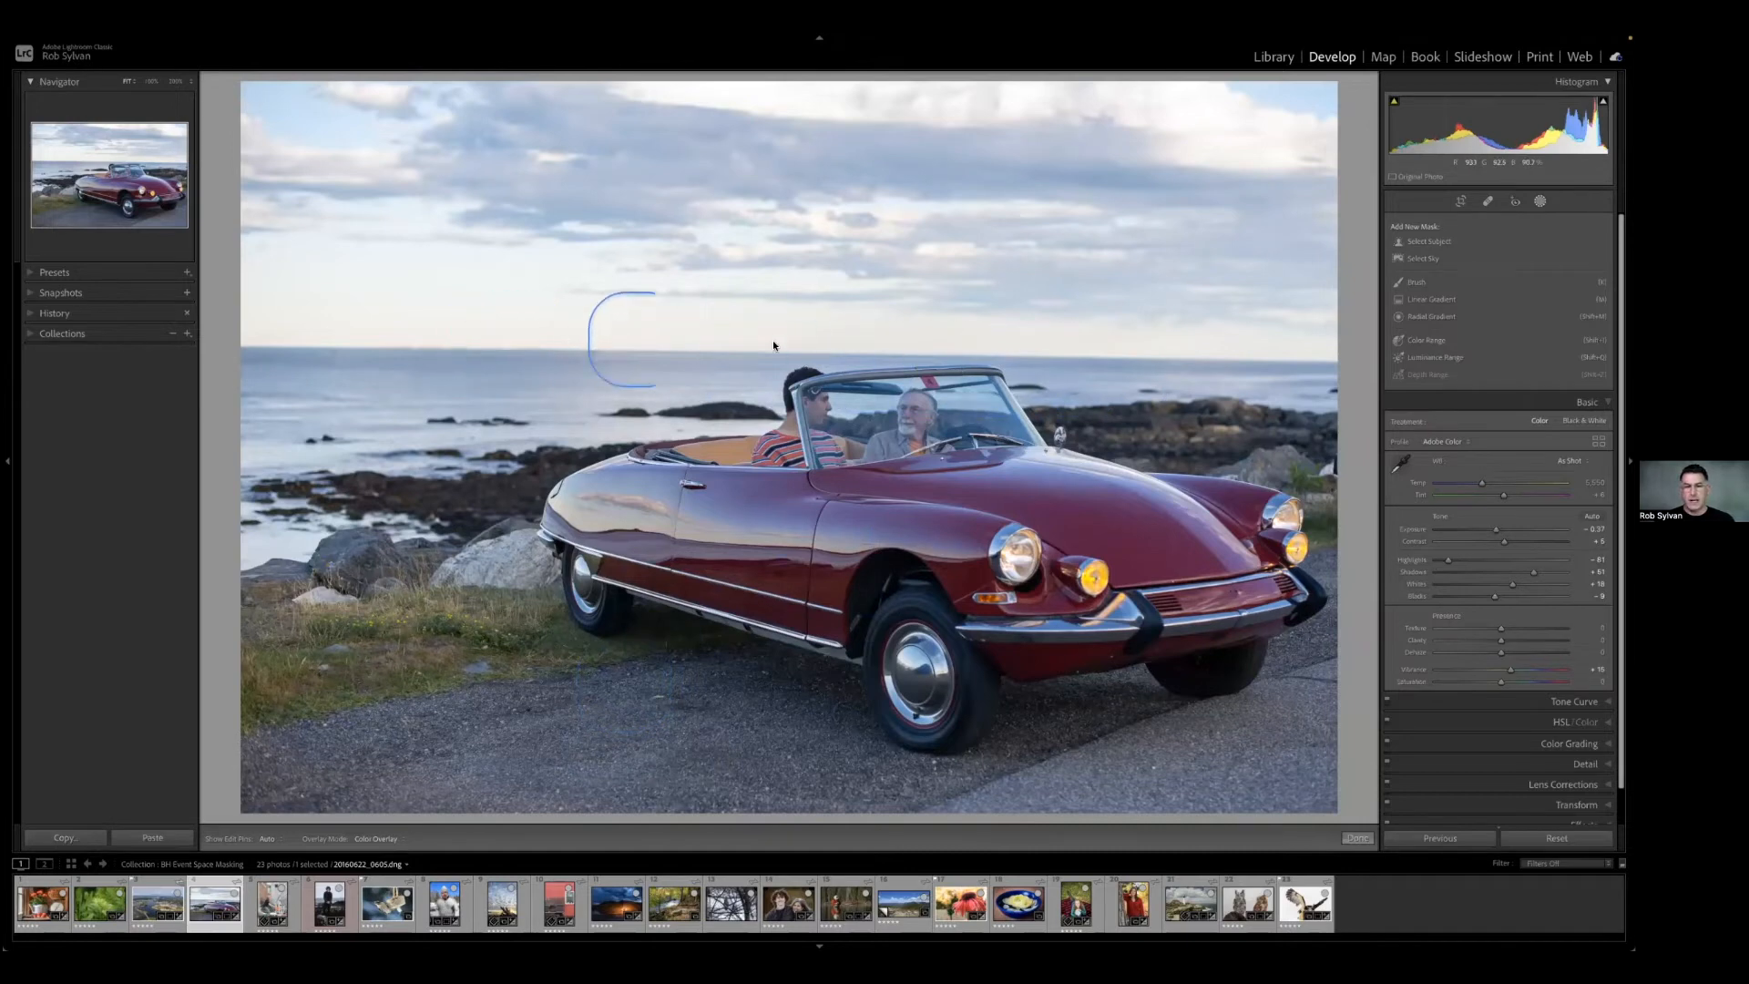
click(1430, 259)
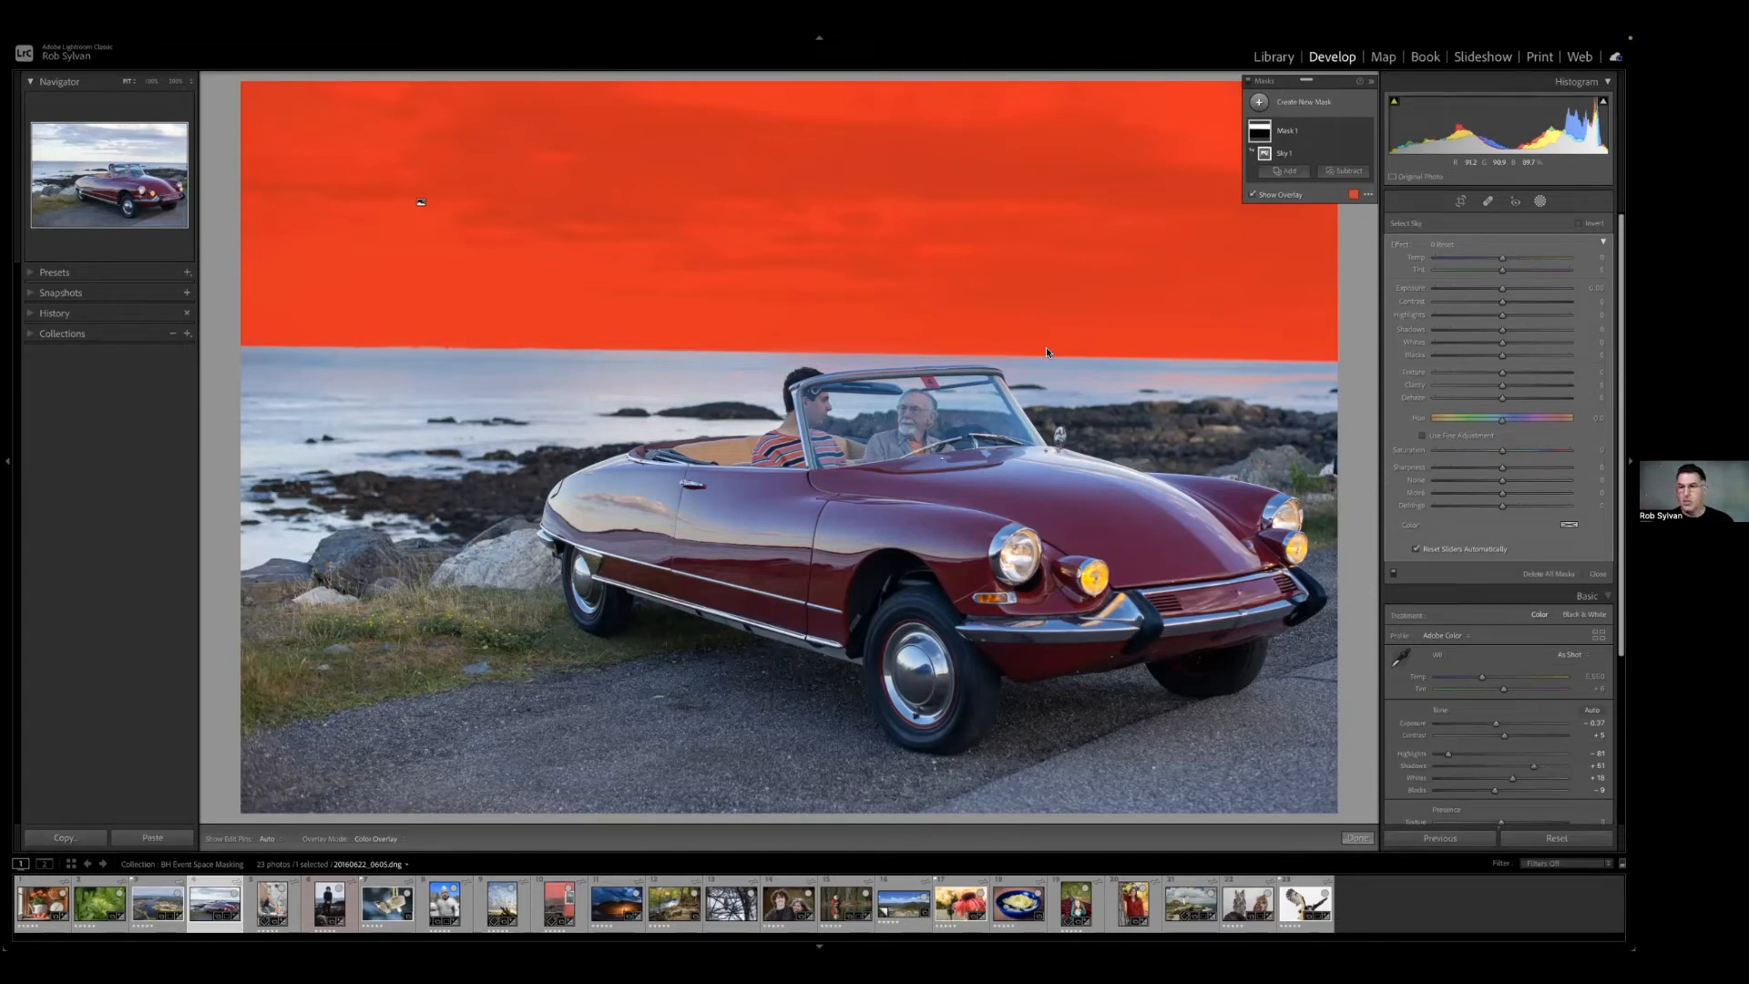
key(ctrl+z)
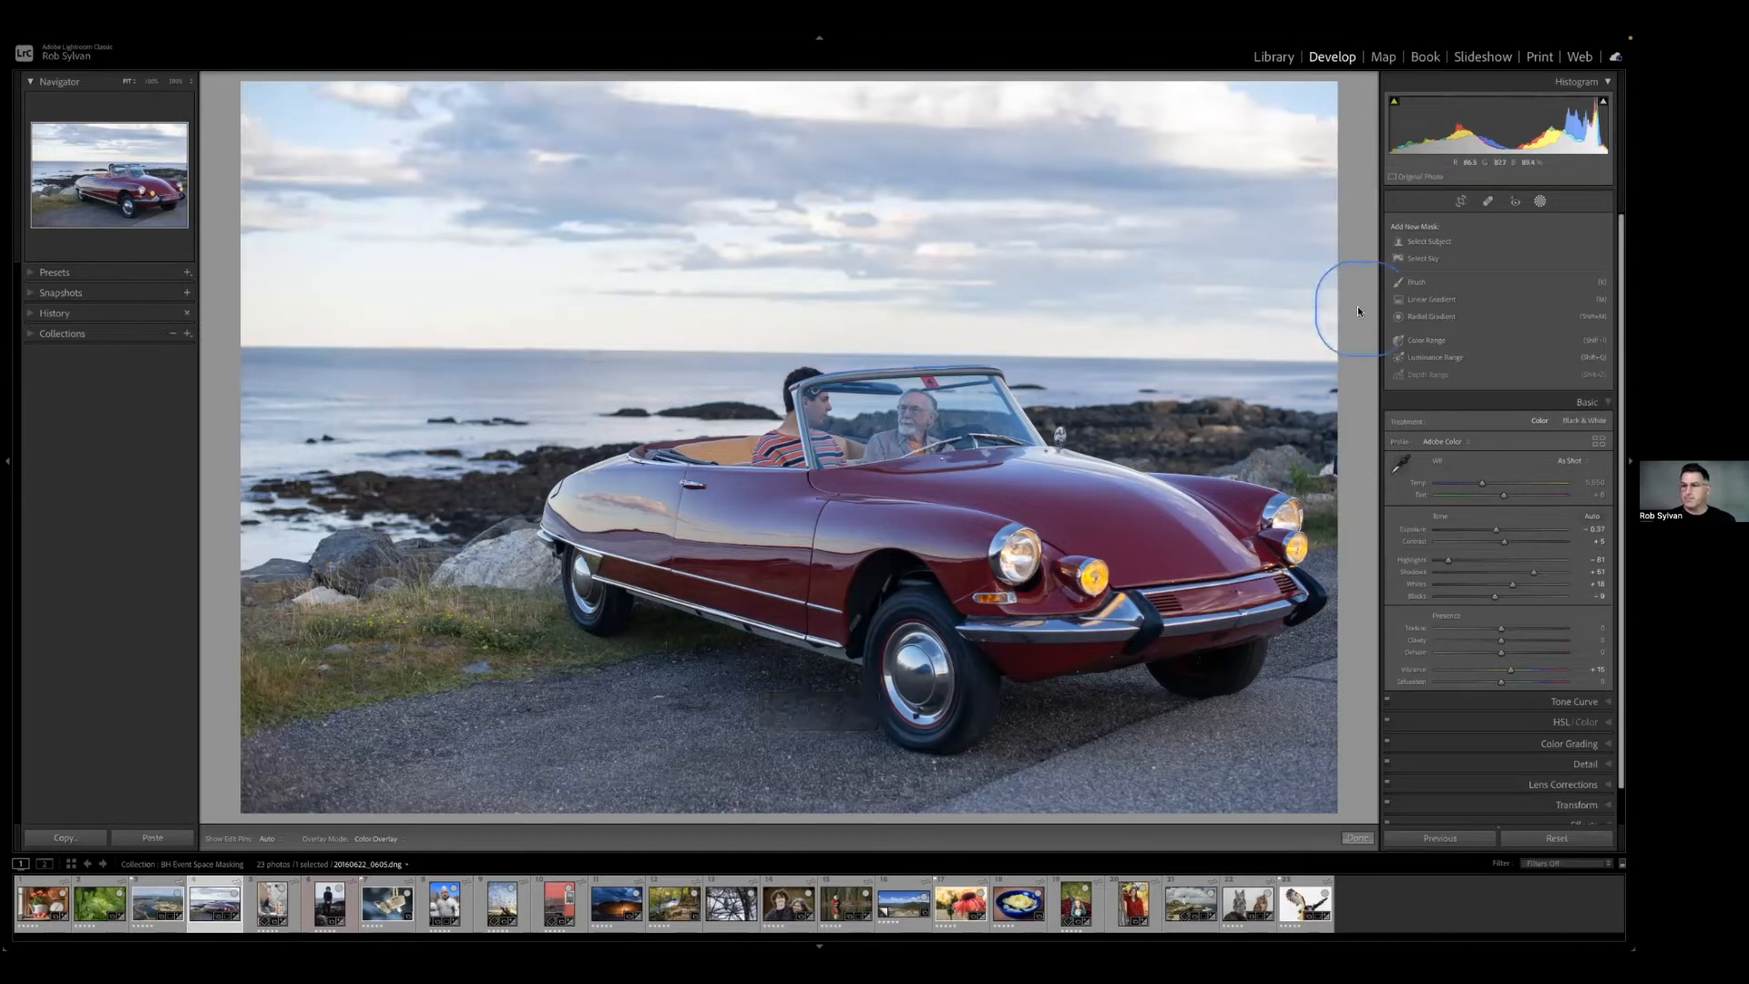
Start a new linear gradient mask on the red convertible photo.
click(1429, 301)
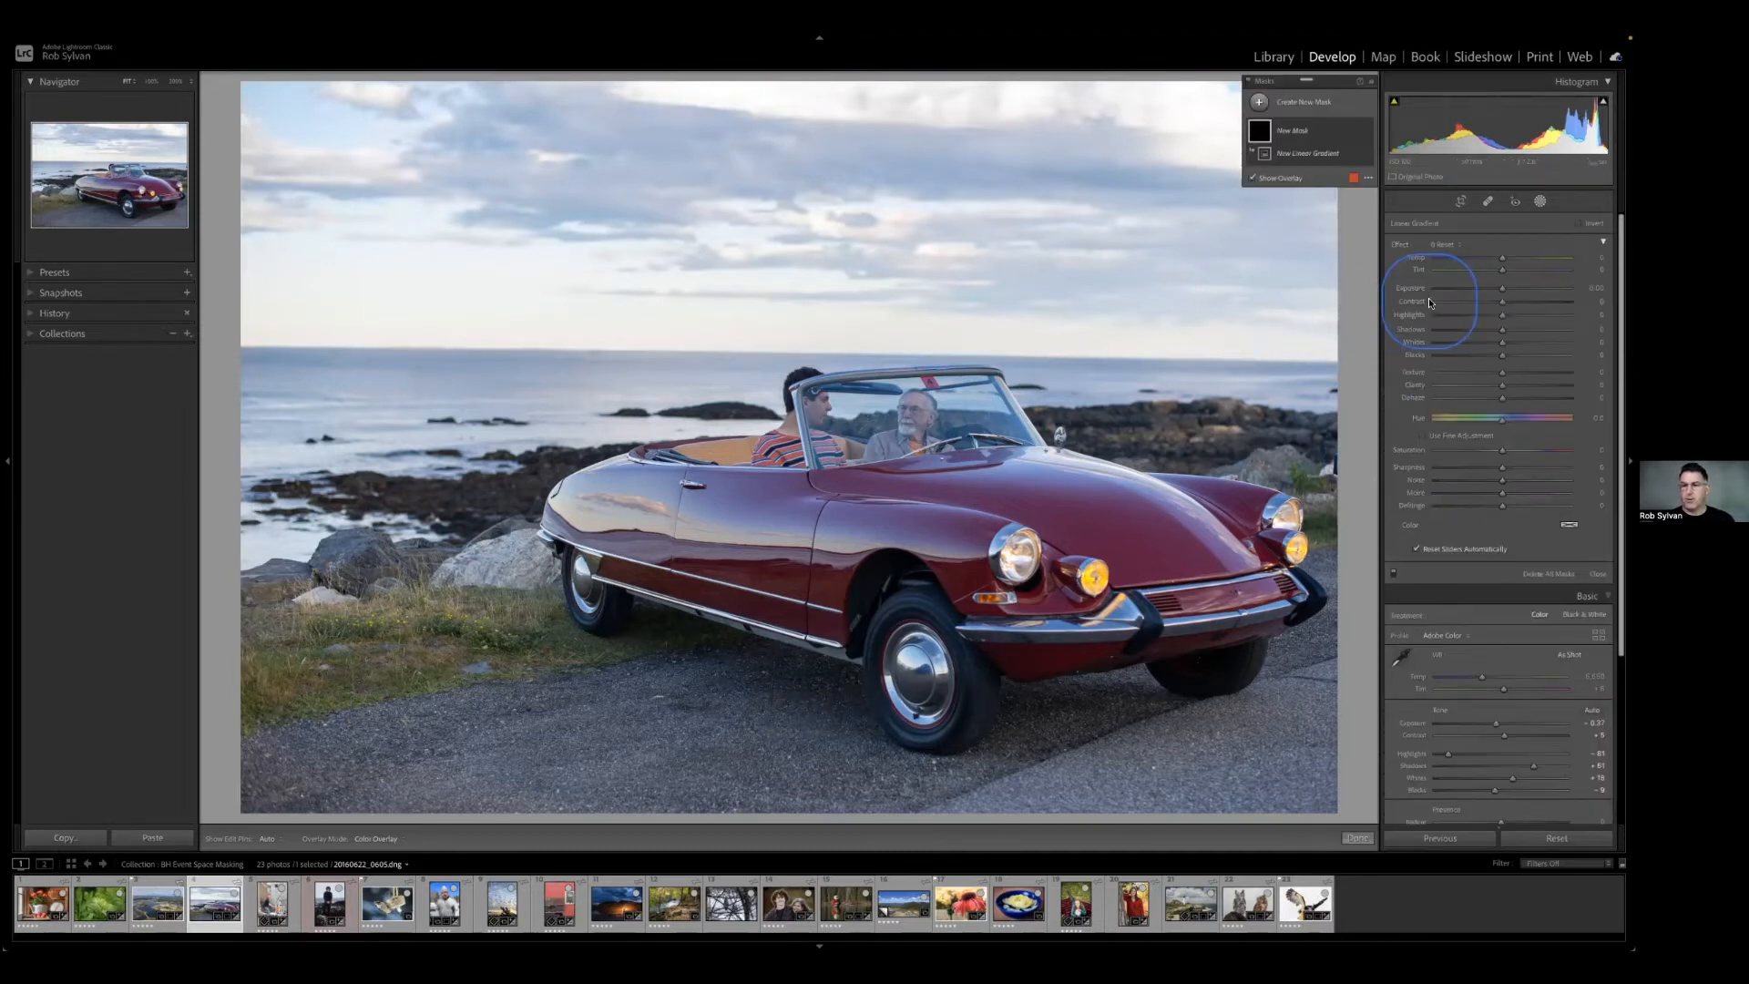
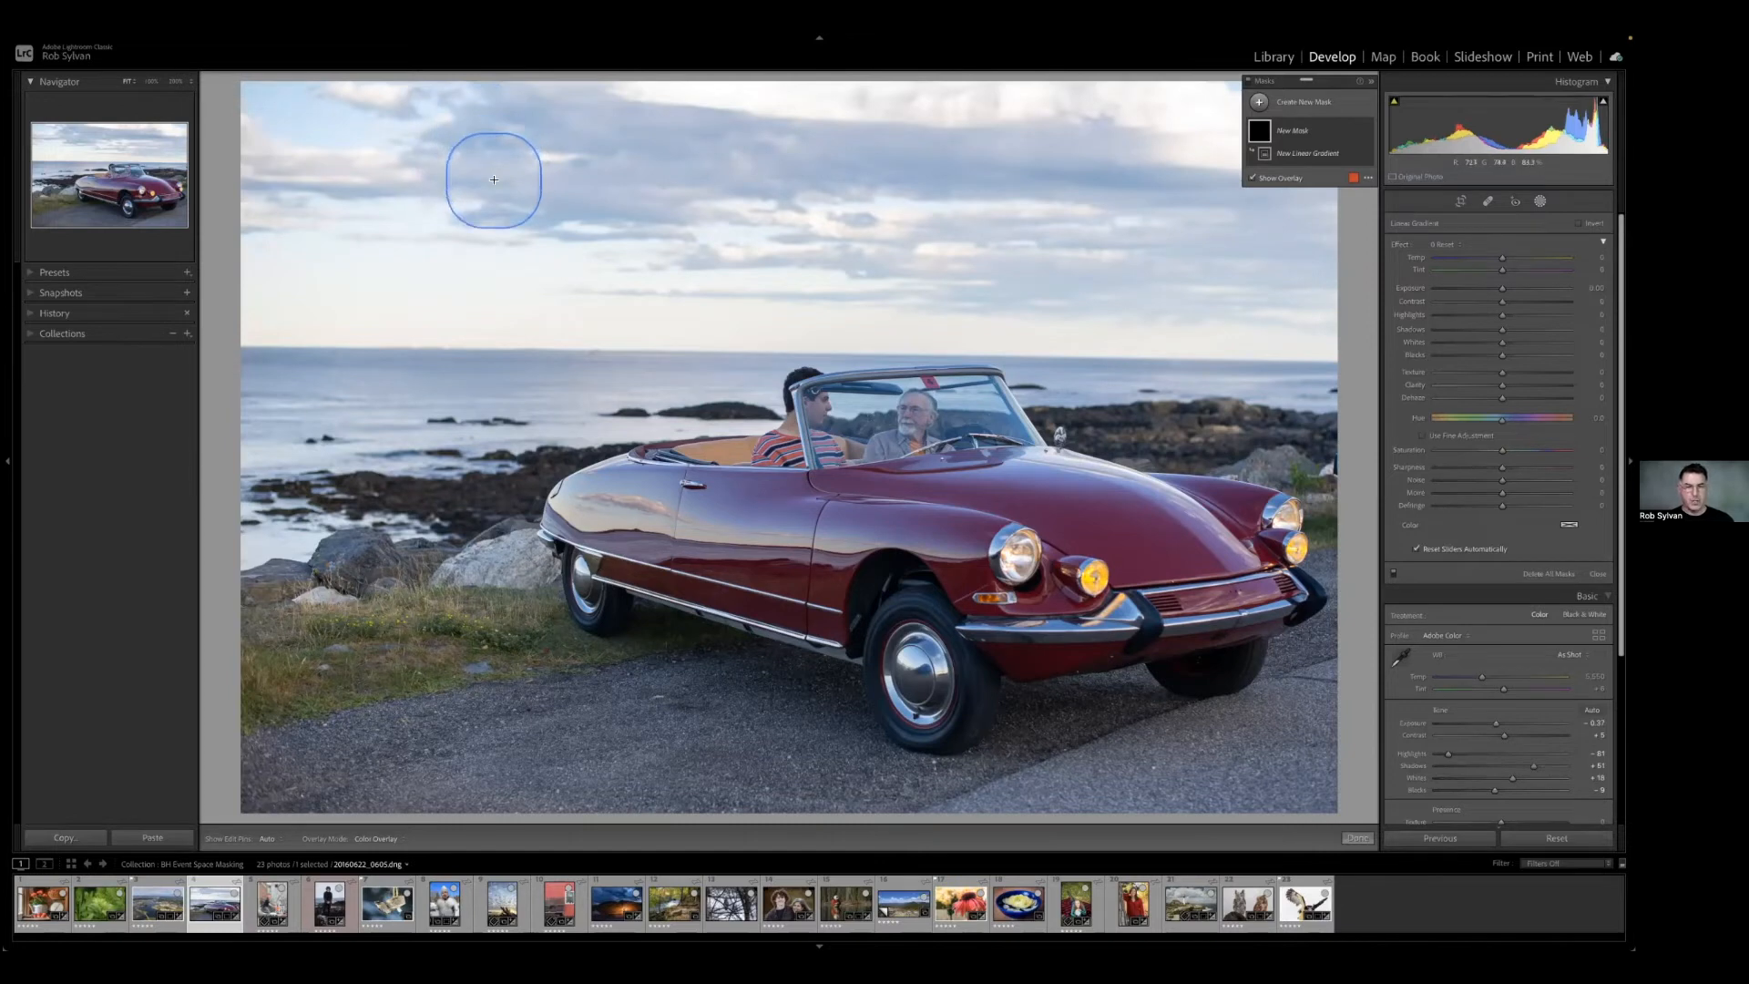
drag(499, 215, 497, 348)
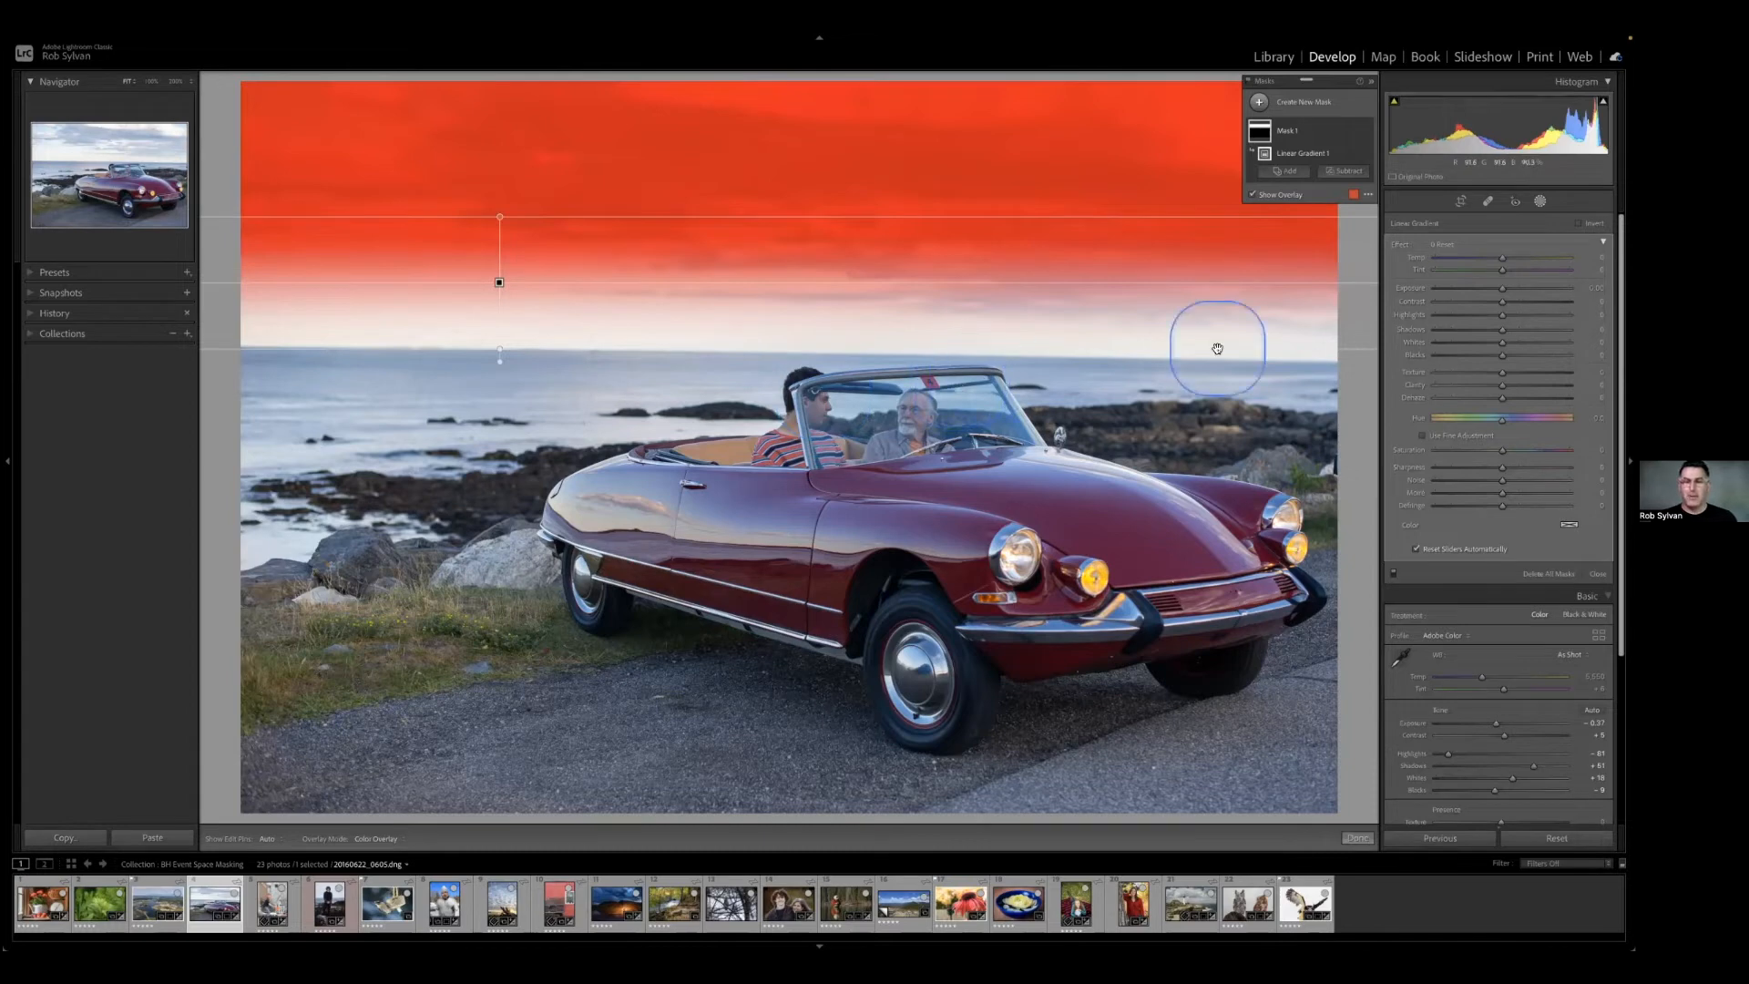
drag(525, 282, 526, 282)
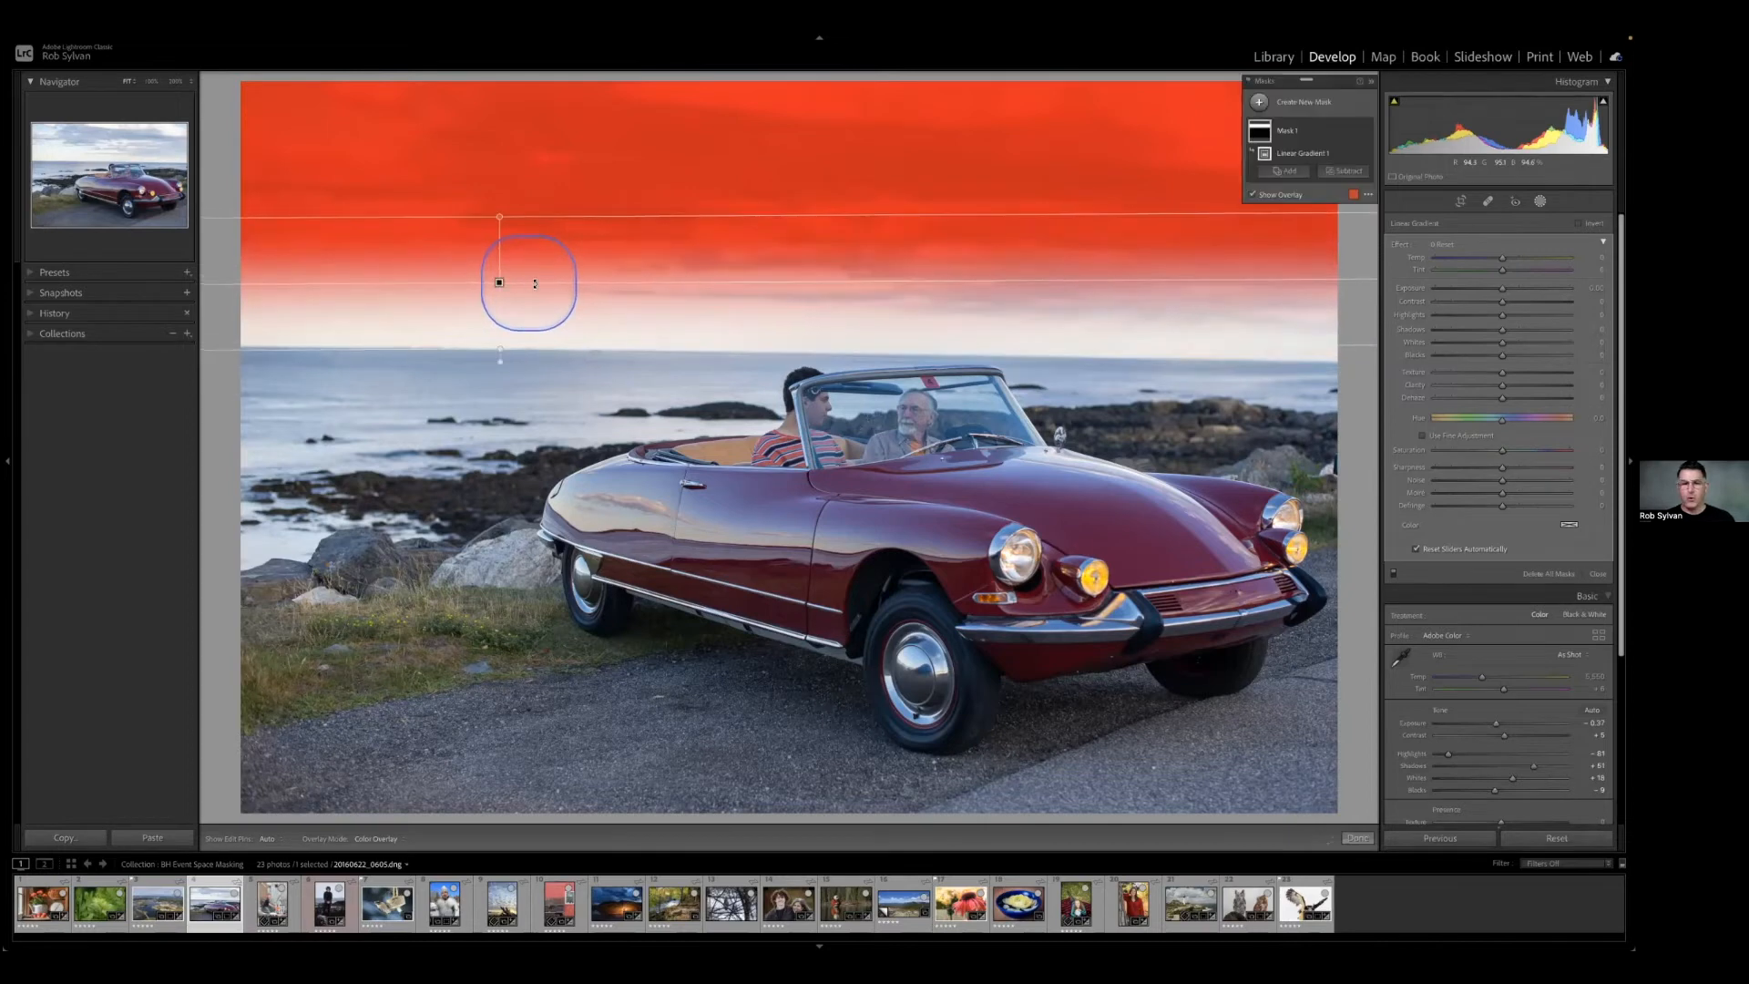
key(Delete)
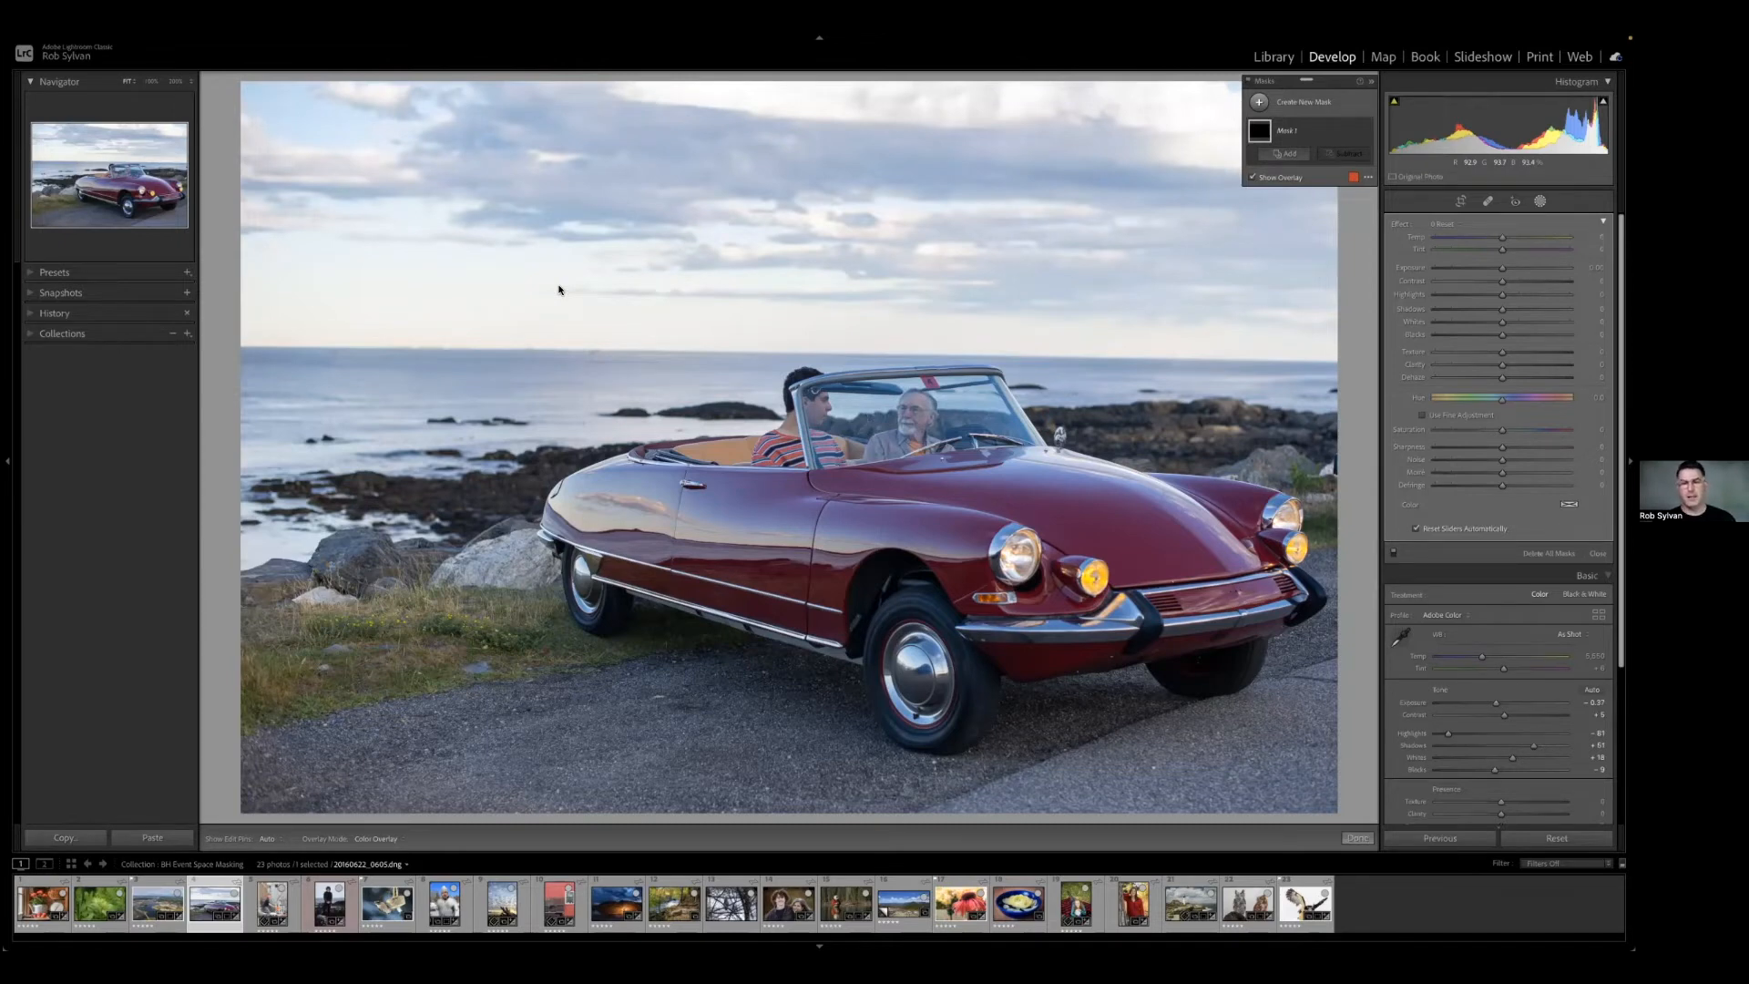
click(559, 290)
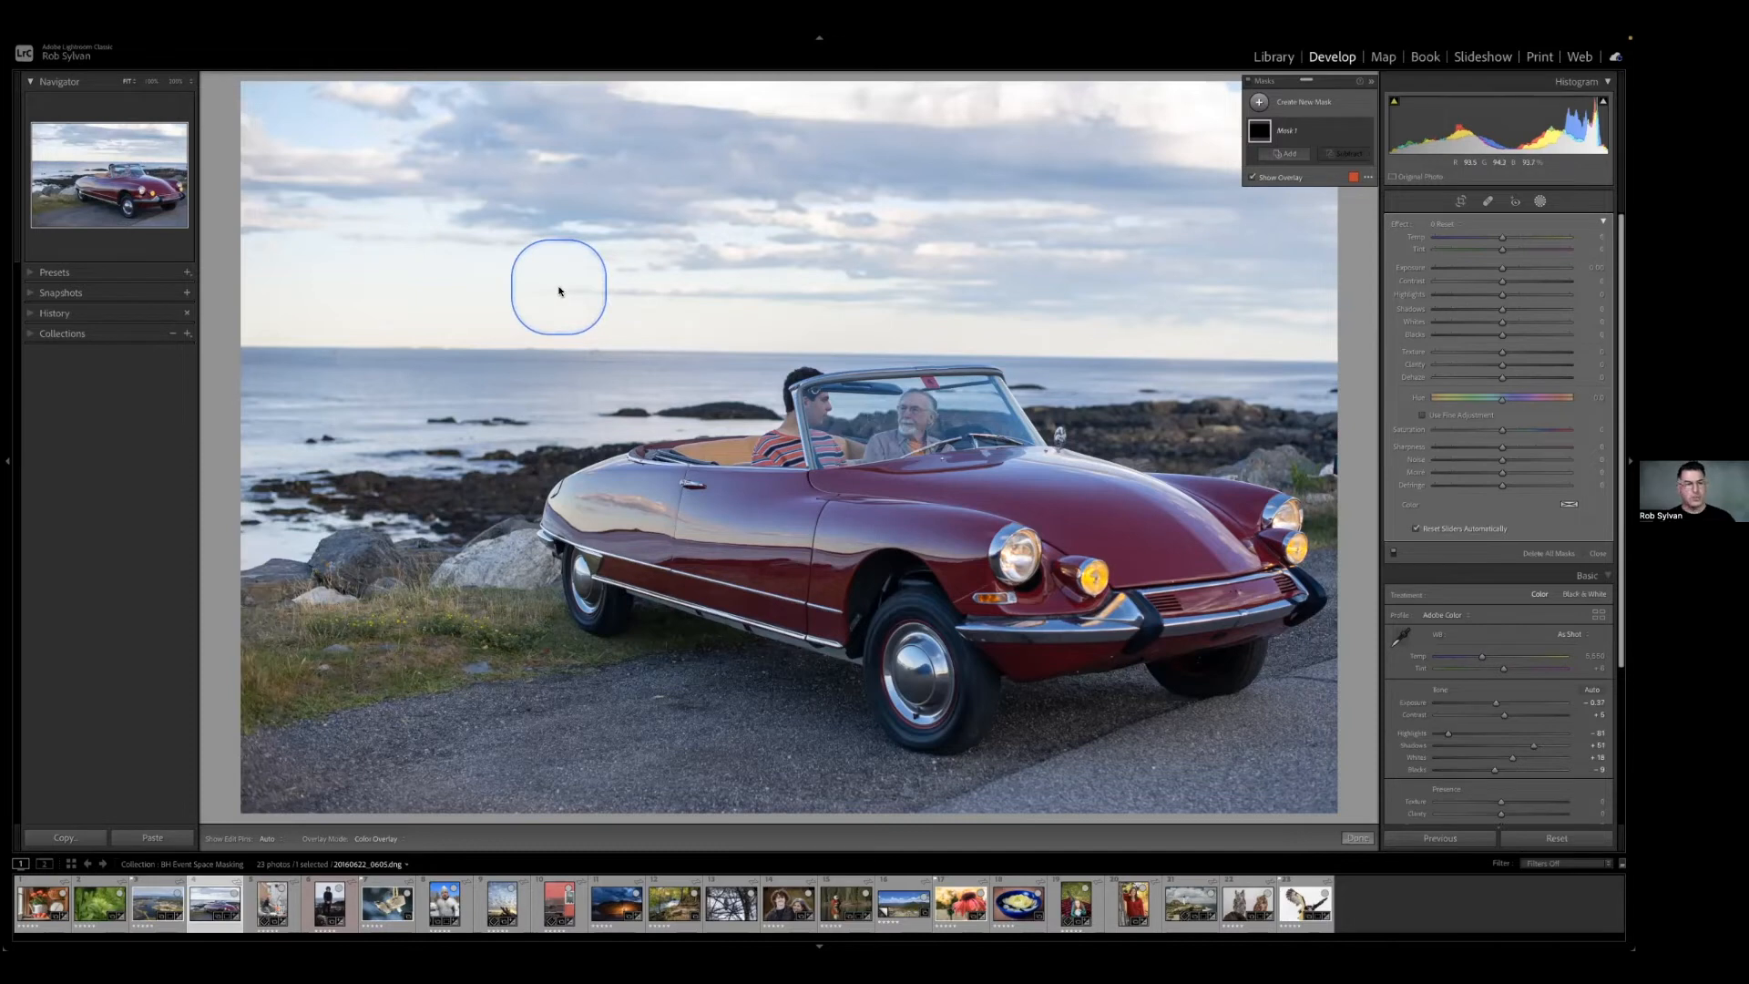
Apply the Auto Level preset to straighten the convertible photo's horizon.
click(56, 273)
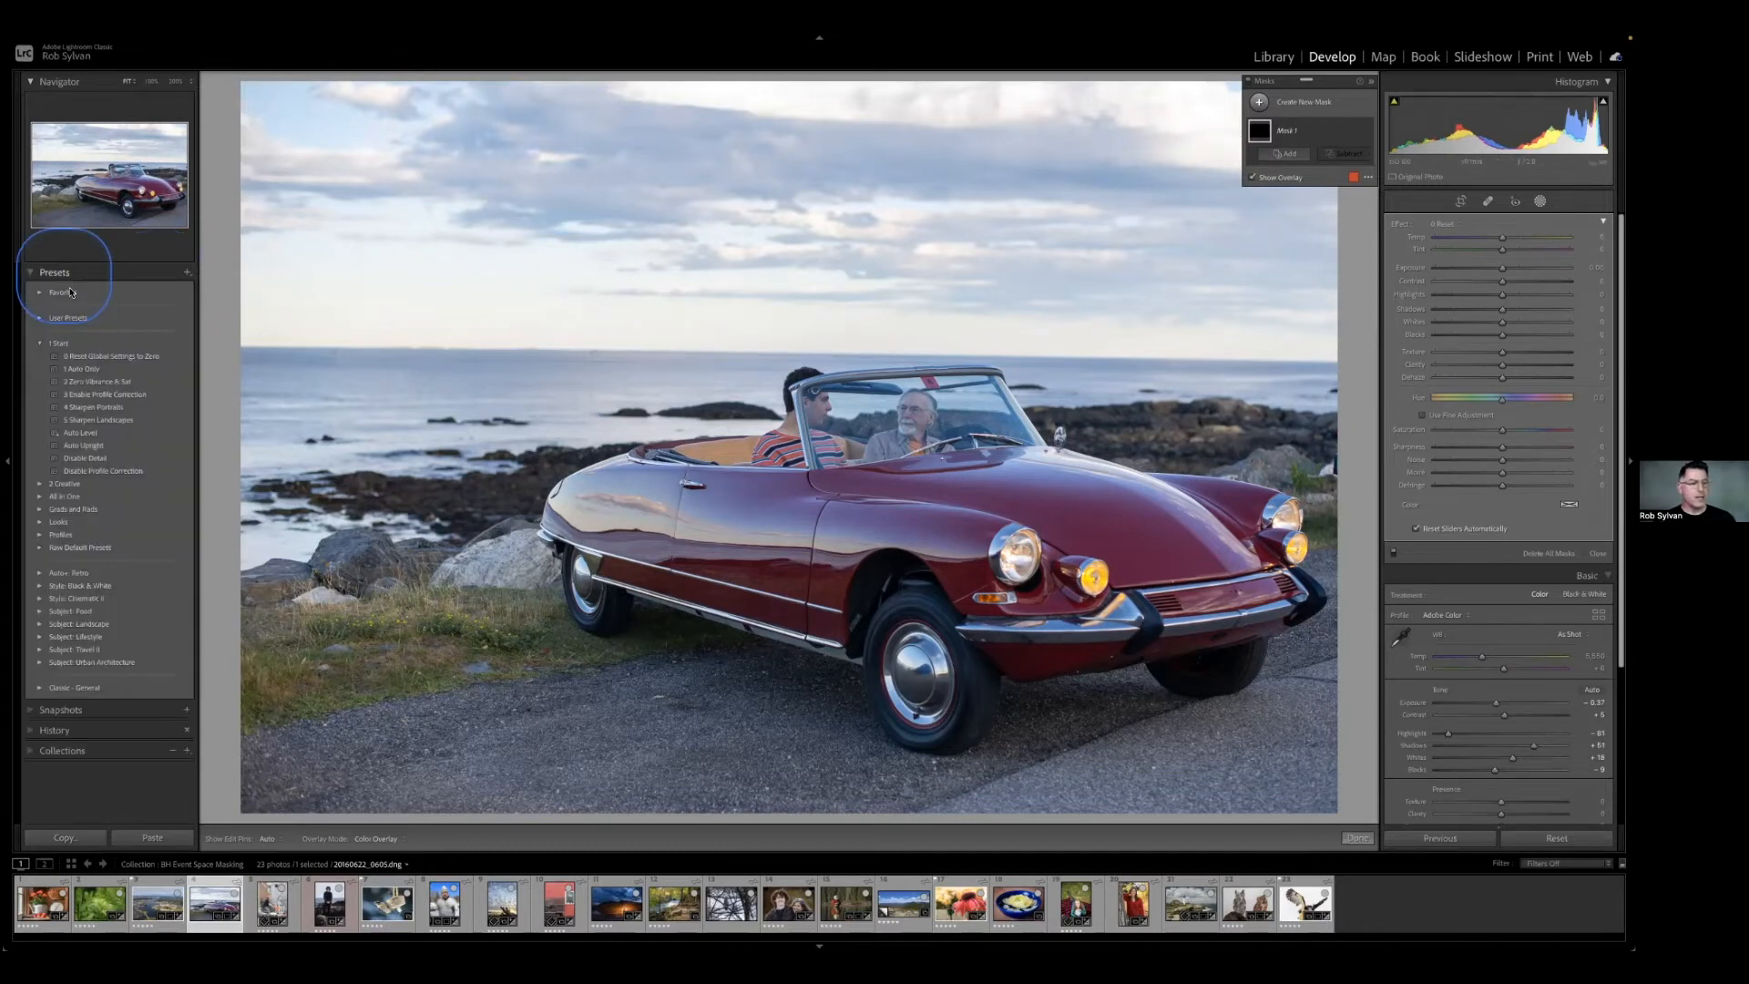
click(88, 435)
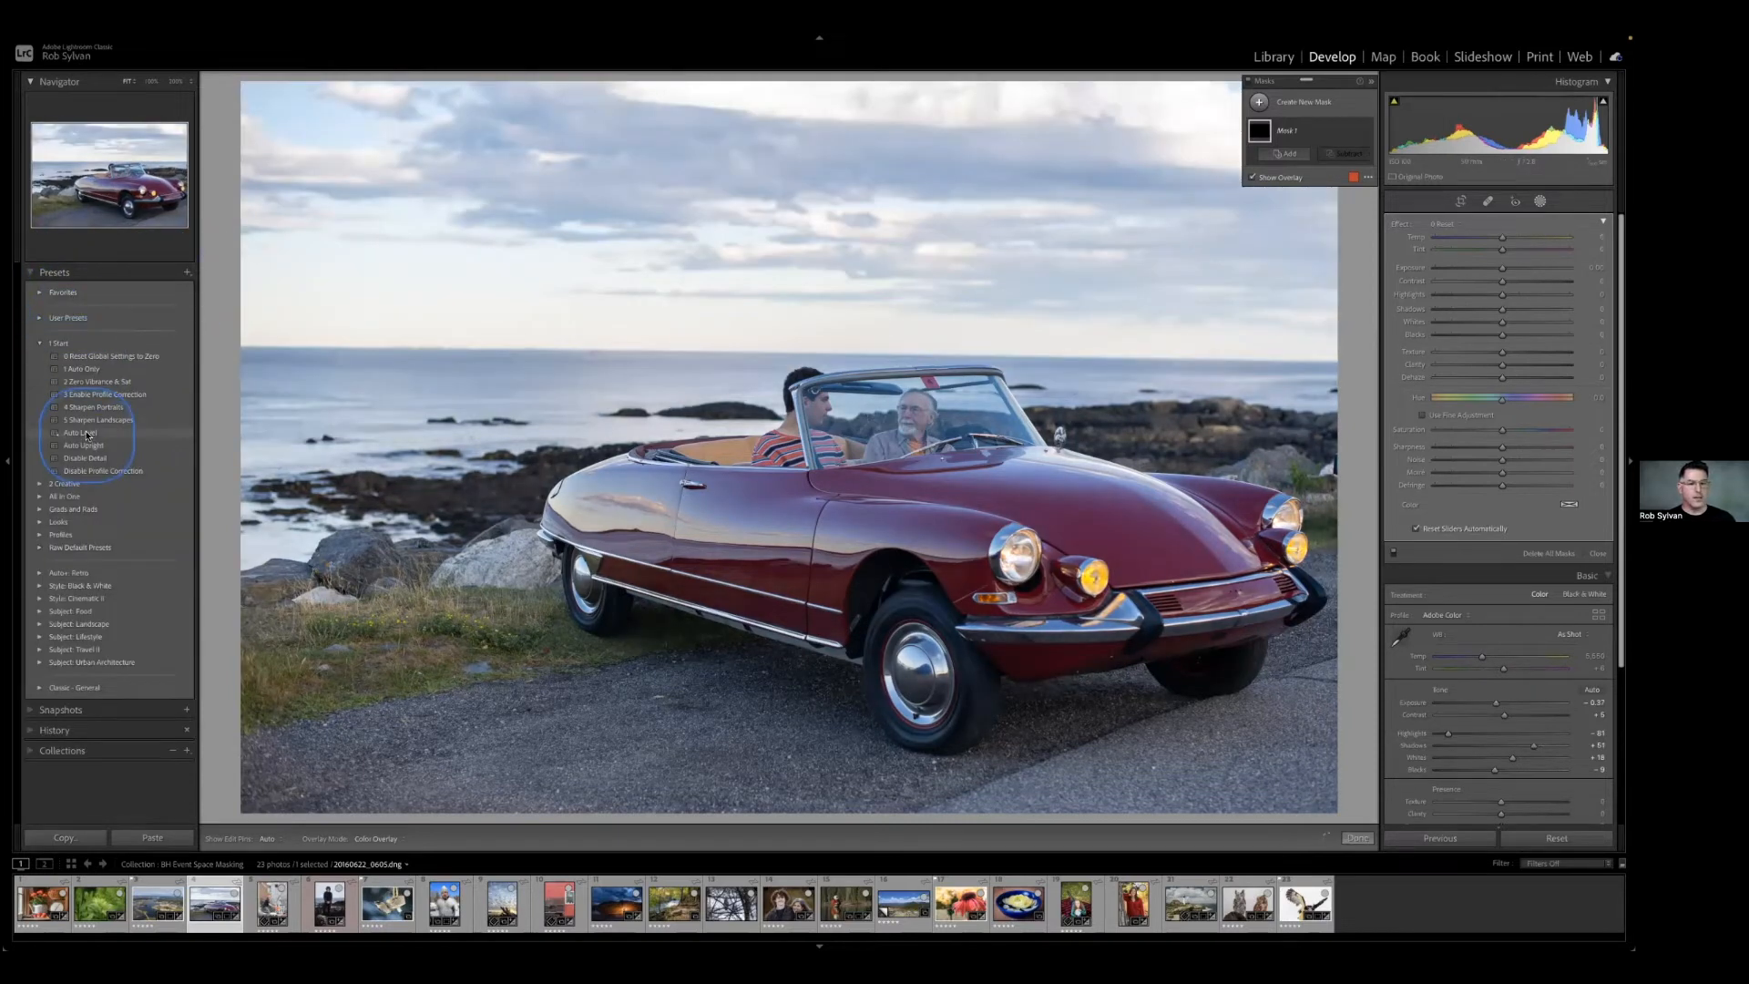
click(167, 438)
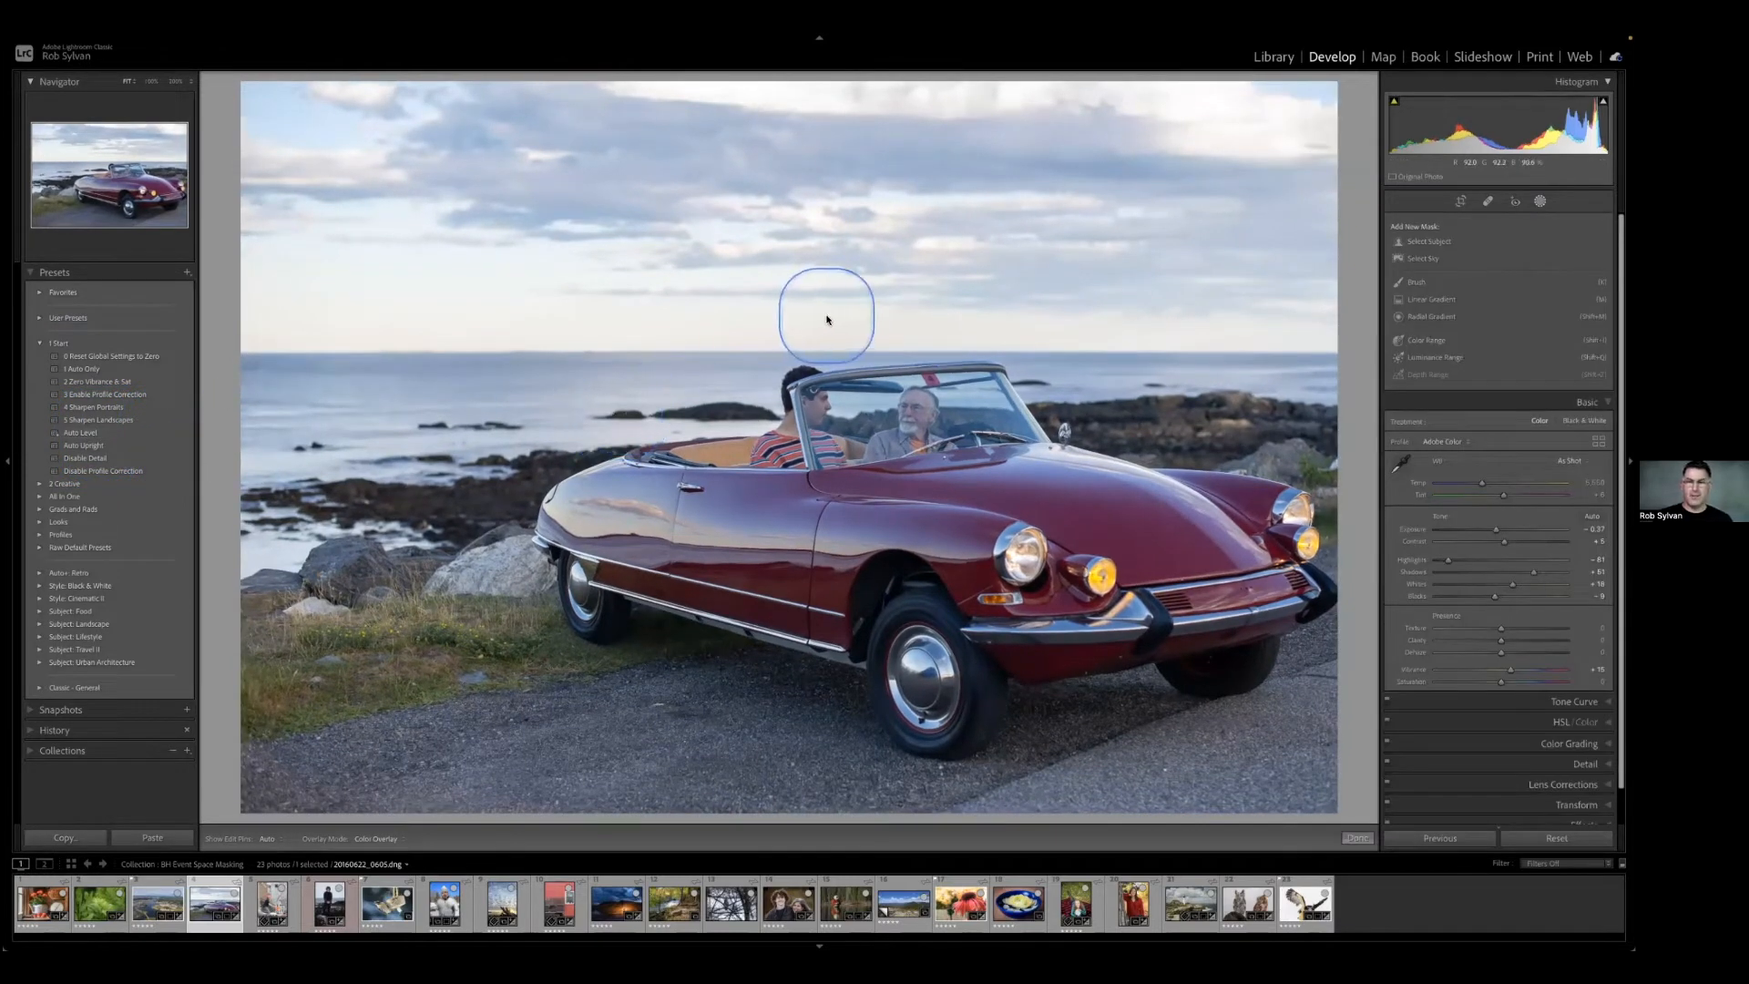
click(54, 273)
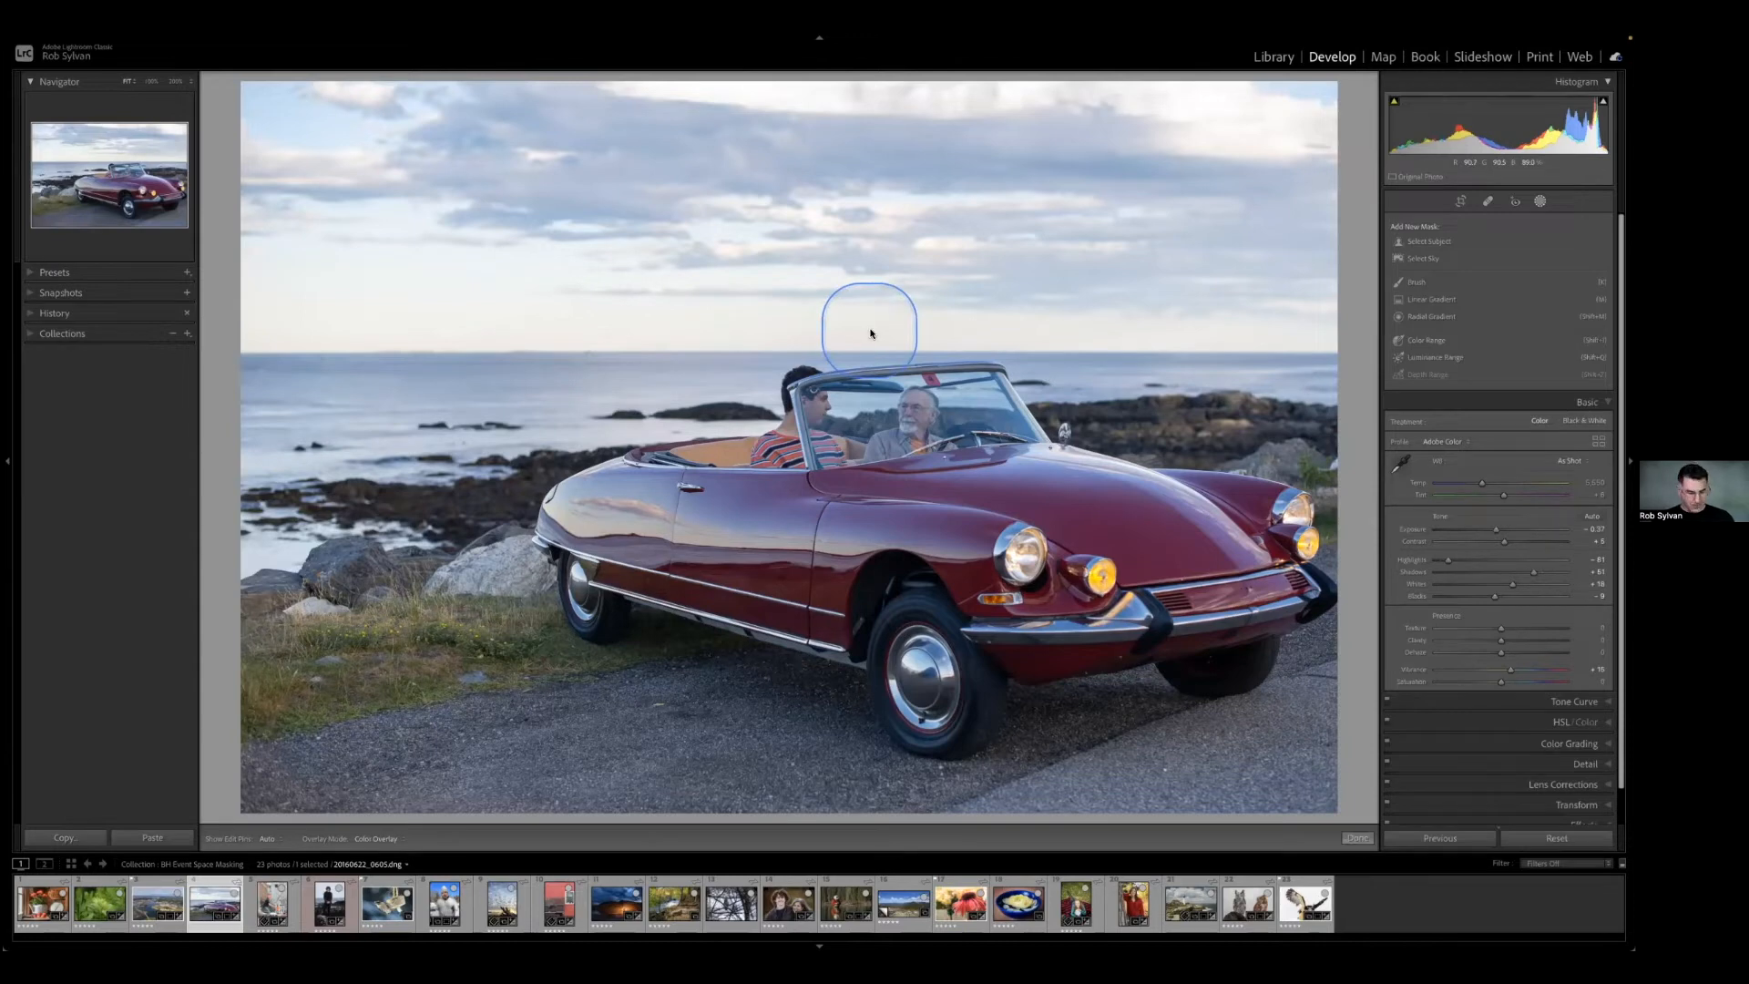
Add a linear gradient over the sky ending at the horizon, slightly lower its Exposure, Highlights and Temp, and raise Tint and Dehaze.
click(1433, 302)
drag(742, 211, 728, 350)
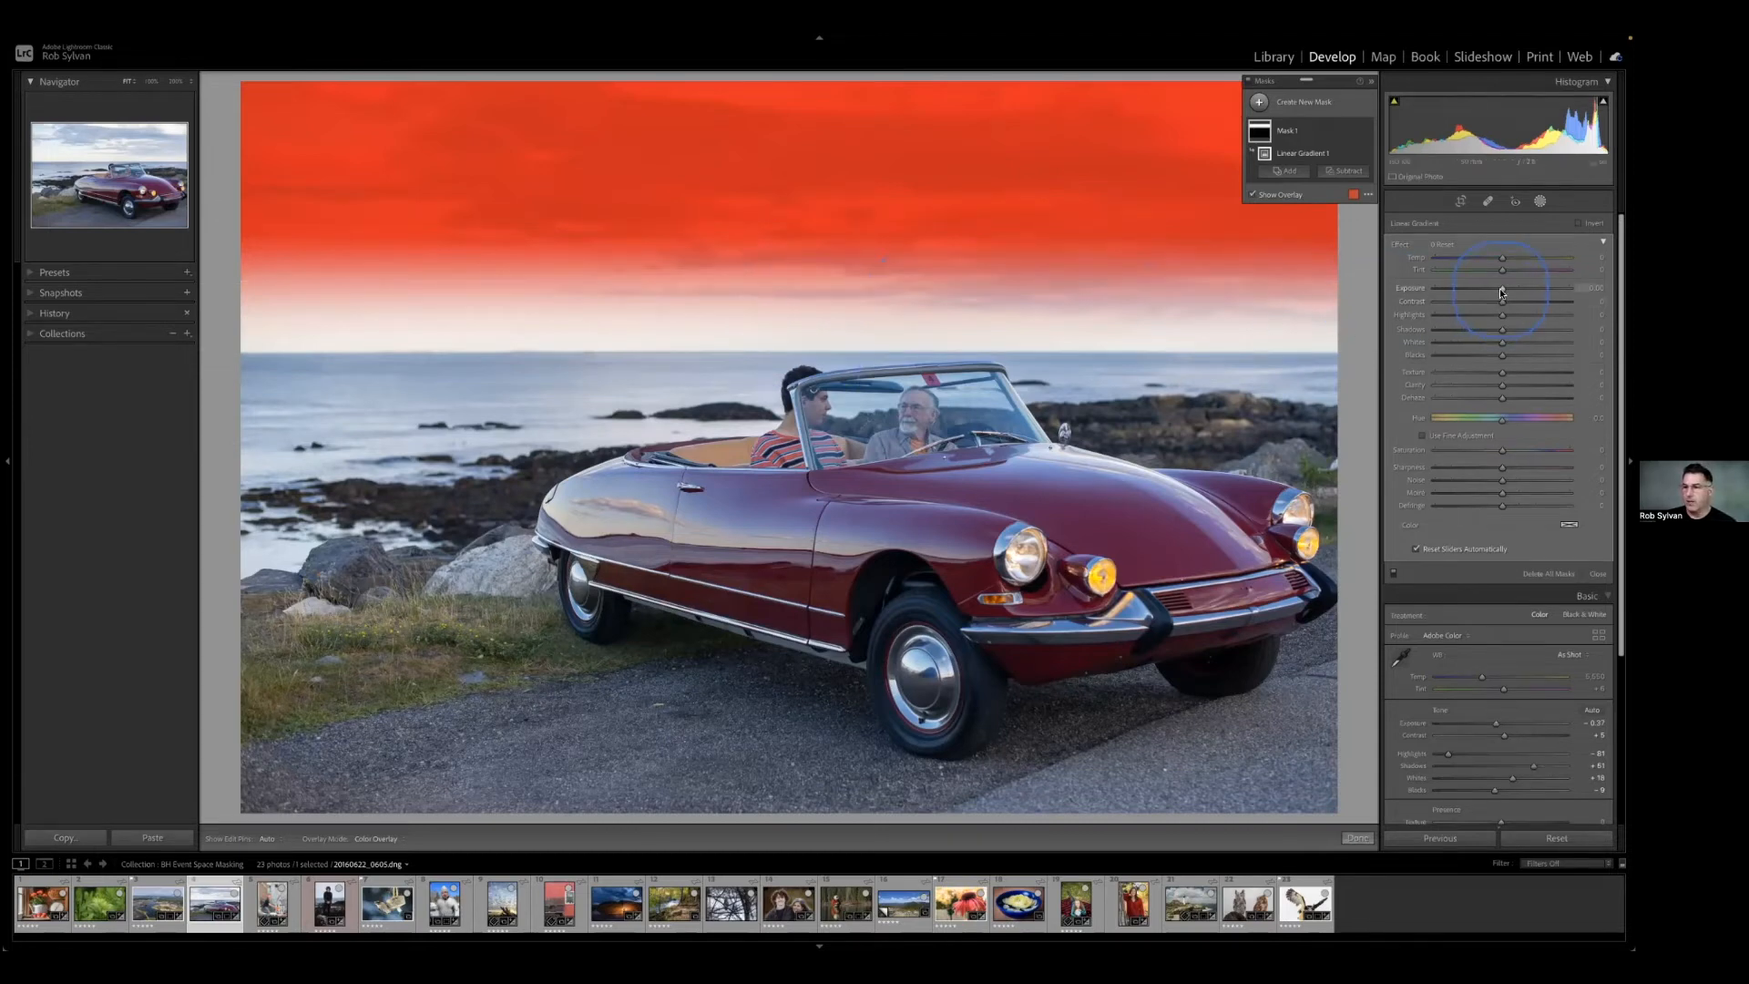
key(o)
drag(1501, 292, 1492, 320)
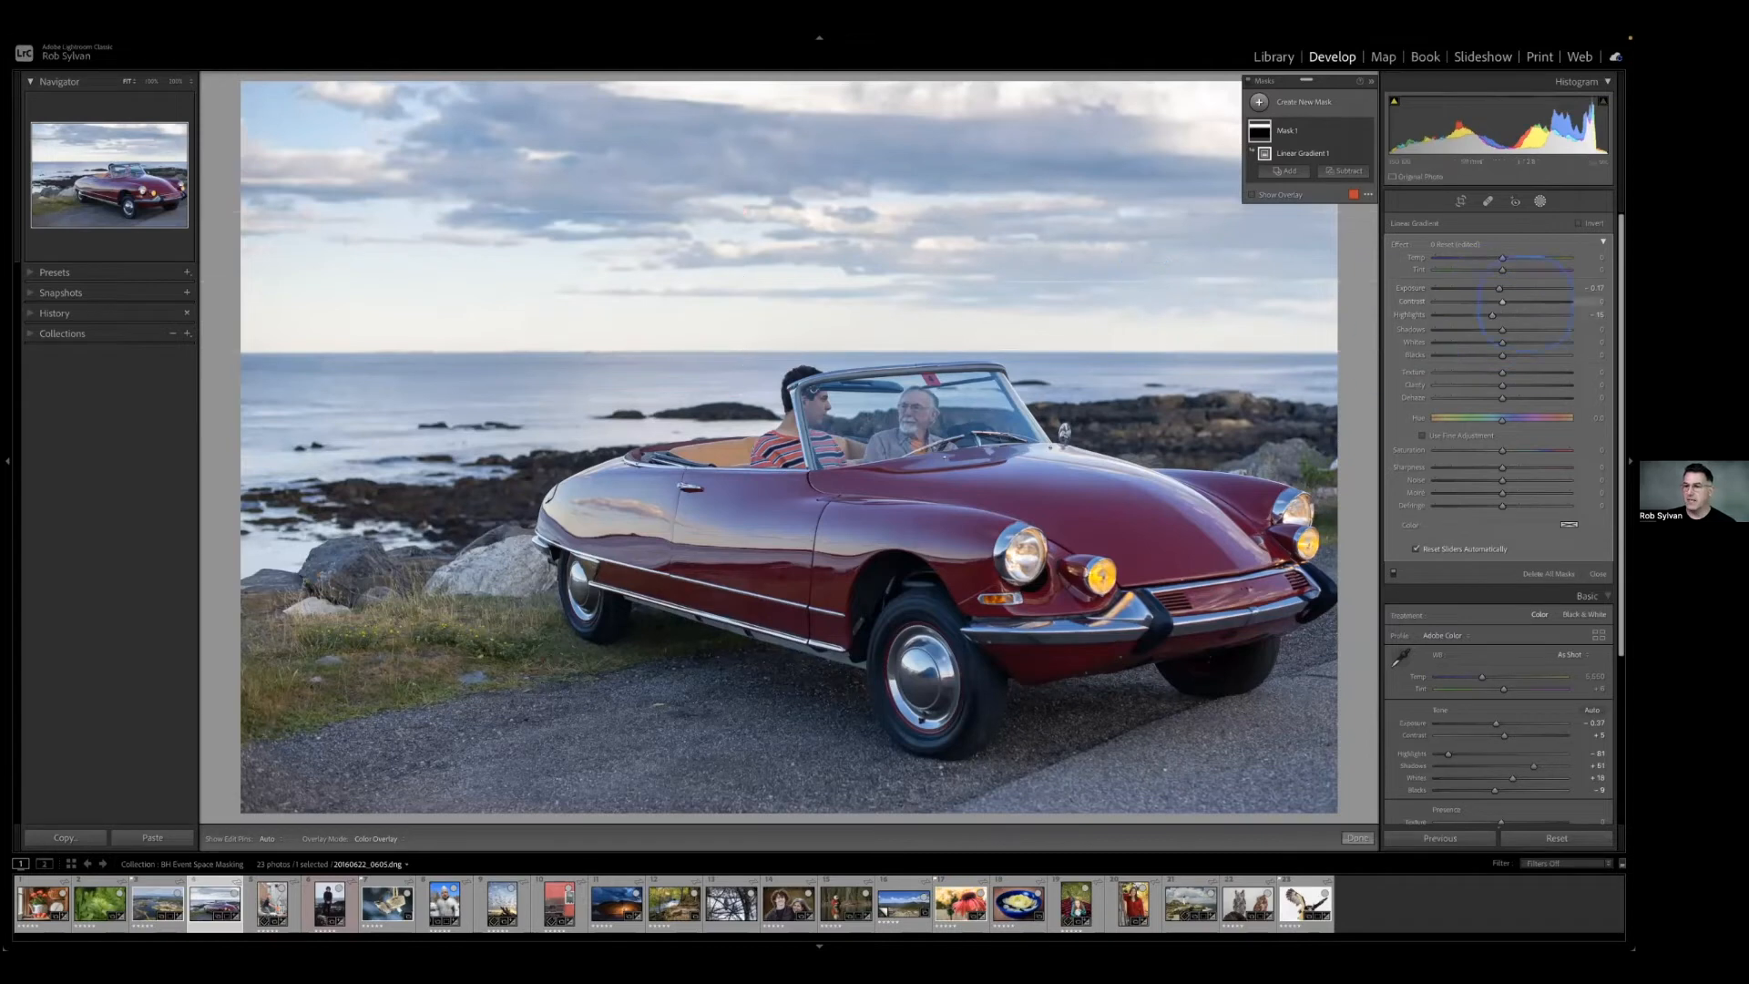
drag(1505, 261, 1497, 260)
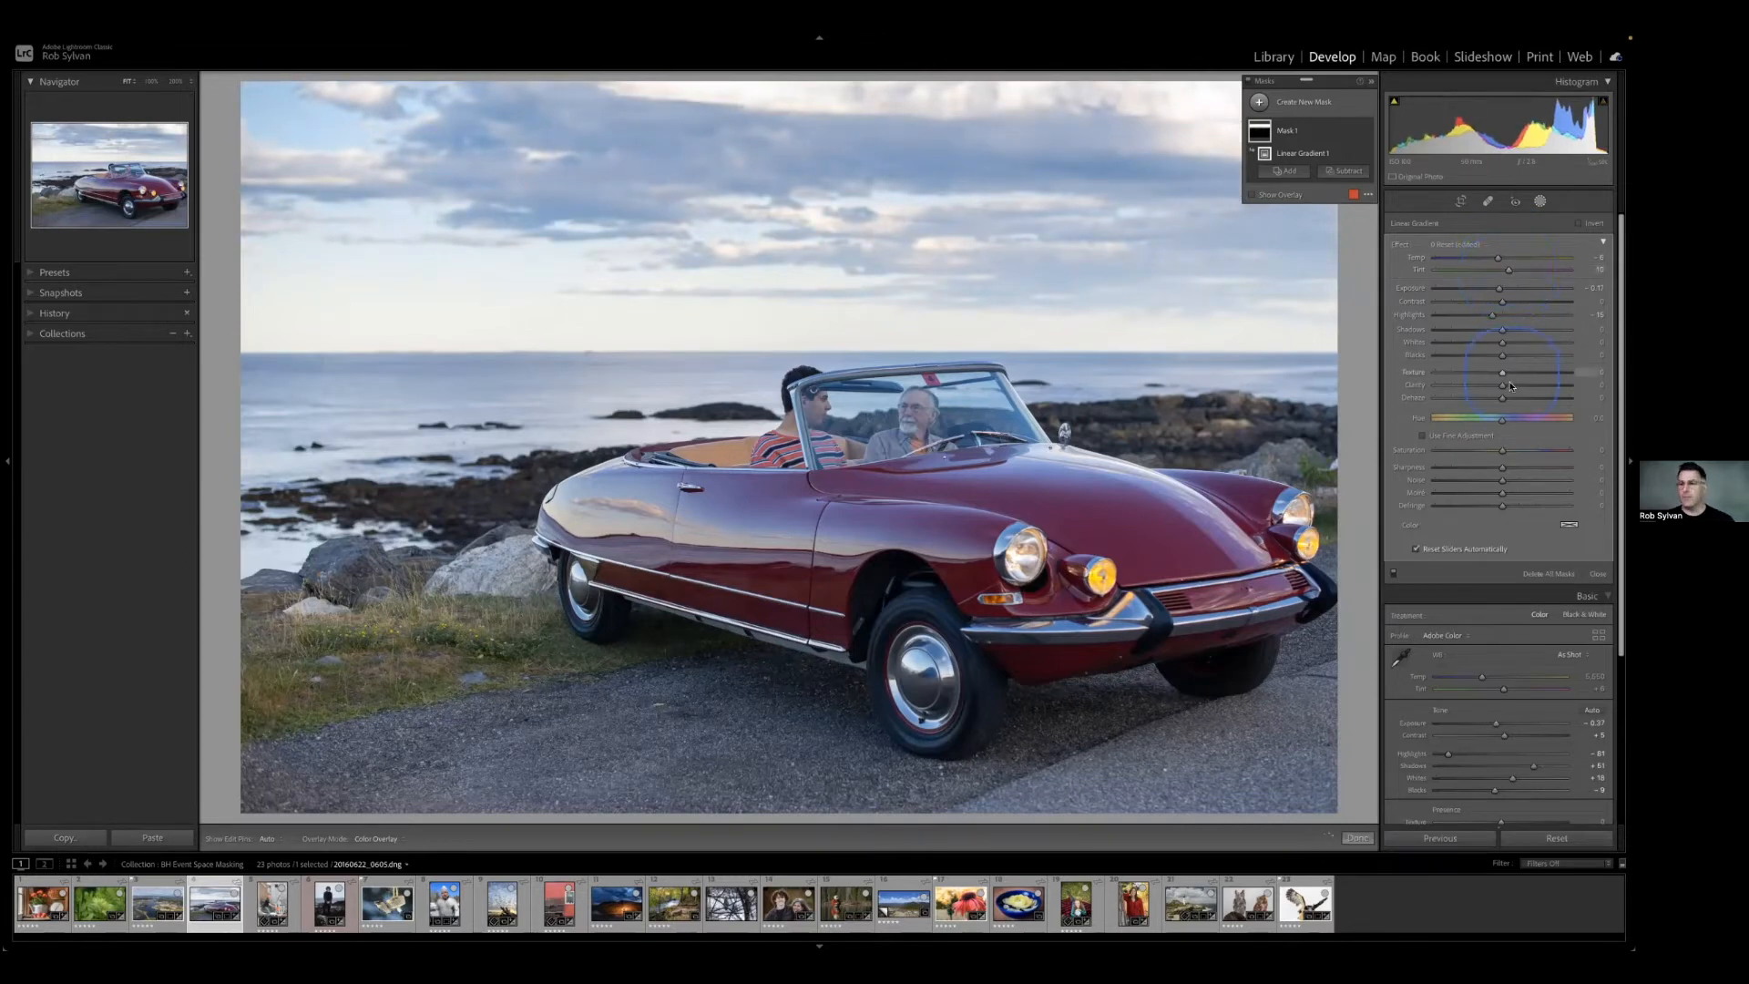
drag(1503, 399, 1510, 397)
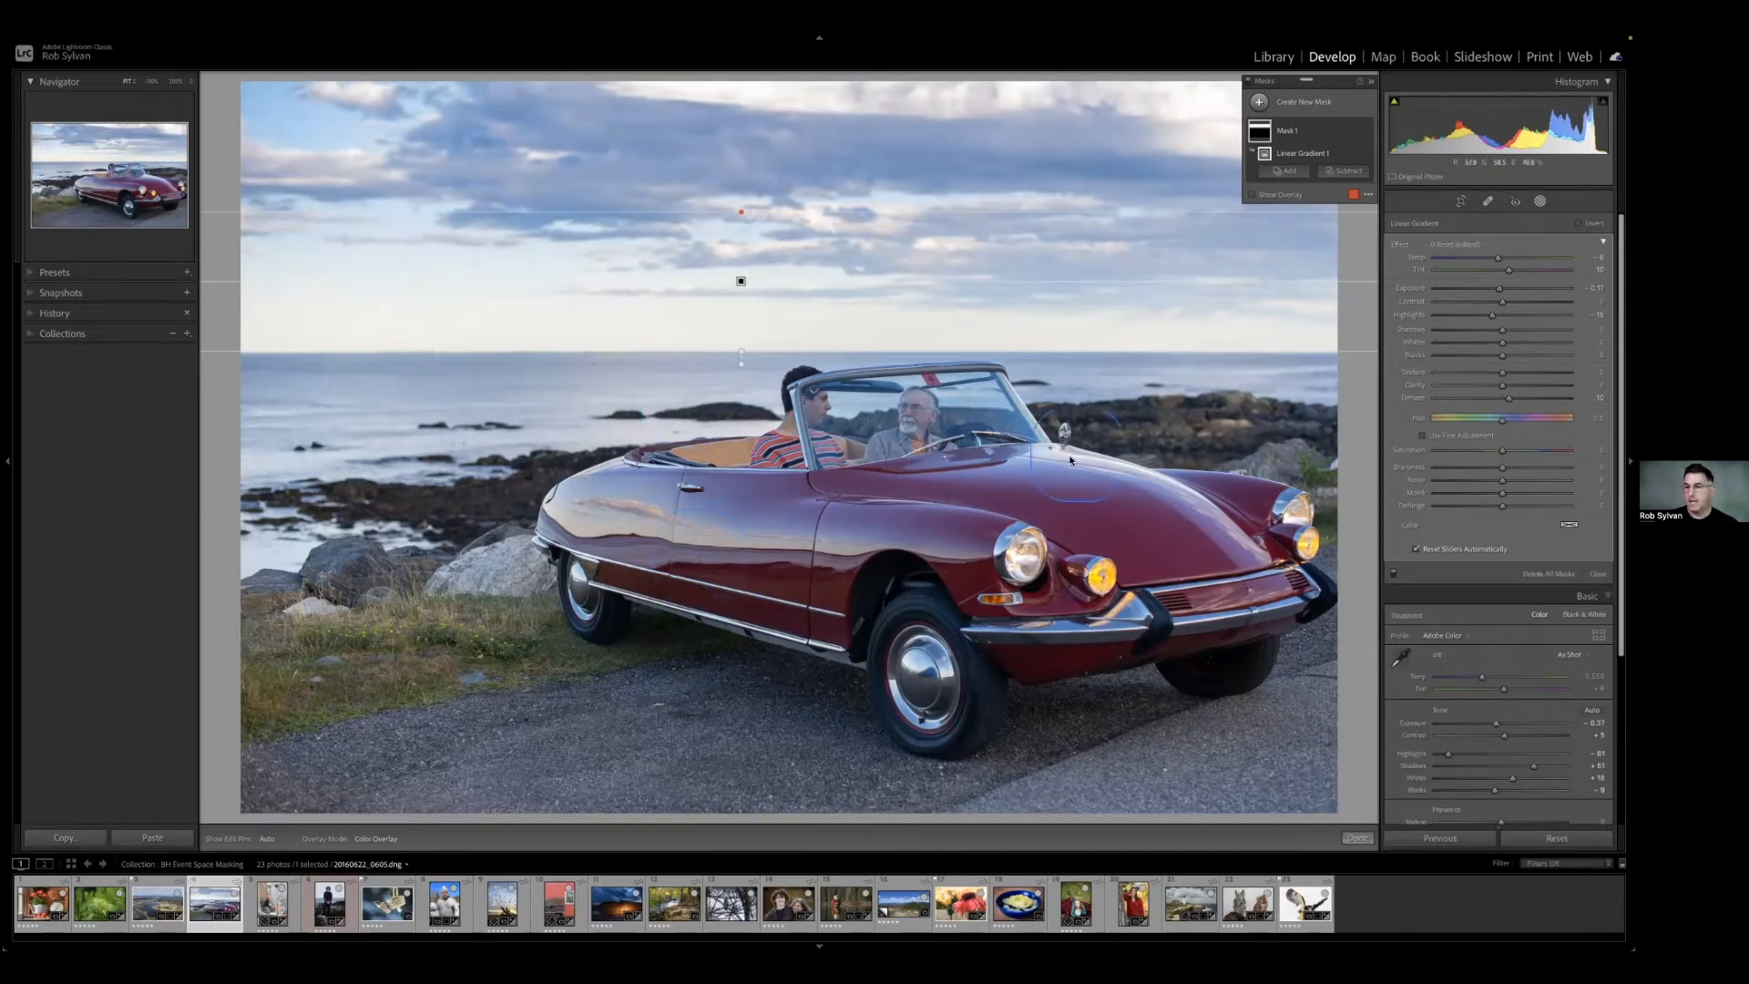
Rename the linear gradient mask as Sky.
double_click(1287, 132)
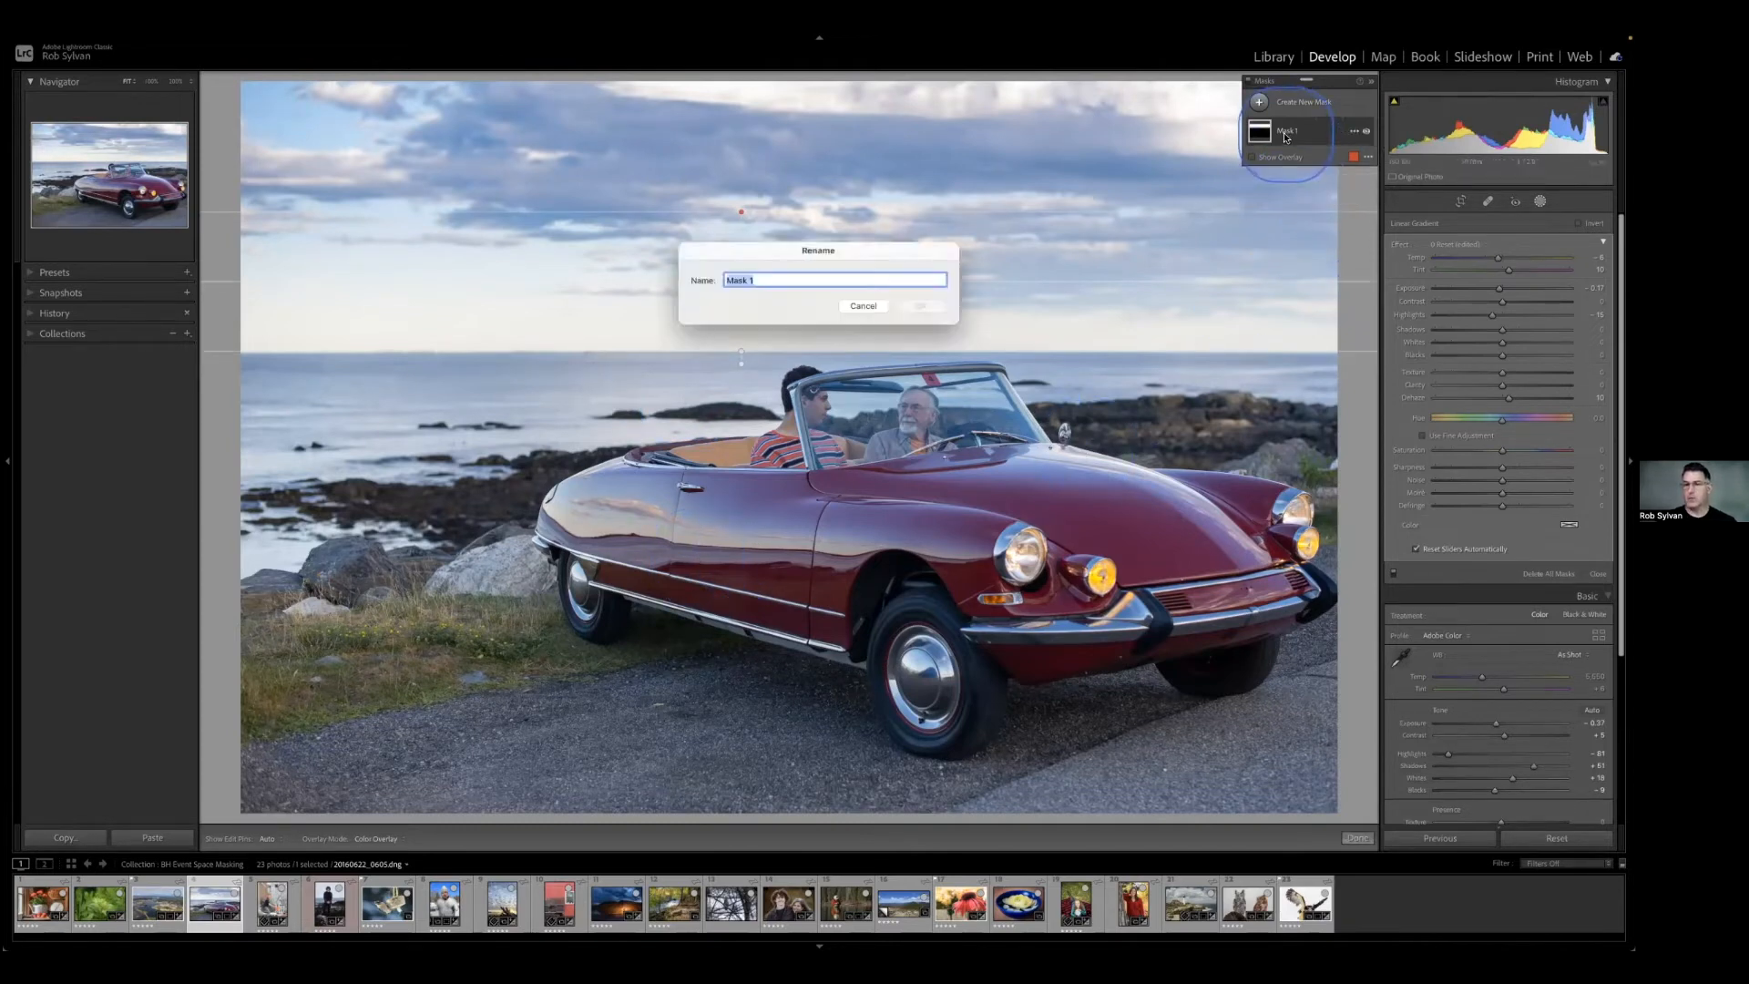
text(Sky)
key(Return)
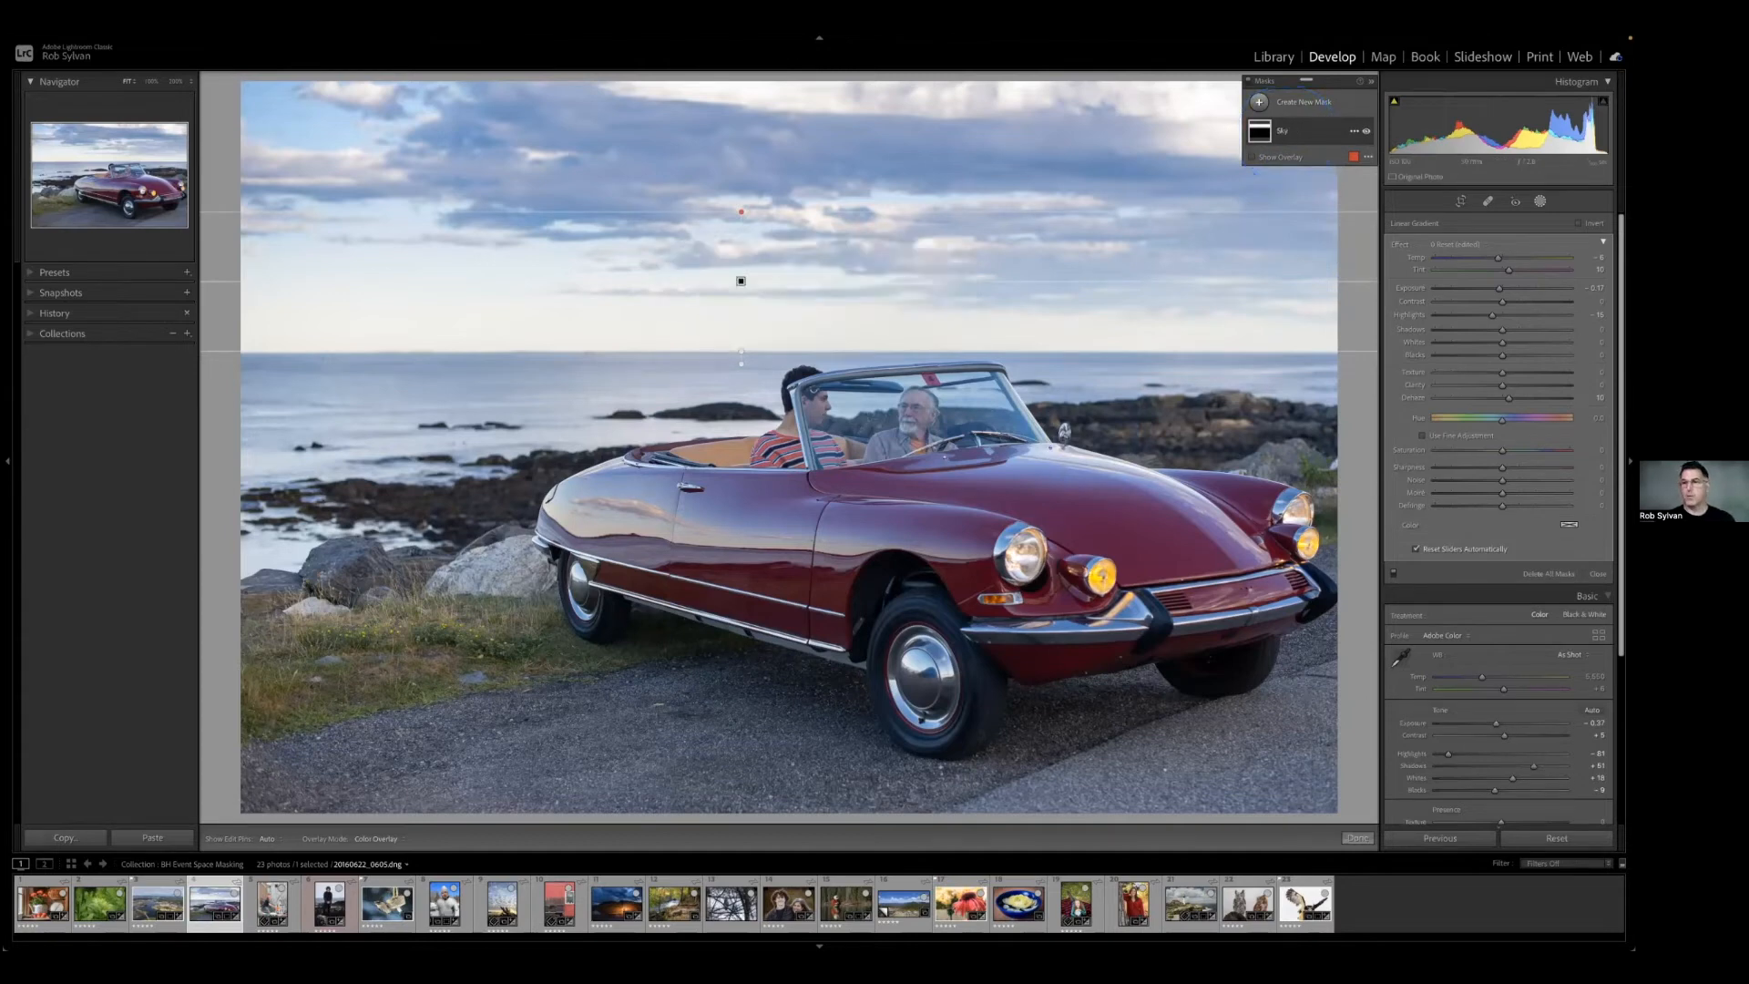
Add a Select Sky mask and invert it to cover everything below the horizon.
click(1287, 105)
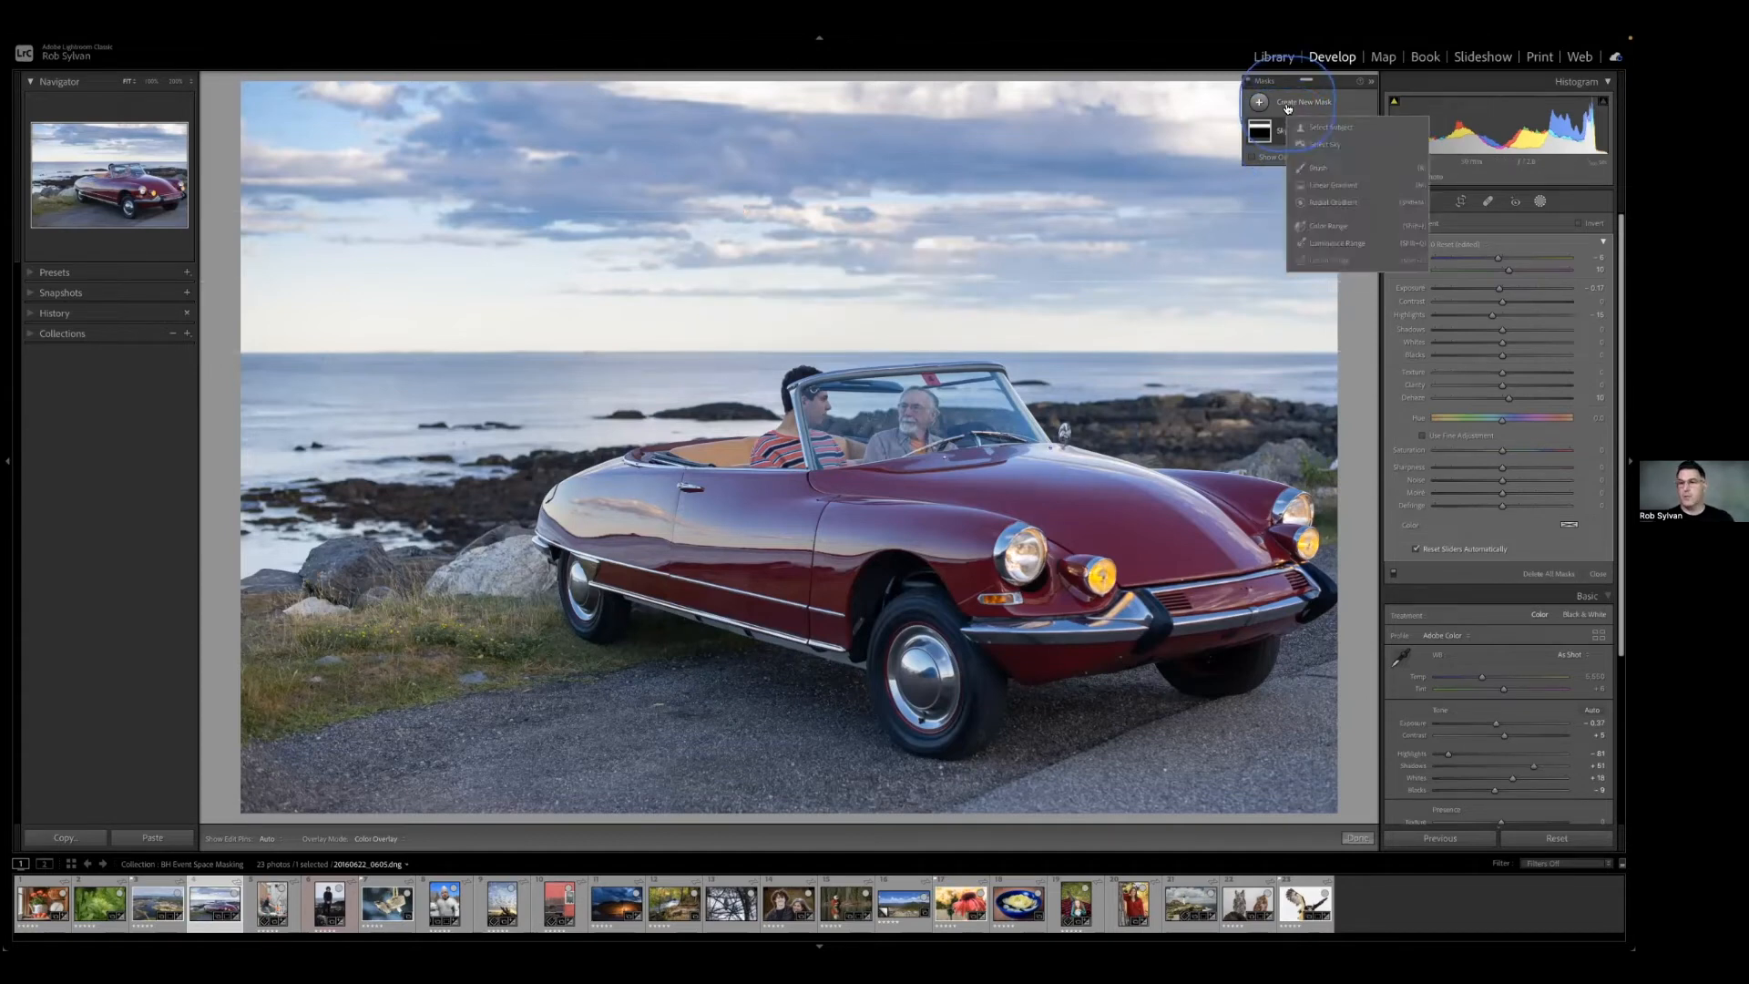
click(1326, 144)
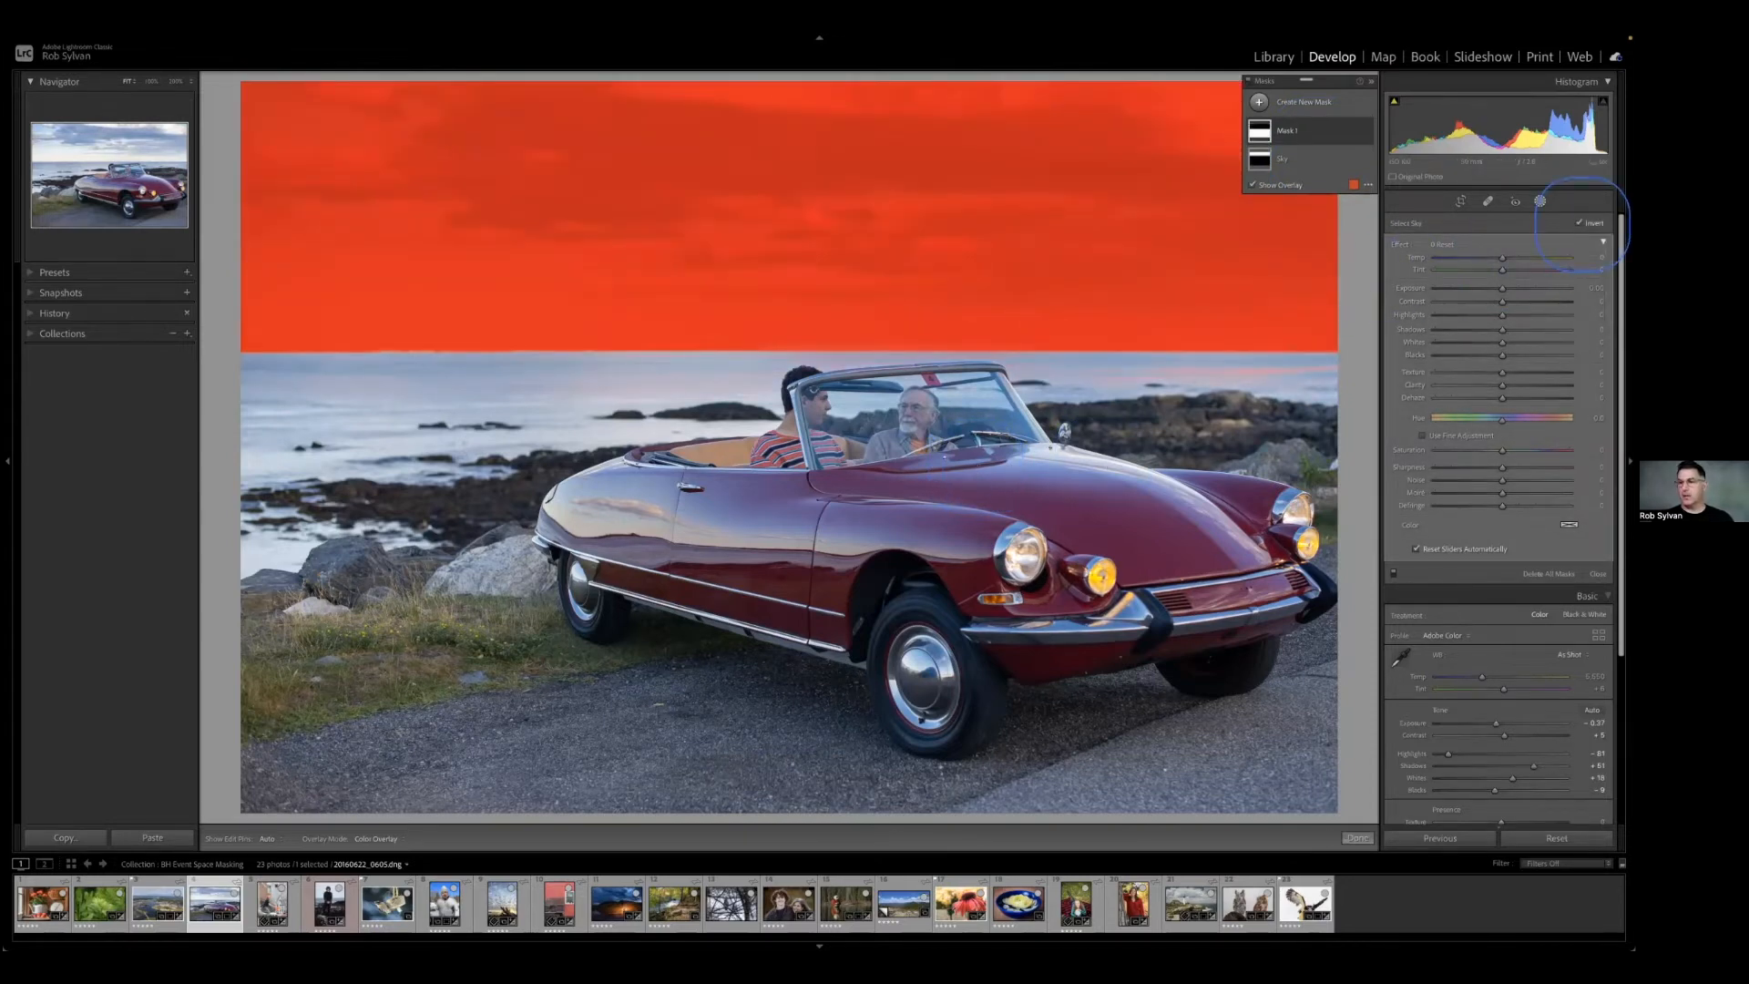
click(1580, 222)
Rename the inverted sky mask as Foreground, and lower its Exposure slightly with the overlay hidden.
double_click(1287, 132)
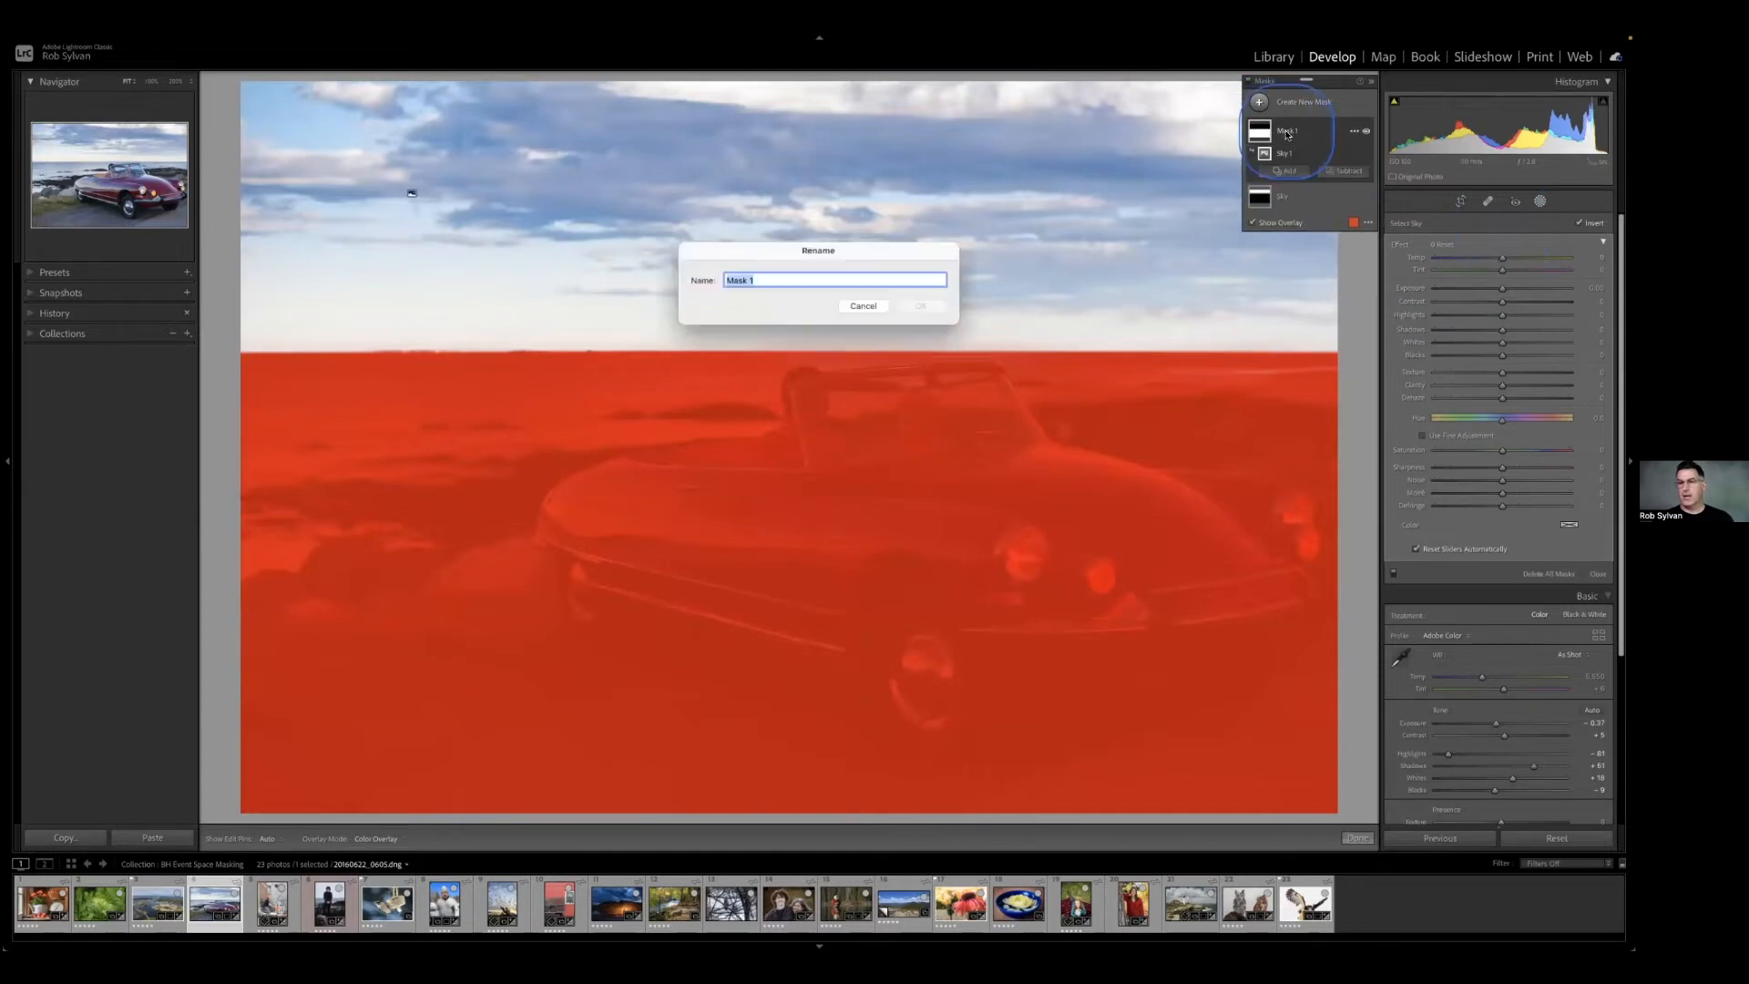
text(Foreground)
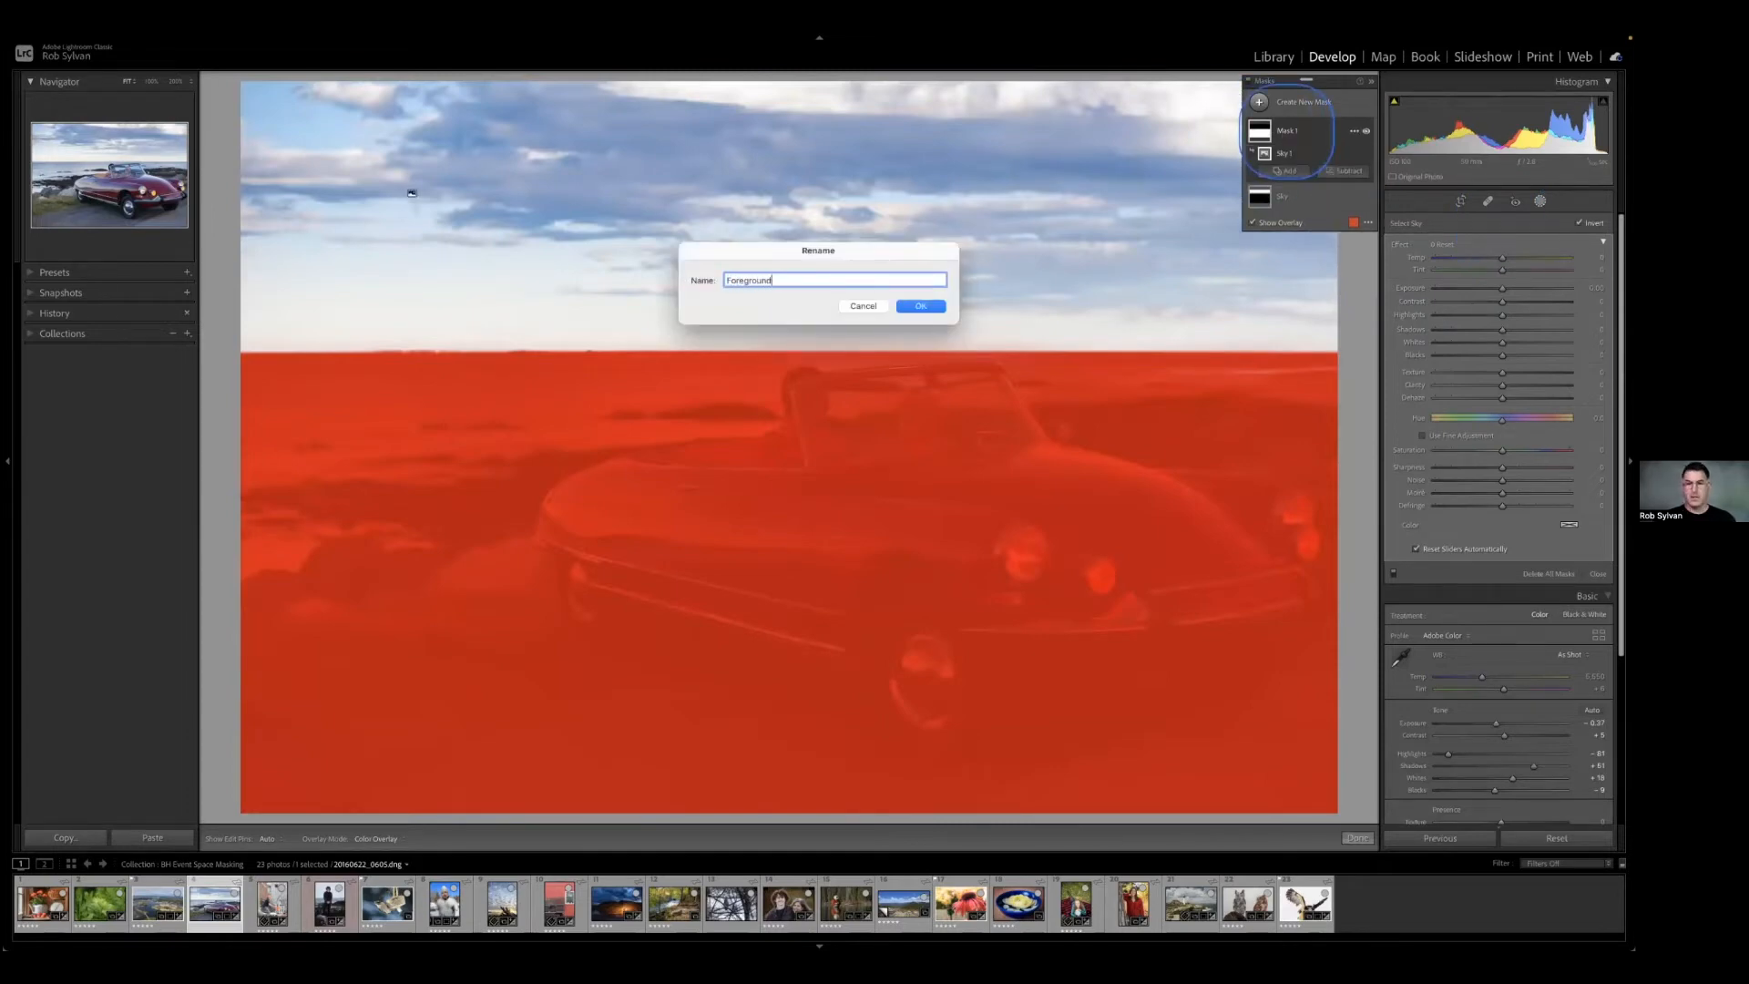
key(Return)
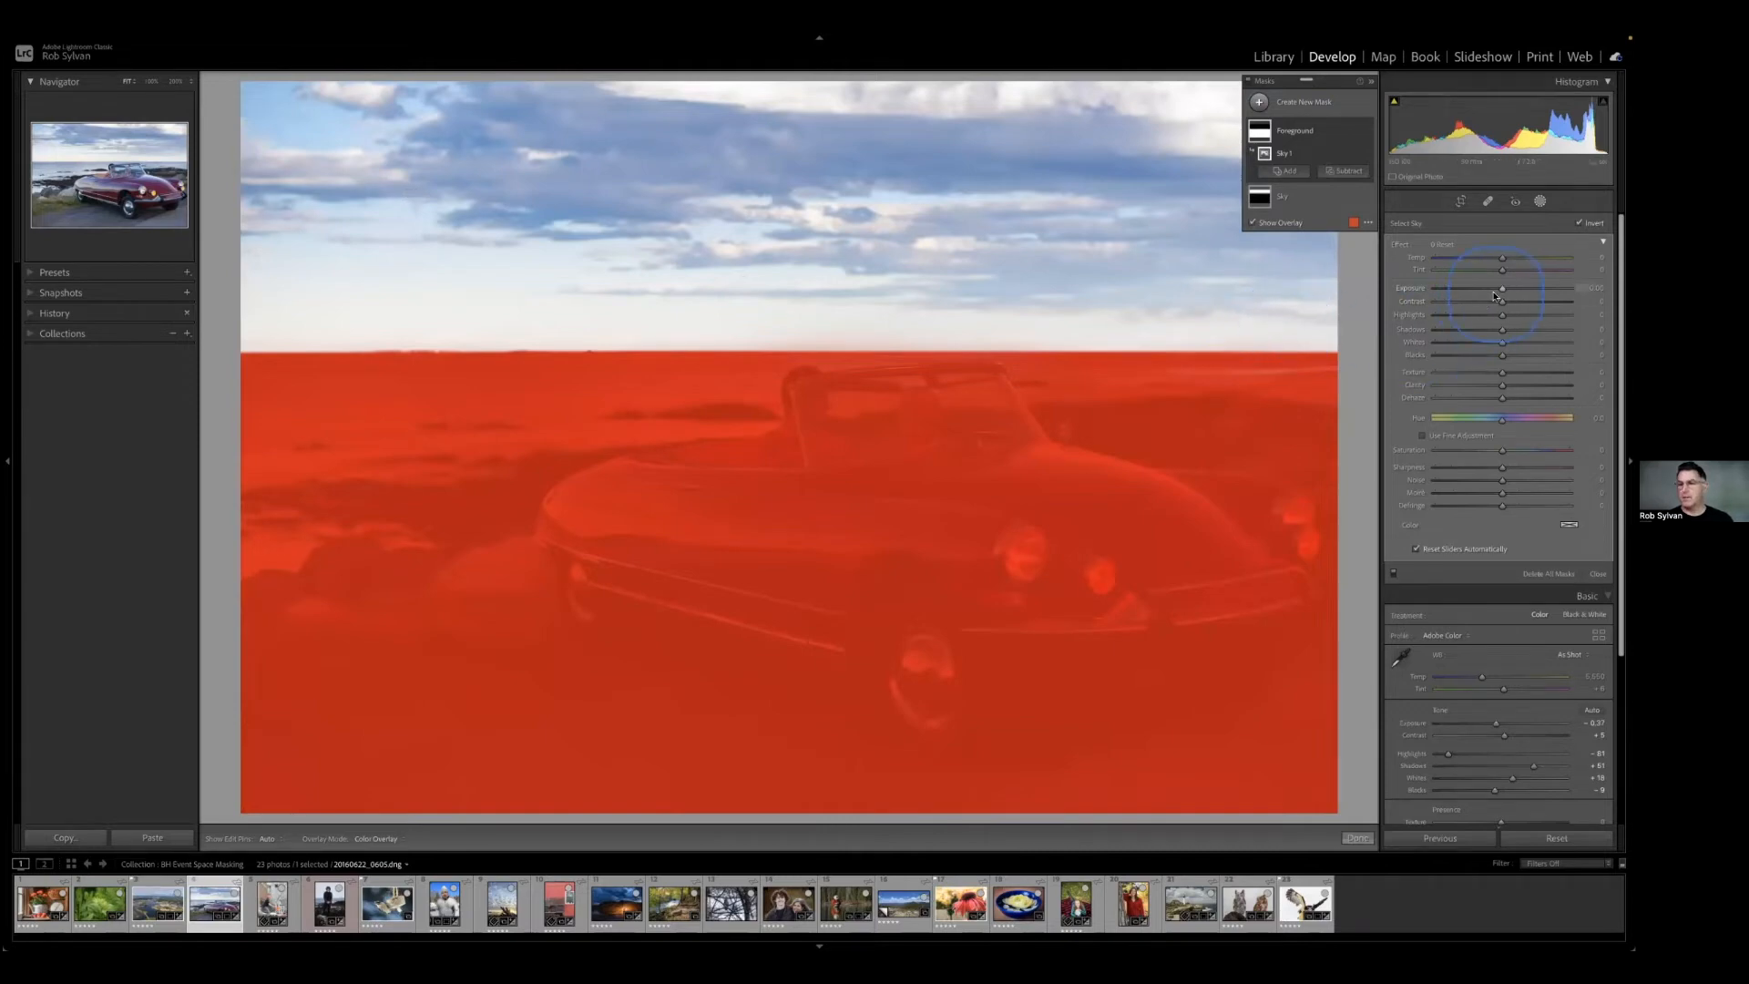
key(o)
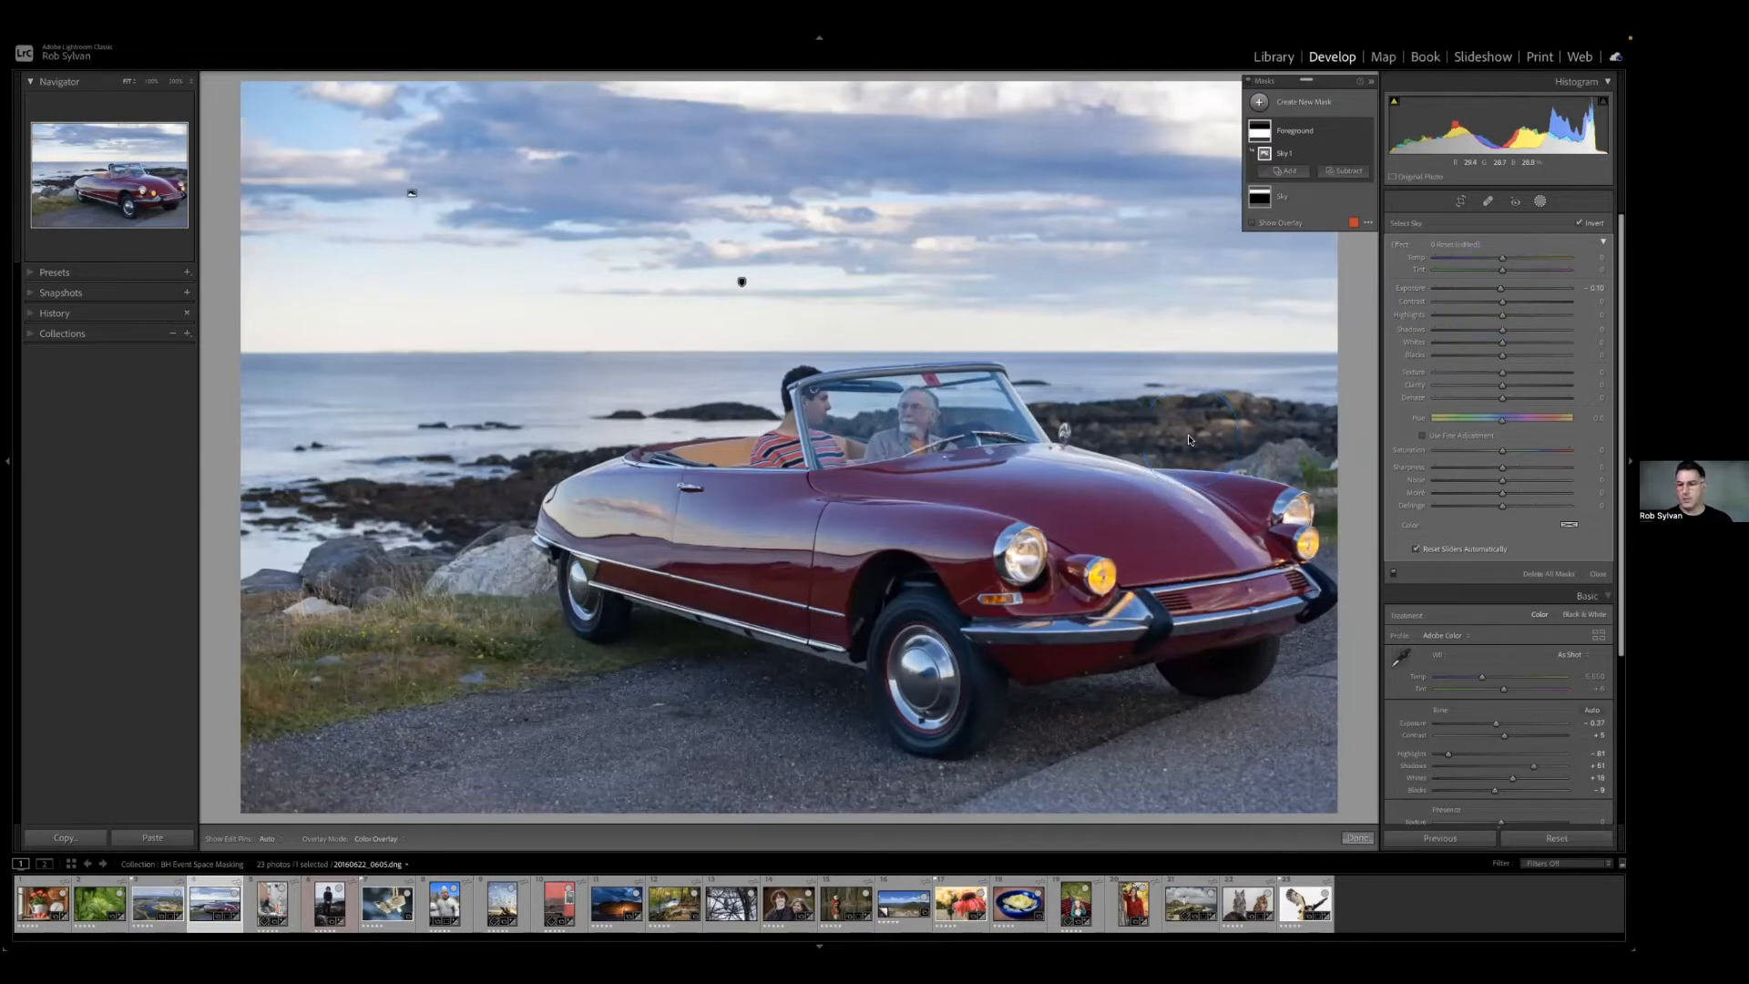
Add a radial gradient mask over the car's nearer large headlight, and raise its Temp and Exposure slightly.
click(1280, 105)
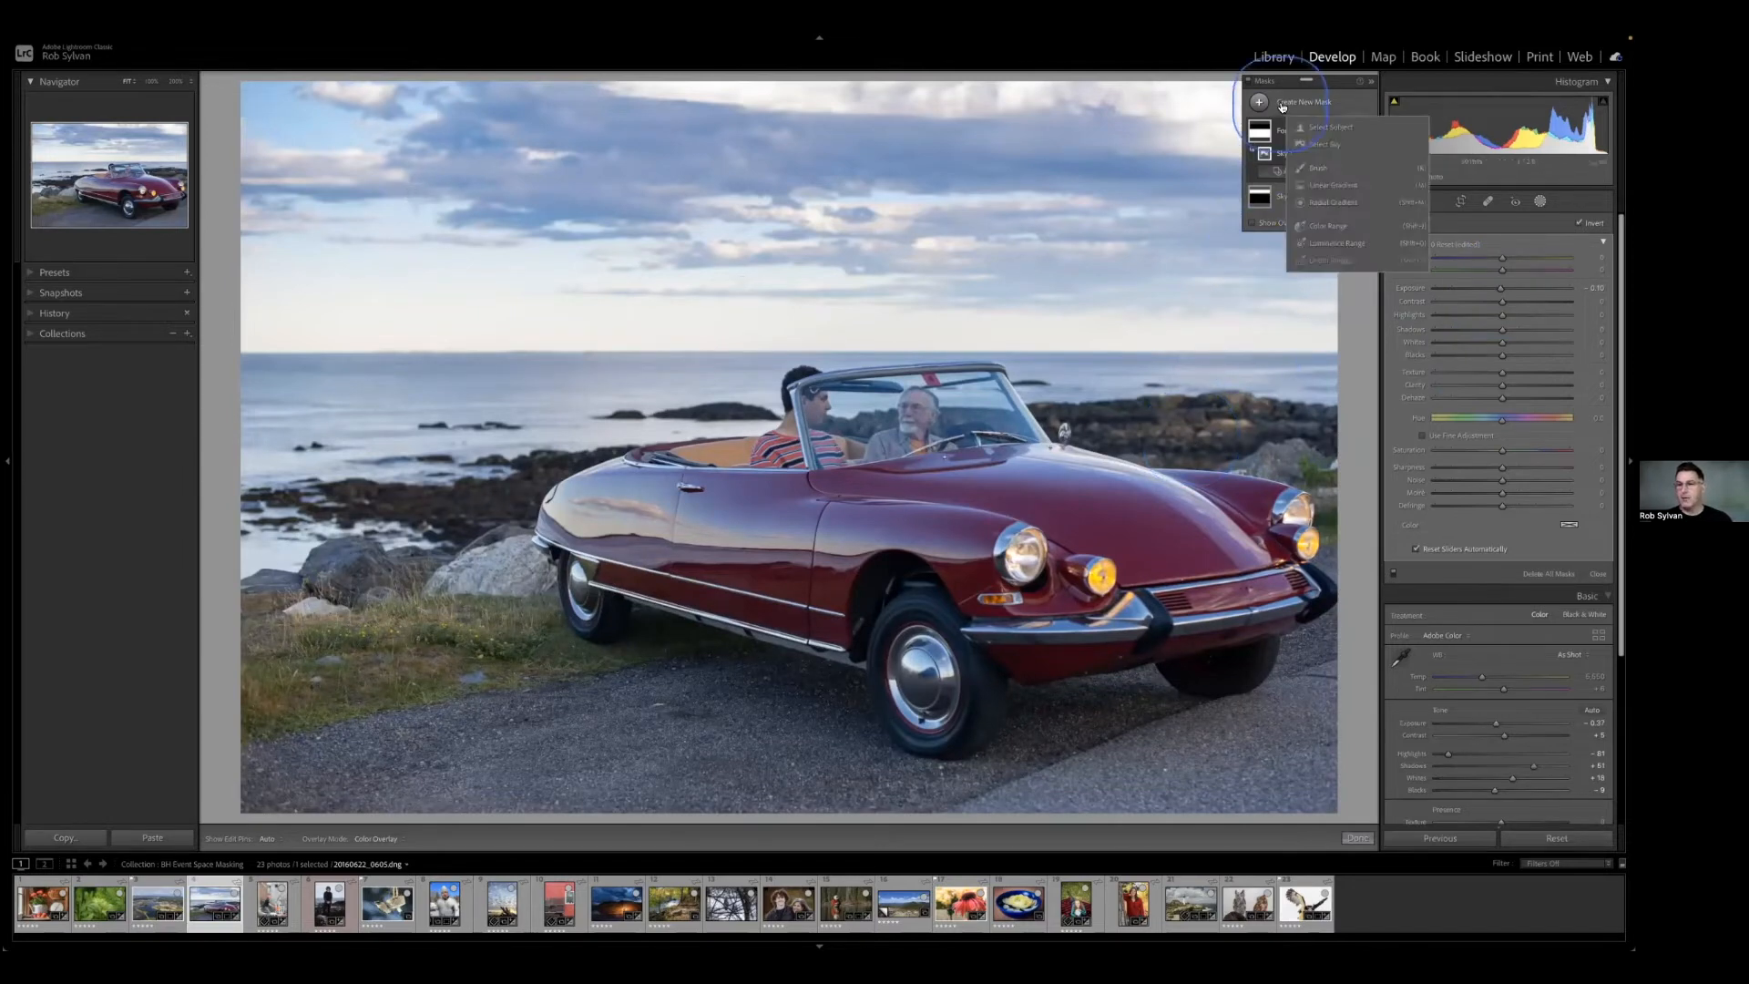
click(1321, 204)
drag(1024, 553, 1051, 580)
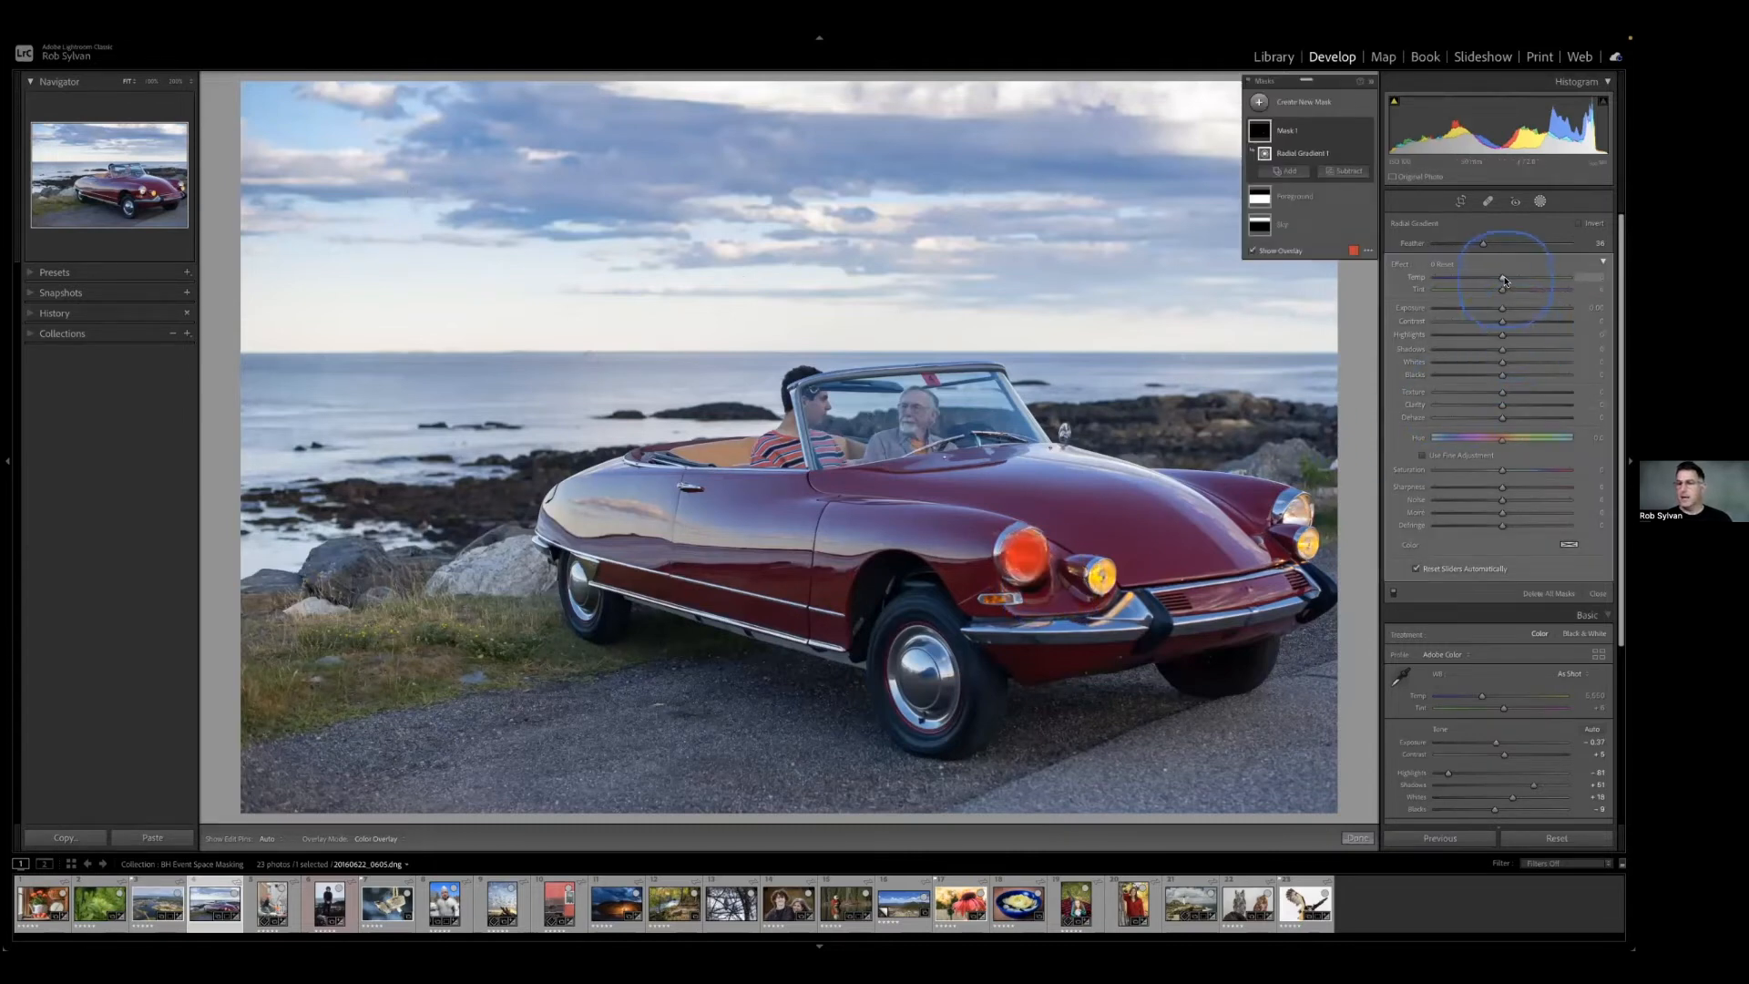
drag(1503, 281, 1508, 281)
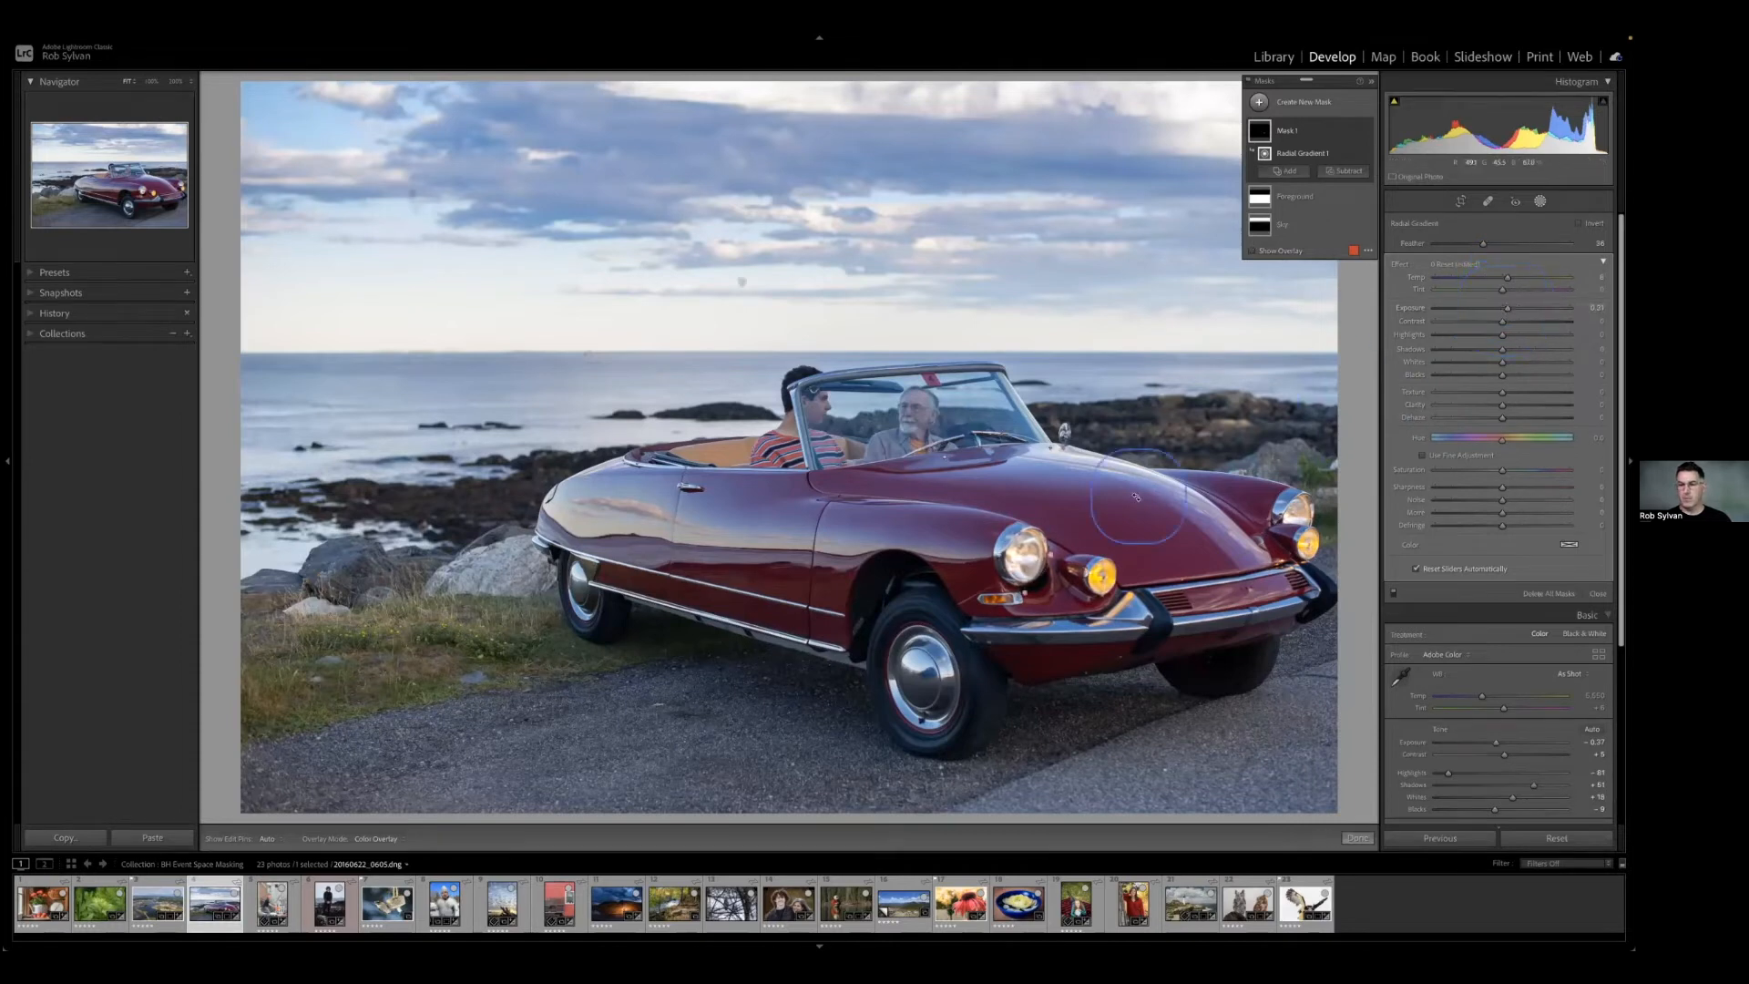
Duplicate the headlight mask and place the copy over the car's farther large headlight.
right_click(1024, 555)
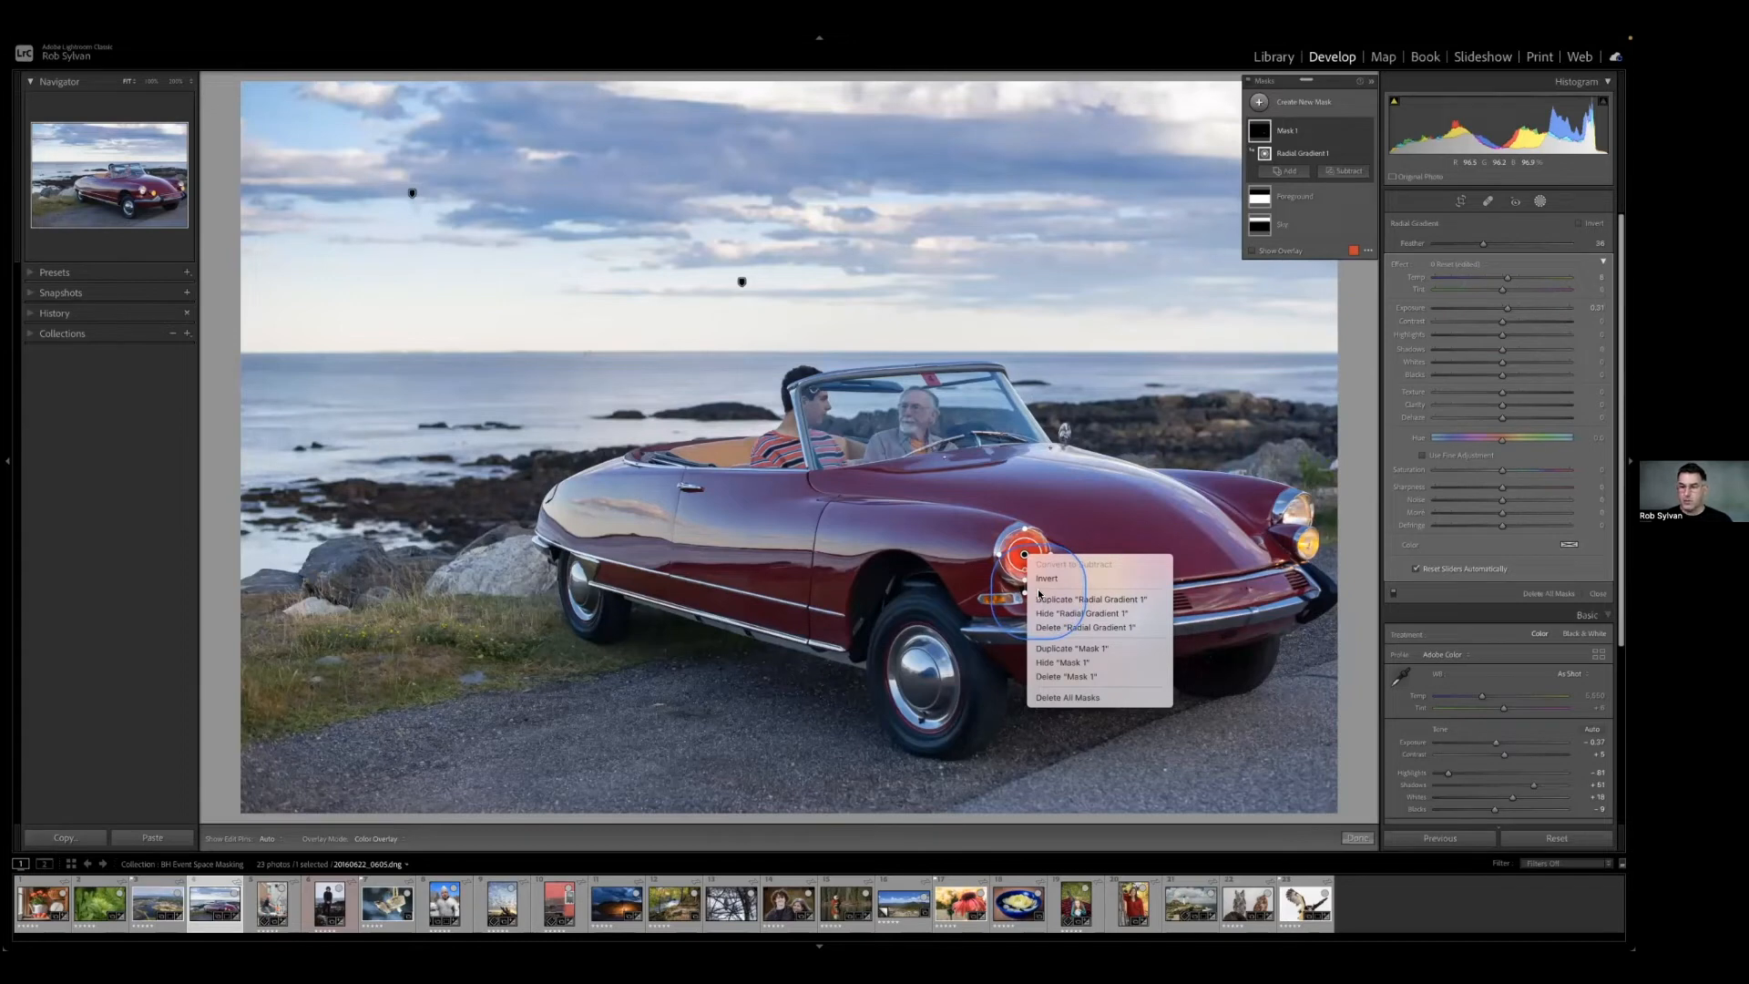
click(1052, 649)
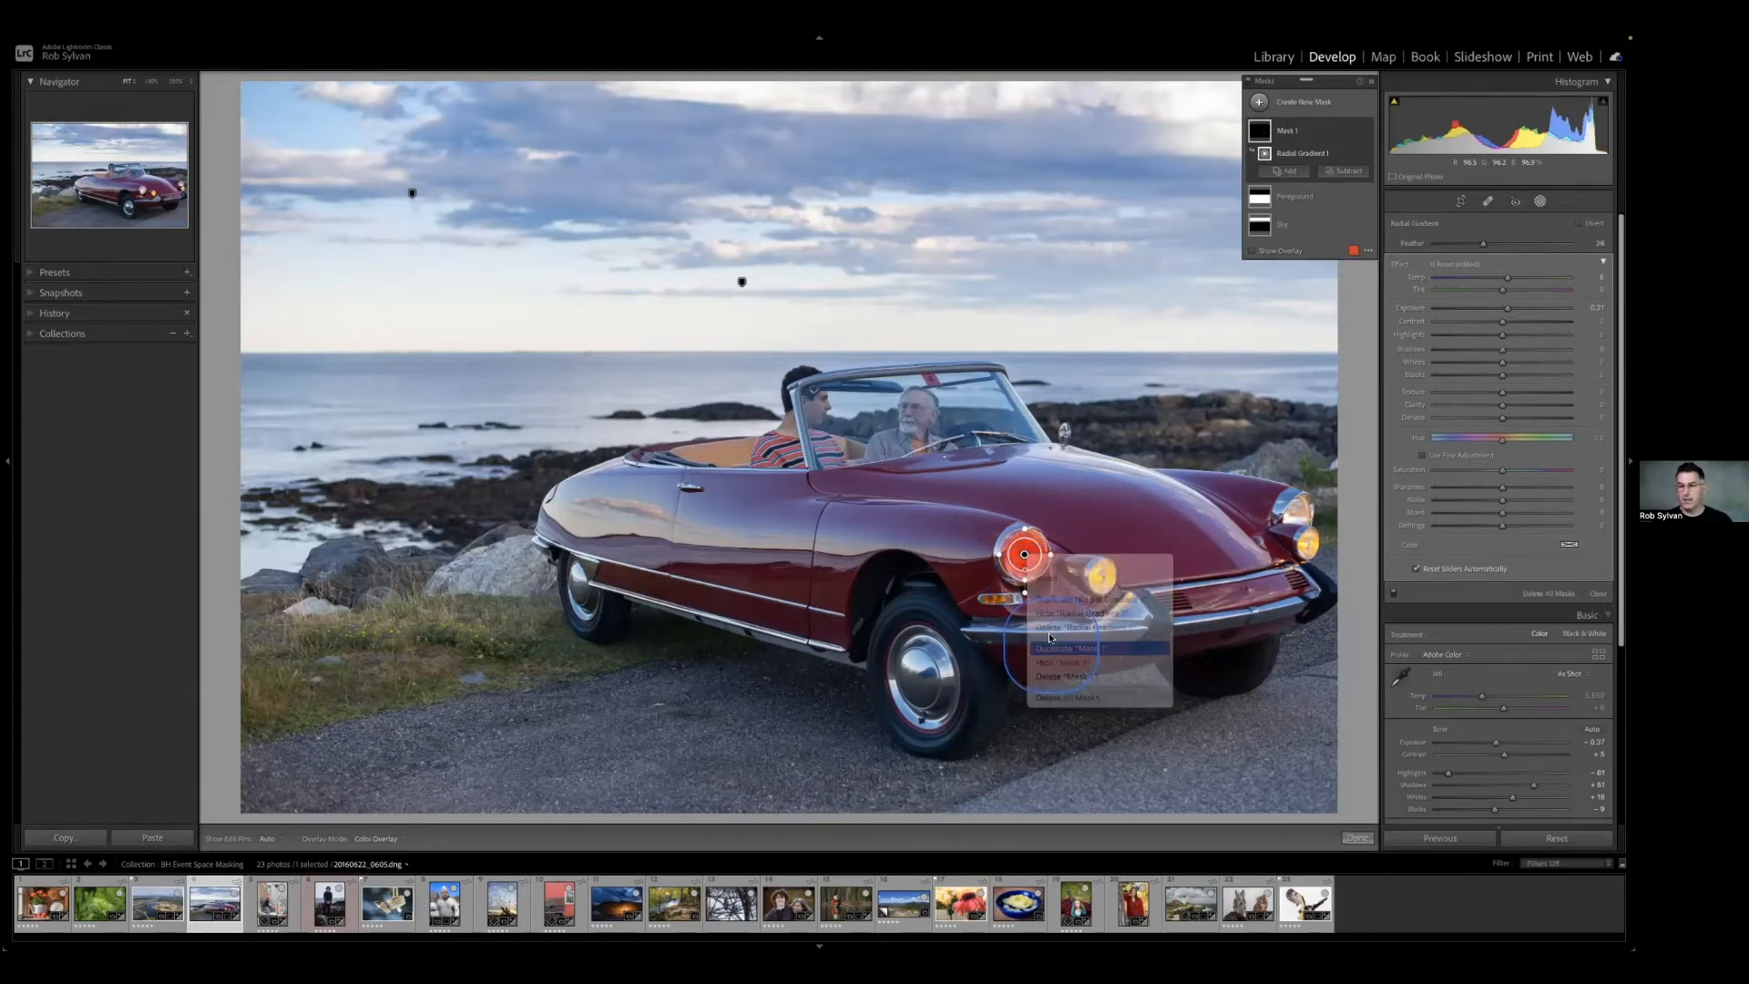
drag(1028, 557, 1299, 520)
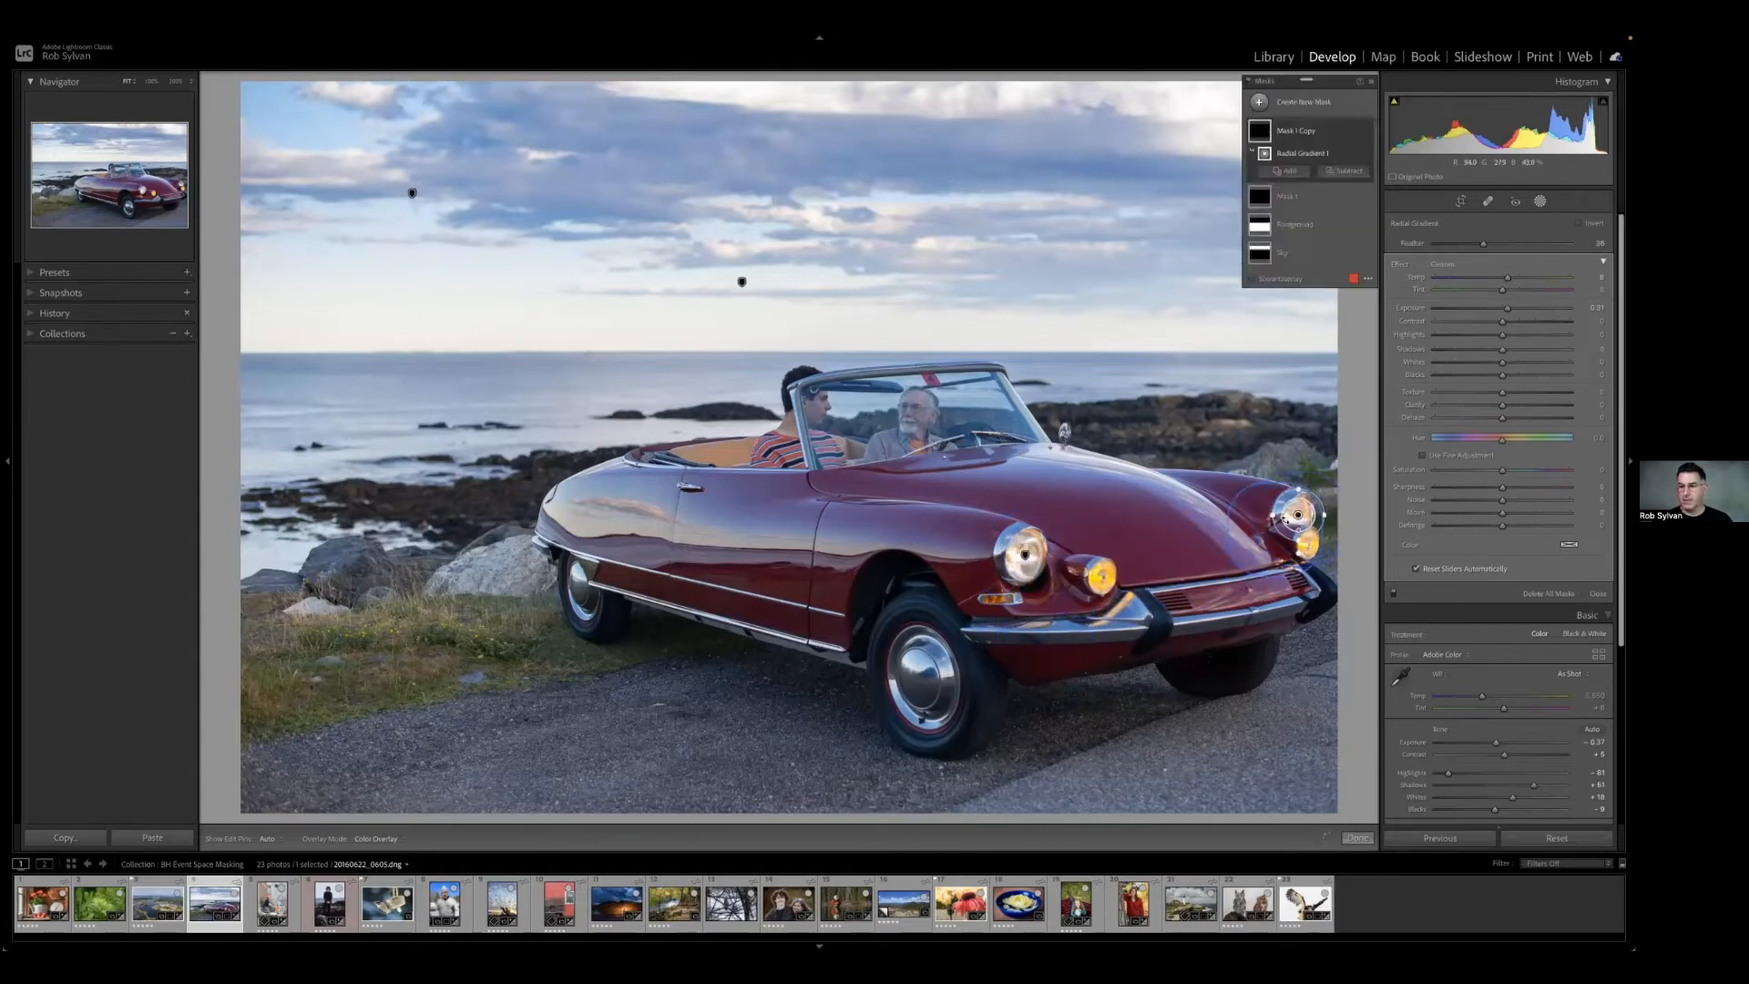
Duplicate the radial gradient within the copied mask, try moving the duplicate onto the small lamp below, and undo the last move.
right_click(1299, 517)
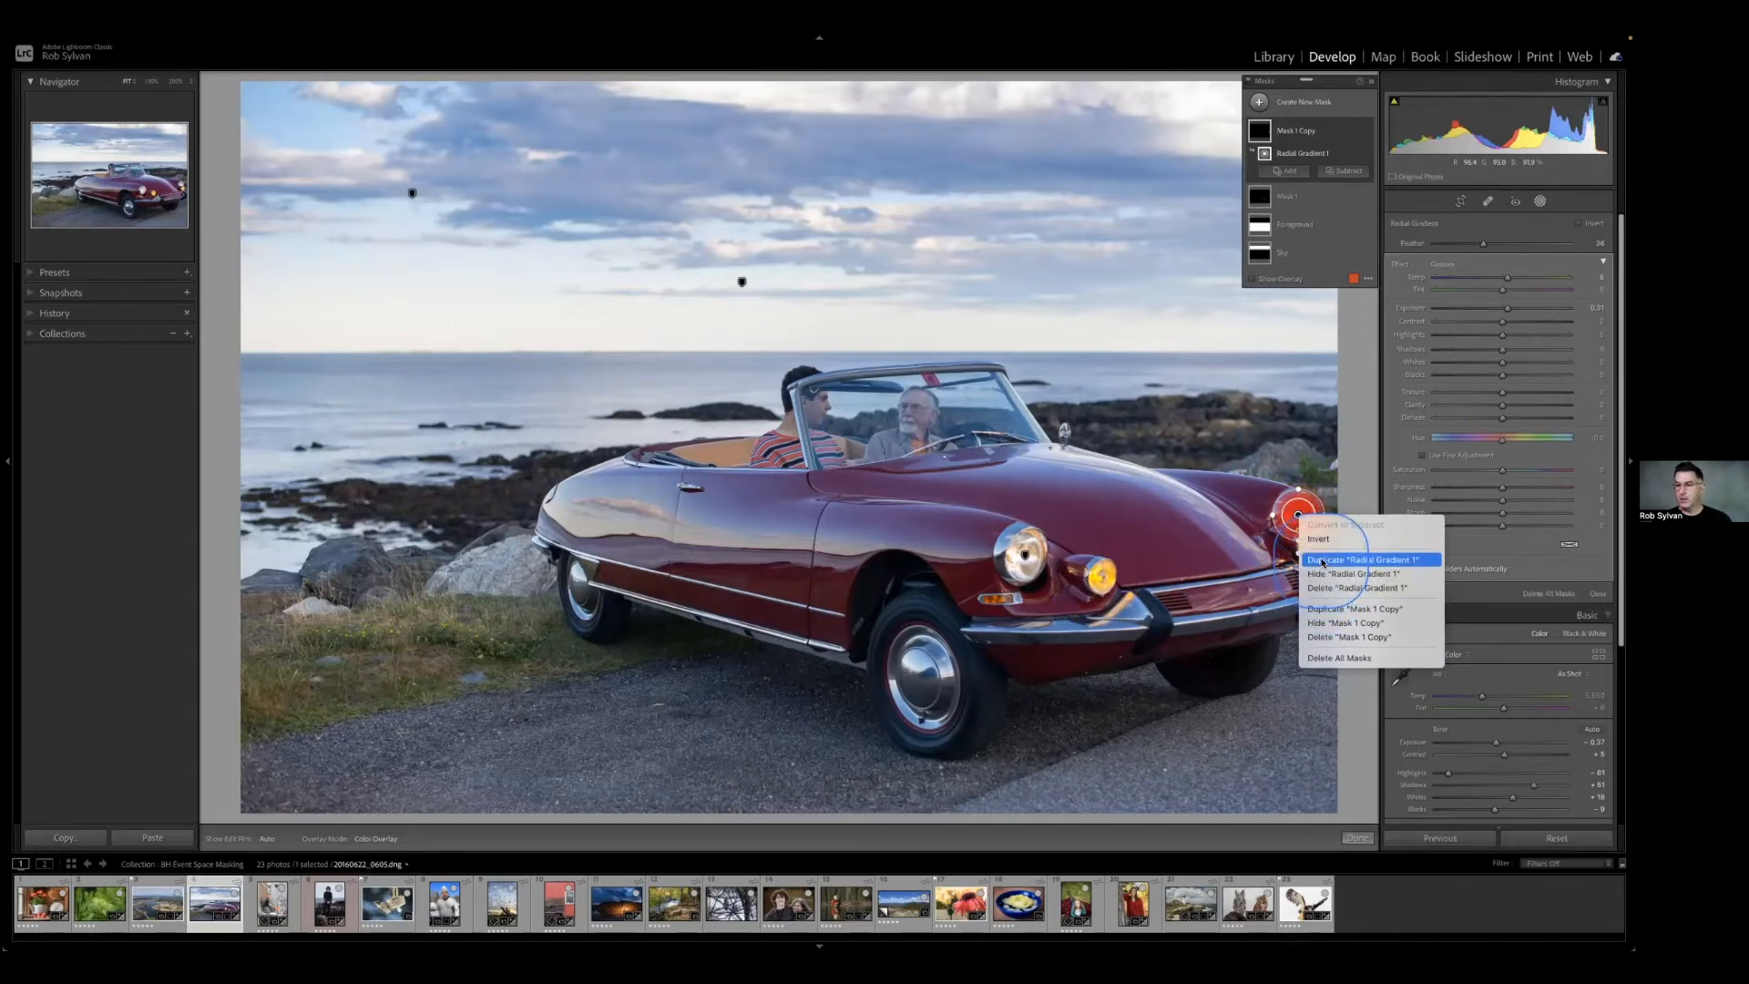
click(1323, 559)
drag(1298, 516, 1308, 552)
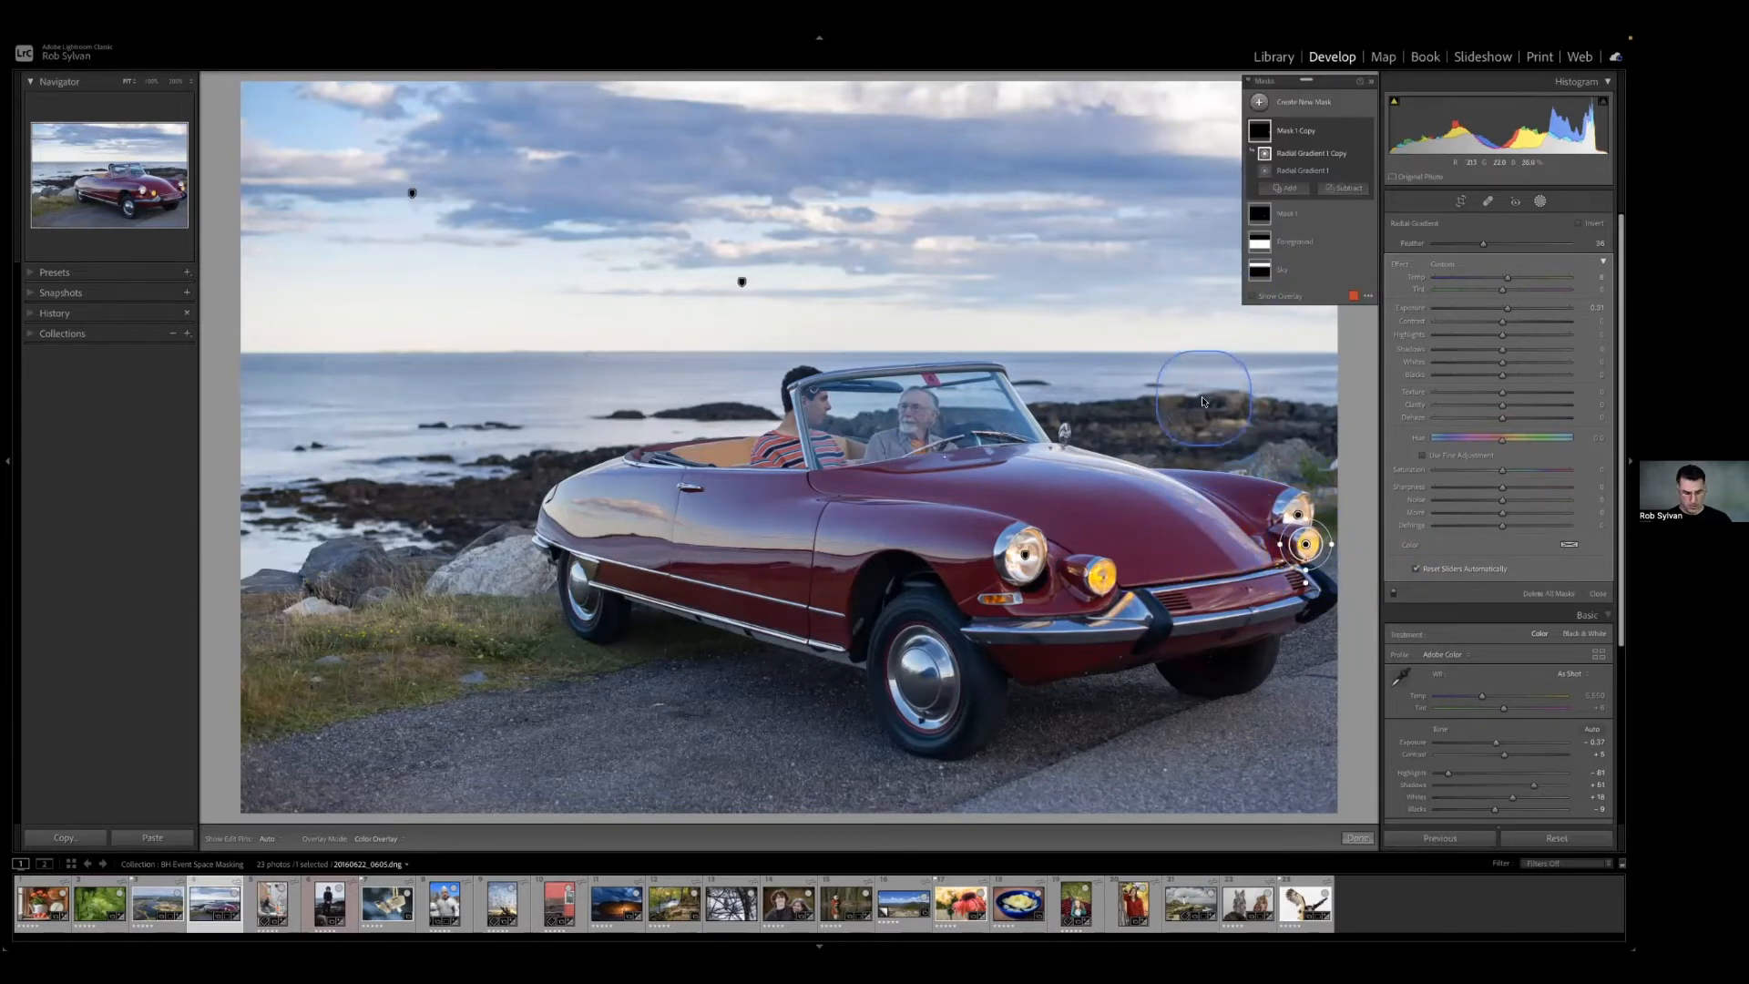
key(ctrl+z)
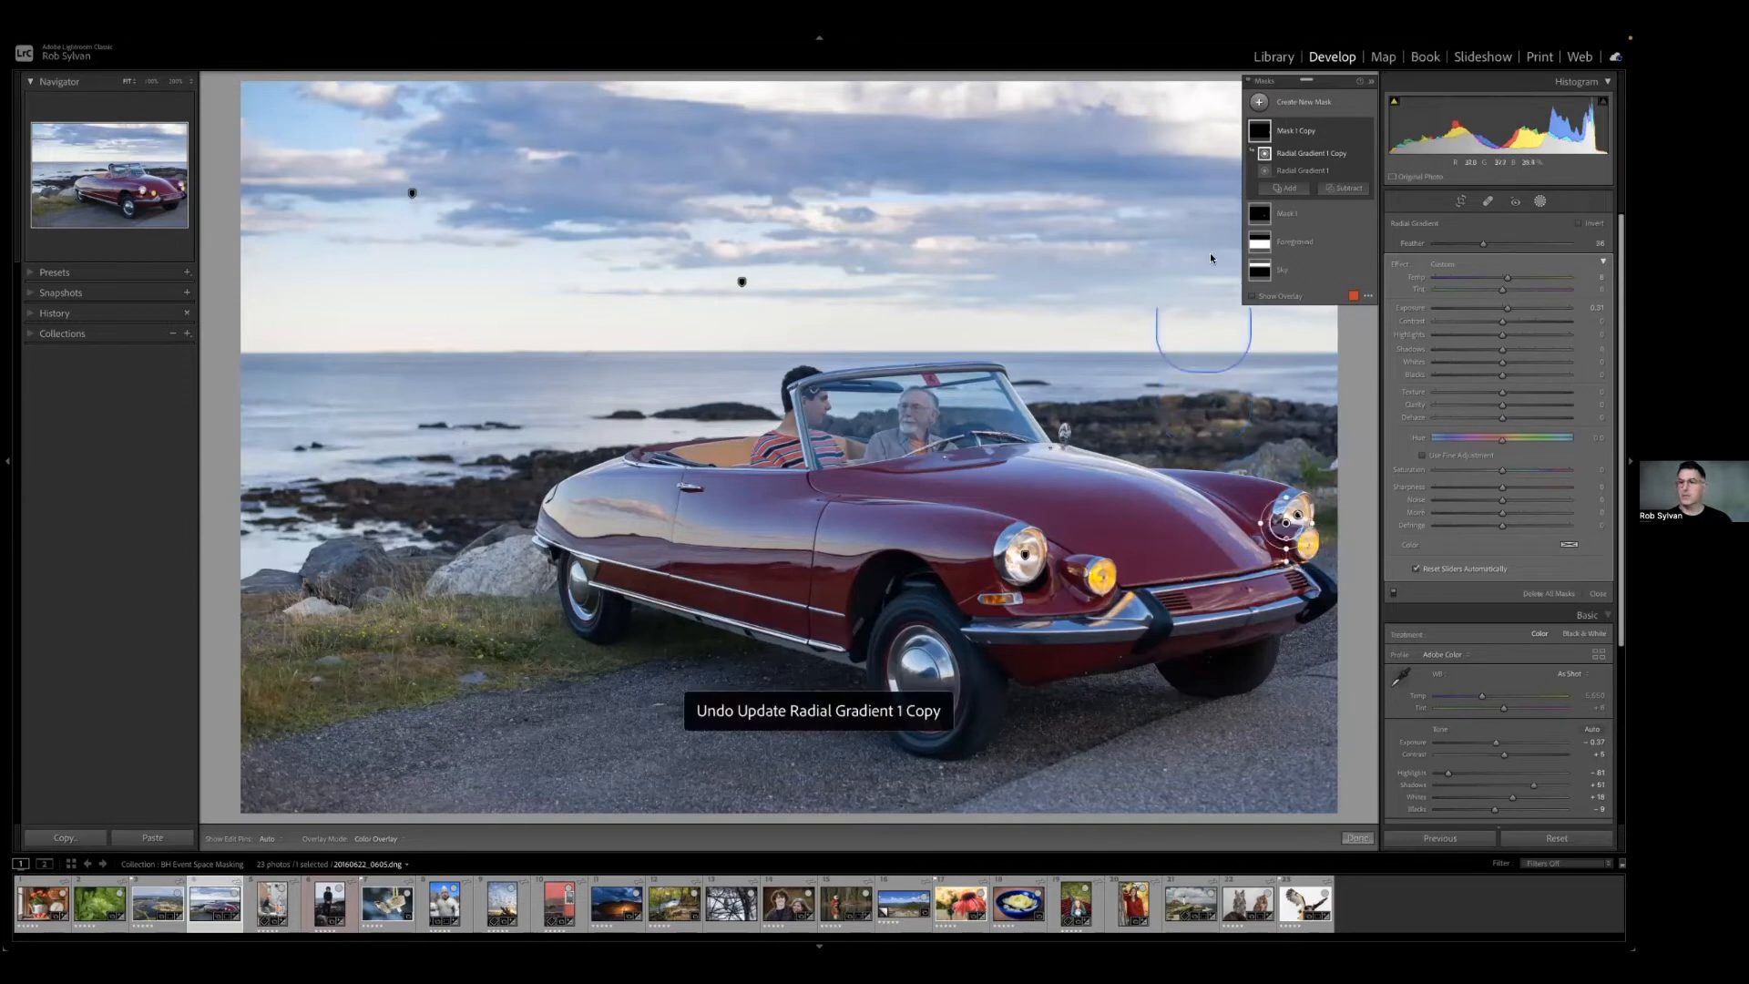
Rename the copied mask over the farther lights as Headlight.
double_click(1301, 132)
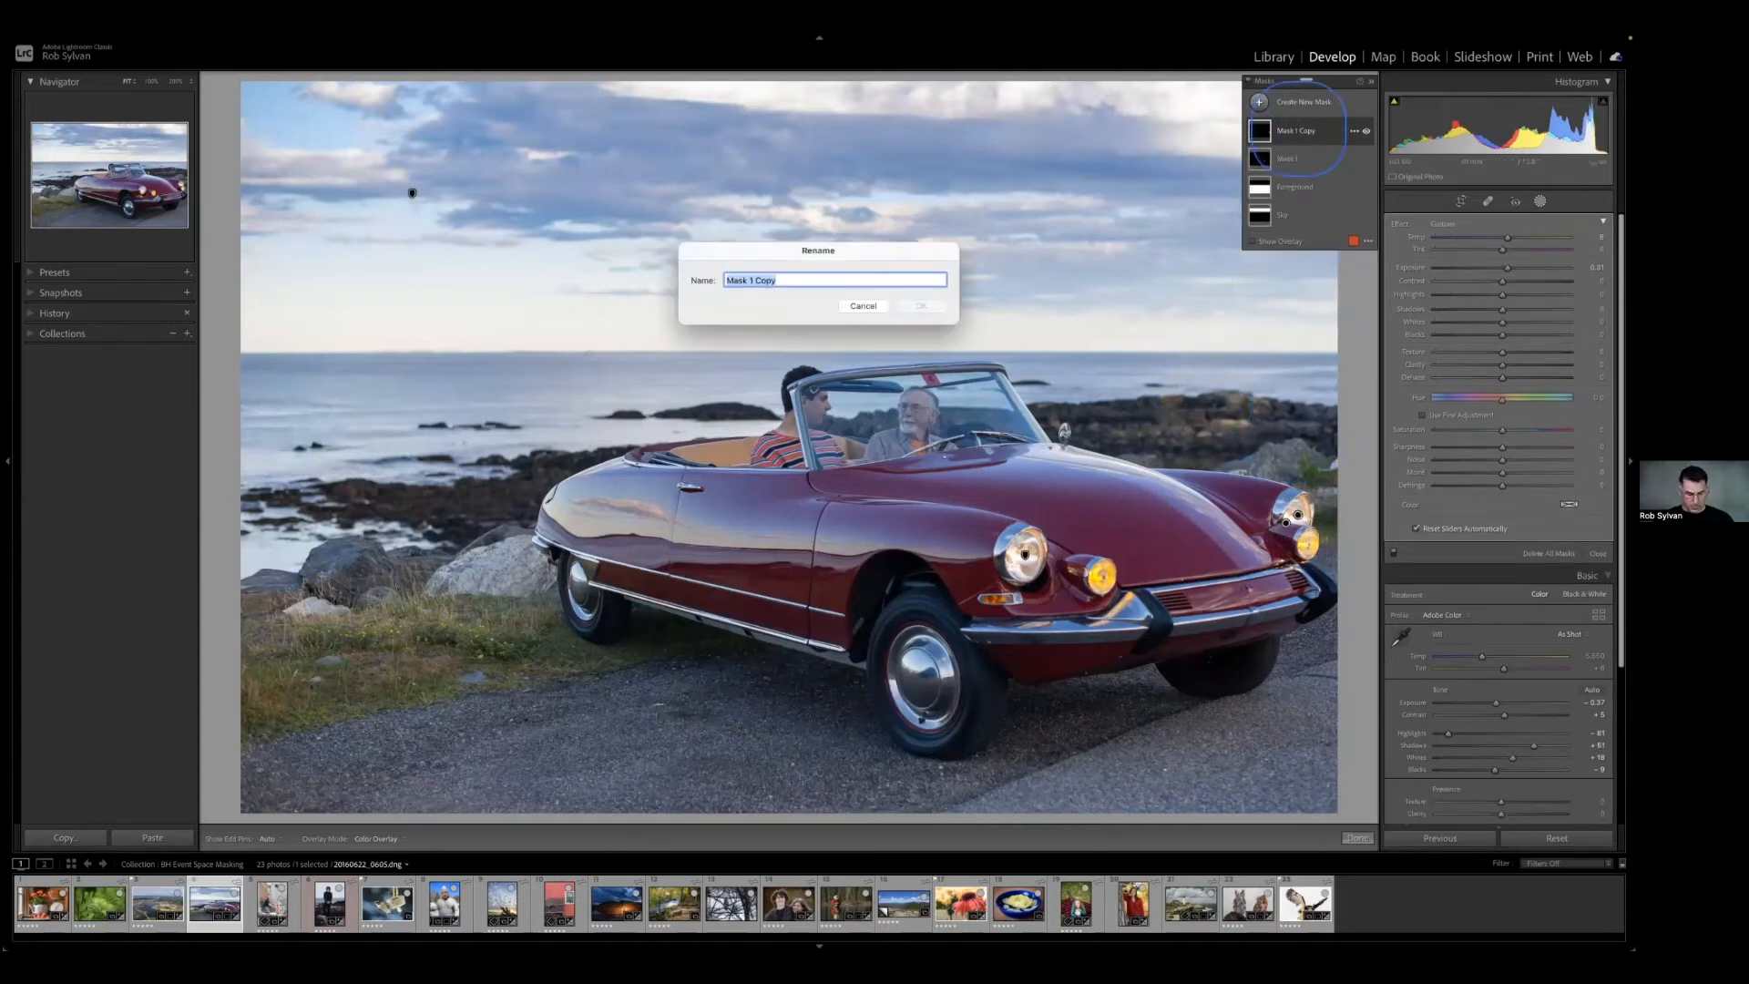
text(Headlight)
key(Return)
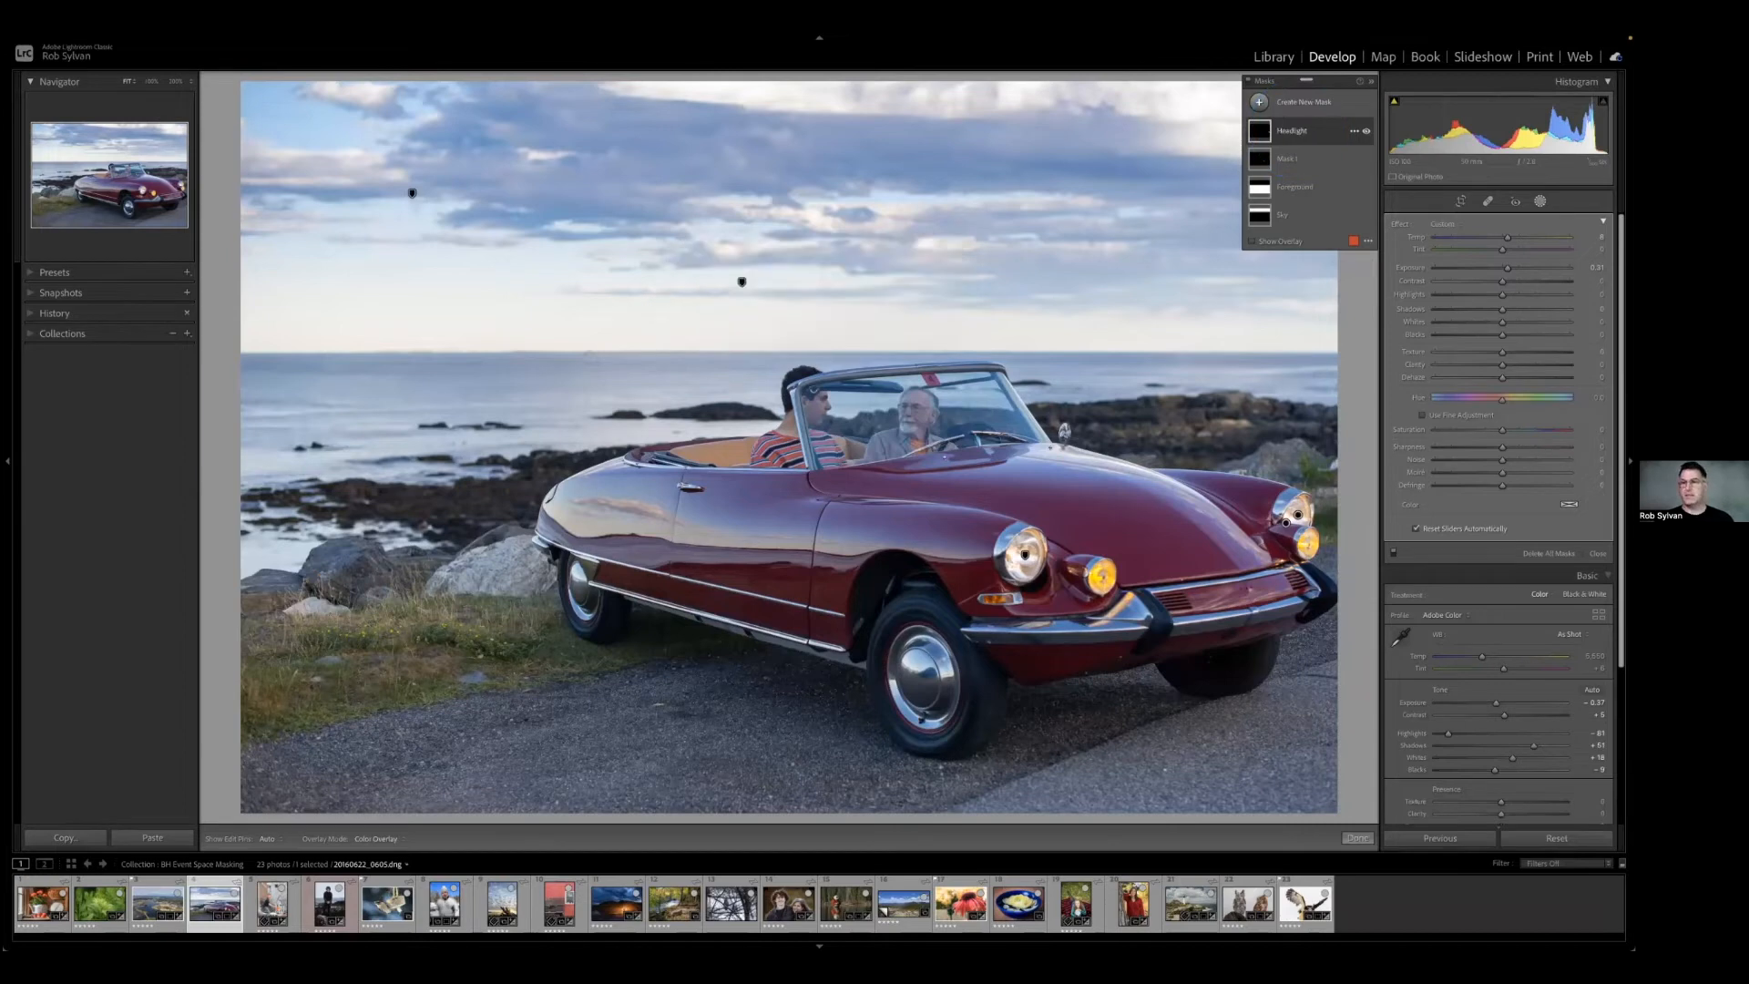
Delete the original Mask 1 from the nearer headlight, and select the Headlight mask to show its radial gradients.
click(1288, 160)
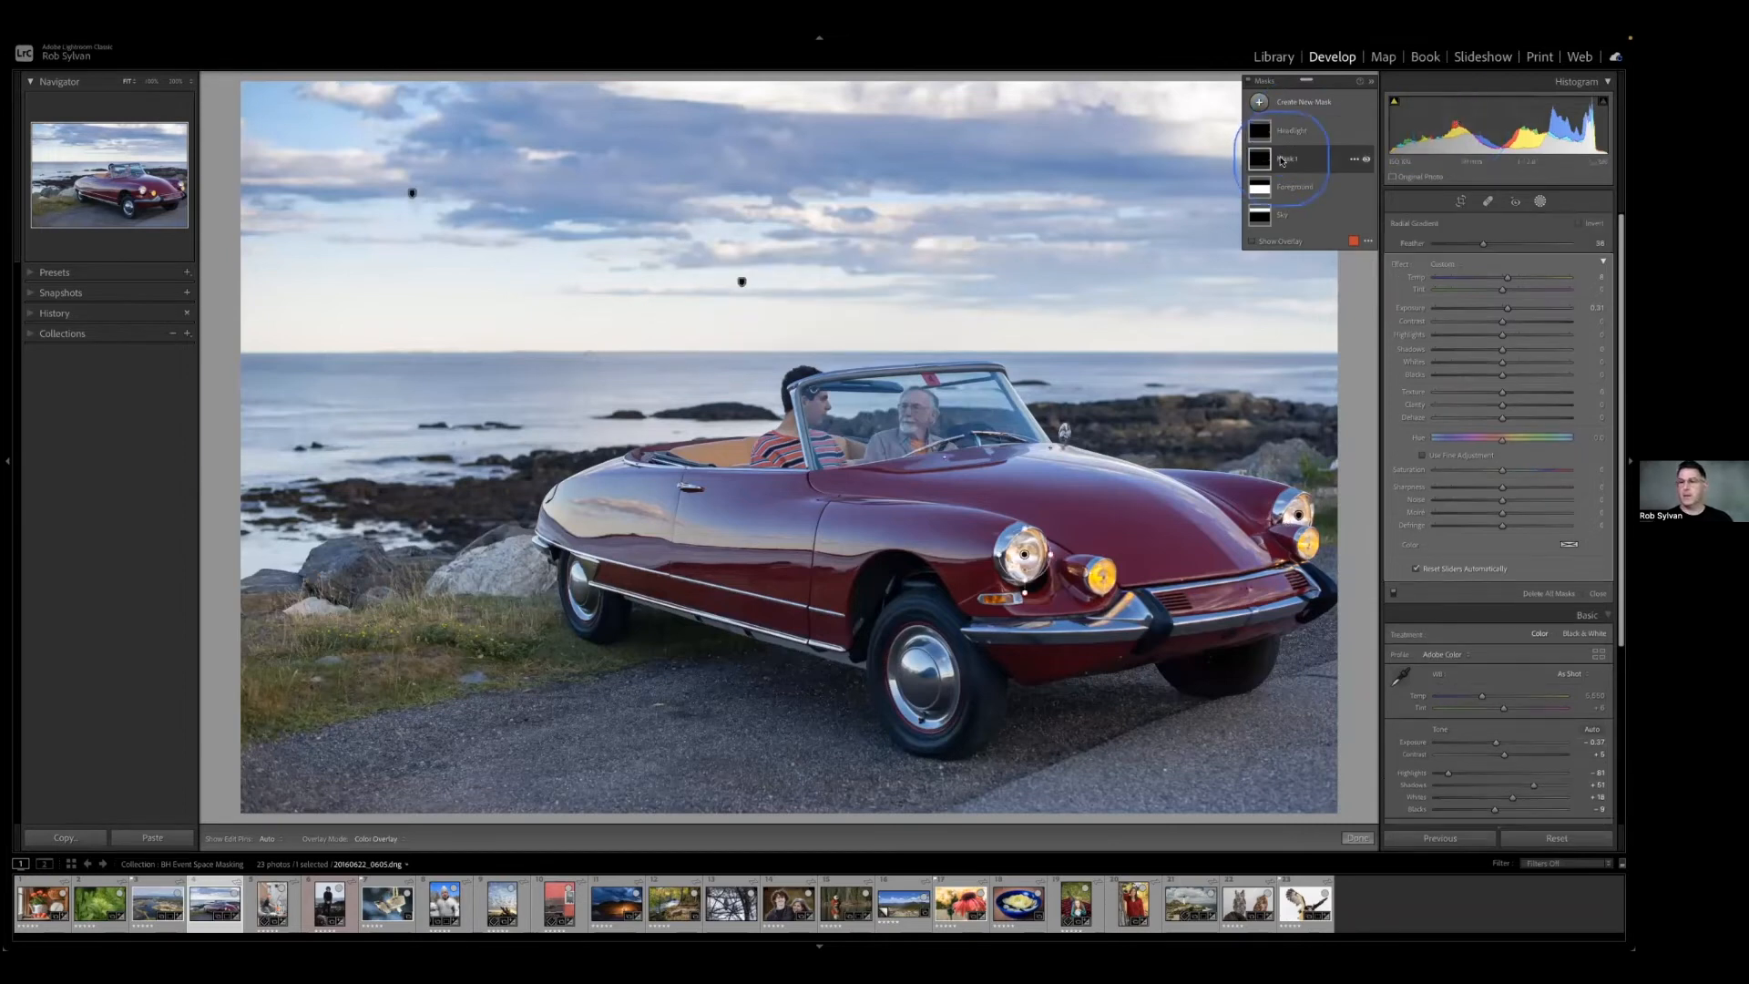
click(1353, 160)
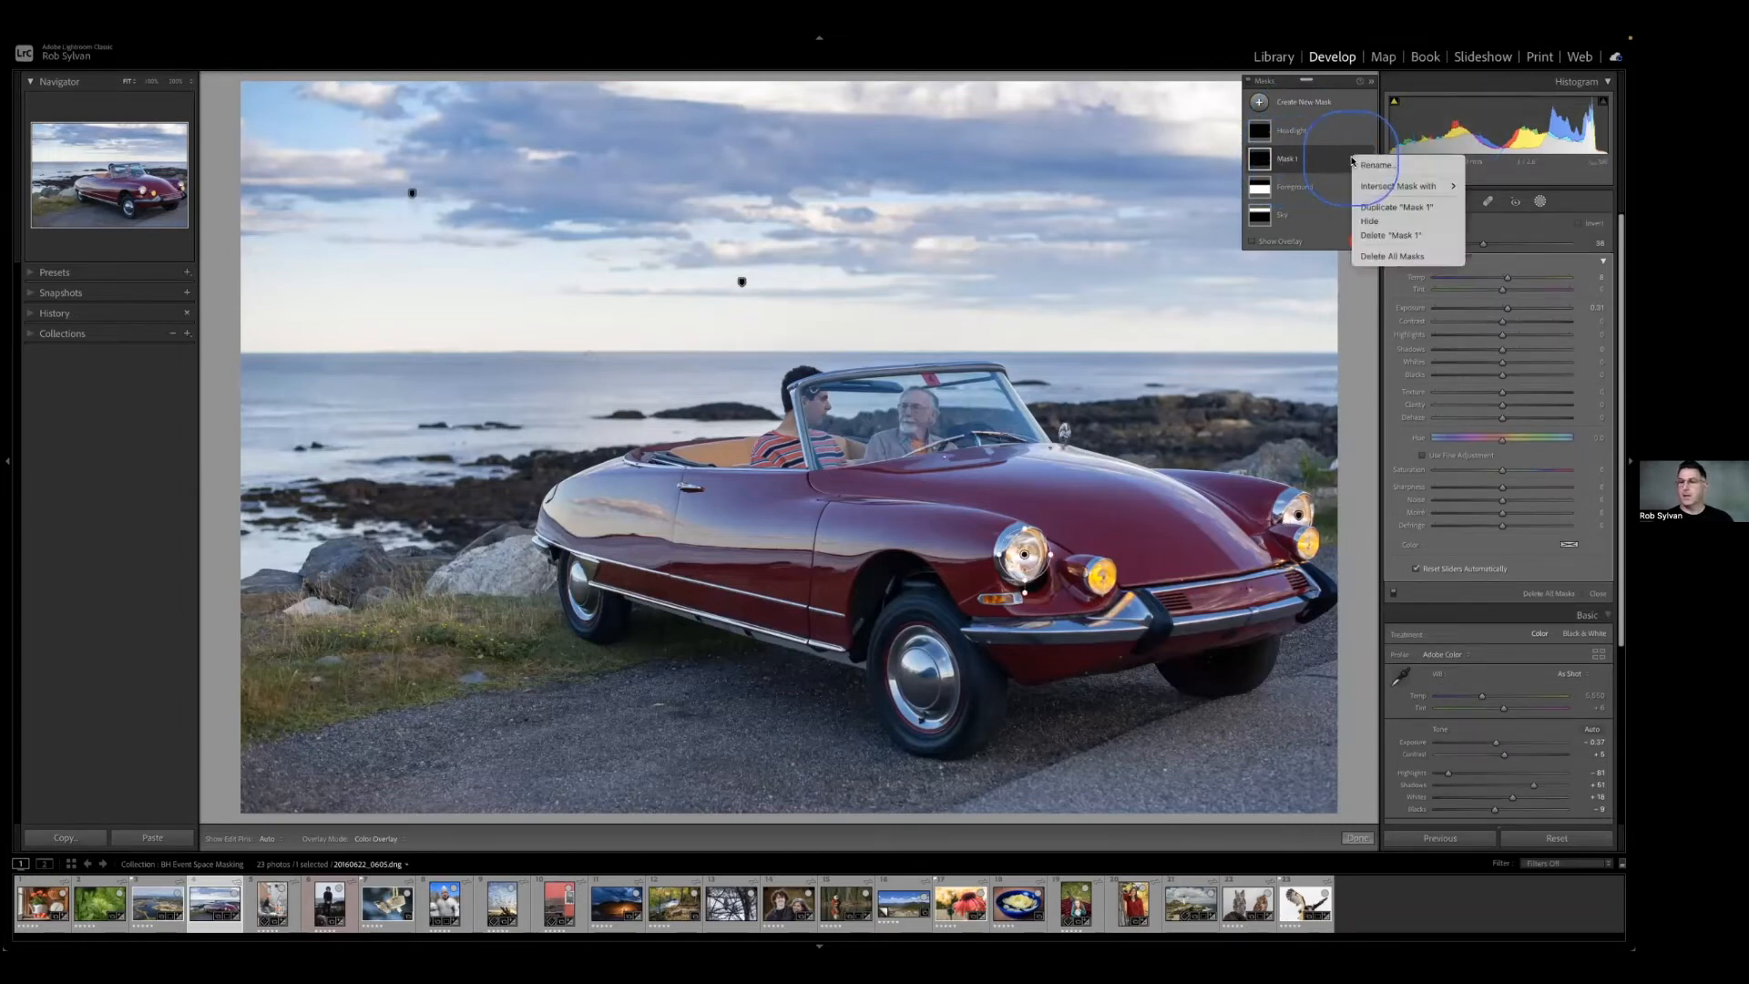
click(1387, 235)
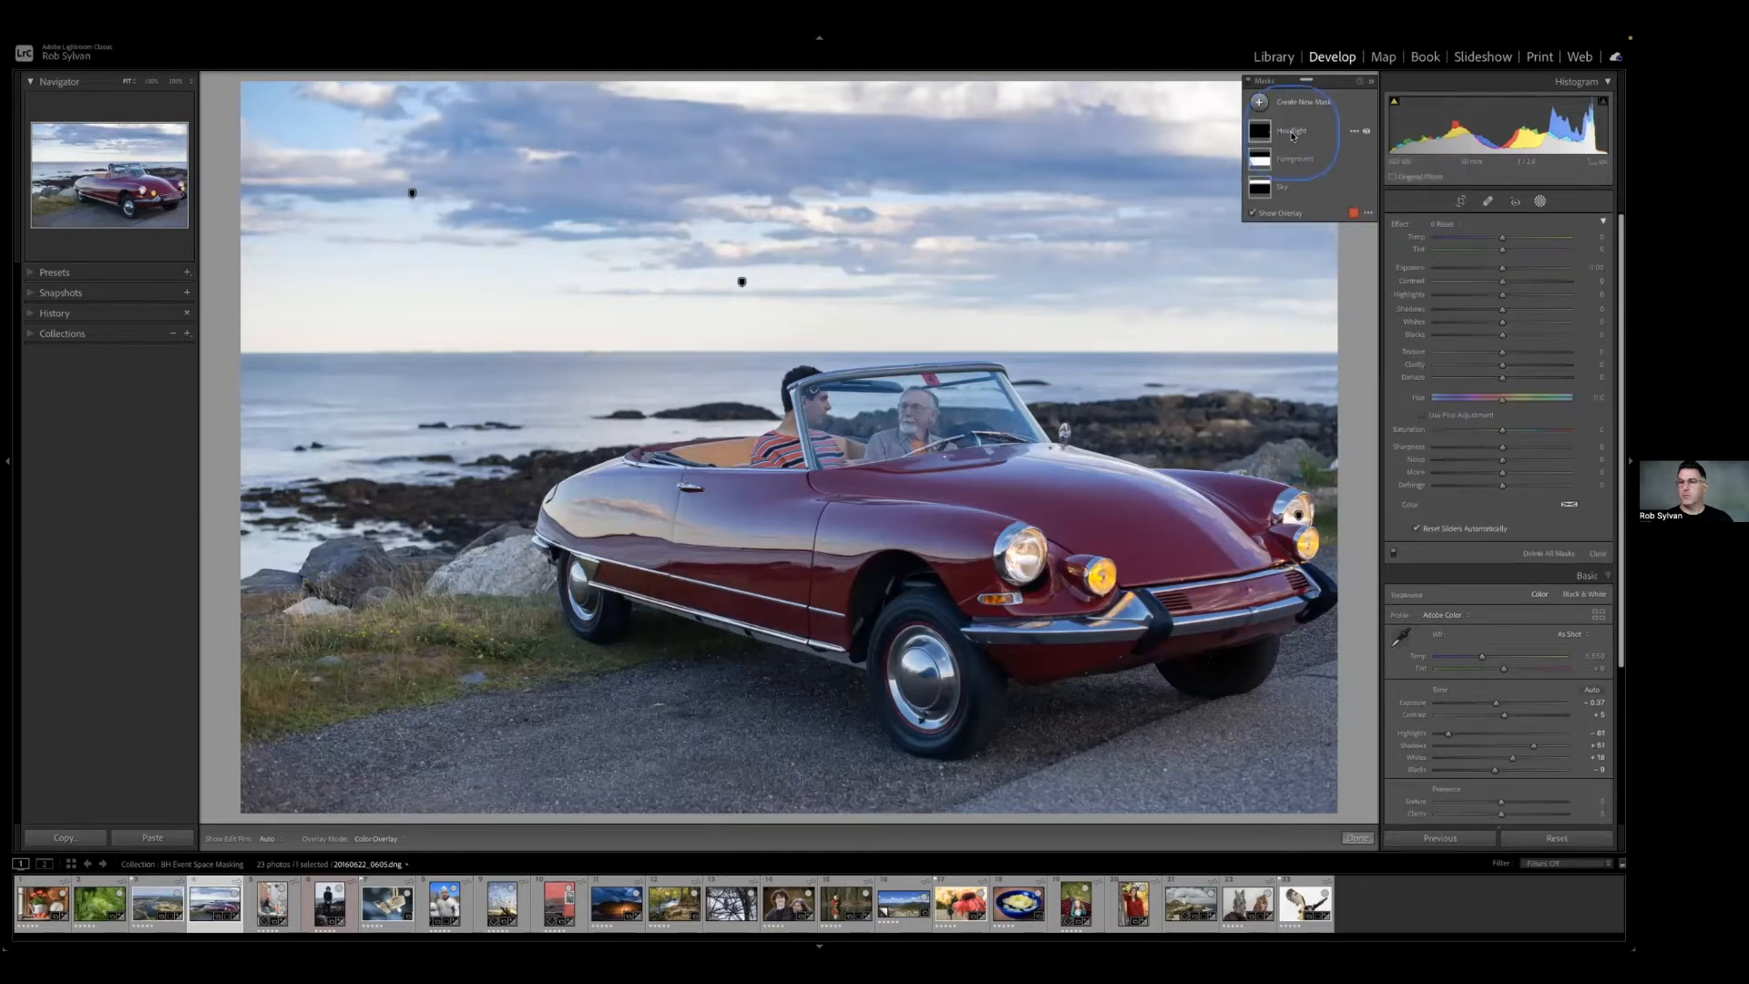
click(1293, 133)
click(1303, 172)
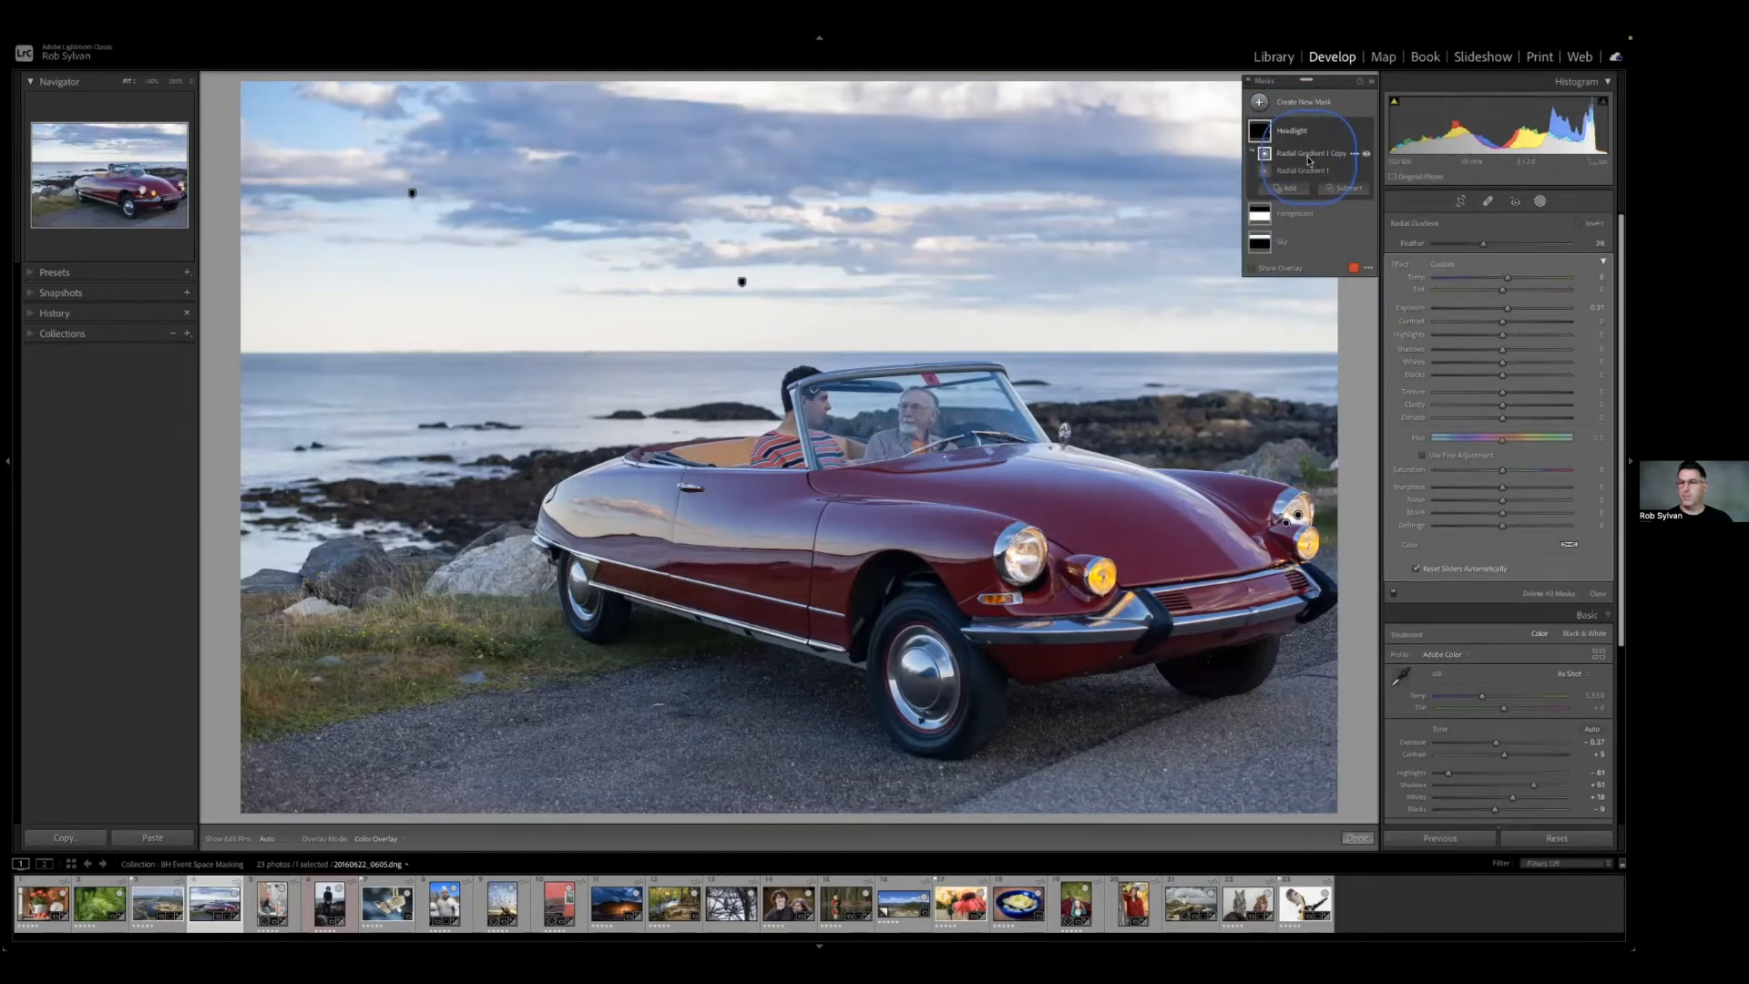
Move the copied radial gradient onto the nearer large headlight and place a duplicate of it over the amber lamp beside it.
drag(1284, 524, 1025, 558)
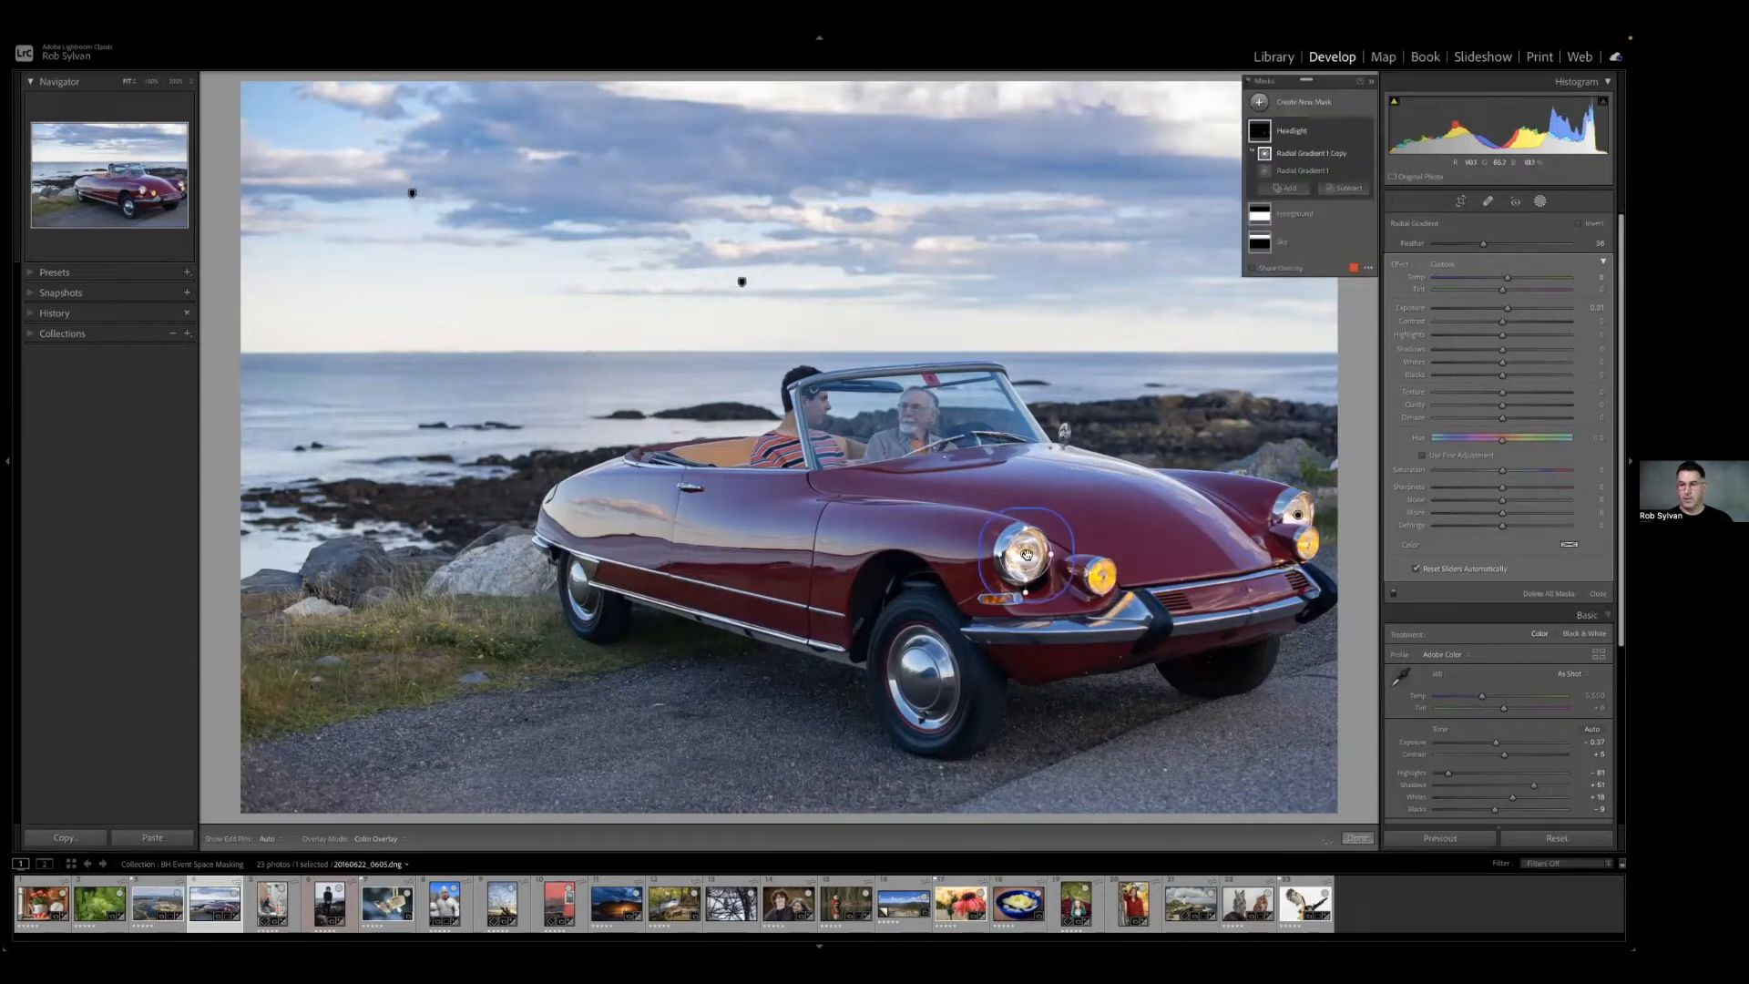
right_click(1025, 557)
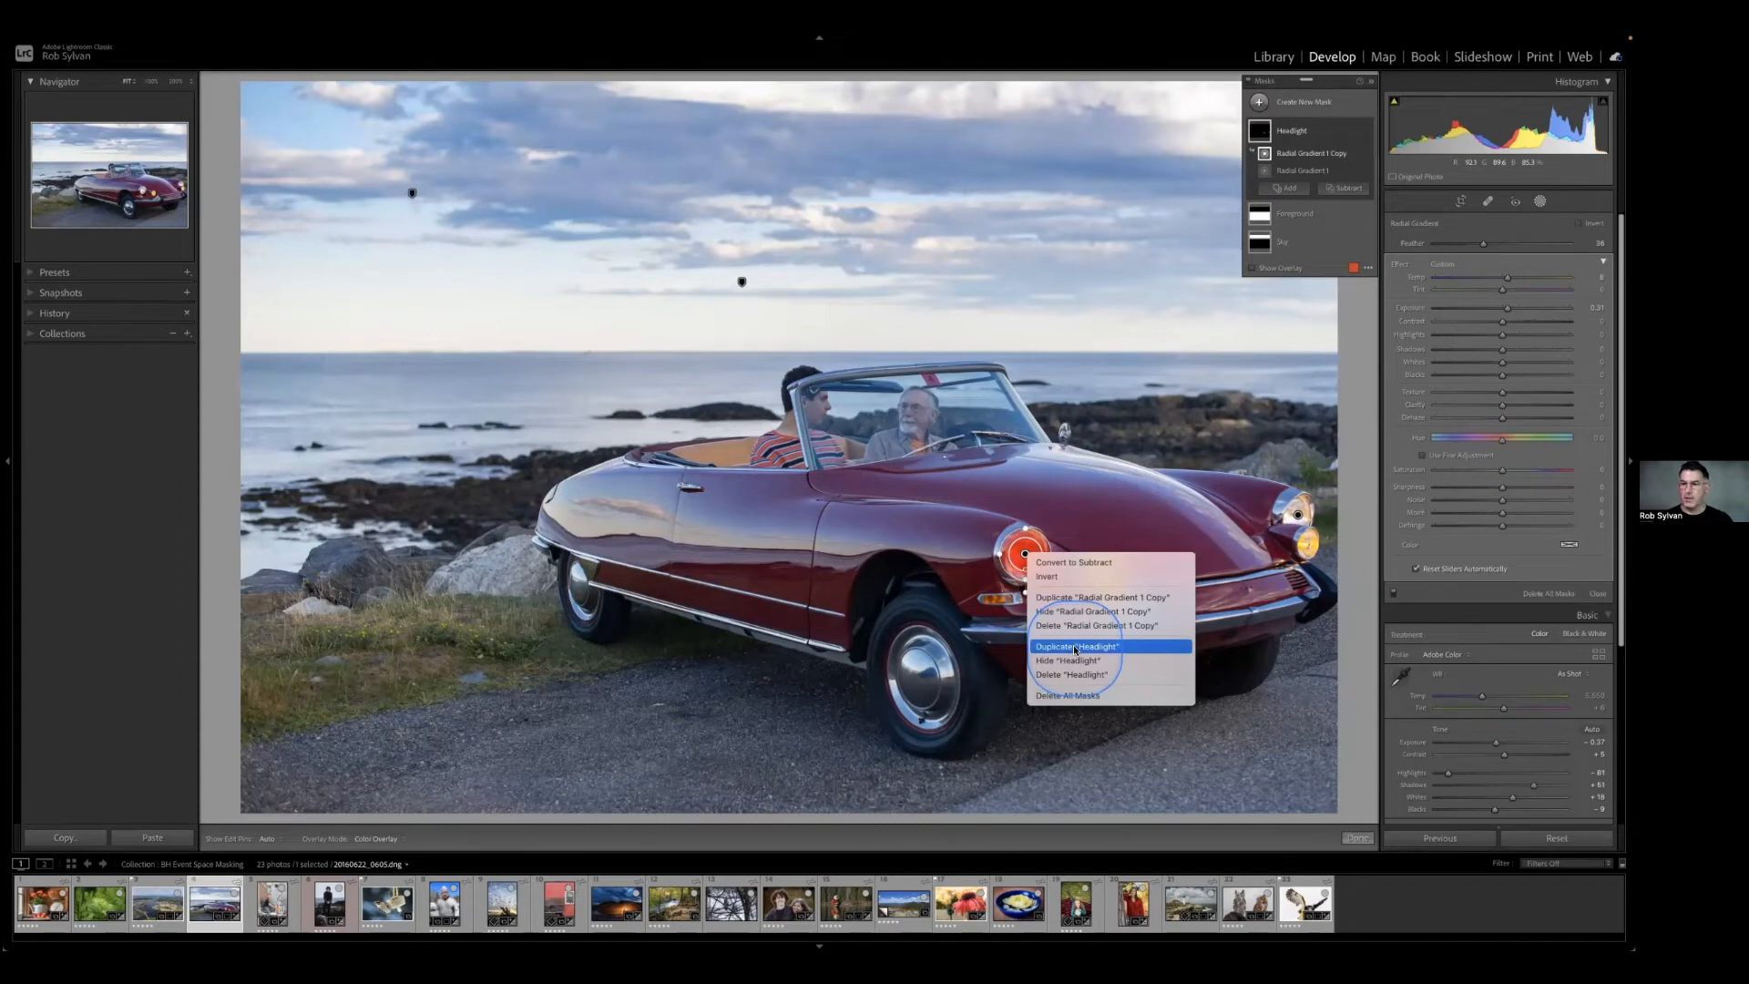
click(1089, 598)
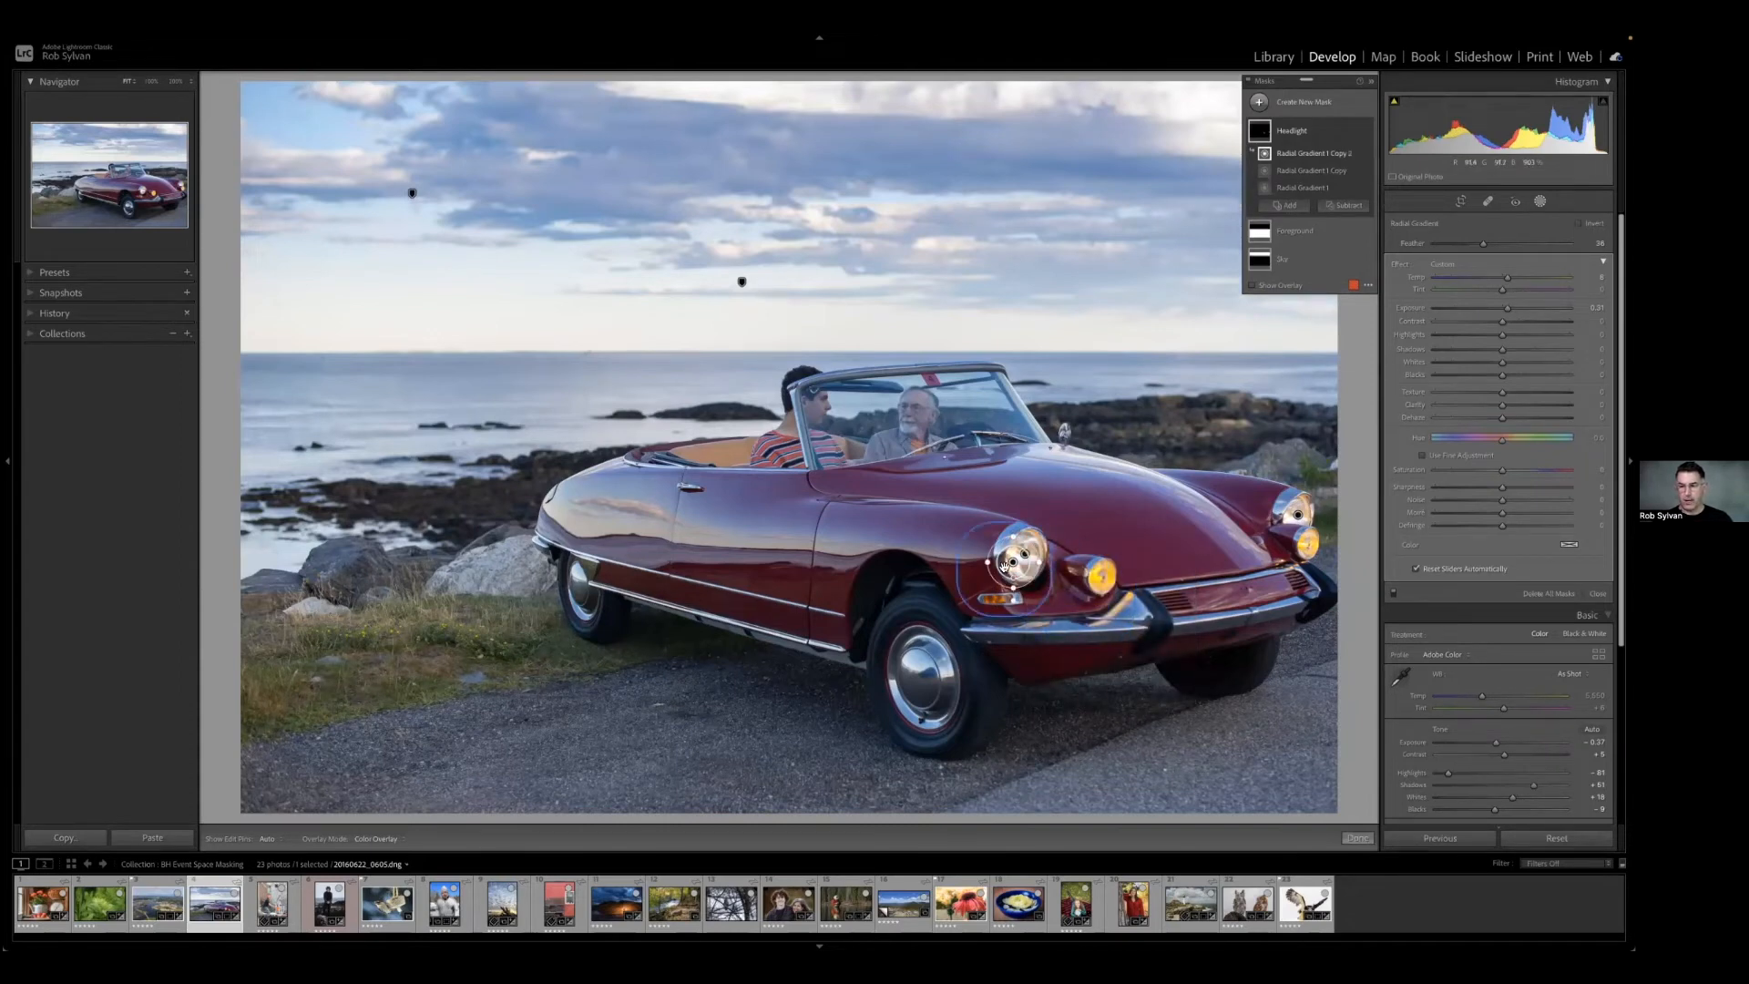
drag(1011, 564, 1127, 576)
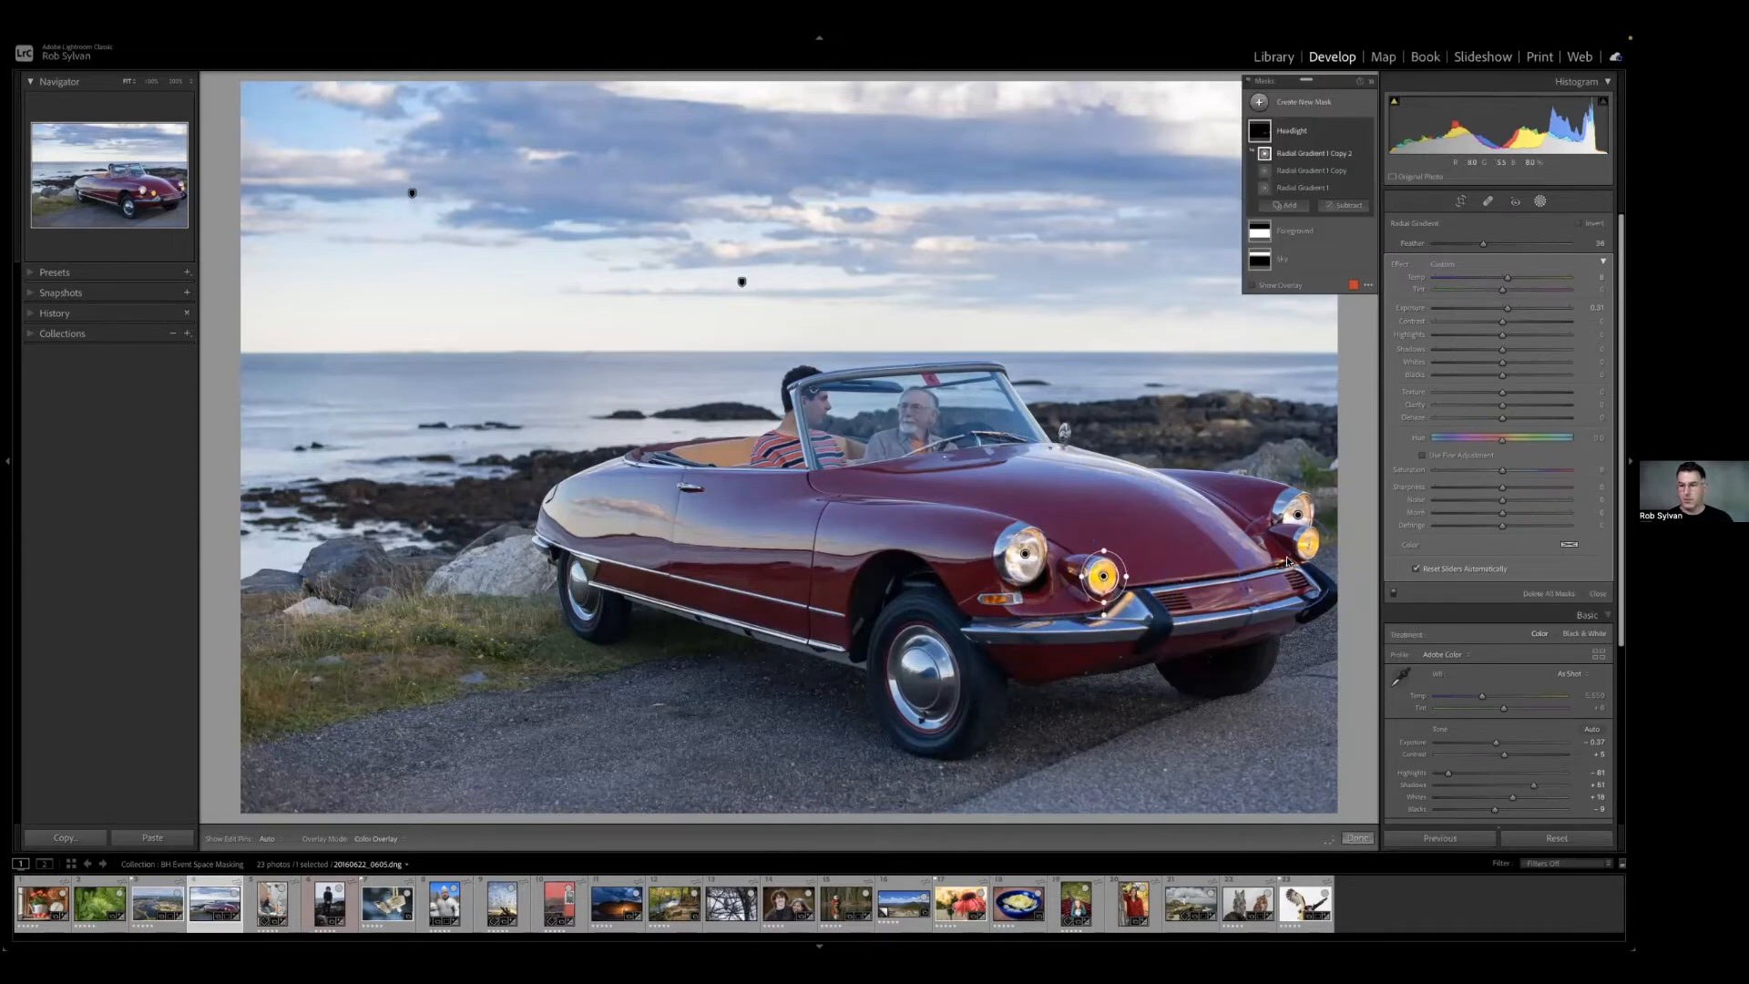
Duplicate the nearer amber lamp's radial gradient onto the farther amber lamp, and collapse the Headlight mask's components.
right_click(1107, 577)
click(1122, 618)
drag(1115, 573, 1310, 545)
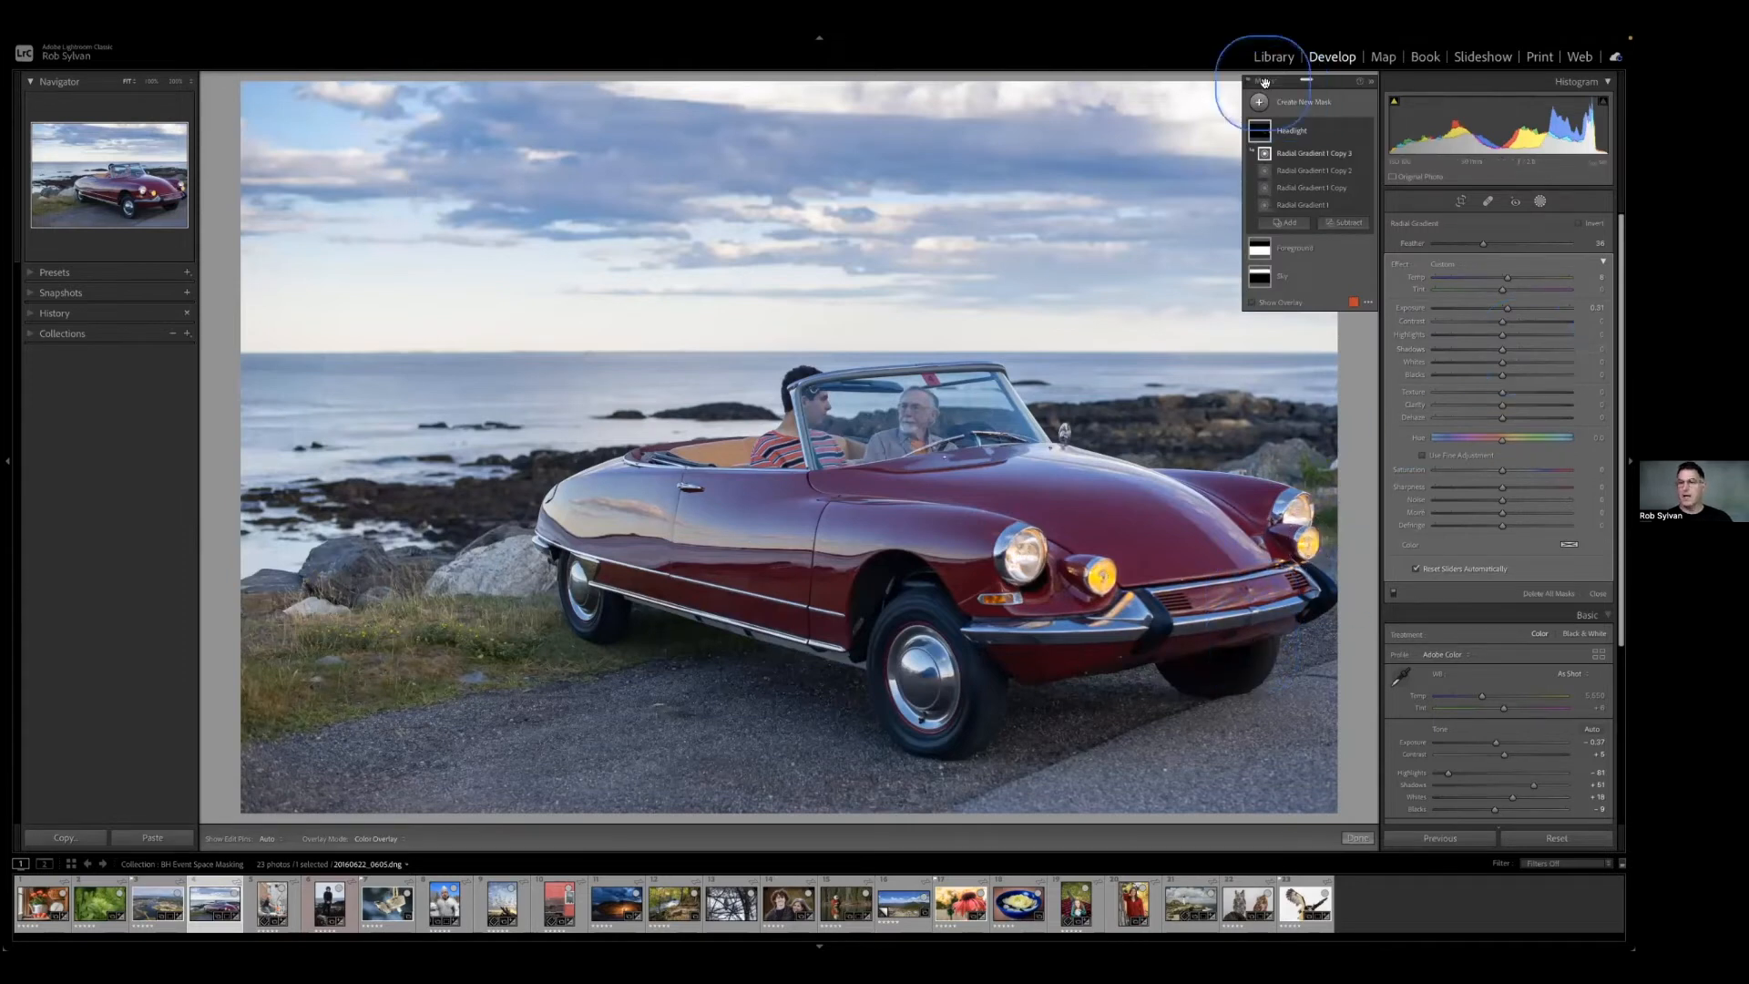
click(1314, 132)
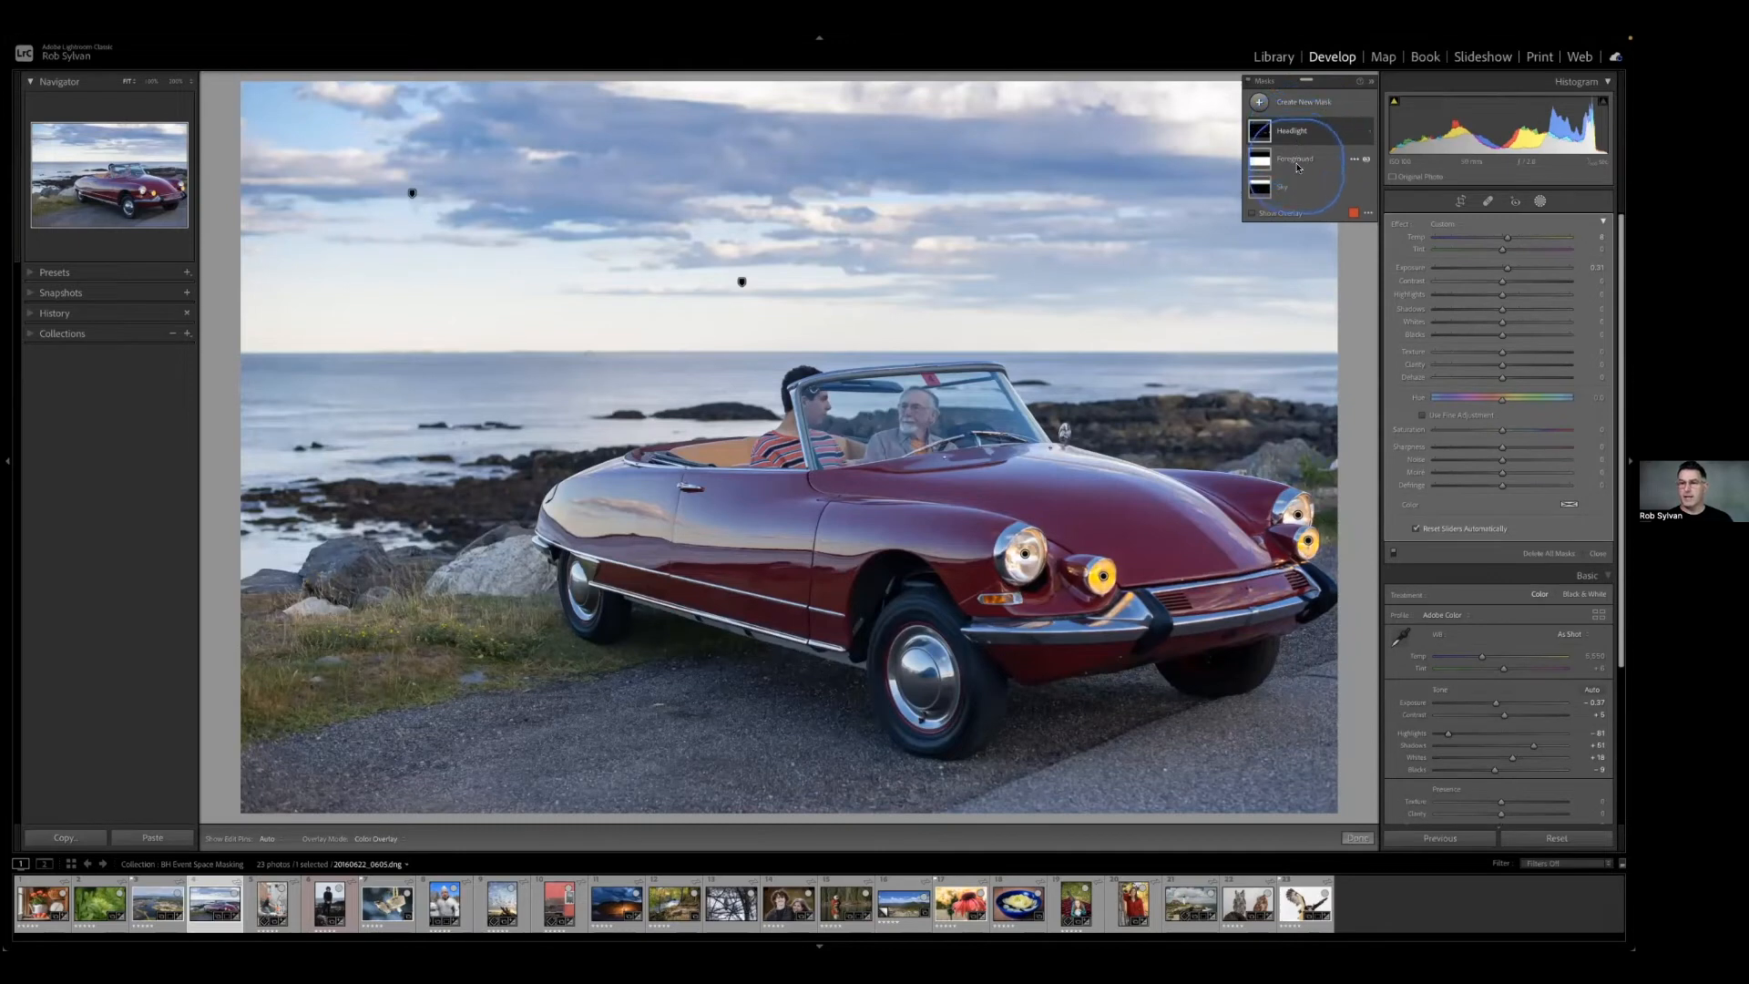
click(1248, 82)
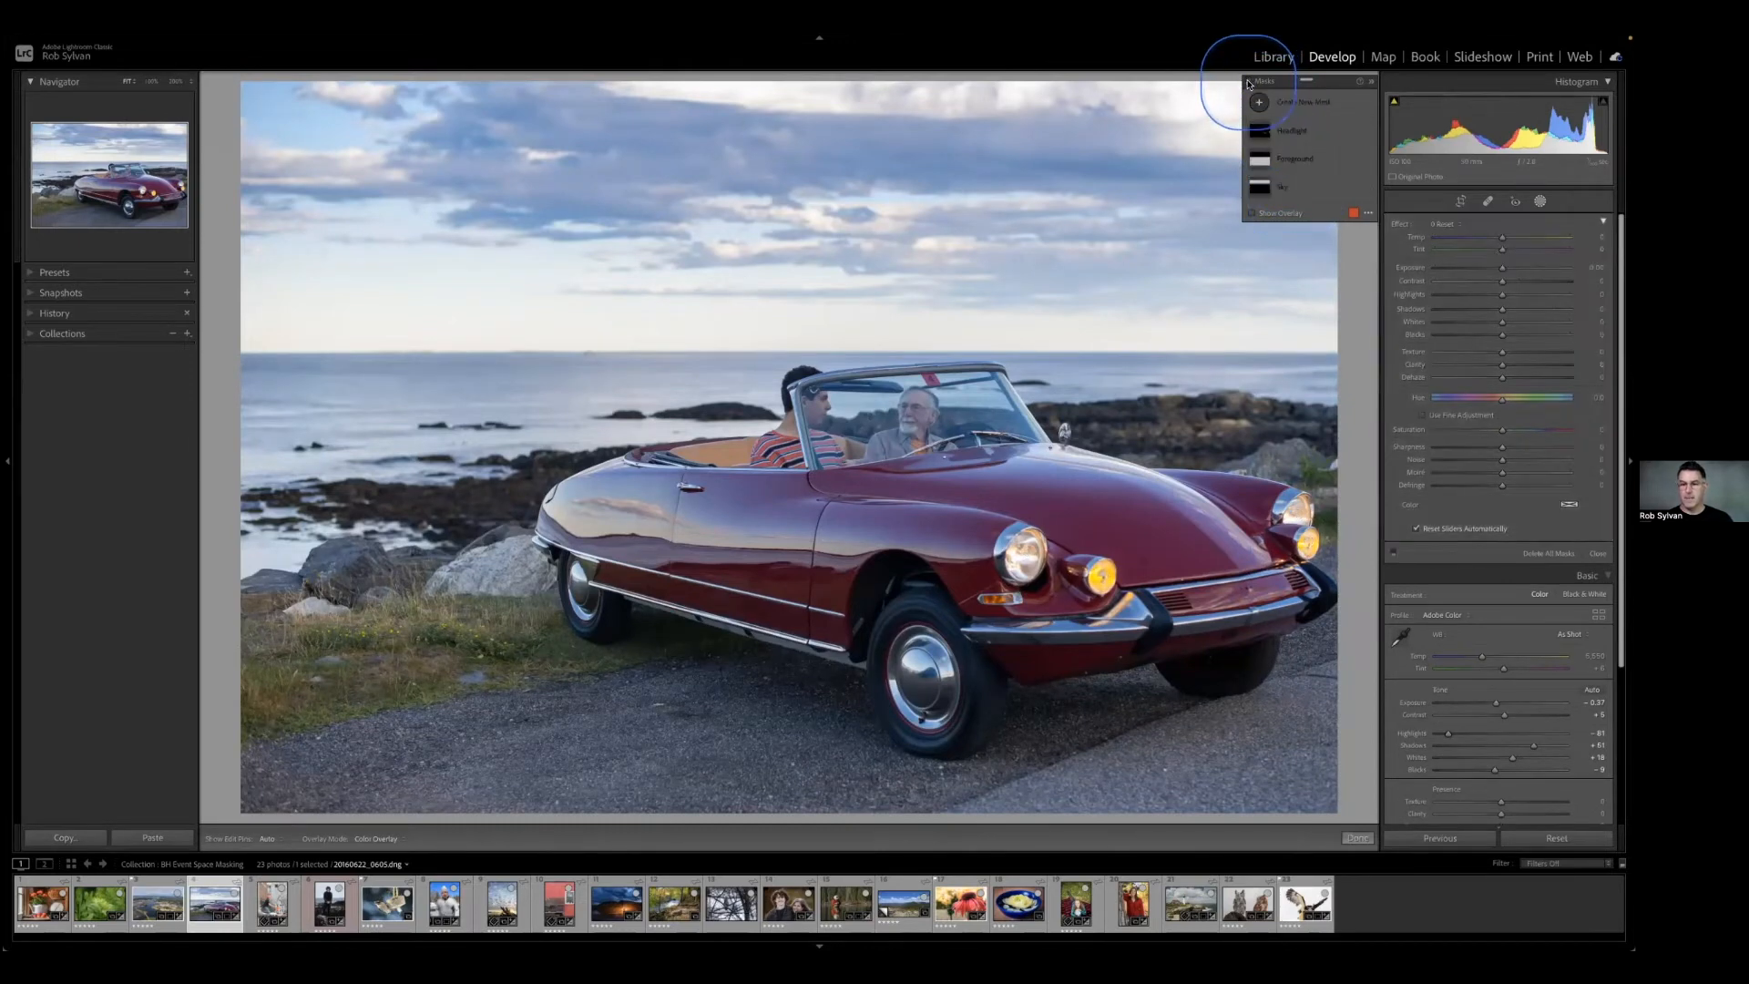
click(1248, 82)
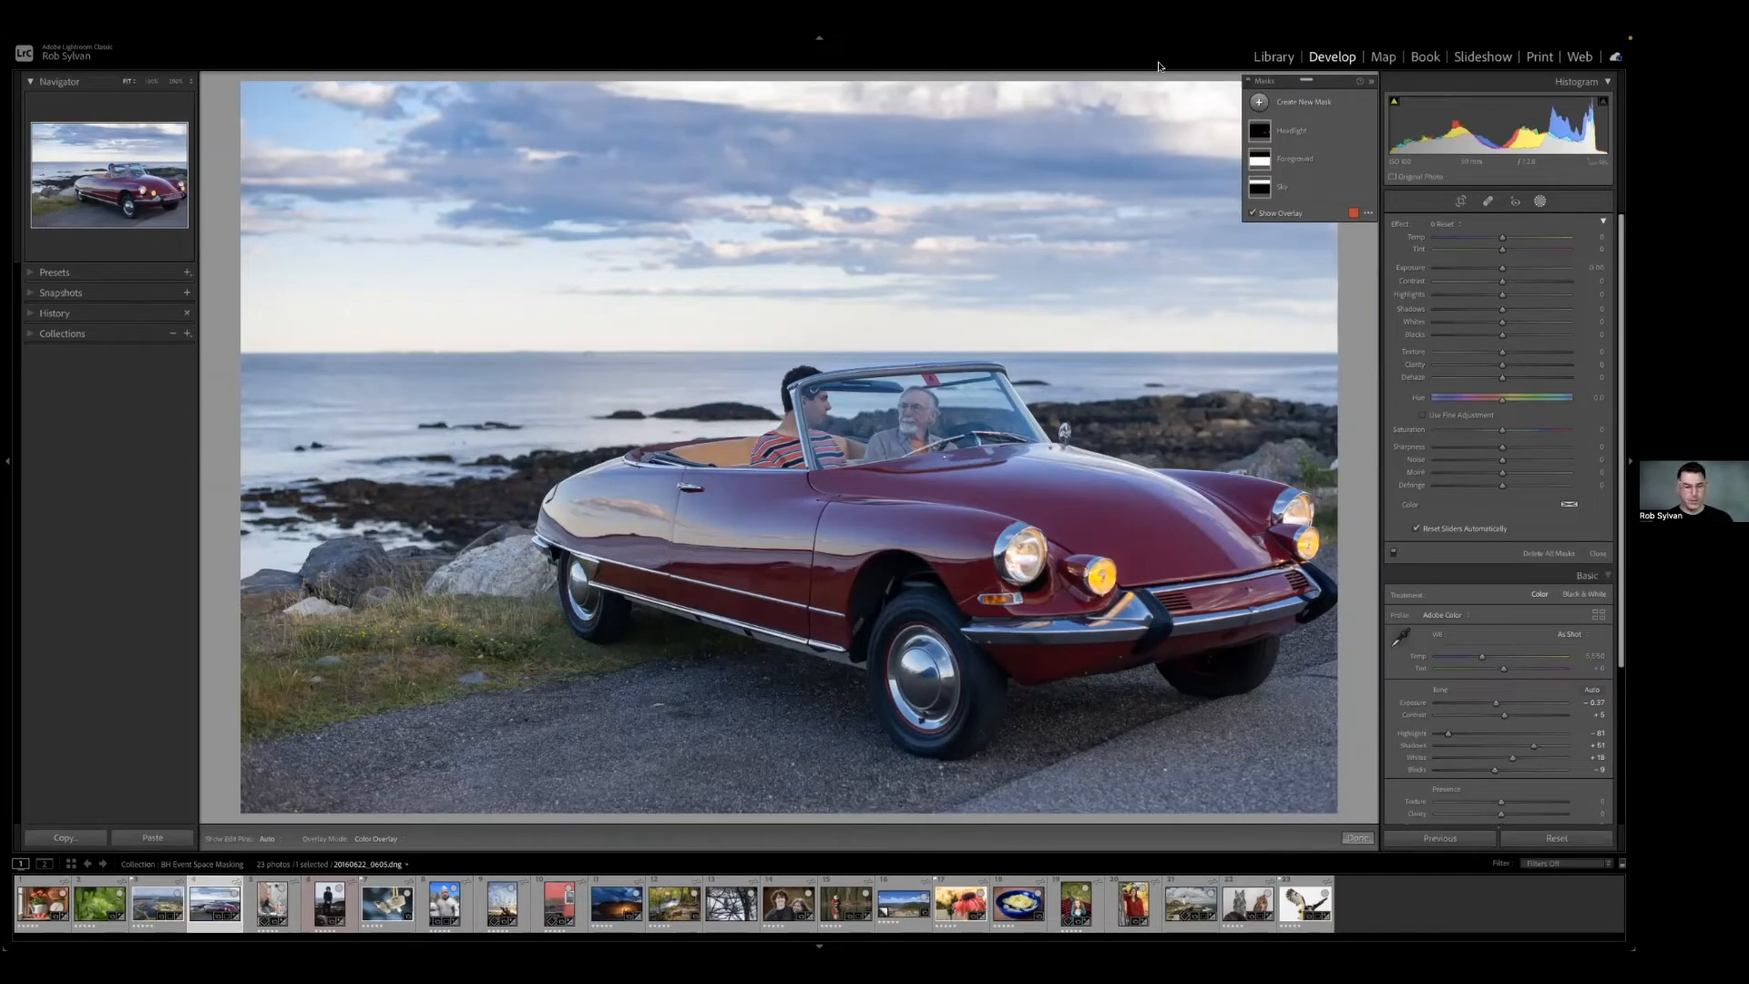
Open the photo of the juggler in the orange hard hat and create an inverted Select Subject mask.
click(272, 903)
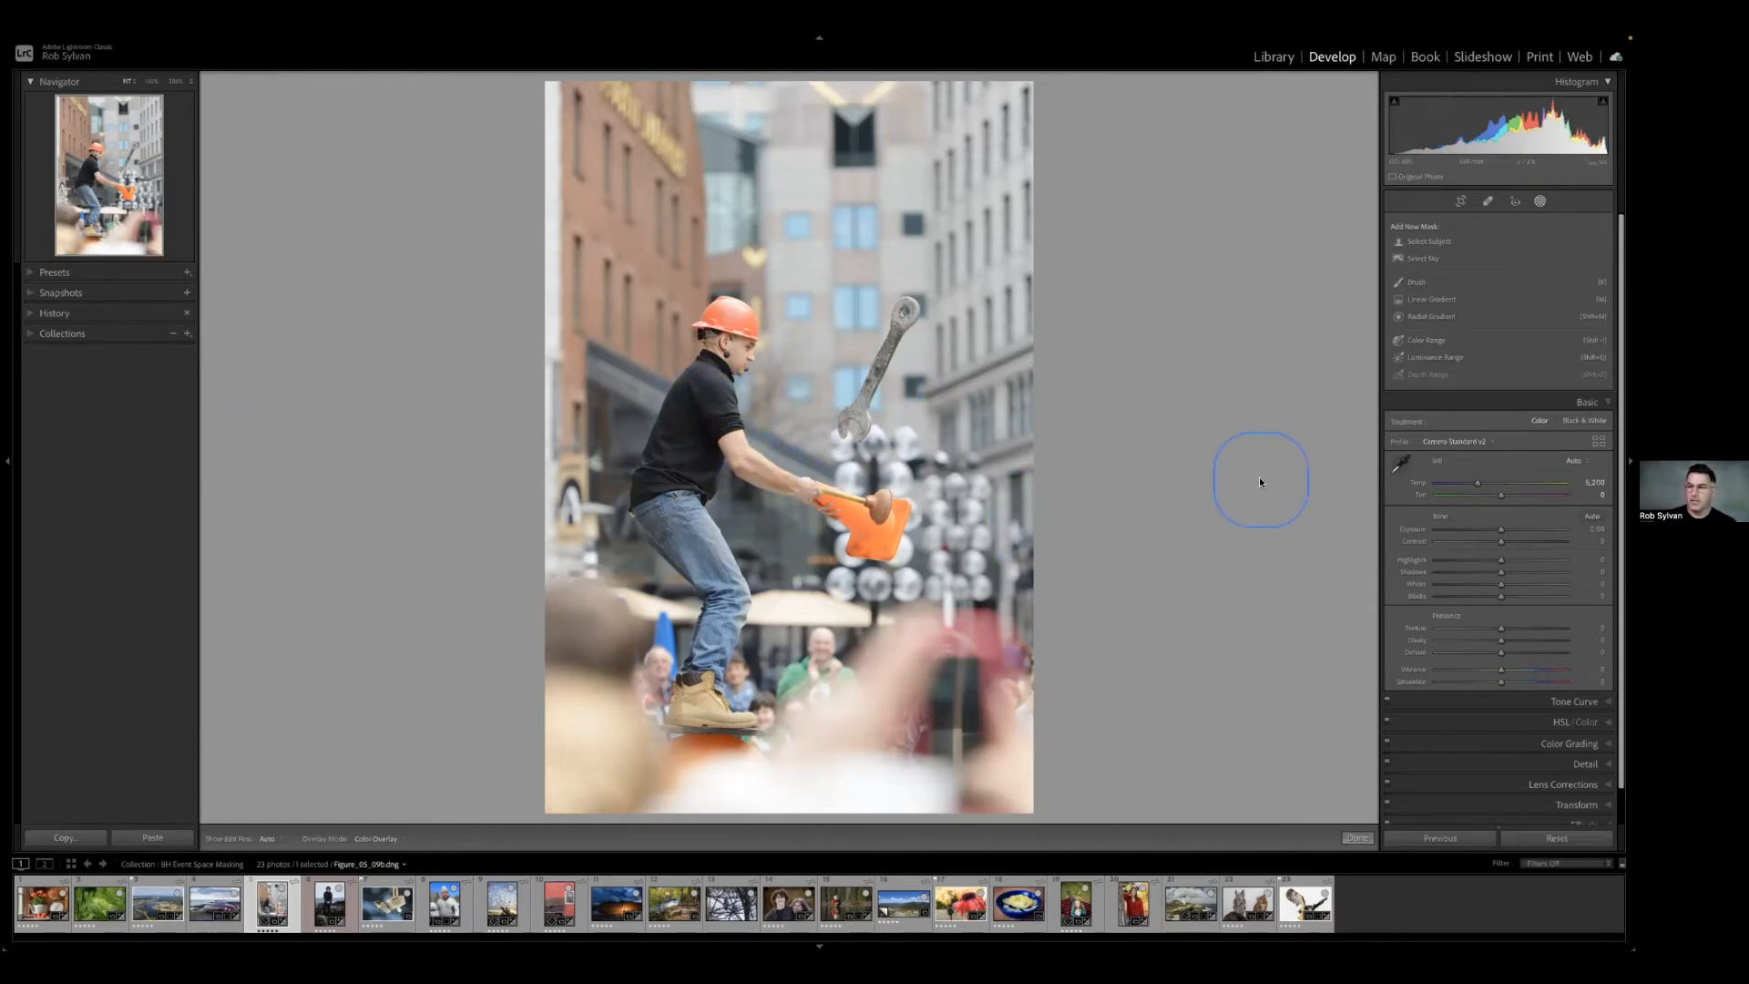
click(1418, 242)
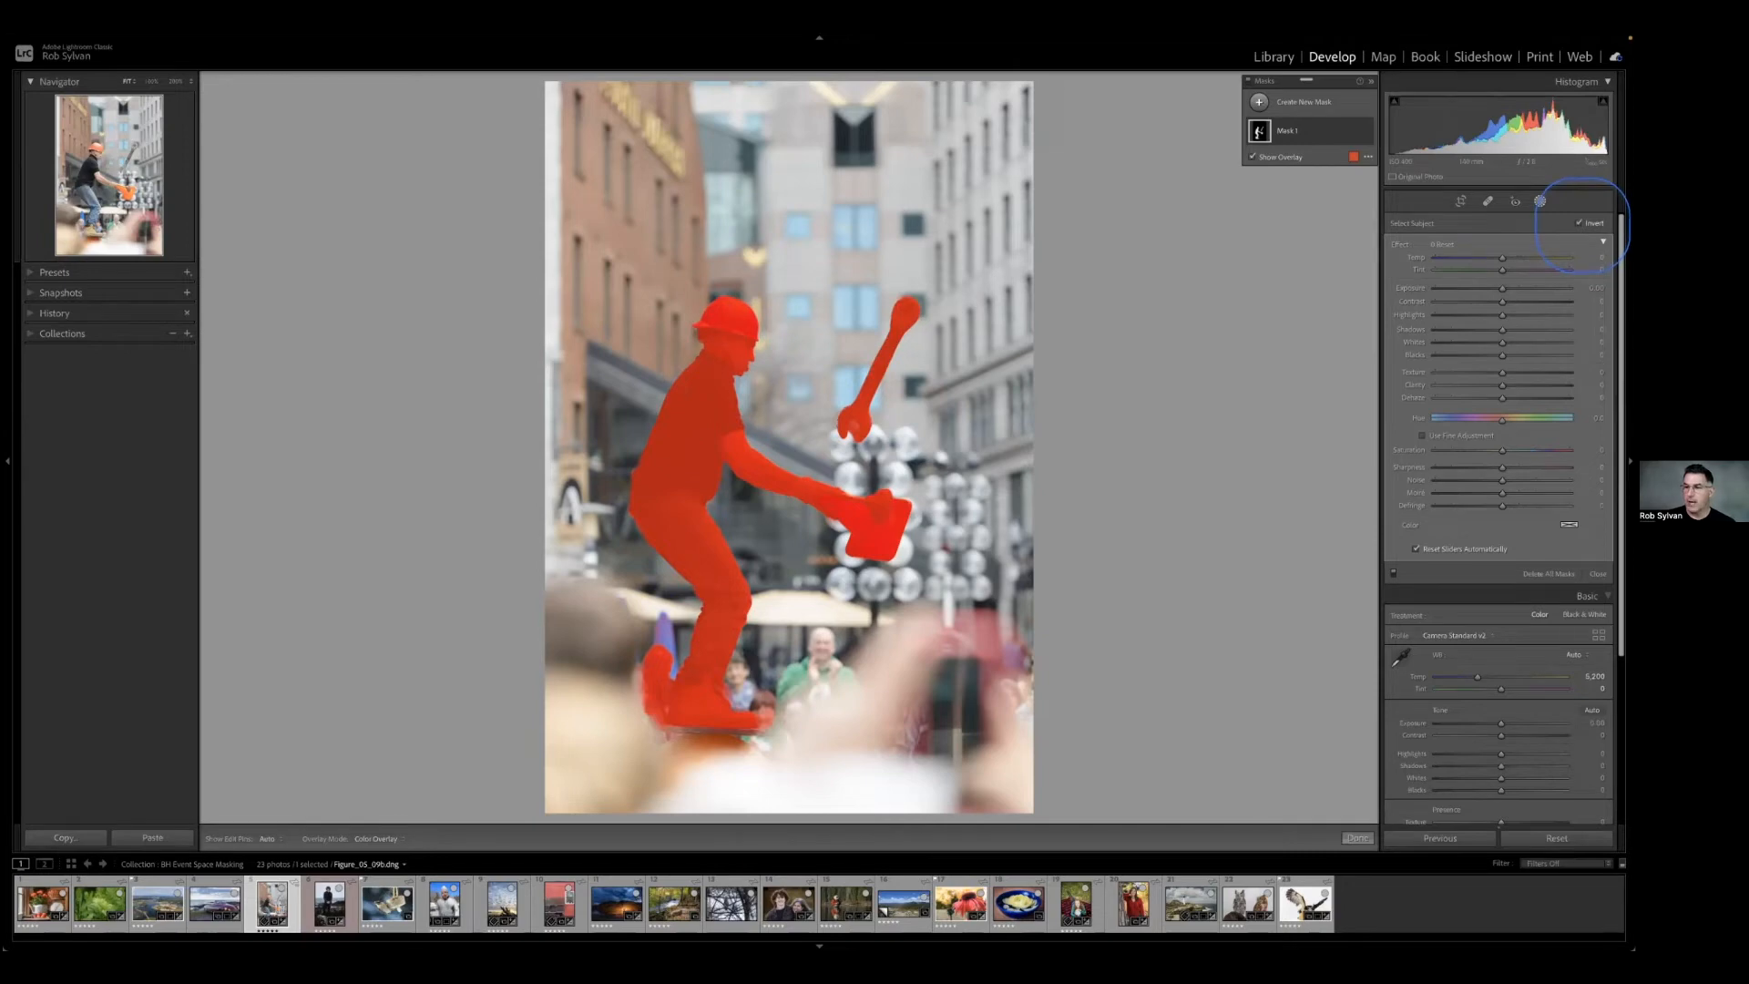
click(1580, 224)
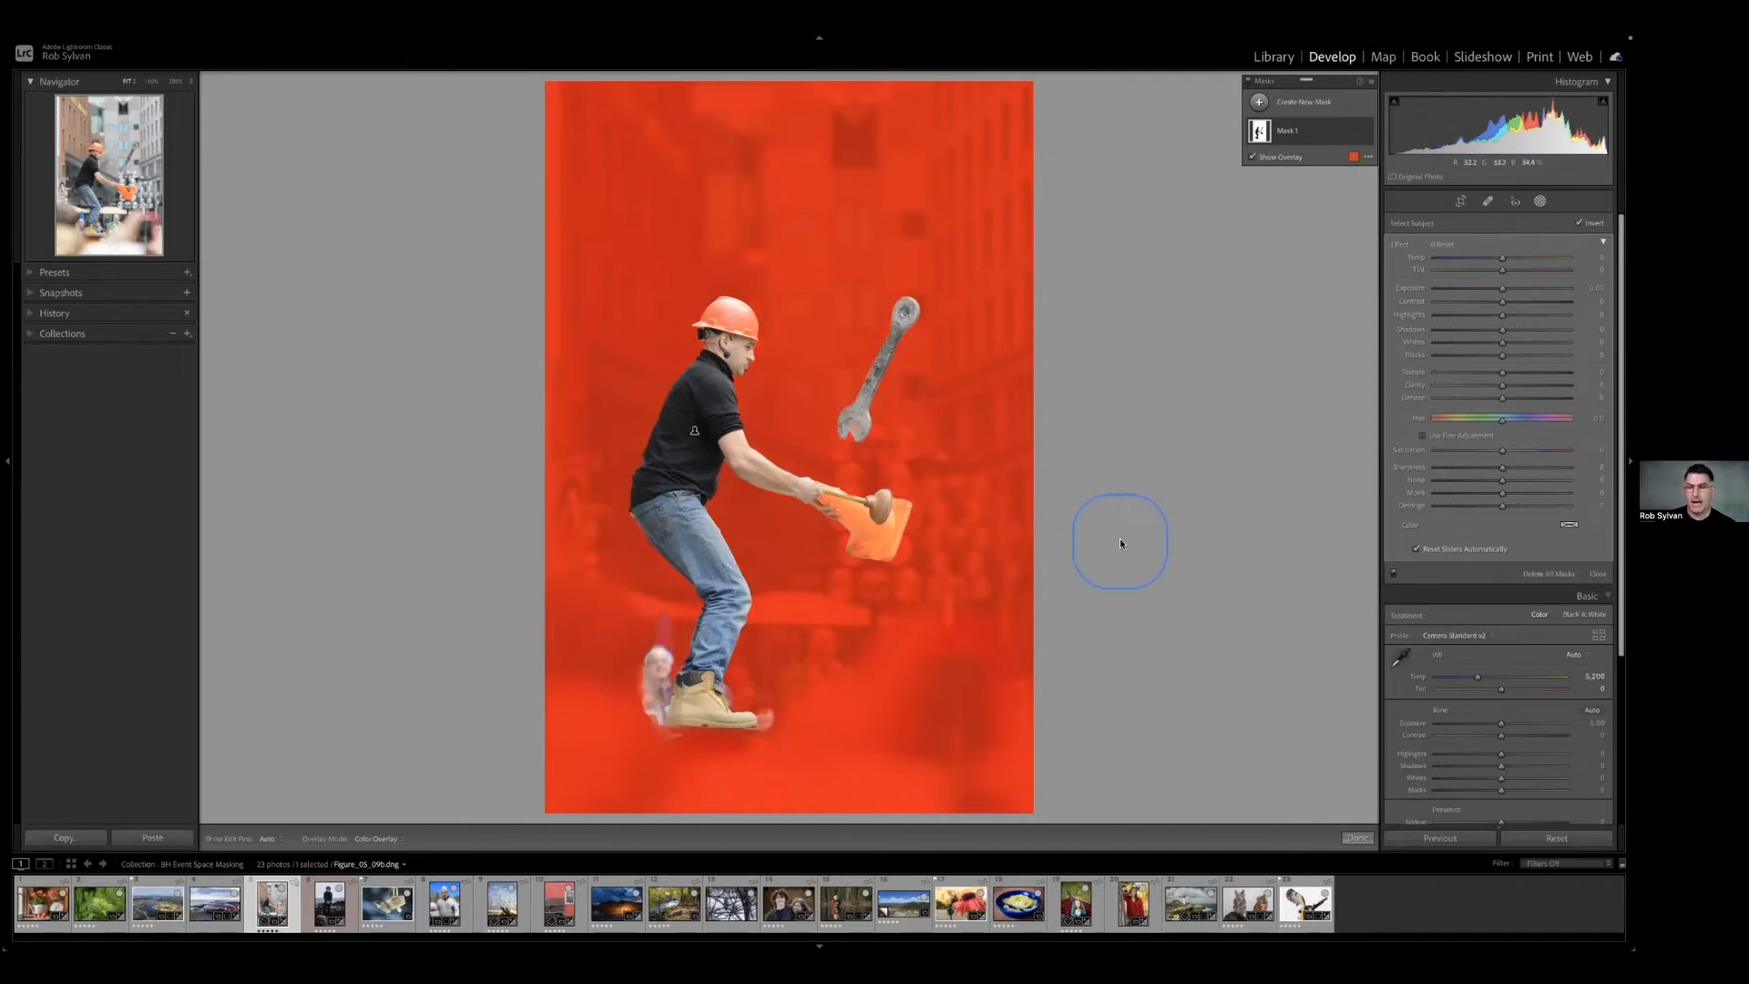
Rename the inverted subject mask as Background.
double_click(1287, 132)
text(Background)
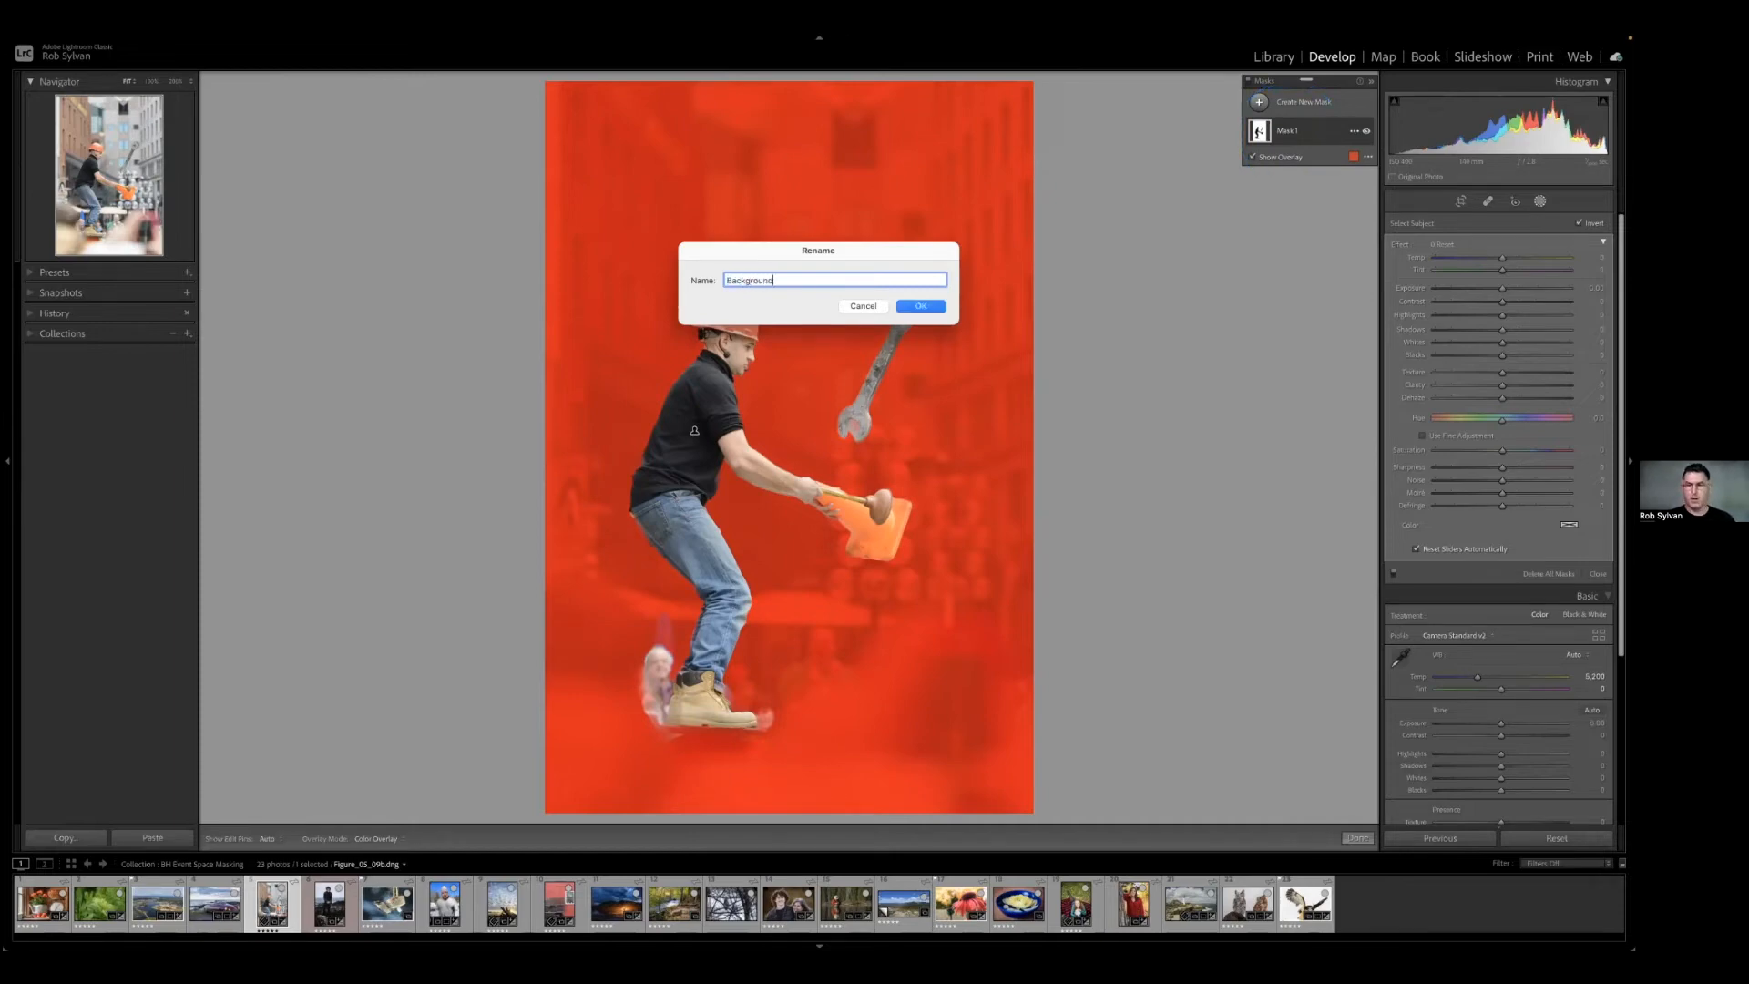
key(Return)
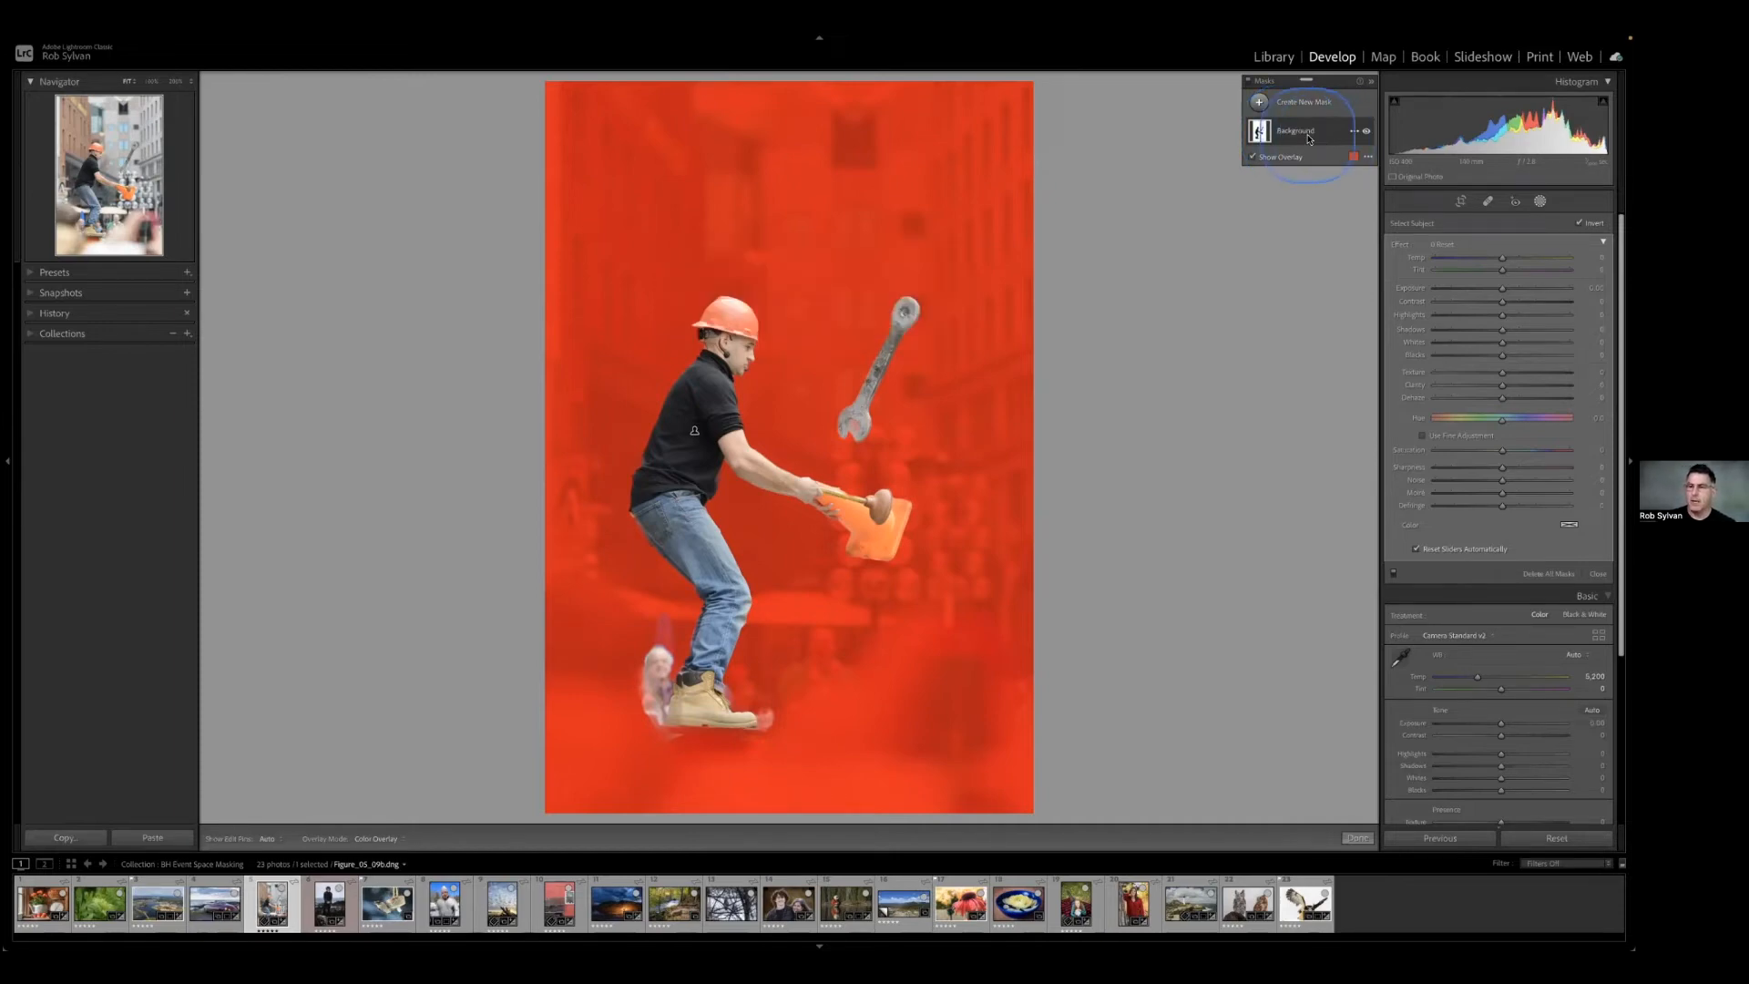
Add a Brush component to the Background mask.
click(1293, 132)
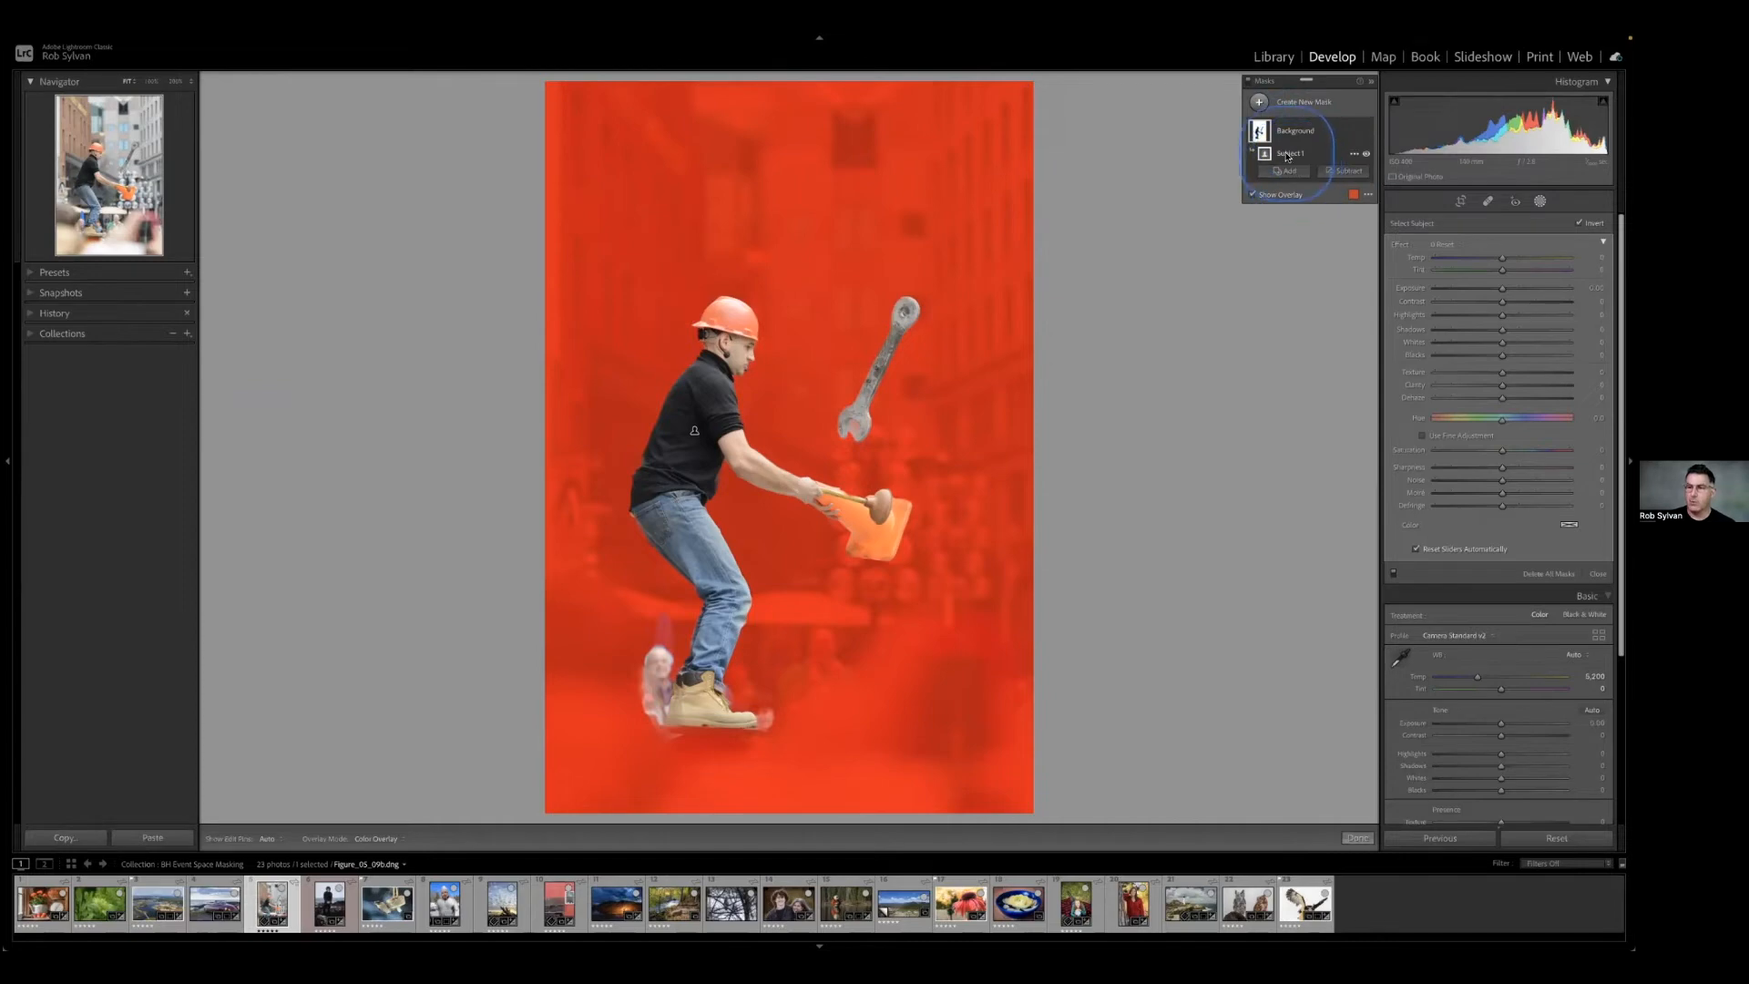
click(1288, 171)
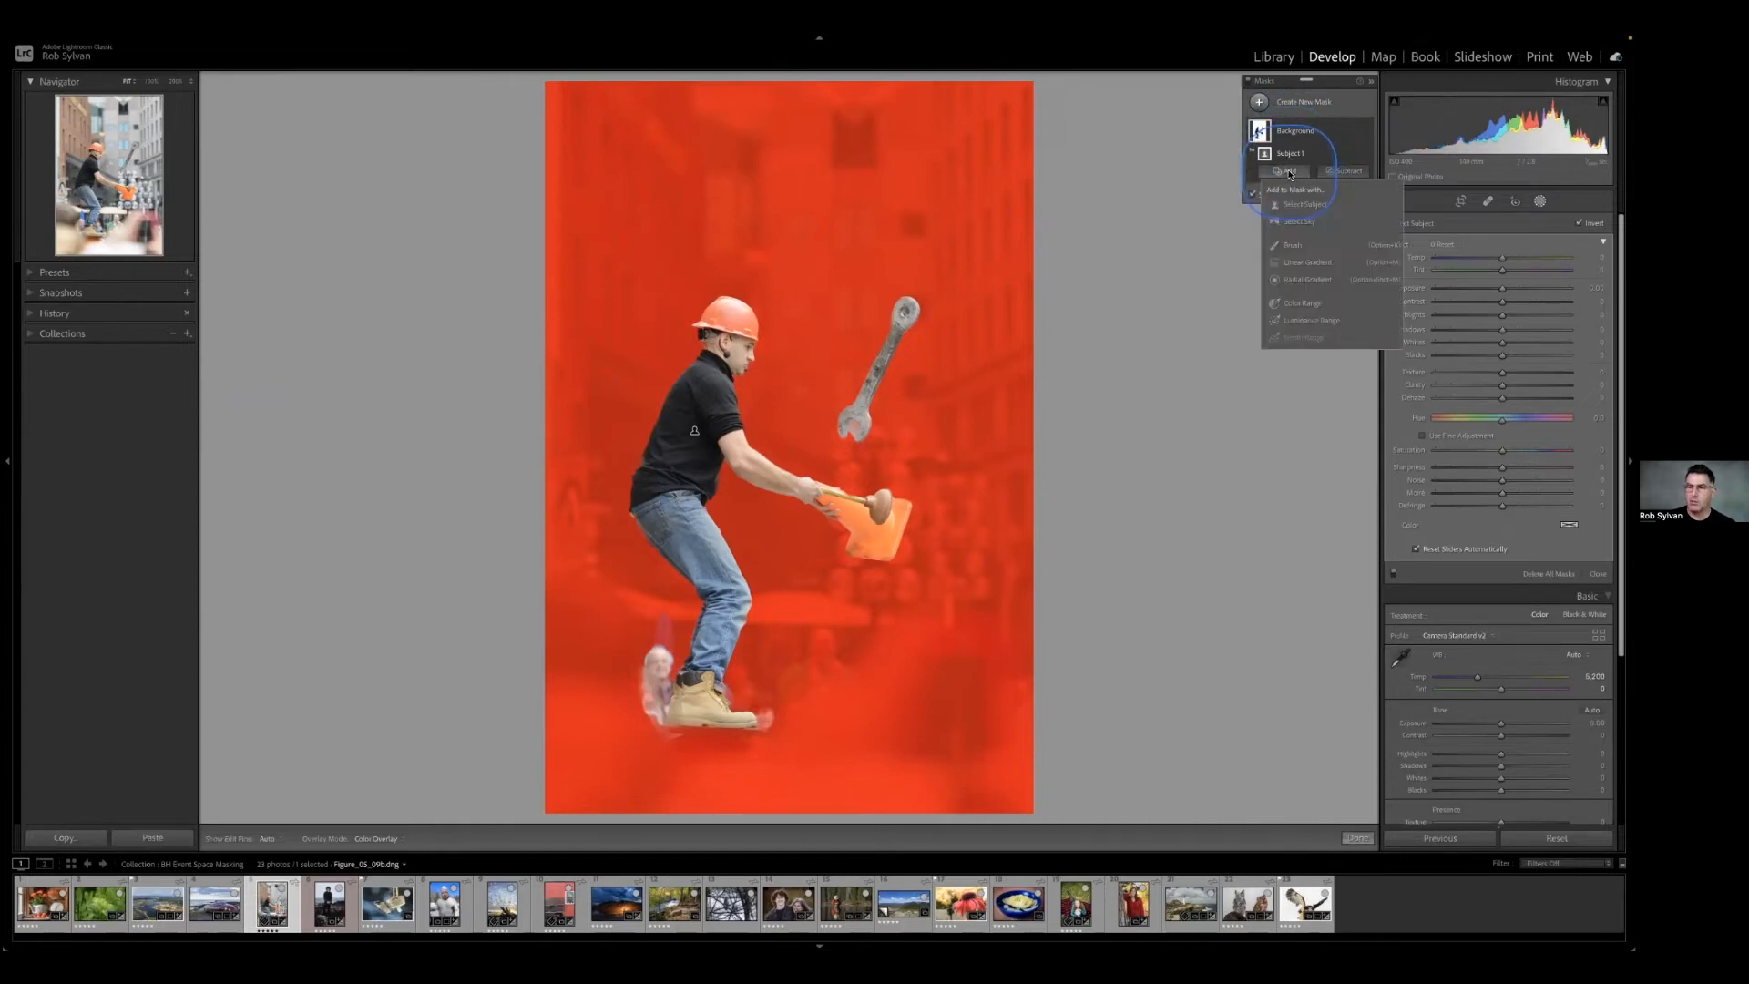
click(1292, 245)
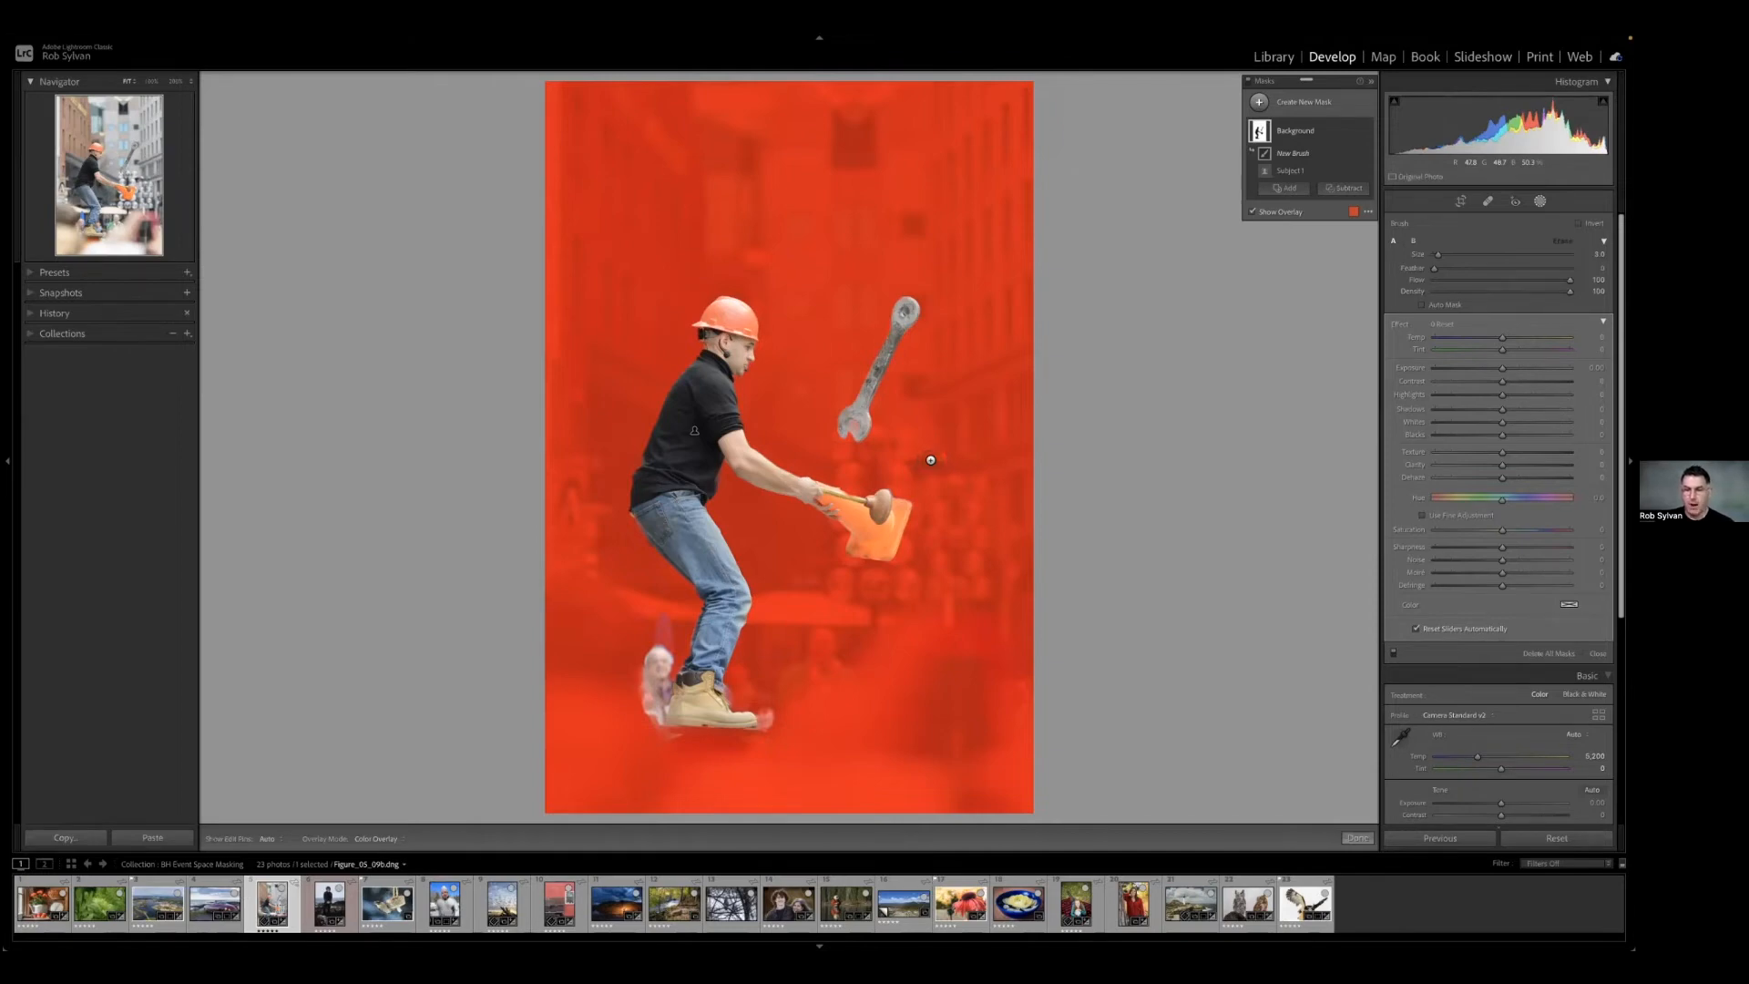
Try out different size and feather settings for the new mask brush.
key(])
key(])
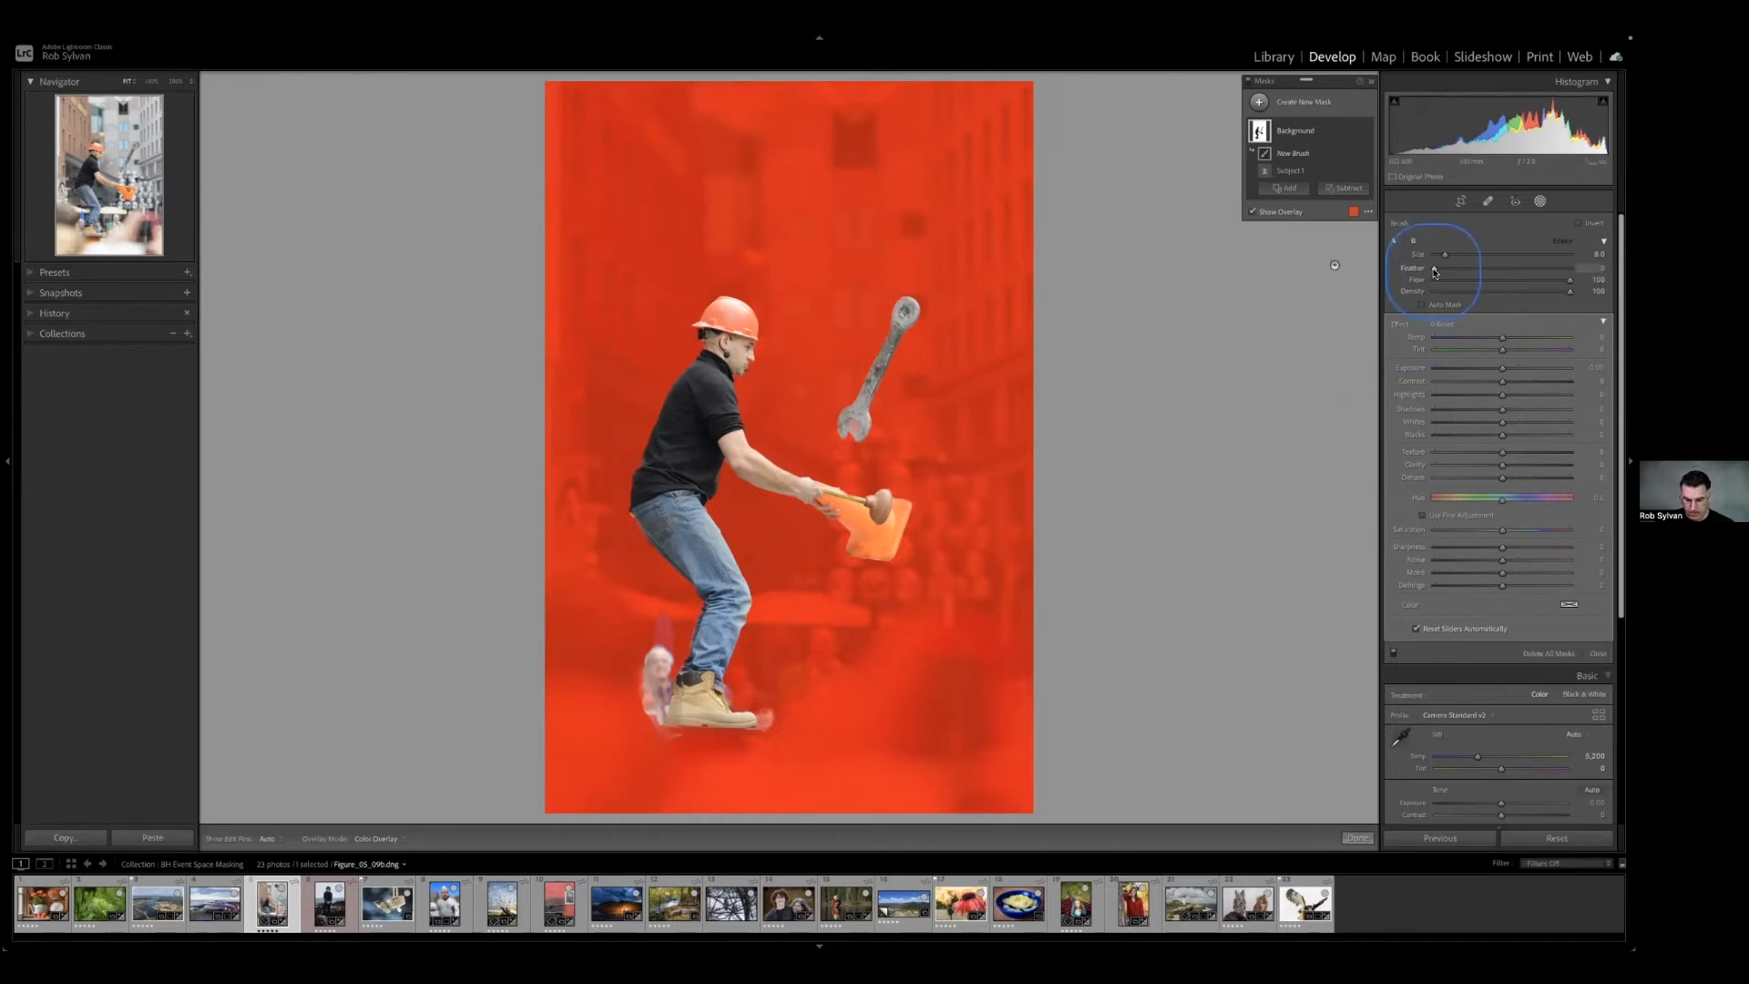
key(Up)
key(Up)
key(Up)
key(Up)
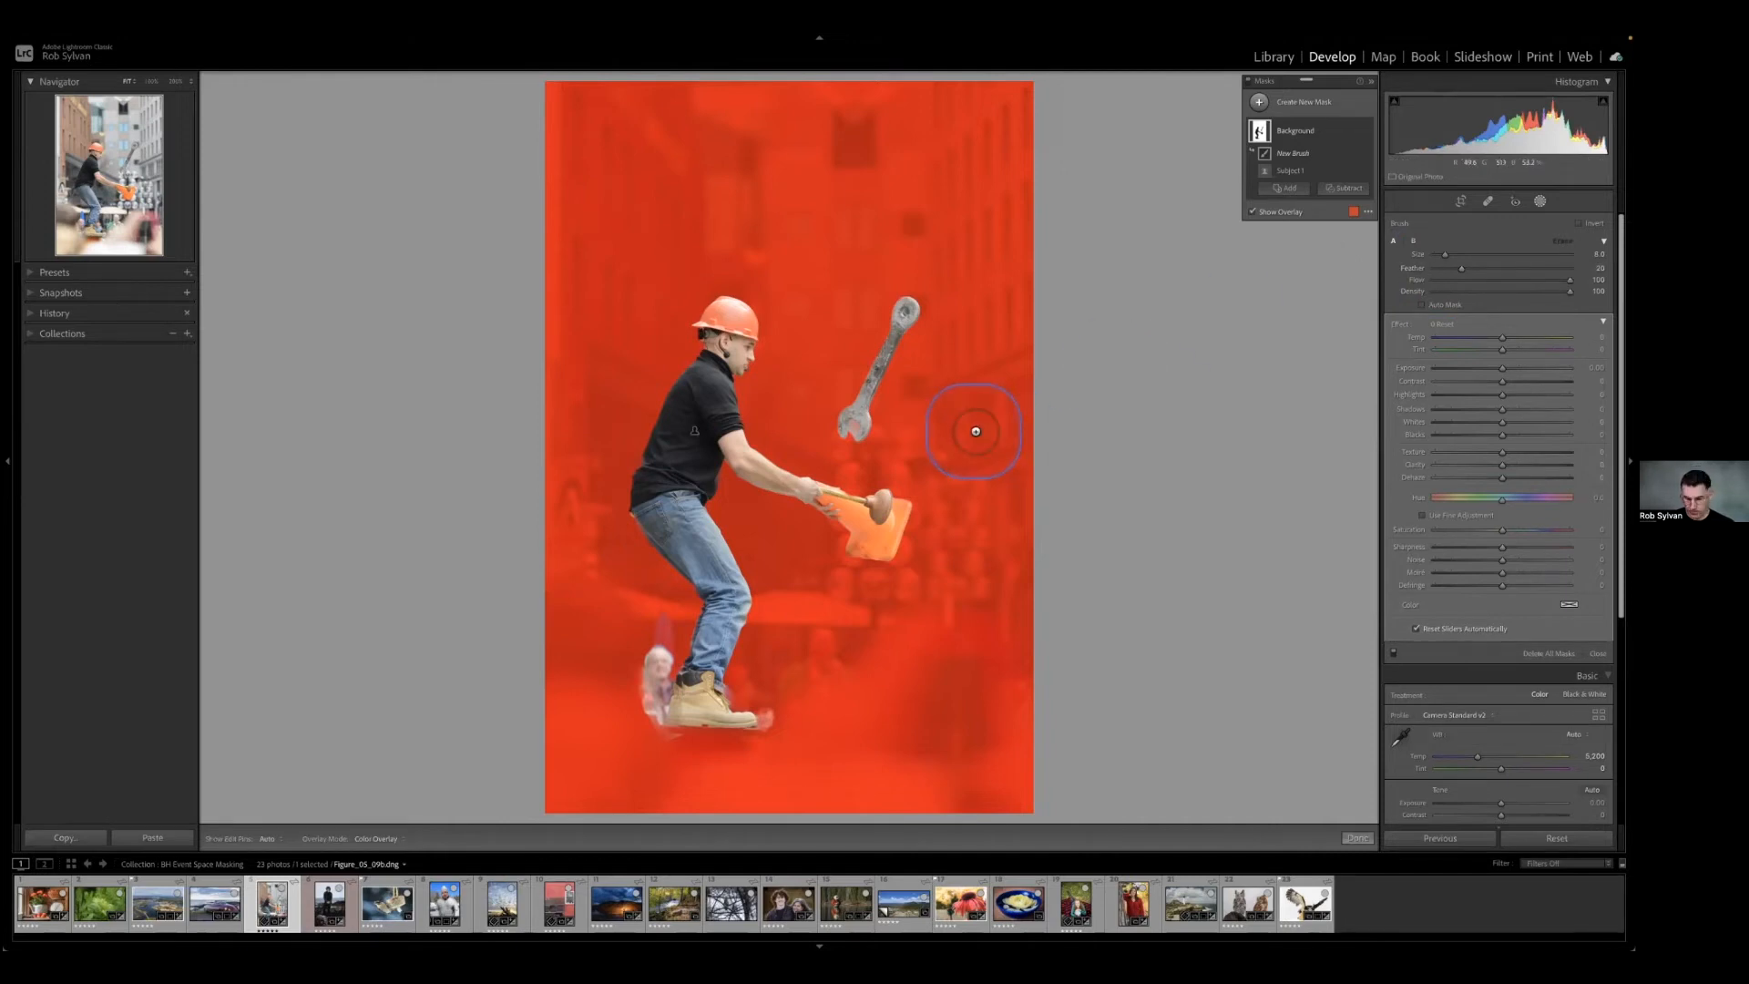
key(shift+bracketright)
key(shift+bracketleft)
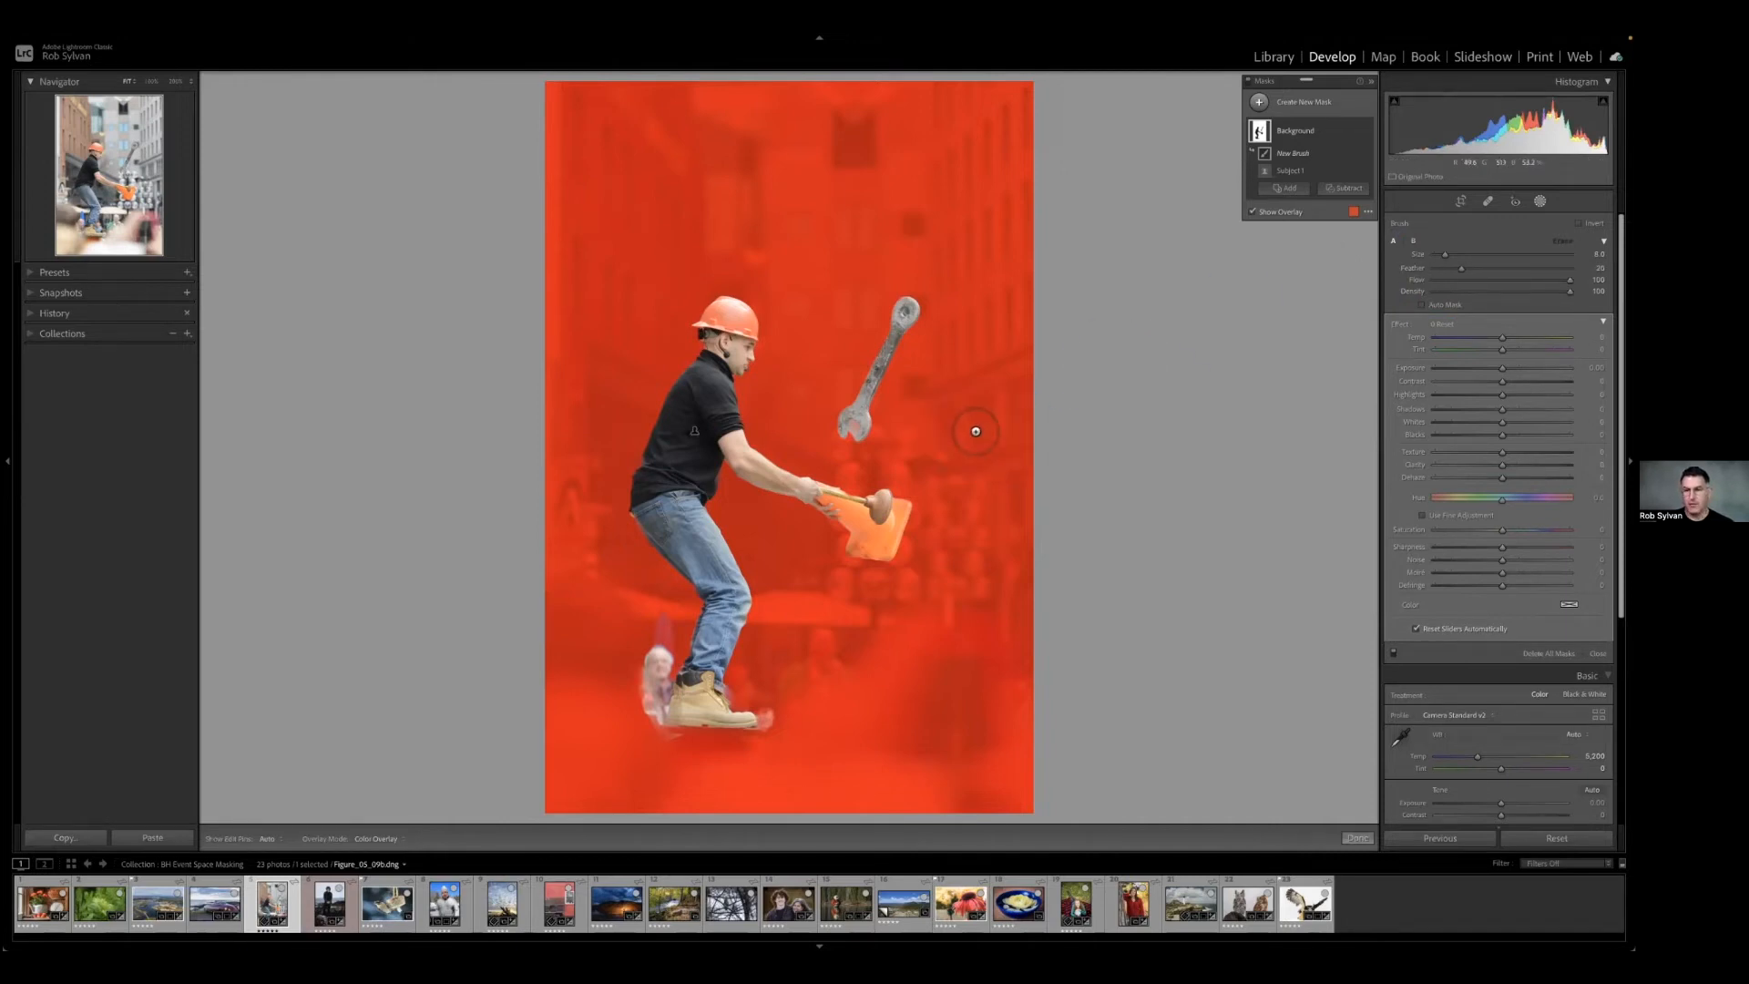
key(shift+bracketright)
key(shift+bracketright)
key(shift+bracketright)
key(shift+bracketright)
key(shift+bracketright)
key(shift+bracketright)
key(shift+bracketright)
key(shift+bracketleft)
key(shift+bracketleft)
key(shift+bracketleft)
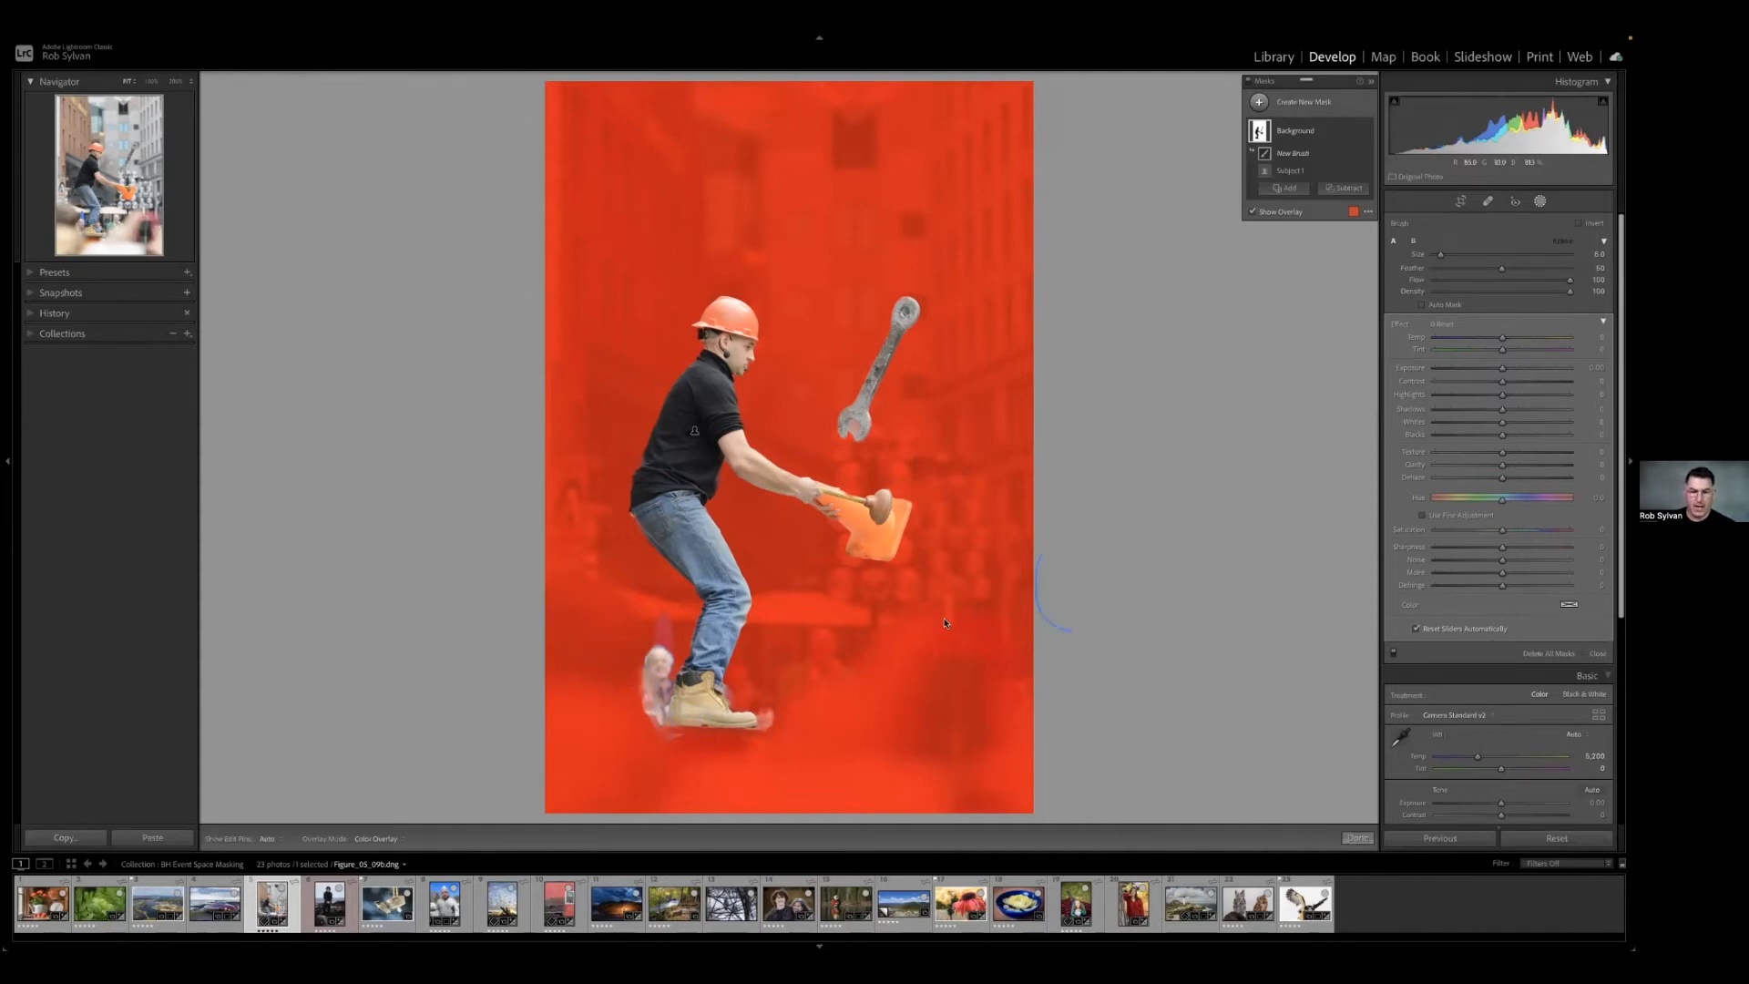
Set the brush feather to 0 and paint the missed areas behind the juggler's leg and beyond his boot toe into the Background mask.
drag(1502, 268, 1435, 267)
mouse_move(650, 640)
mouse_down()
mouse_move(651, 725)
mouse_move(647, 641)
mouse_up()
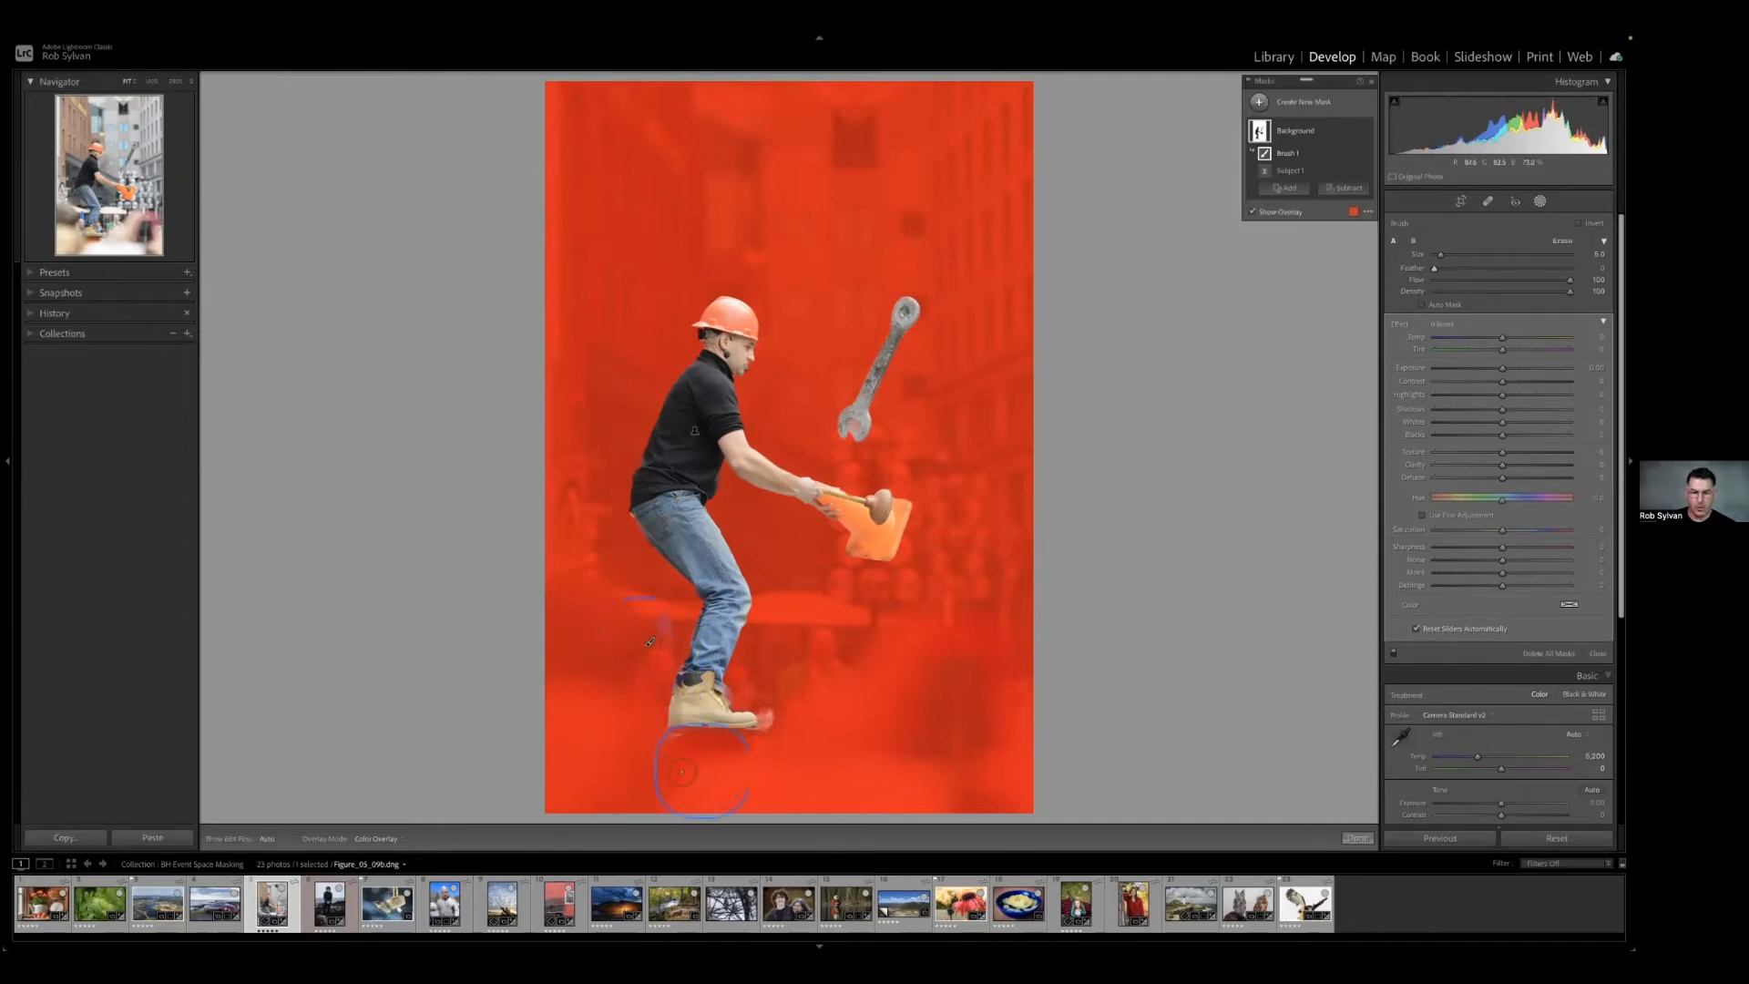
mouse_move(773, 736)
mouse_down()
mouse_move(768, 705)
mouse_move(763, 734)
mouse_up()
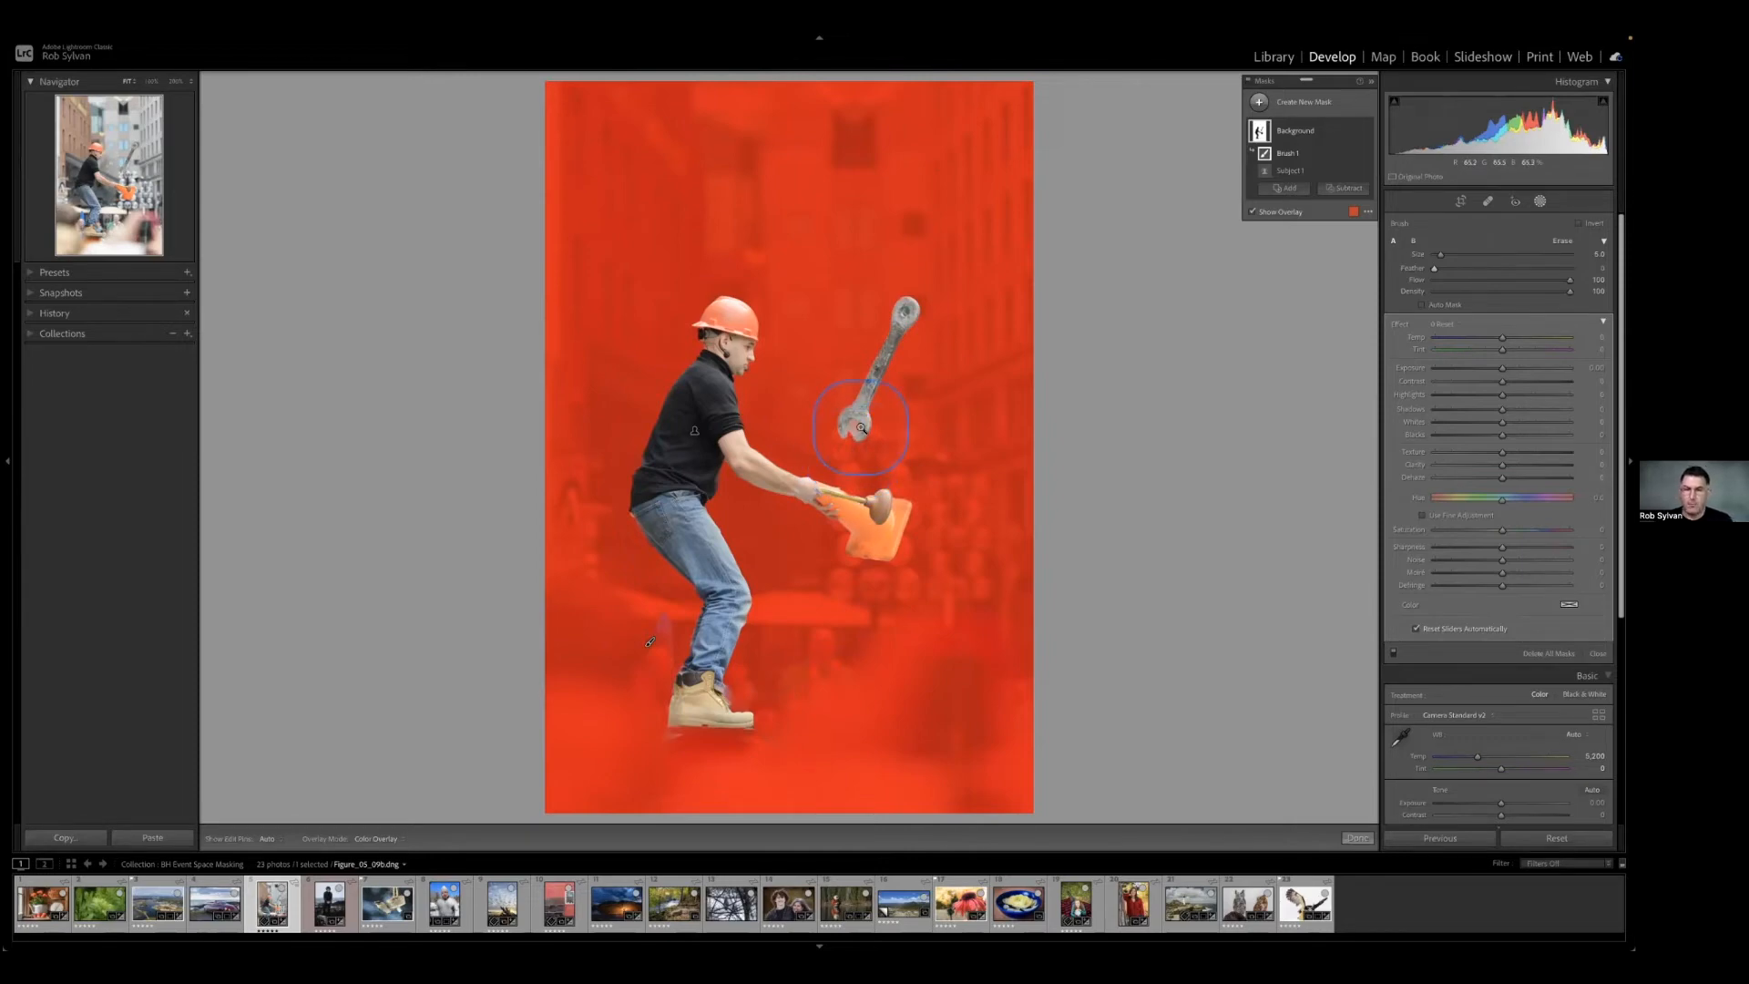
Shrink the brush and paint the gap between the flying wrench's jaws into the Background mask.
key(z)
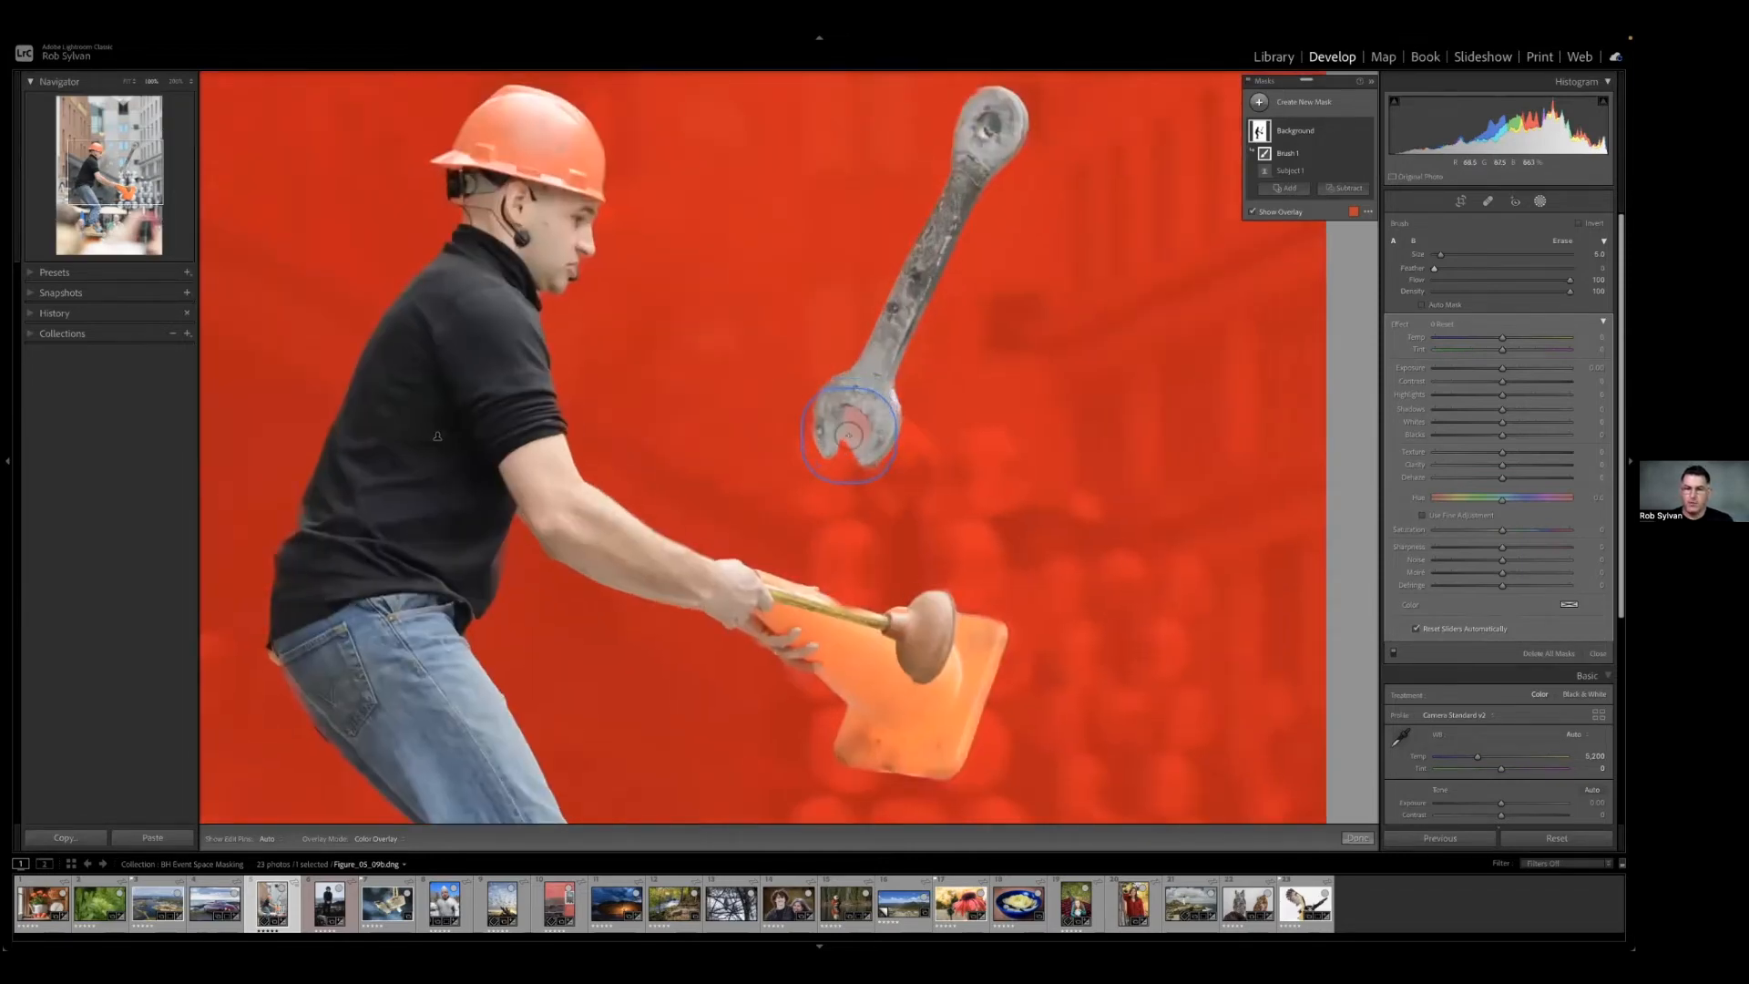
key(bracketleft)
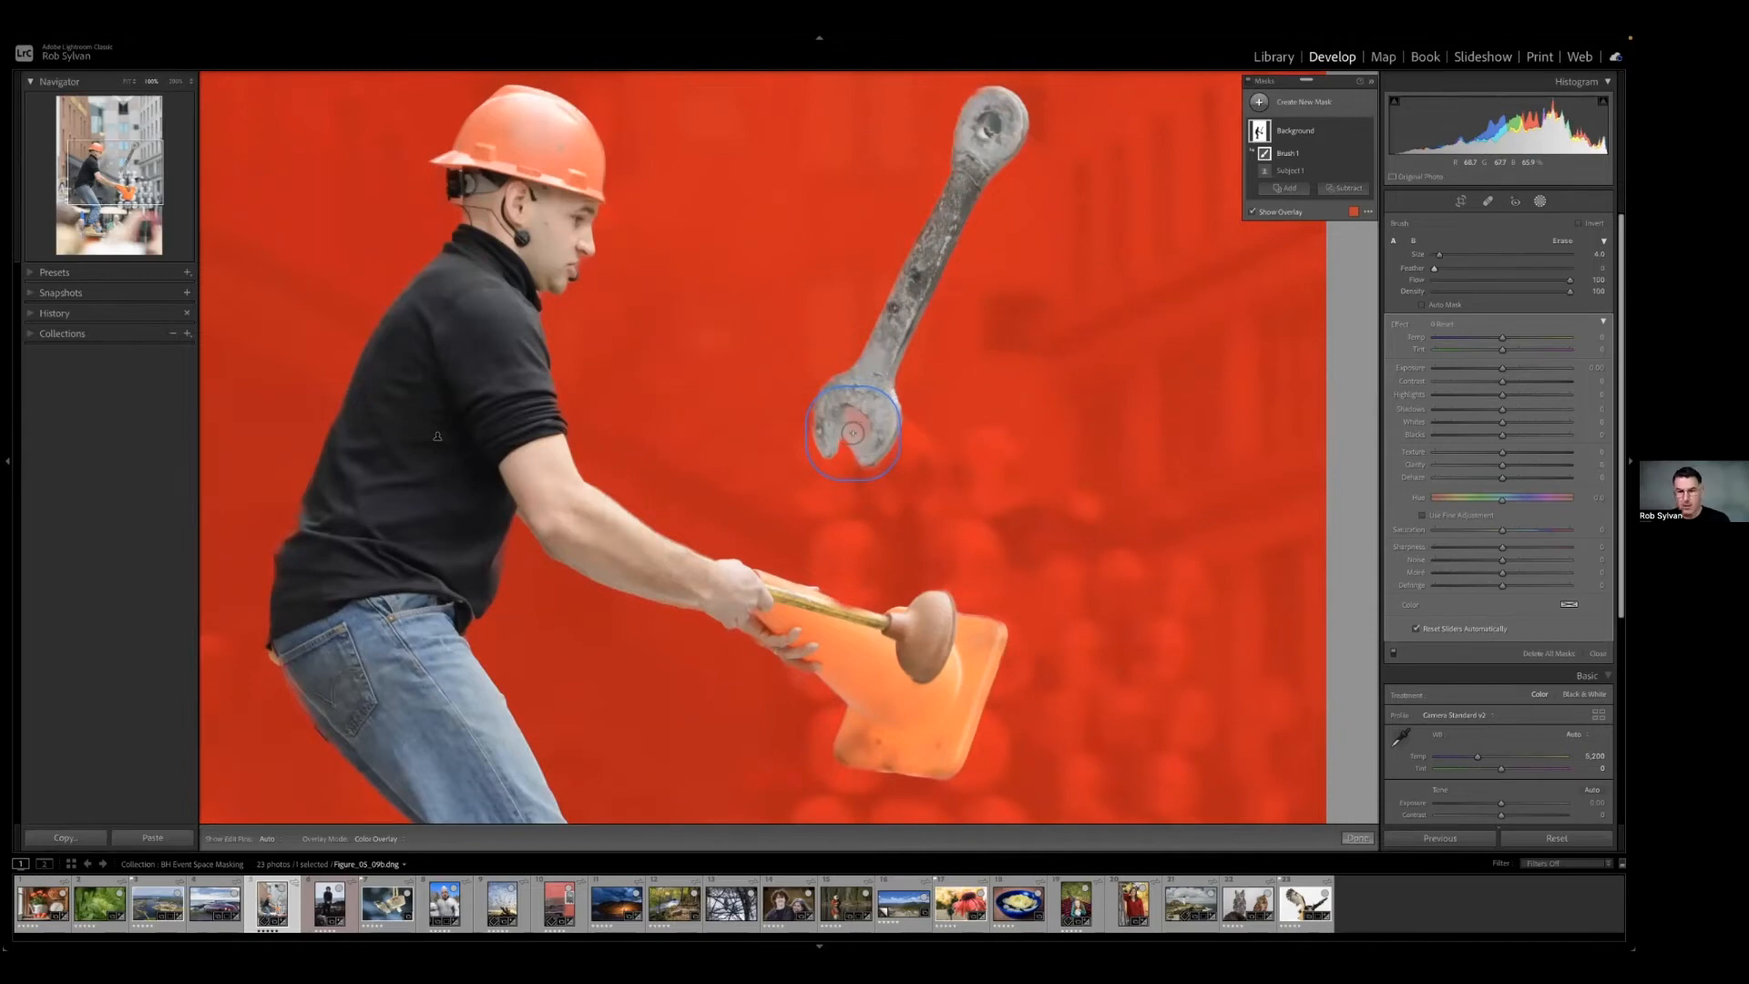
key(h)
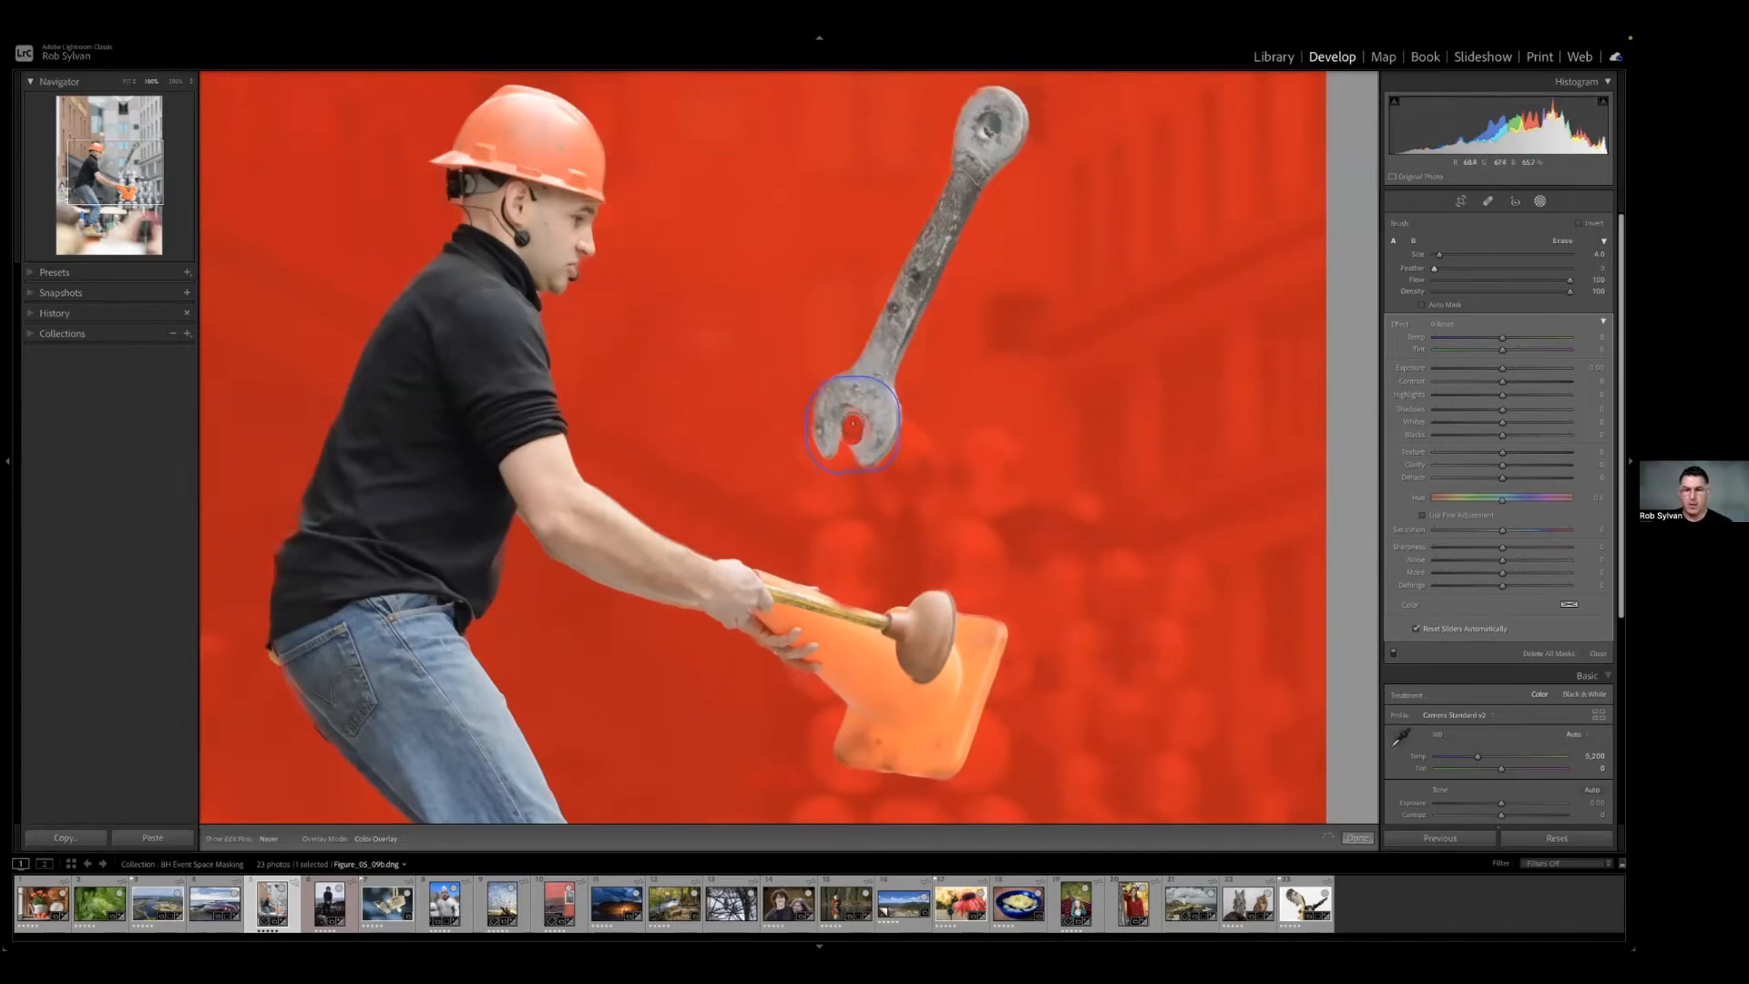
drag(852, 423, 848, 453)
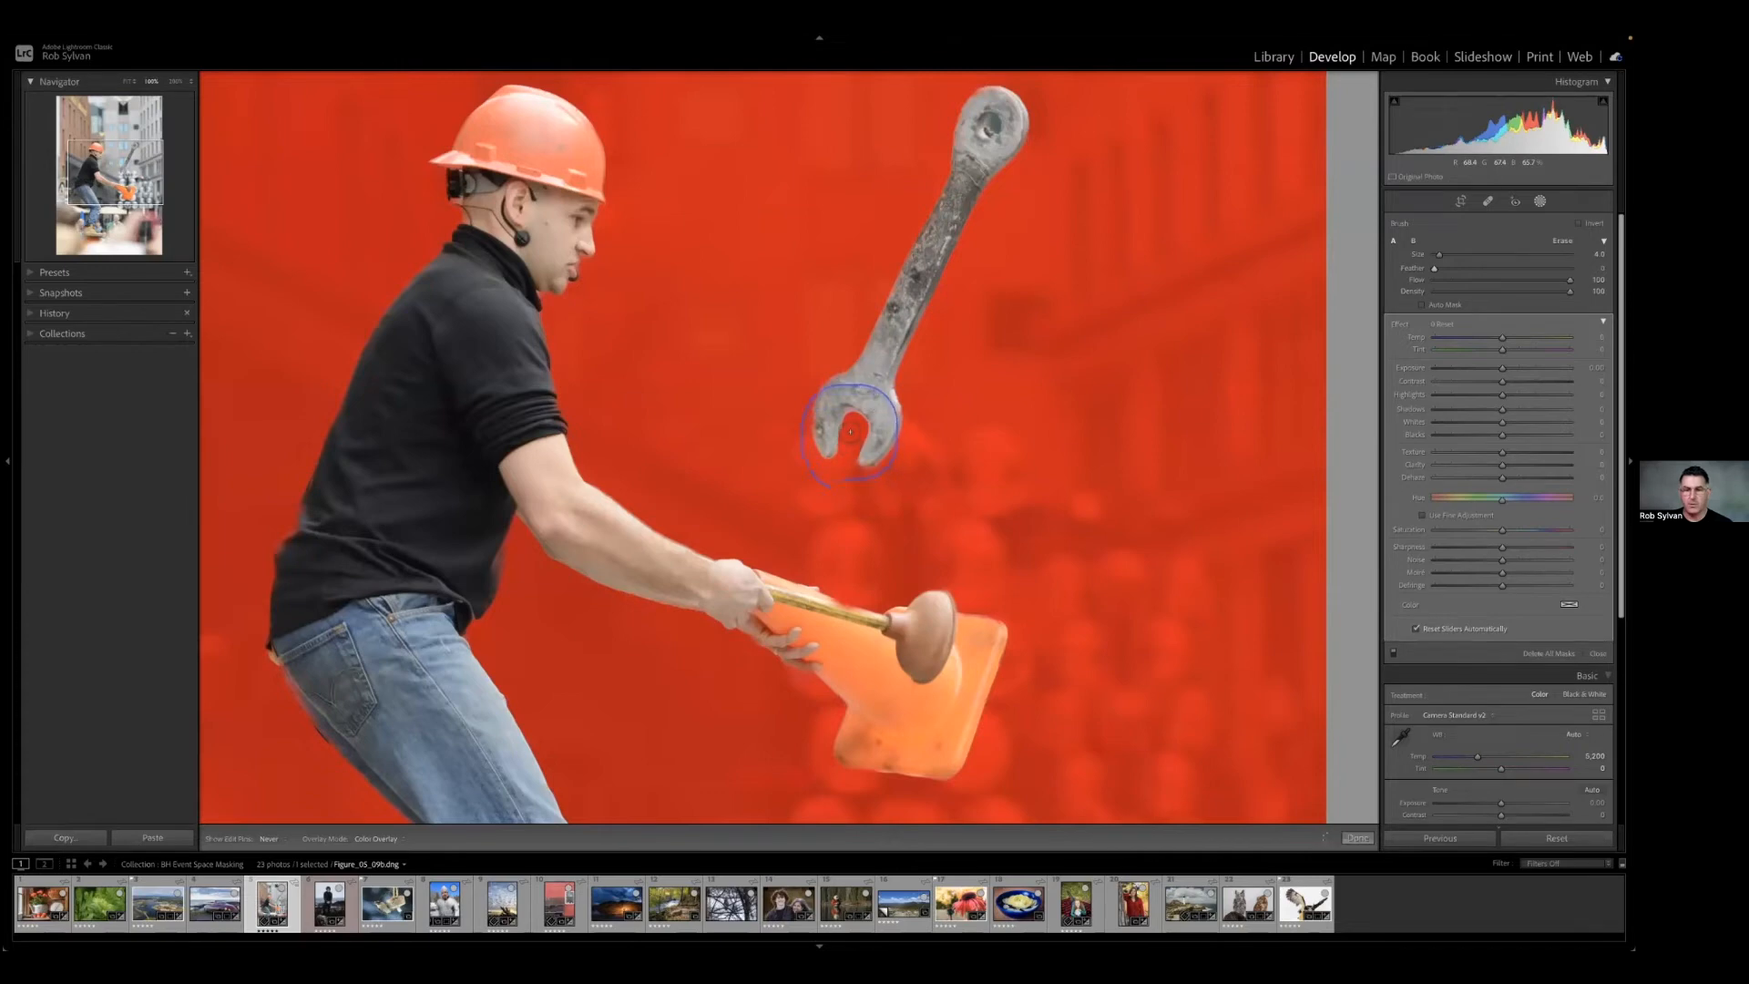
key(h)
key([)
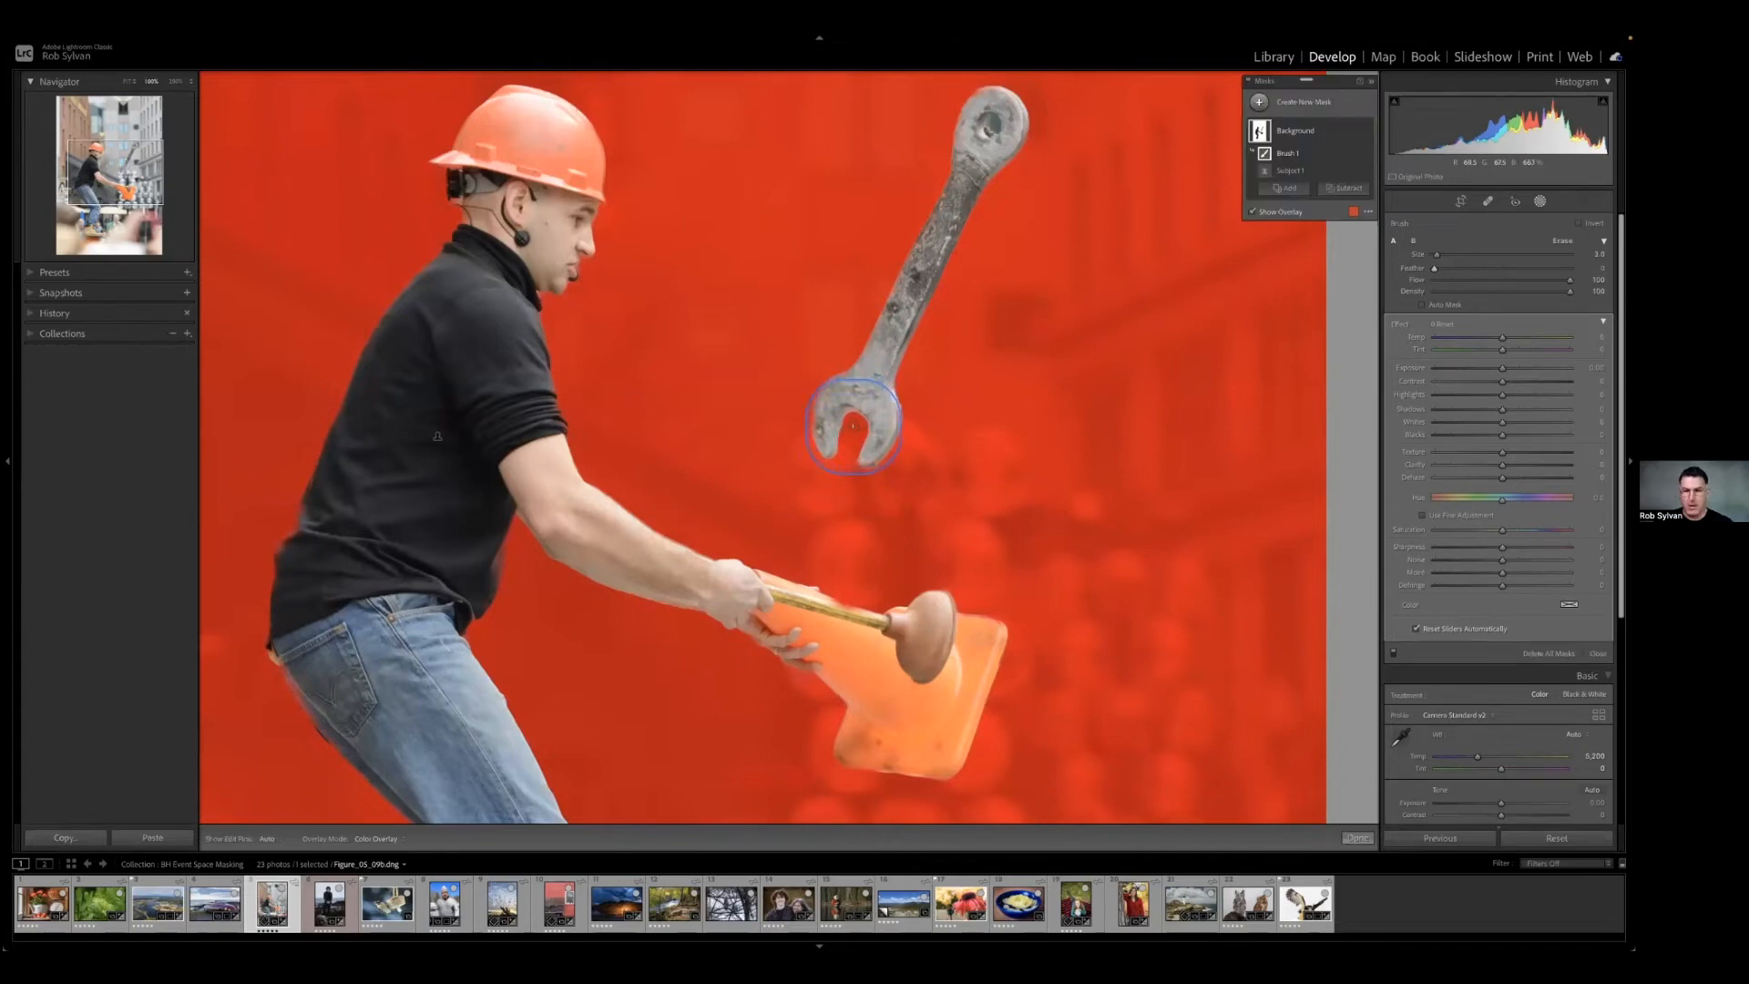
key(h)
key([)
key([)
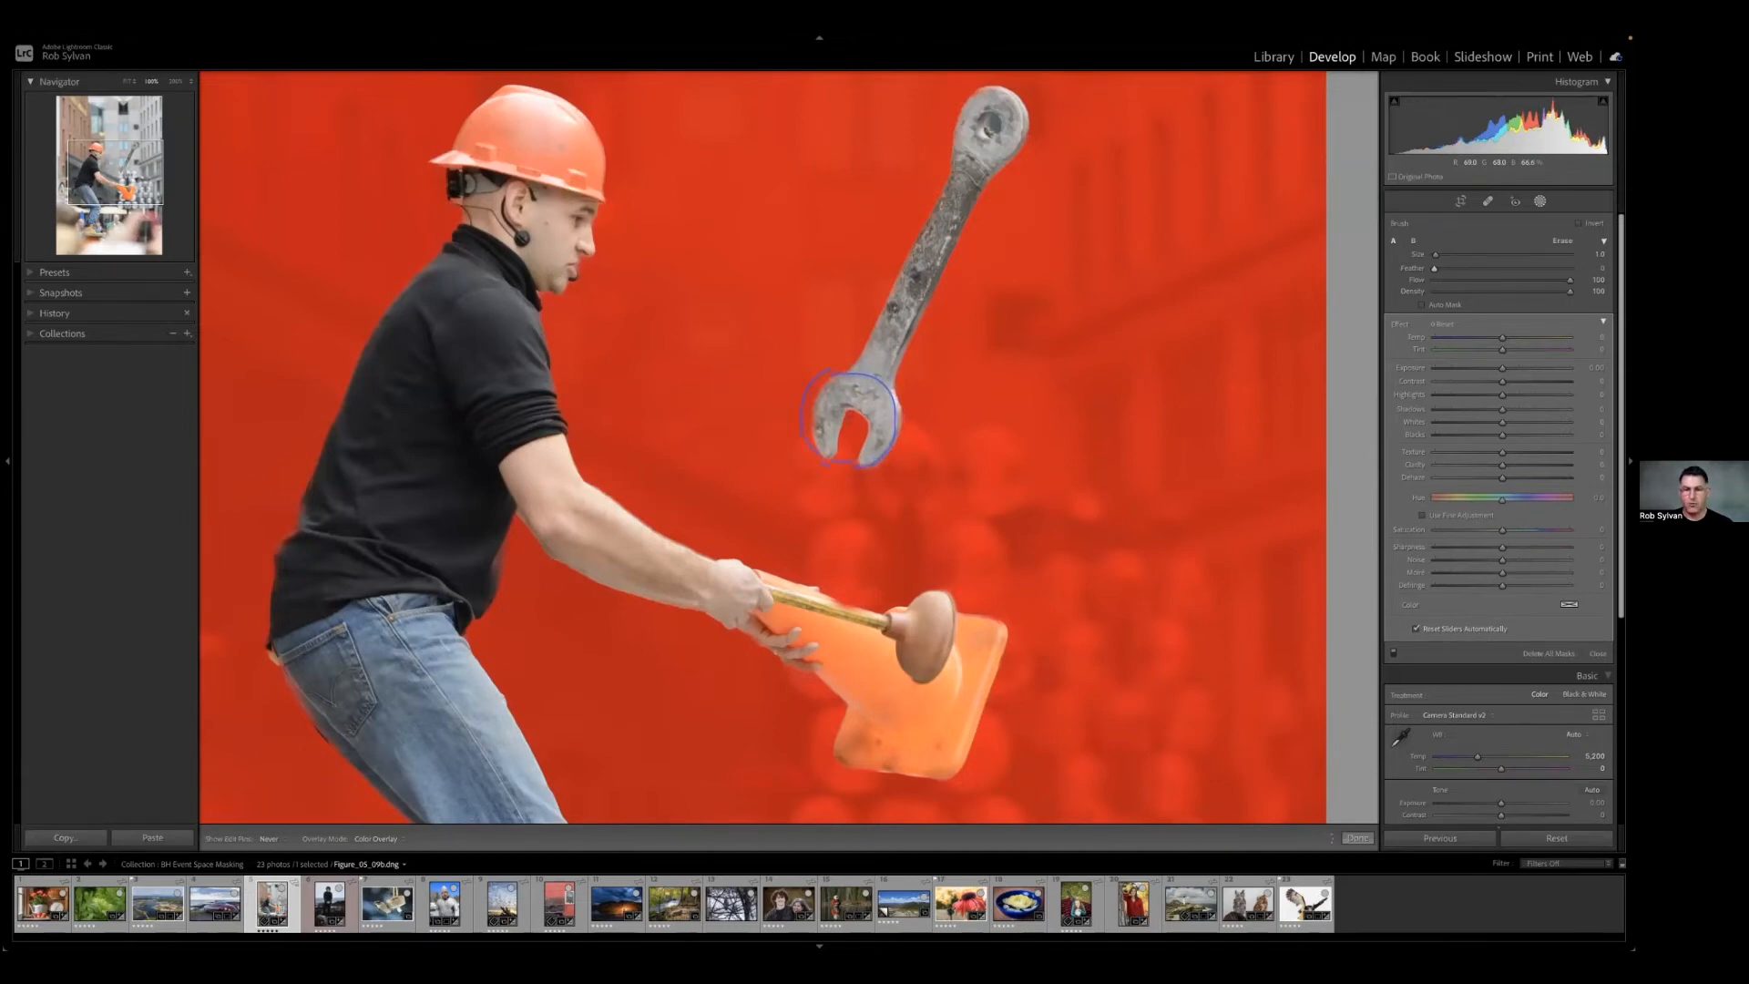
key(h)
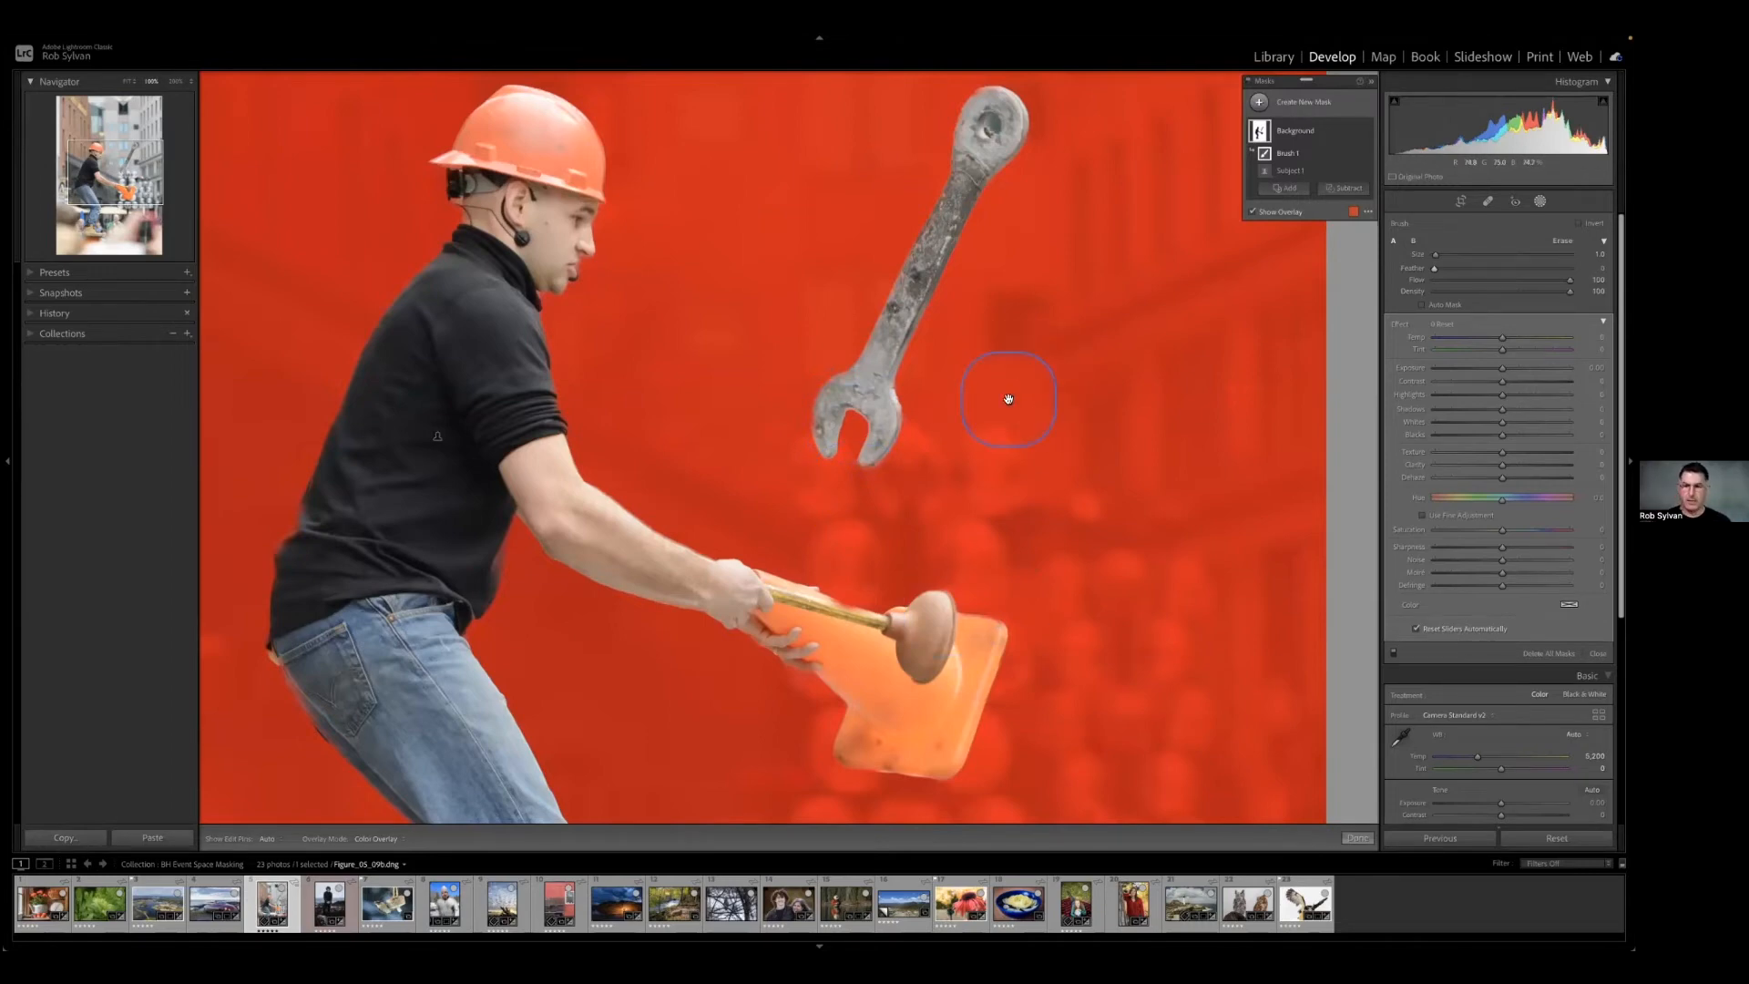
Lower the Background mask's exposure to -0.54.
key(z)
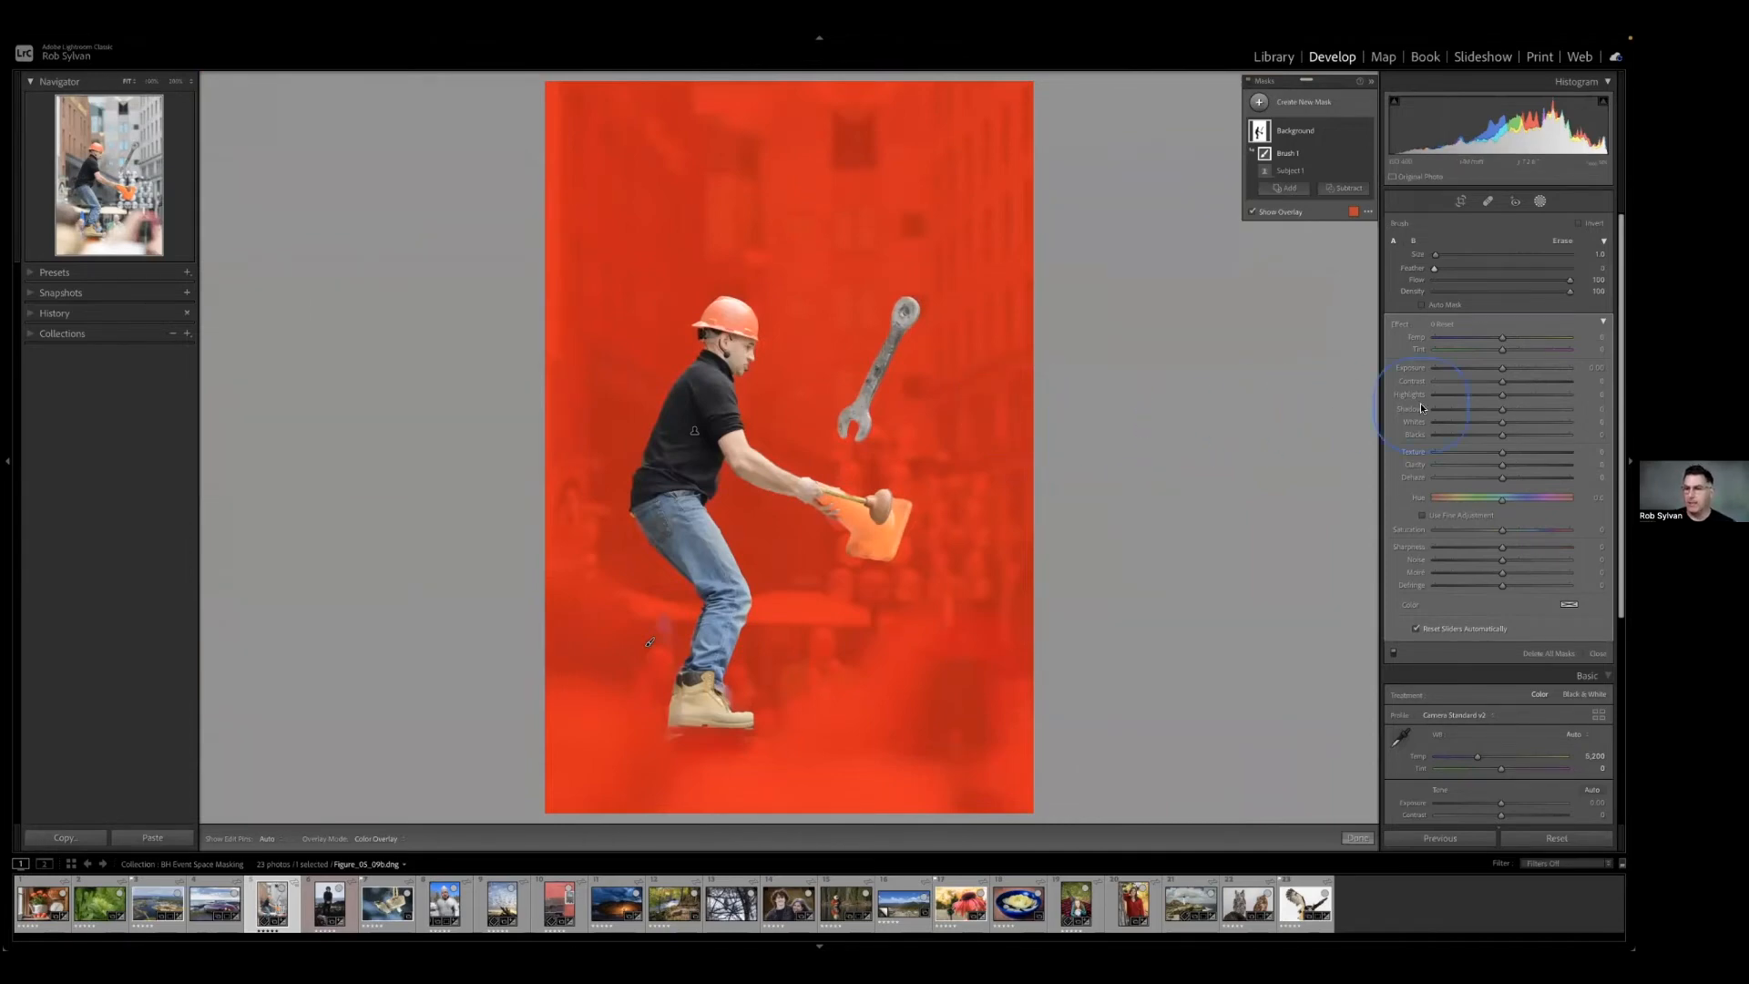
drag(1502, 370, 1491, 373)
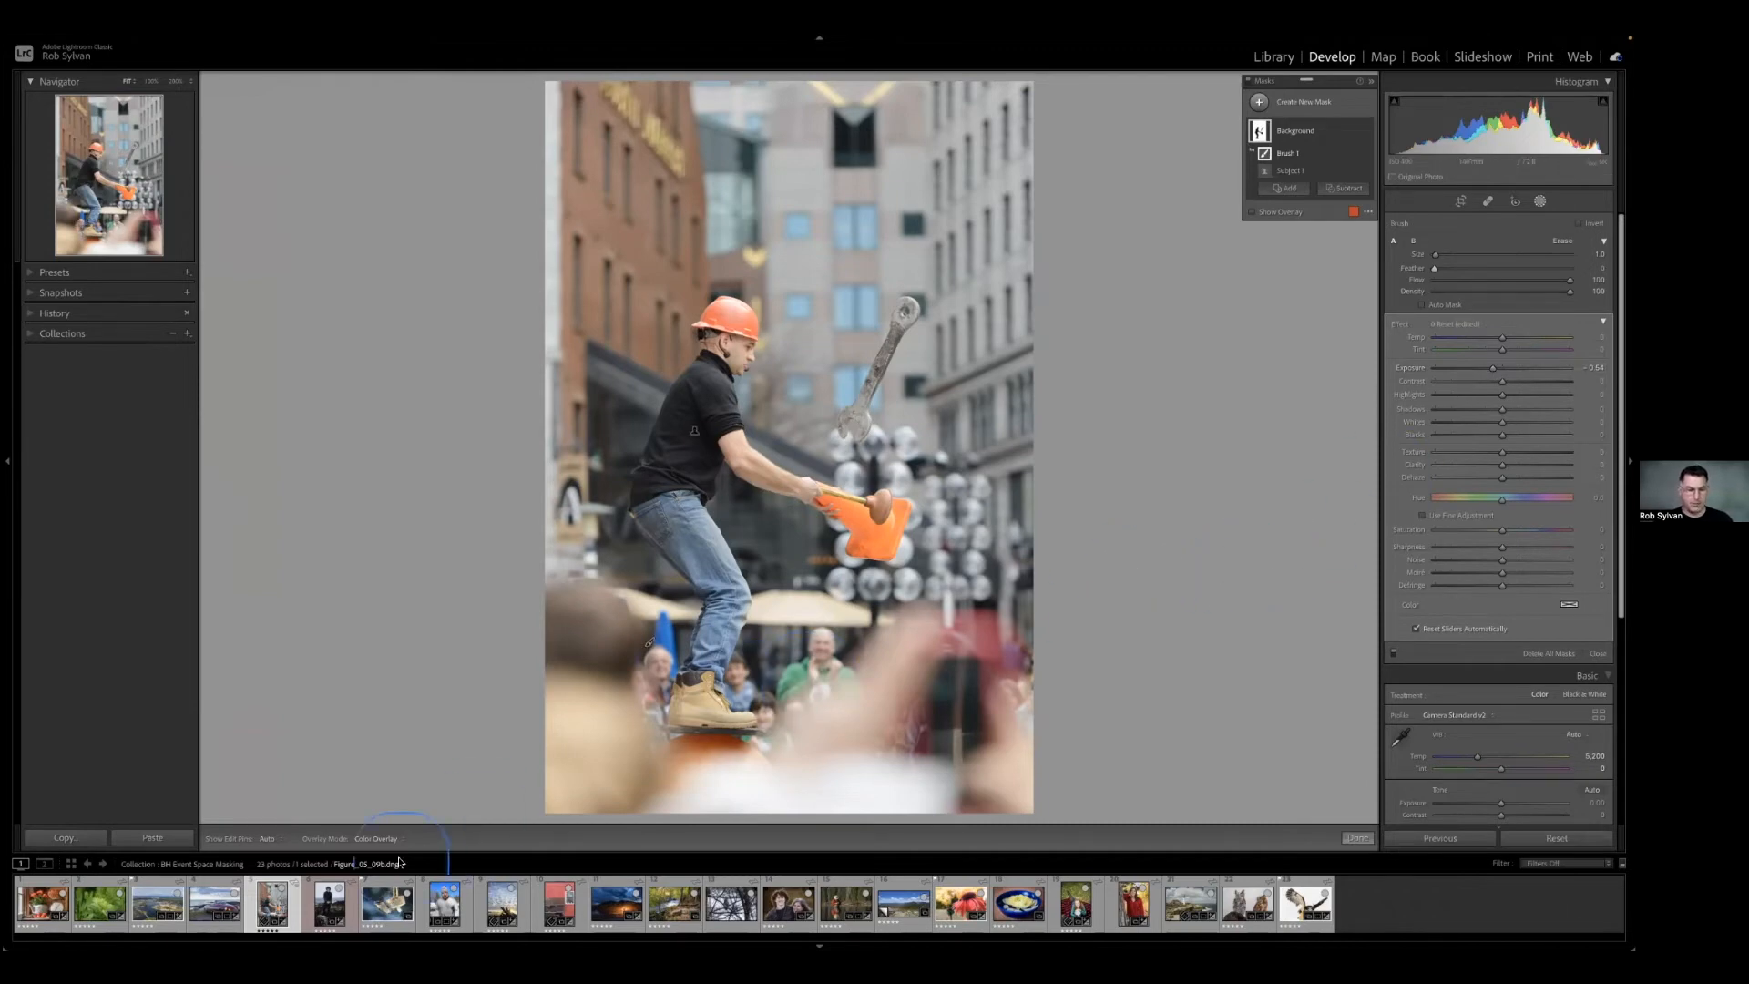
Open the portrait of the person standing on the coastal rocks and mask them with Select Subject.
click(322, 907)
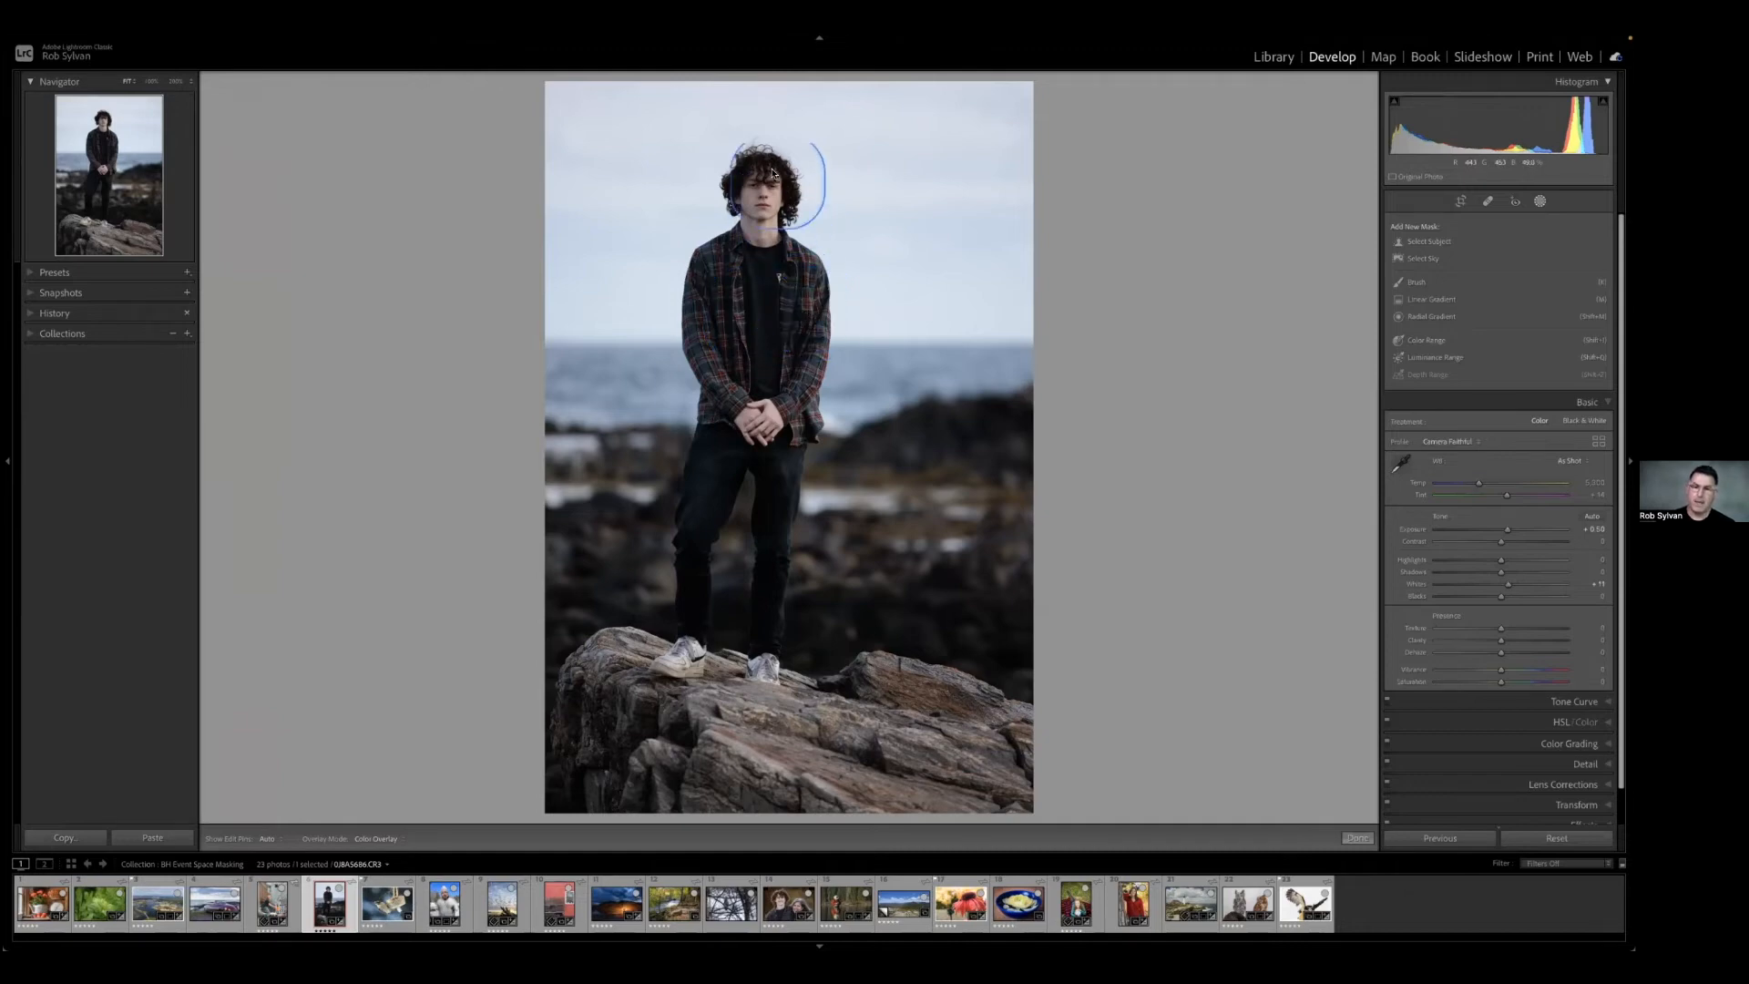
click(1427, 241)
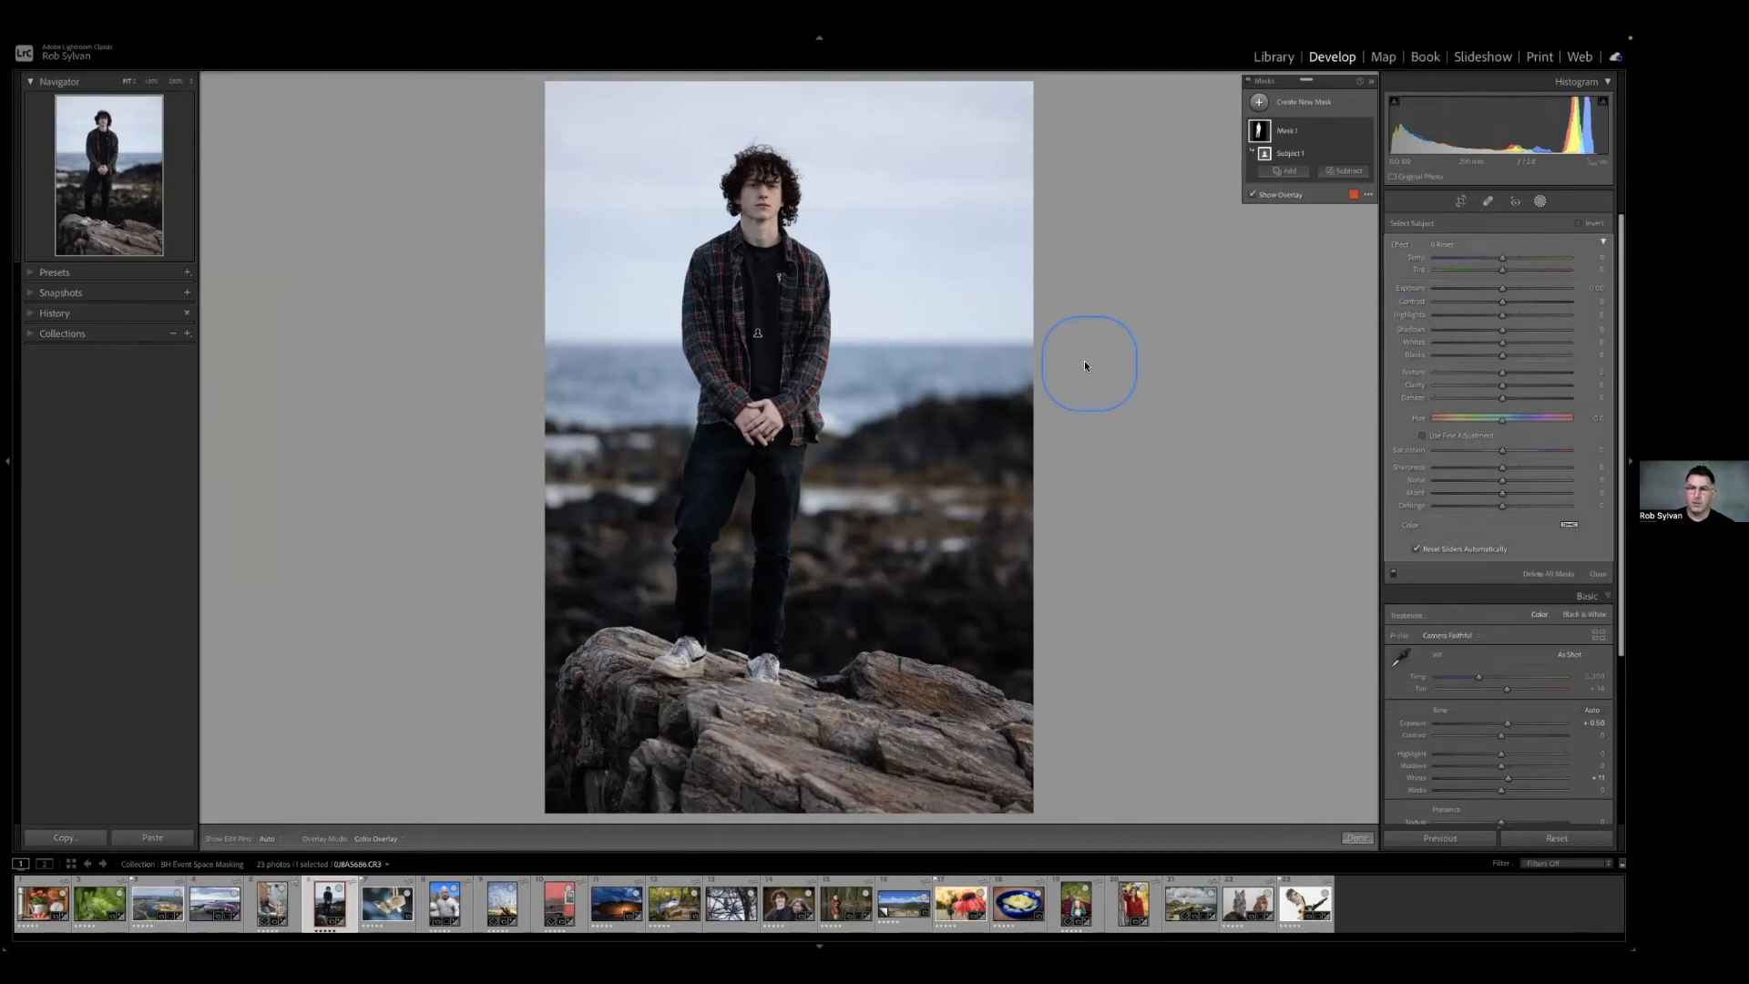
Examine the subject mask's edges closely around the curly hair, shoulders, hands and jacket.
click(779, 192)
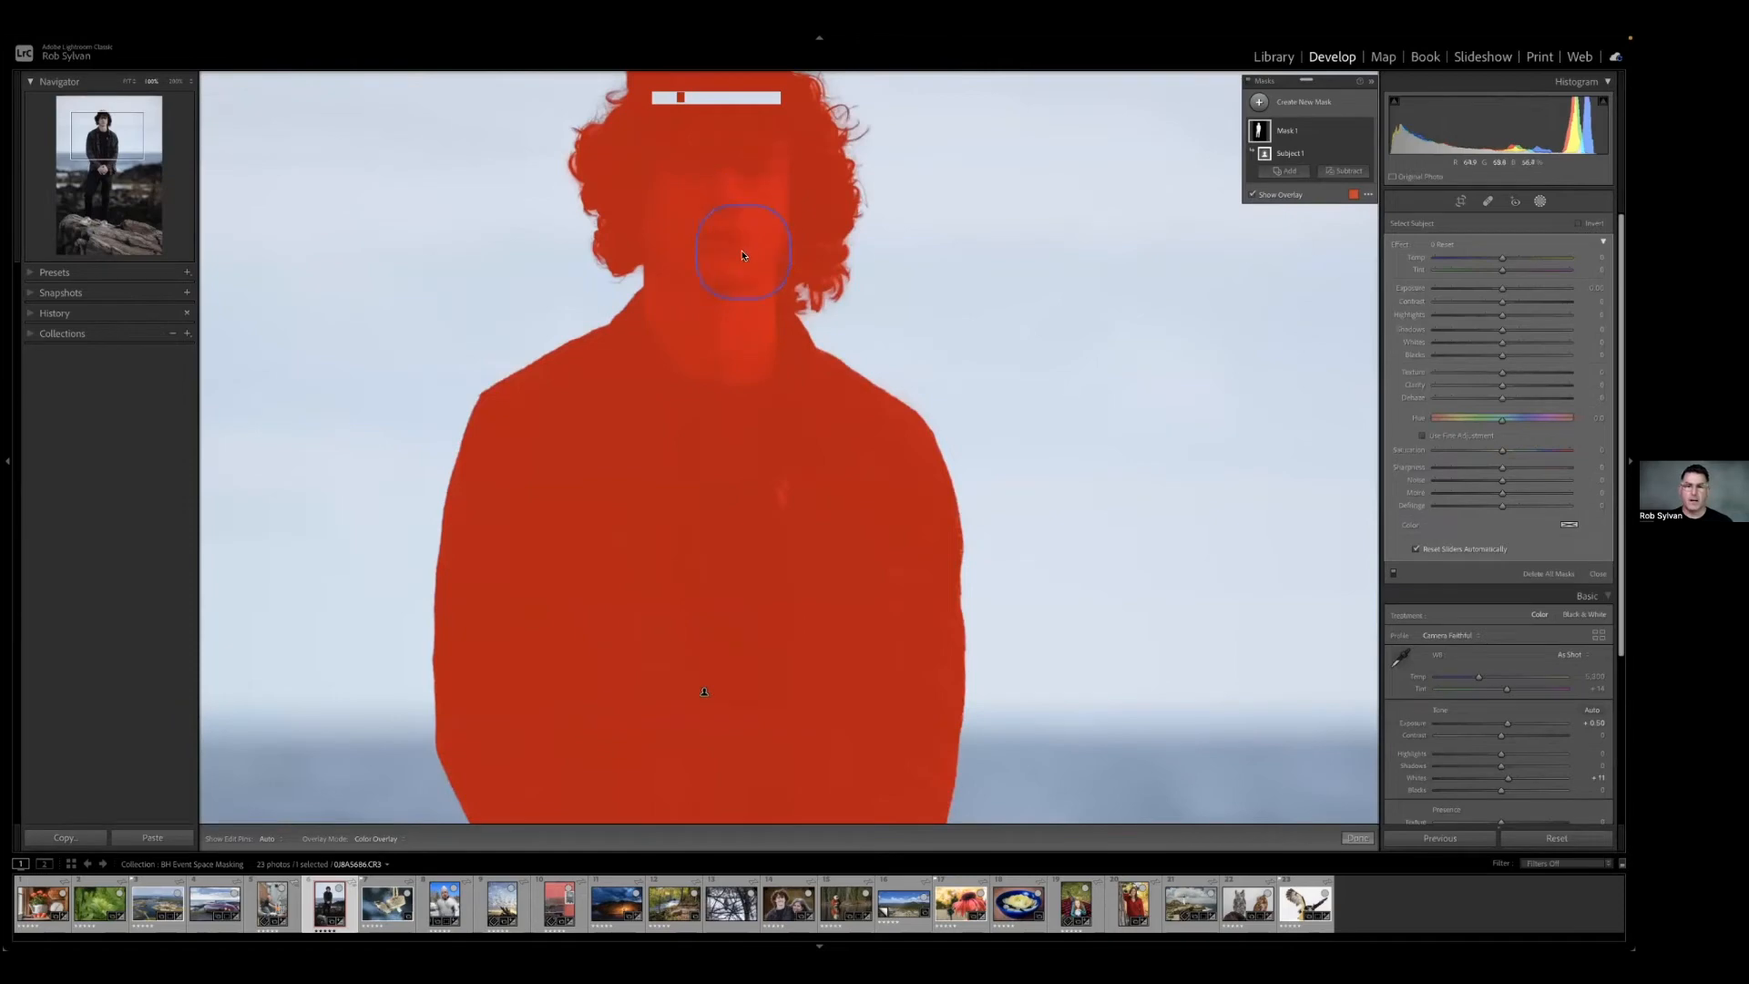
drag(715, 274, 716, 396)
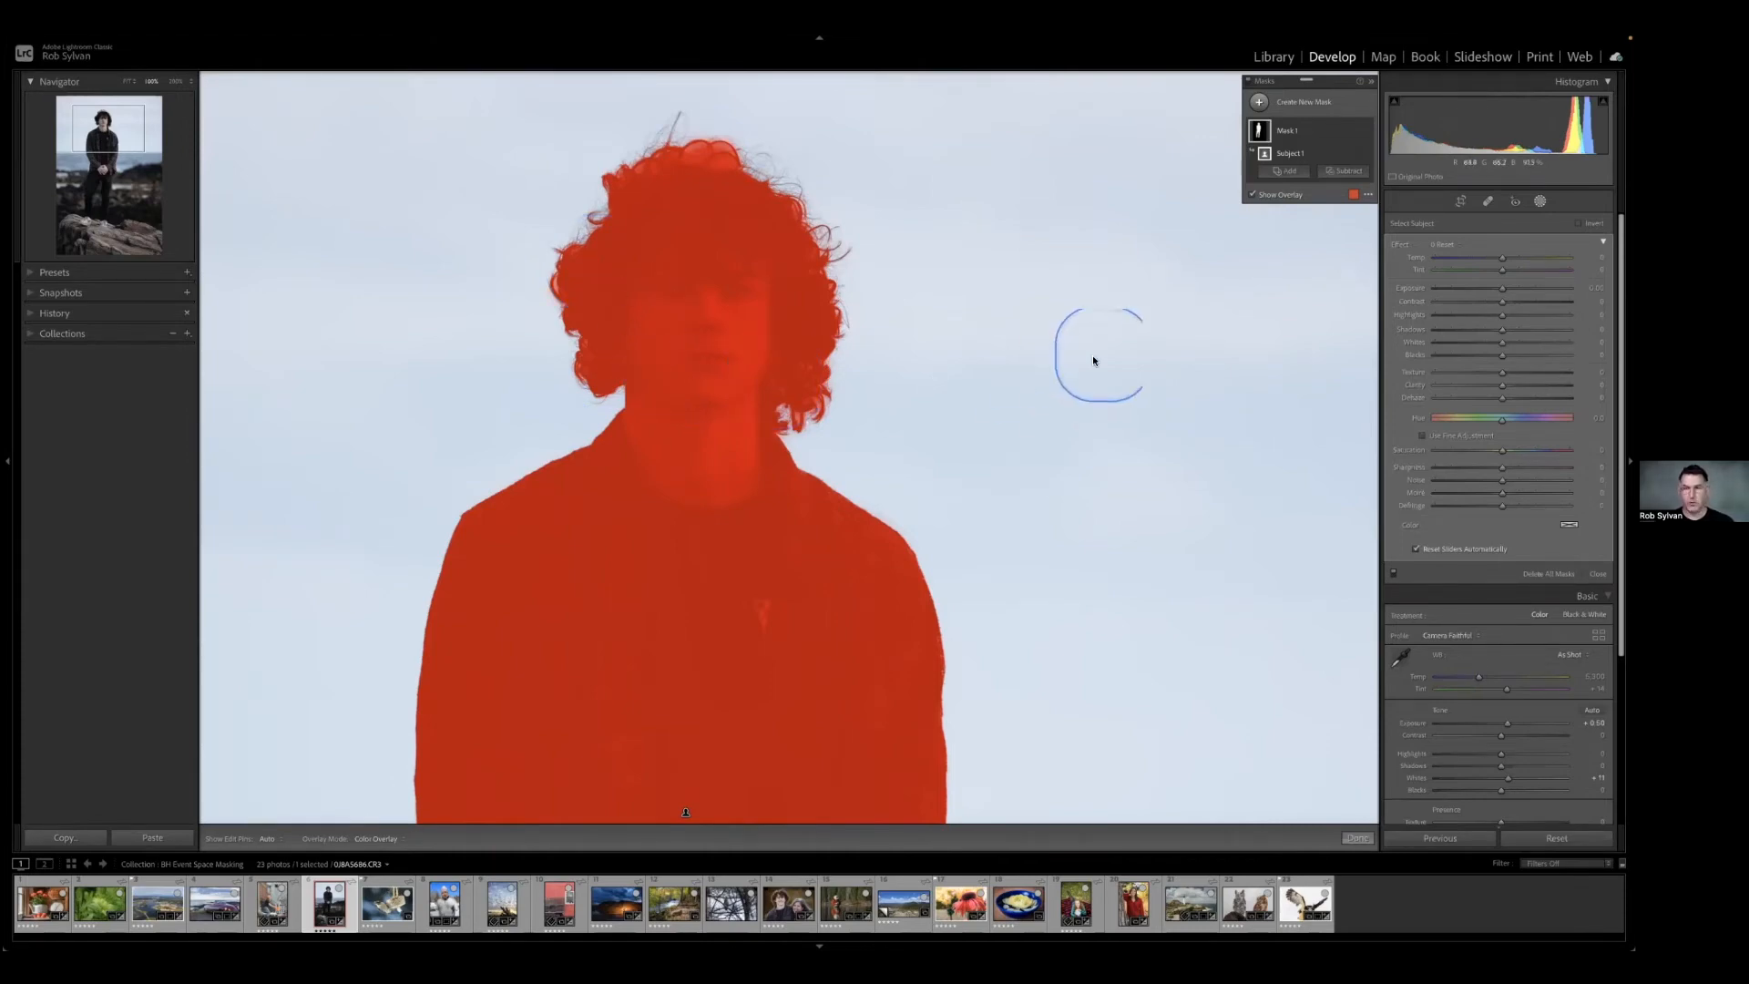
key(z)
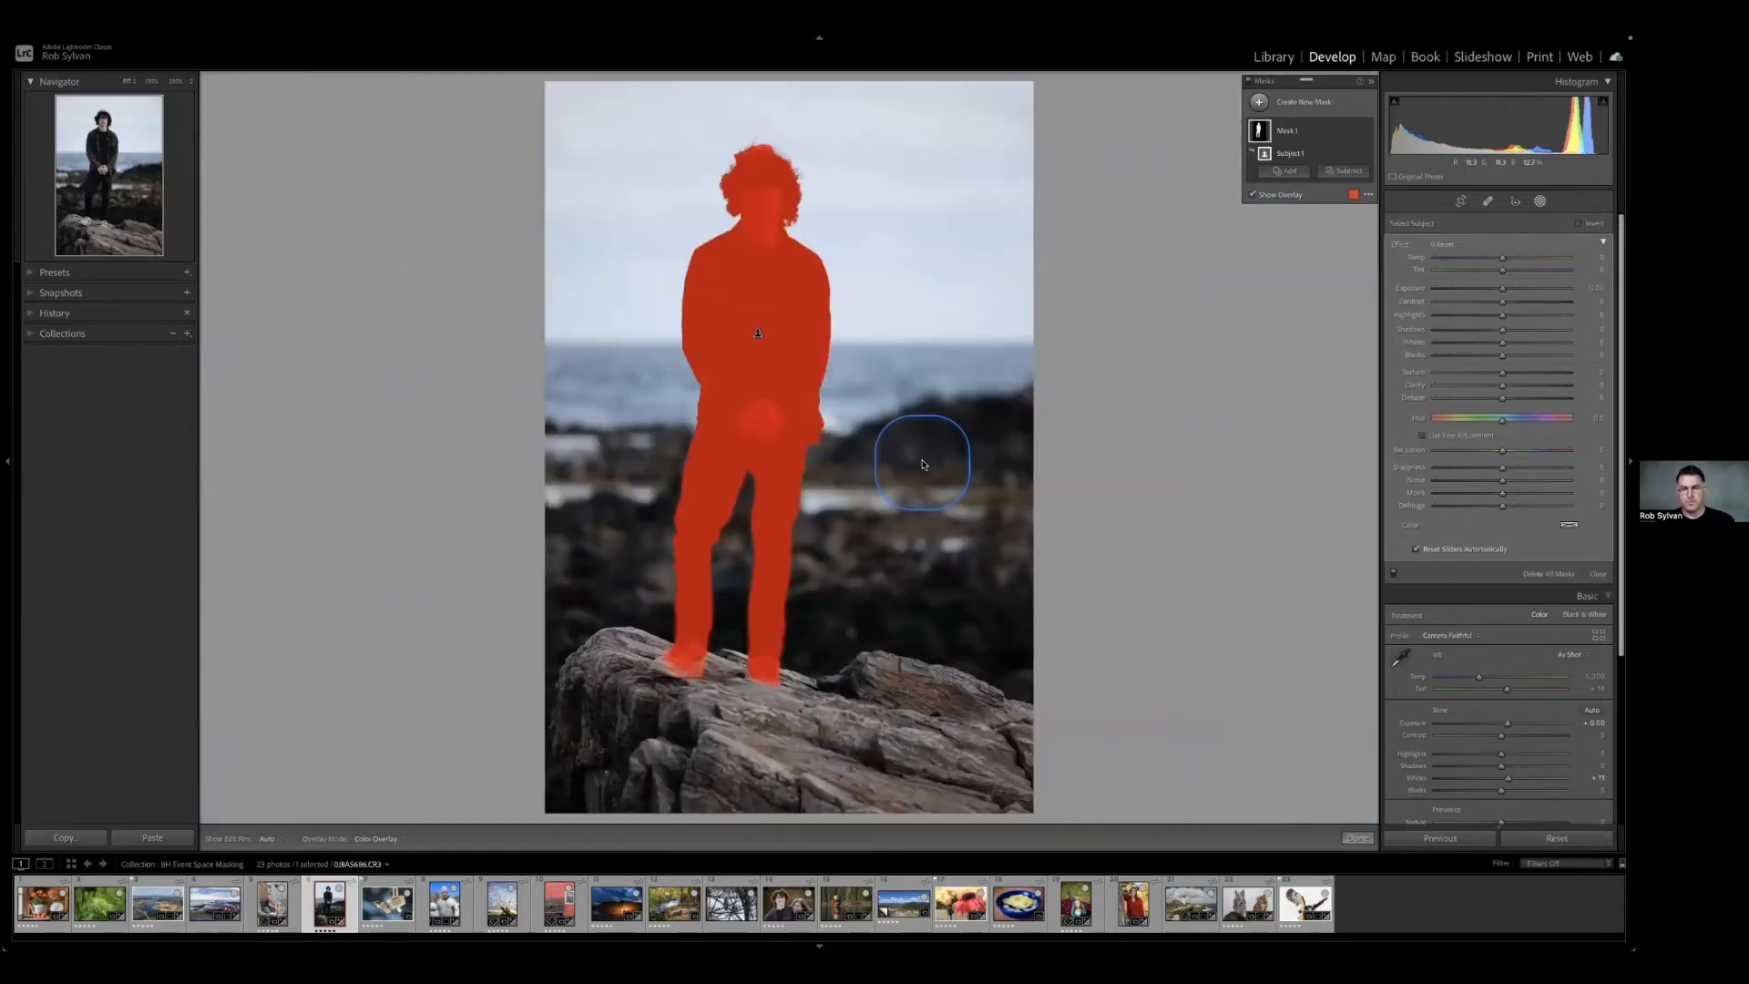
click(854, 420)
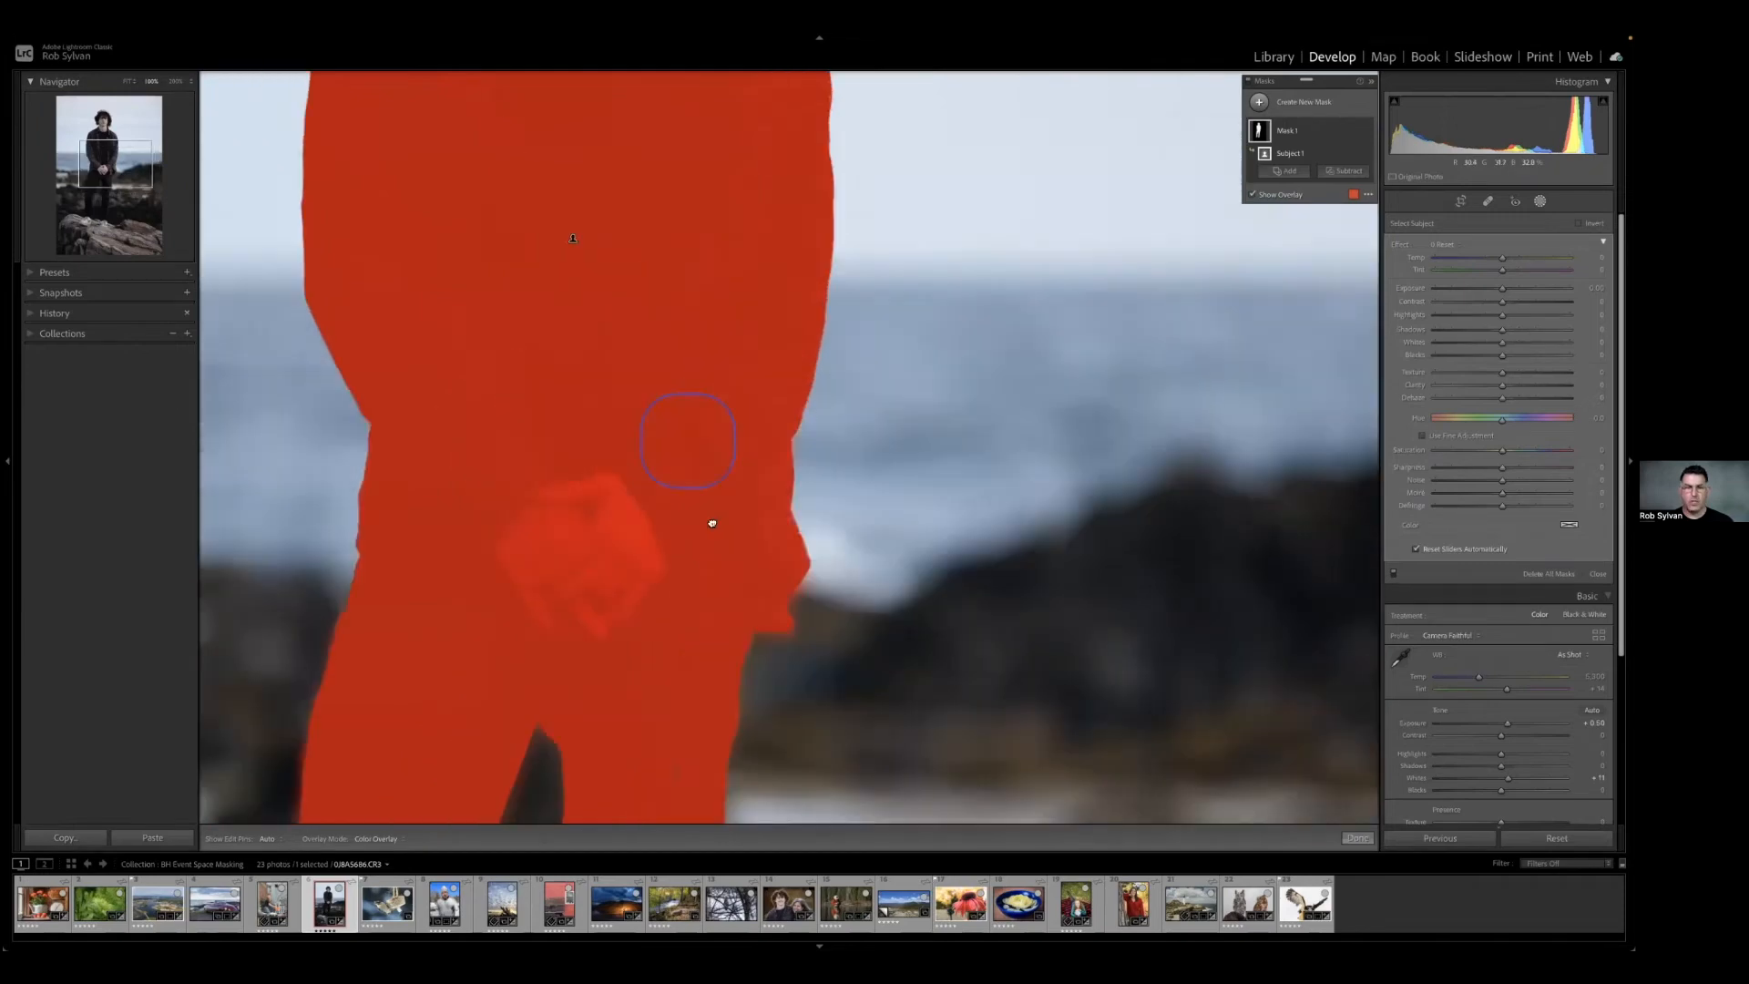
Raise the shadows and exposure of the subject mask slightly to brighten the person.
drag(712, 523, 739, 750)
drag(700, 319, 734, 500)
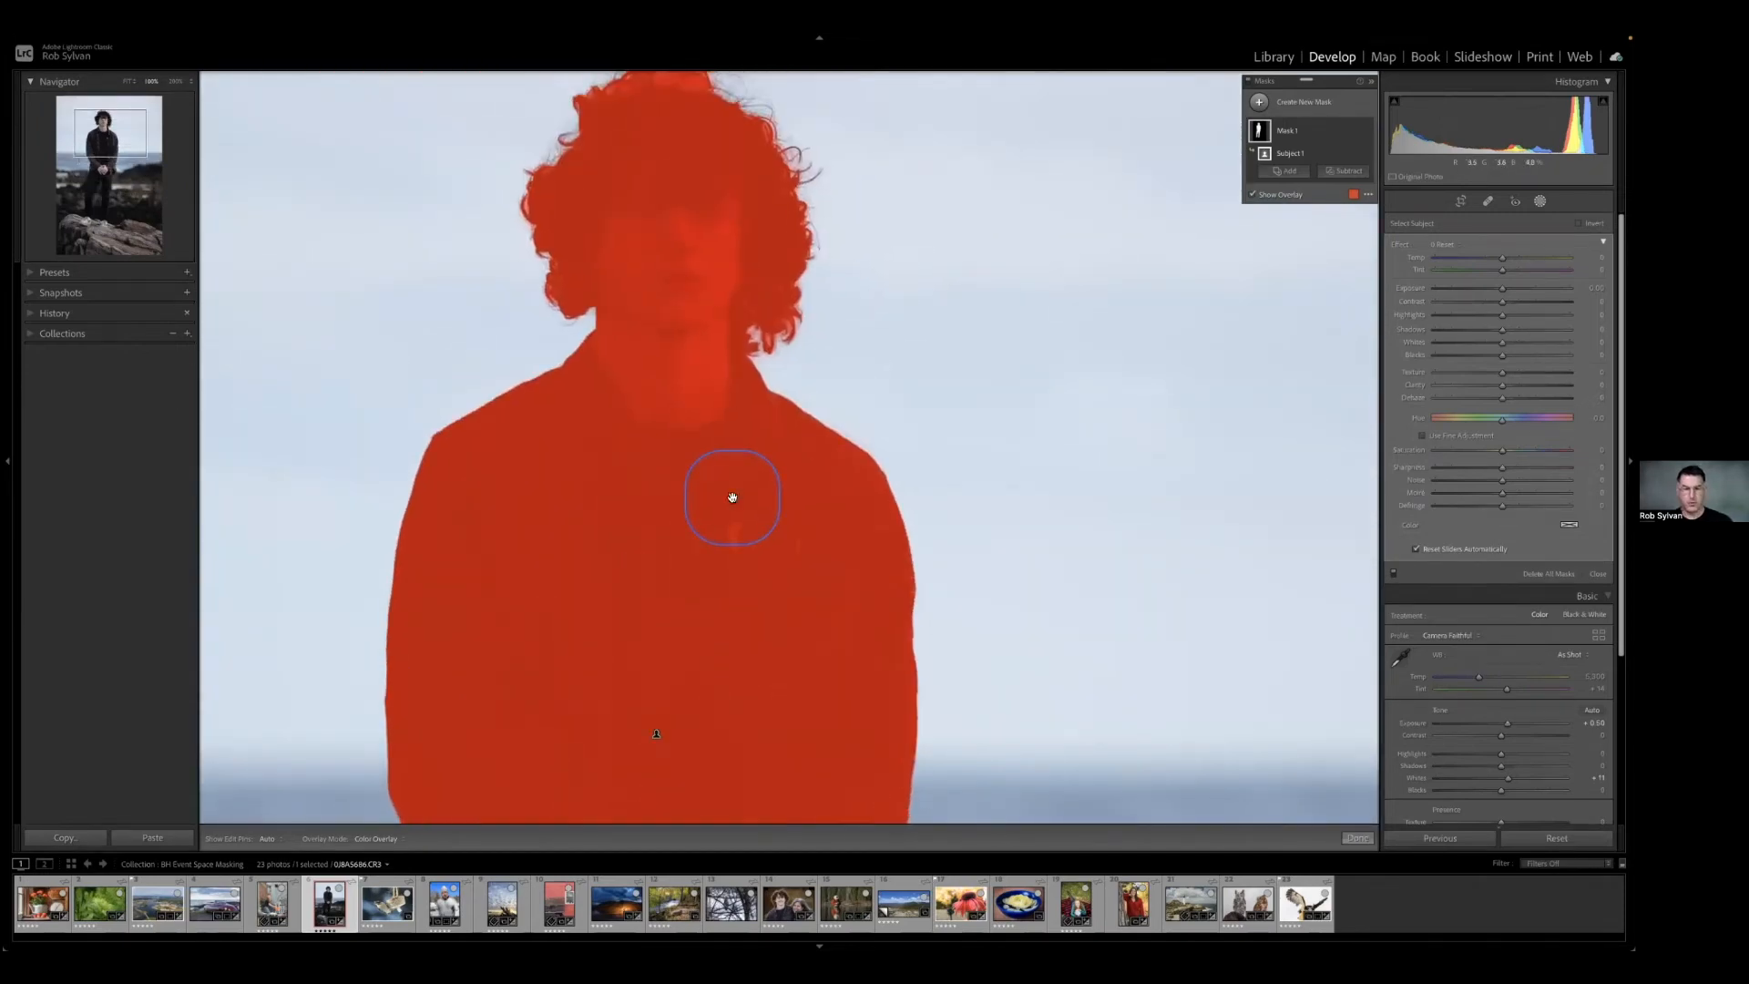
click(732, 499)
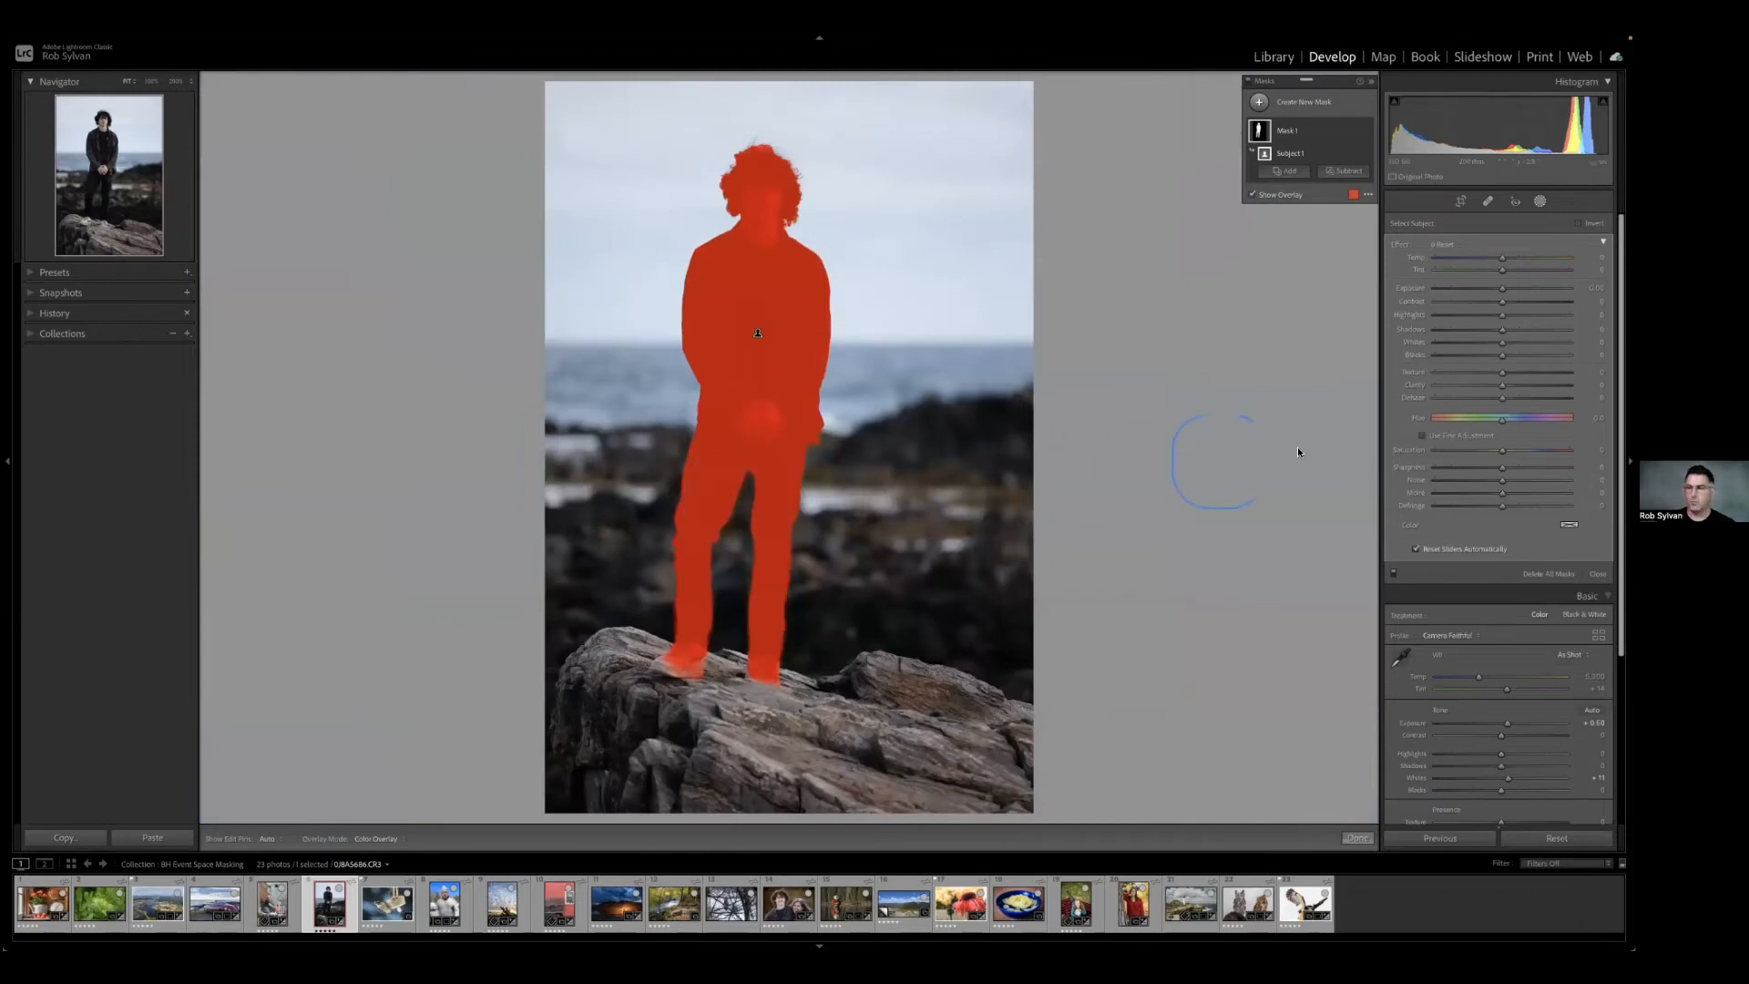
click(1503, 333)
drag(1503, 333, 1506, 334)
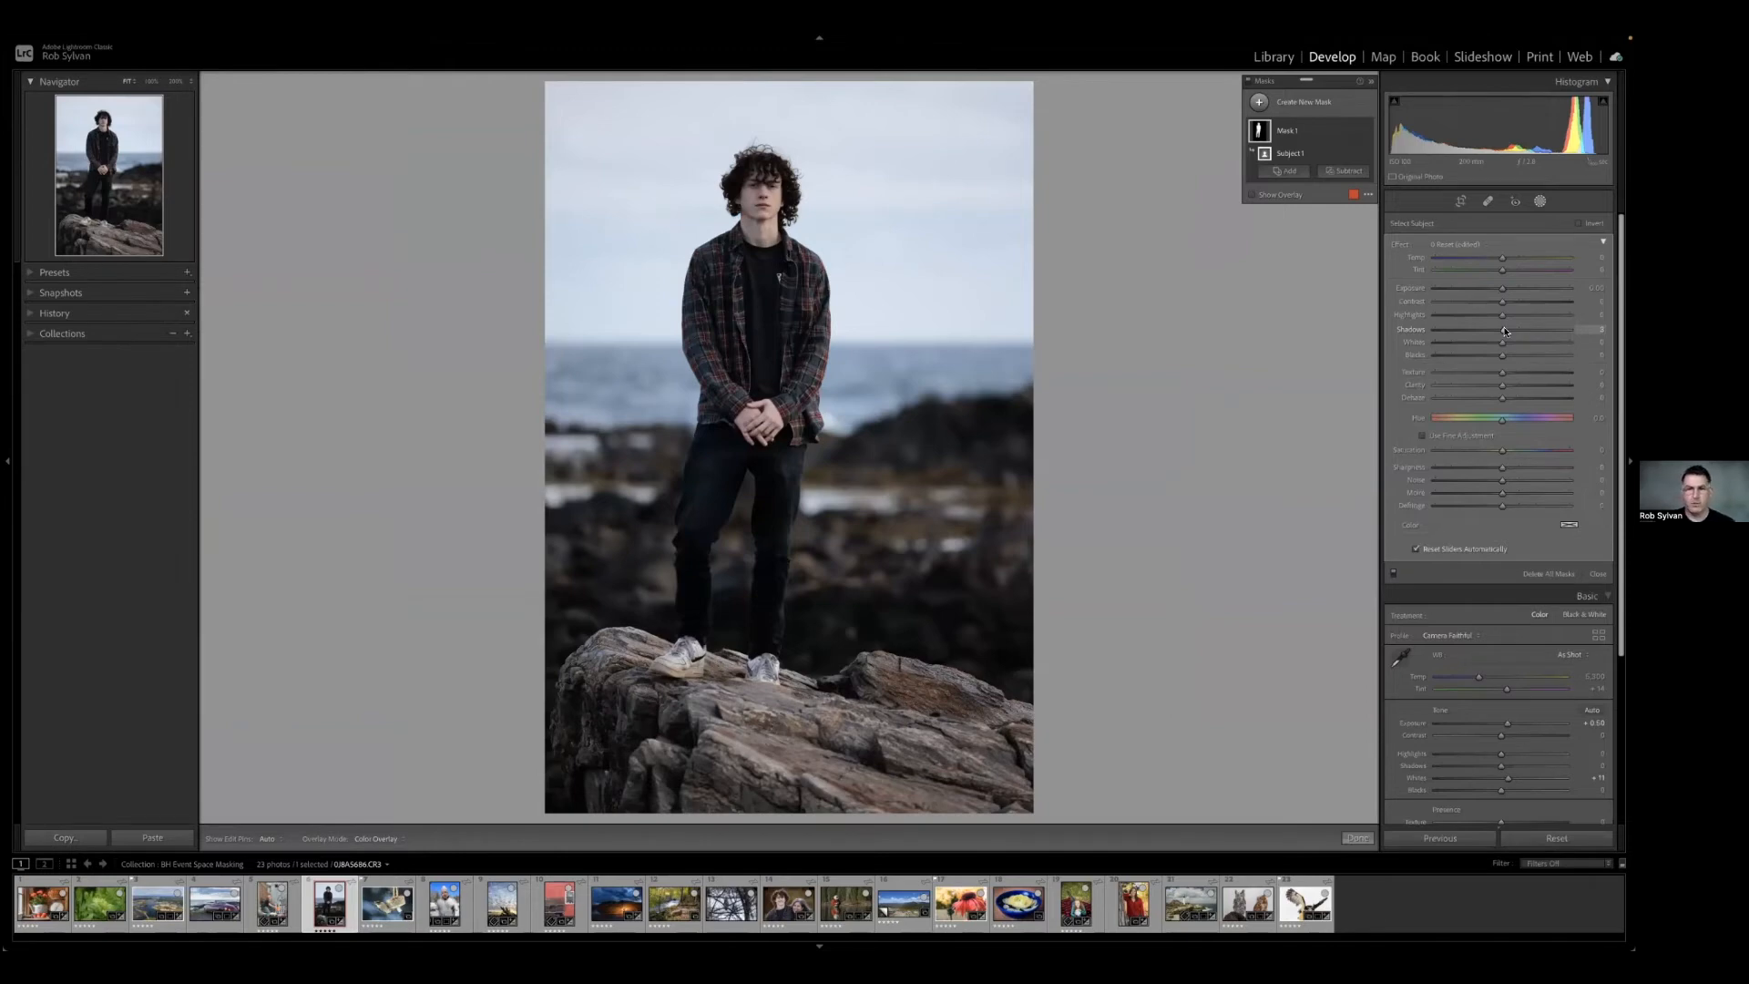
click(1505, 331)
drag(1509, 332, 1511, 332)
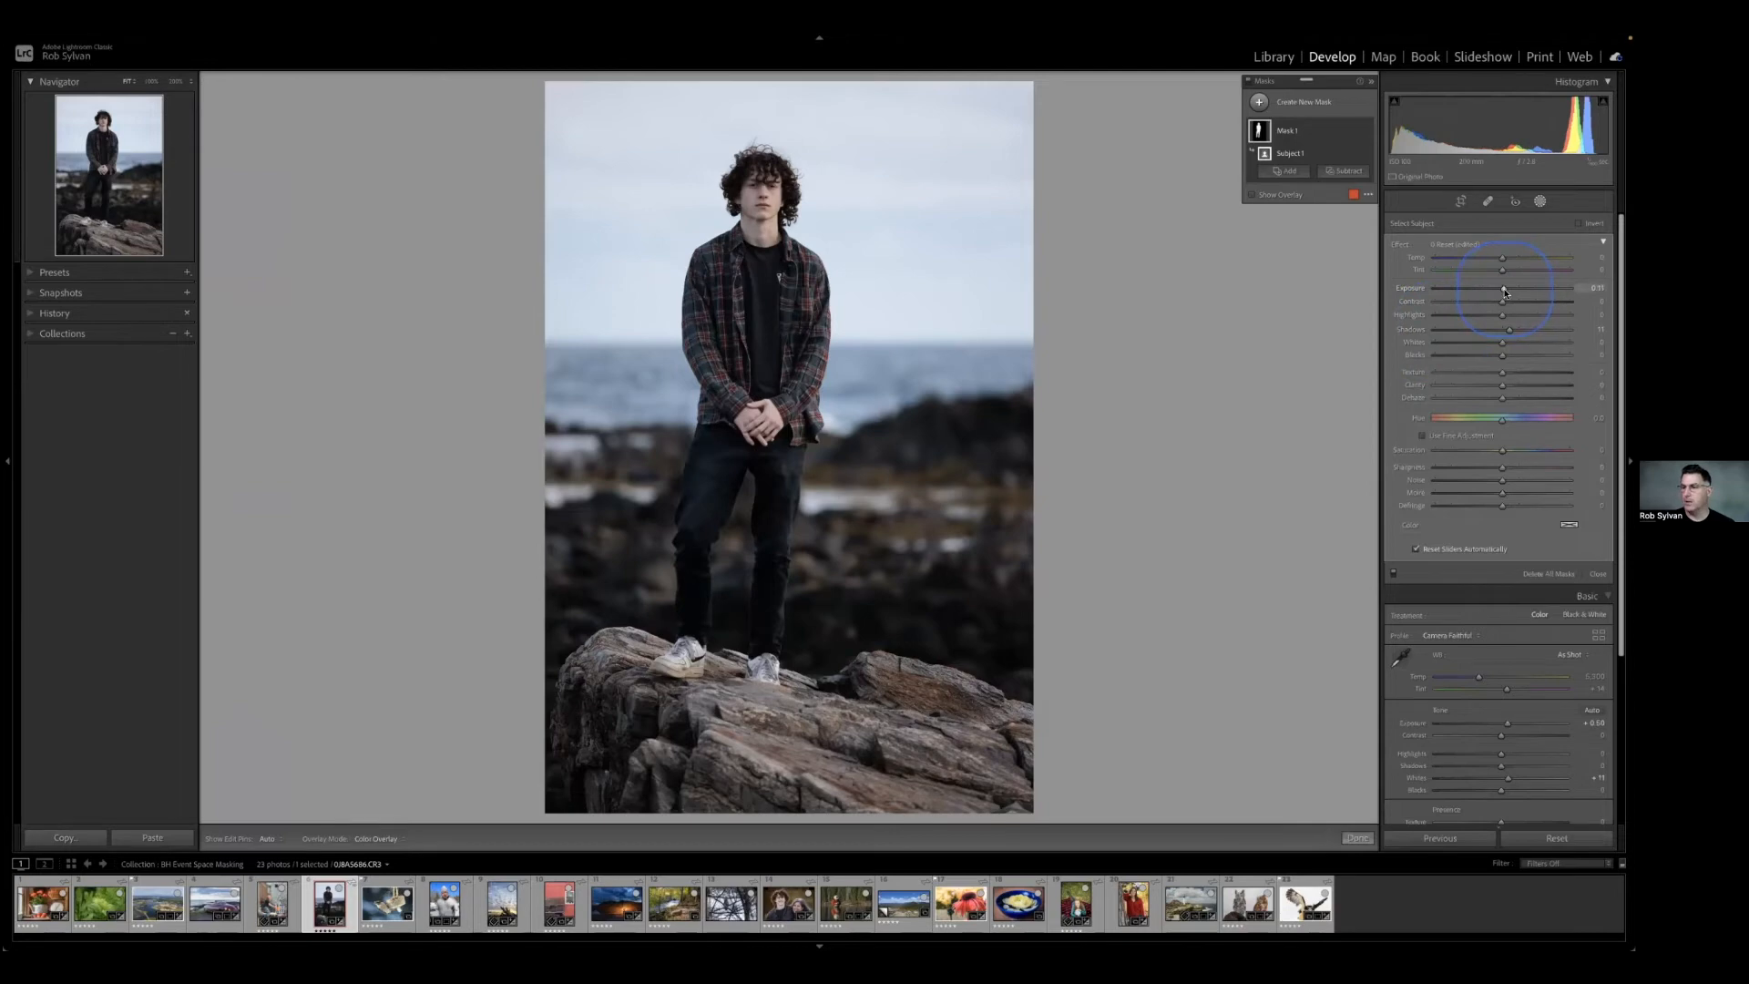
drag(1505, 291, 1506, 292)
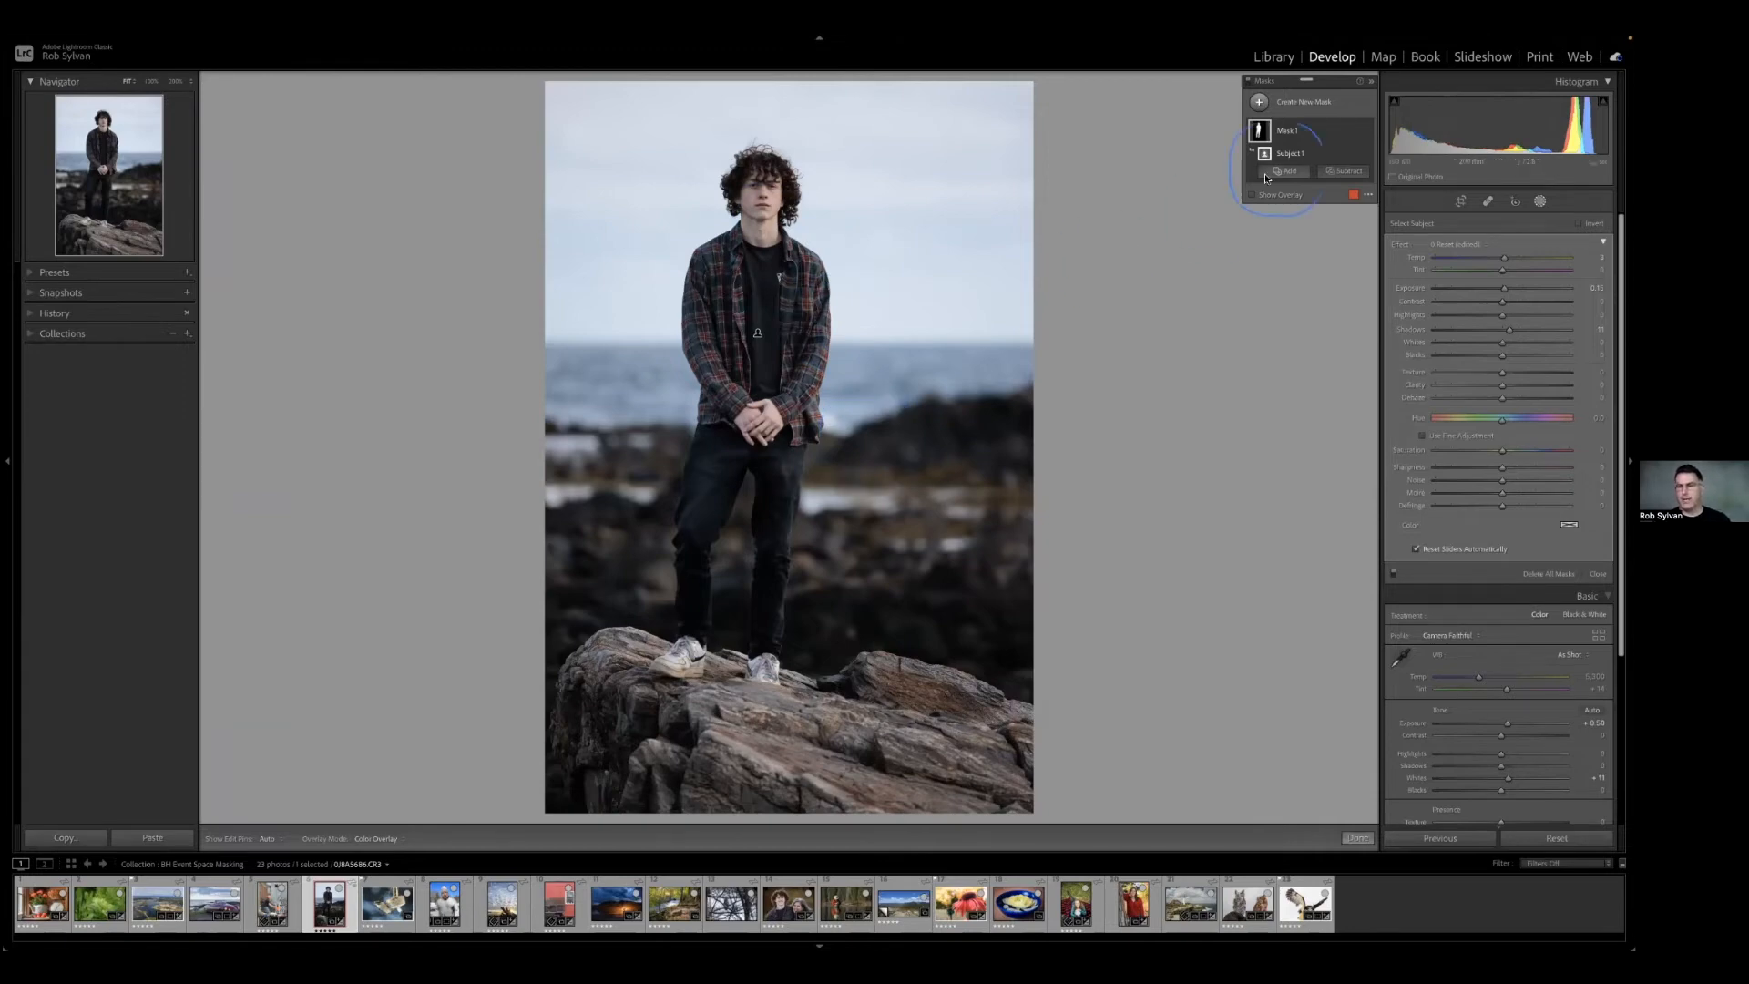
Rename the person's mask Subject and raise its texture slightly.
double_click(1285, 132)
text(Subject)
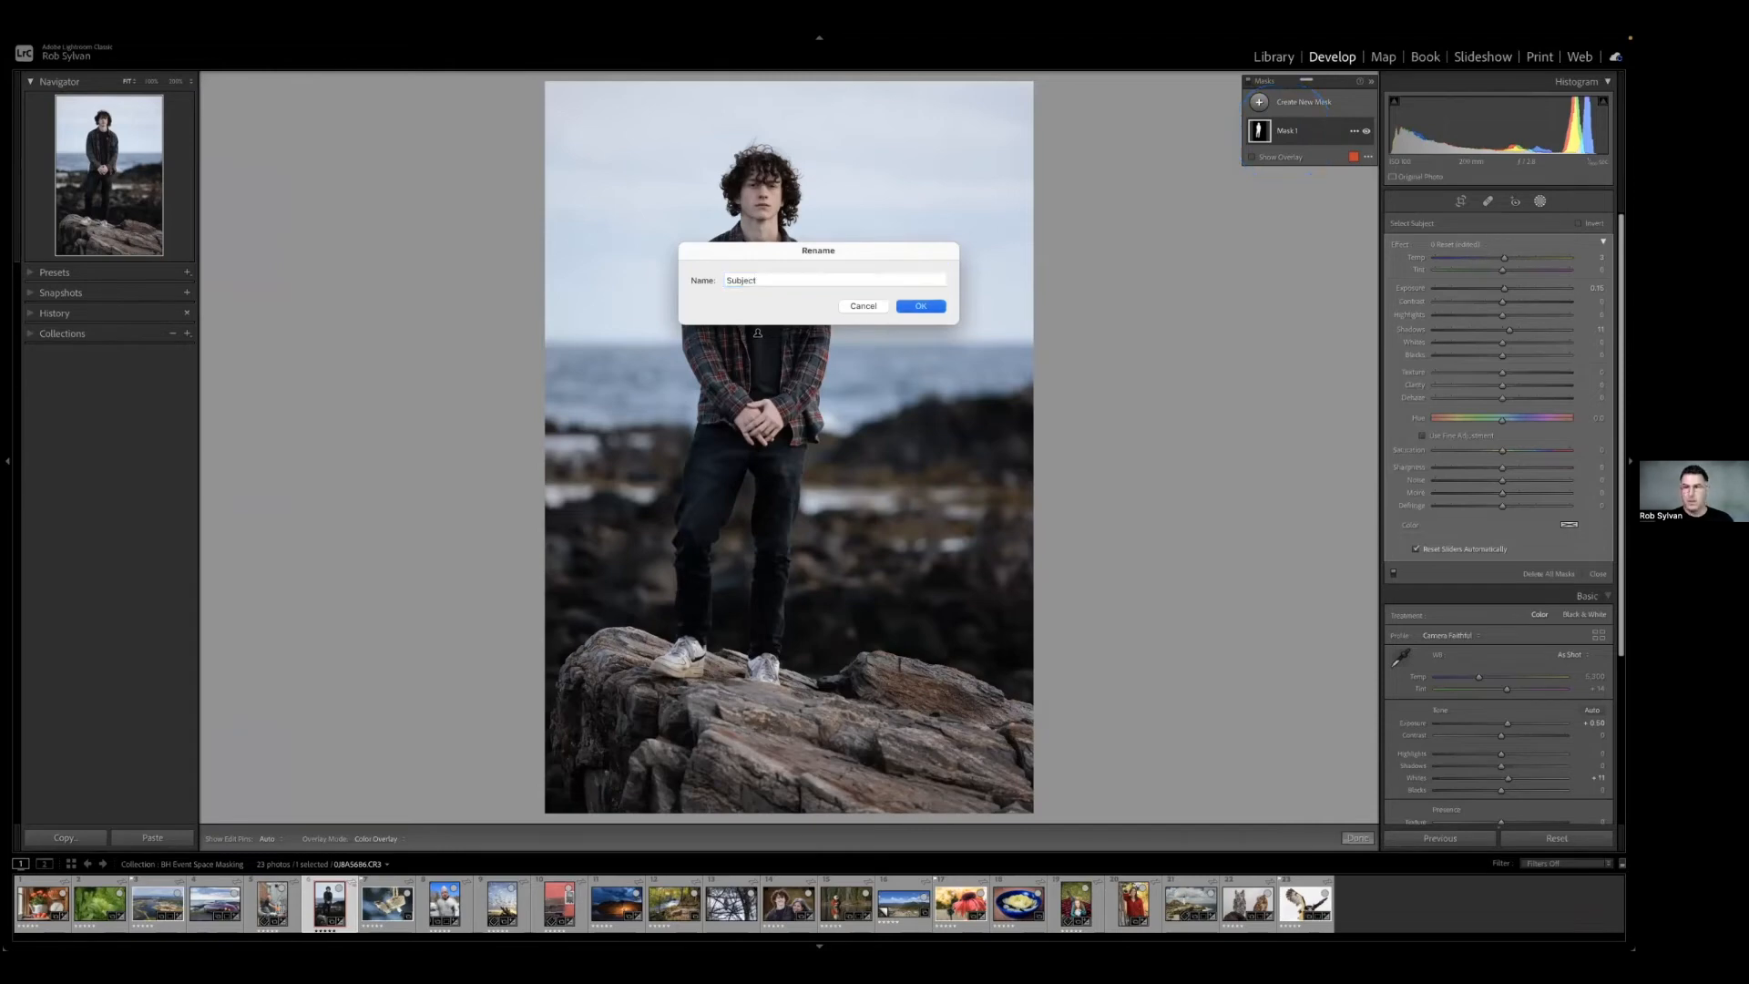
key(Return)
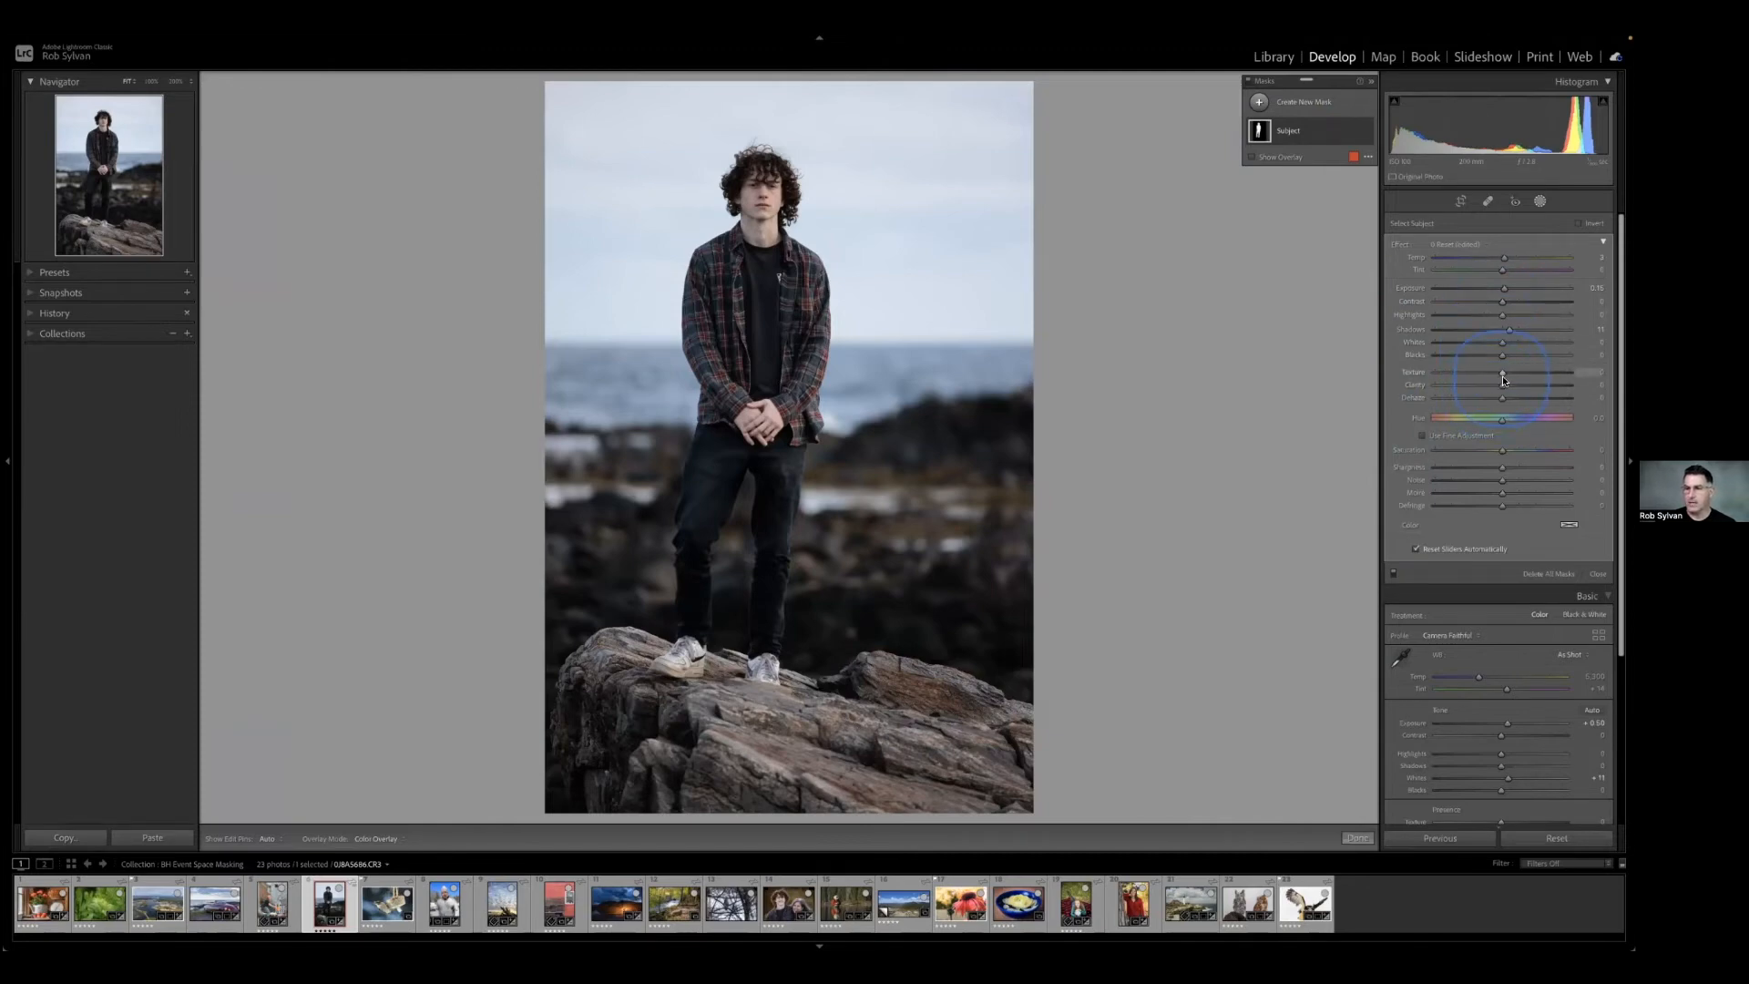
drag(1505, 372, 1510, 372)
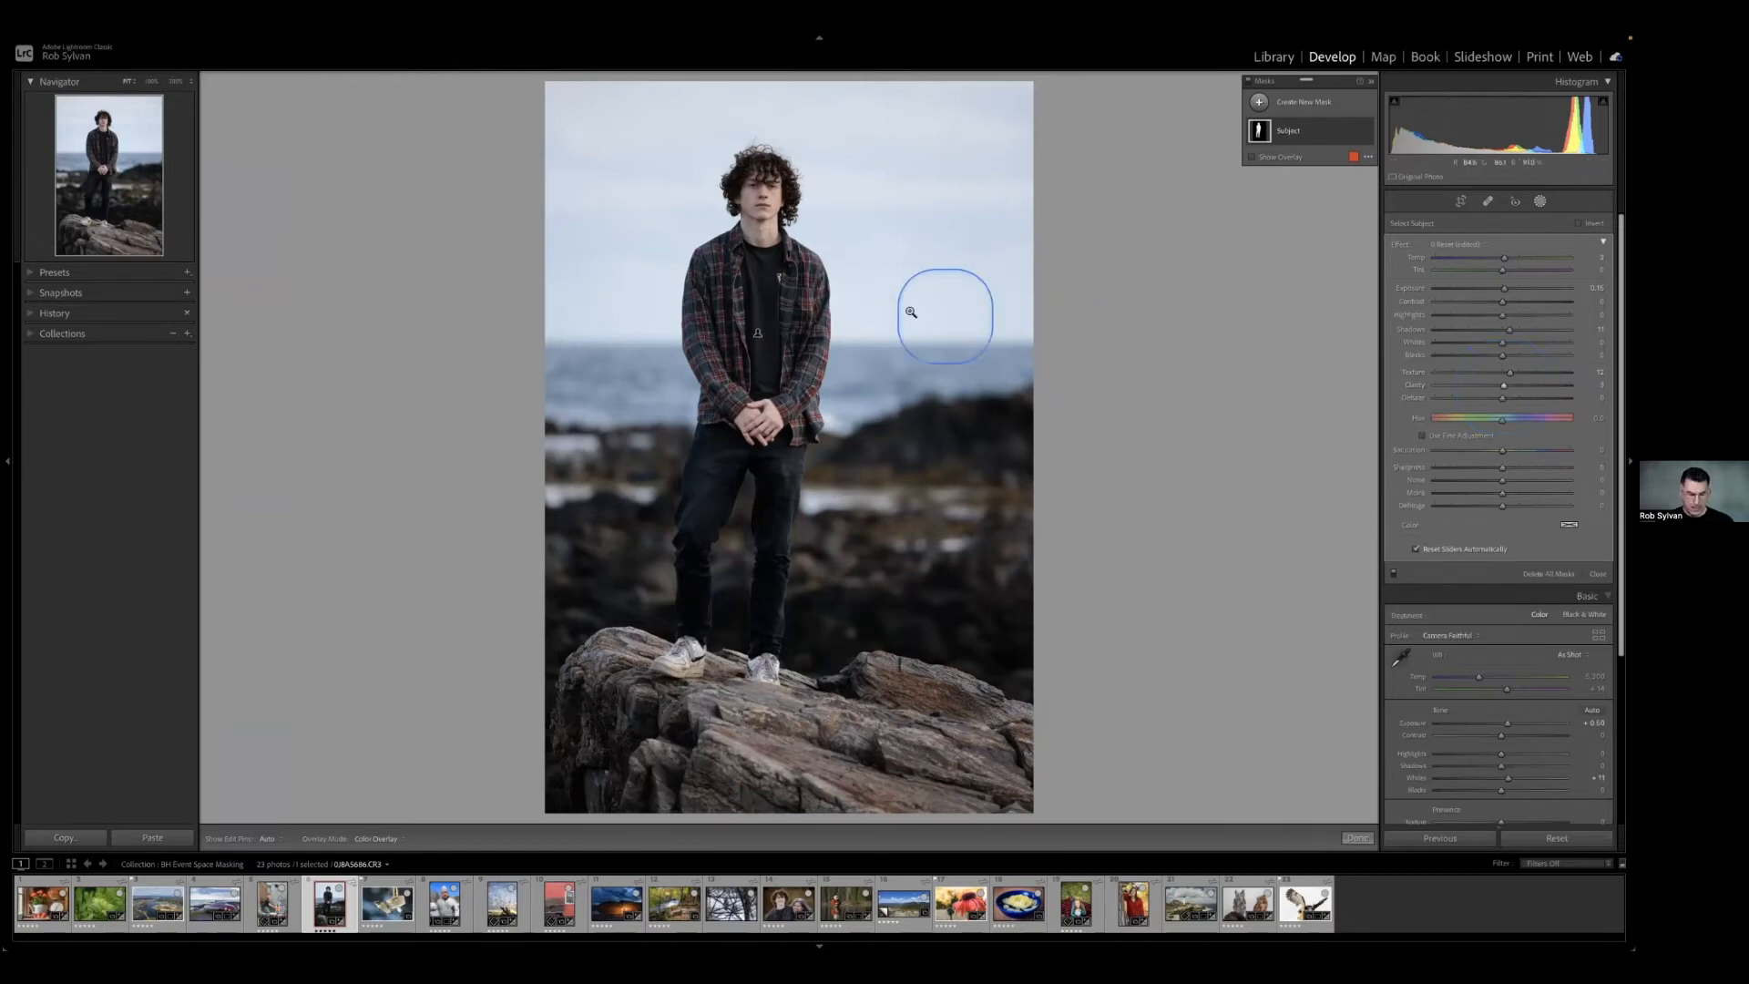
Compare the person's face and jacket close up with the masking adjustments switched off and on.
click(766, 278)
drag(753, 277, 742, 624)
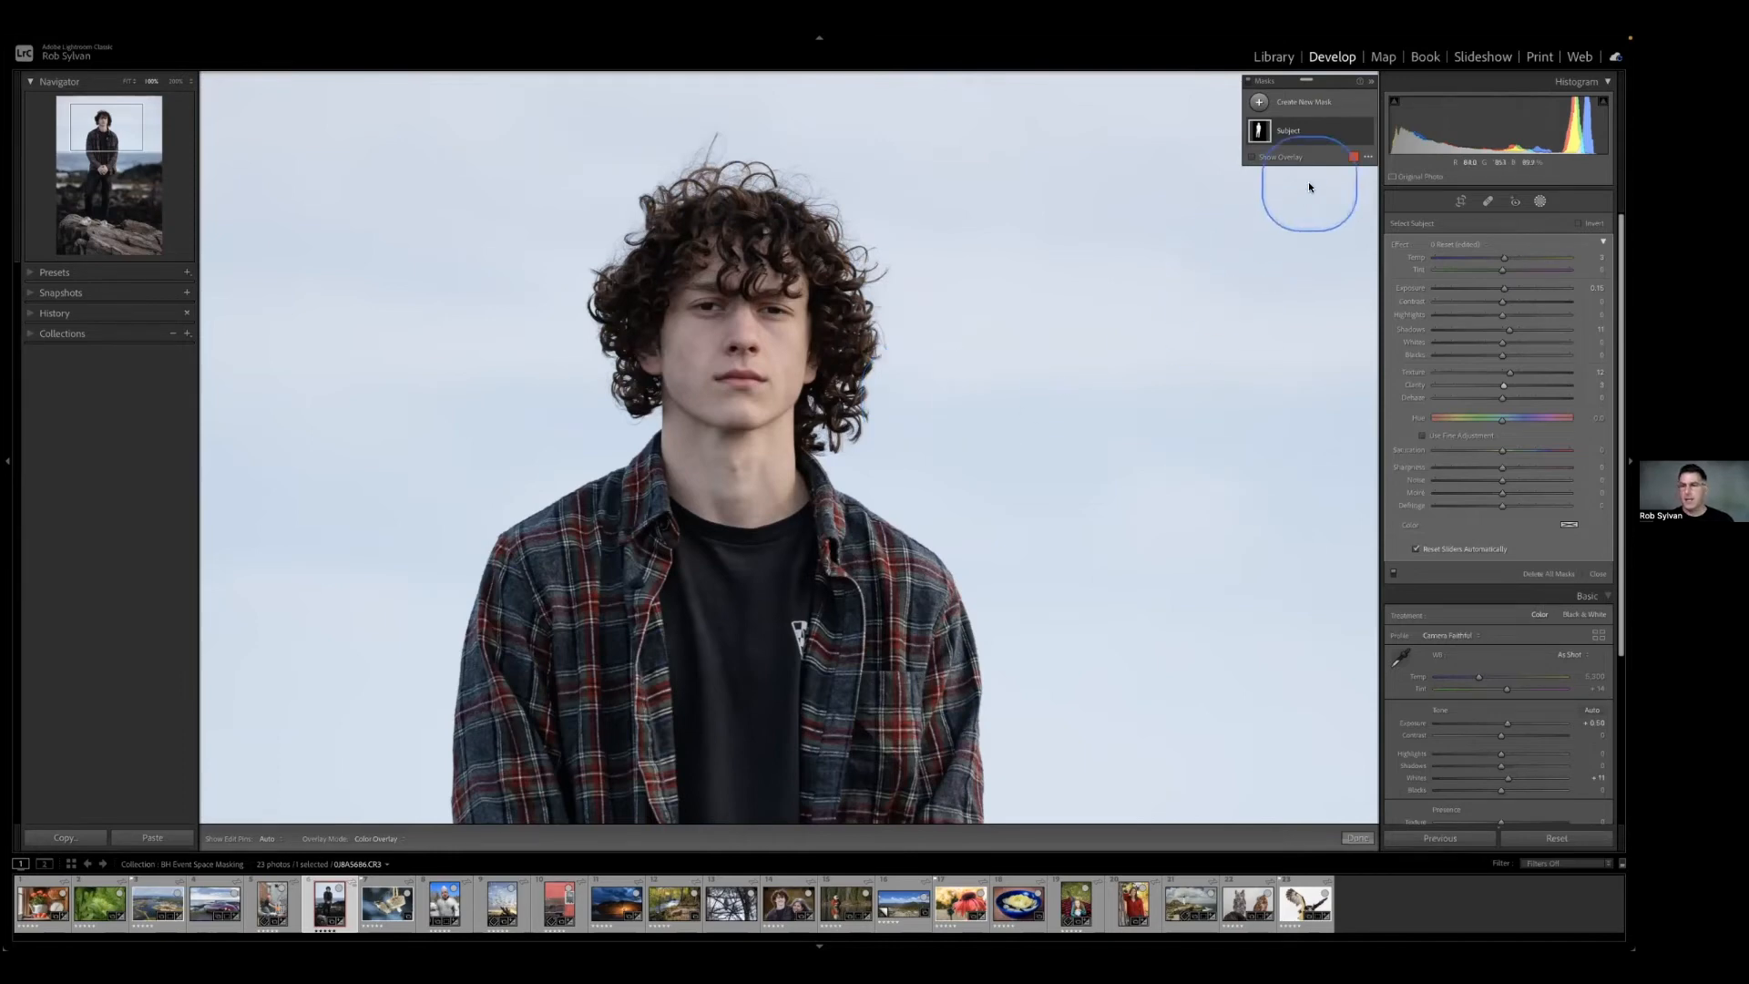
click(1250, 83)
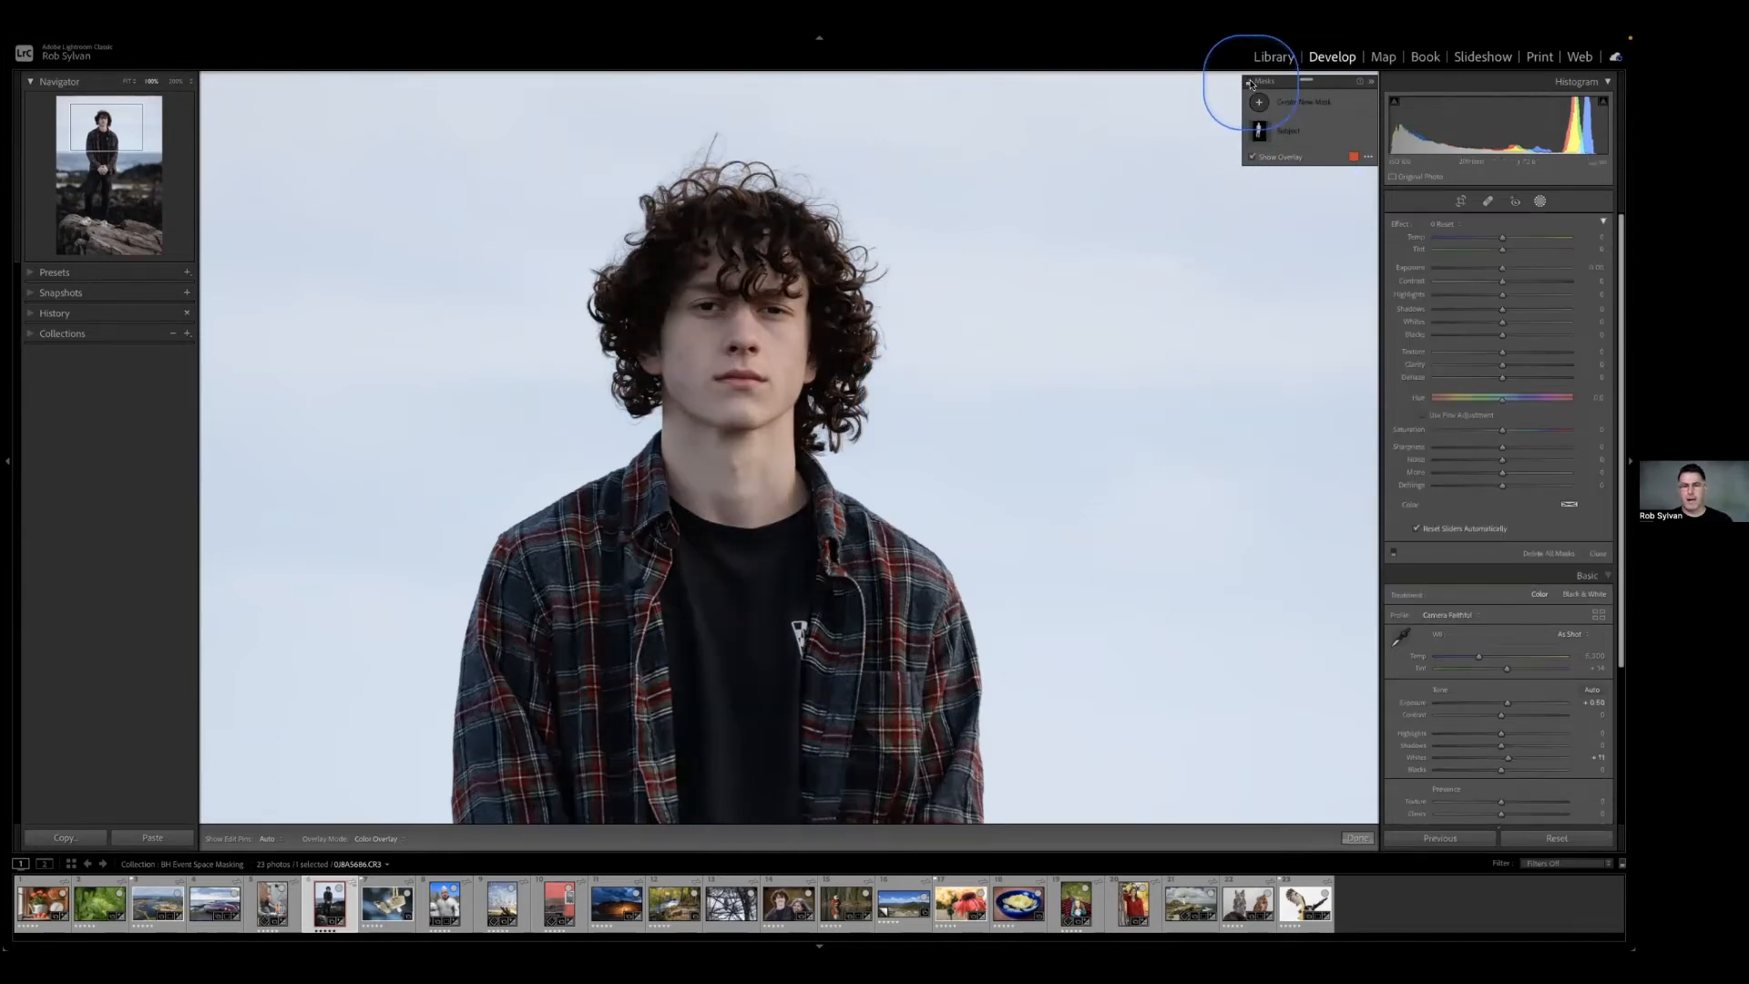
click(1250, 82)
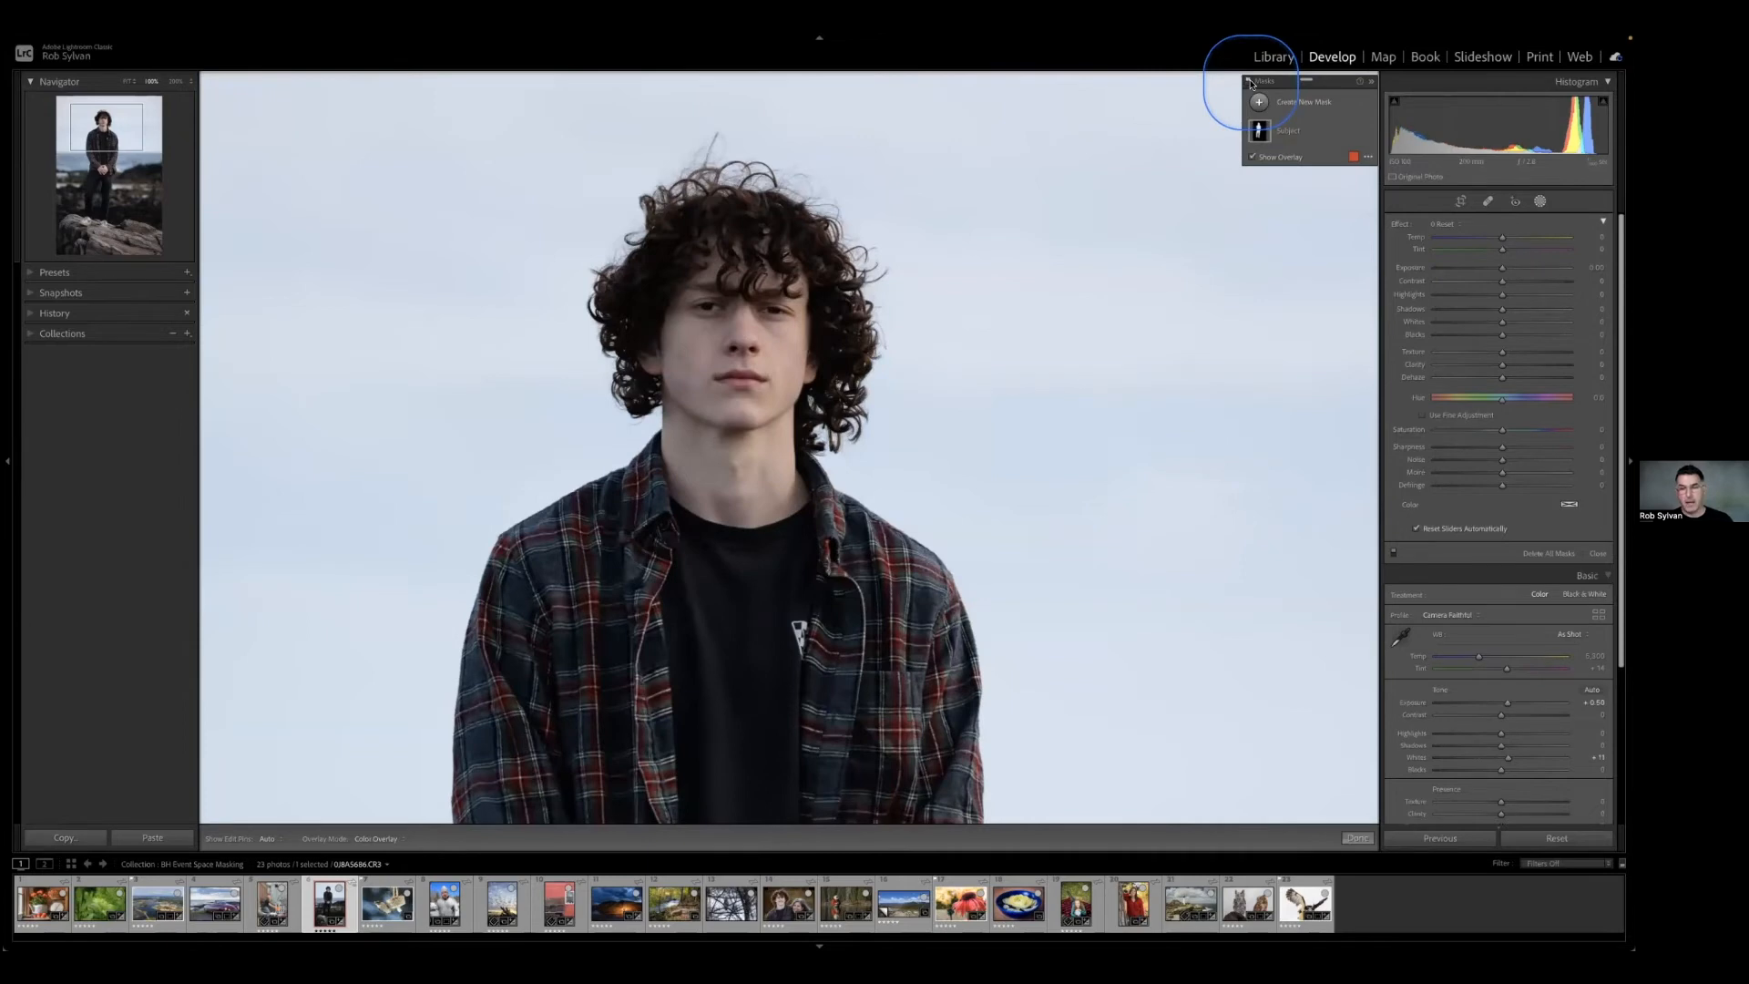
click(1249, 83)
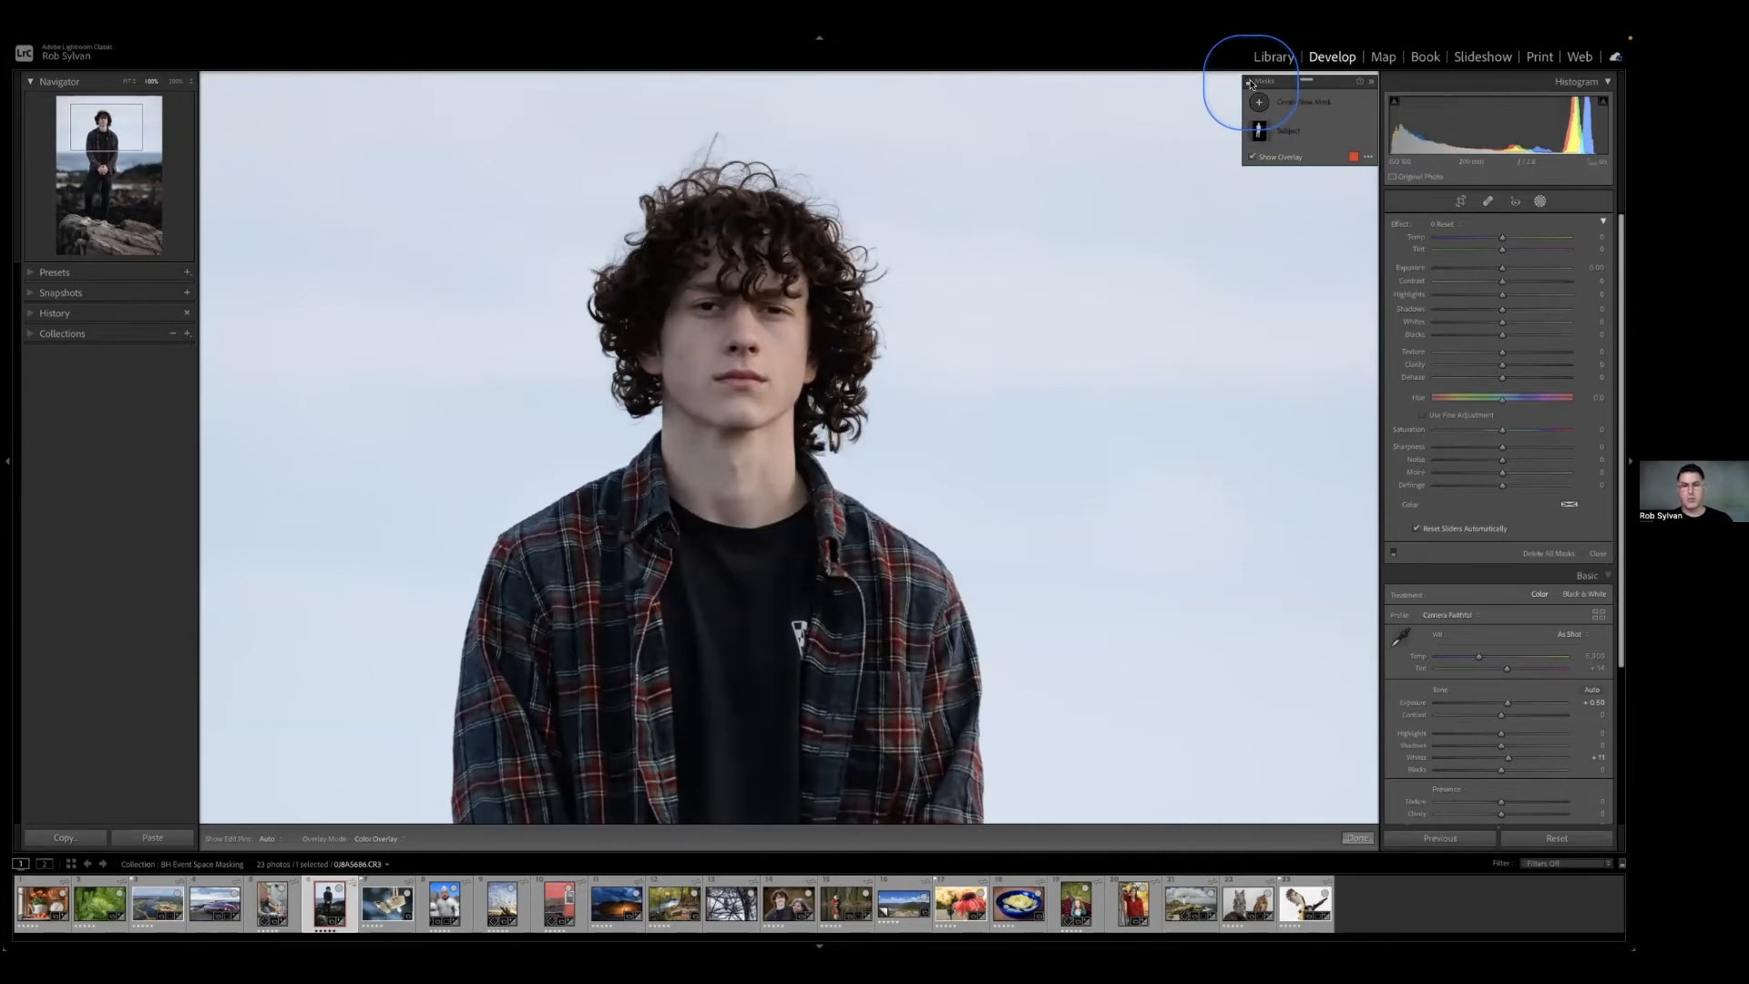
click(1250, 83)
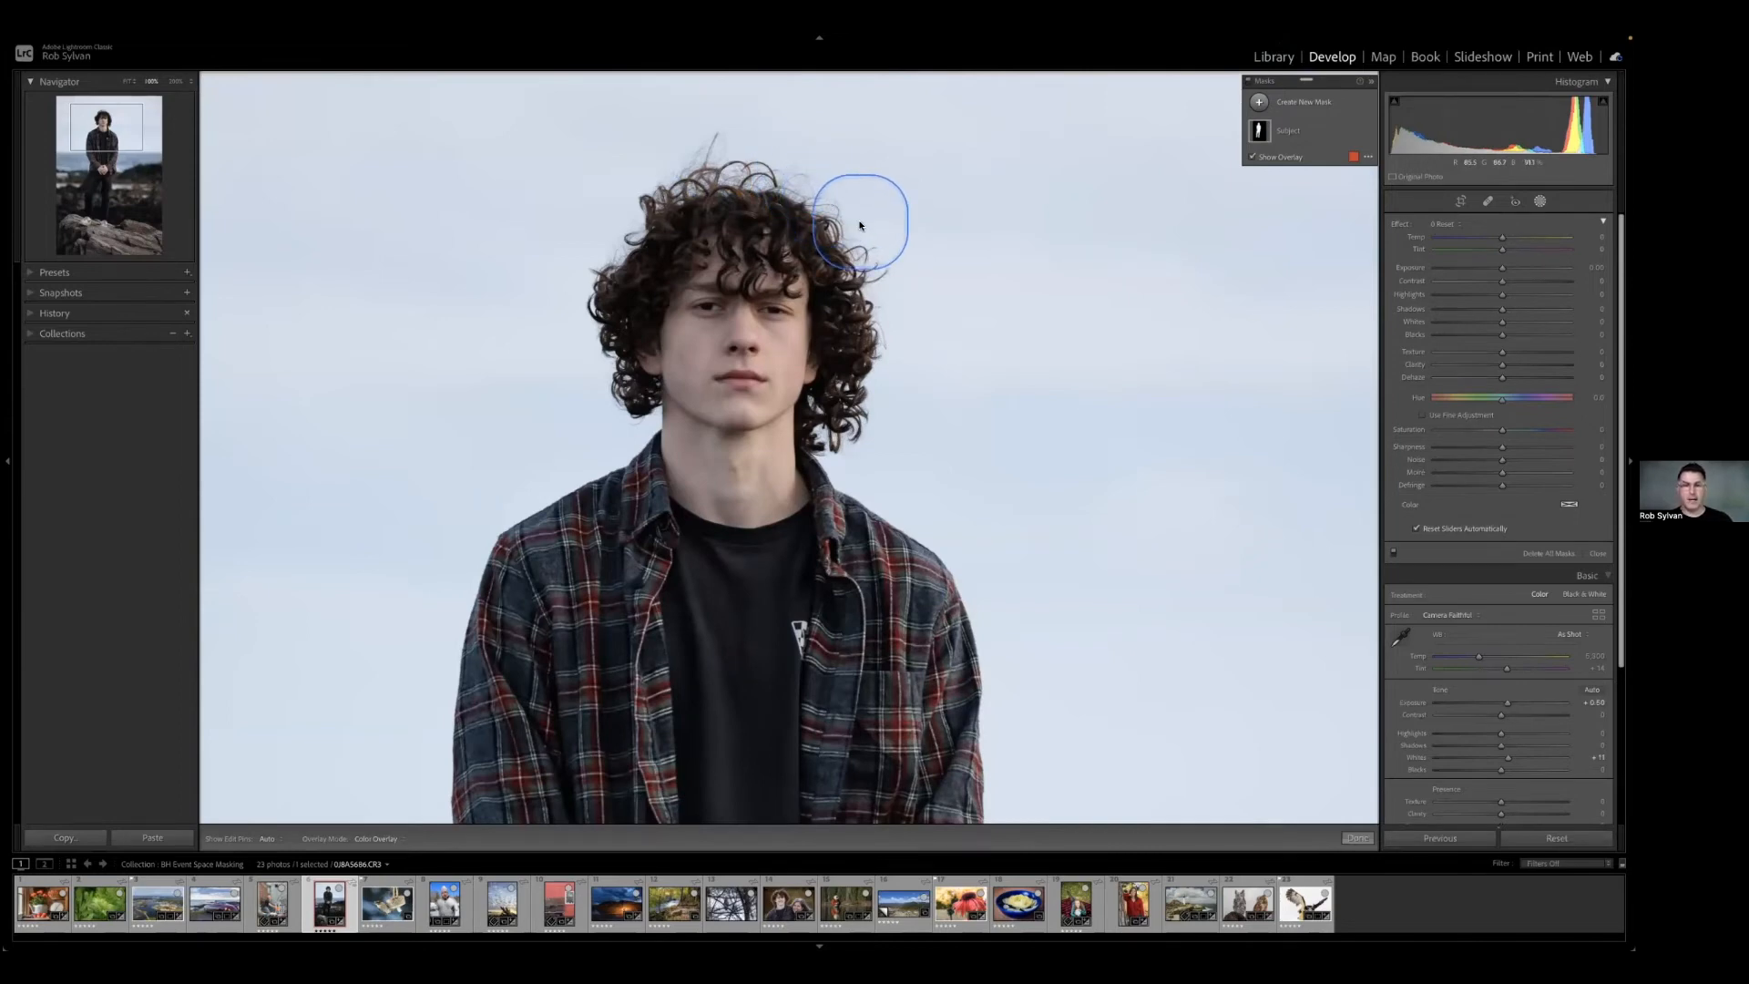
key(z)
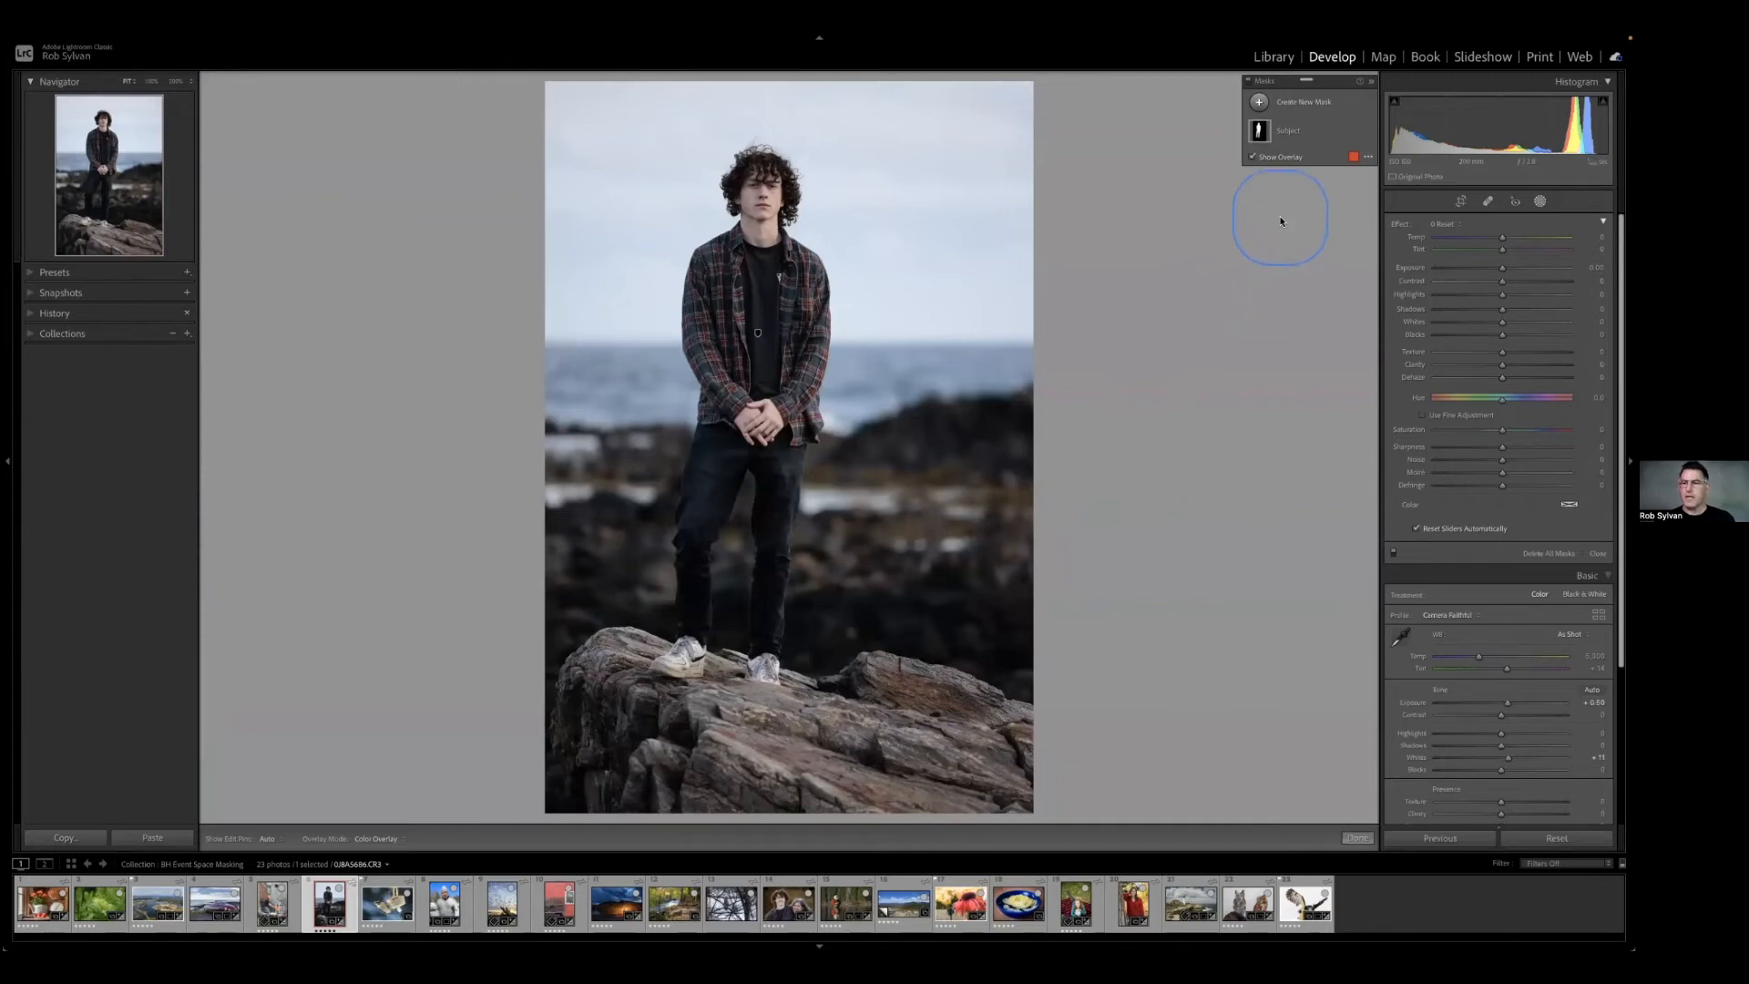
Create a new mask with Select Sky and change the mask overlay colour to green.
click(1292, 107)
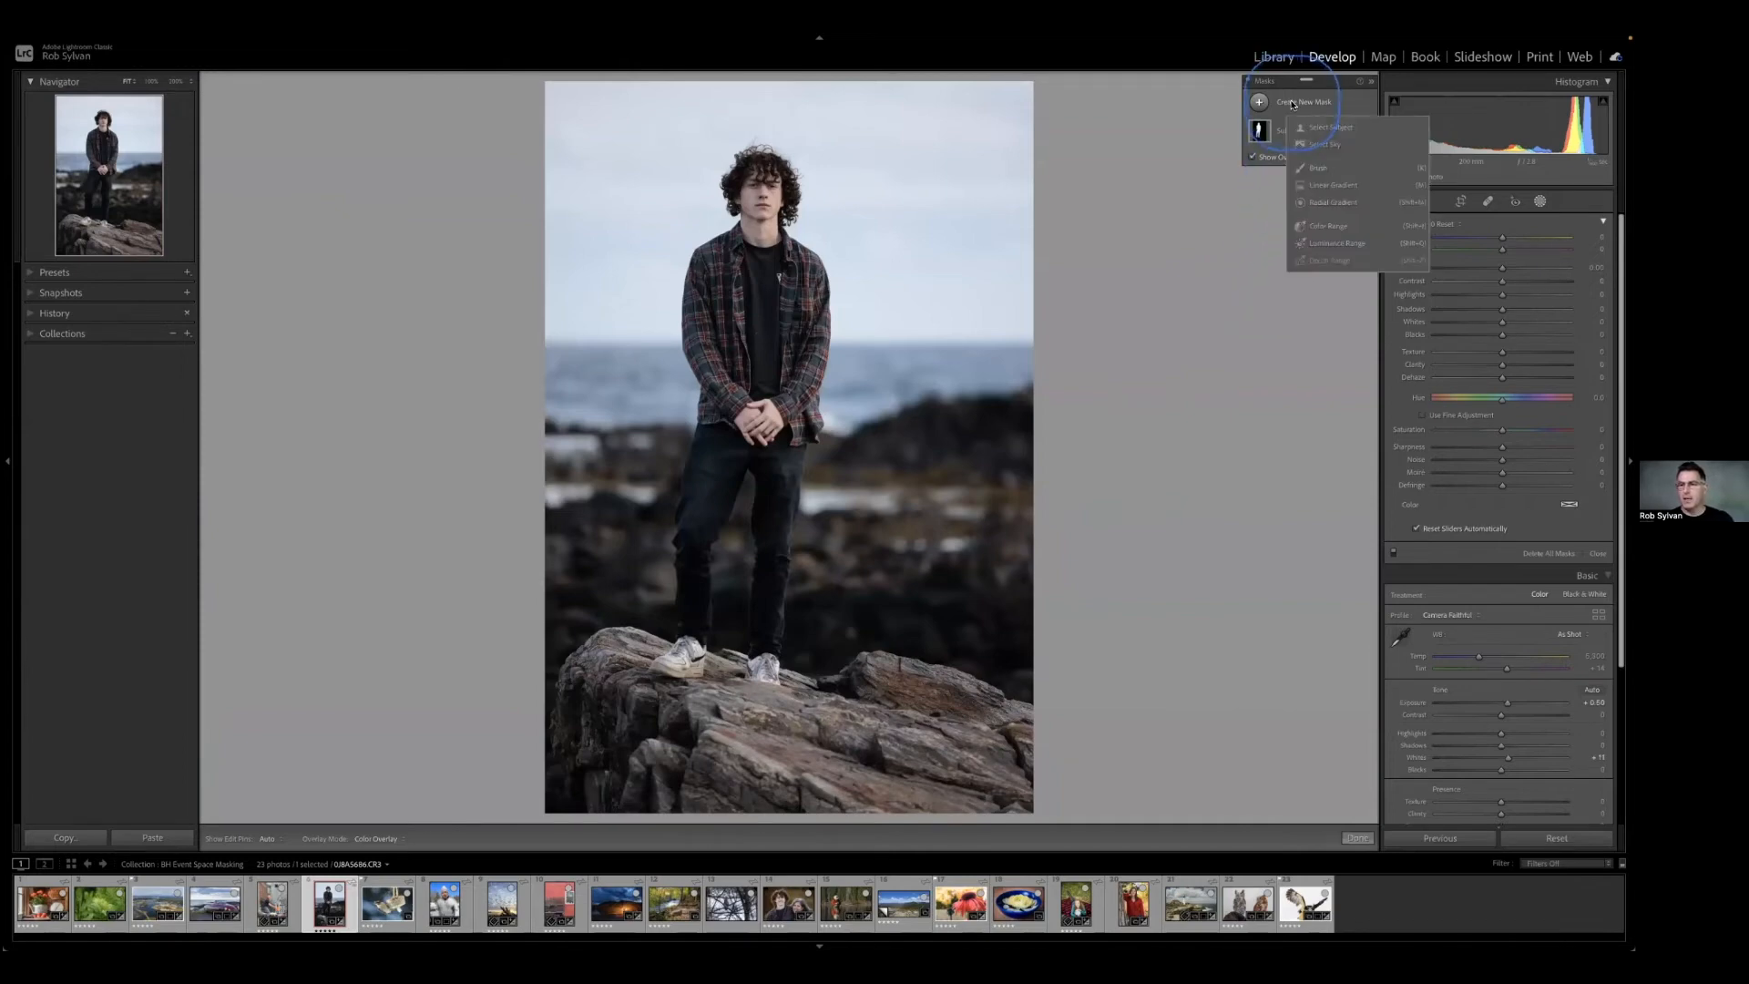
click(1318, 142)
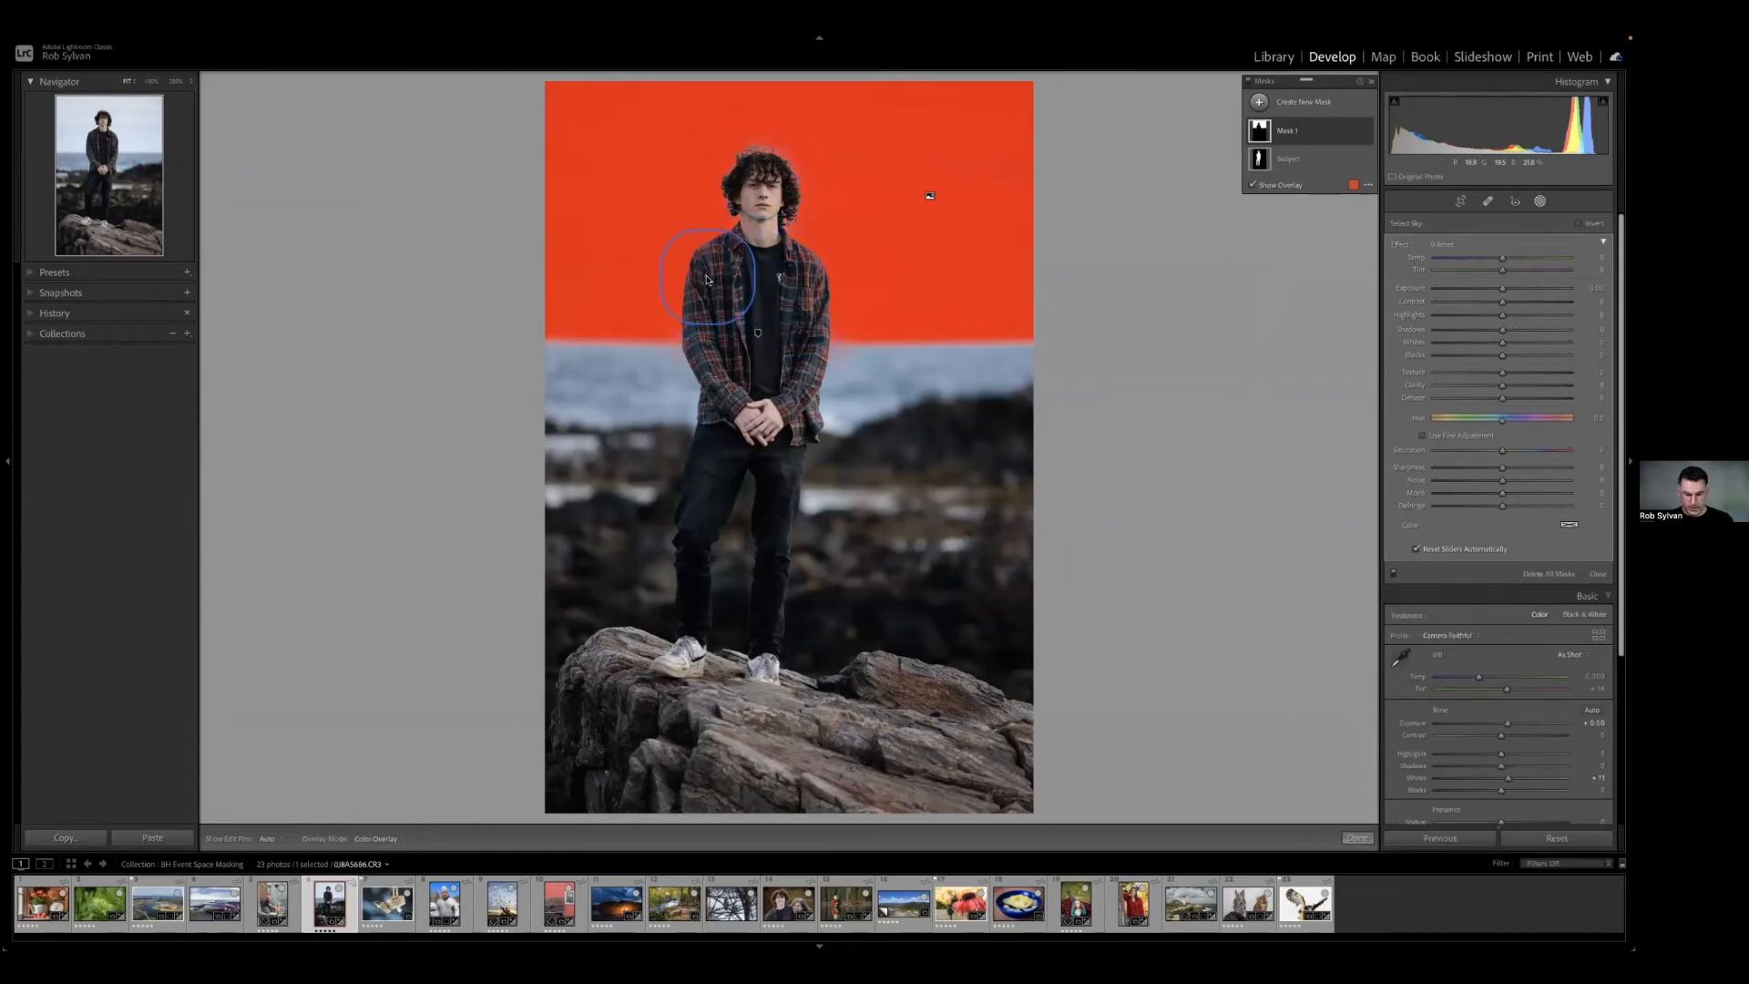
key(shift+o)
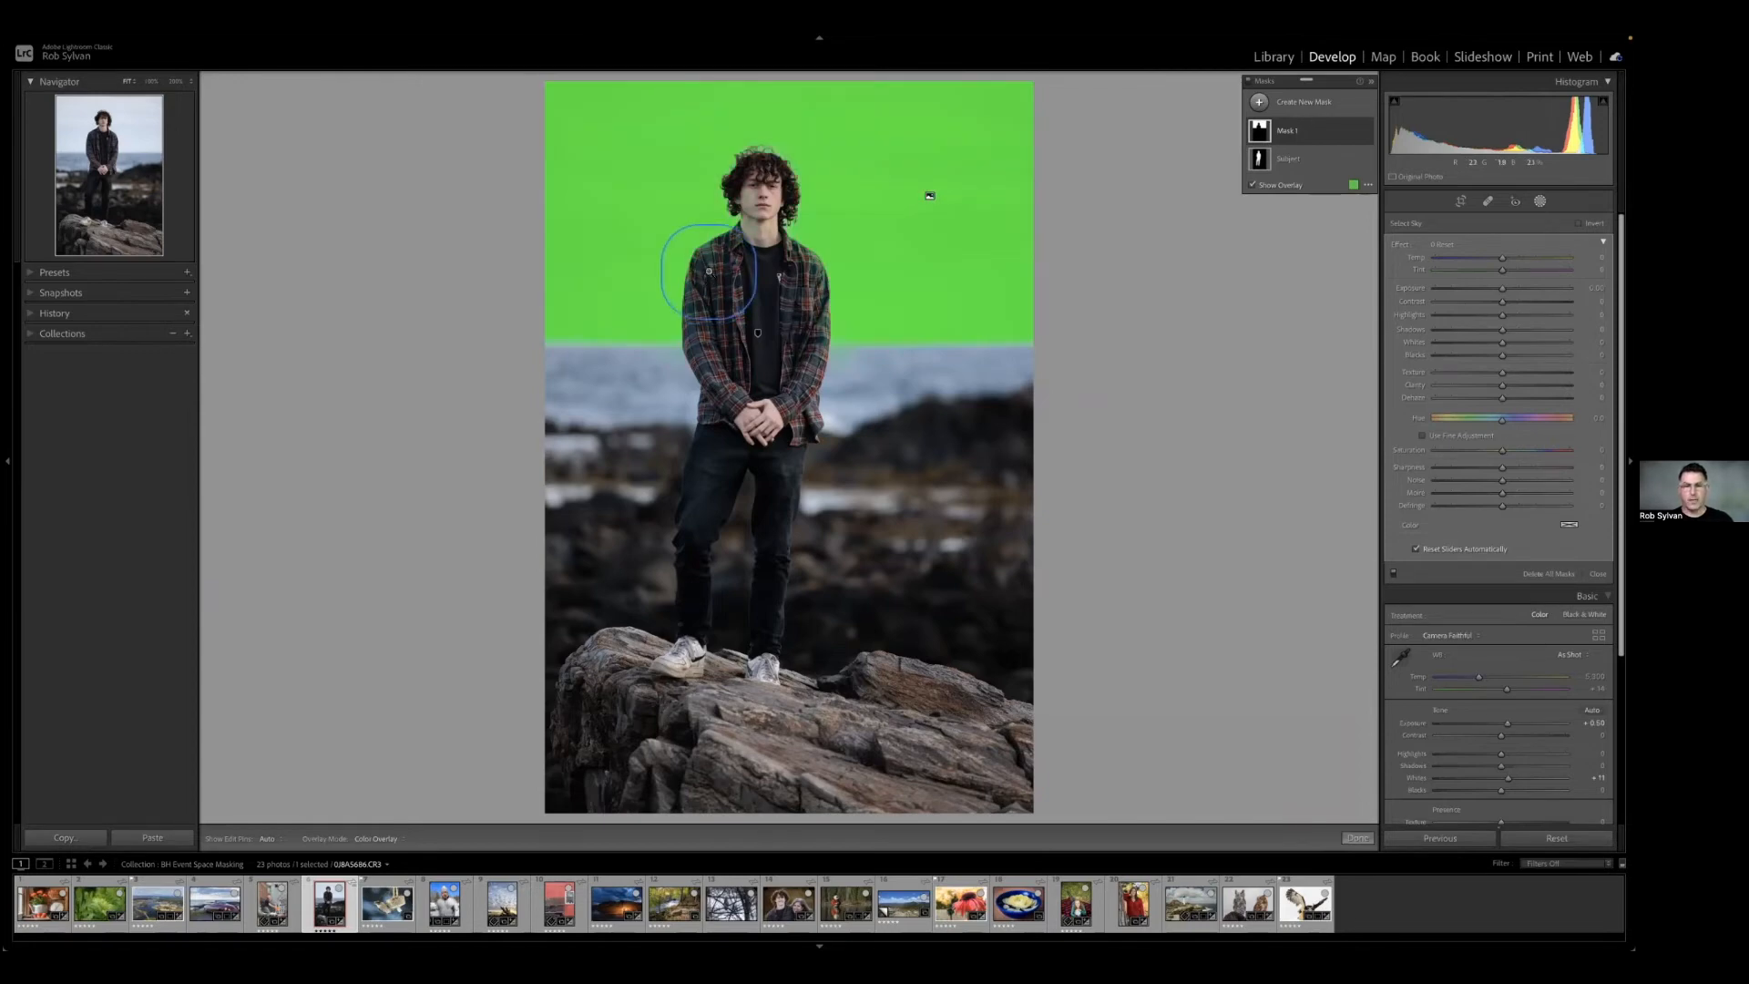
Subtract the person from the sky mask using Select Subject.
click(708, 274)
drag(929, 341, 905, 595)
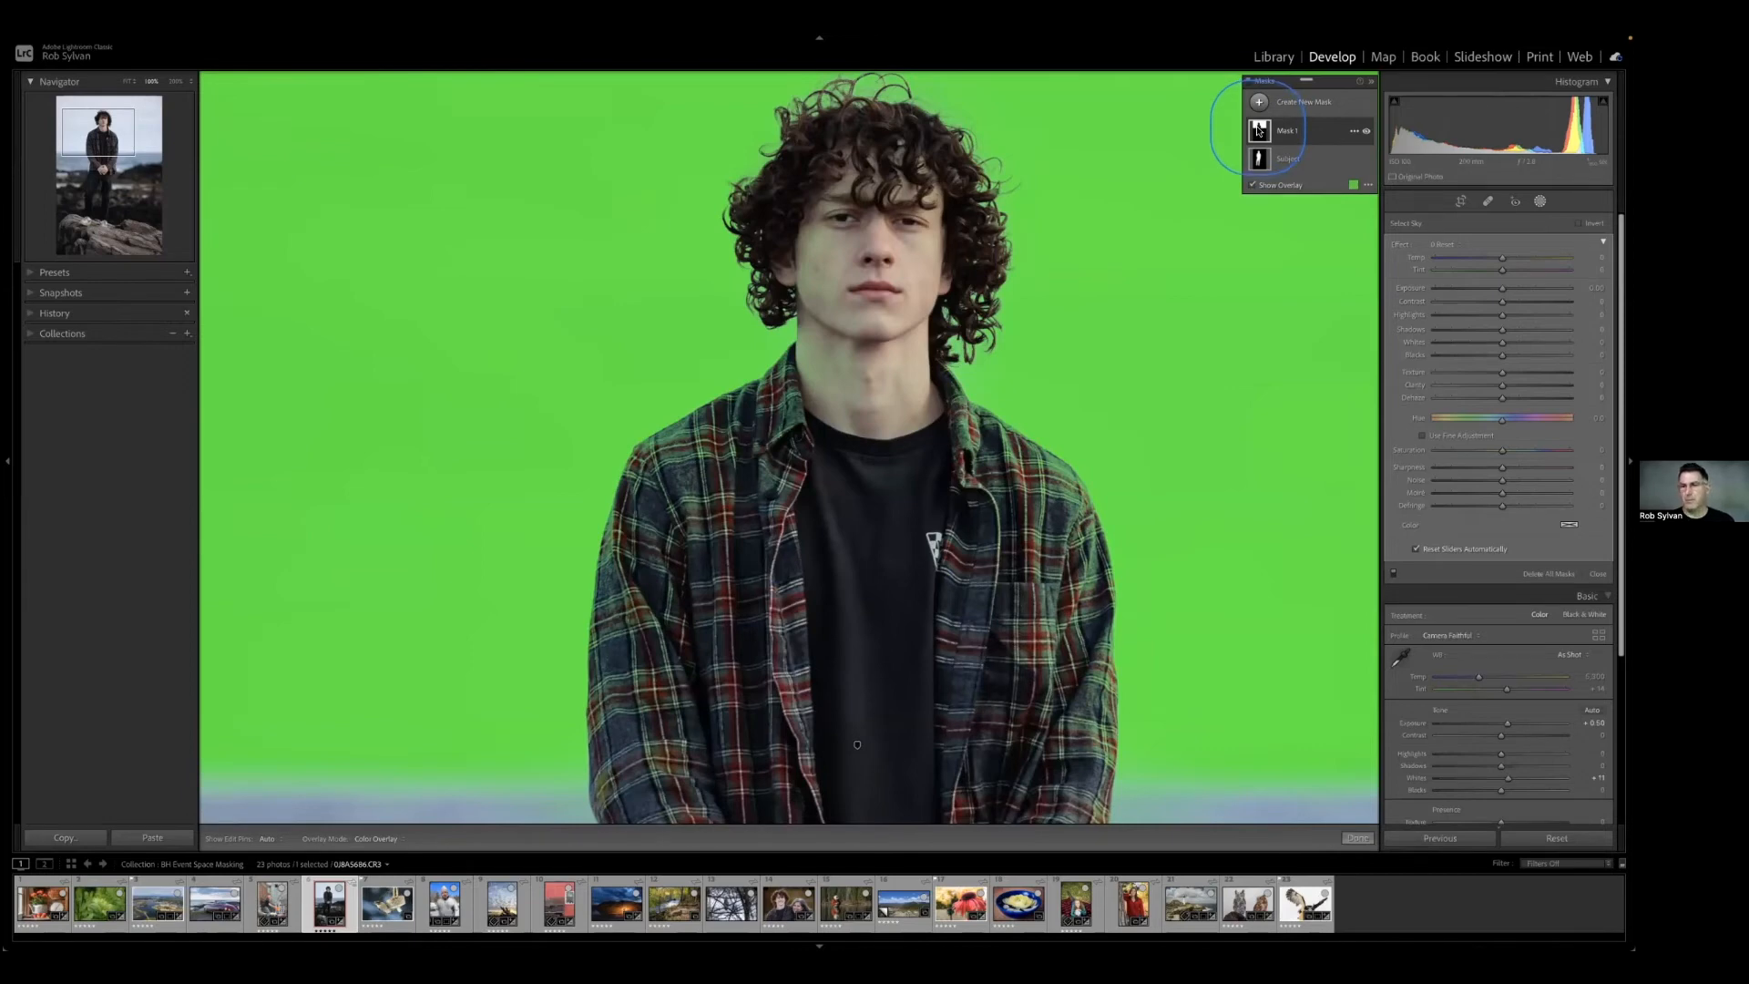
click(1297, 133)
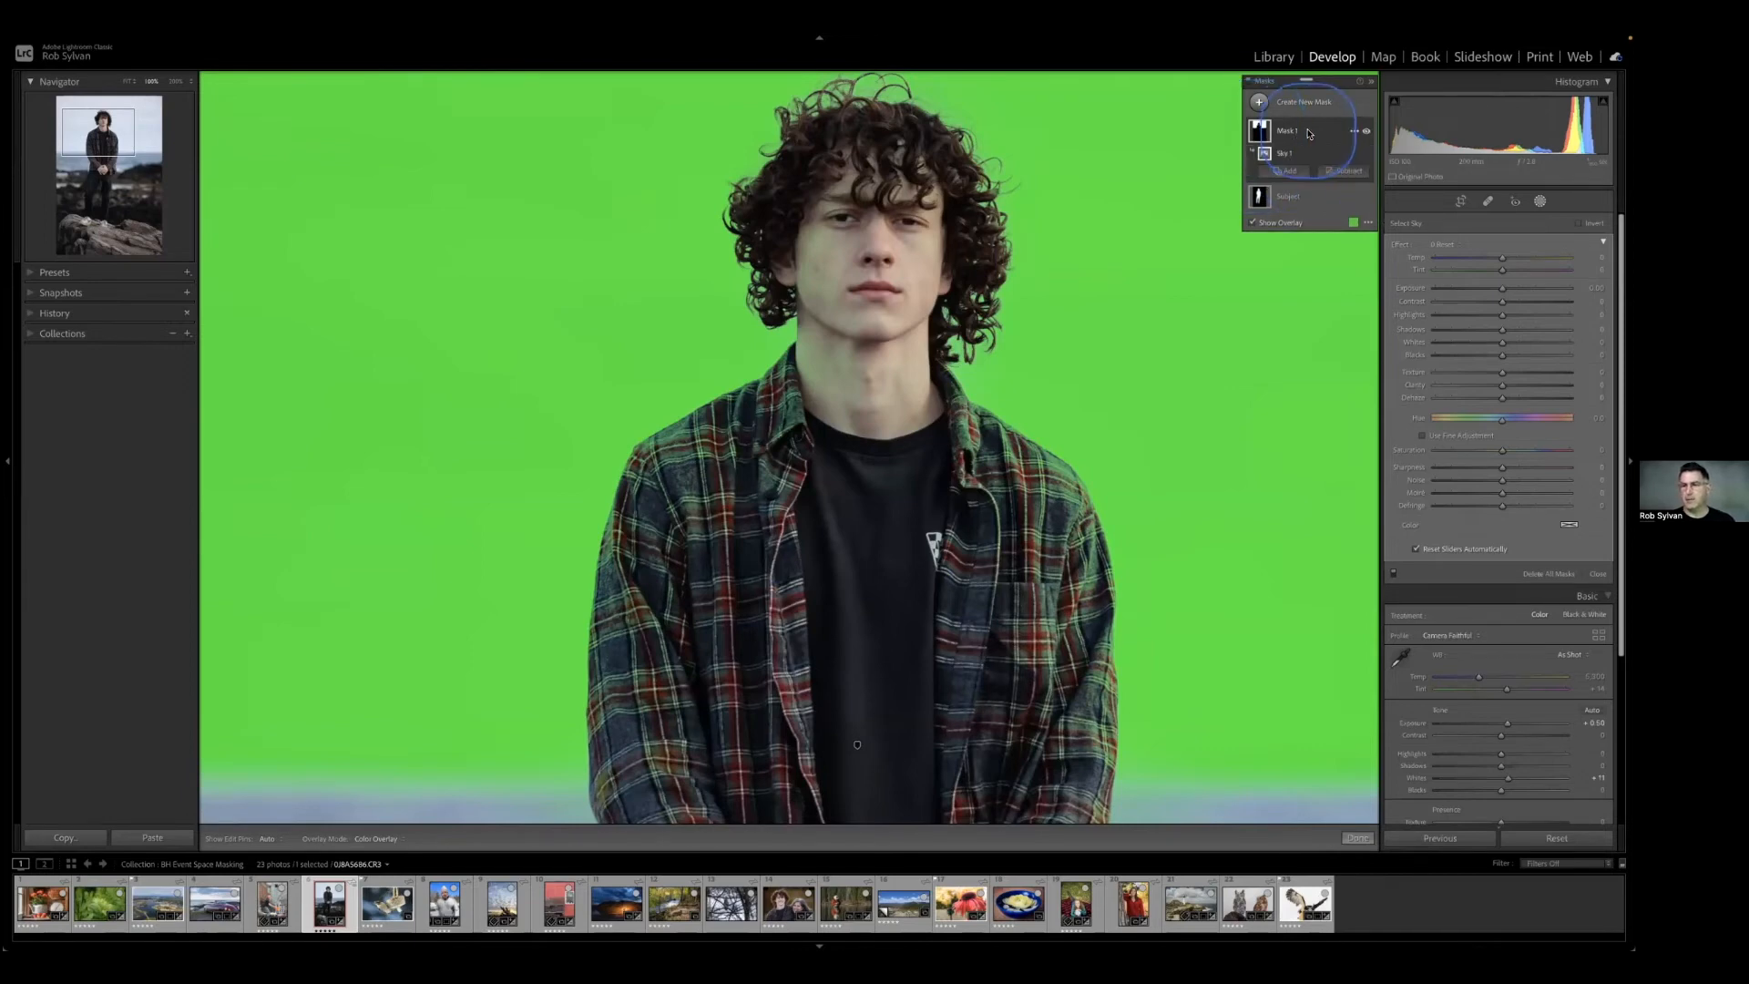
click(1331, 172)
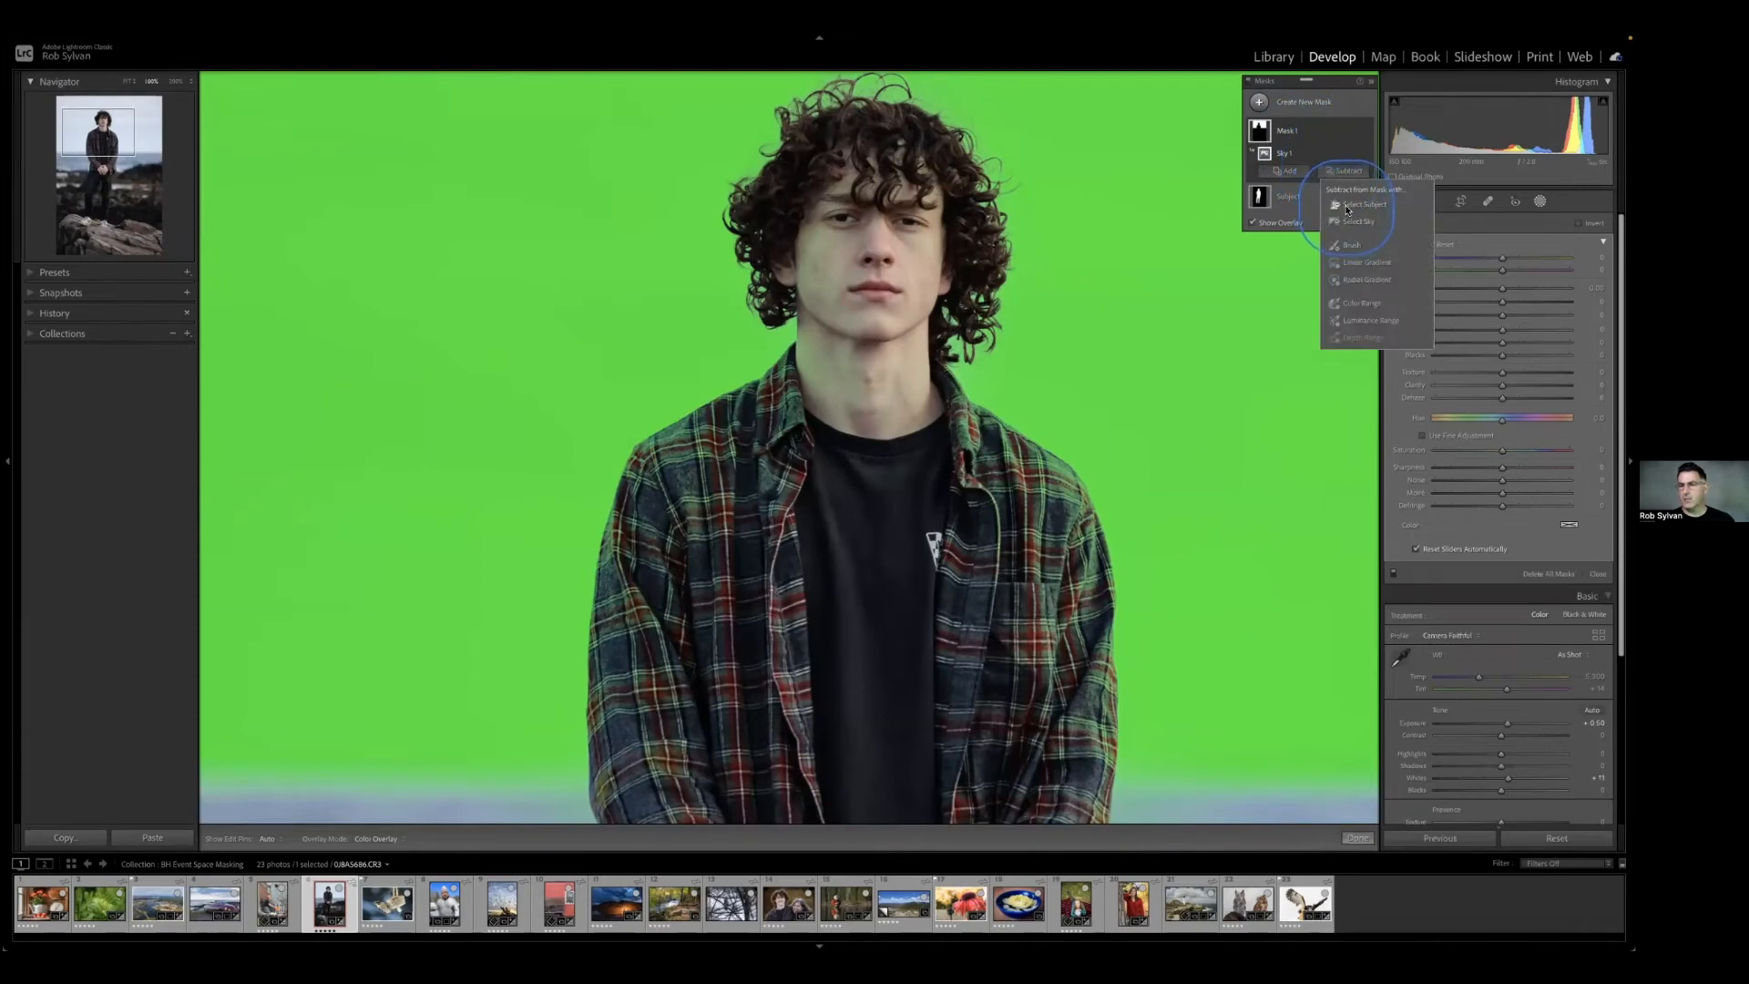
click(1347, 206)
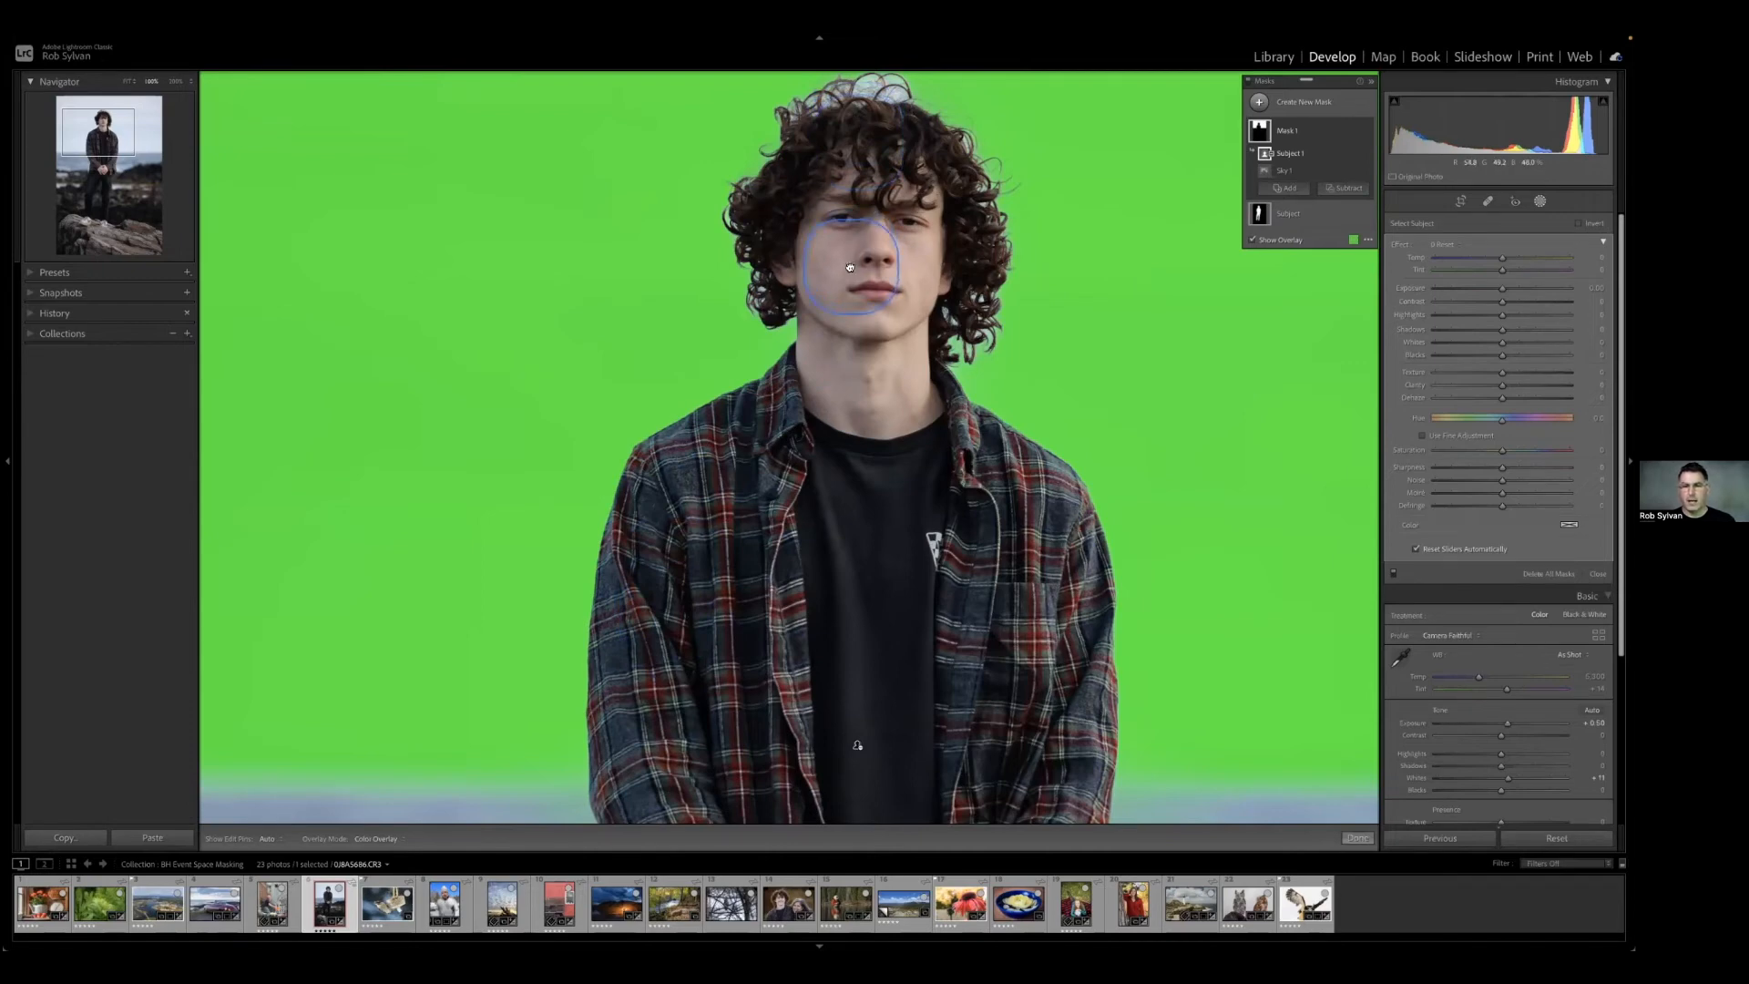
key(z)
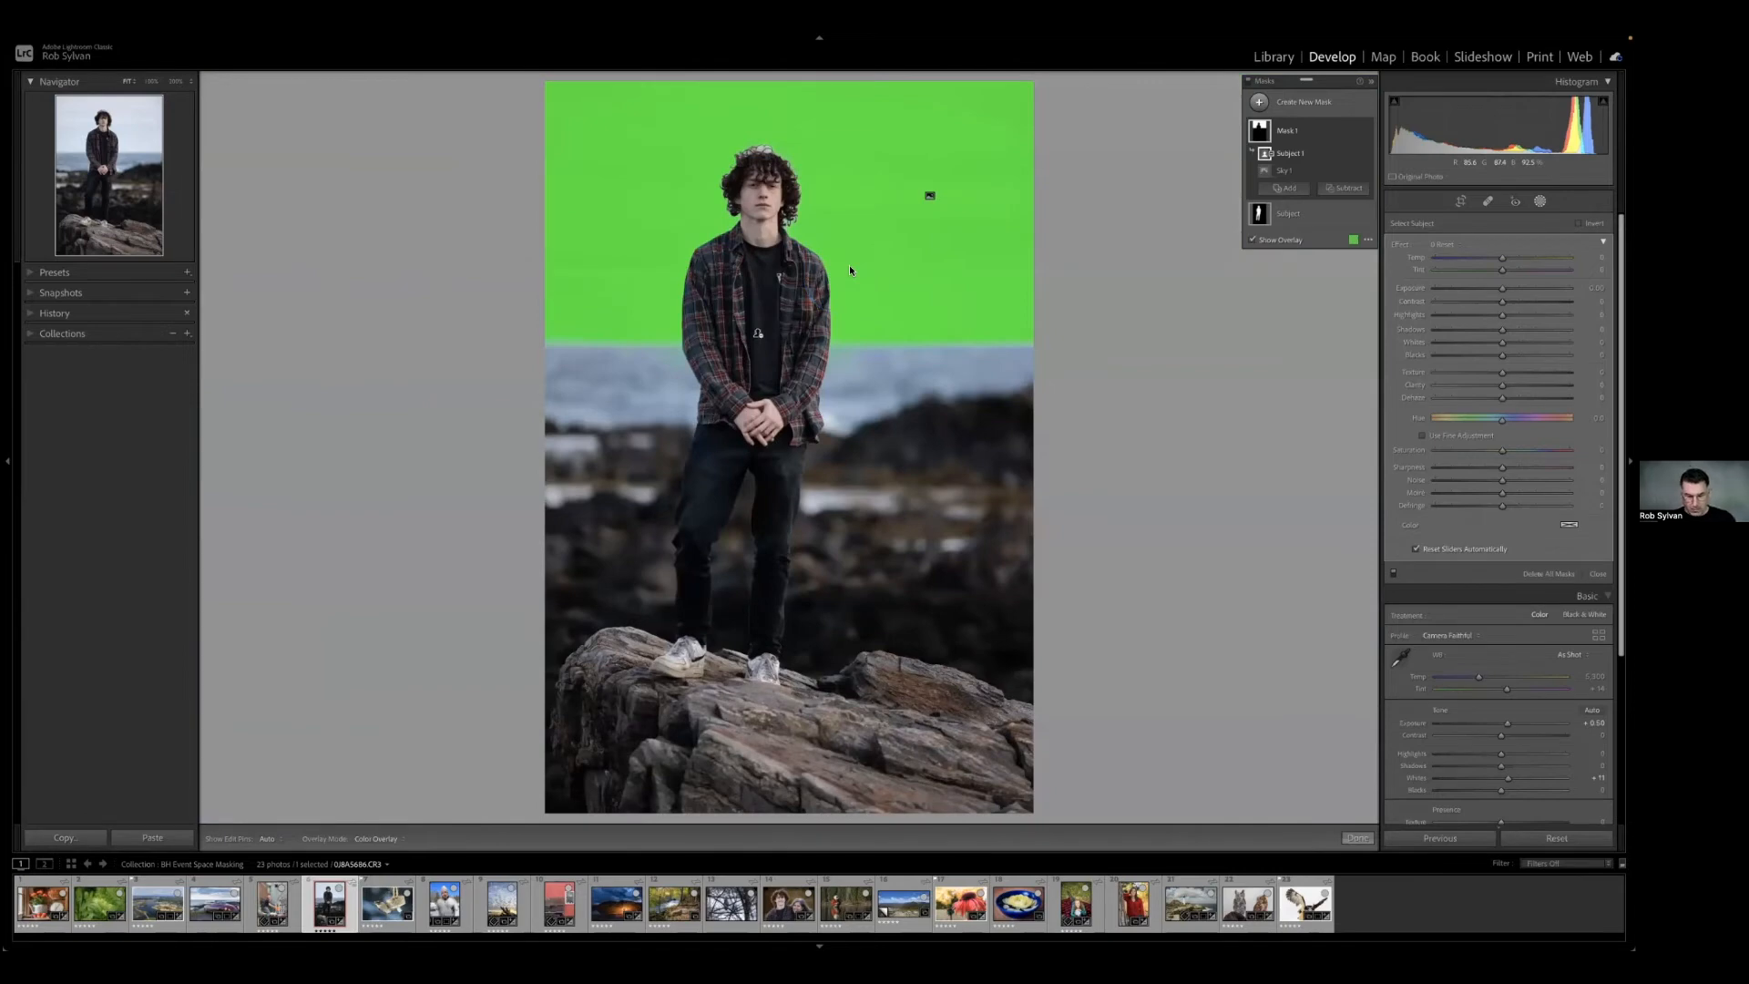
Switch the mask overlay back to red and set the sky mask's temperature to -17.
key(o)
key(o)
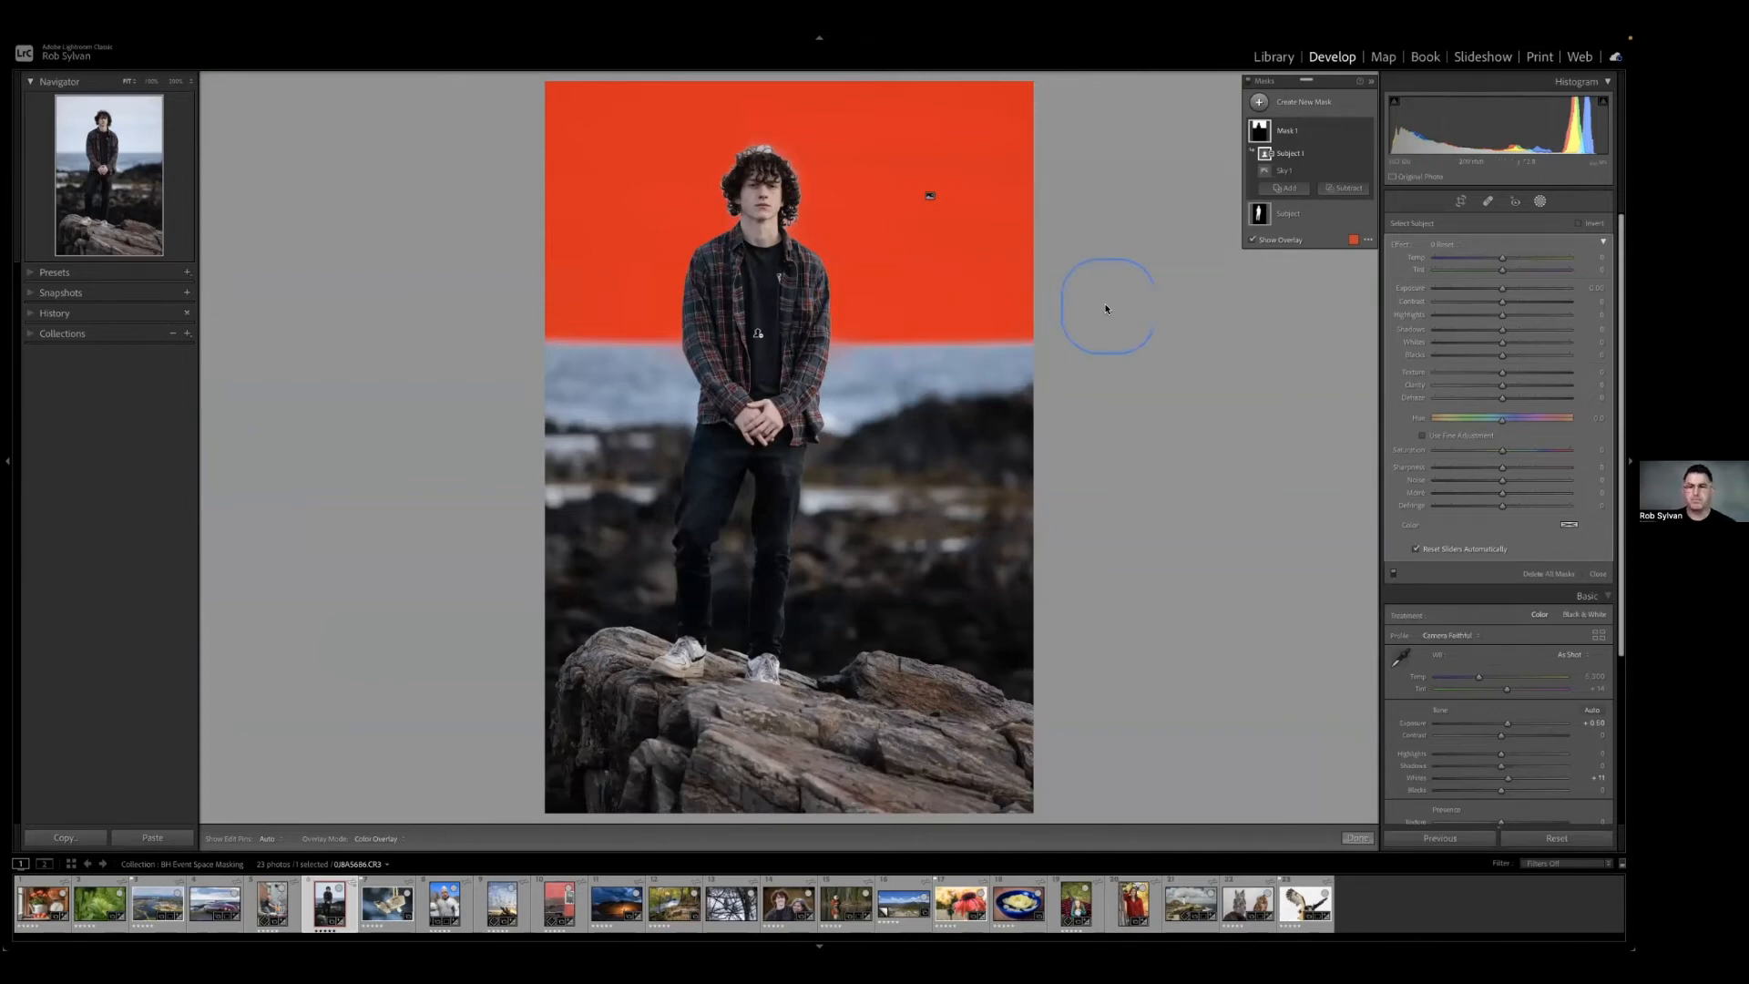
click(1503, 259)
drag(1503, 258, 1490, 261)
scroll(1490, 264, down, 1)
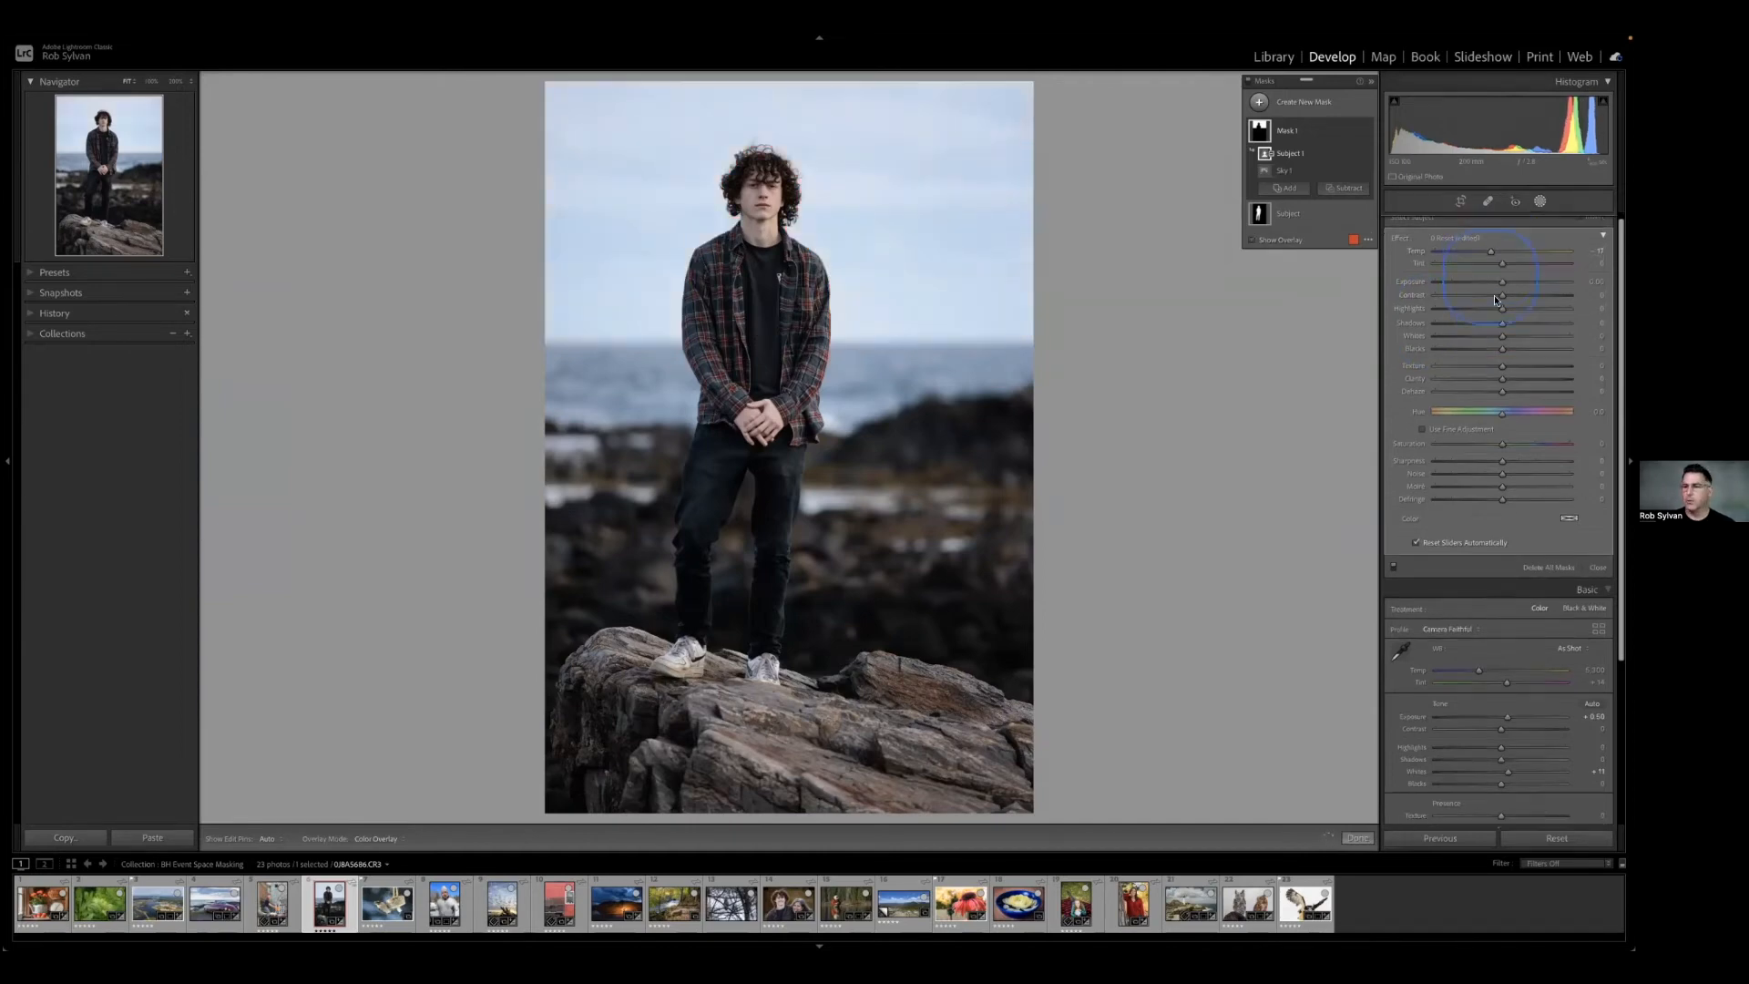
Lower the sky mask's highlights slightly and set its exposure to -0.04.
drag(1501, 312, 1494, 315)
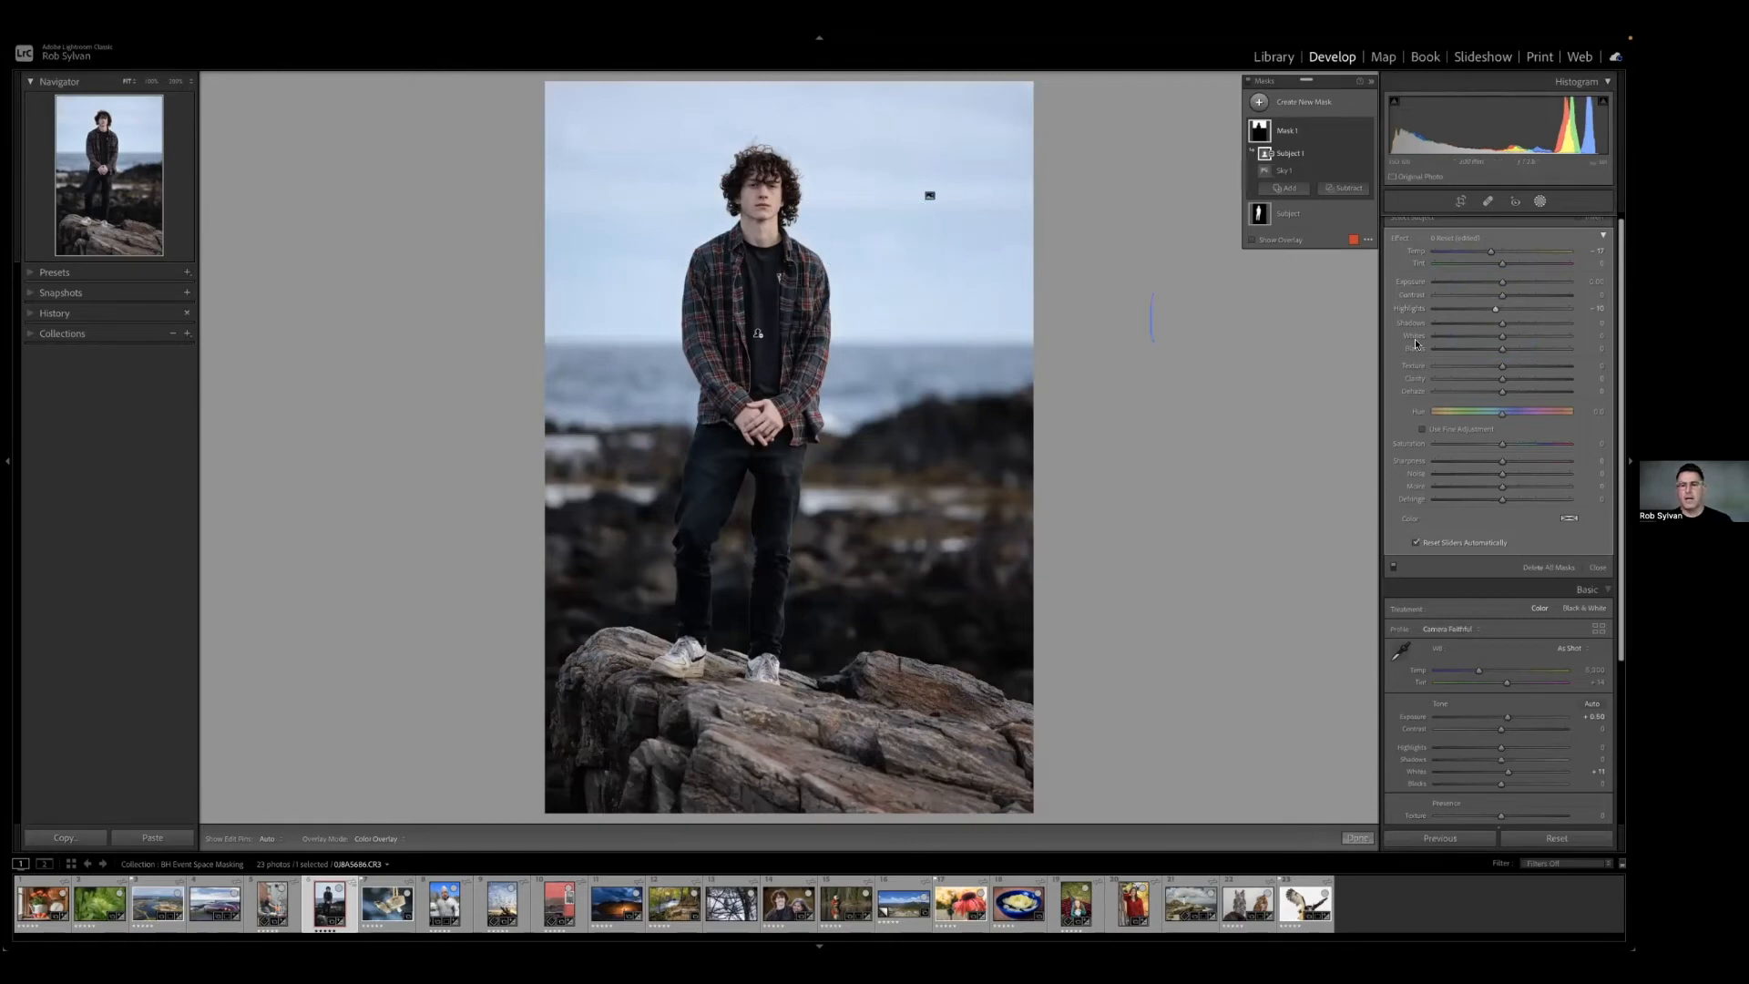
drag(1502, 283, 1473, 286)
drag(1503, 283, 1503, 283)
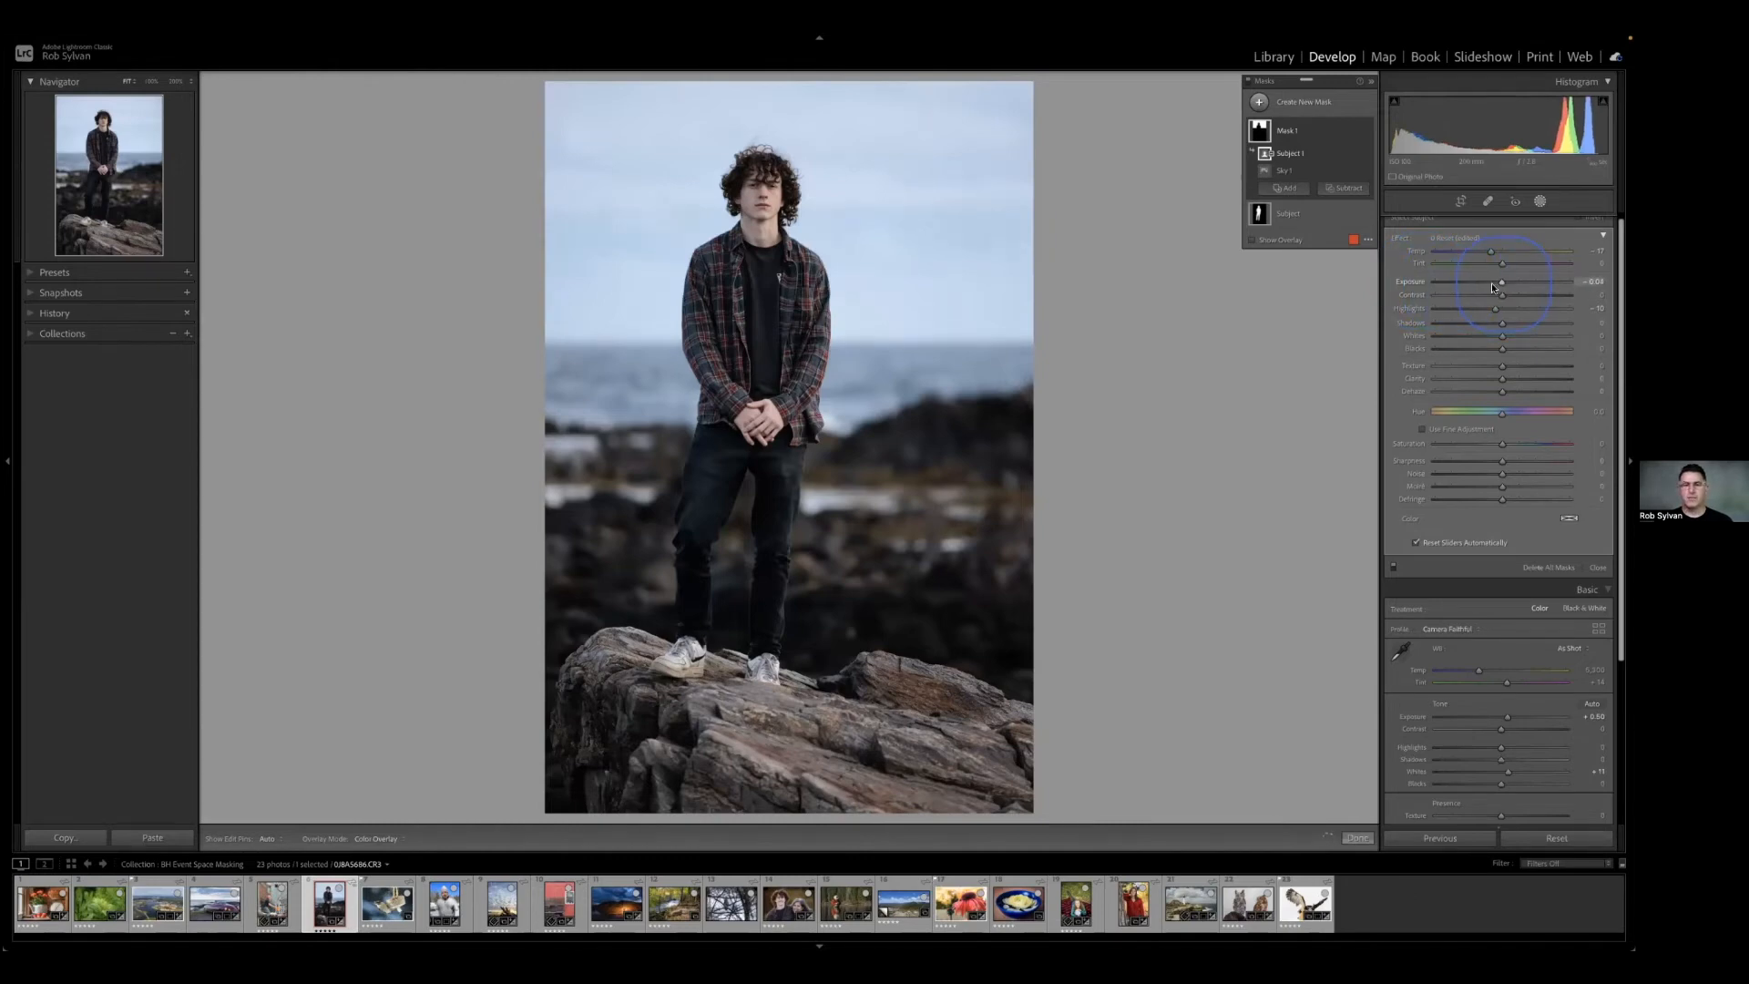
Check the sky mask around the curly hair and add a Brush component to it with feather 100.
click(756, 182)
drag(759, 189, 812, 315)
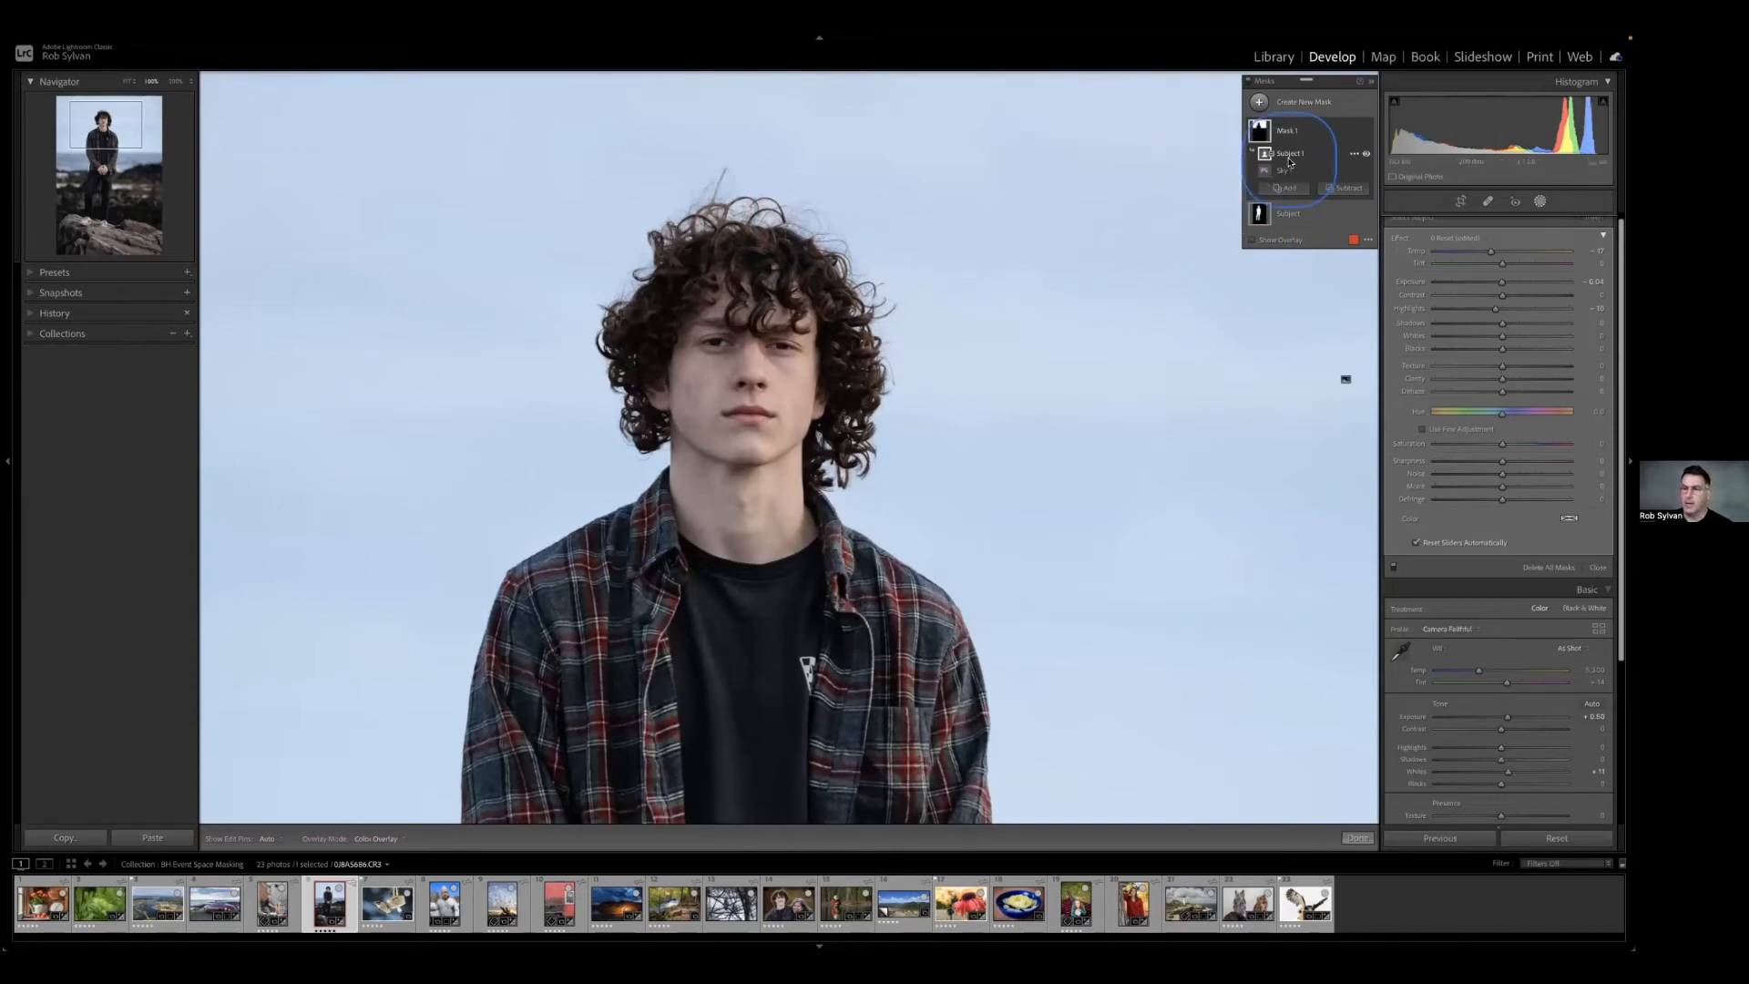
mouse_move(1273, 164)
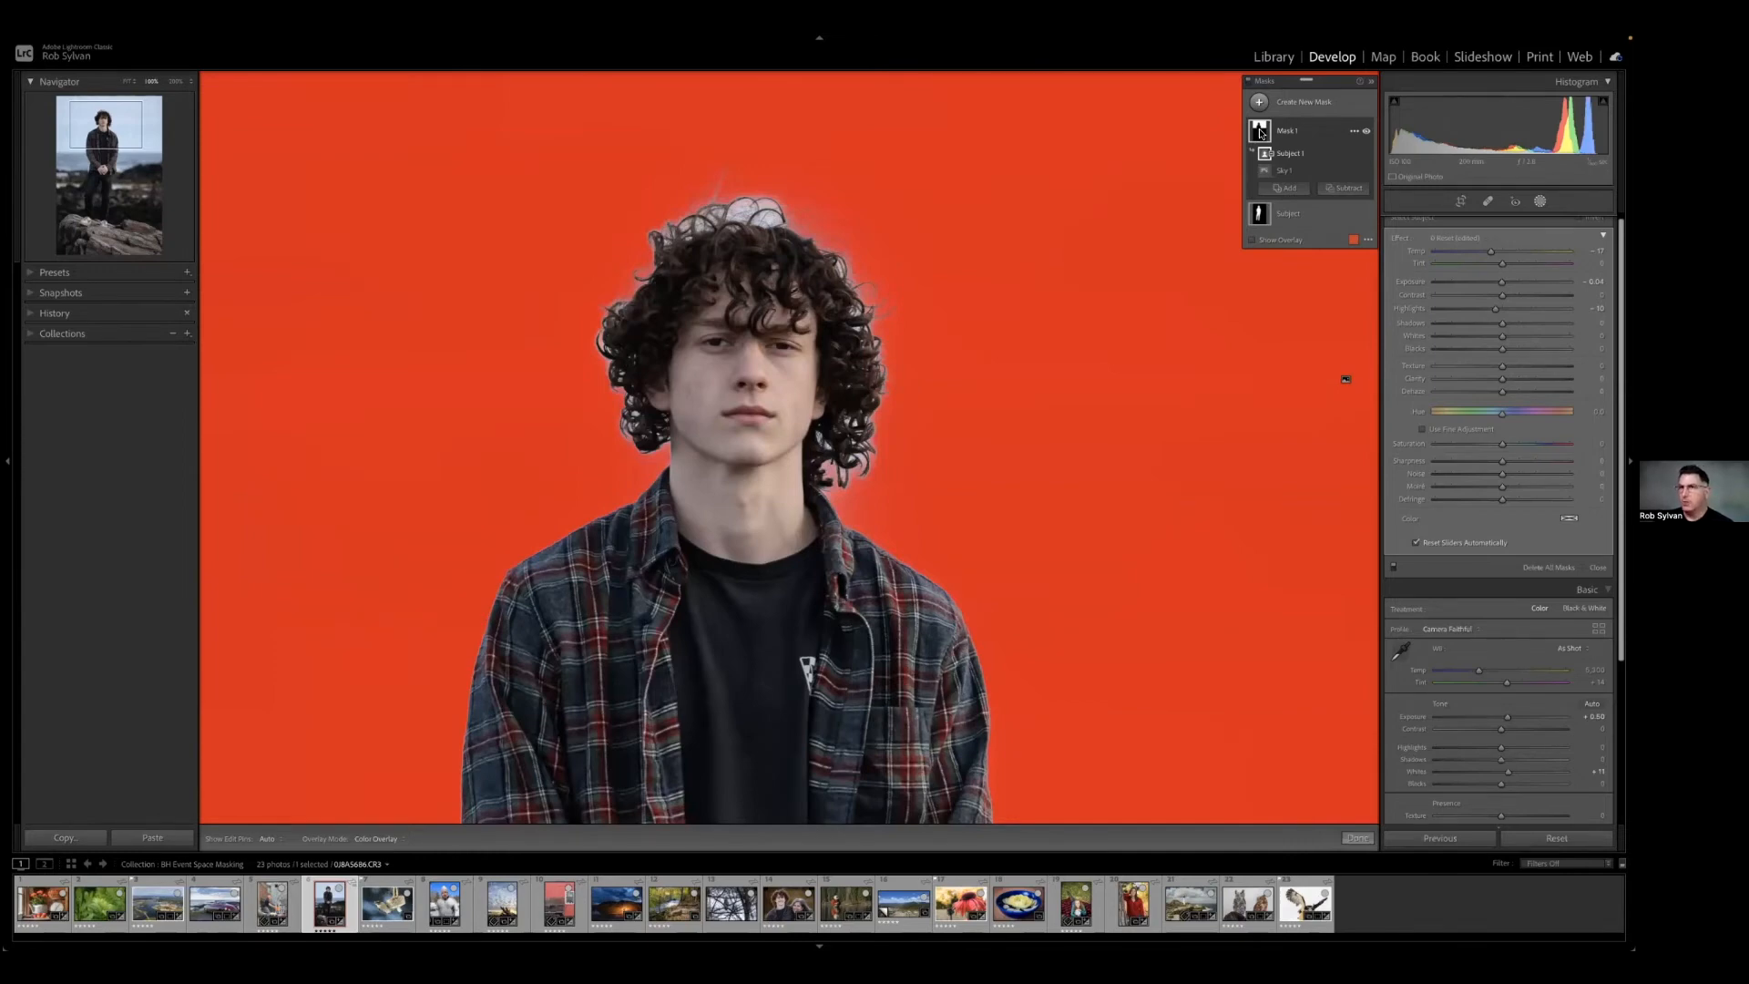
click(1214, 265)
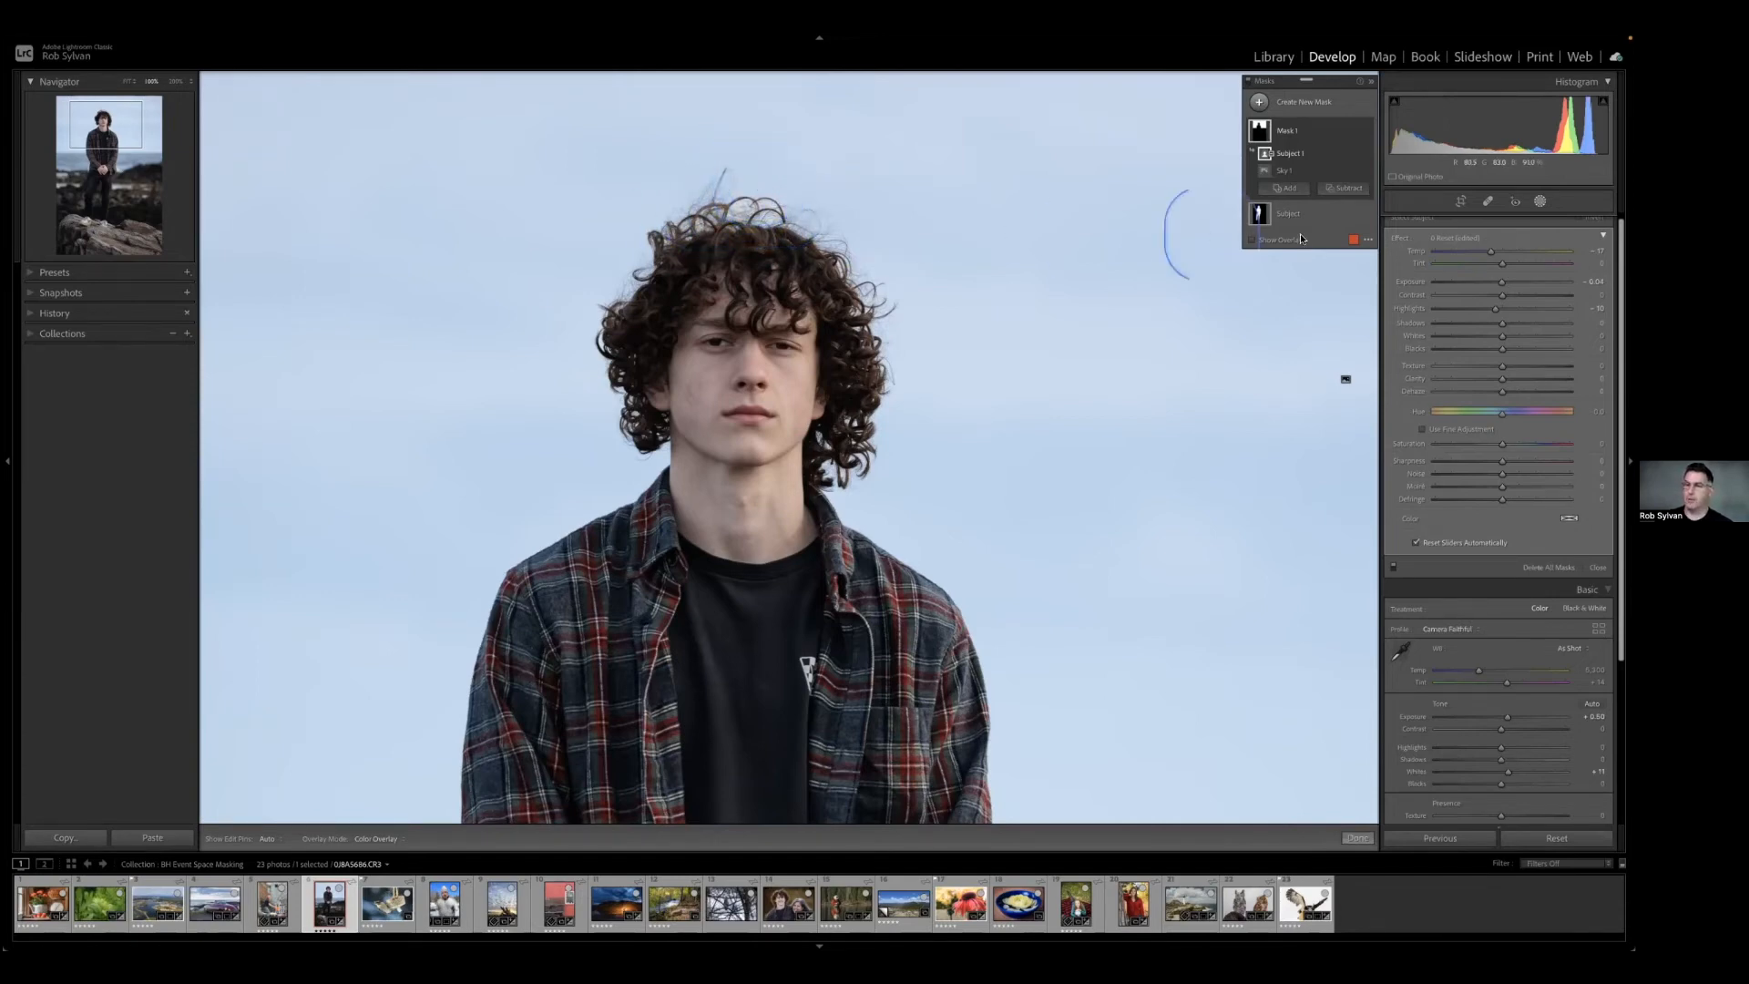
click(1285, 188)
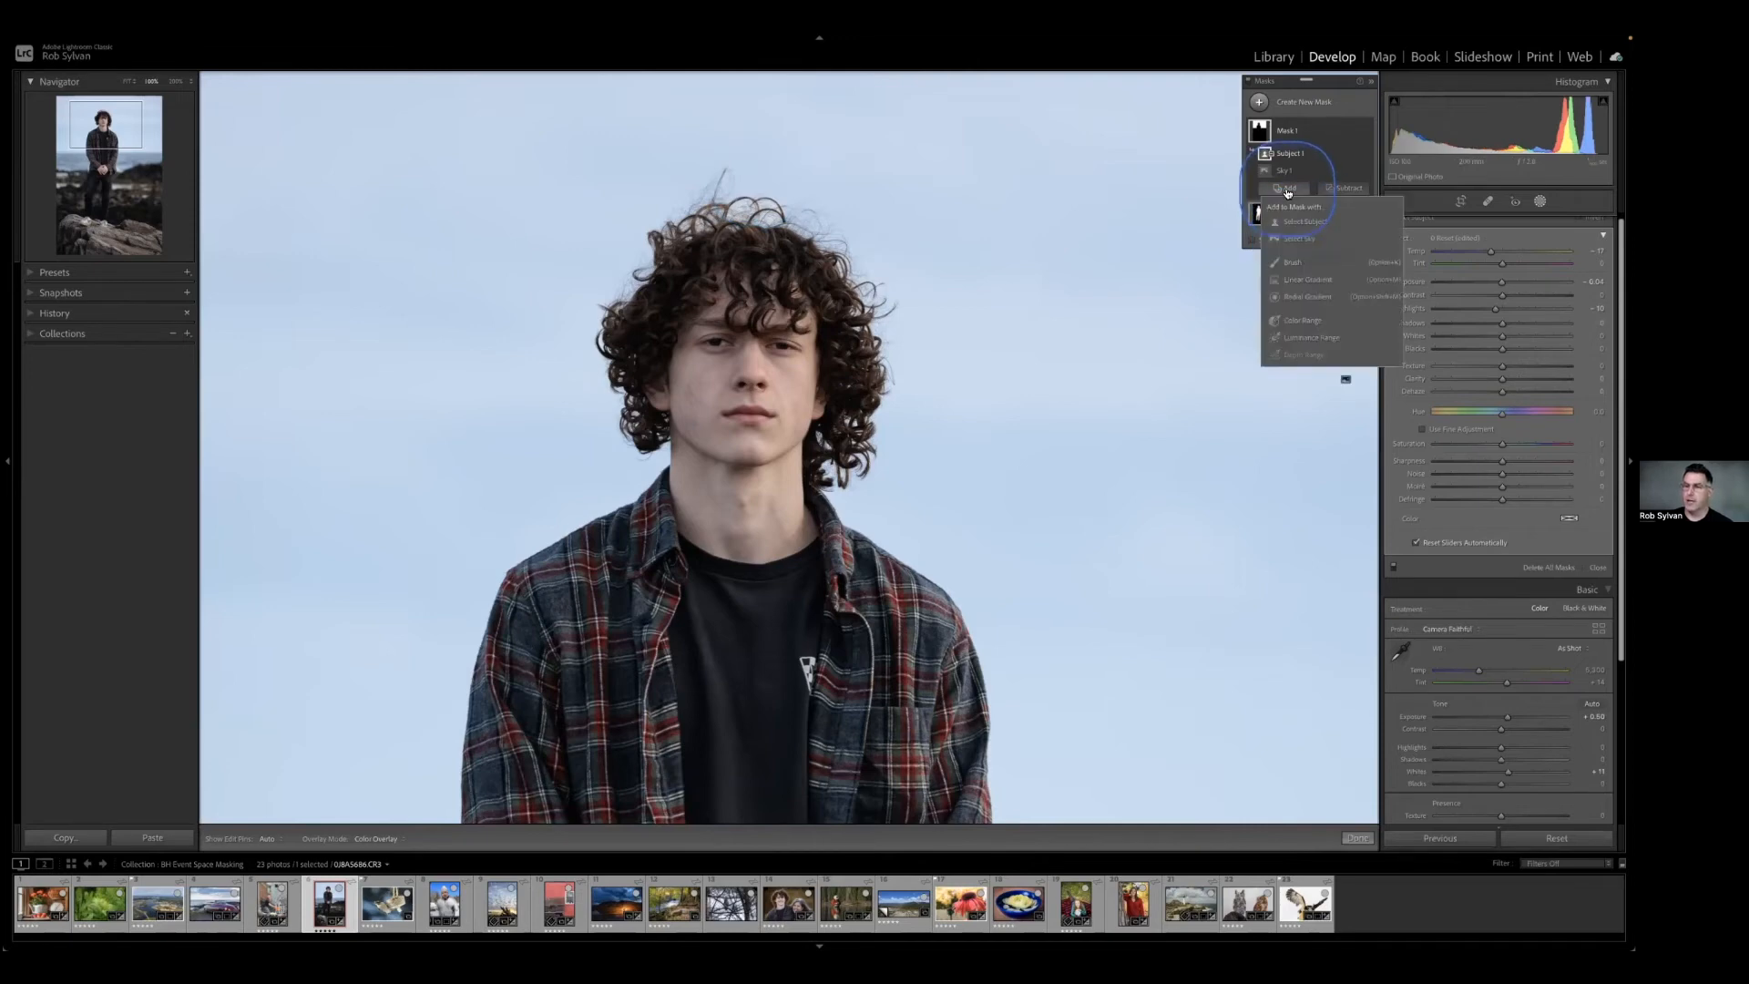
click(1297, 262)
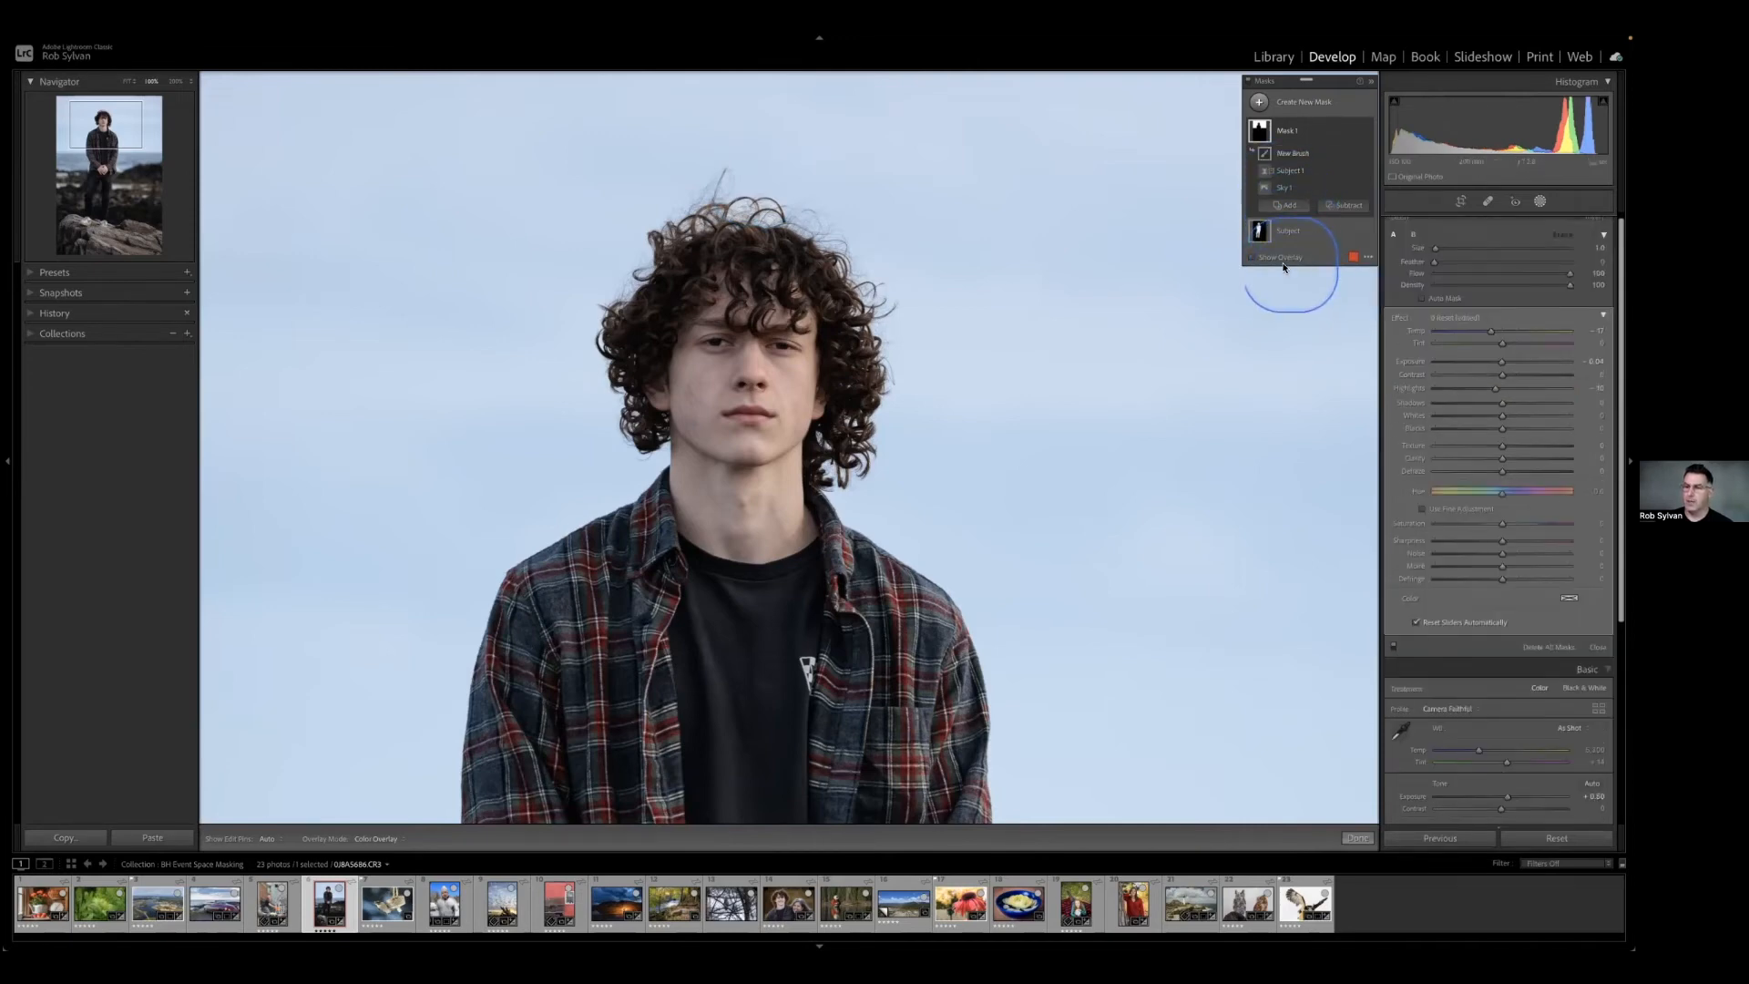
double_click(1423, 264)
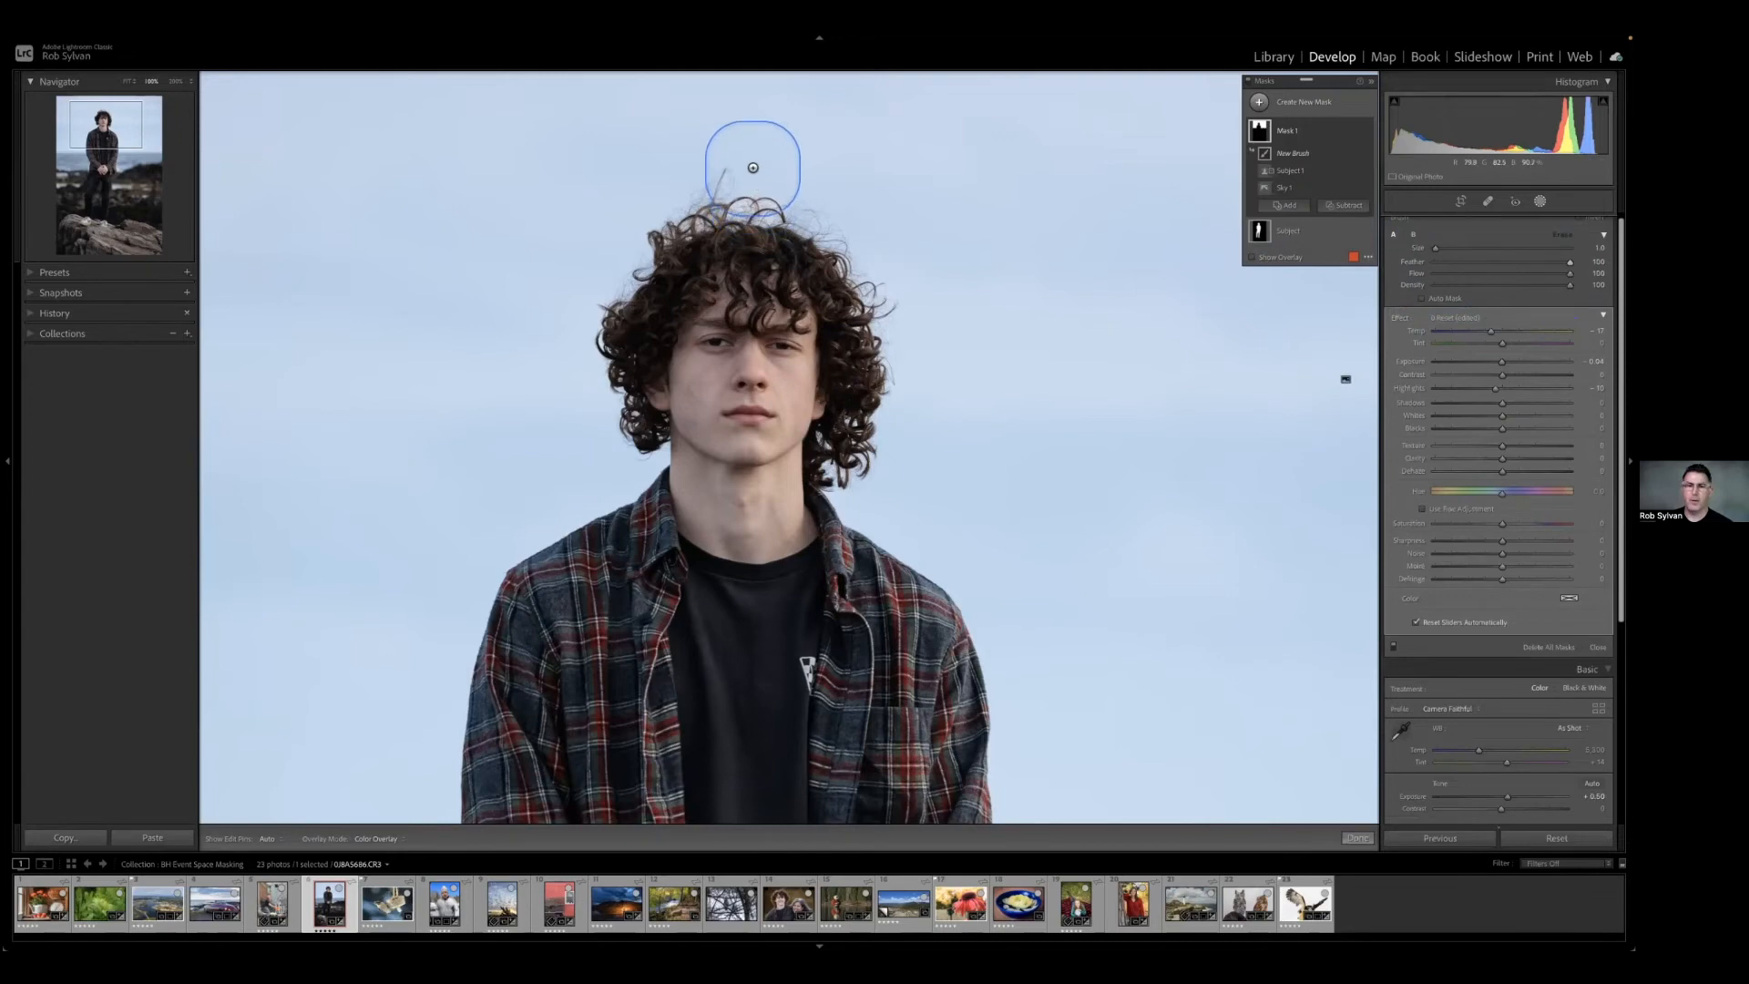
Enlarge the brush above the person's hair and hide the edit pins.
scroll(779, 173, up, 6)
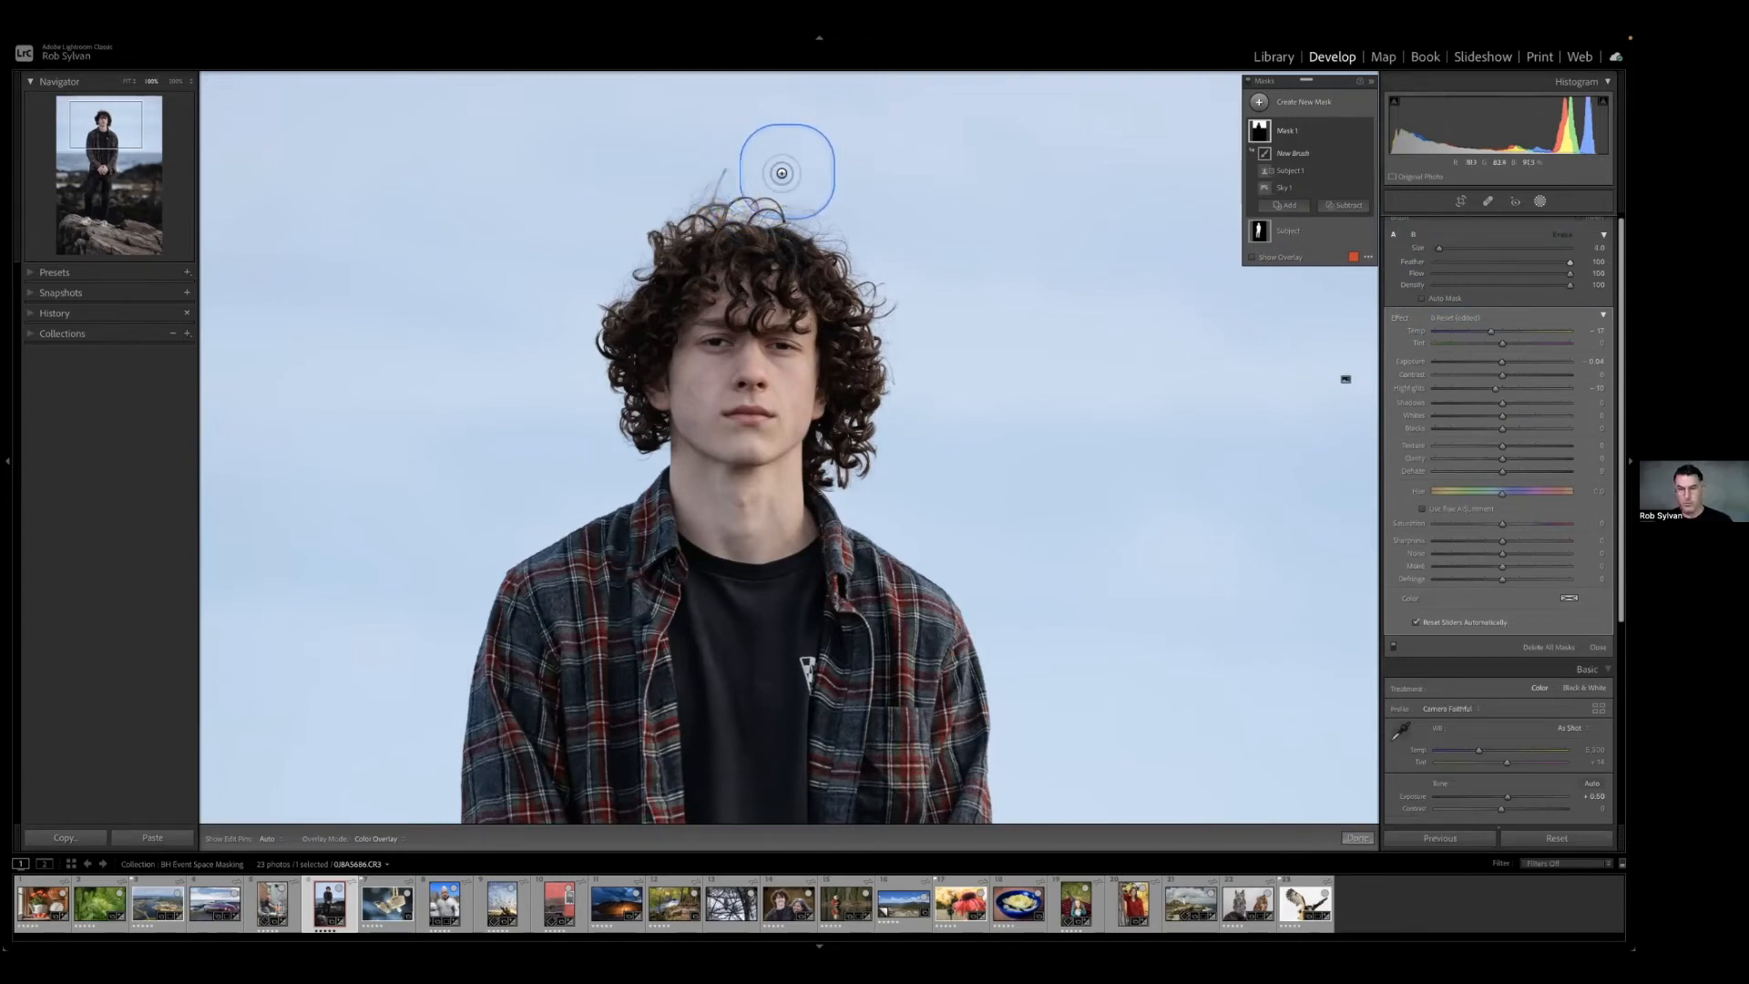
scroll(779, 173, up, 6)
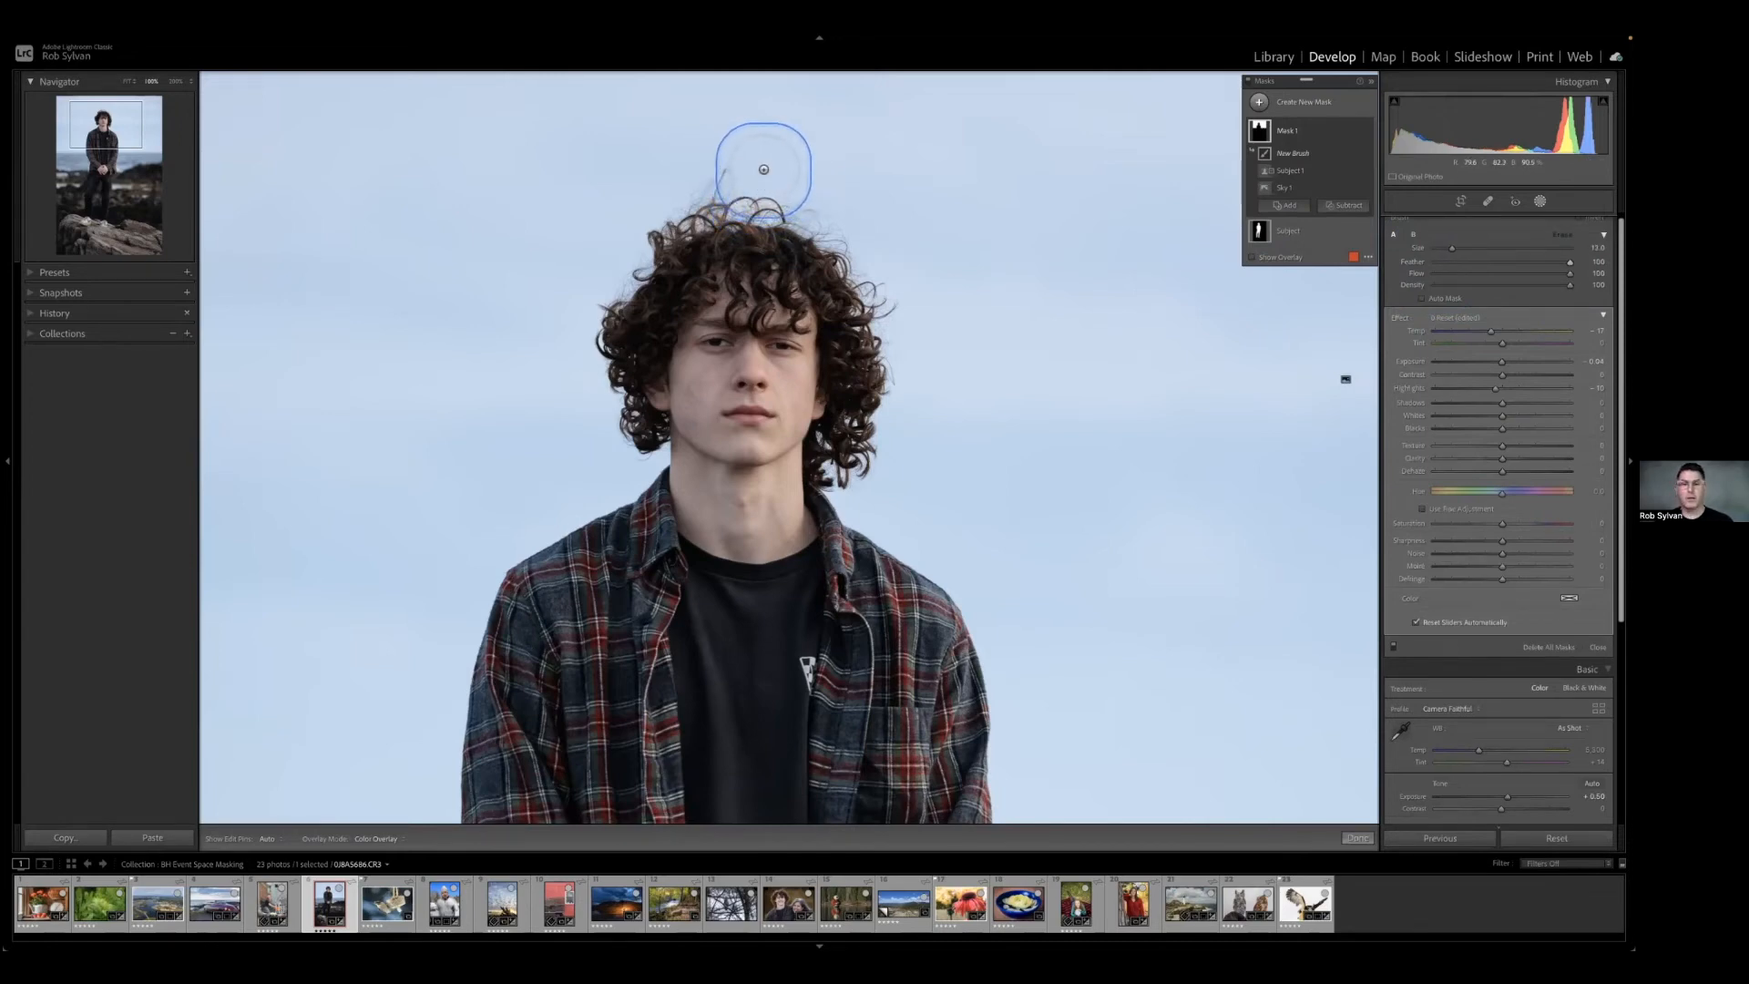
key(h)
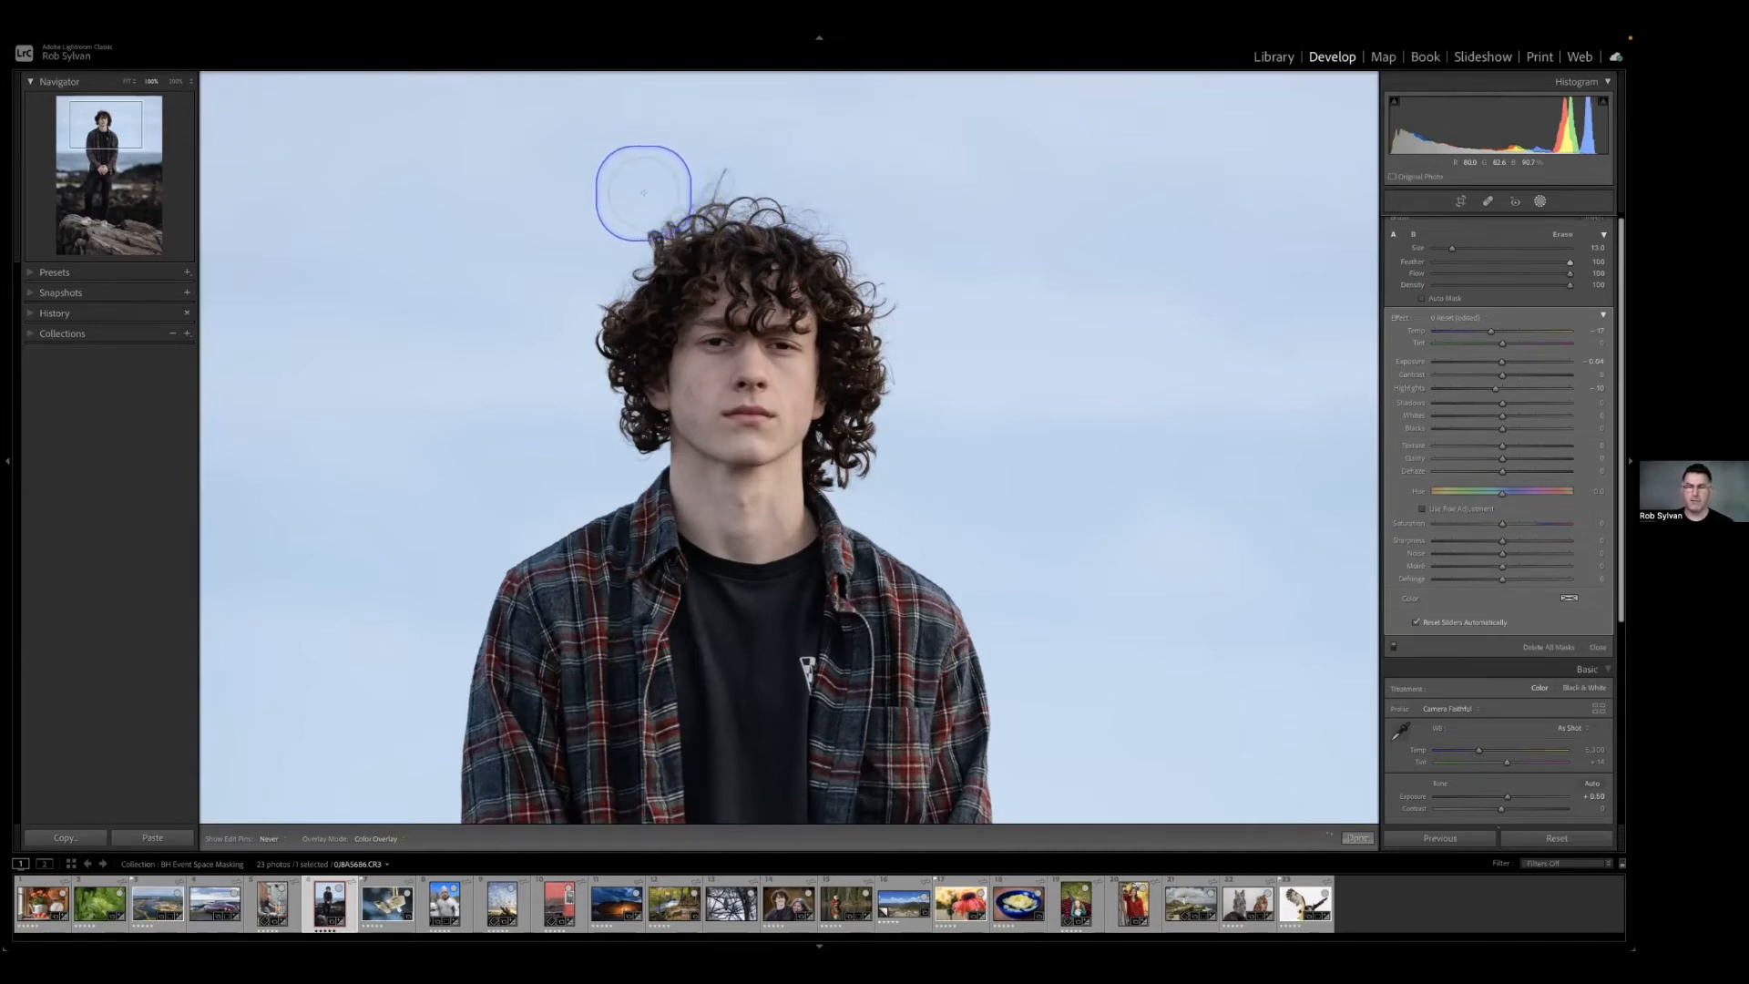
Lower the sky mask's exposure slightly and check the hair edges with the masking panel and edit pins hidden and shown.
key(h)
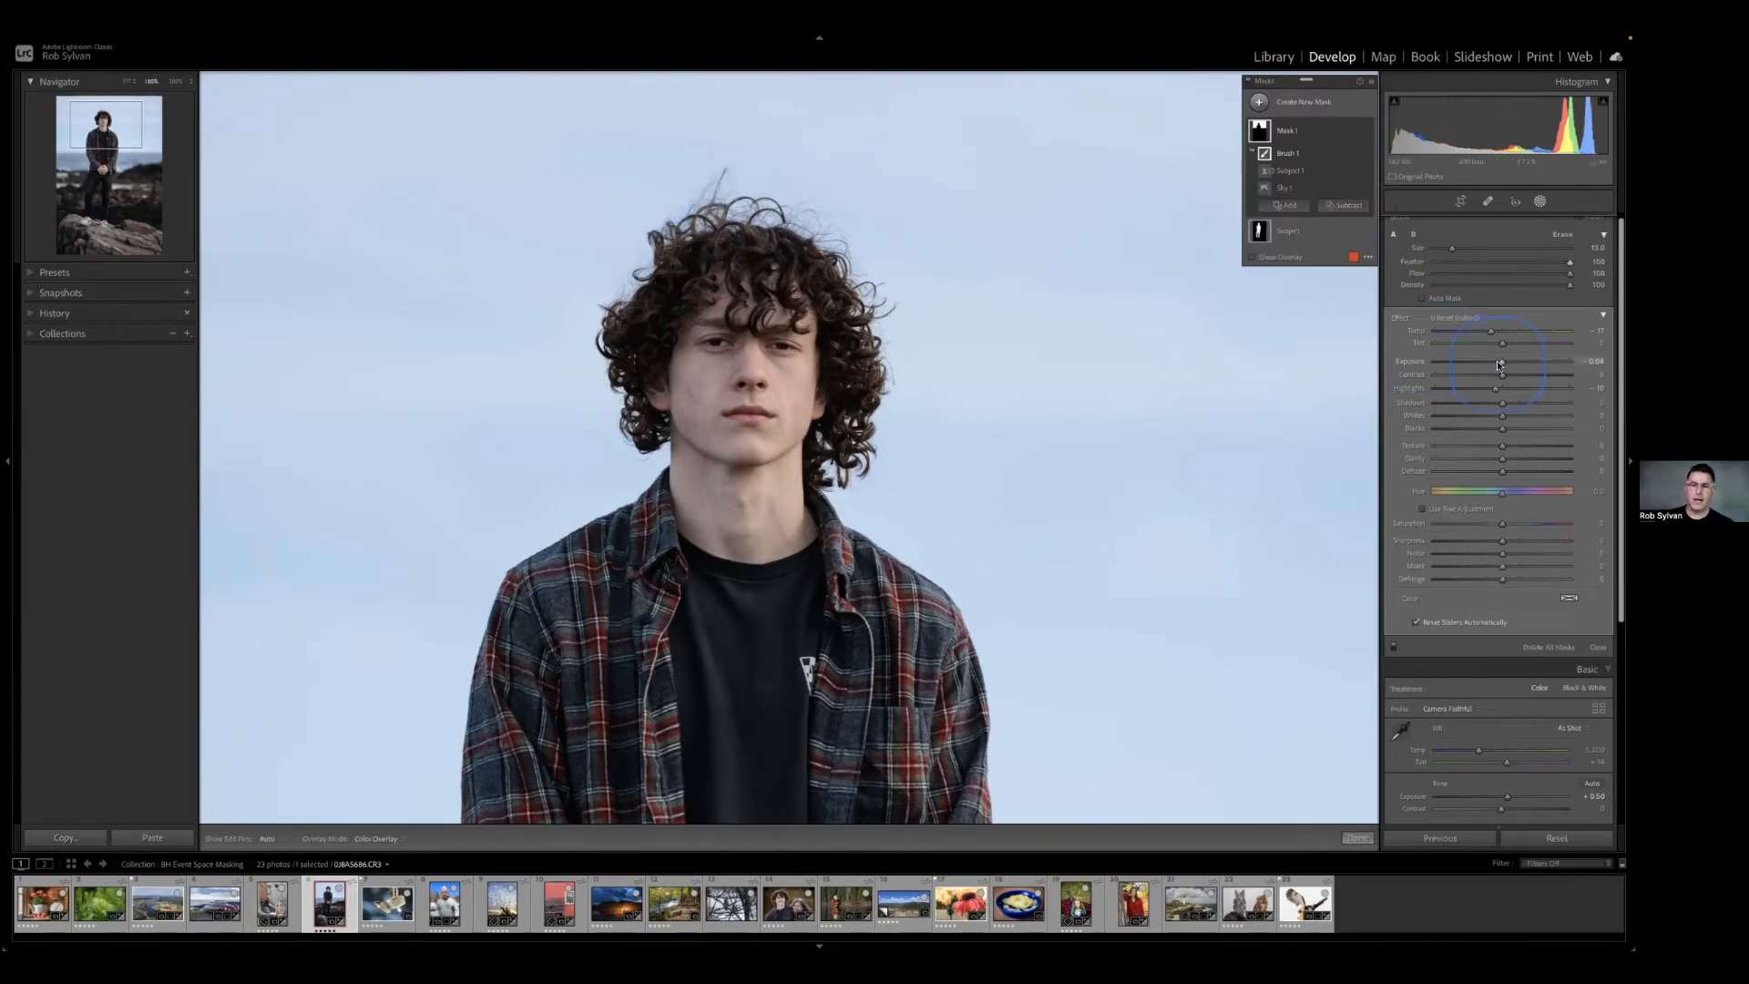
drag(1503, 363, 1500, 364)
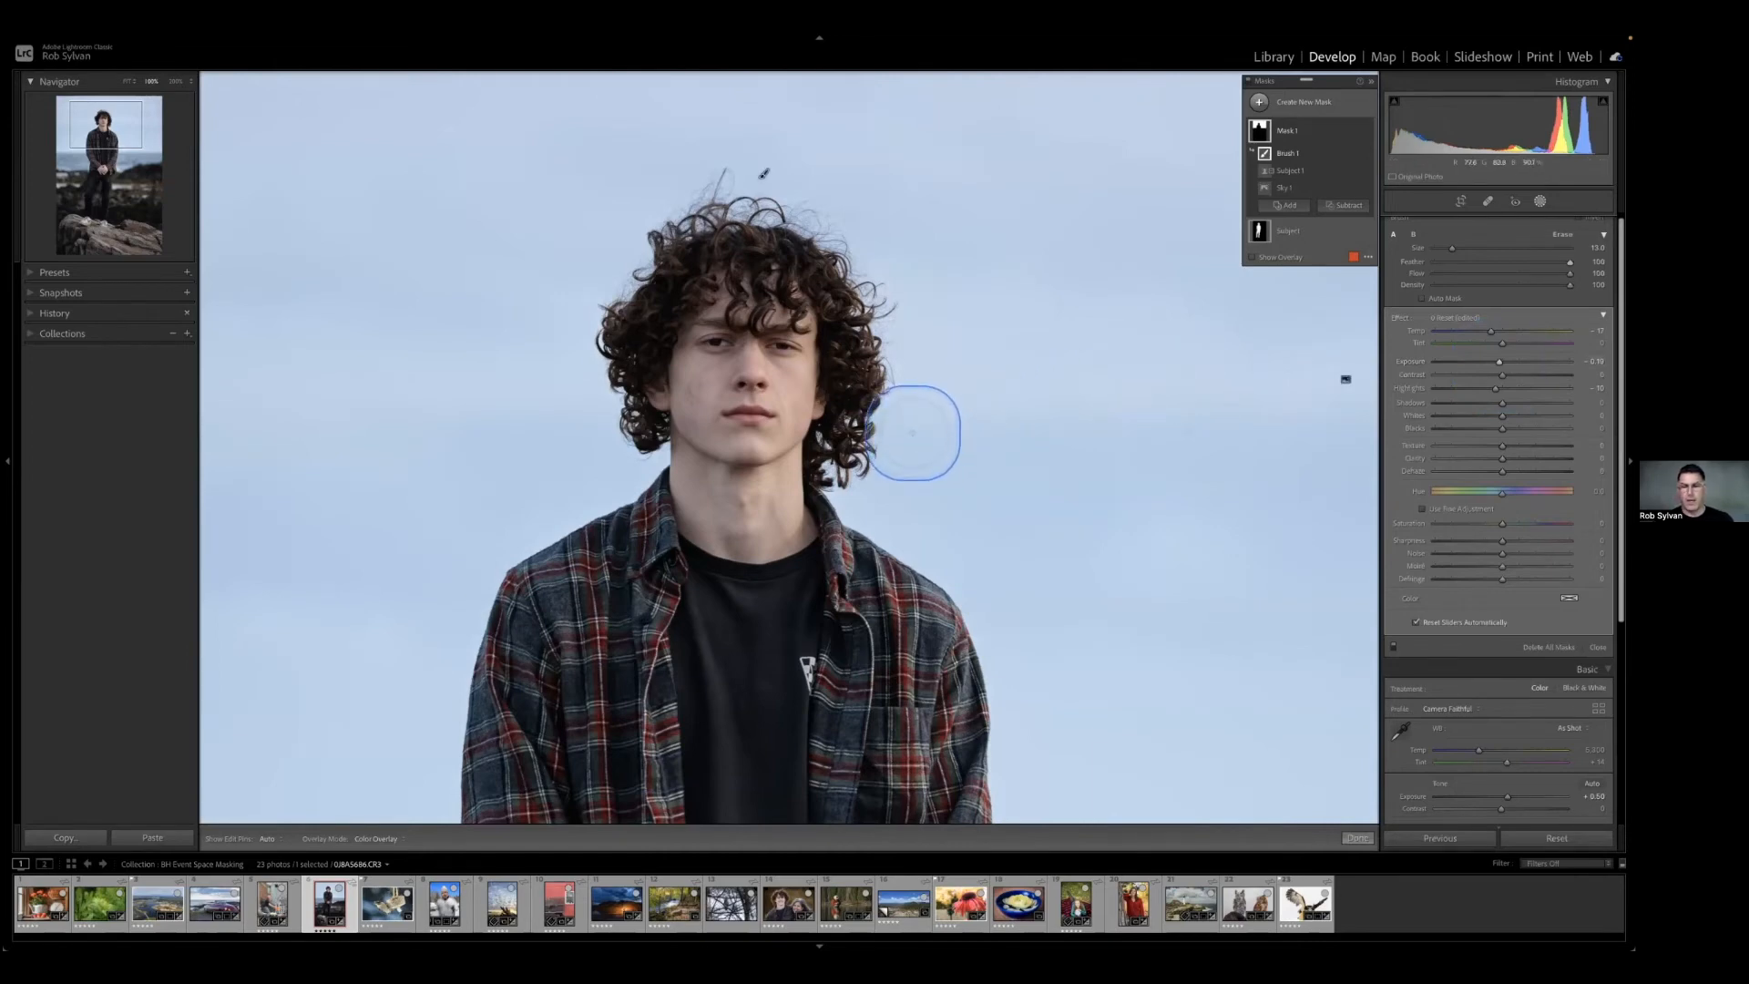
key(h)
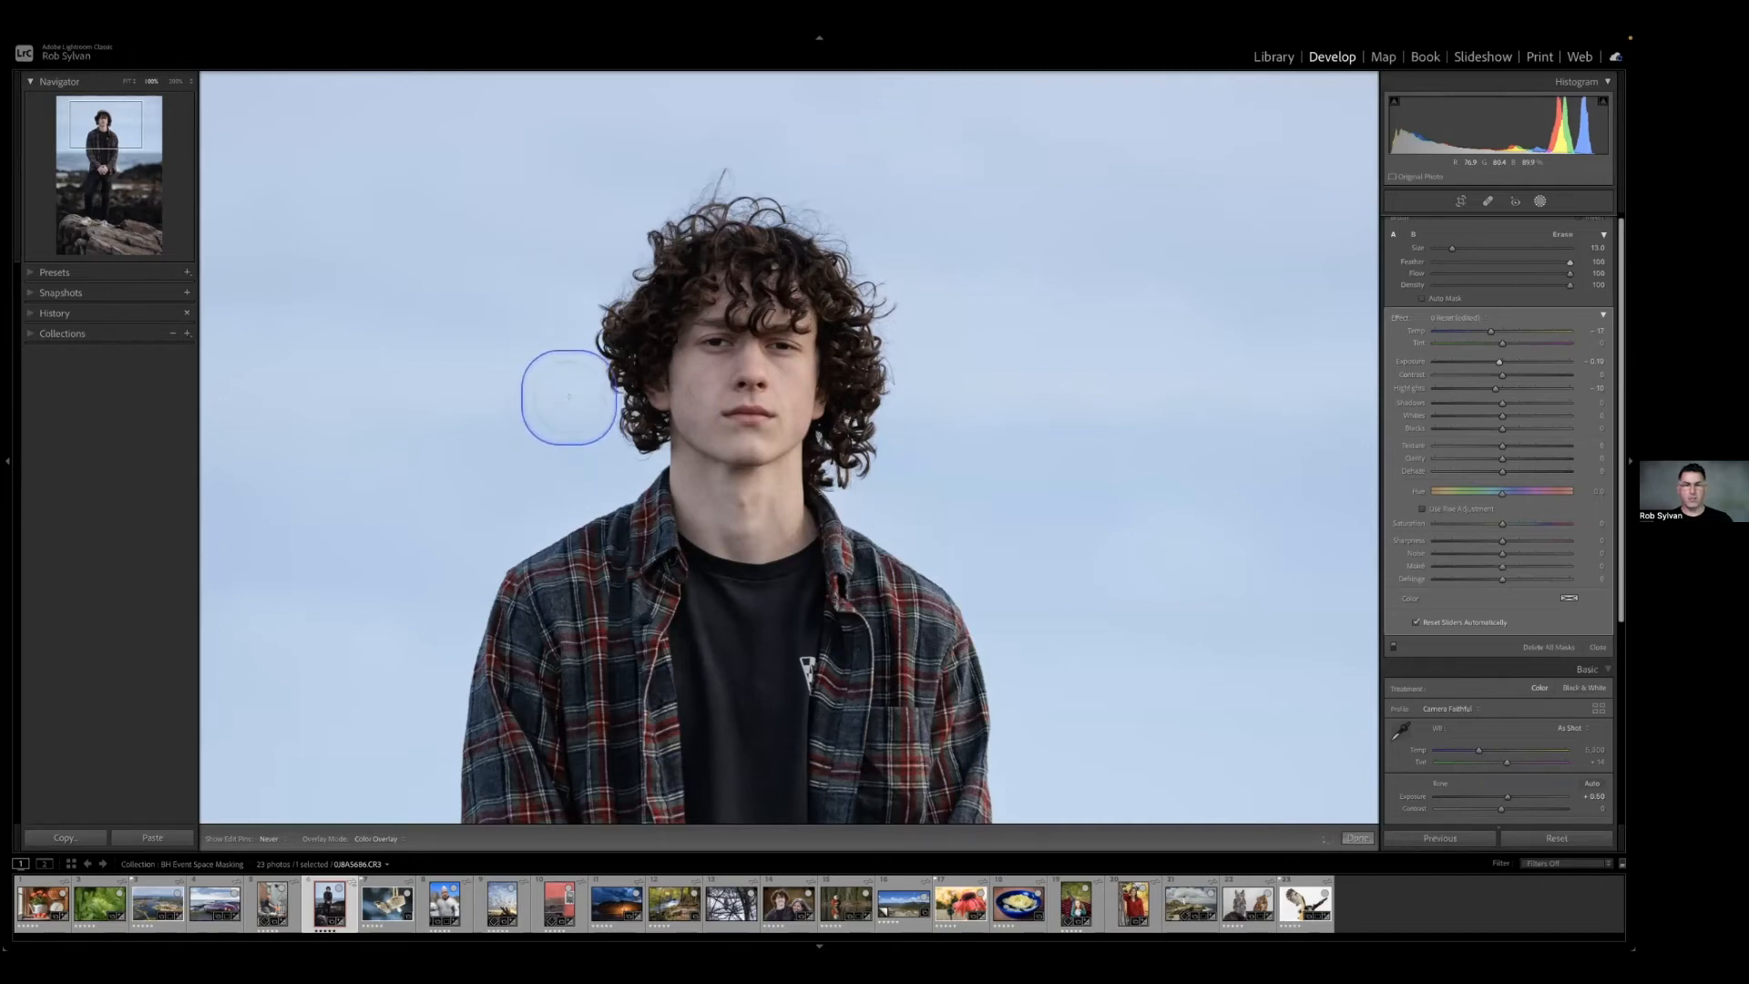
key(h)
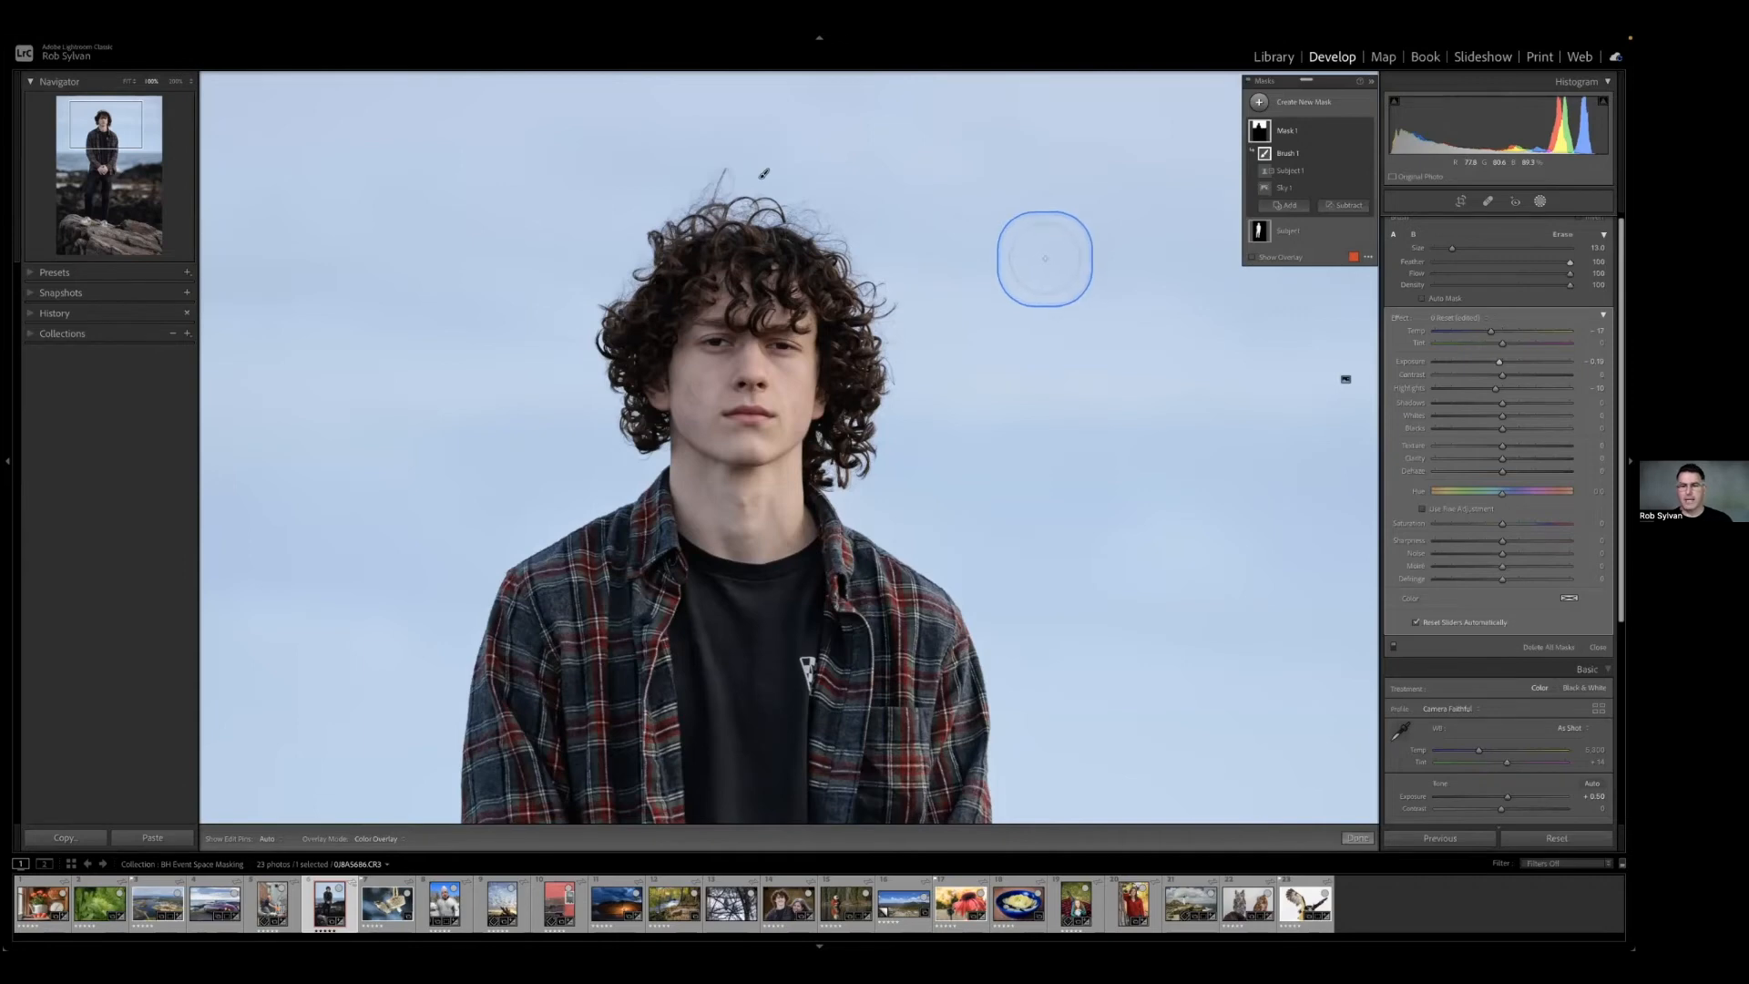
key(h)
key(h)
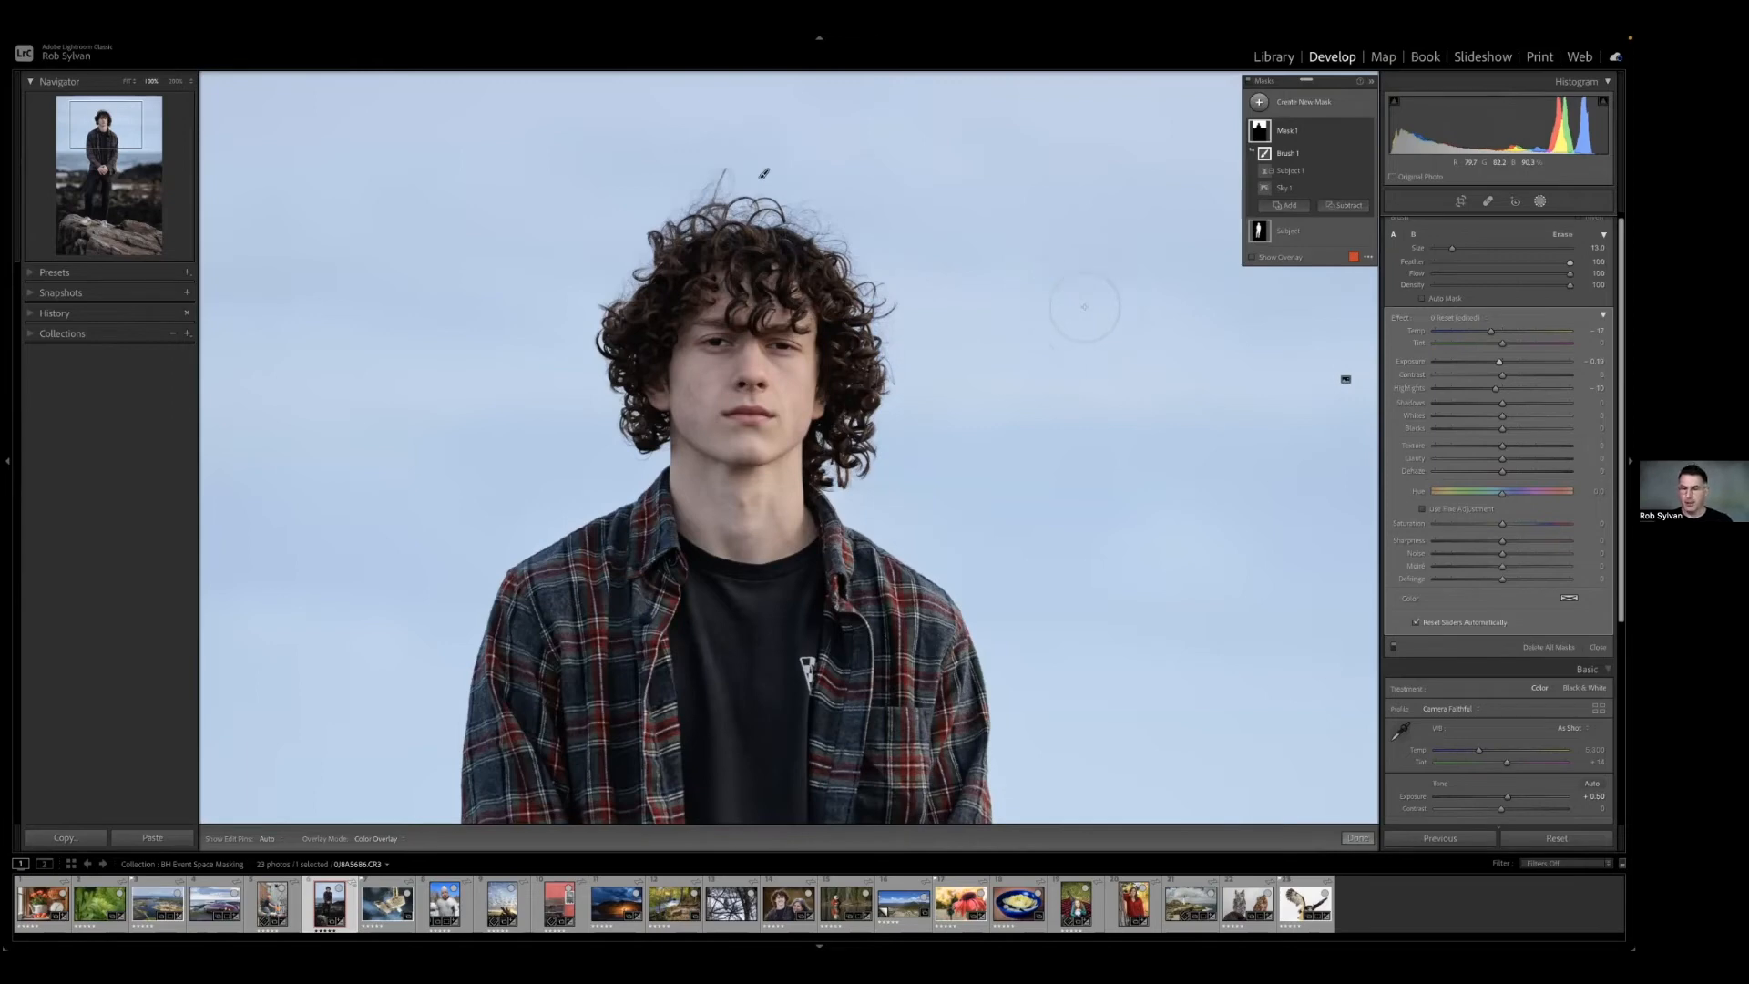
click(970, 329)
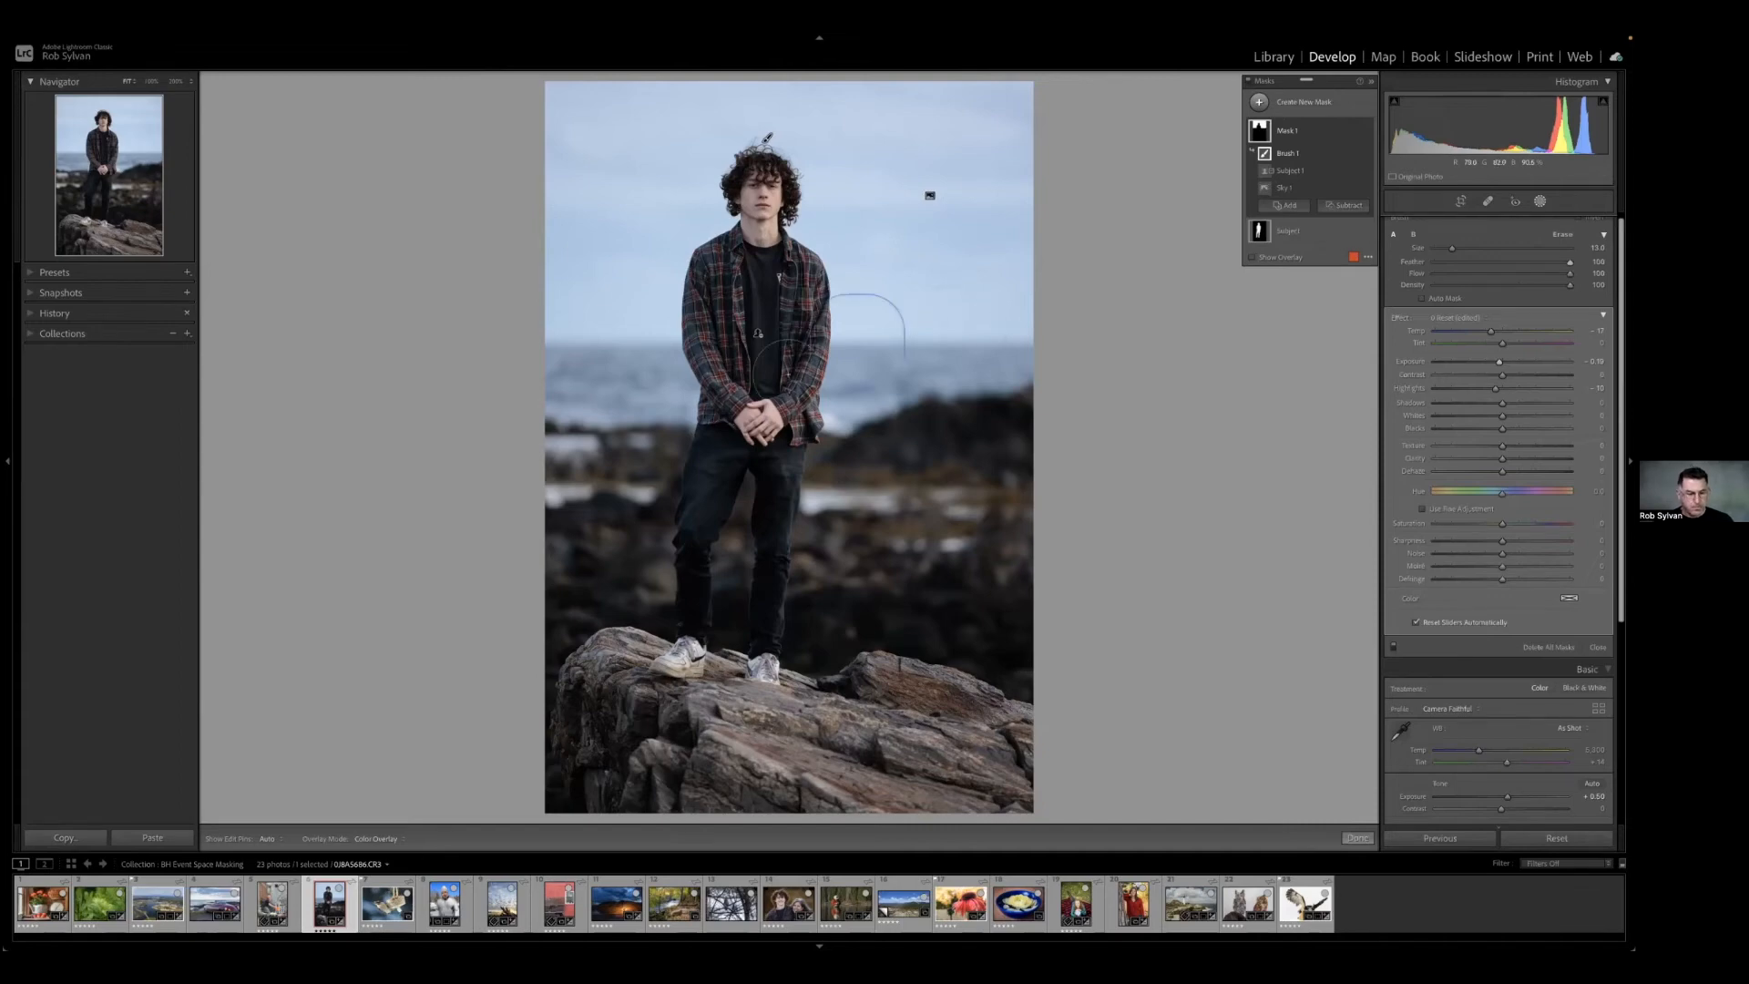
Open the woodpecker photo, mask its subject with Select Subject, and add a Color Range sampled from the rope.
click(388, 902)
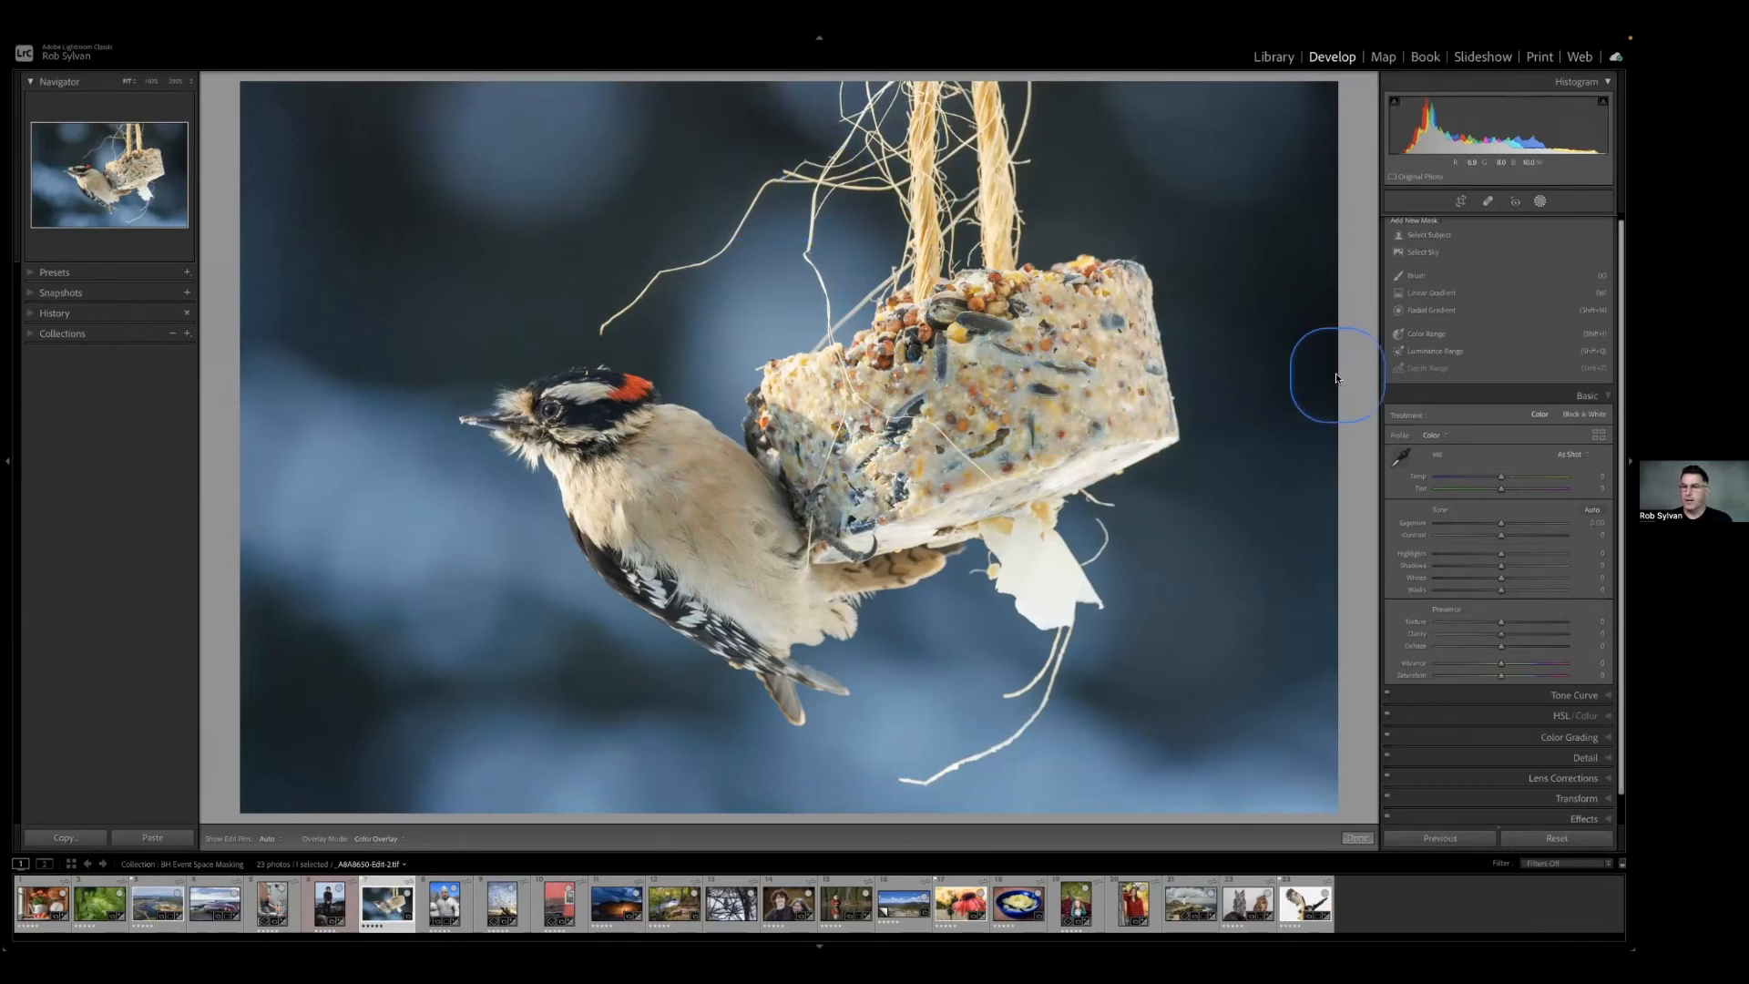
click(1428, 236)
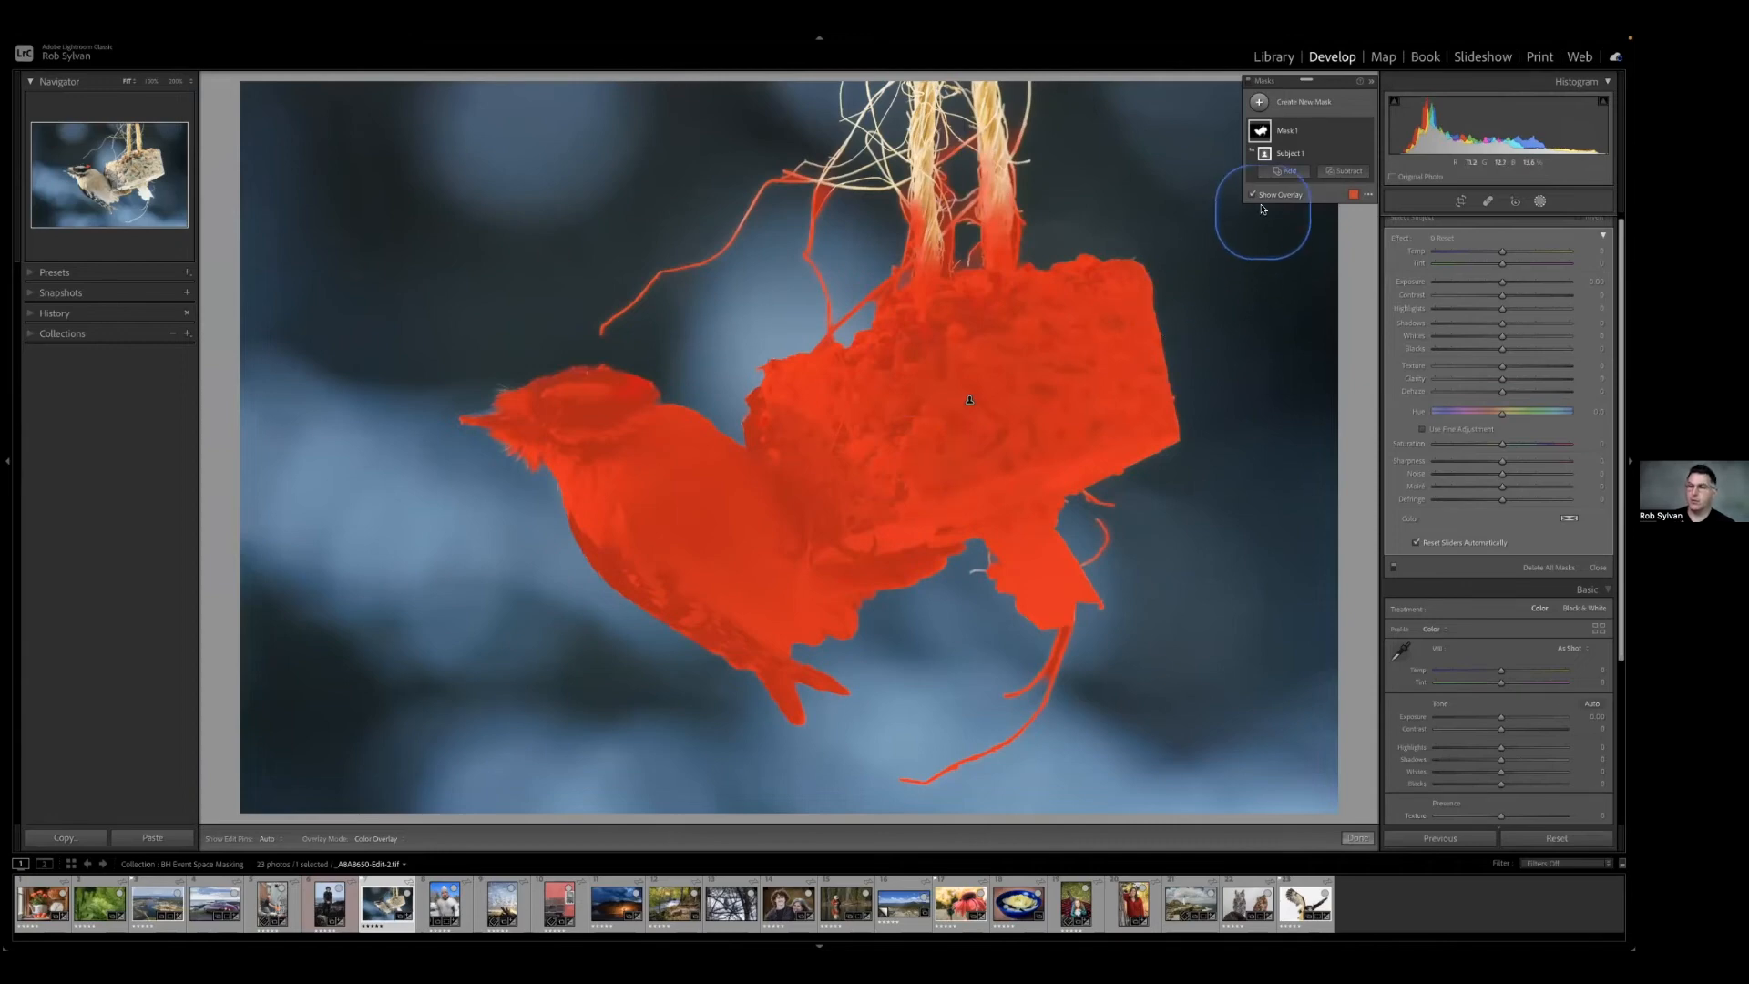
click(1275, 174)
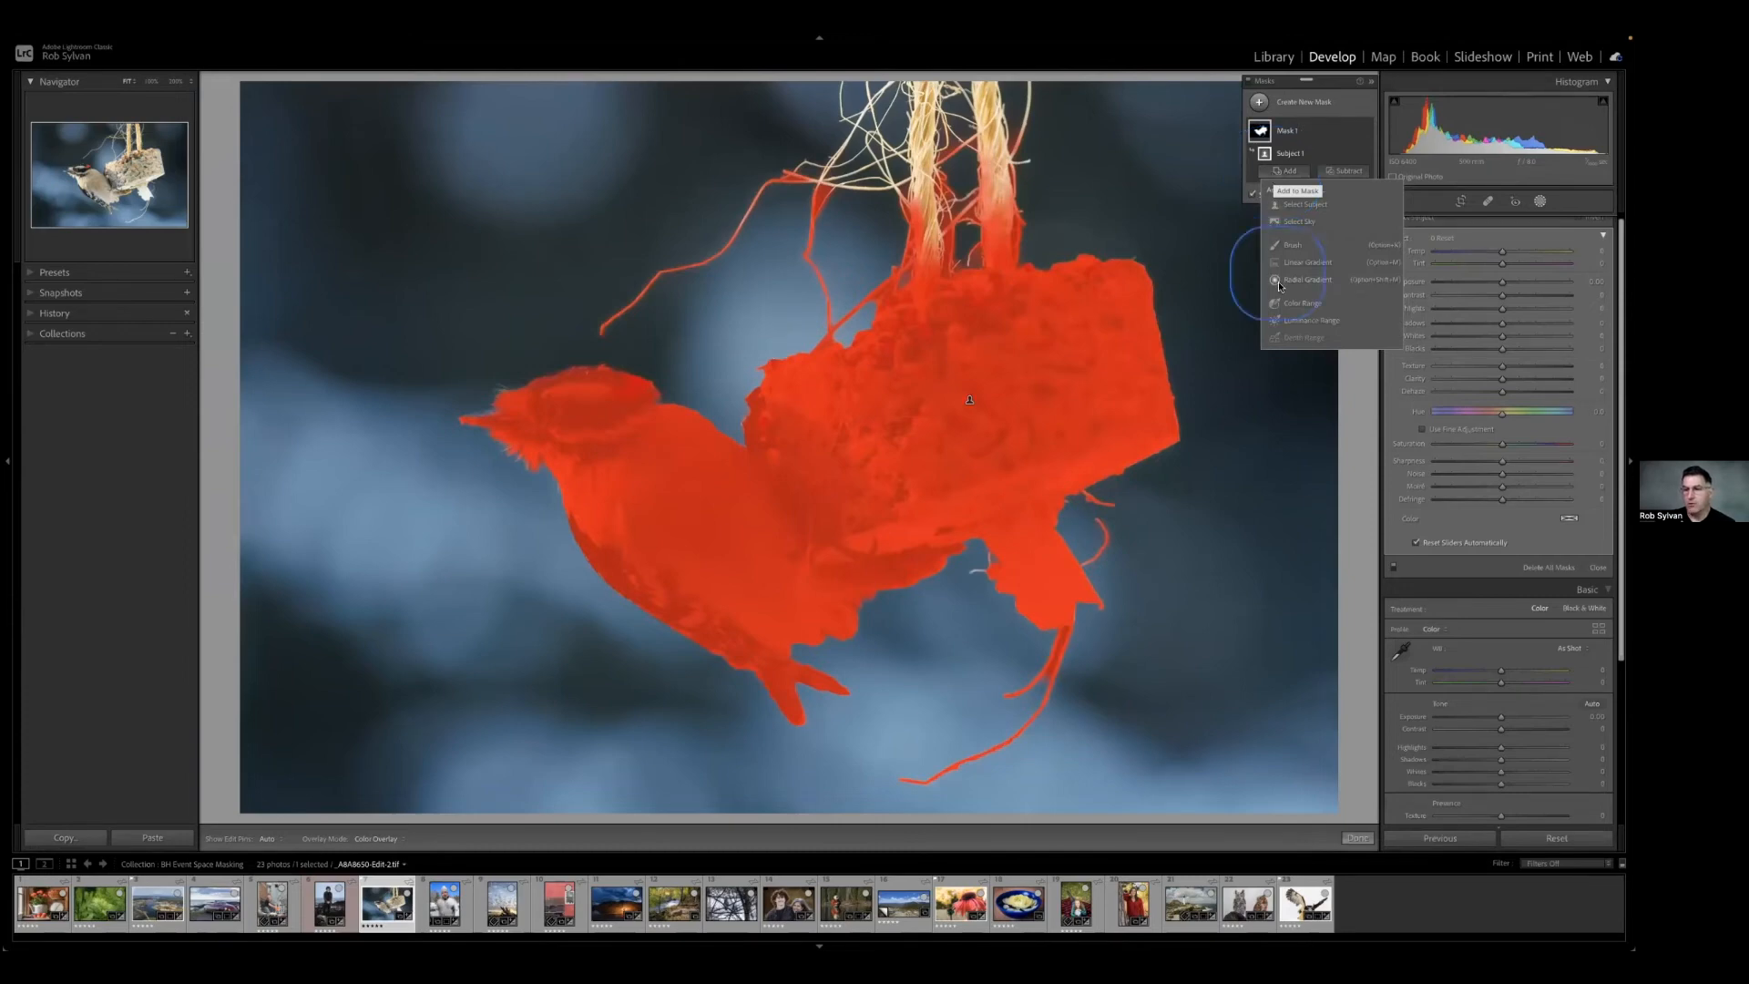
click(1298, 303)
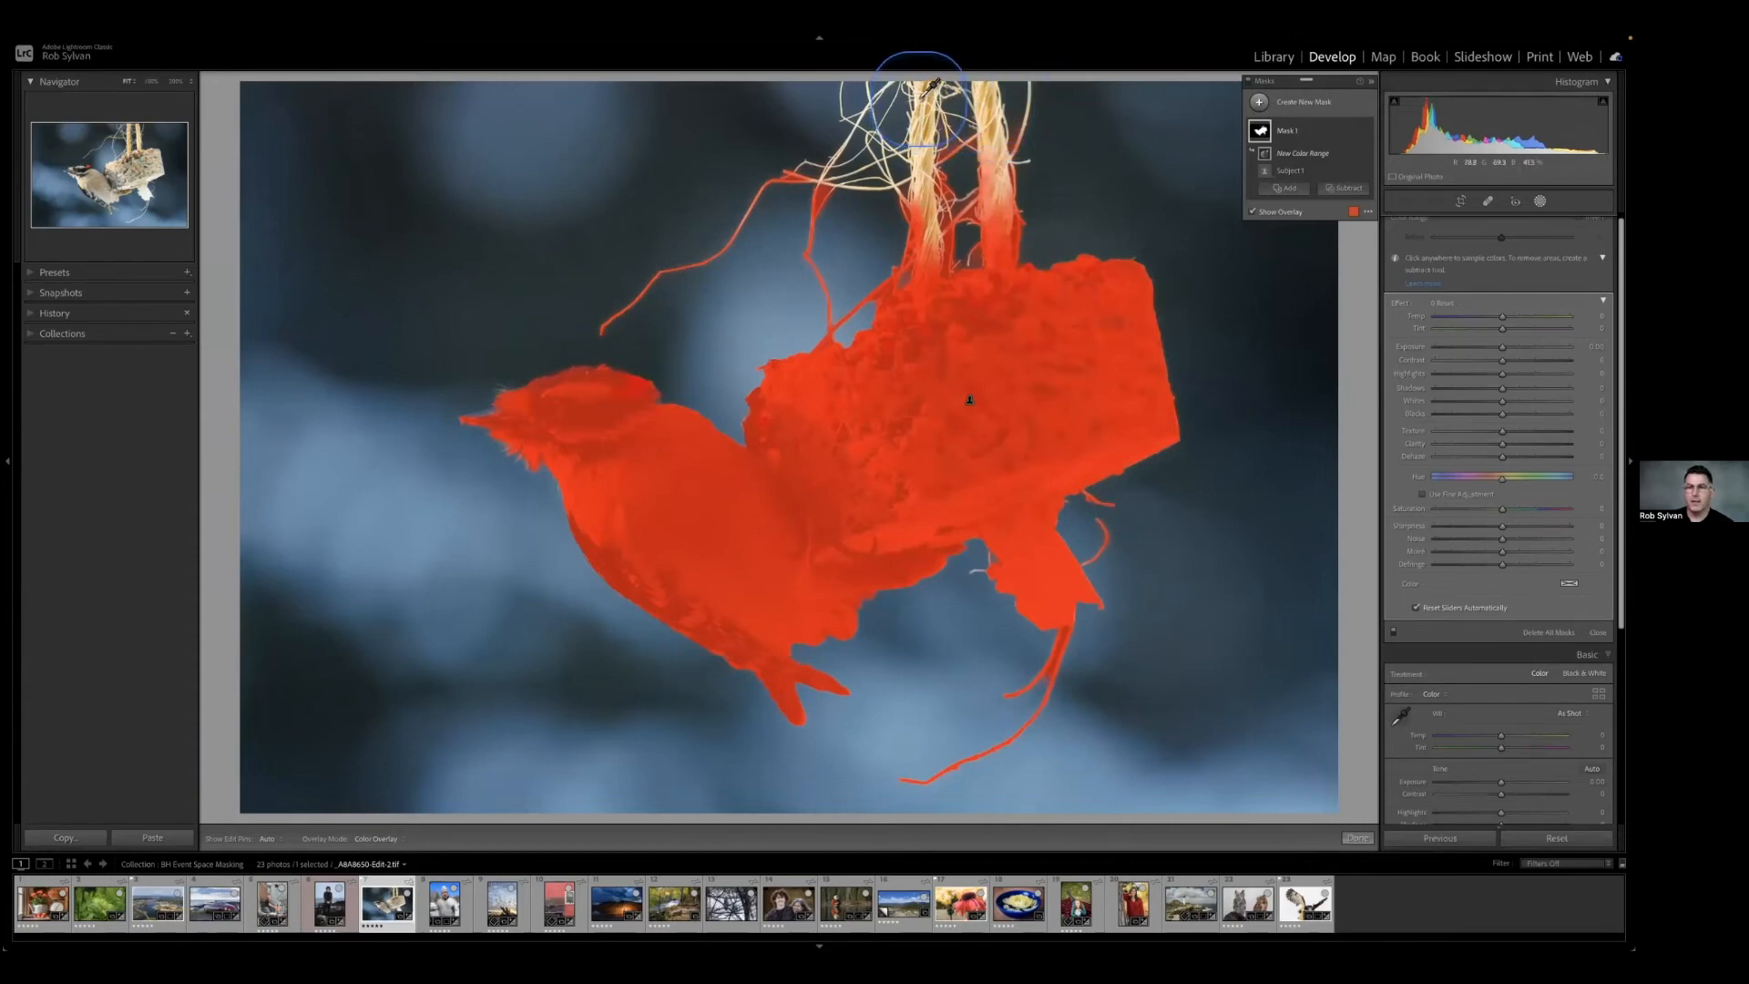
click(935, 200)
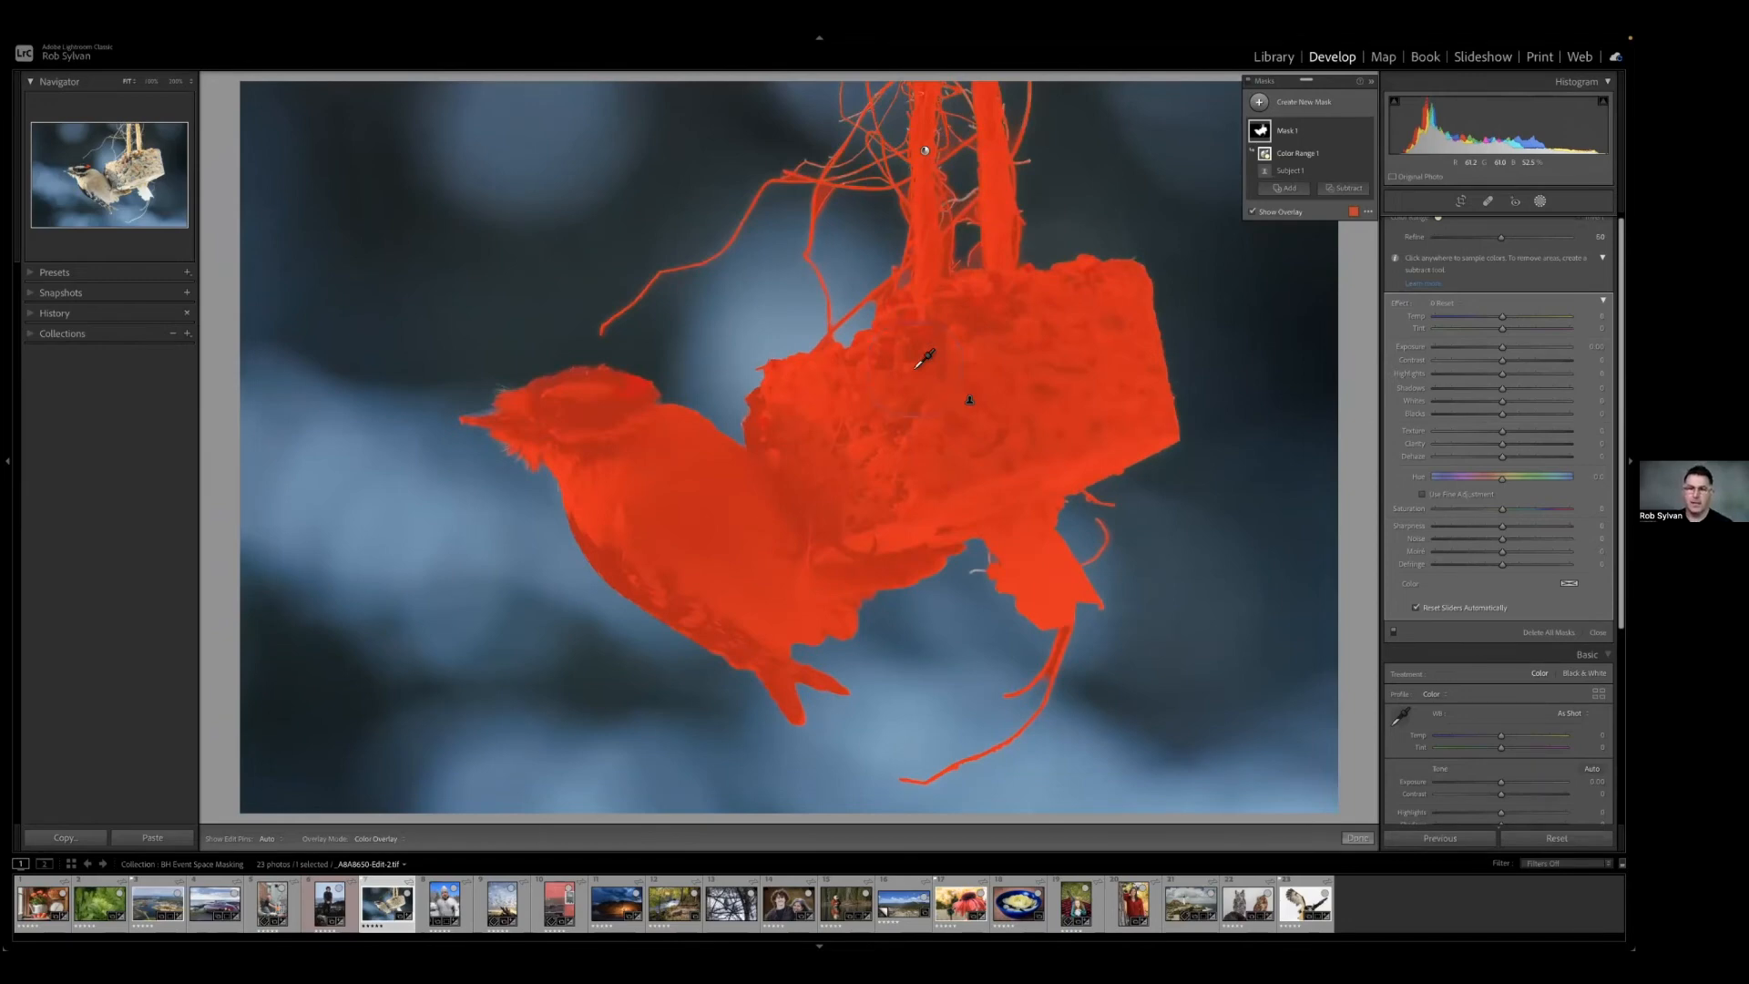
Rename the bird and feeder mask to Subject and slightly raise its temperature, texture and clarity.
double_click(1286, 133)
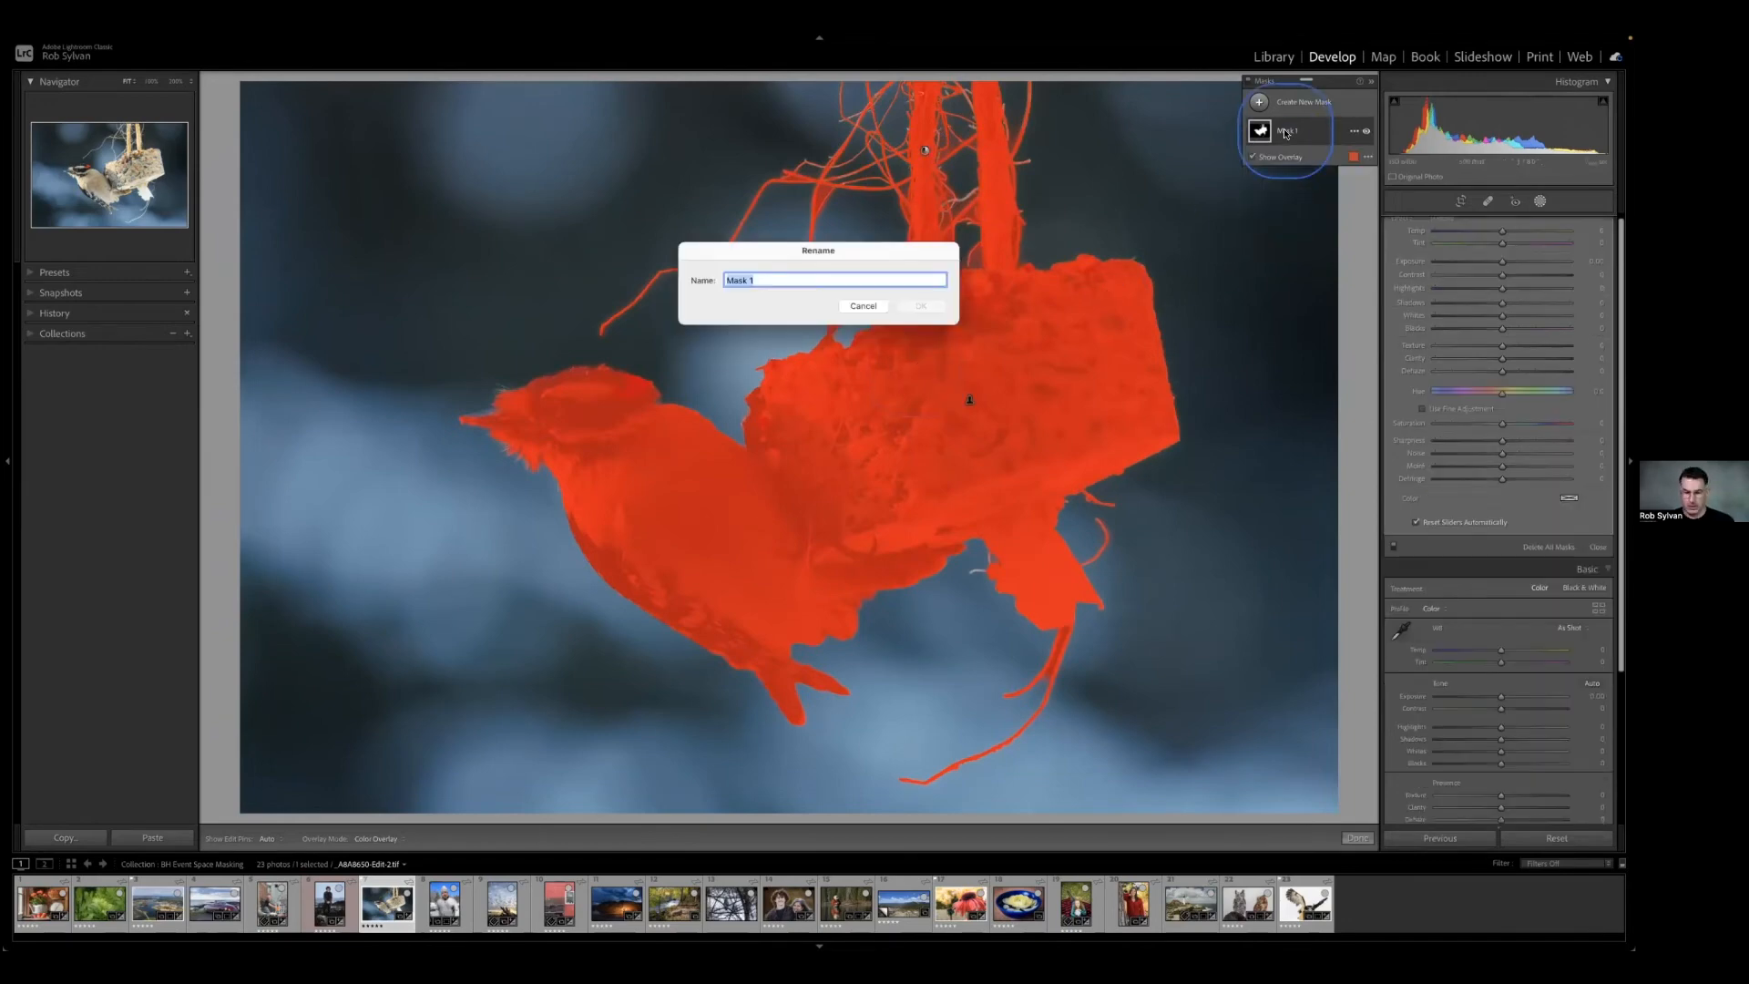
text(Subject)
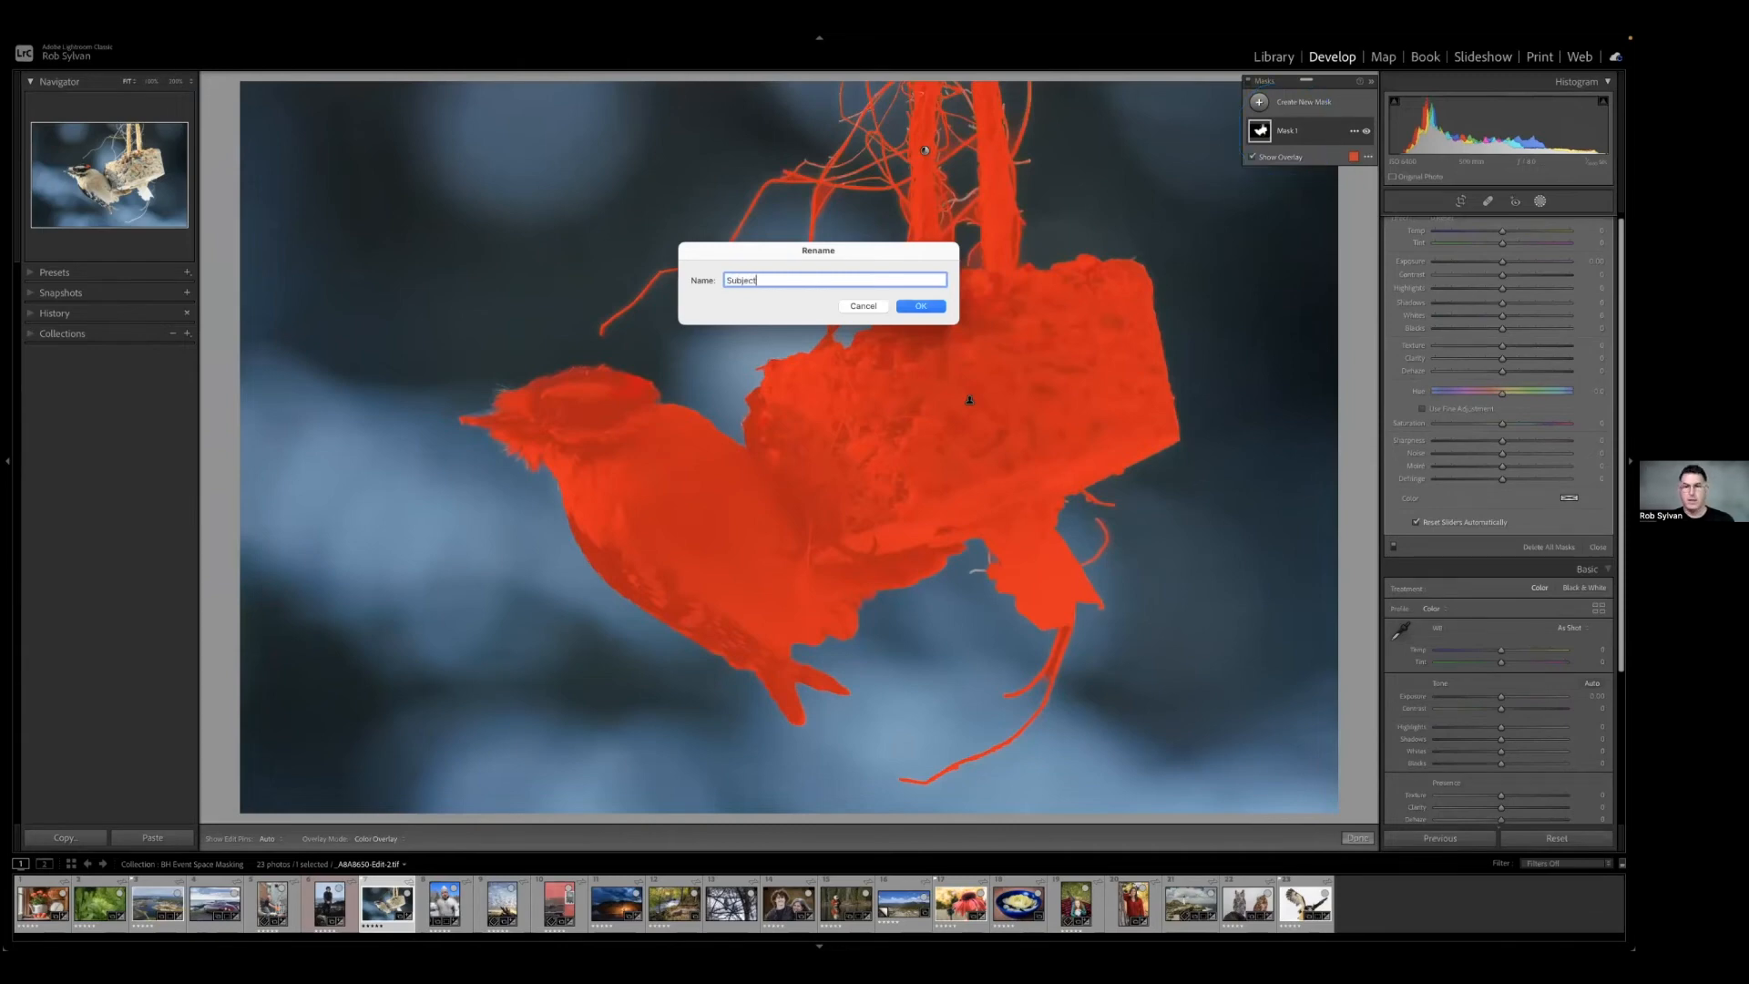
key(Return)
scroll(1487, 346, up, 1)
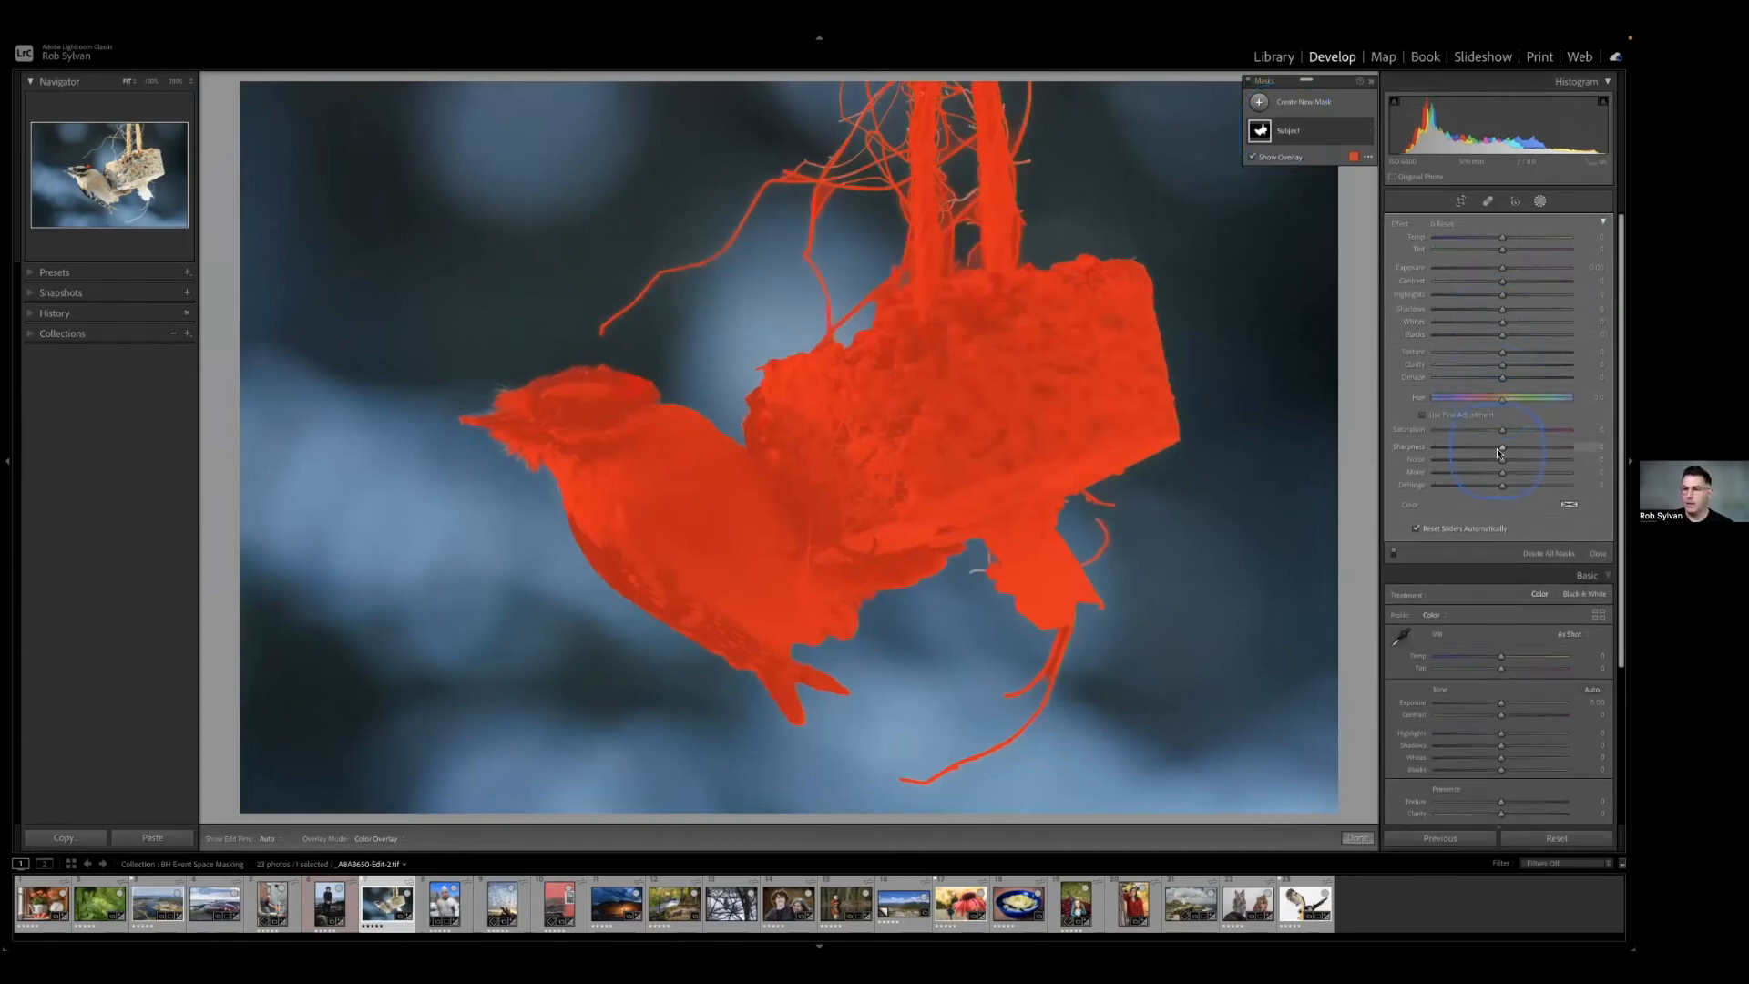
drag(1503, 449, 1505, 448)
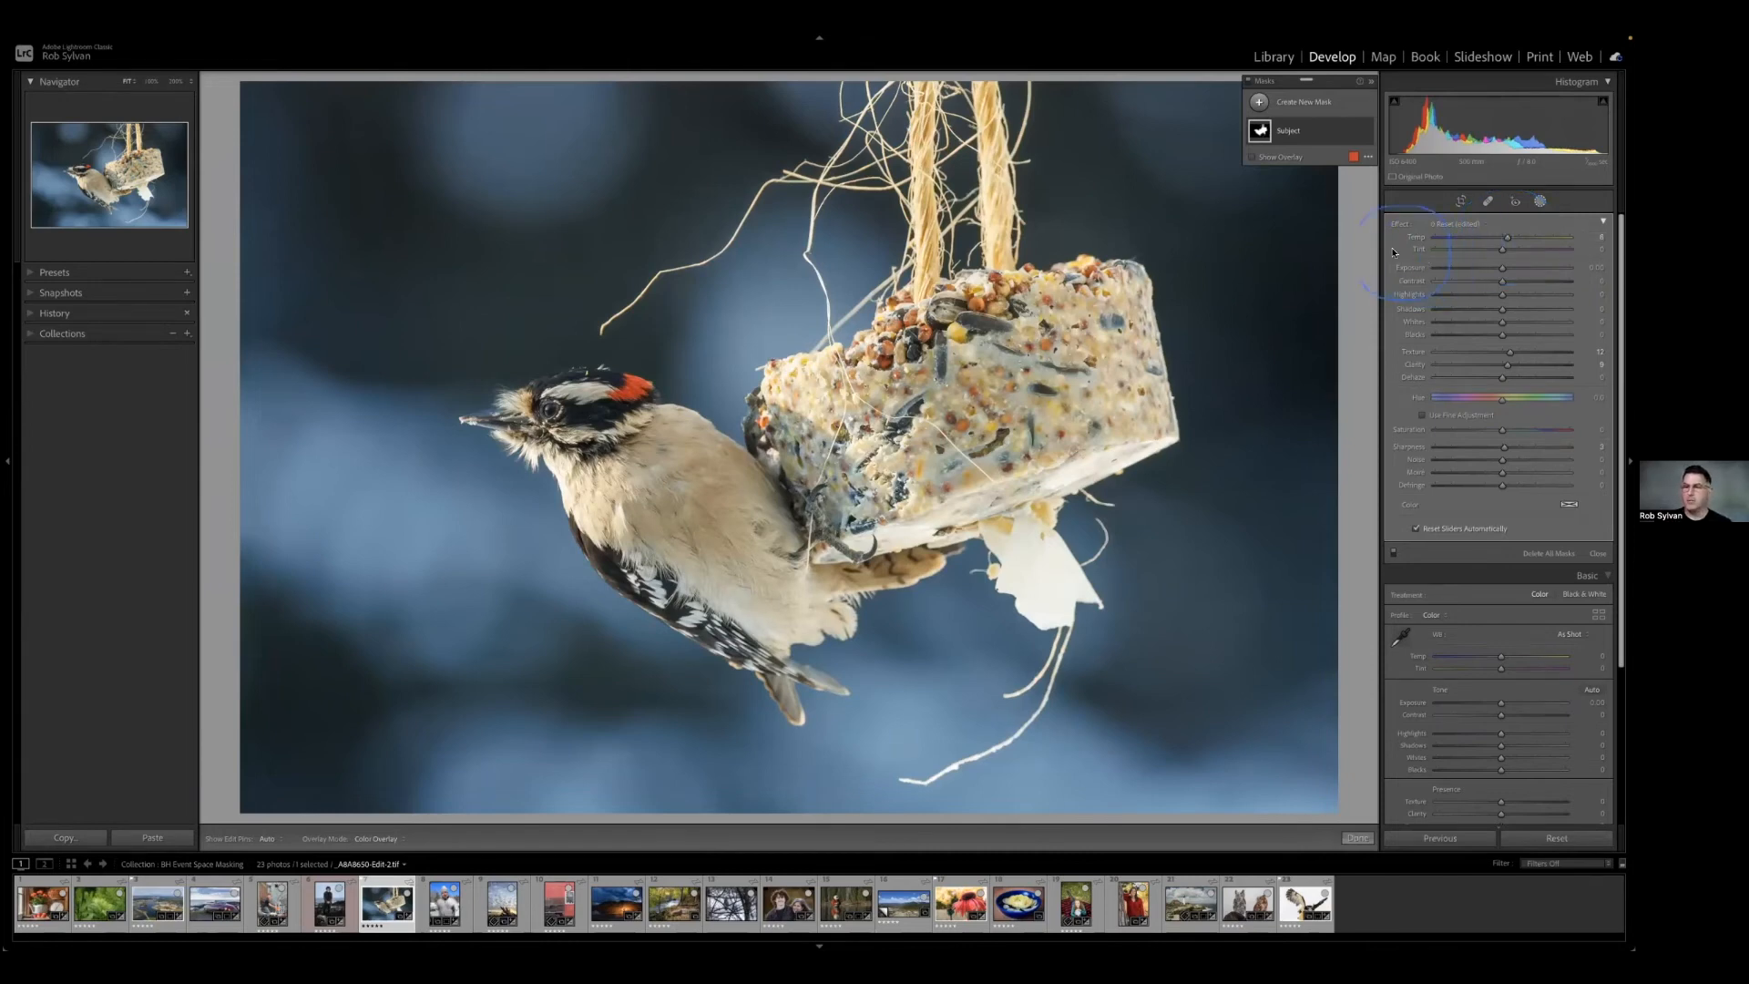
Create a second mask with Select Subject and invert it to cover the background.
click(1300, 104)
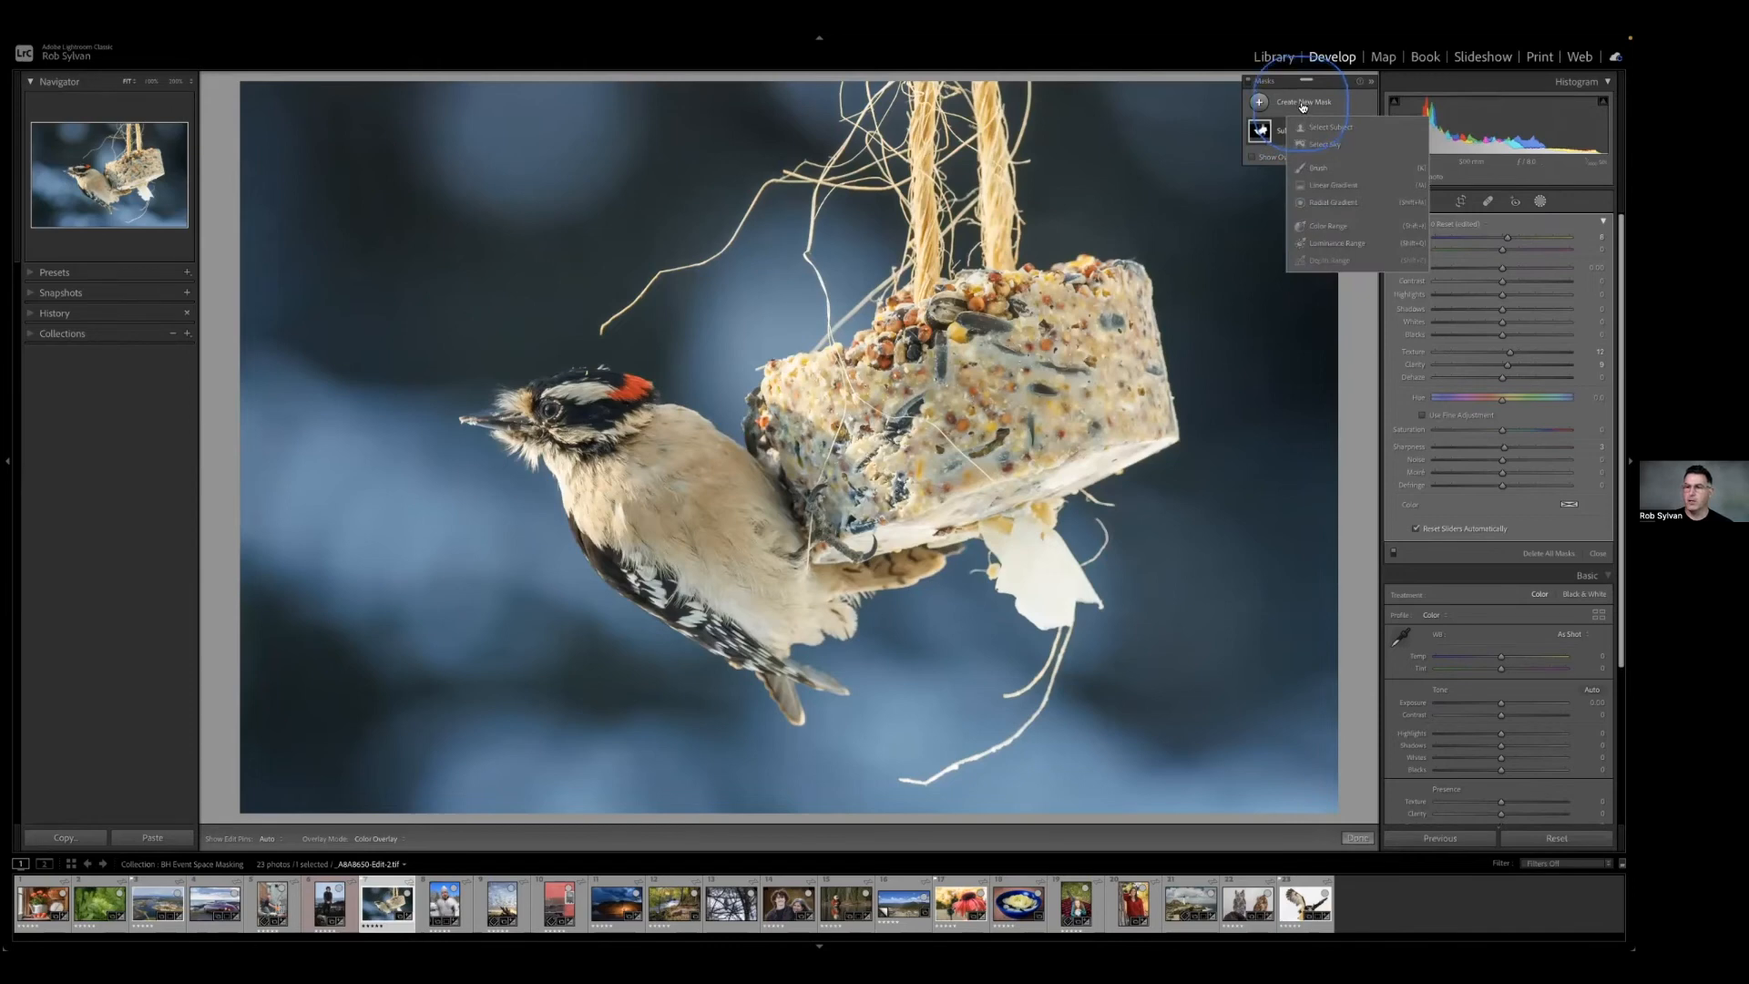
click(1315, 127)
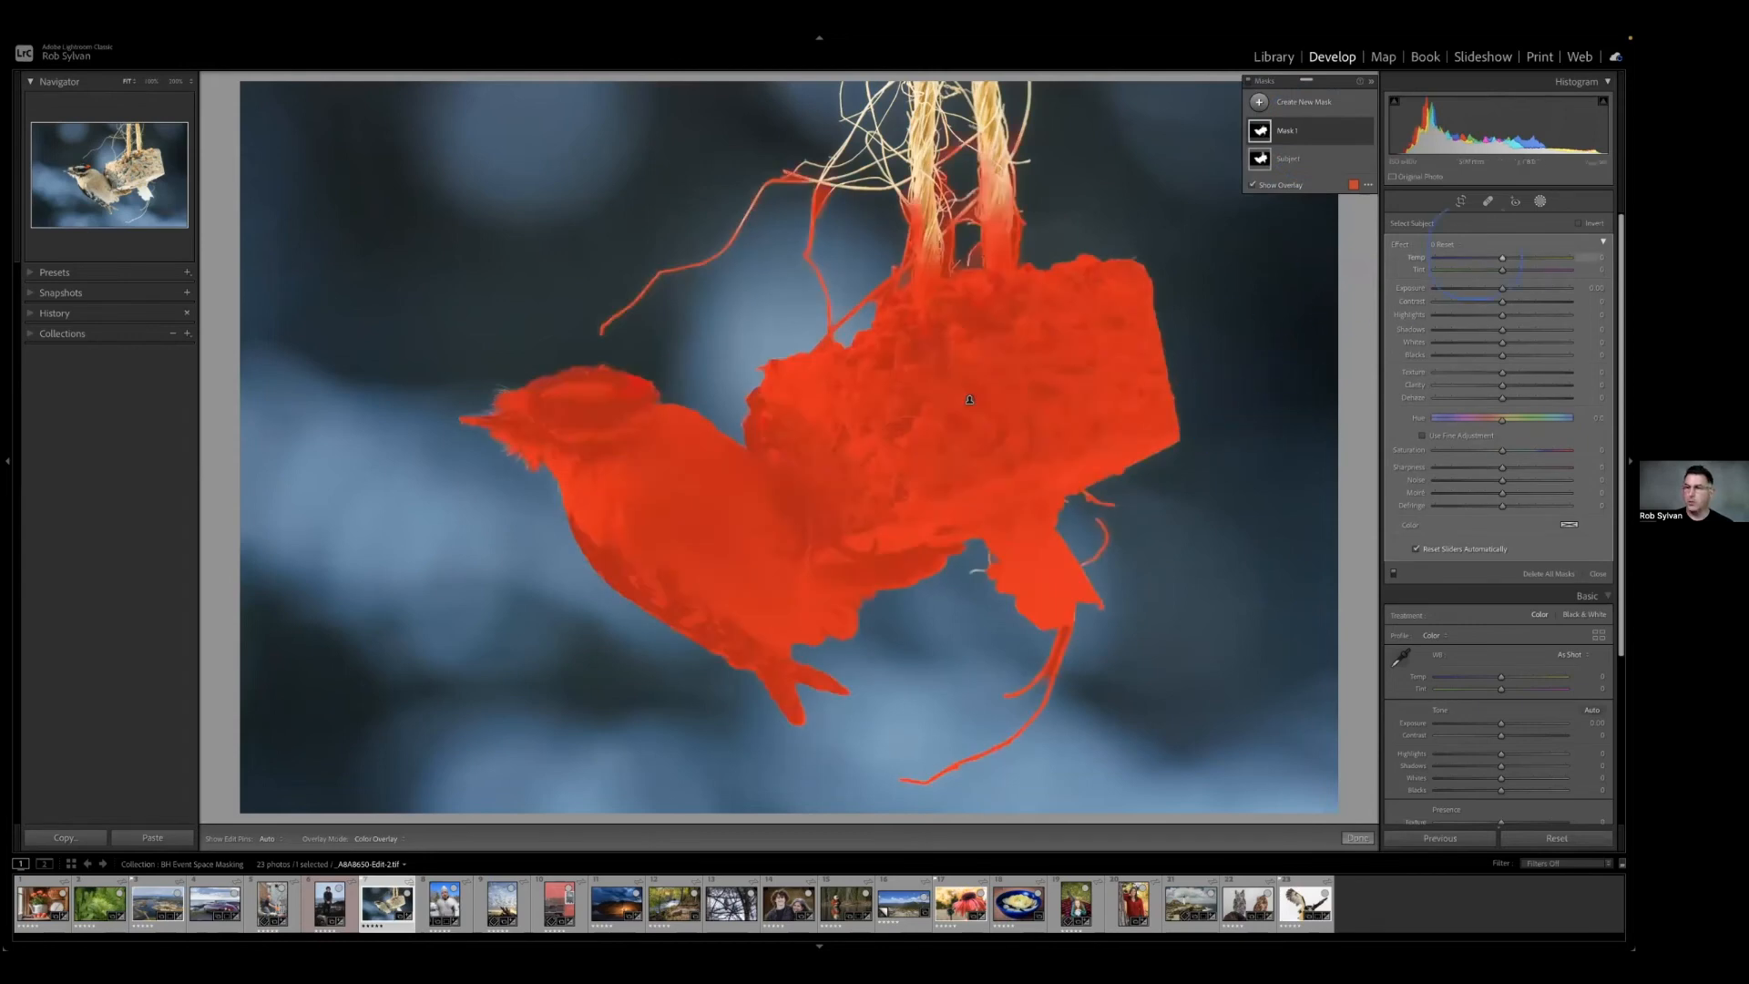
click(1580, 223)
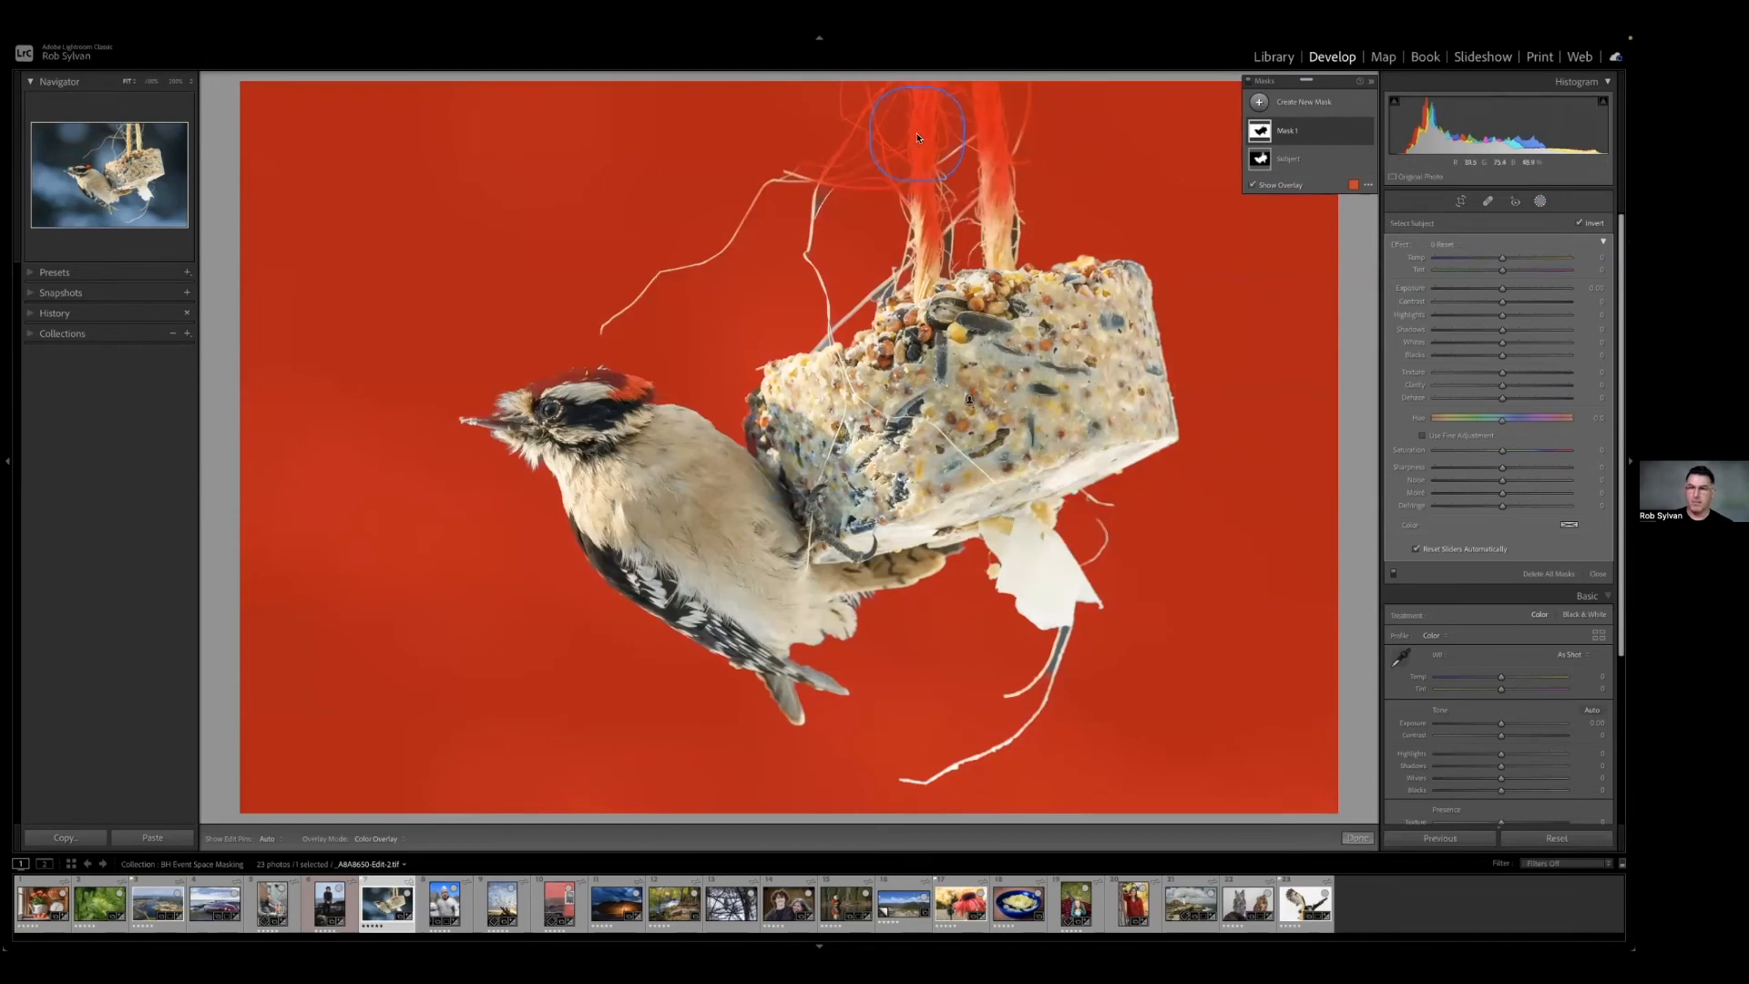
Subtract a Color Range sampled along the rope from the inverted background mask.
click(1300, 134)
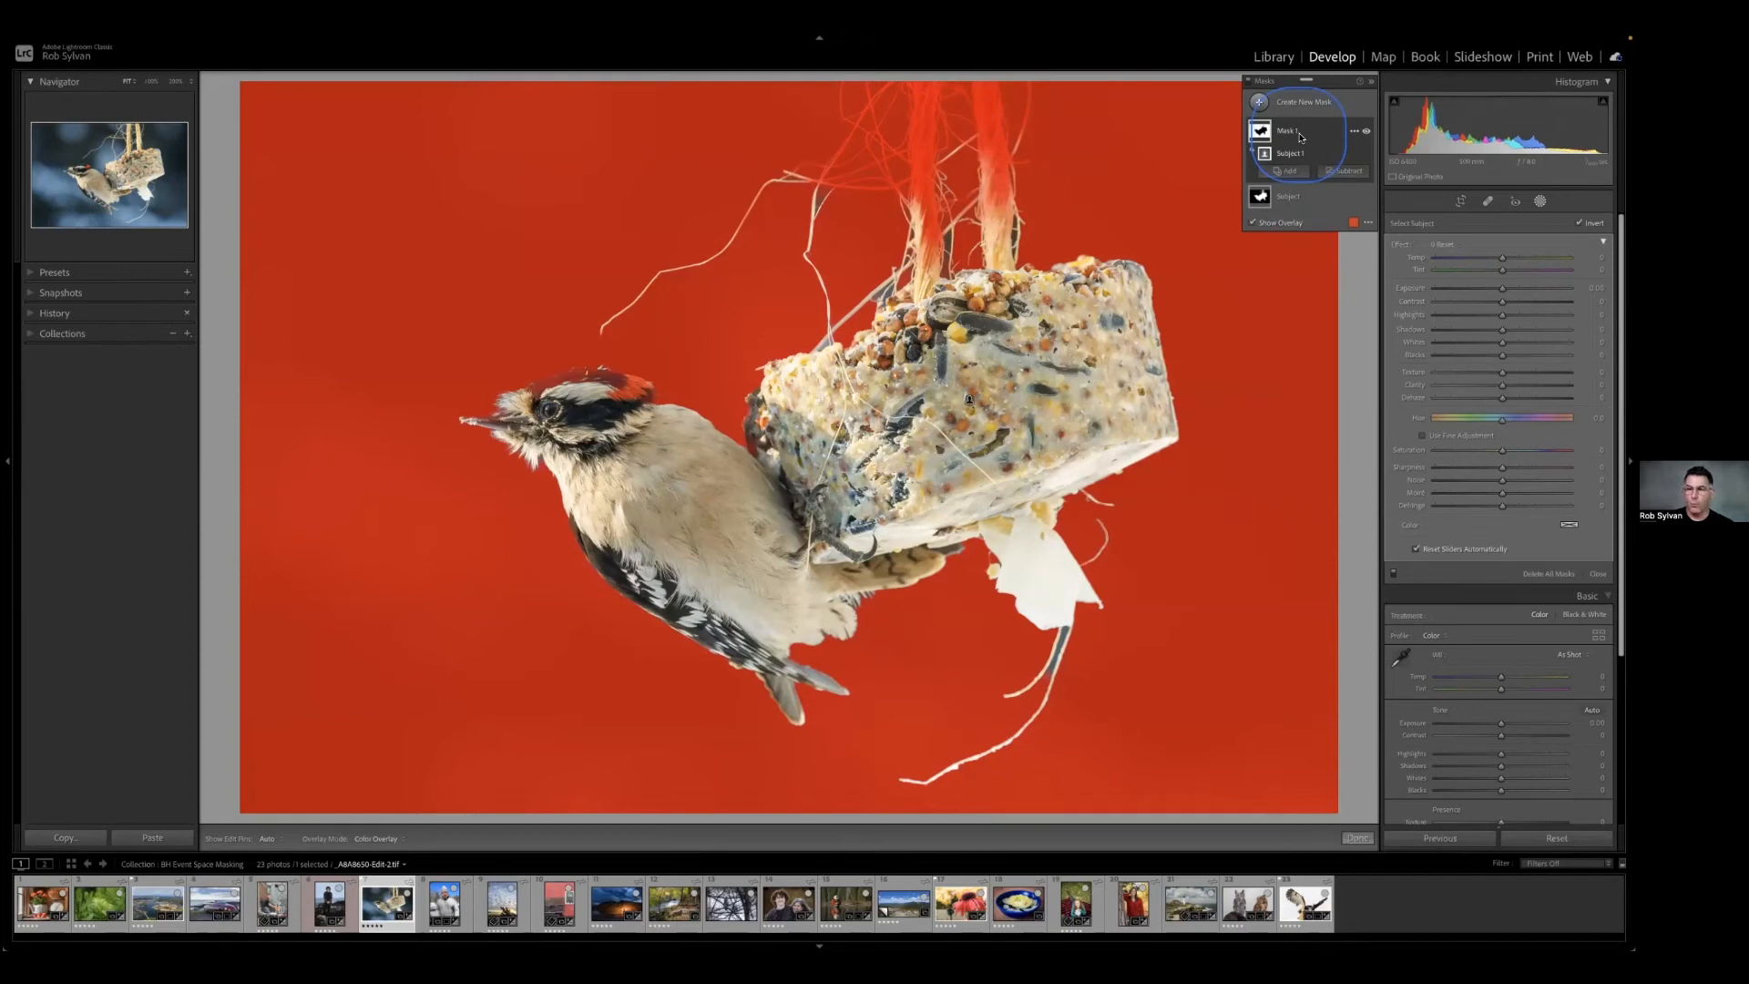
click(1338, 172)
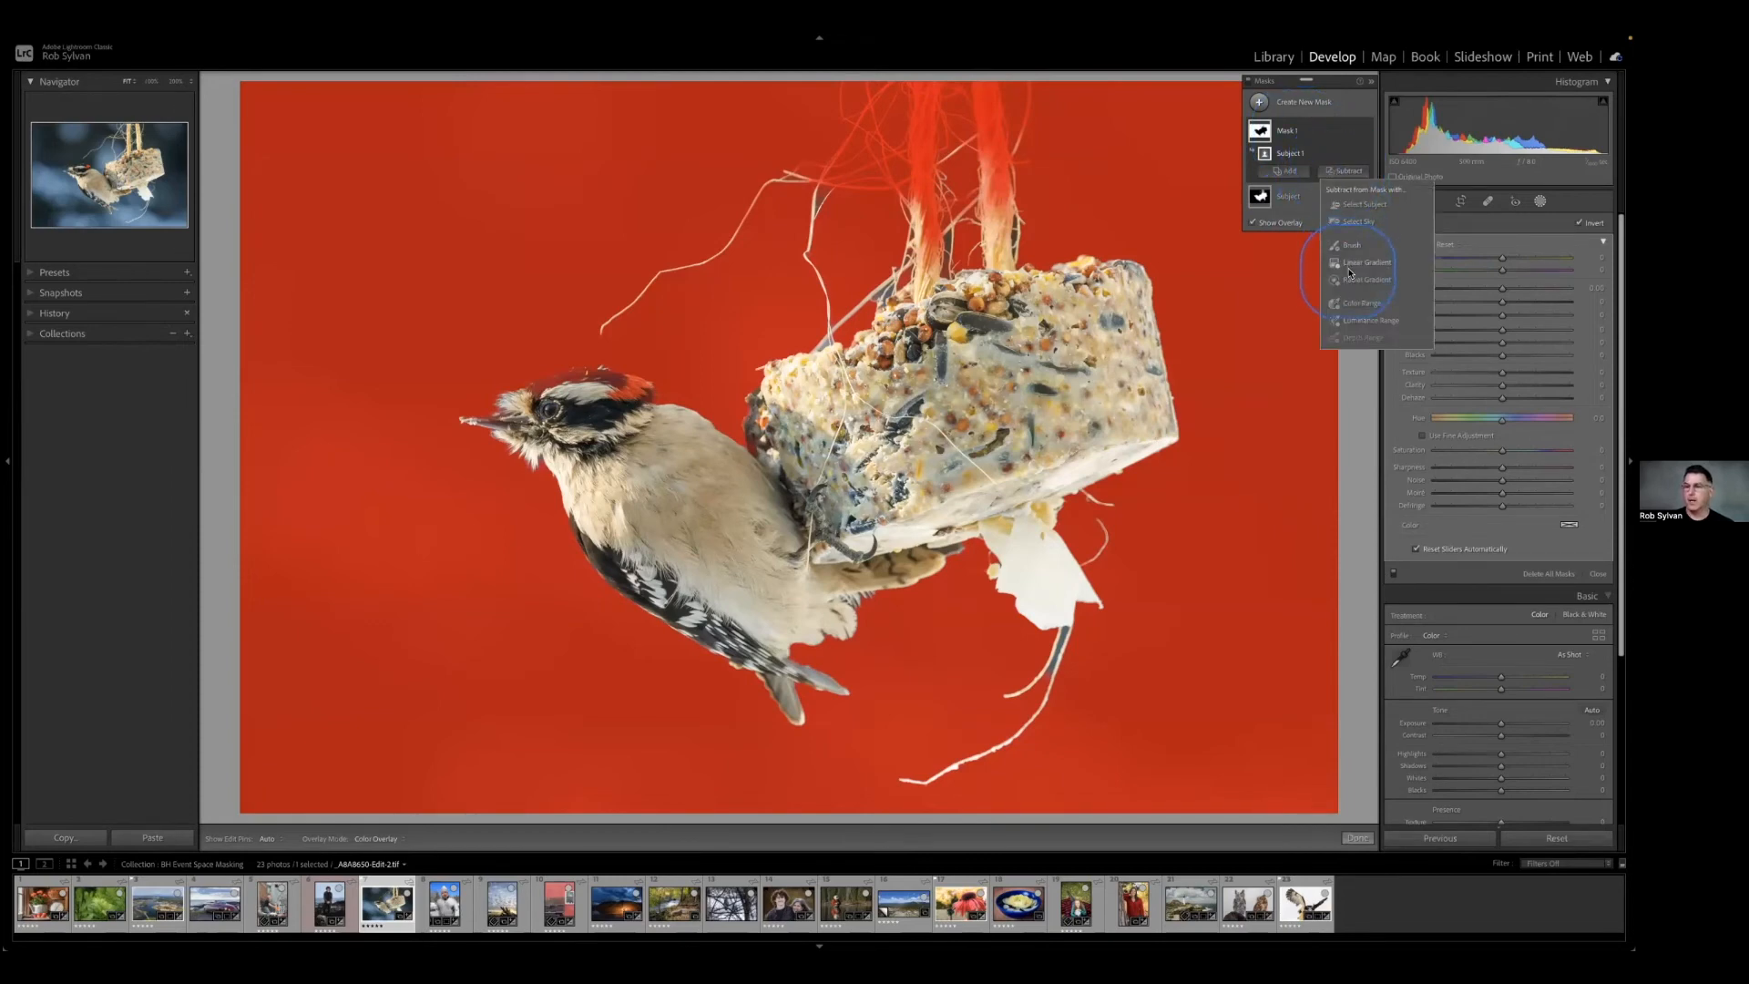
click(1351, 307)
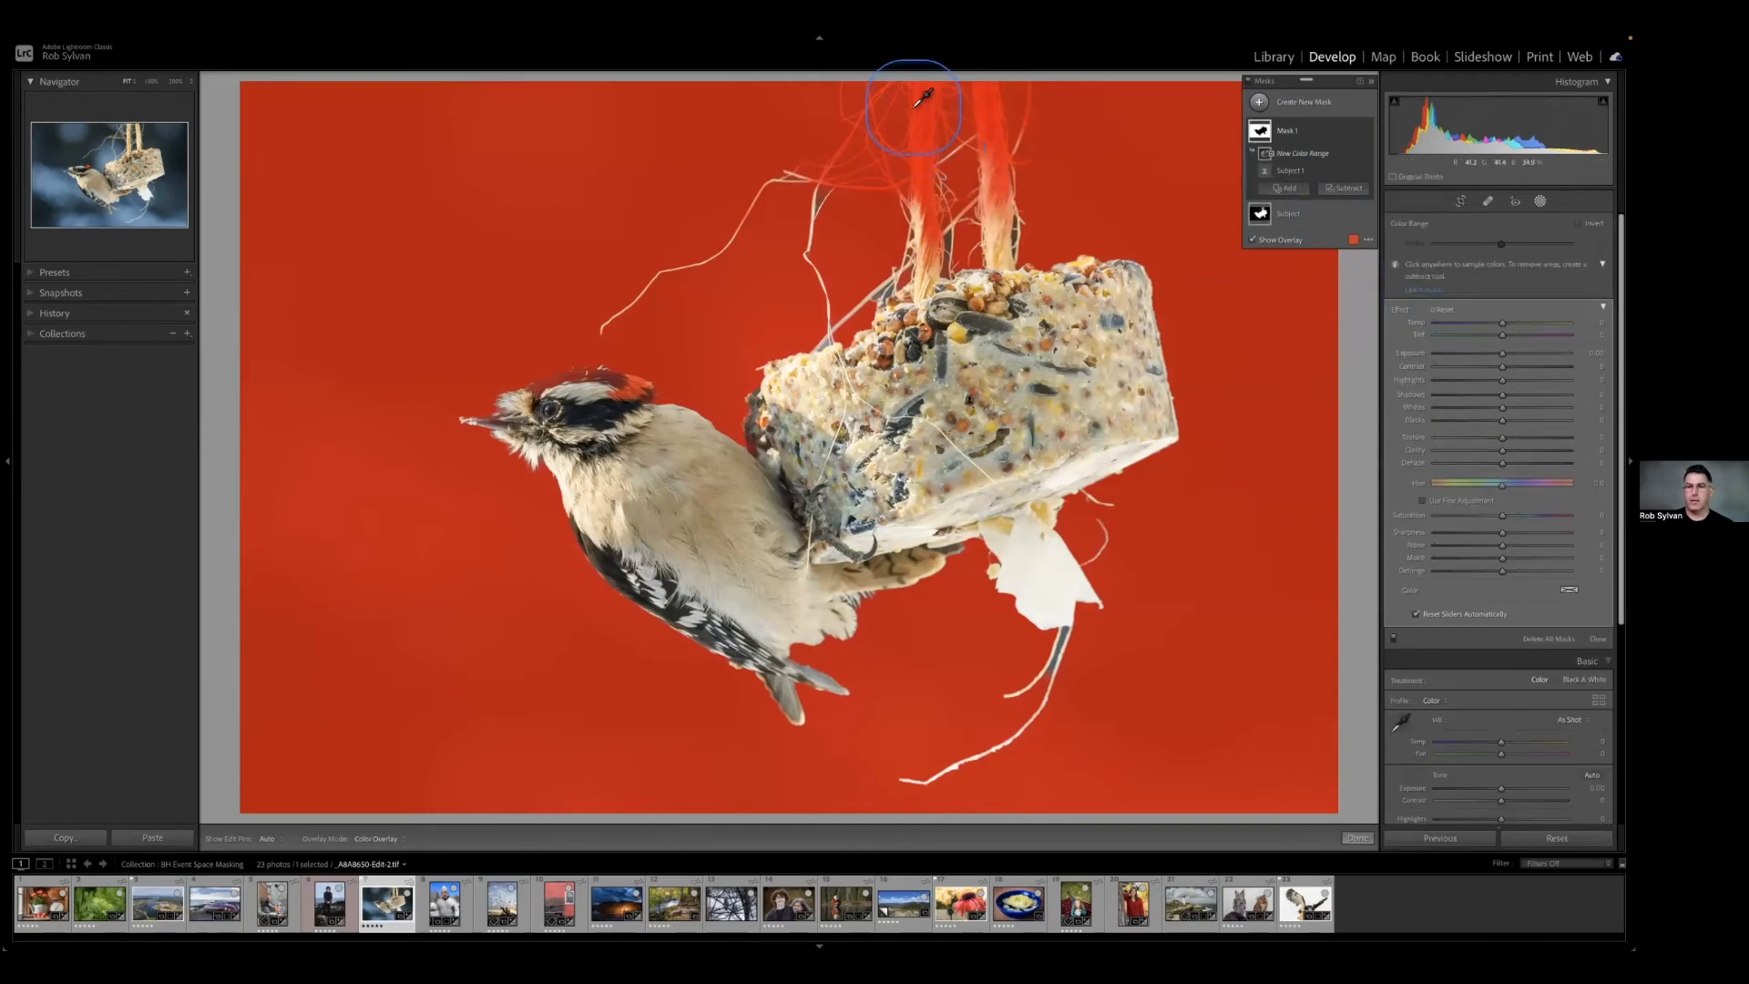
drag(924, 157, 930, 215)
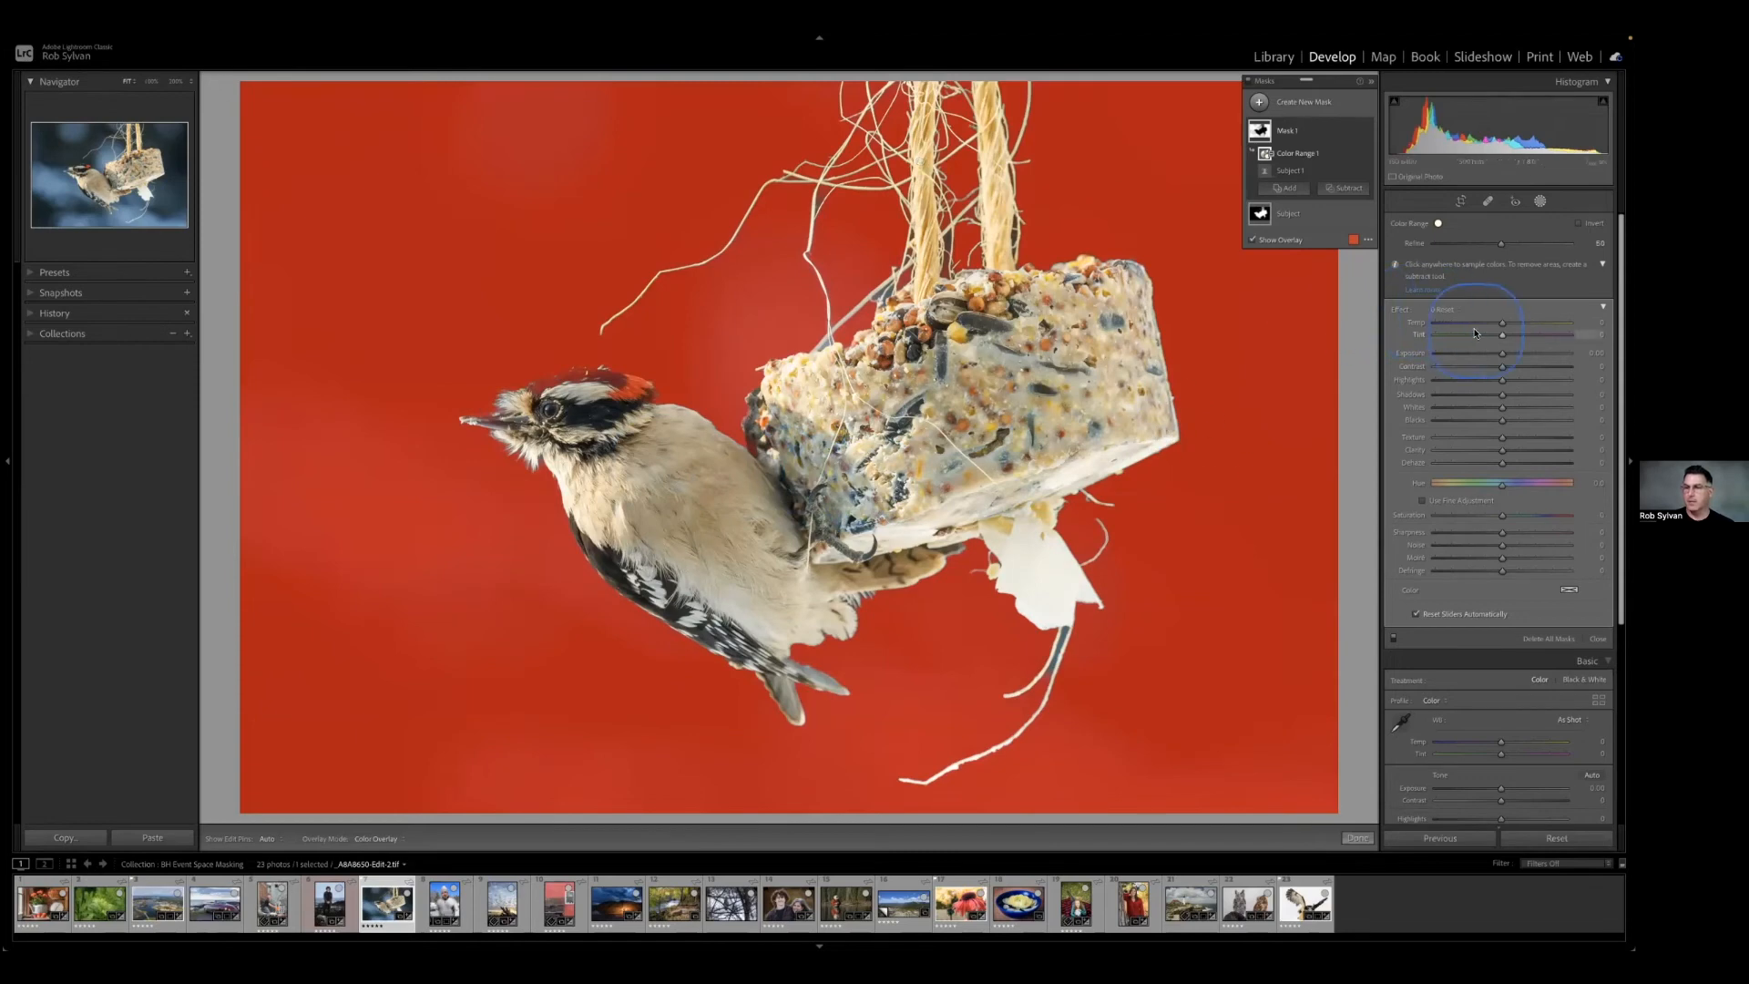
Darken the inverted mask's exposure and cool its temperature, and rename the mask to Background.
drag(1503, 355, 1490, 358)
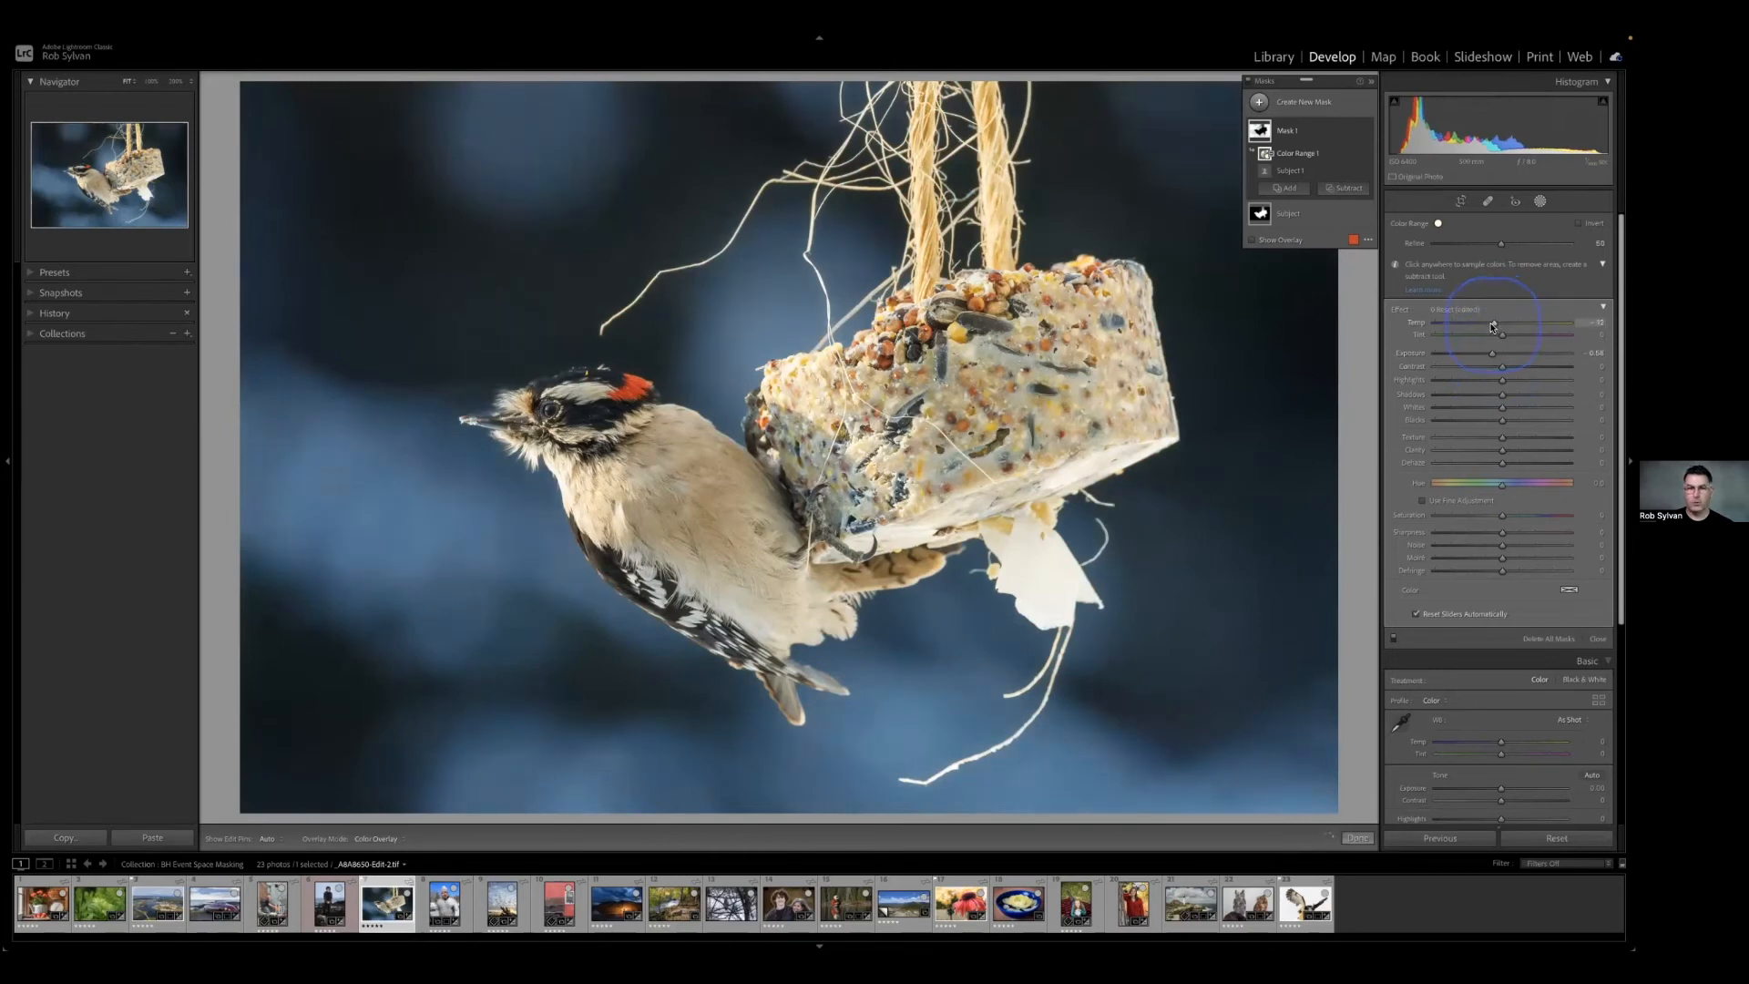
drag(1490, 328, 1488, 328)
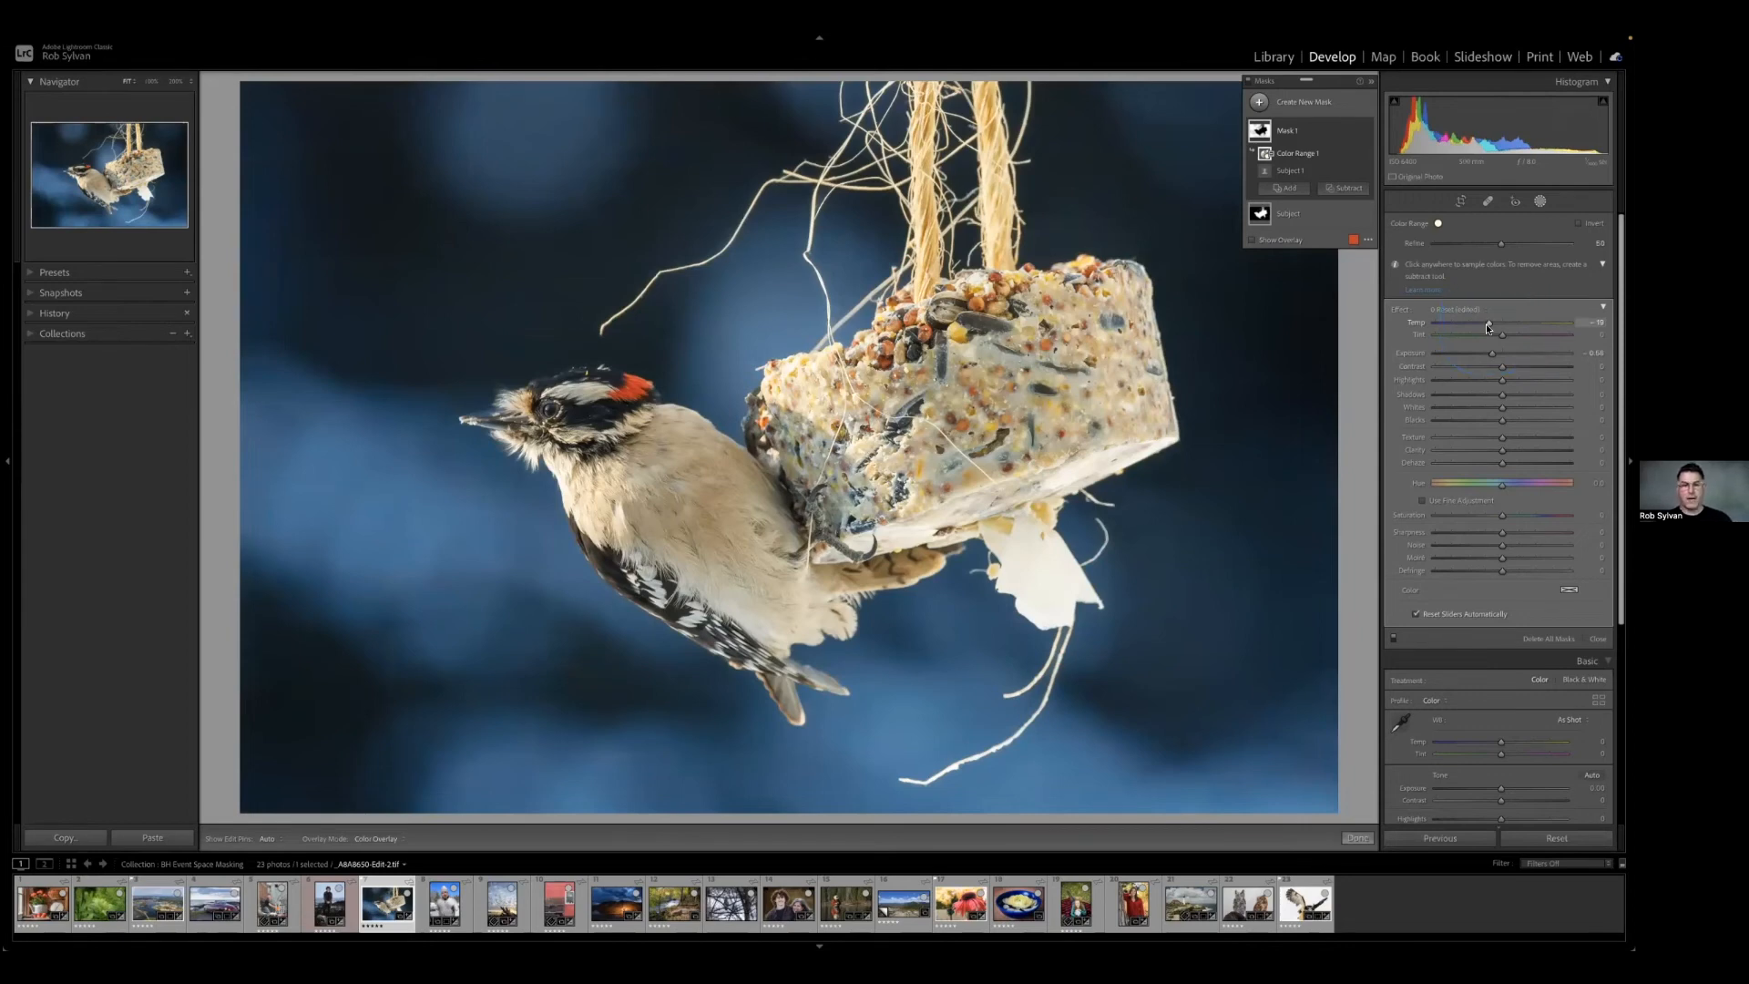
double_click(1288, 133)
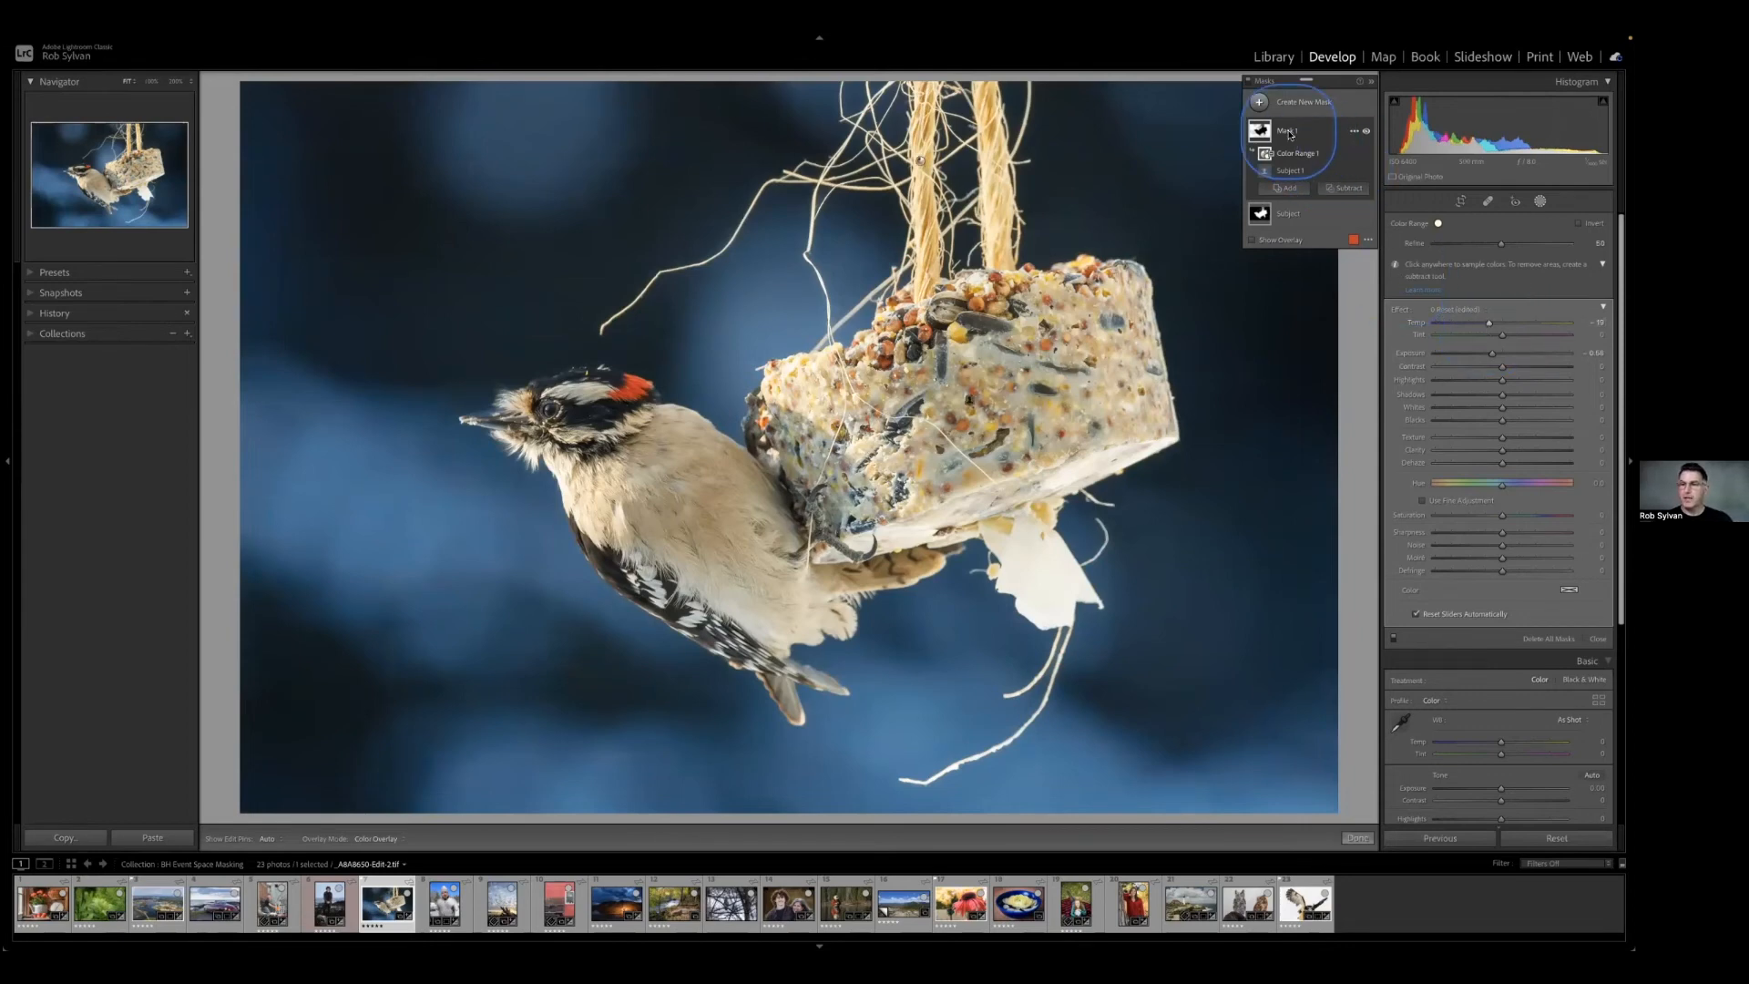
text(Background)
key(Return)
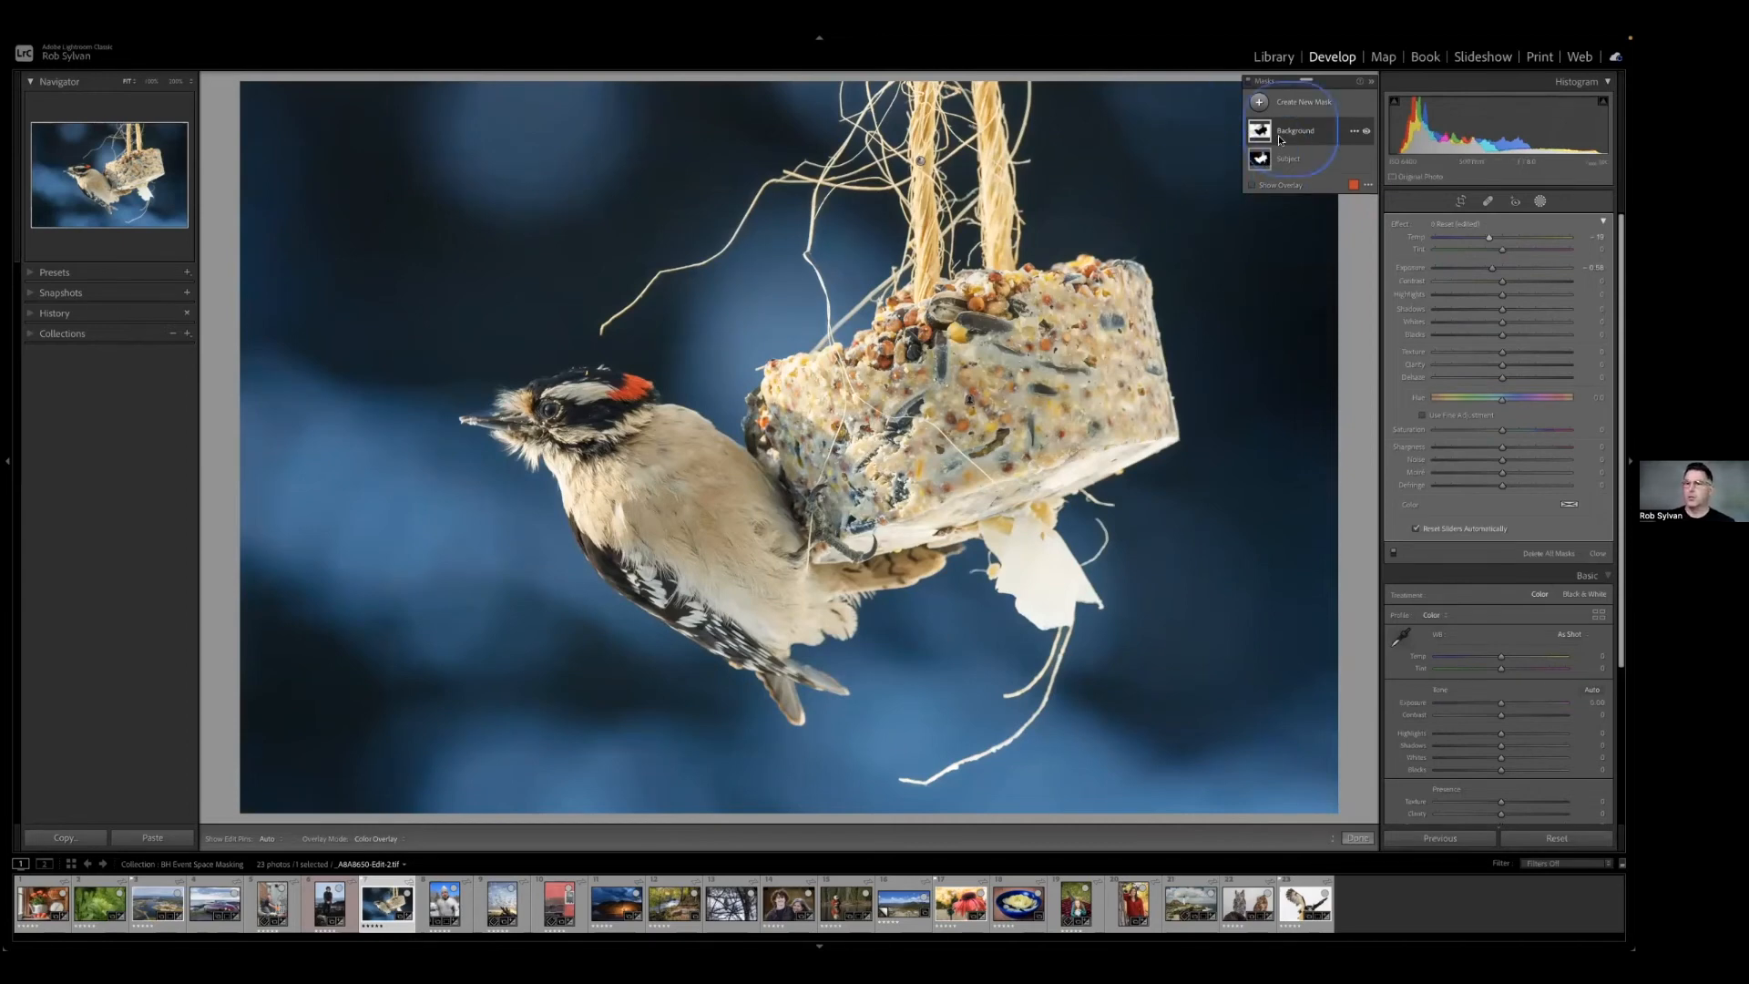
Open the portrait of the man in the snow-covered jacket, create a Depth Range mask and expand its components.
click(439, 900)
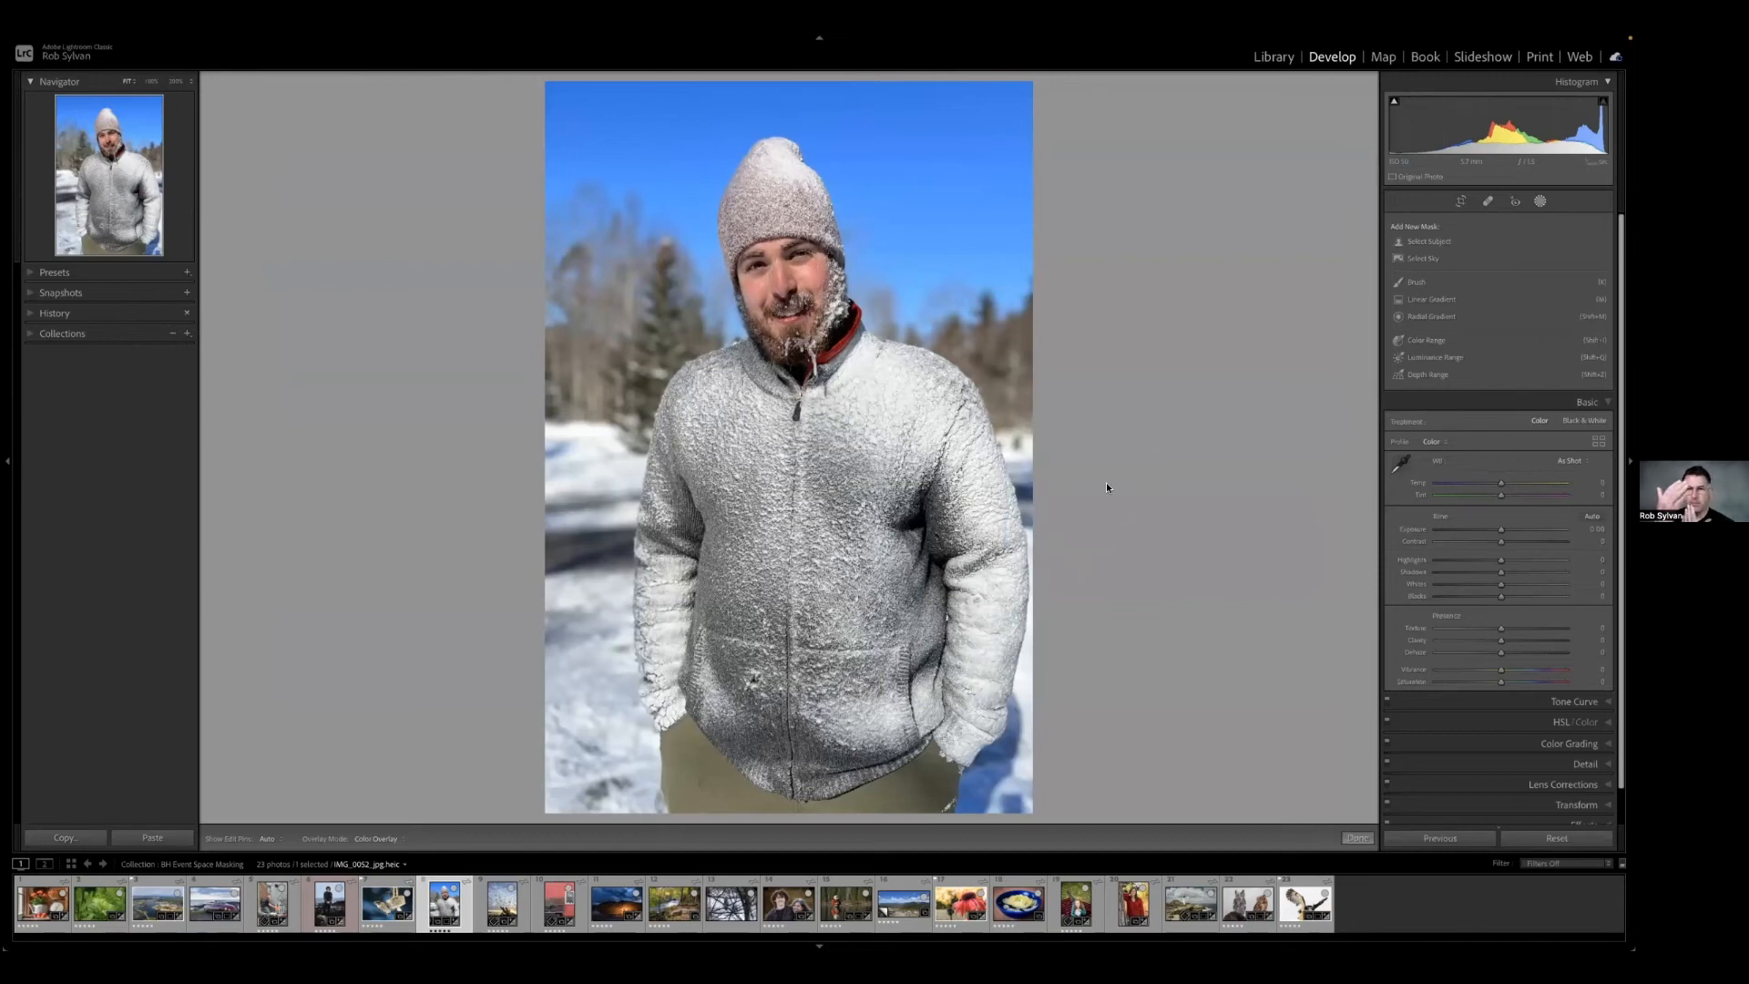
click(1426, 376)
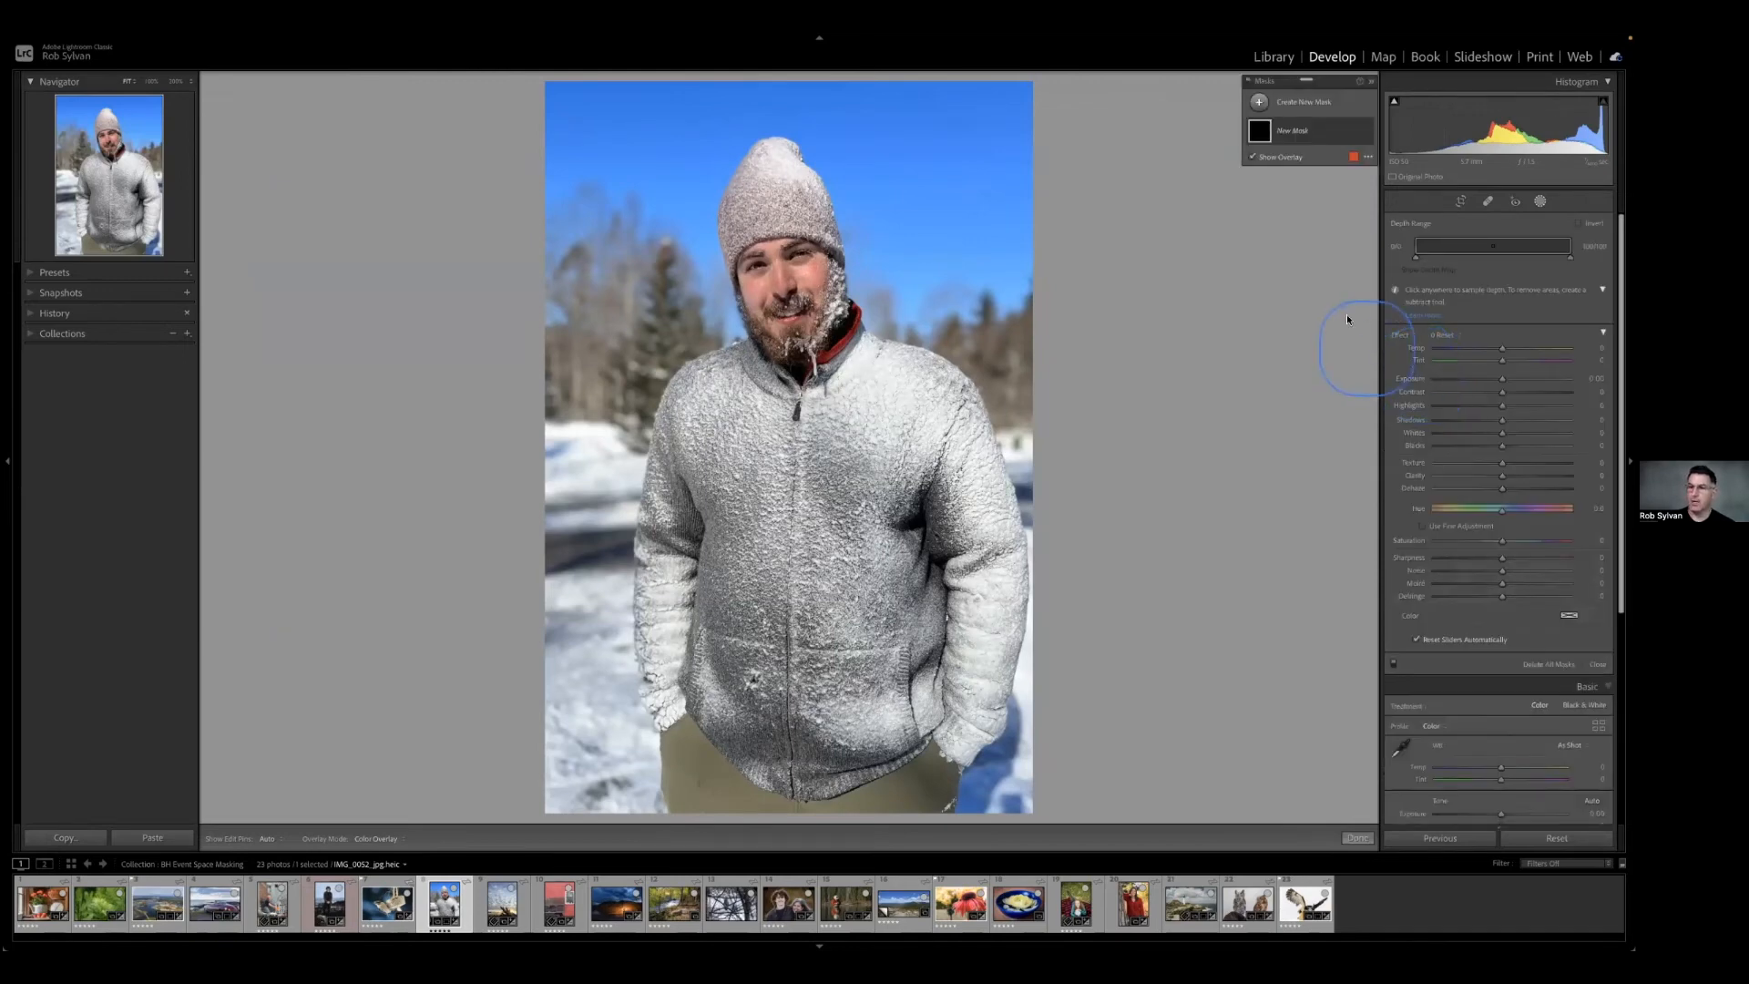
click(1293, 141)
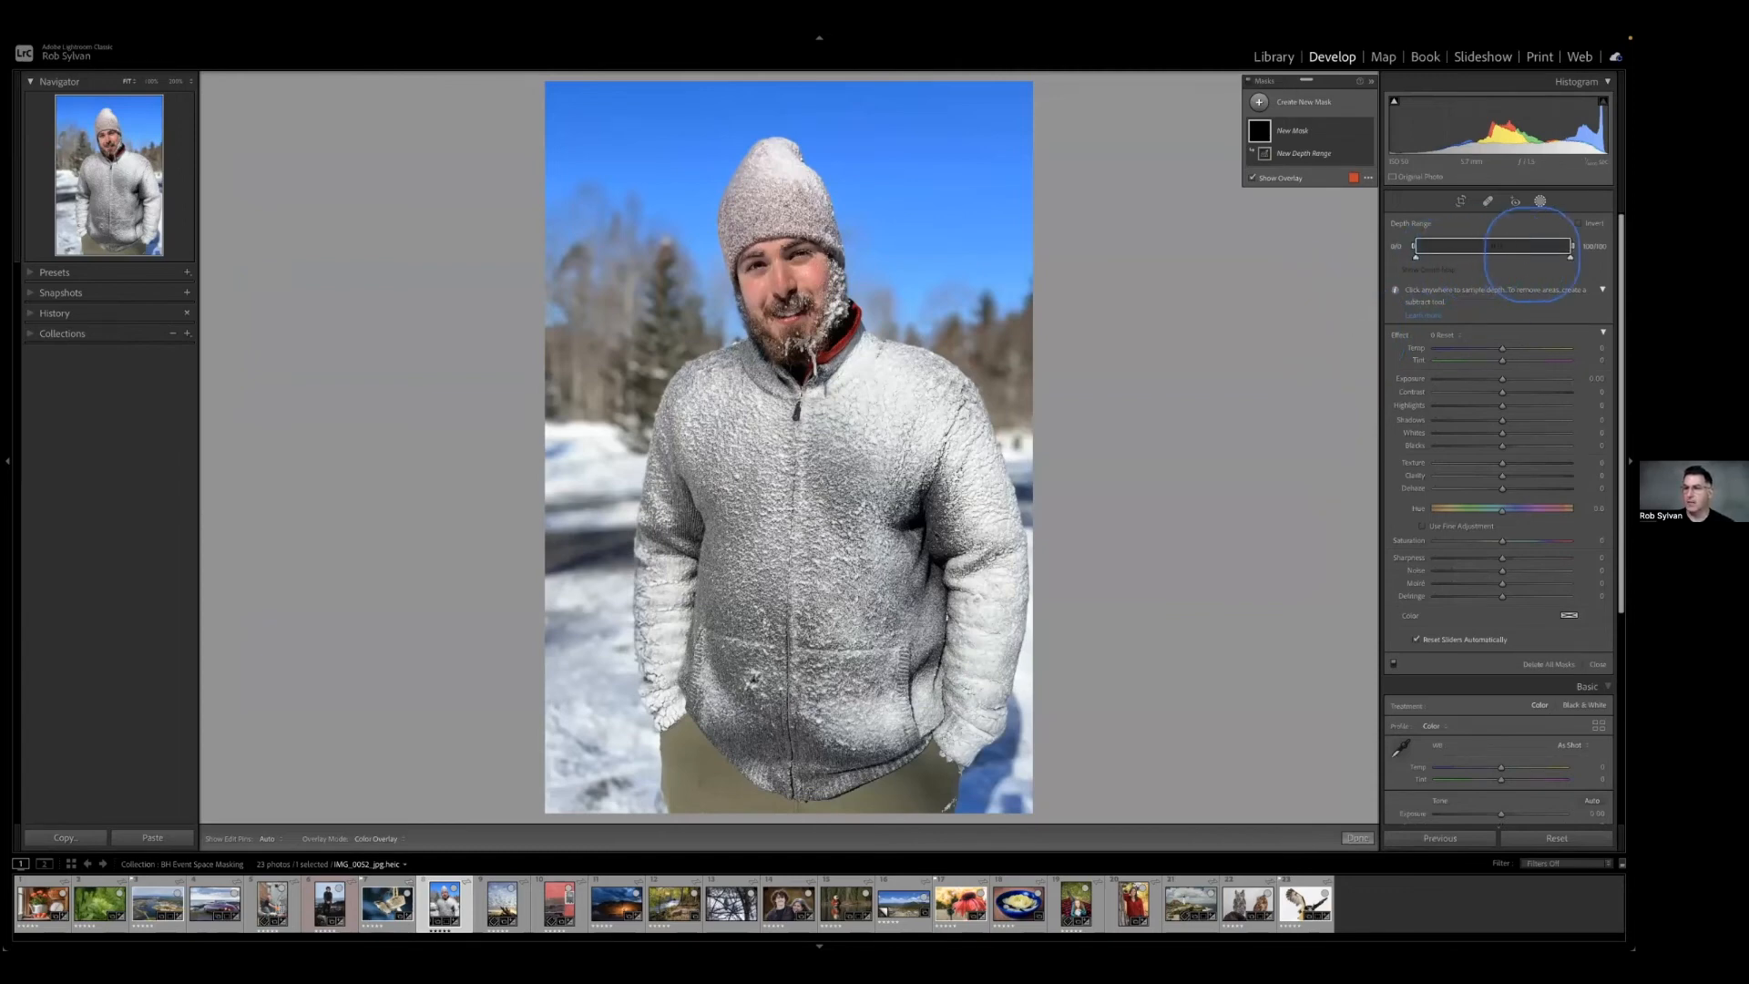
Preview the depth map and raise the near limit of the depth range so the mask covers only the background.
mouse_move(1570, 257)
mouse_down()
mouse_move(1531, 256)
mouse_move(1553, 258)
mouse_up()
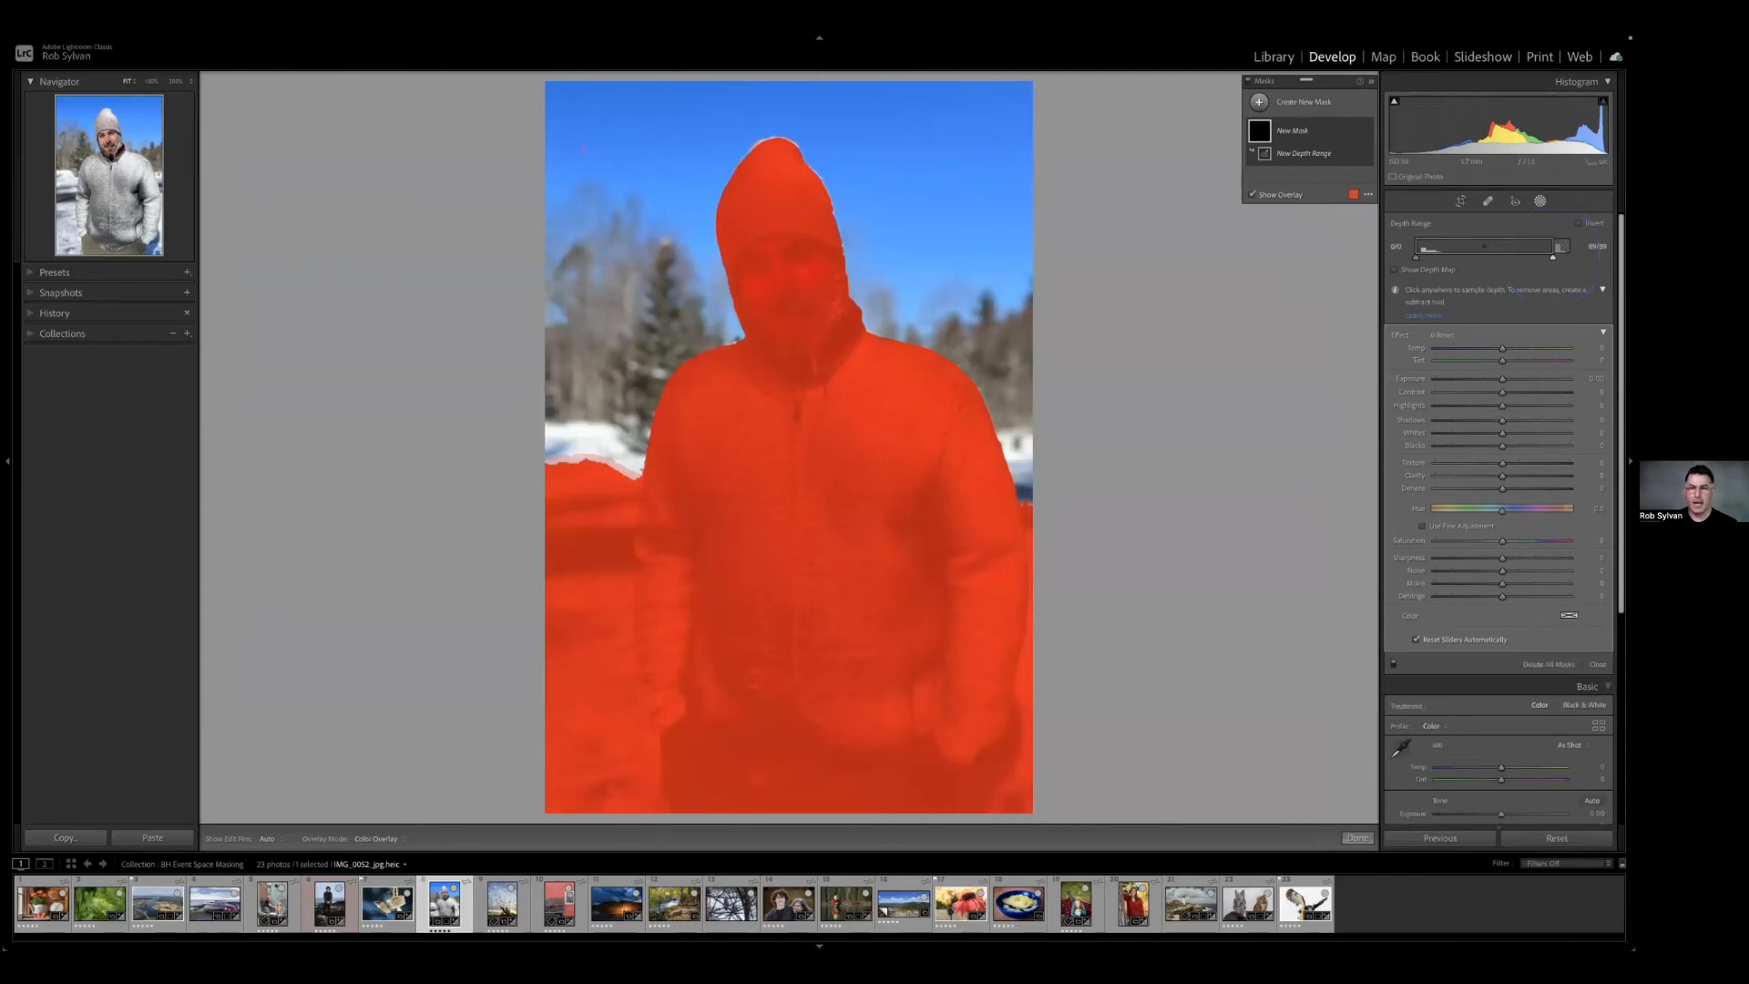
click(1429, 271)
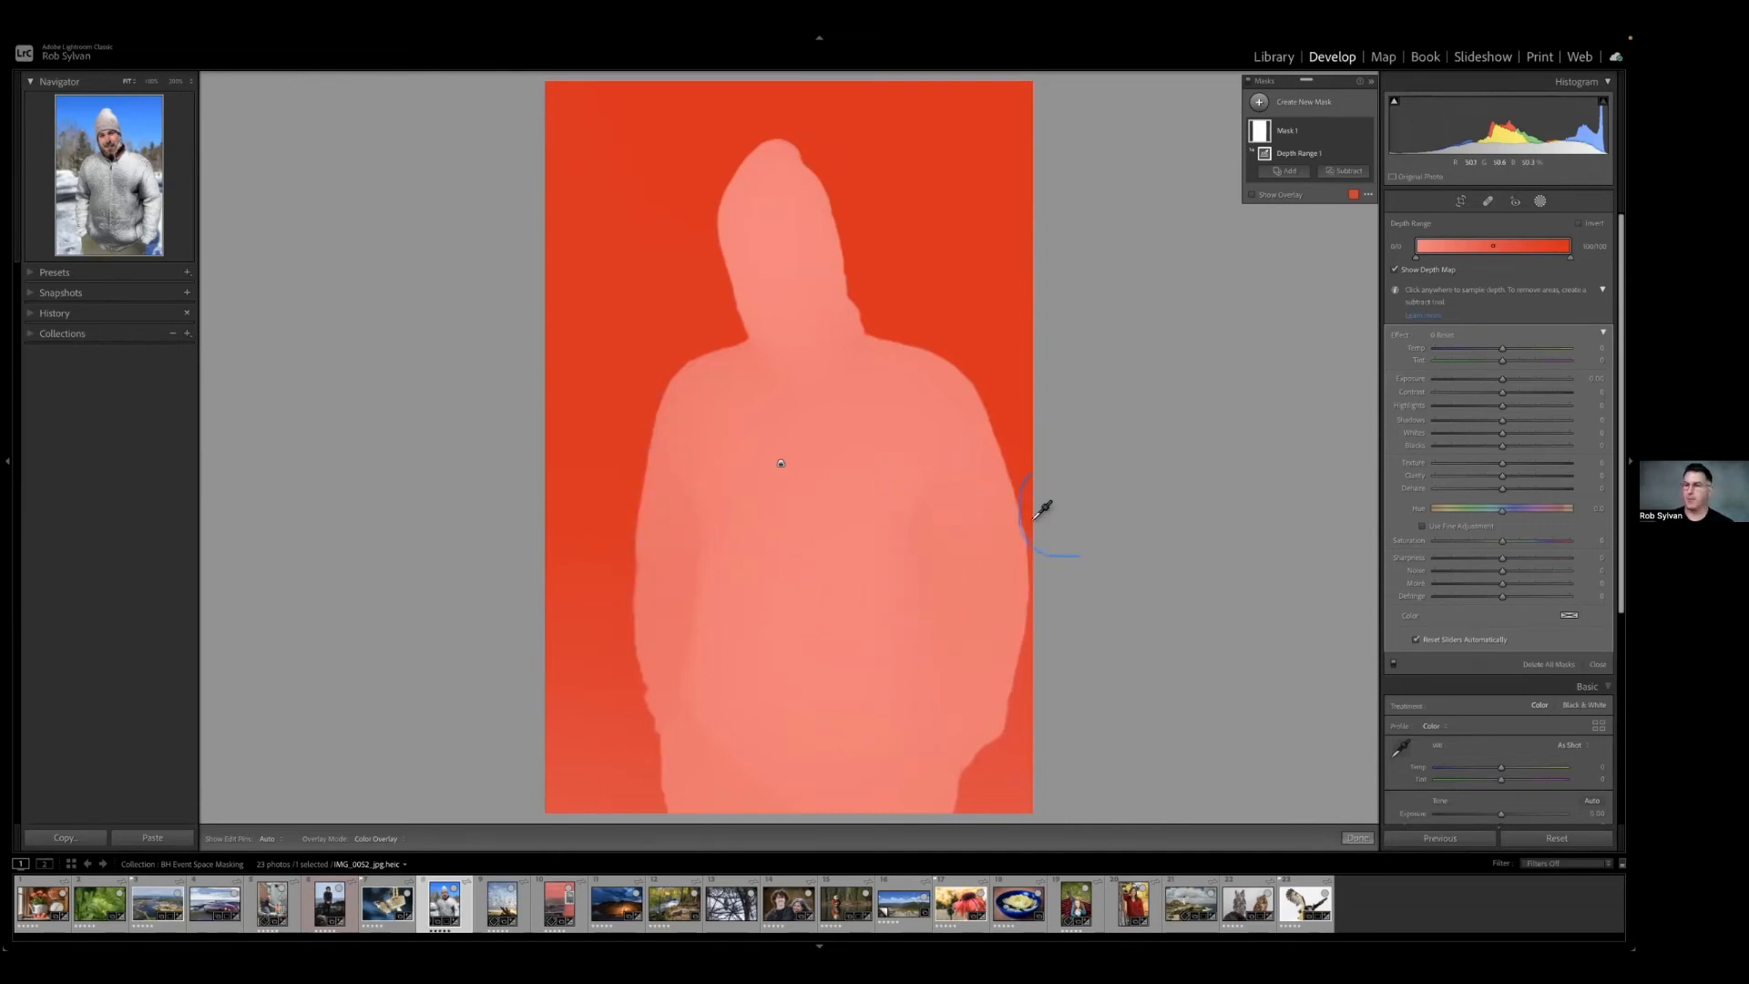
click(1394, 269)
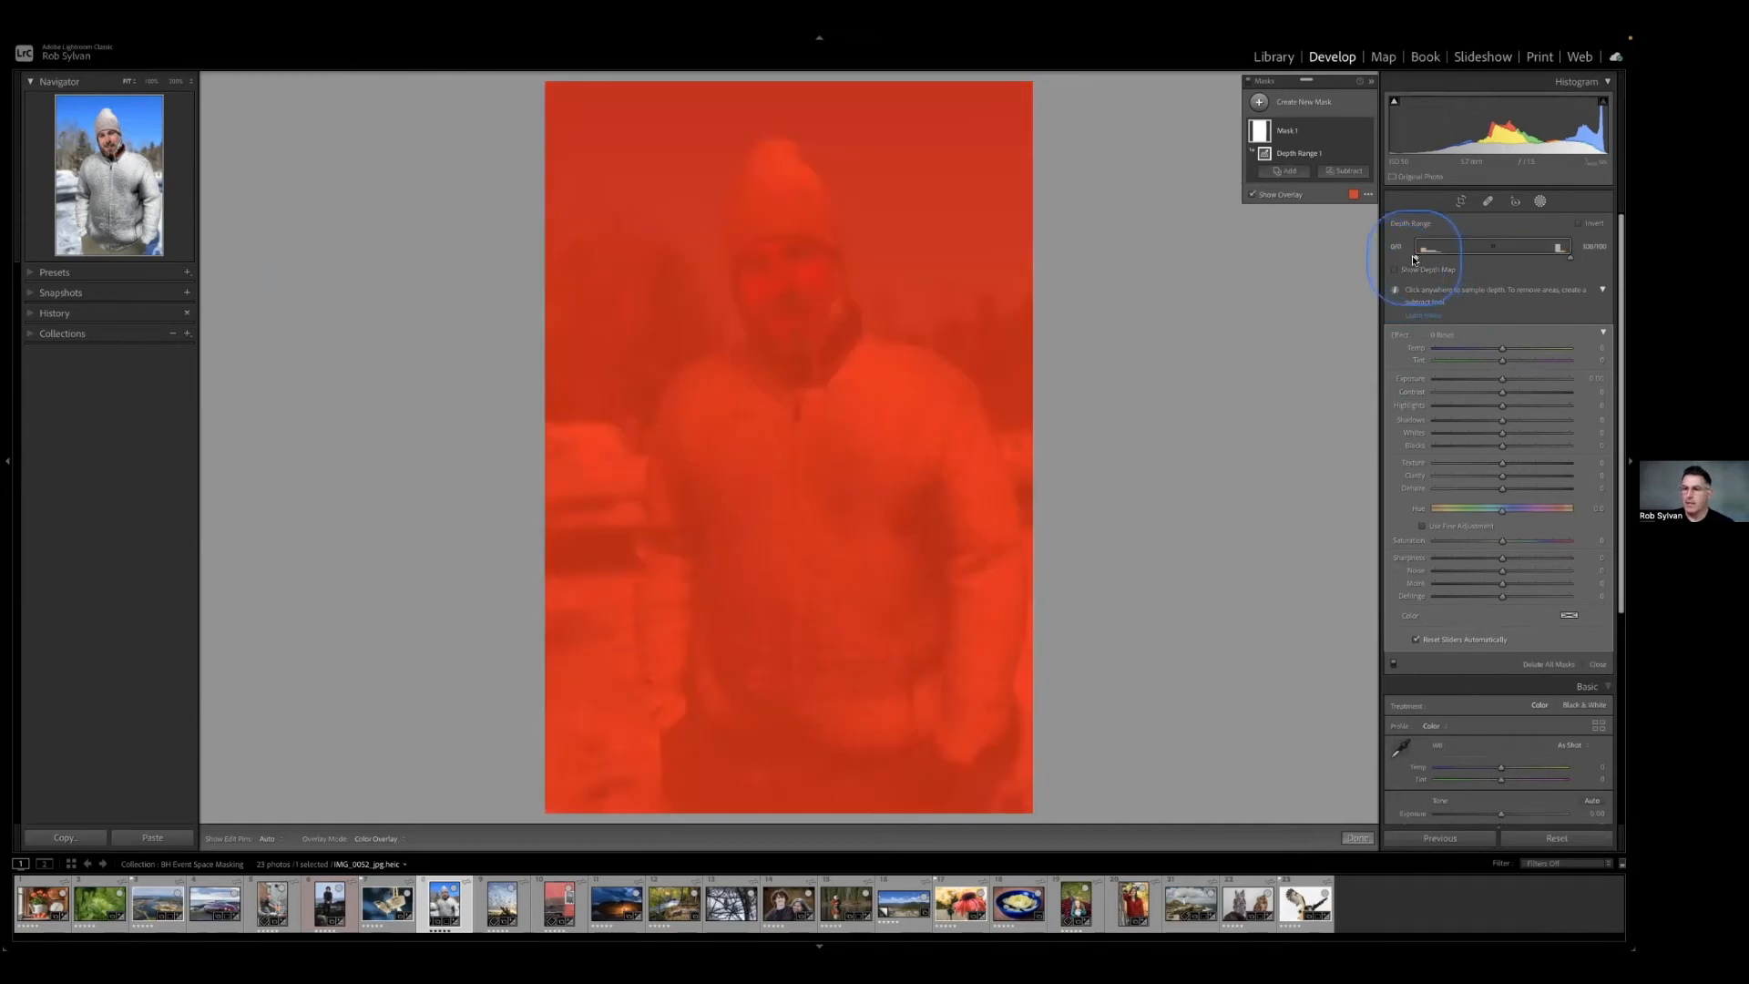
drag(1416, 258, 1459, 257)
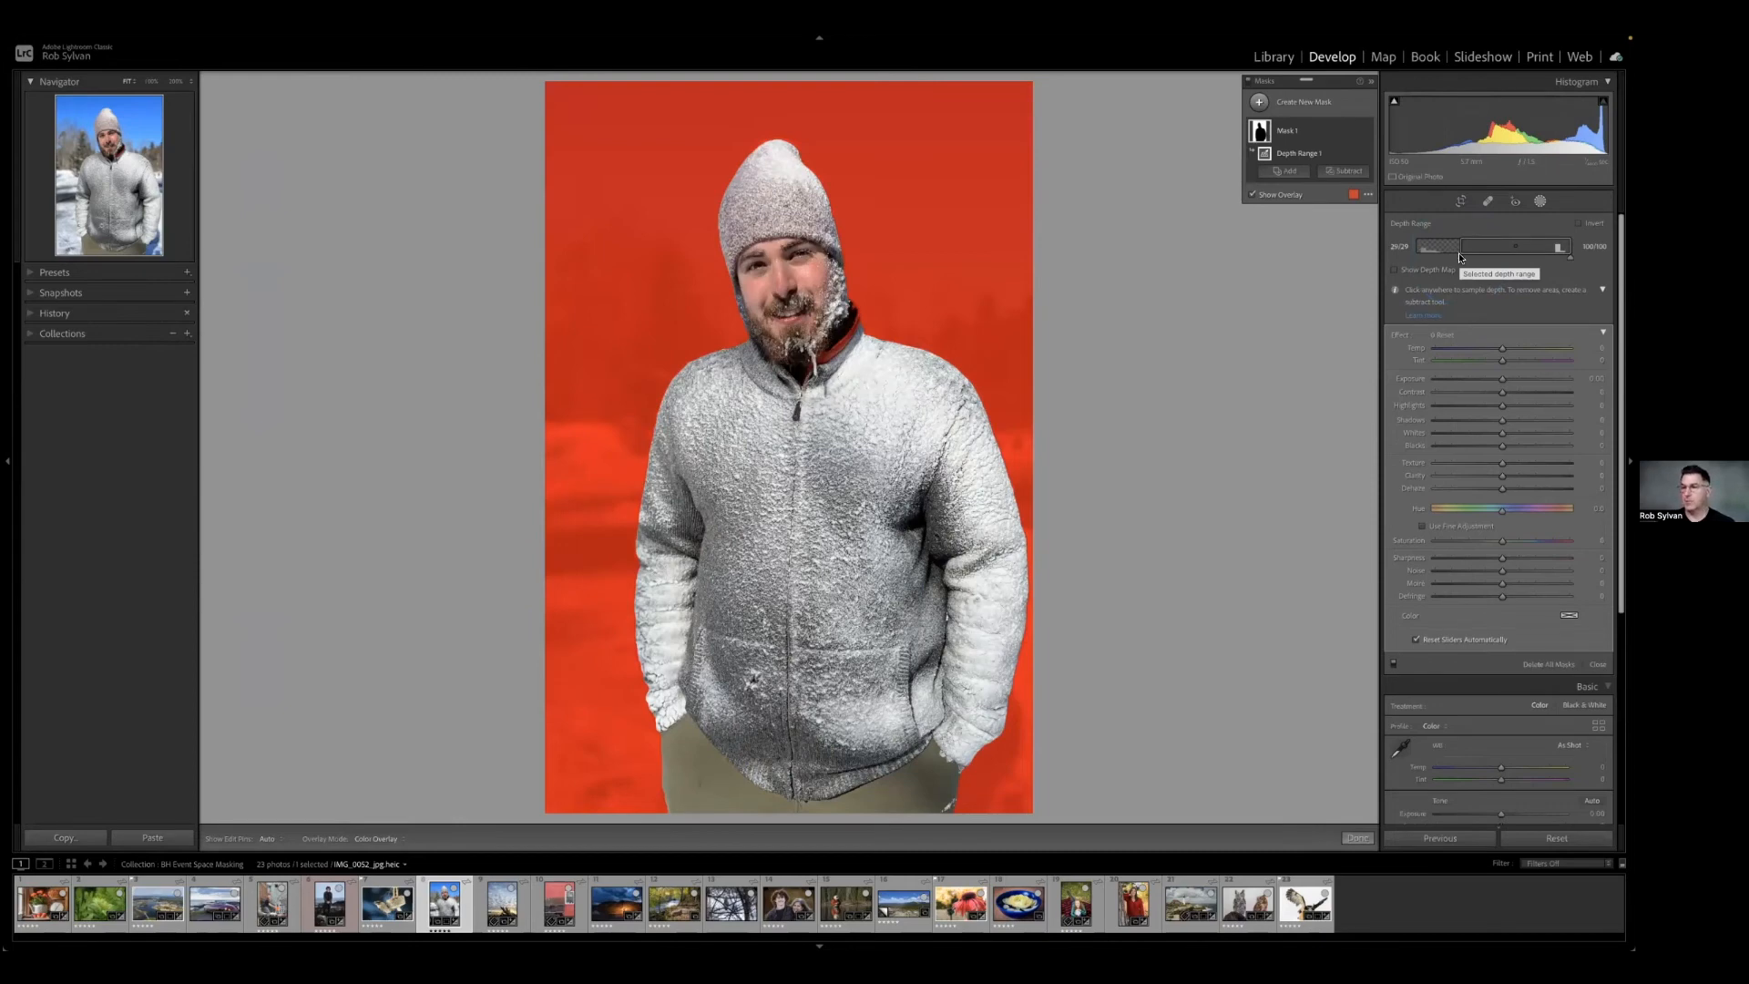
Create a second Depth Range mask sampled on the man's jacket, and add a Select Subject mask of the man.
click(1303, 102)
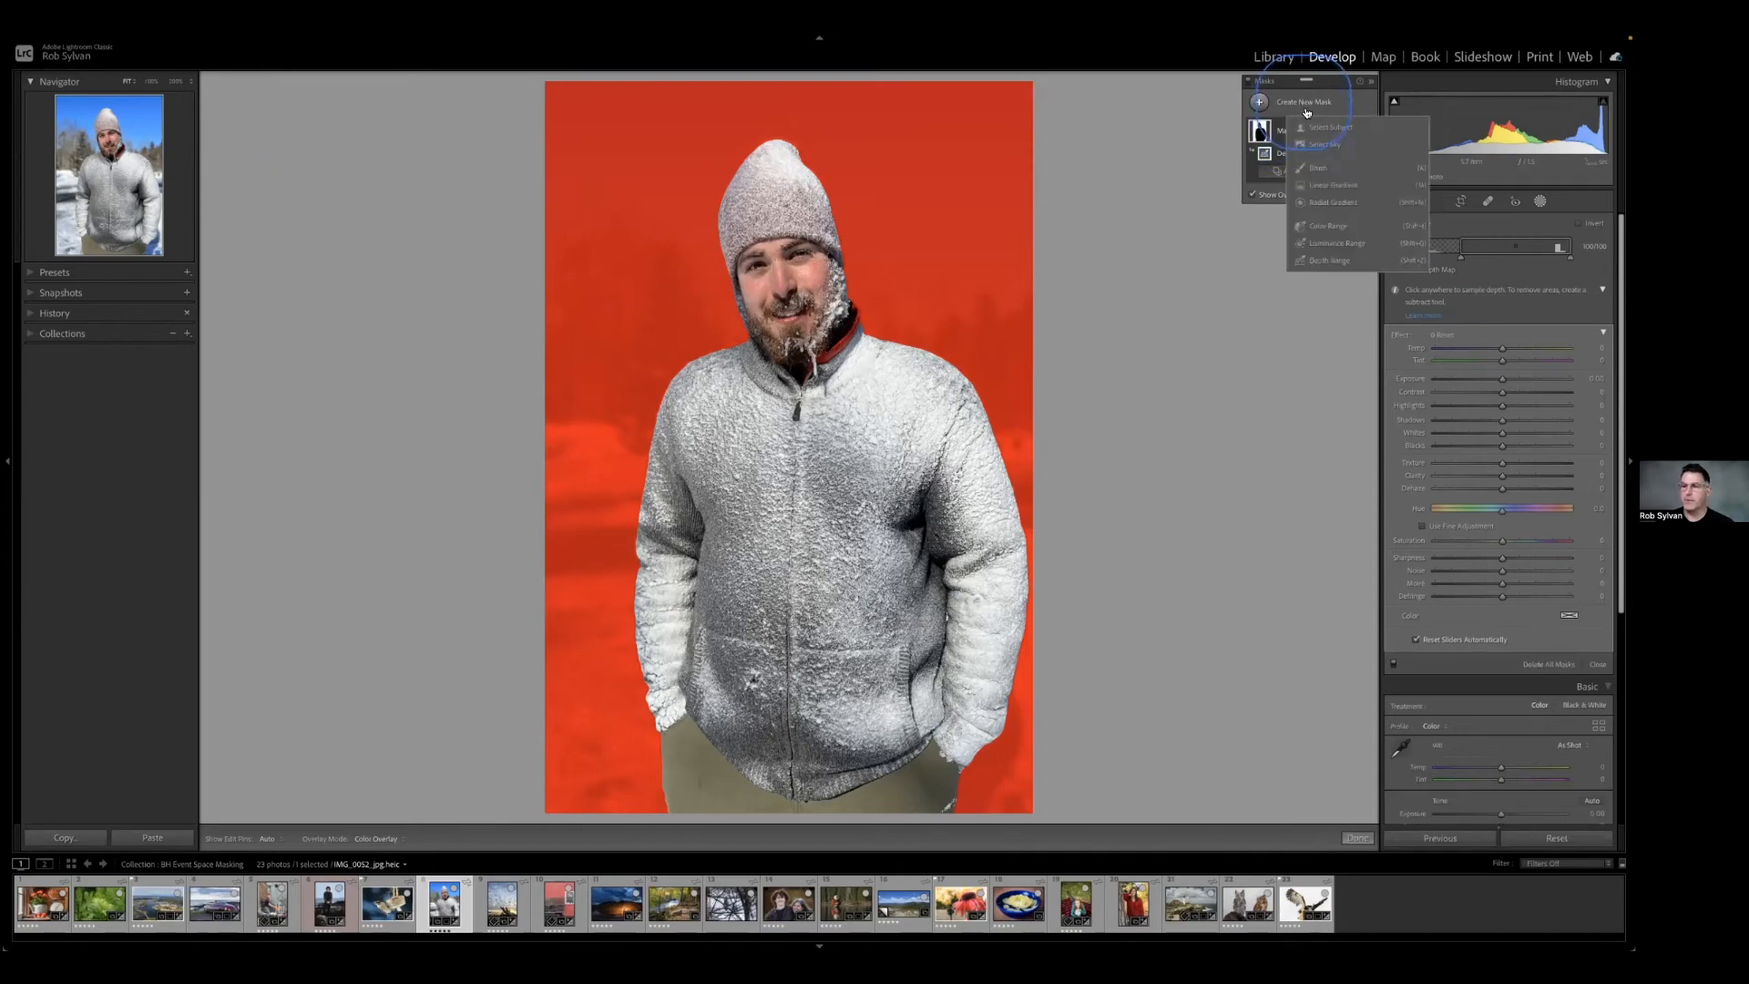
click(1320, 261)
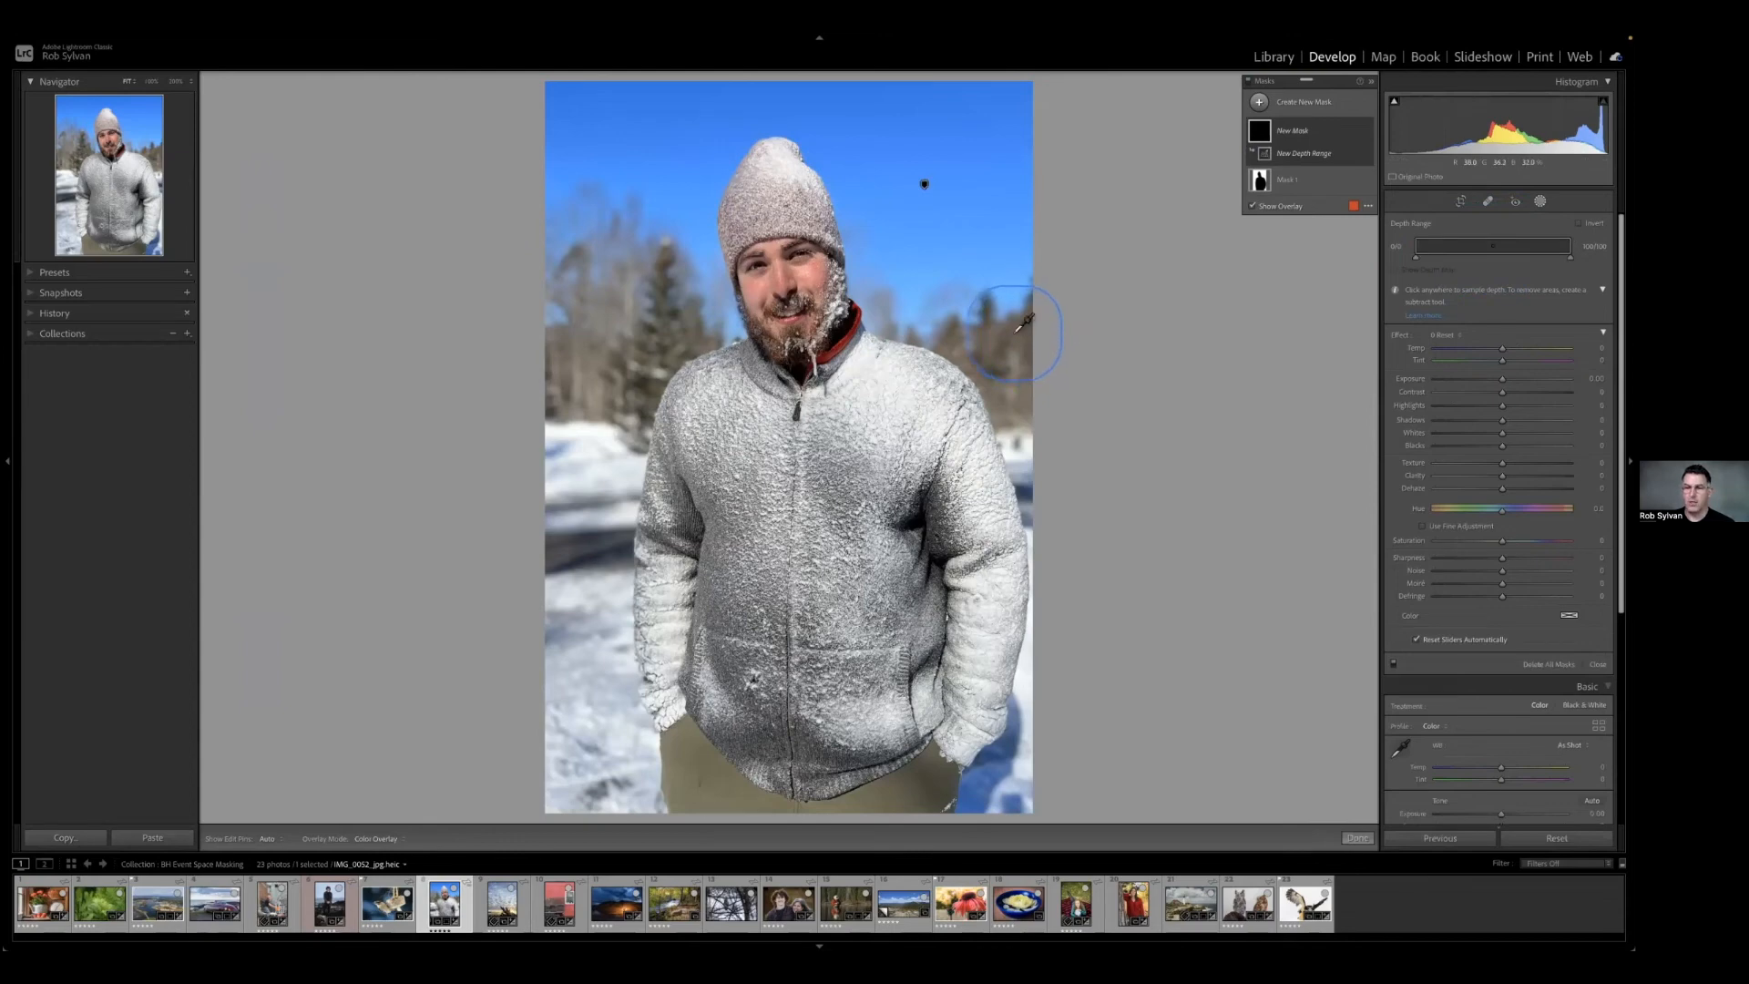
click(834, 415)
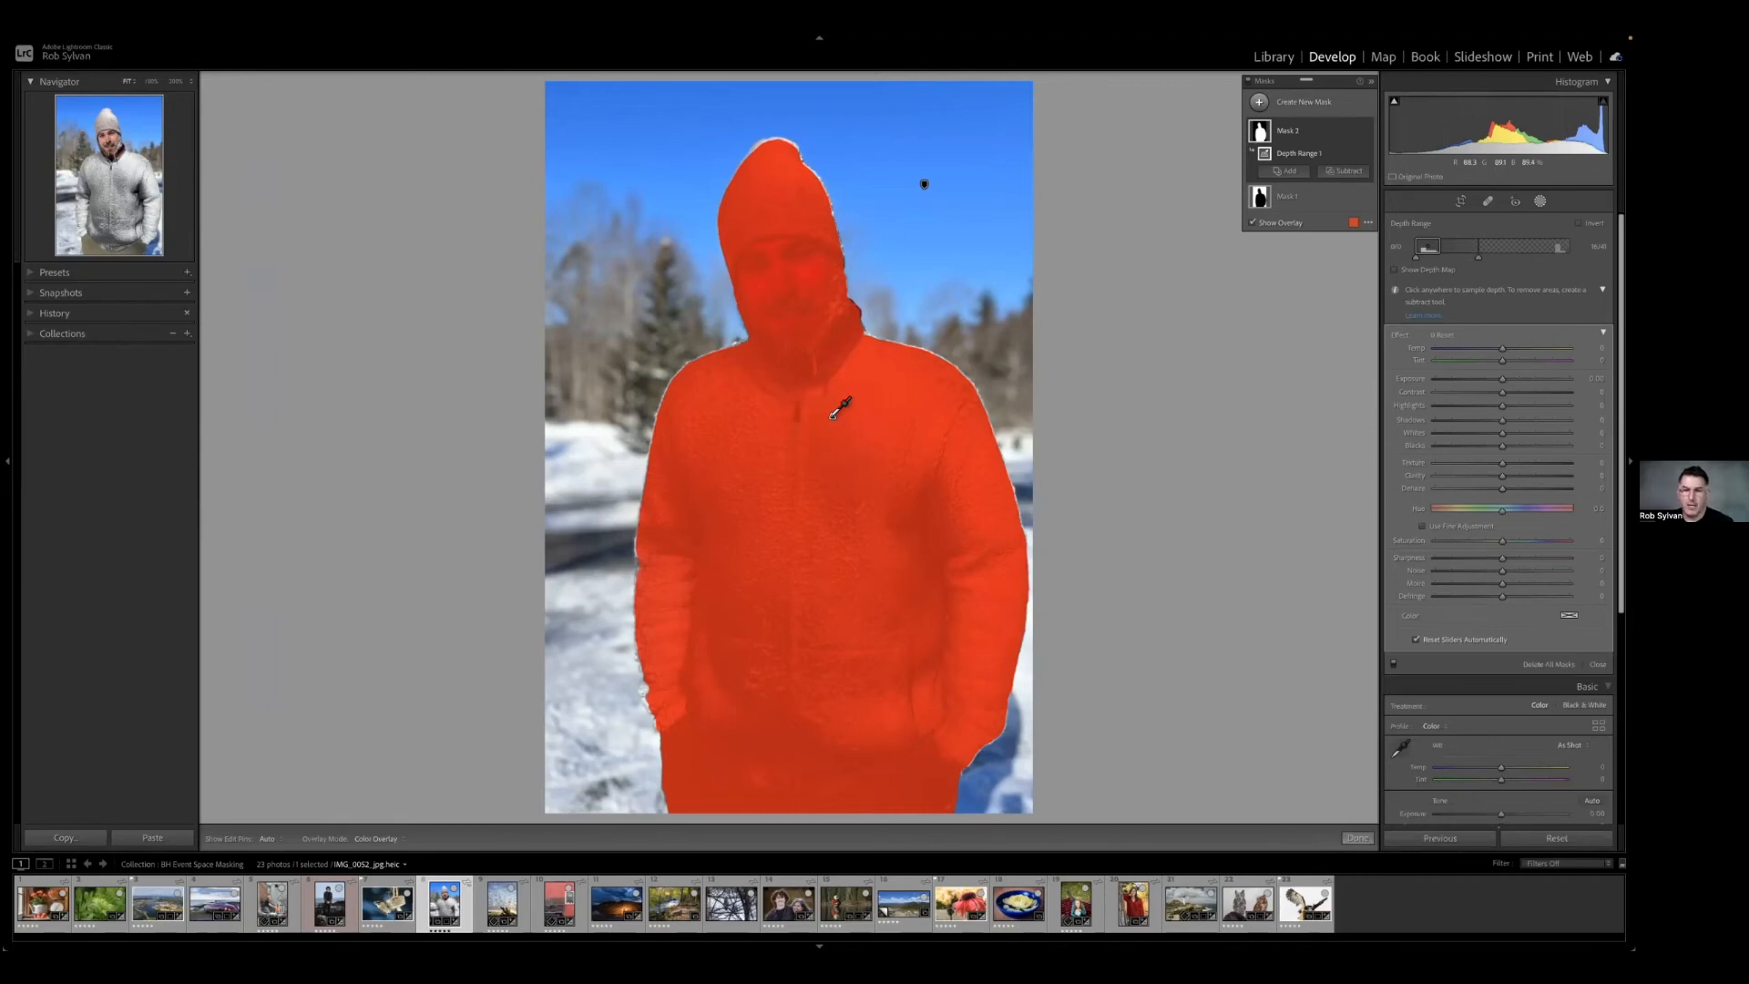
click(1310, 104)
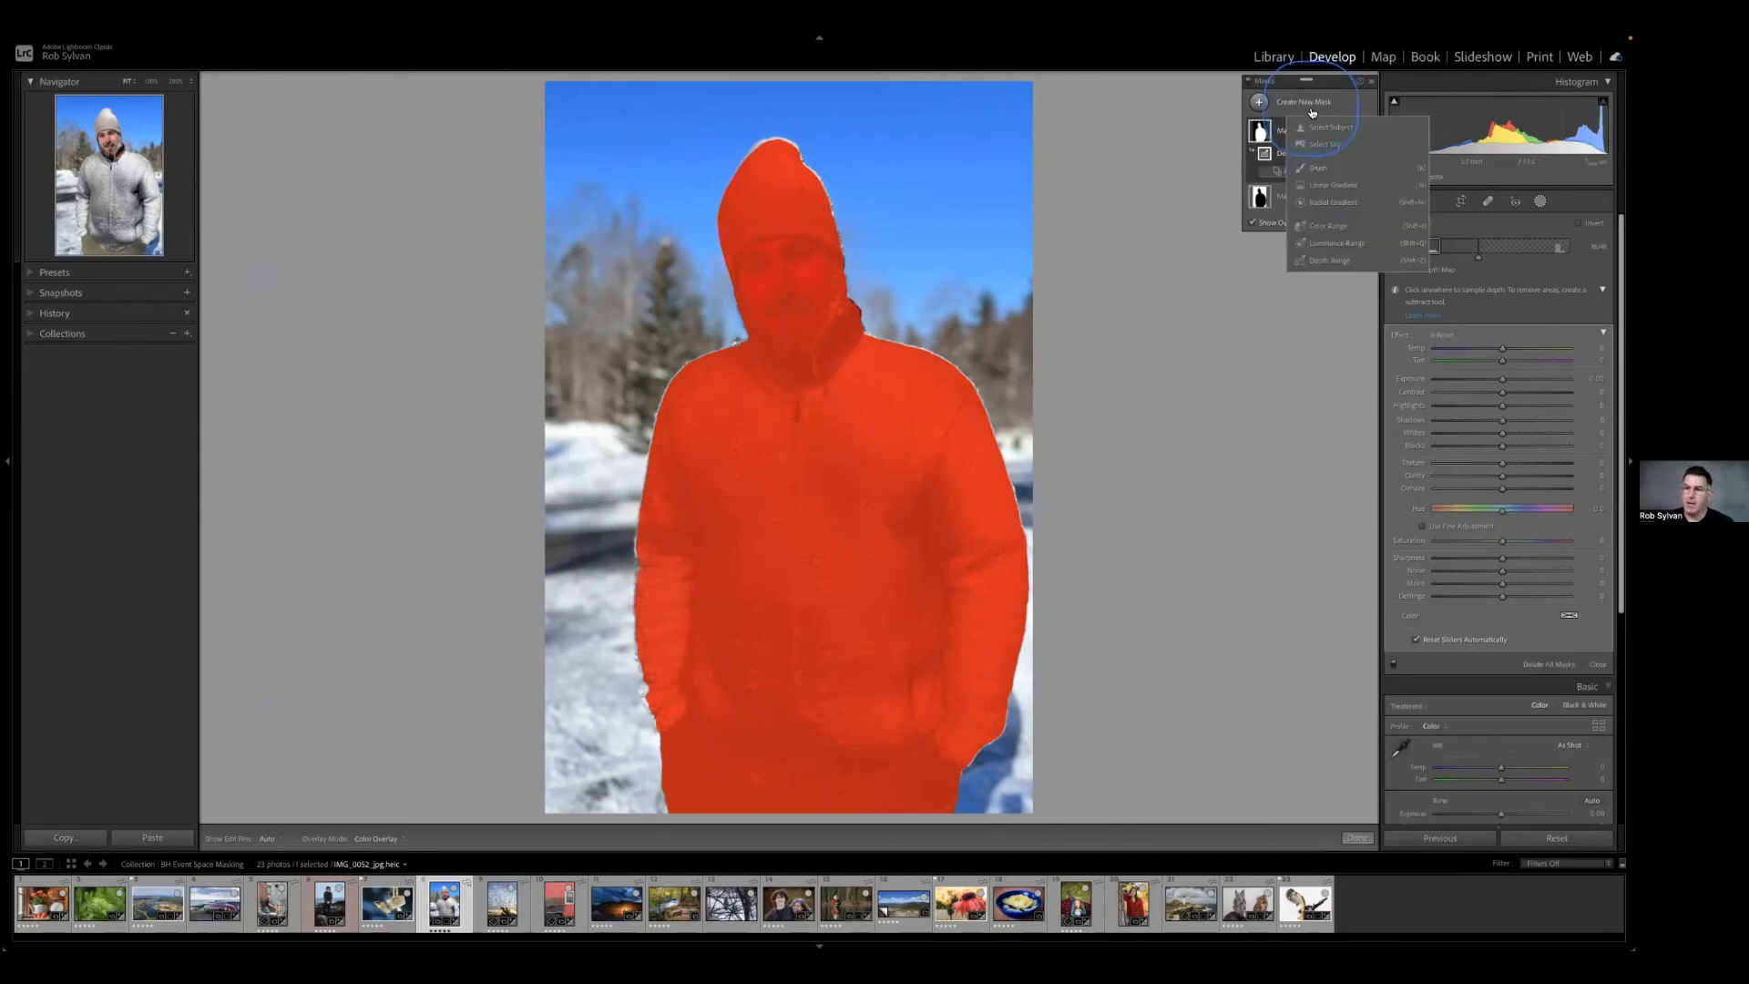
click(1312, 129)
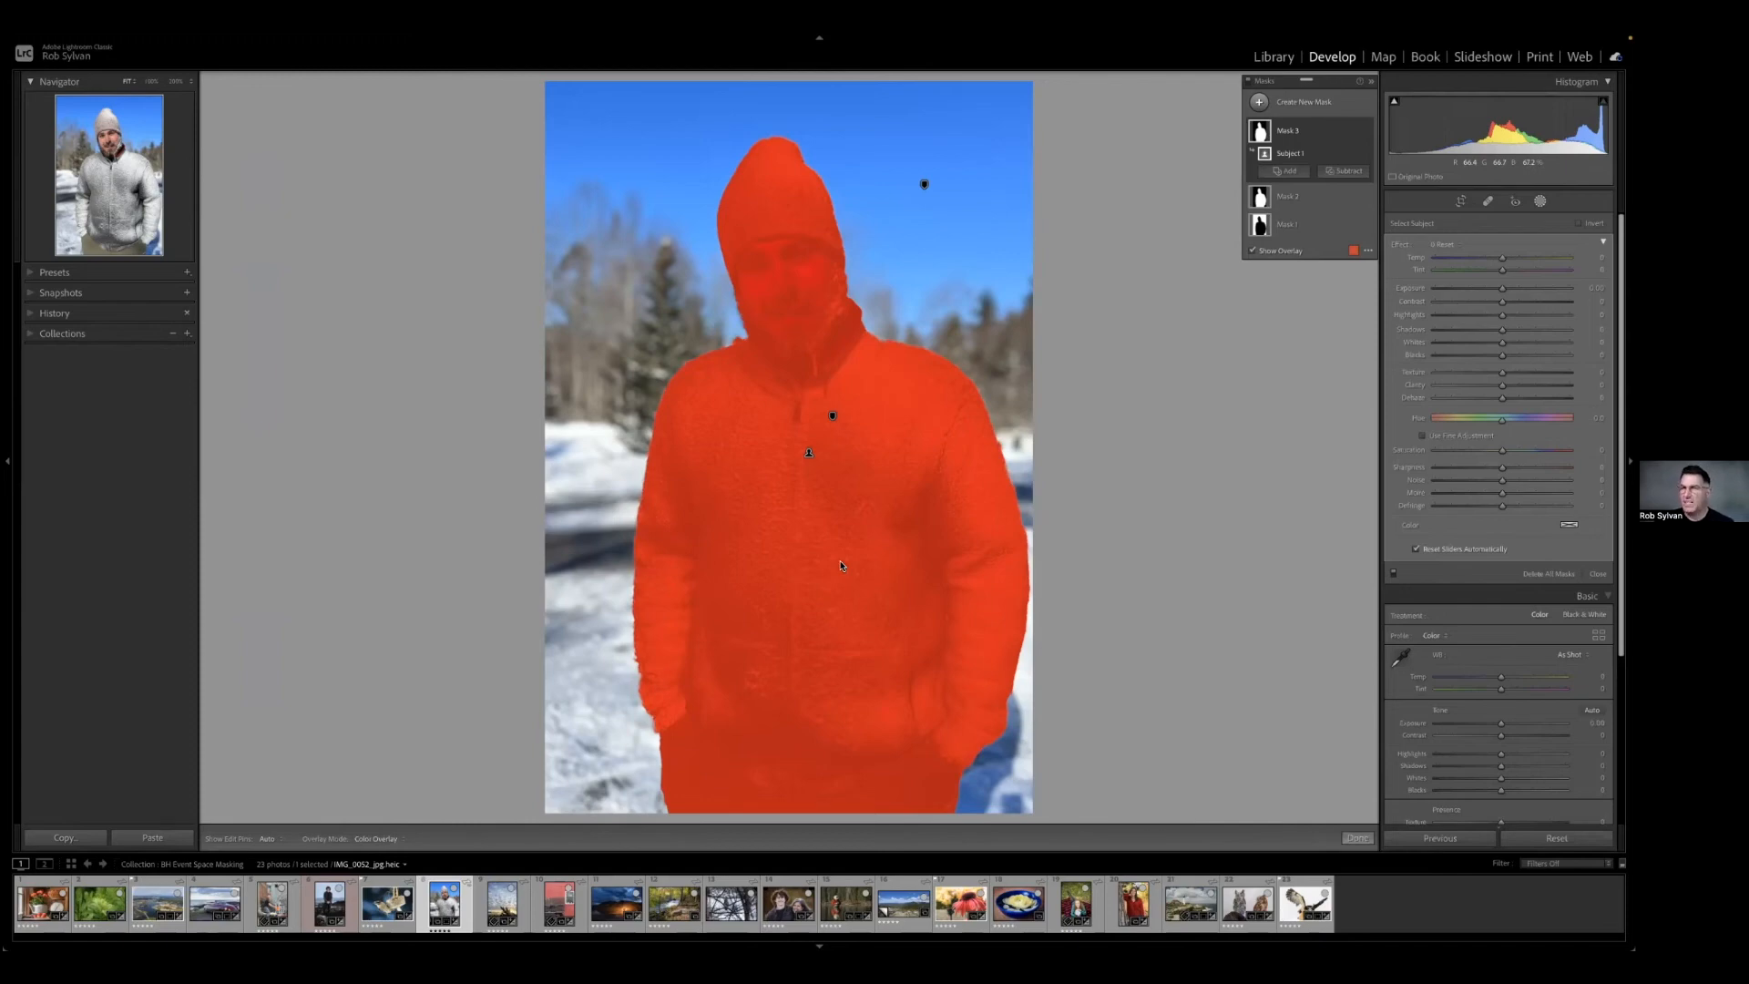
Open the red wall and lobster traps photo, create a Color Range mask sampled on the wall, and change the overlay colour to green.
click(501, 906)
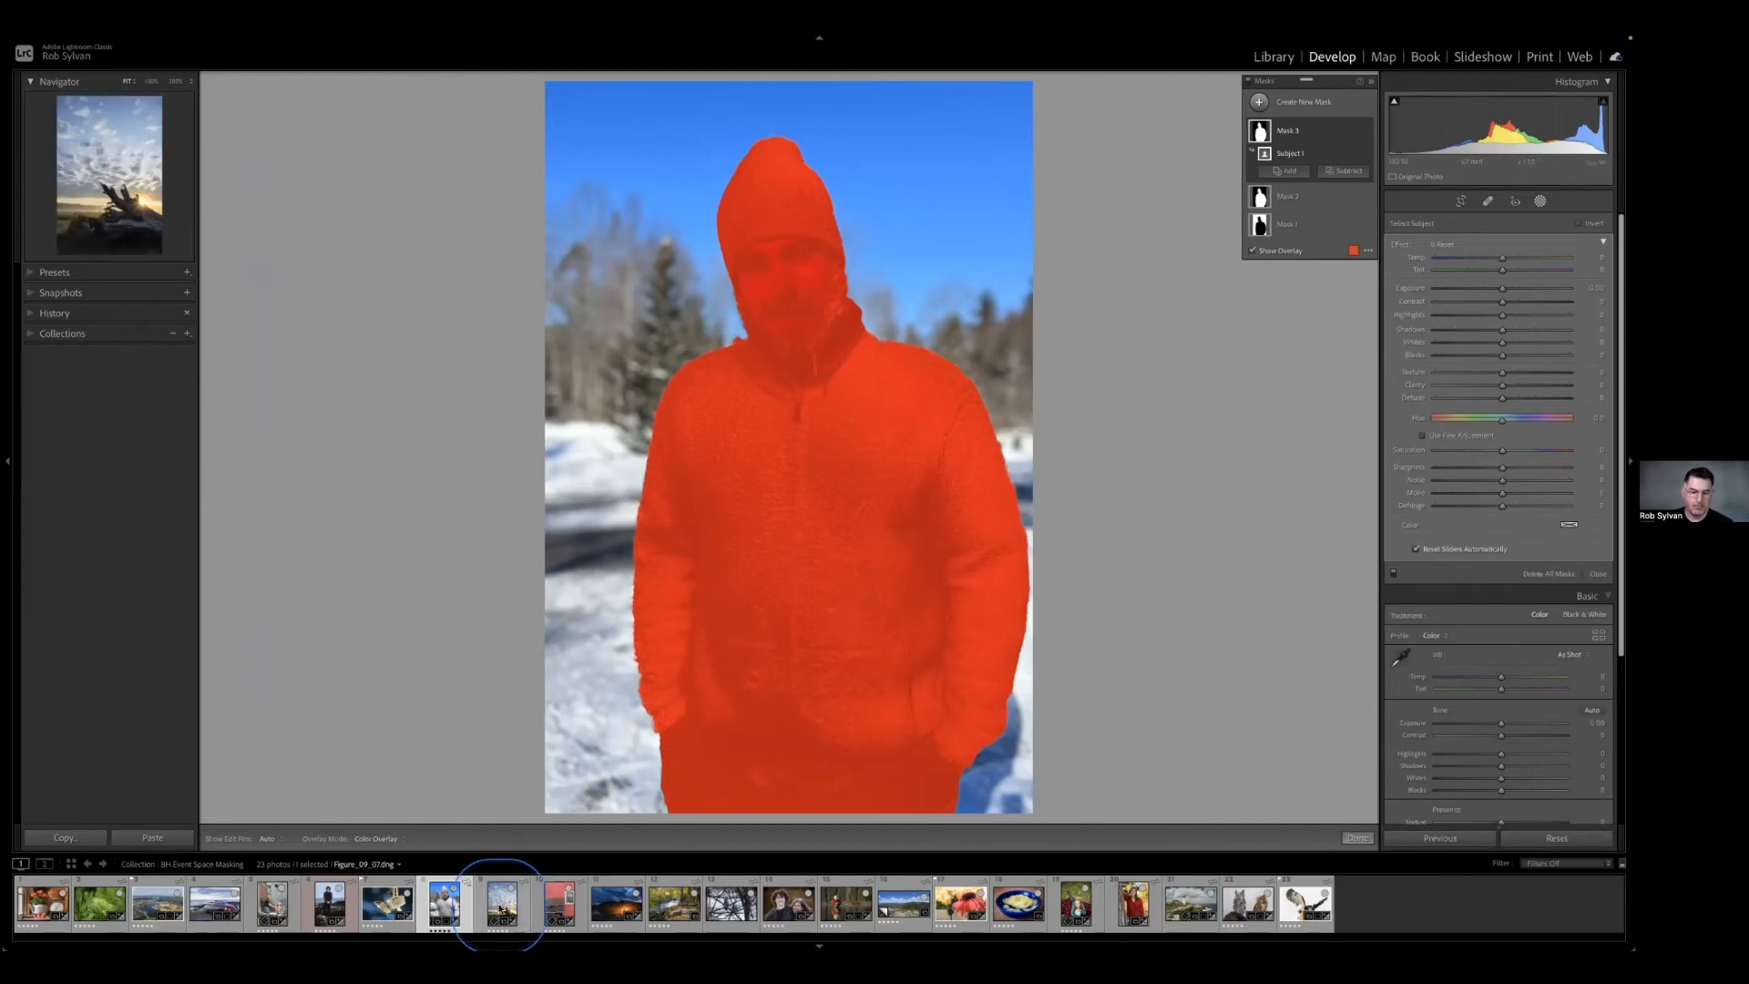
click(550, 893)
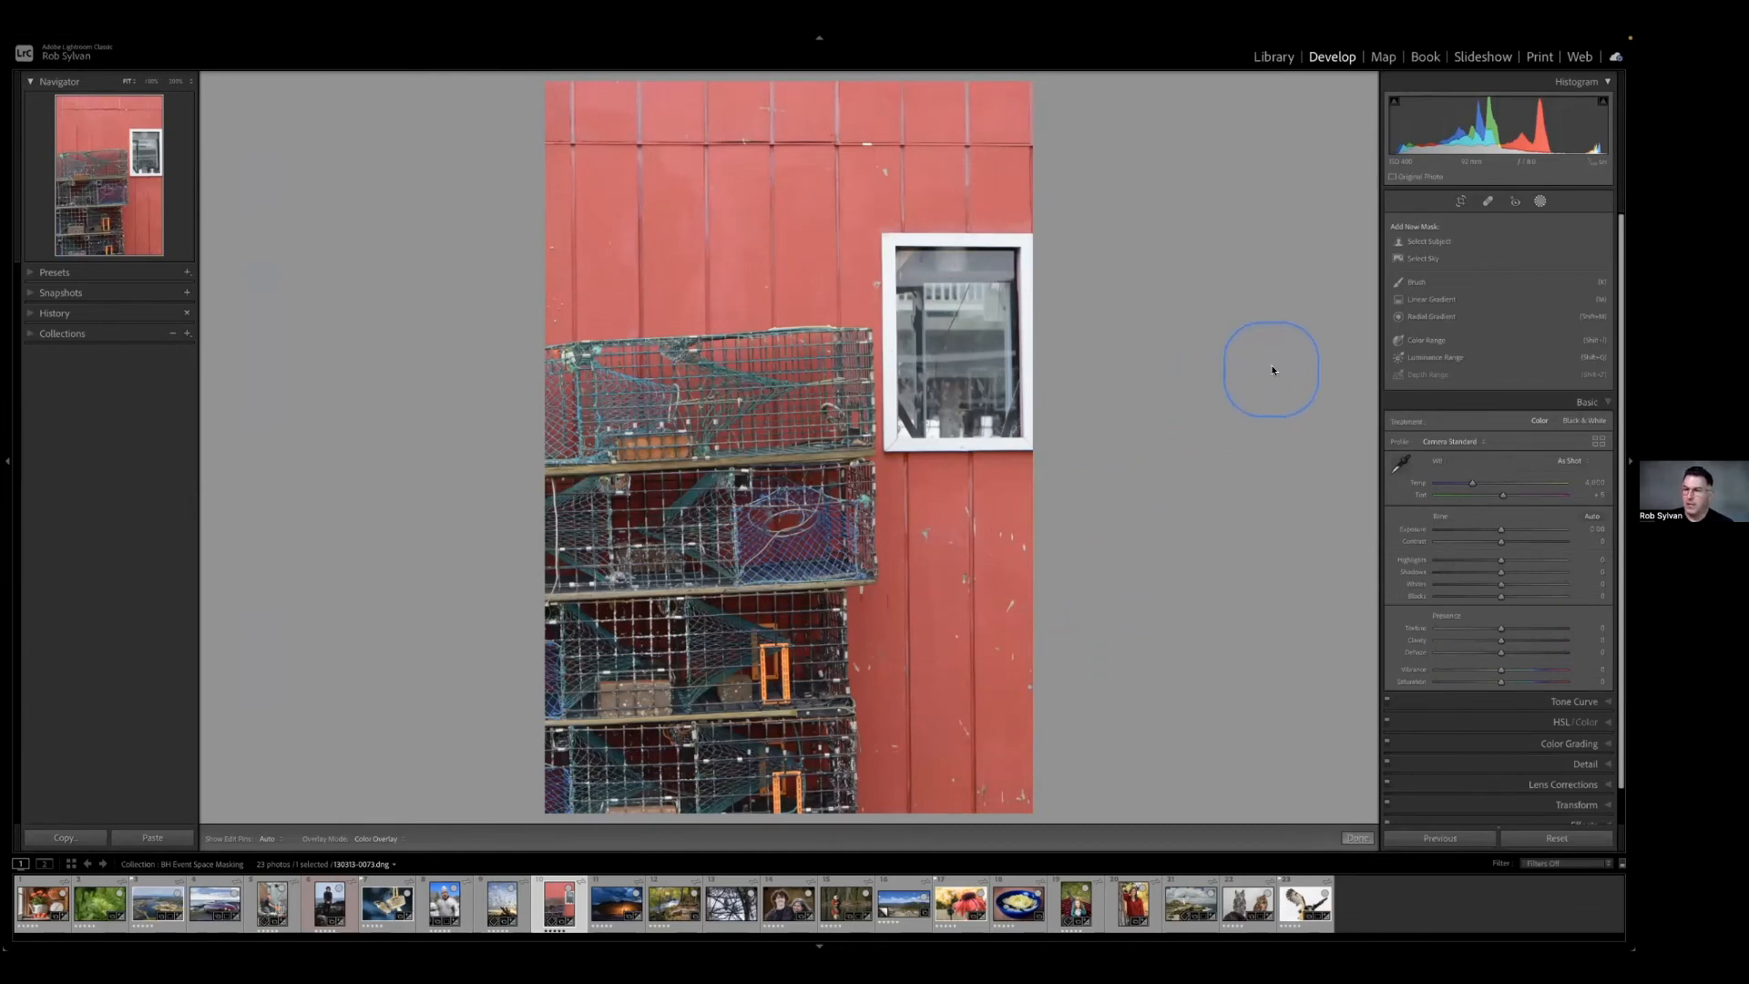
click(1421, 343)
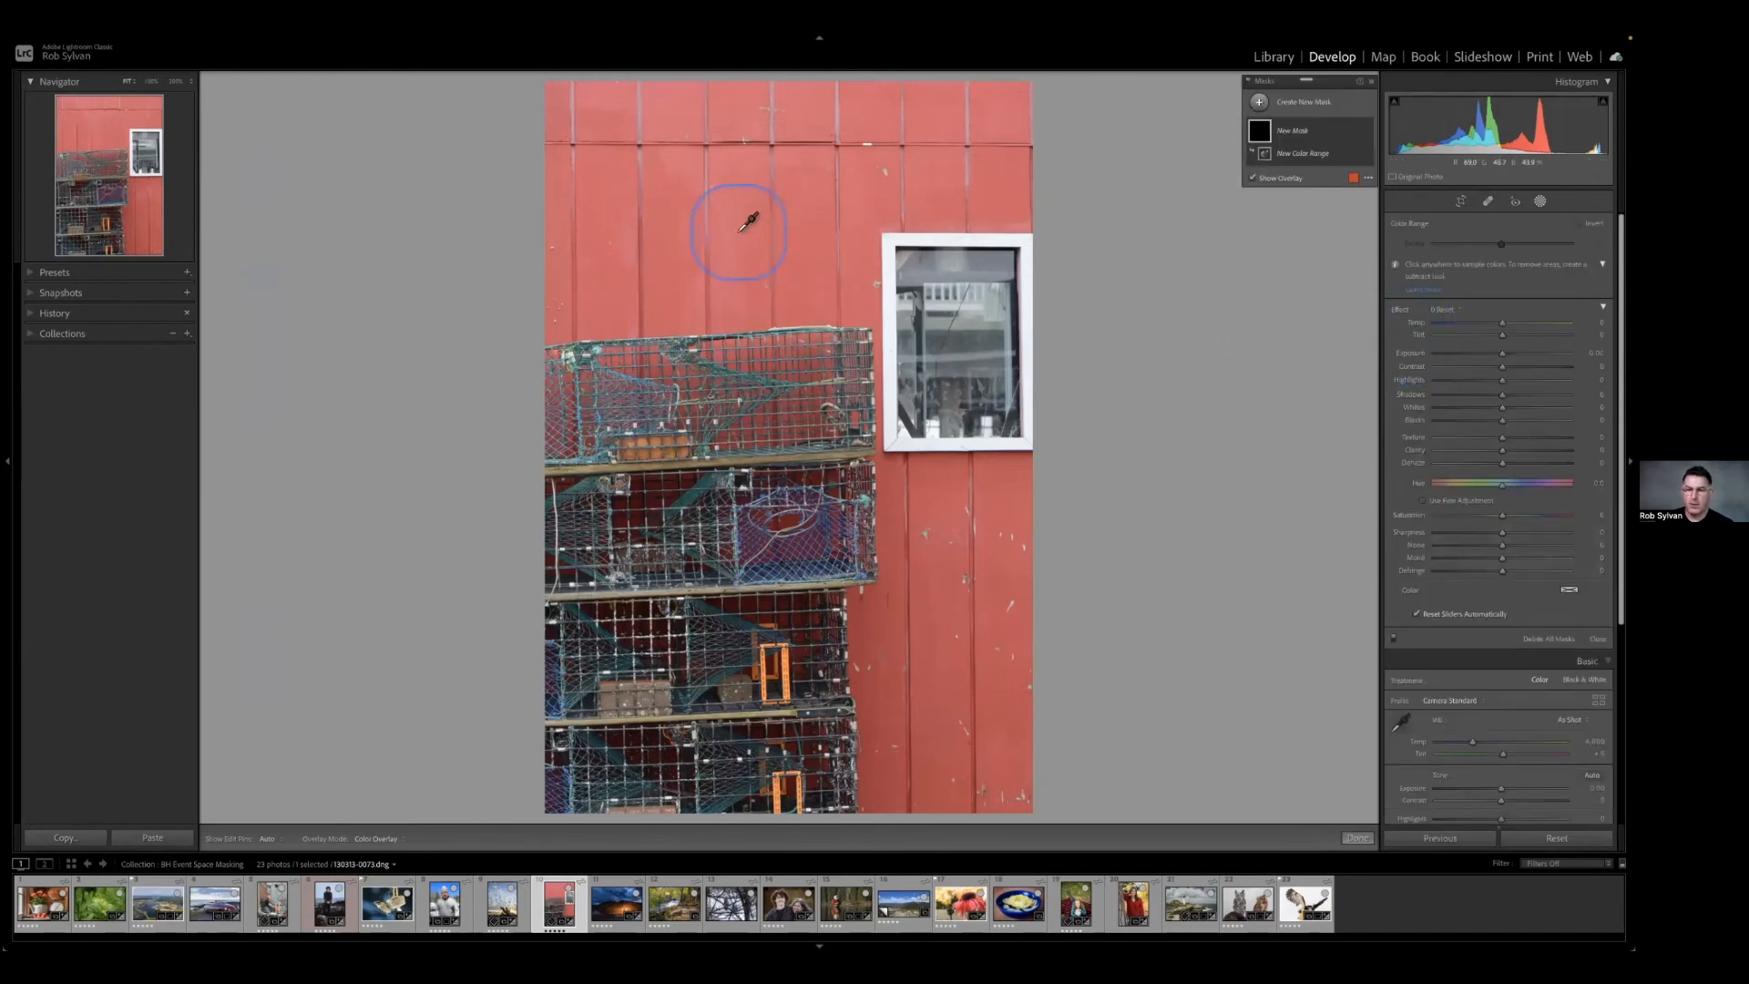
click(741, 230)
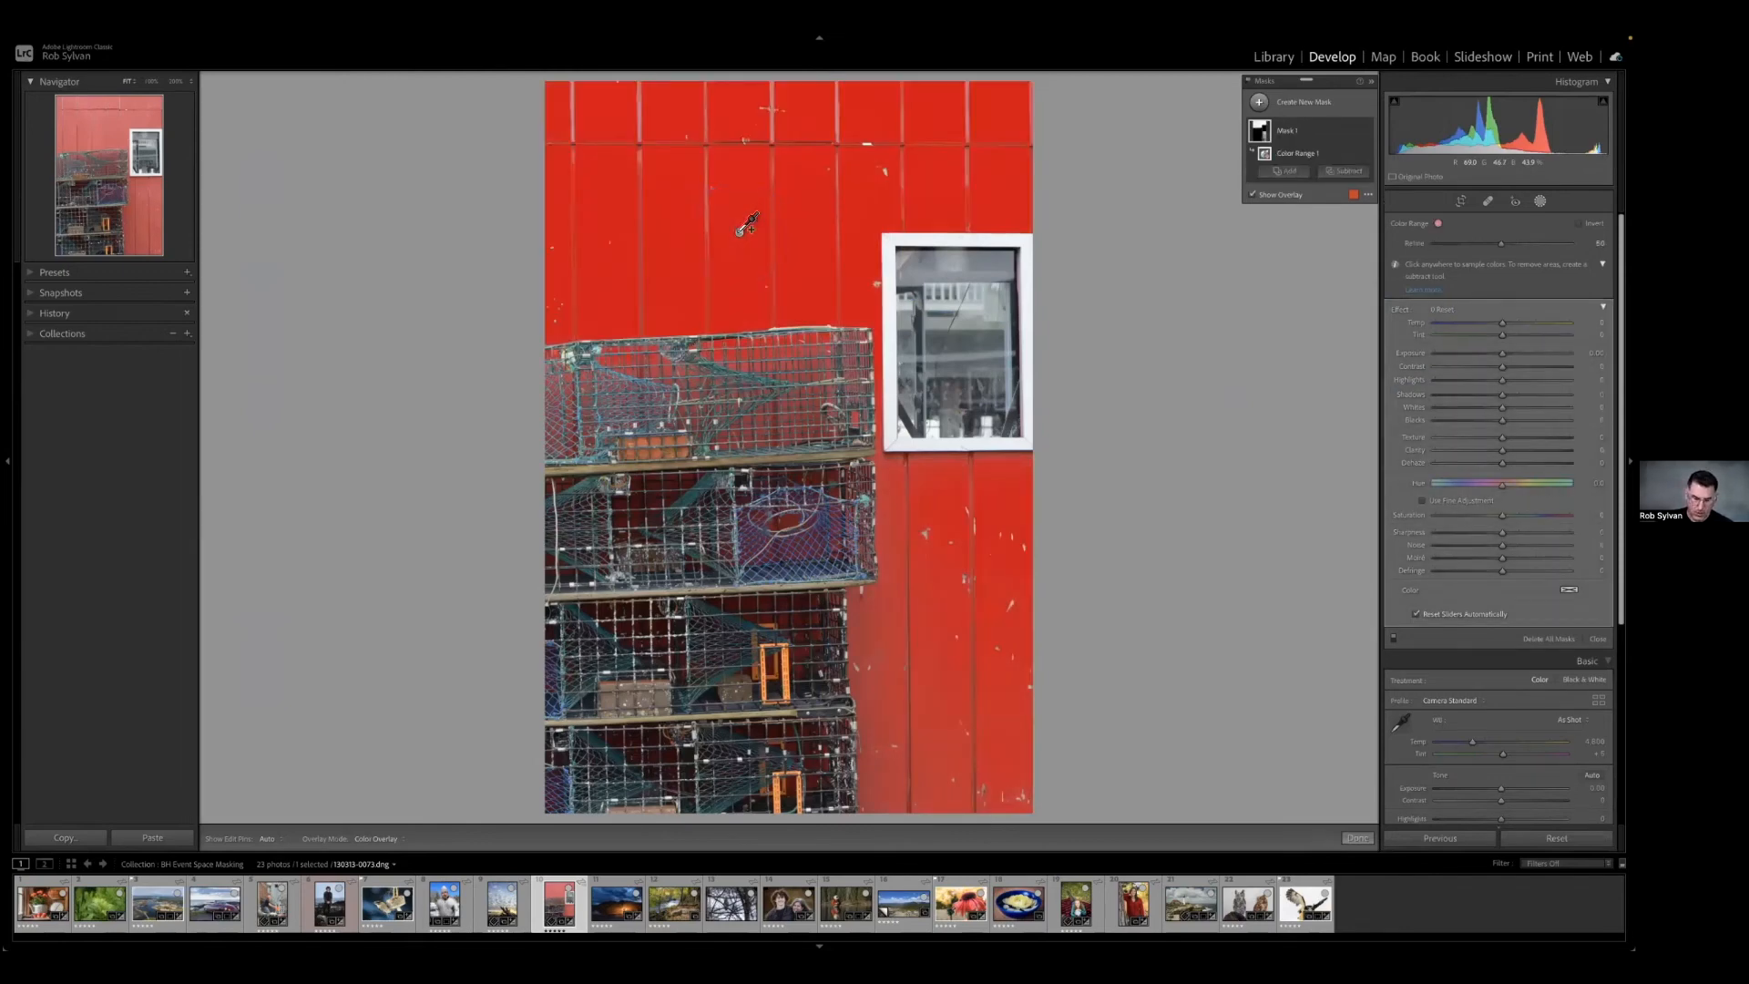
key(shift+o)
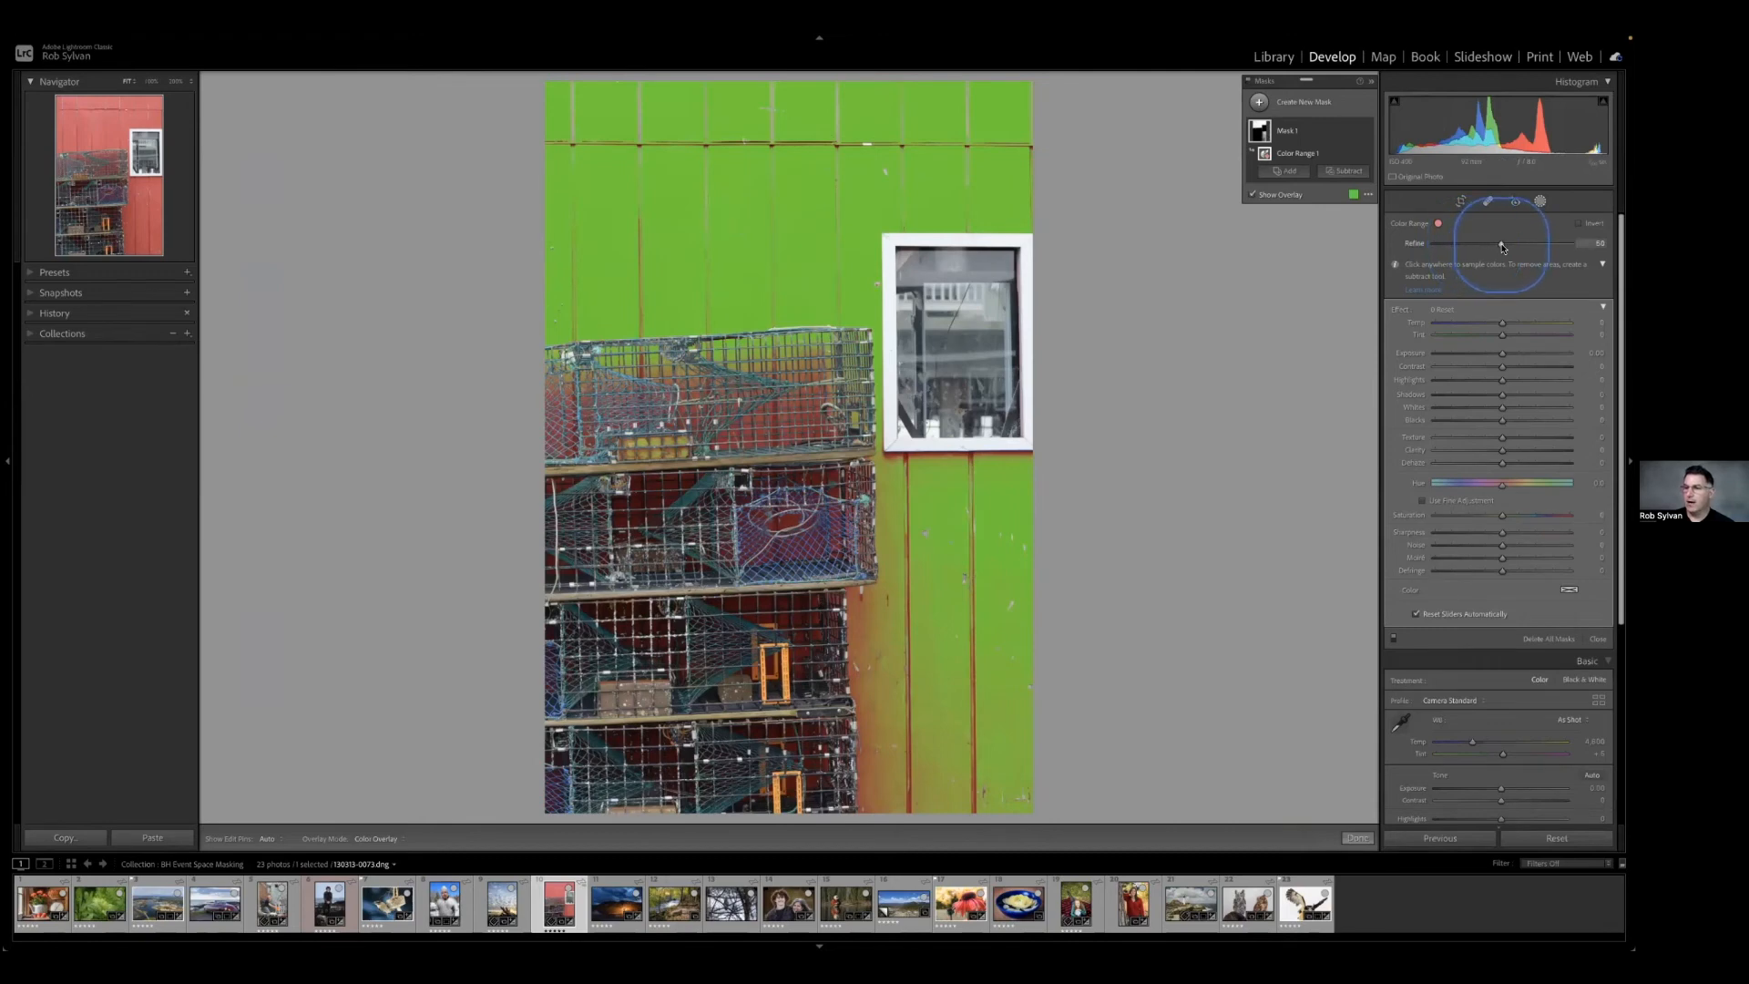
Test the Color Range refinement at both extremes, and shift the wall's hue to purple with the overlay hidden.
drag(1502, 247, 1429, 255)
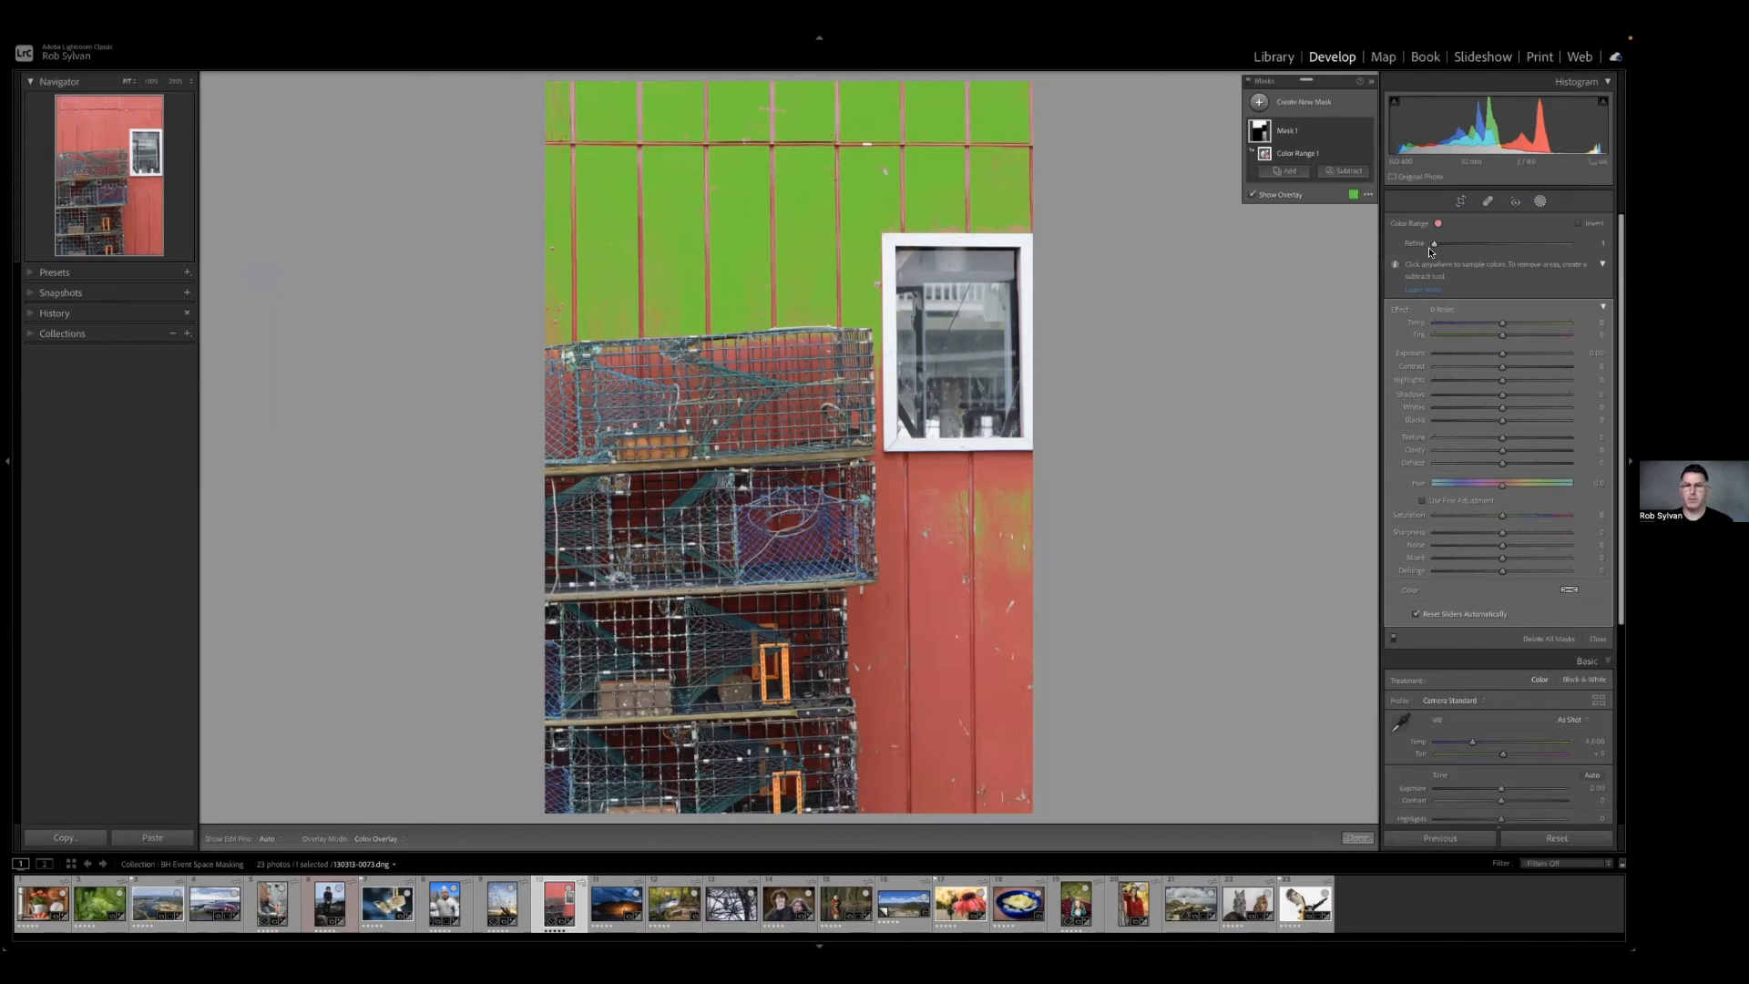
drag(1434, 245, 1571, 244)
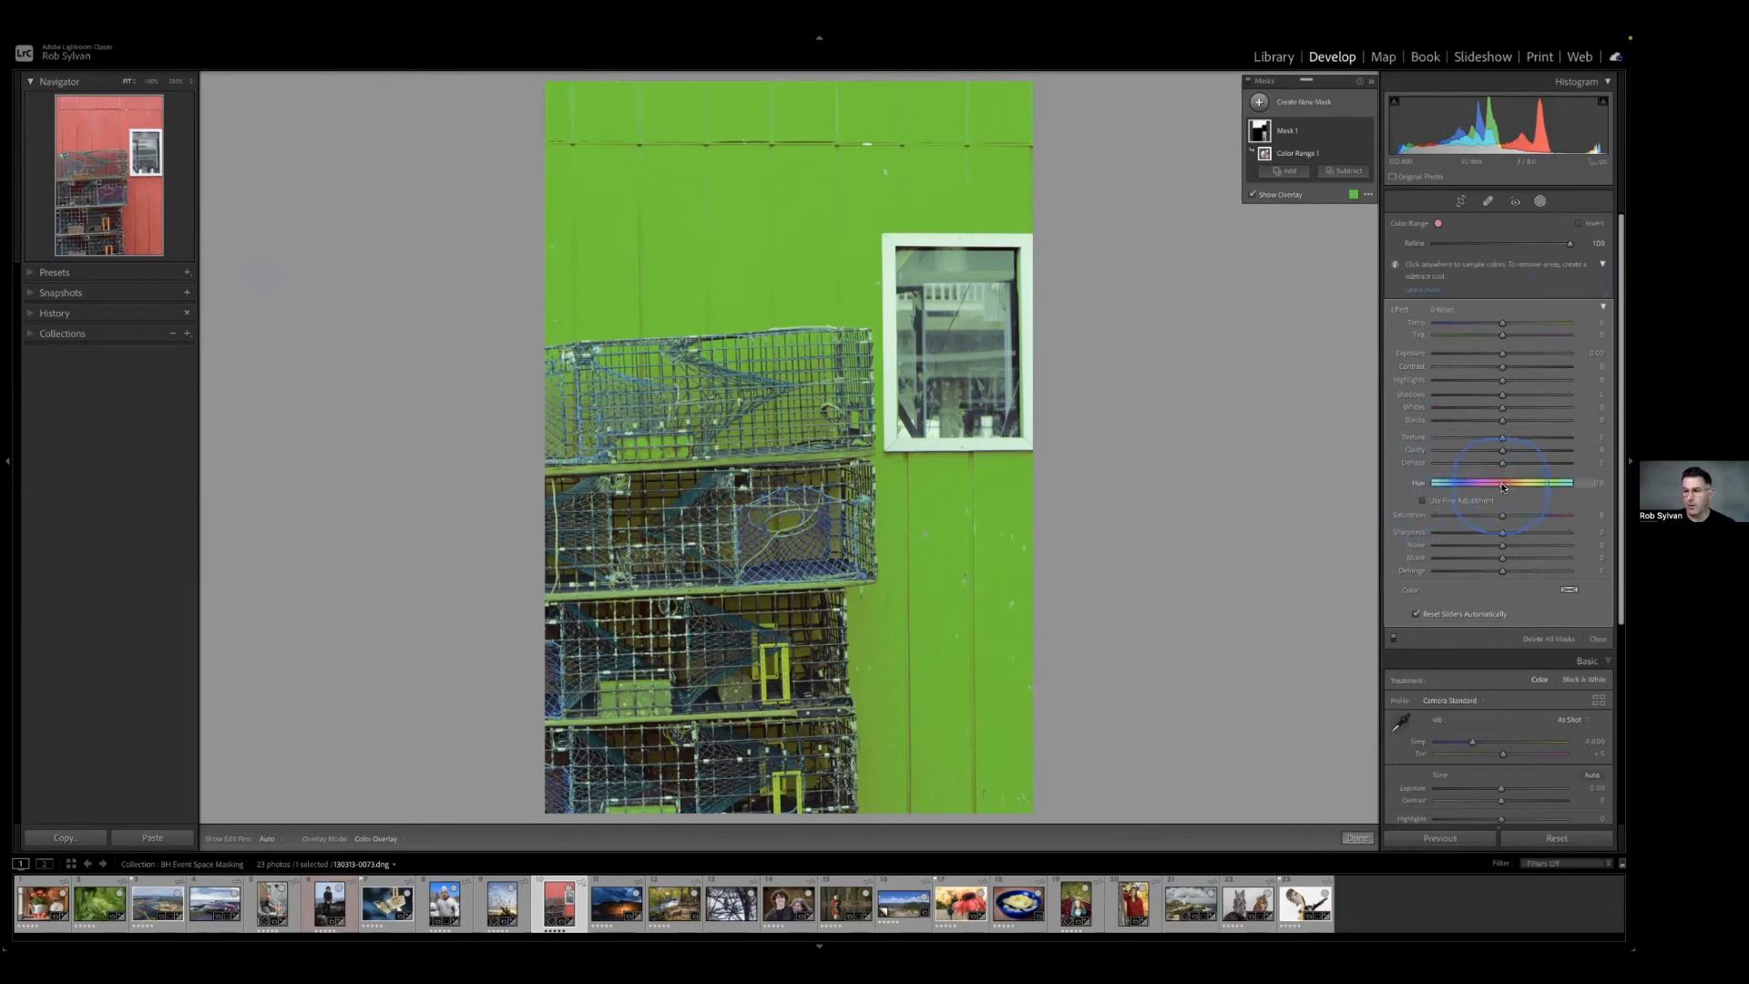
key(o)
drag(1502, 487, 1463, 488)
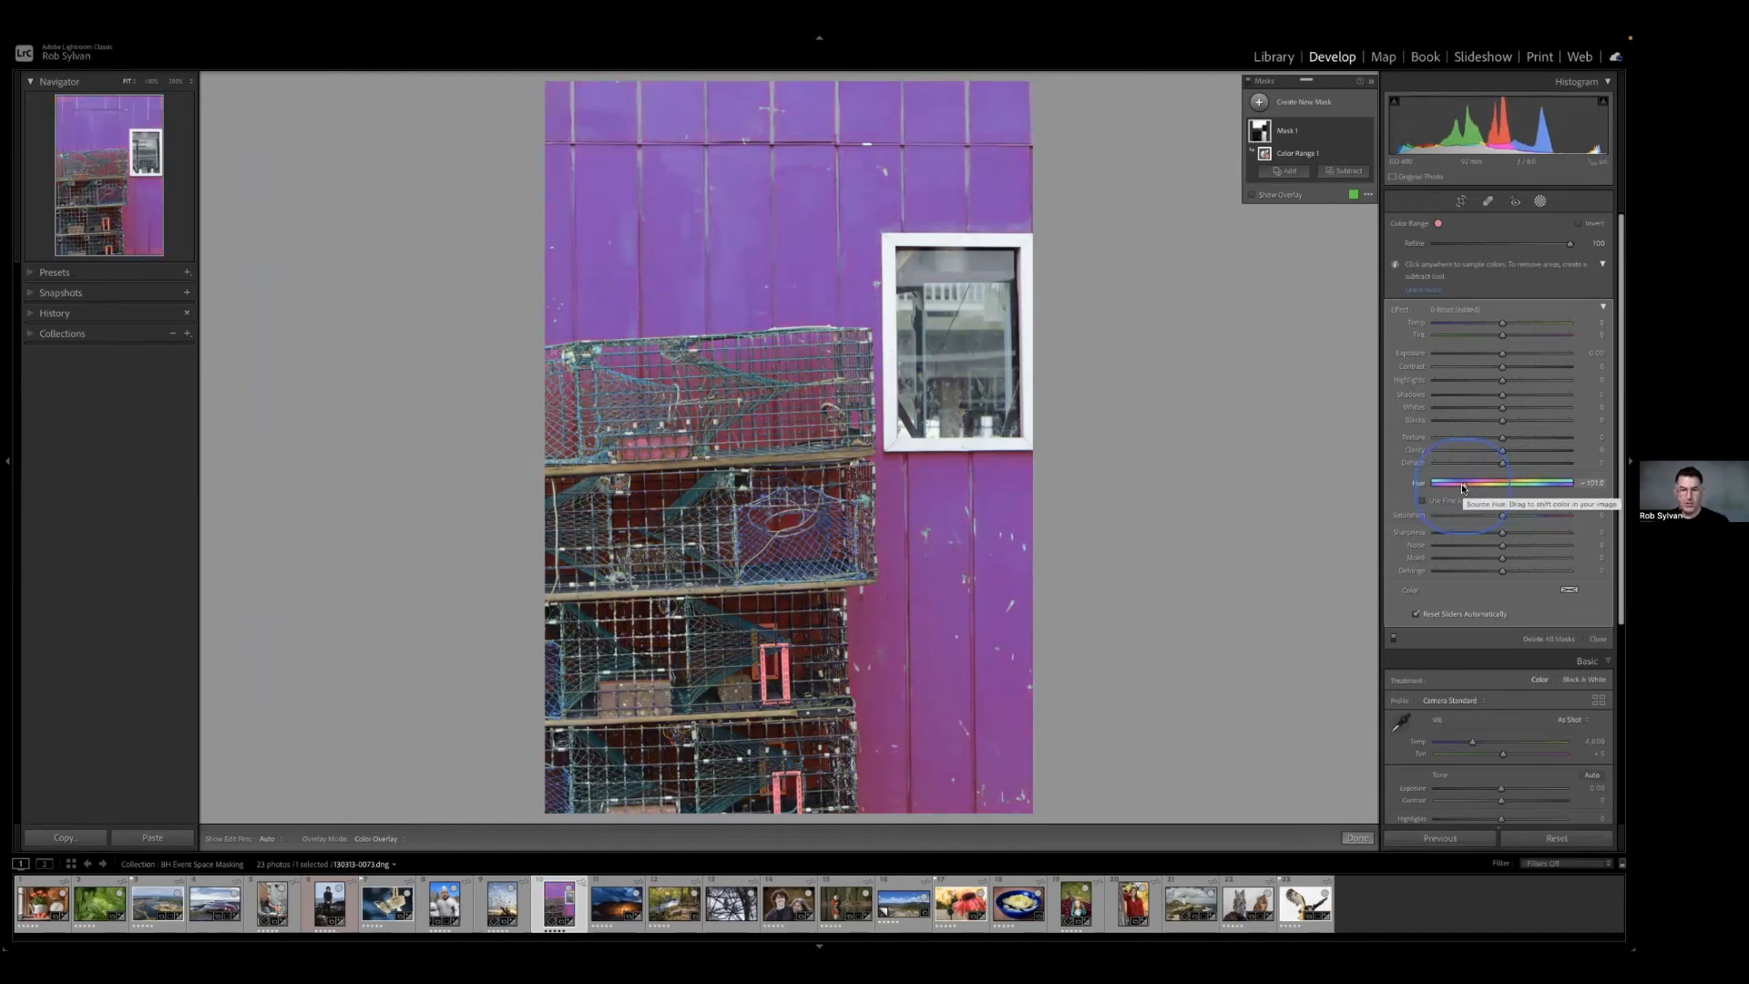
drag(1570, 243, 1535, 243)
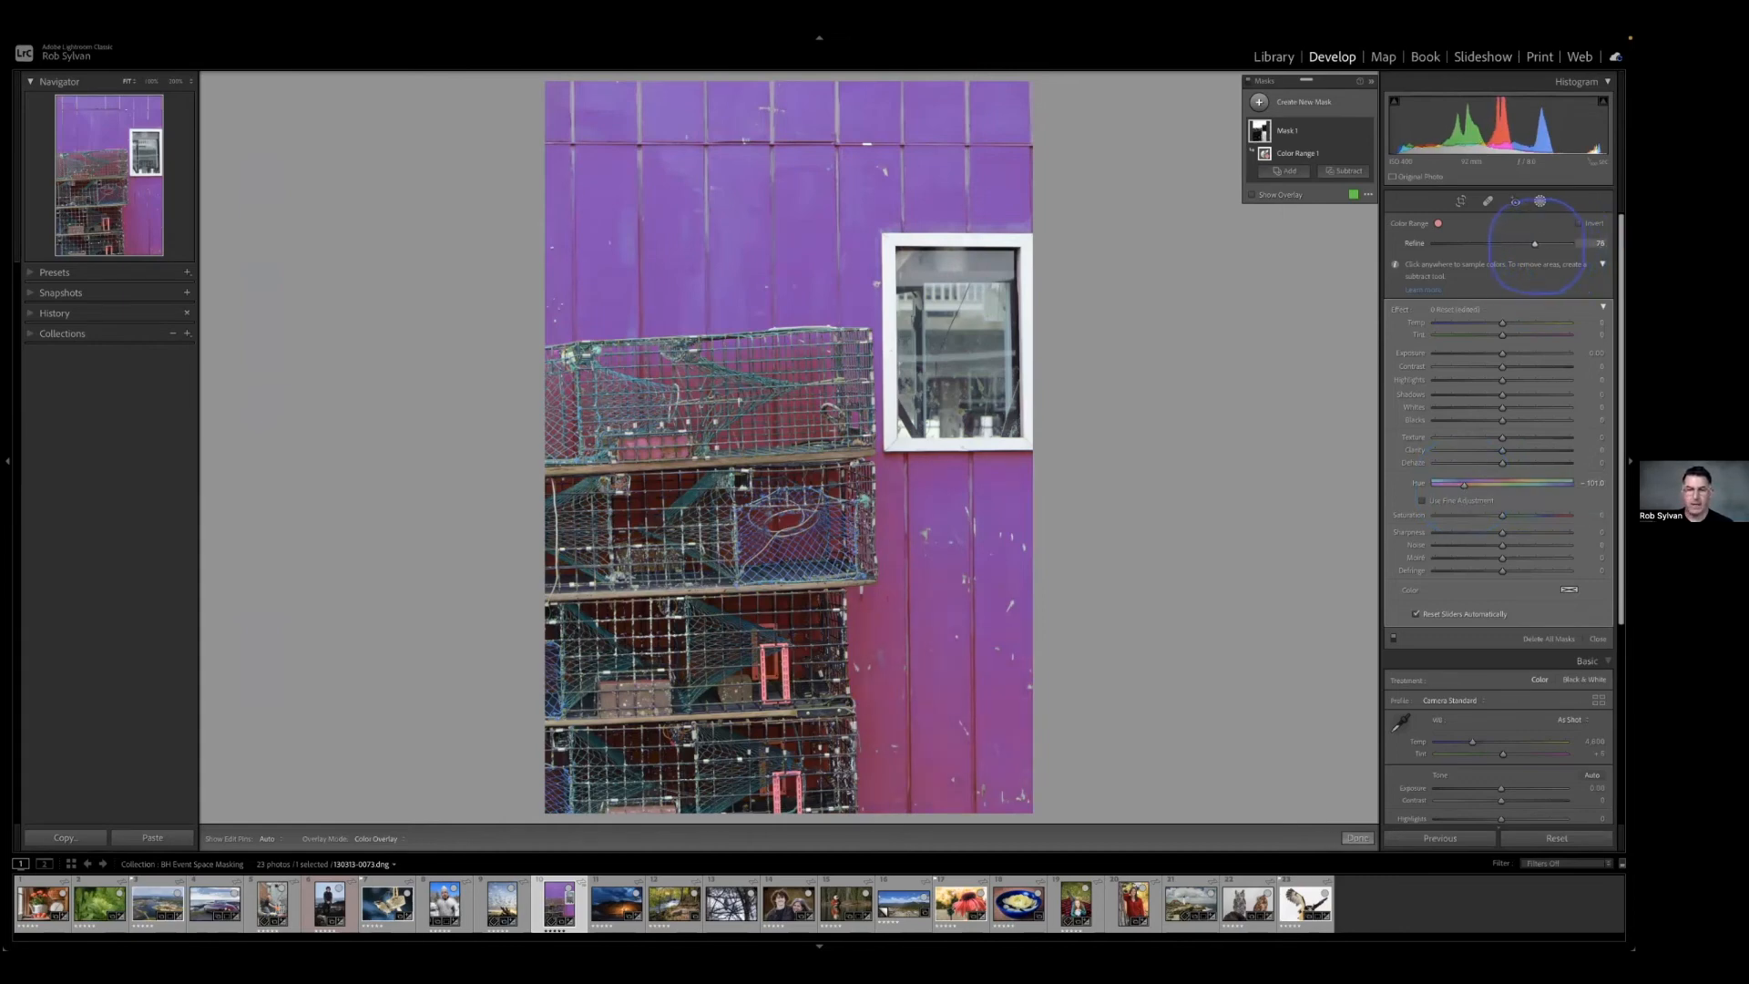
drag(1536, 243, 1533, 243)
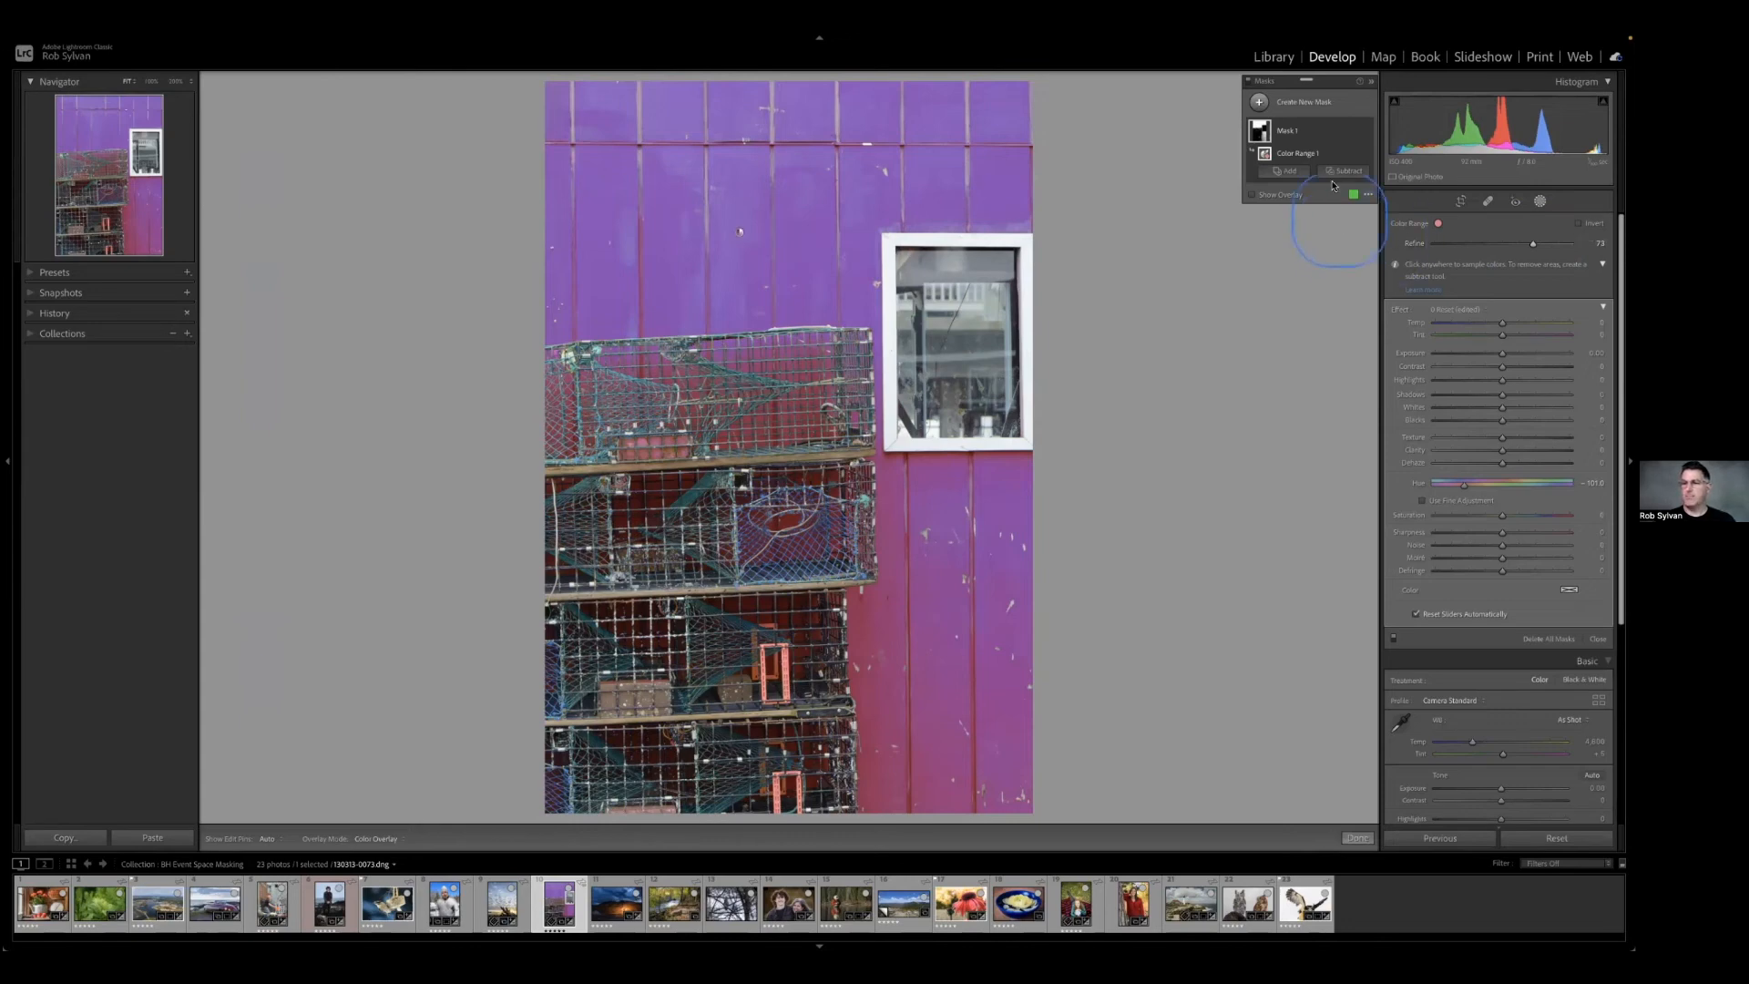
Delete all masks from the red wall photo.
right_click(1353, 132)
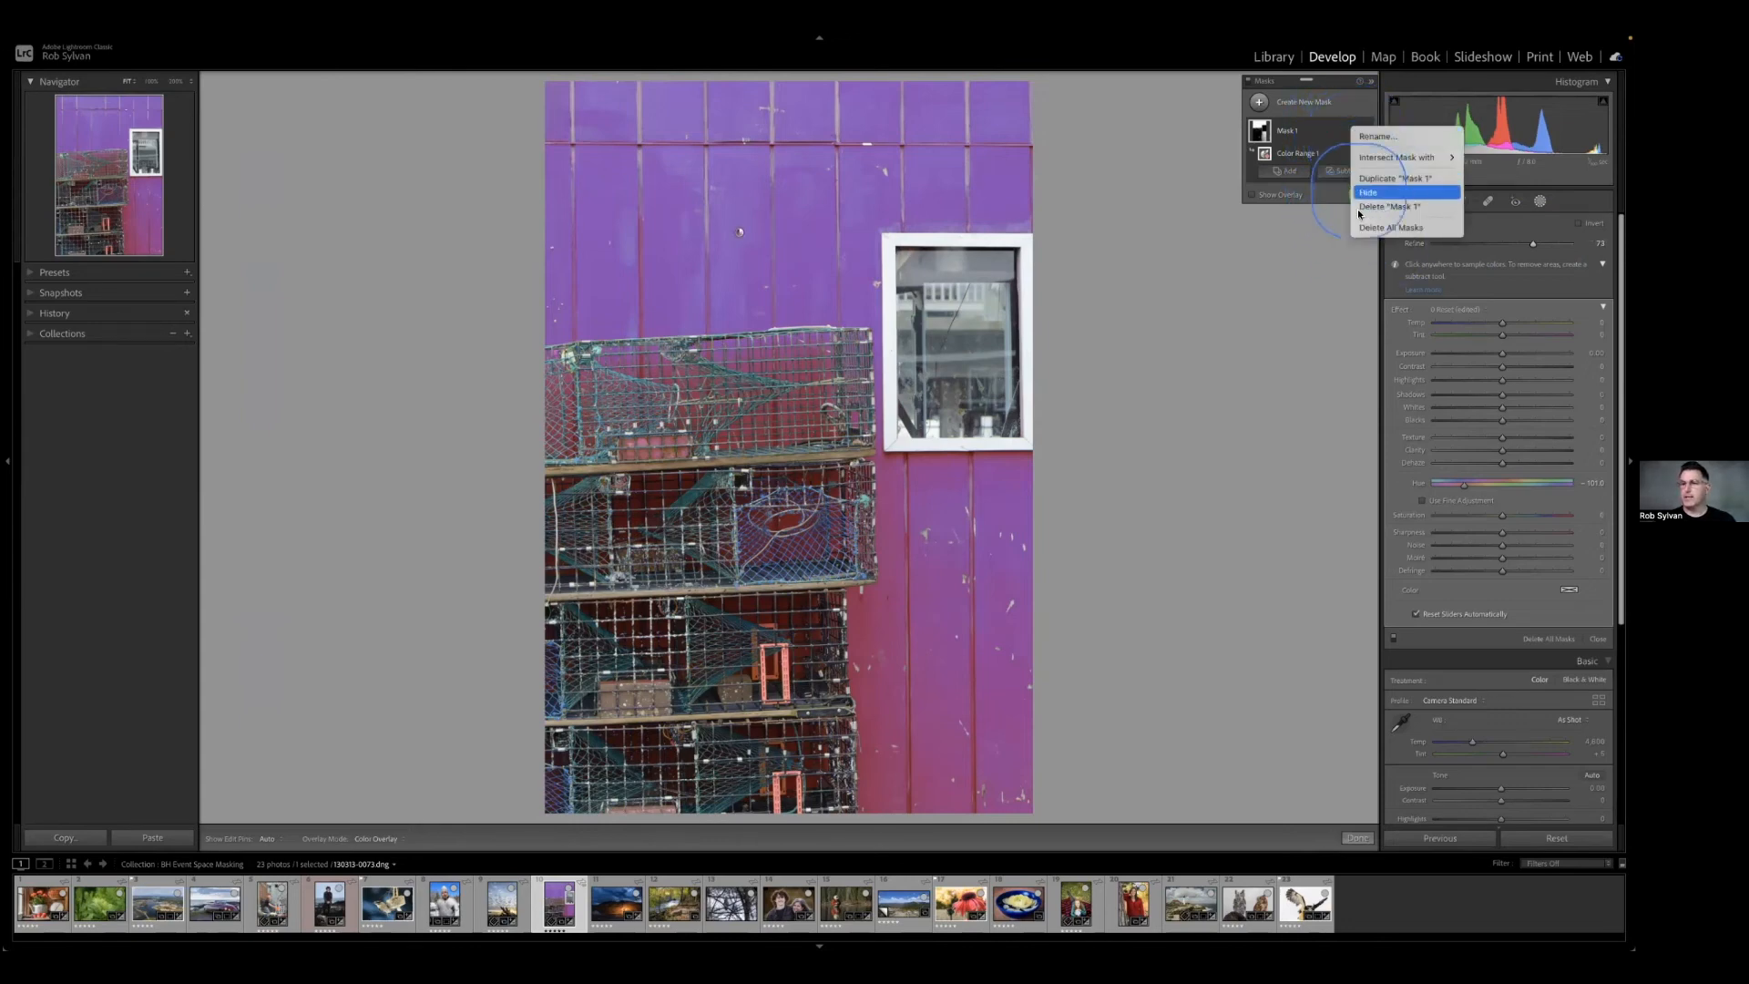
click(1319, 135)
click(1353, 133)
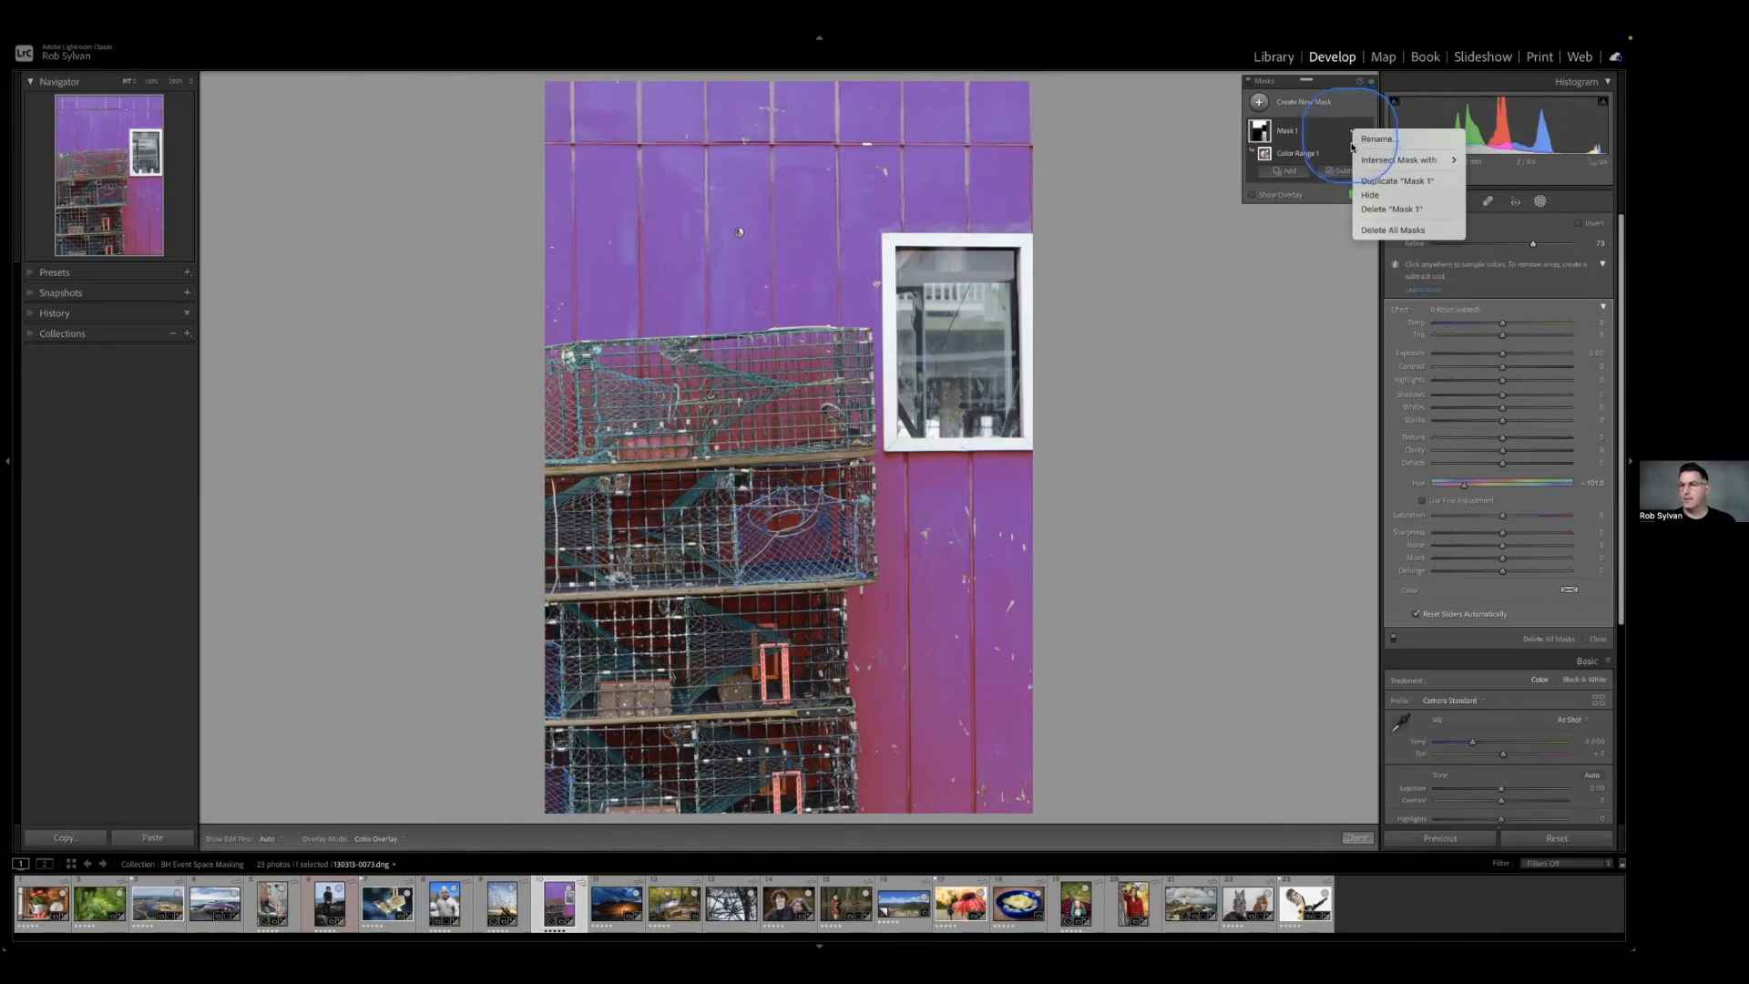
click(1369, 230)
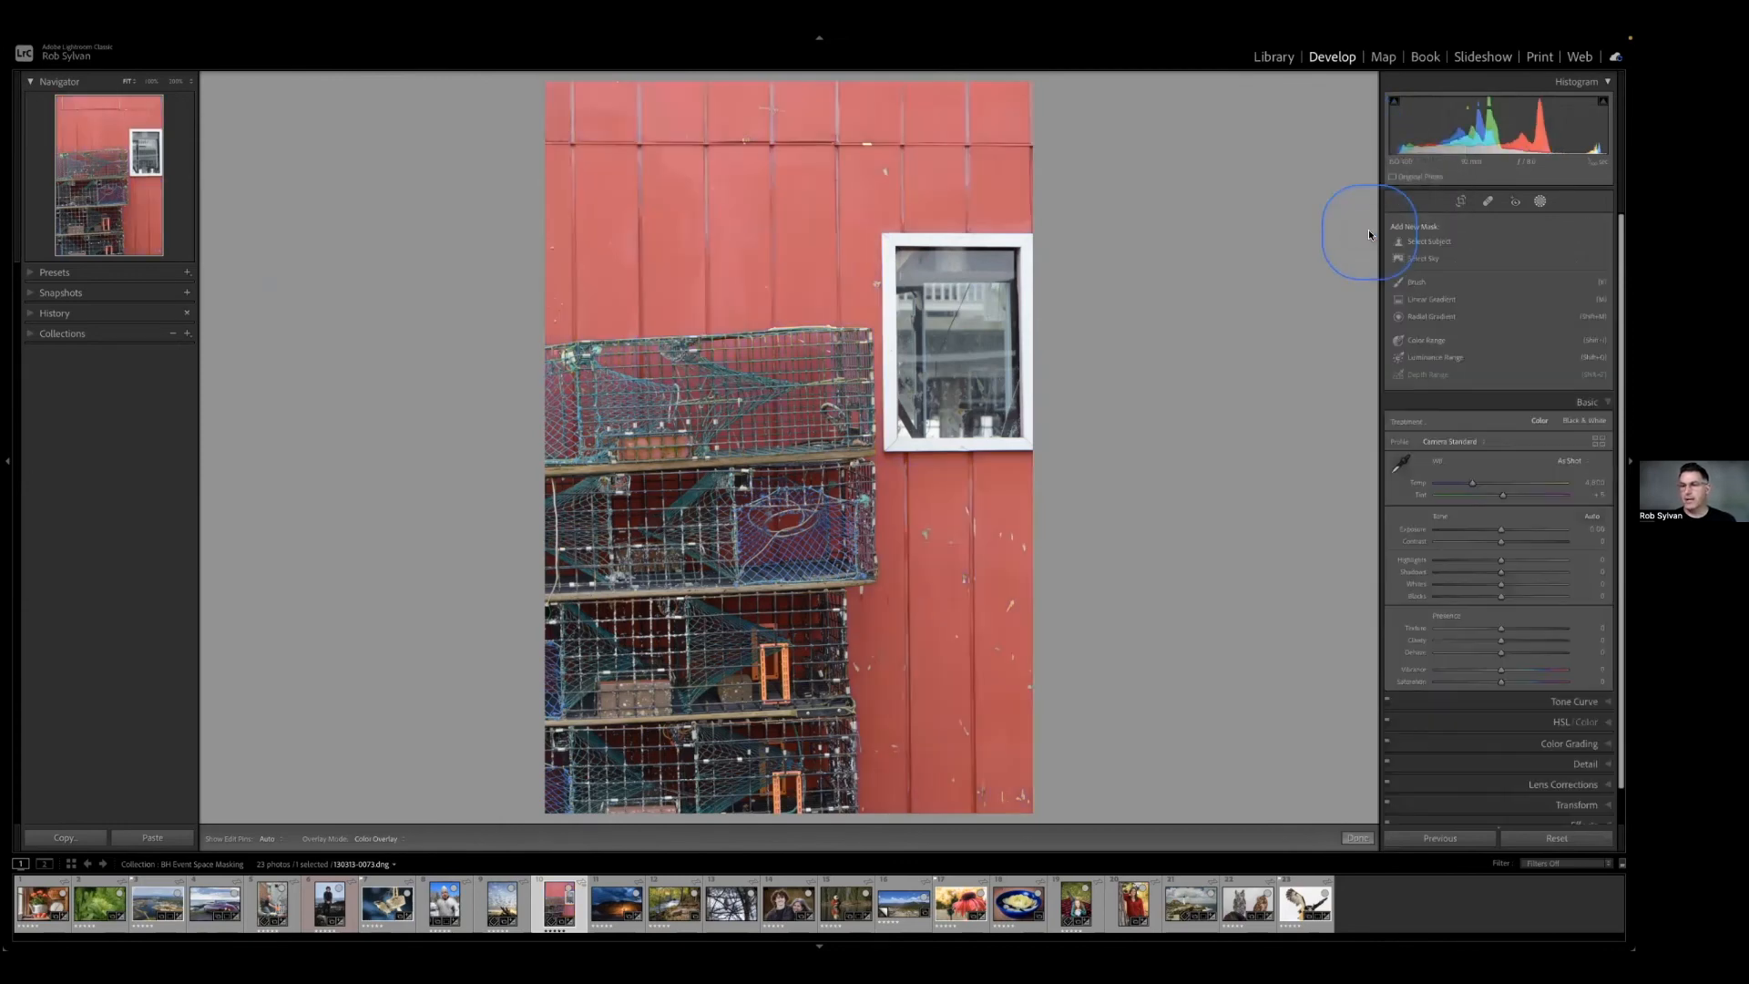
Create a new Color Range mask with five samples across the upper red wall, and try adding a sixth.
click(1423, 340)
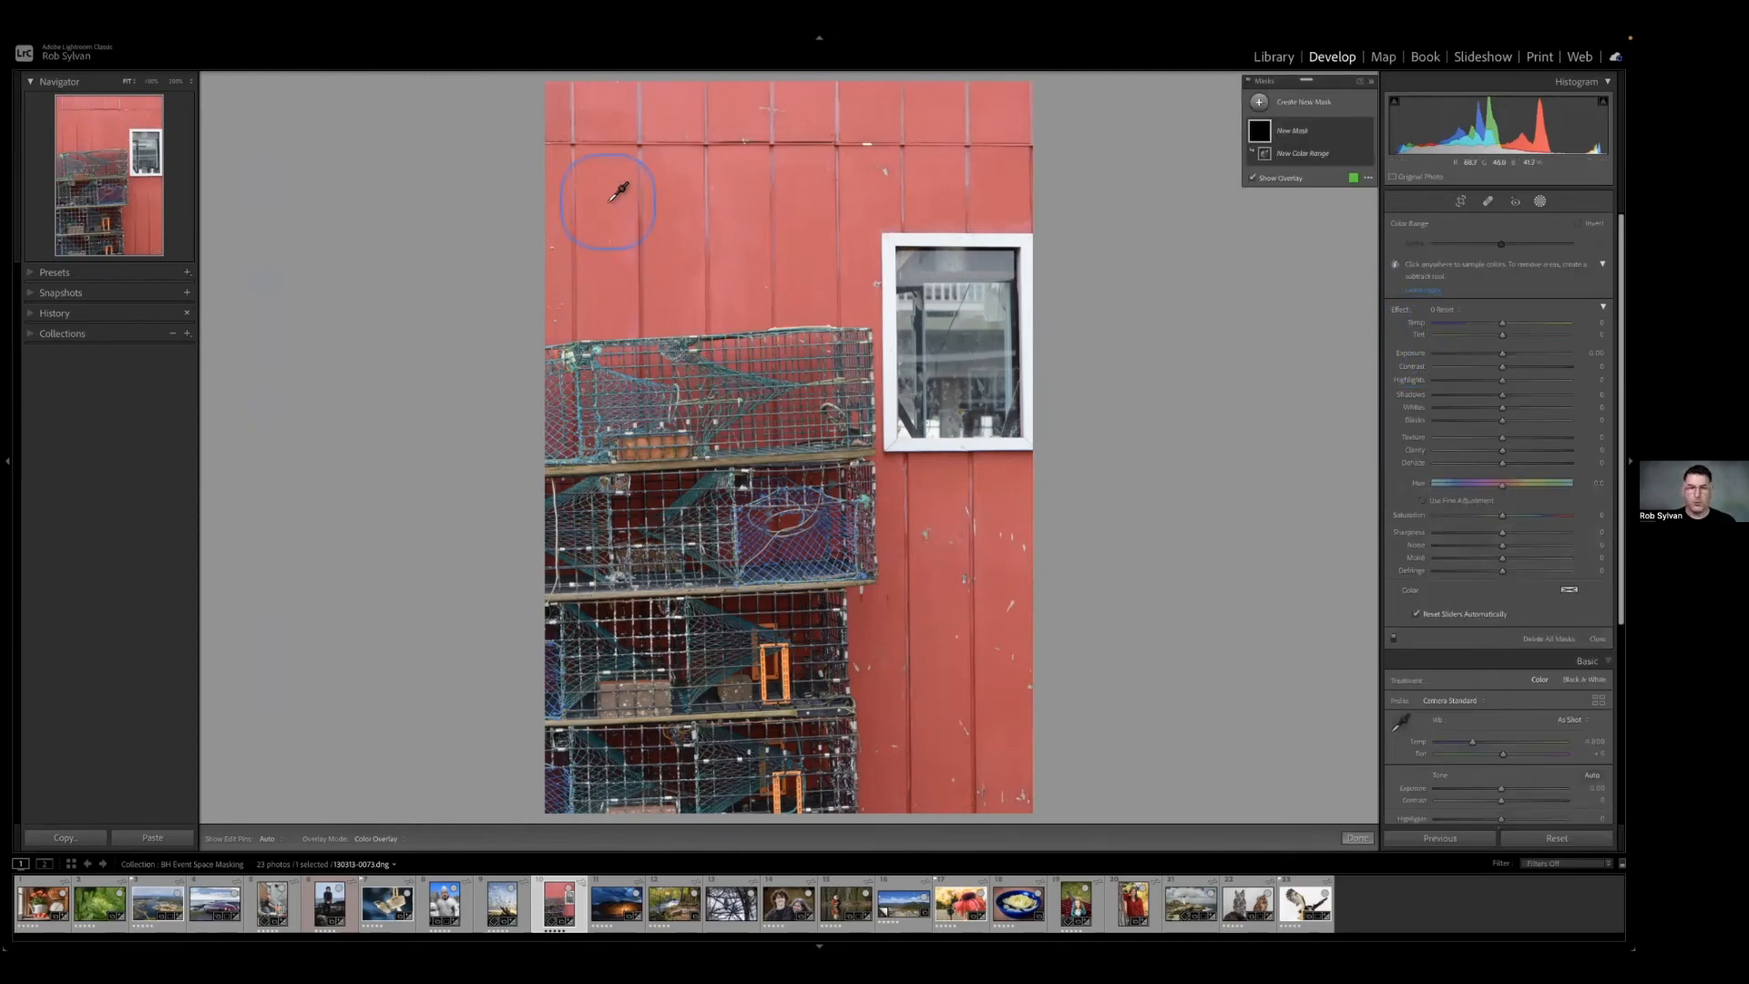
click(609, 202)
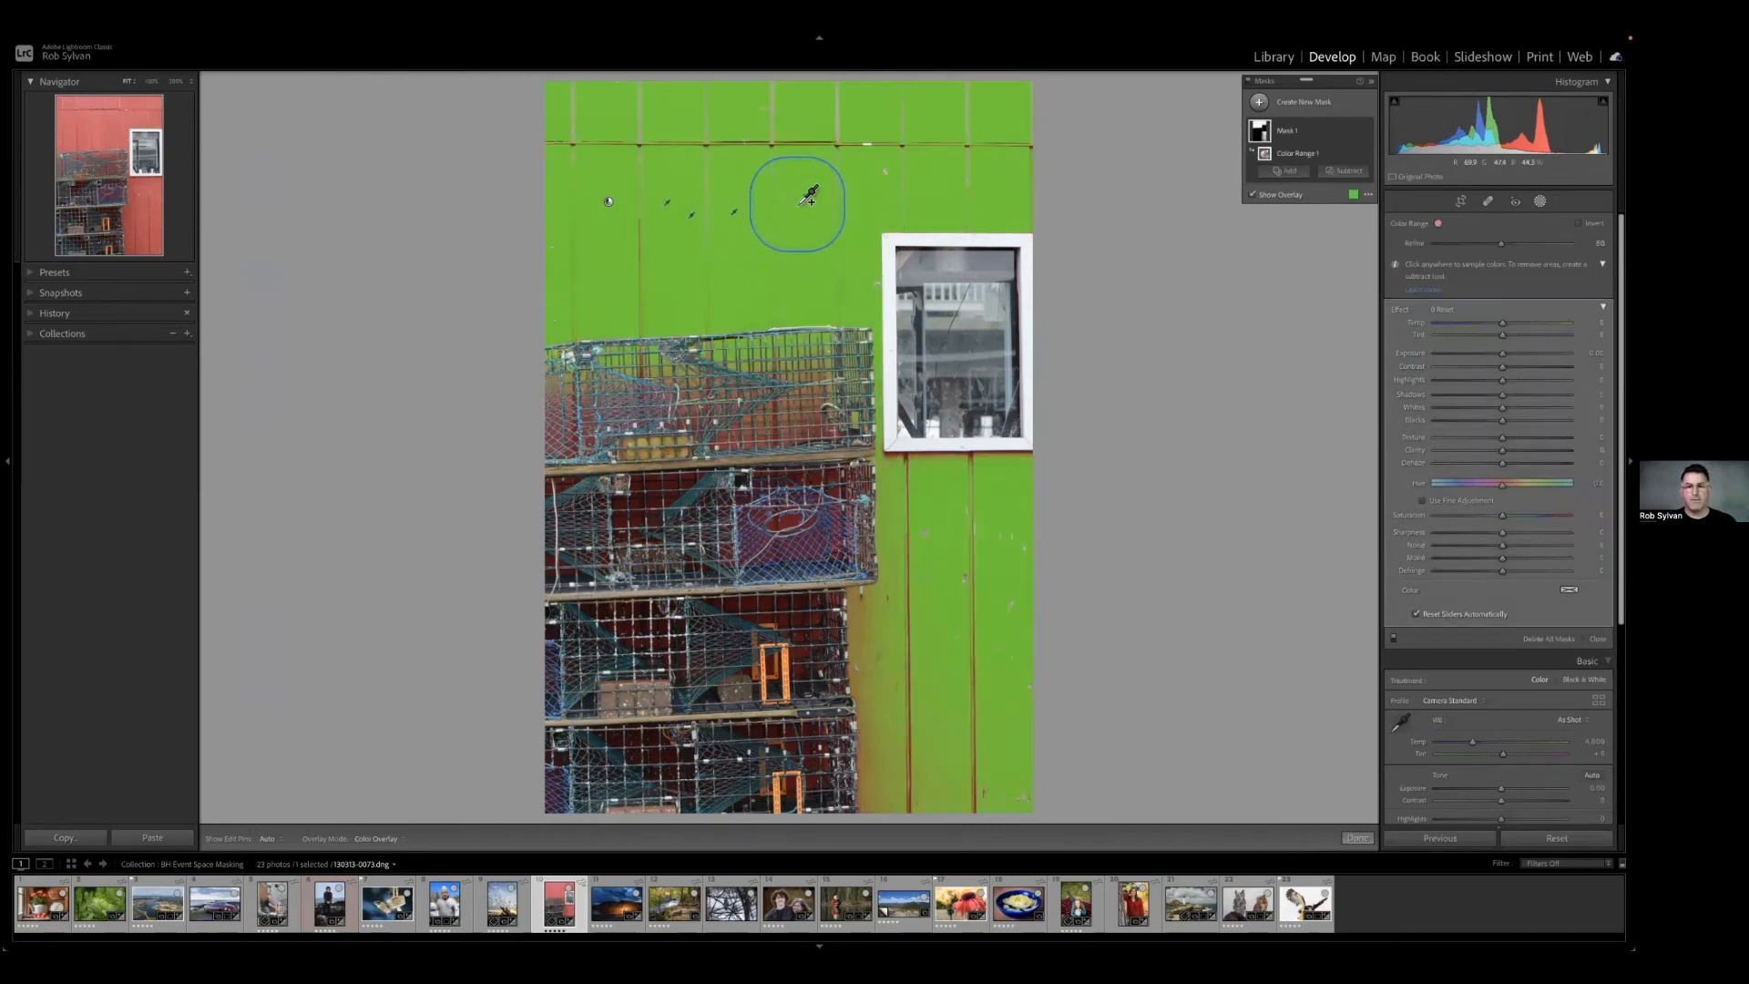
click(852, 201)
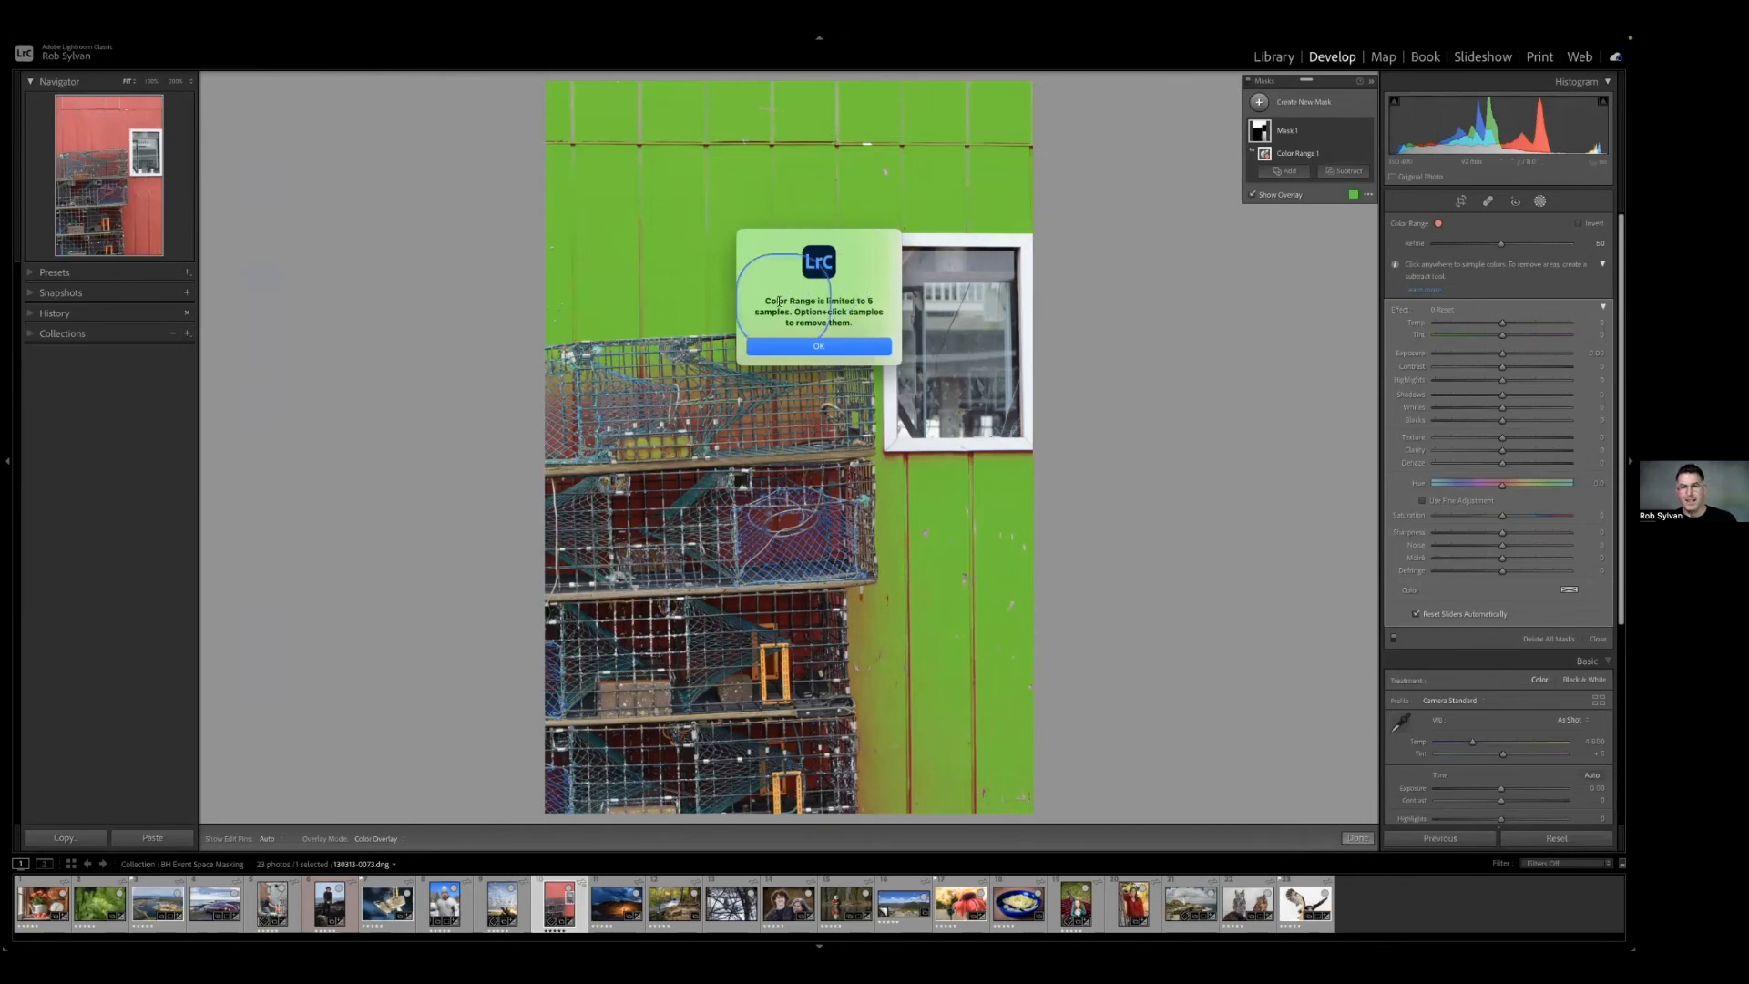
click(813, 346)
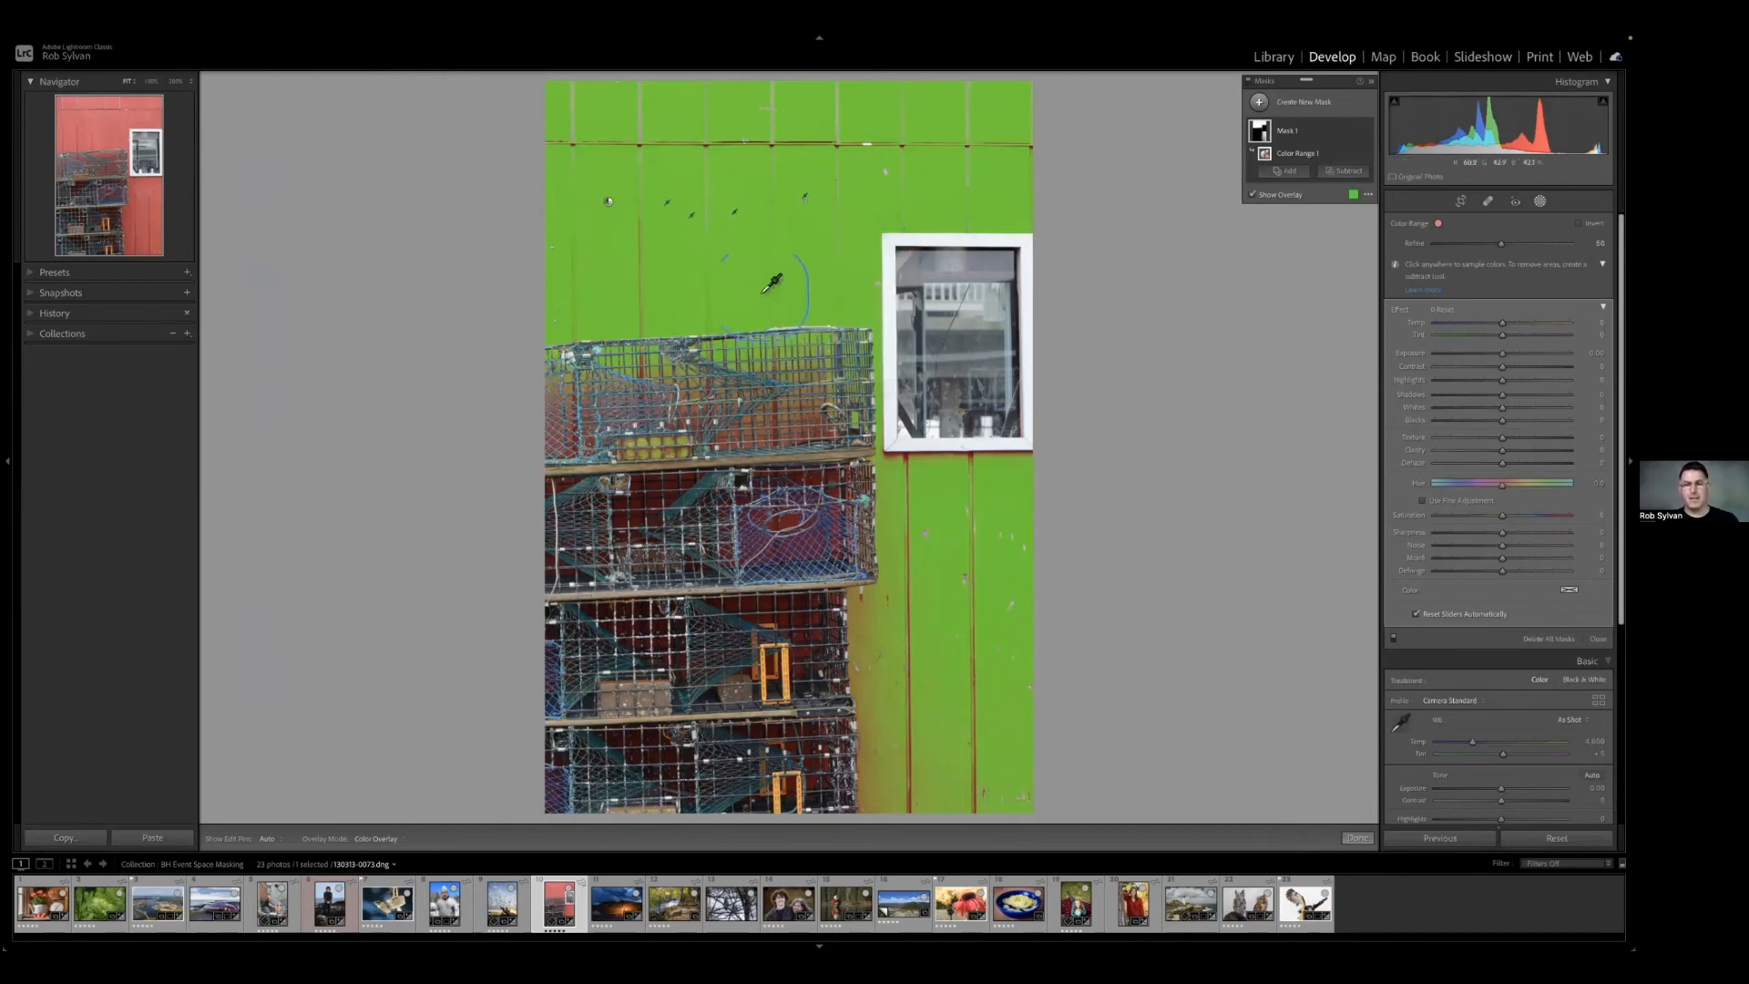
Resample the Color Range with five points above the traps, and try adding extra samples on the lower wall and below the window.
click(742, 283)
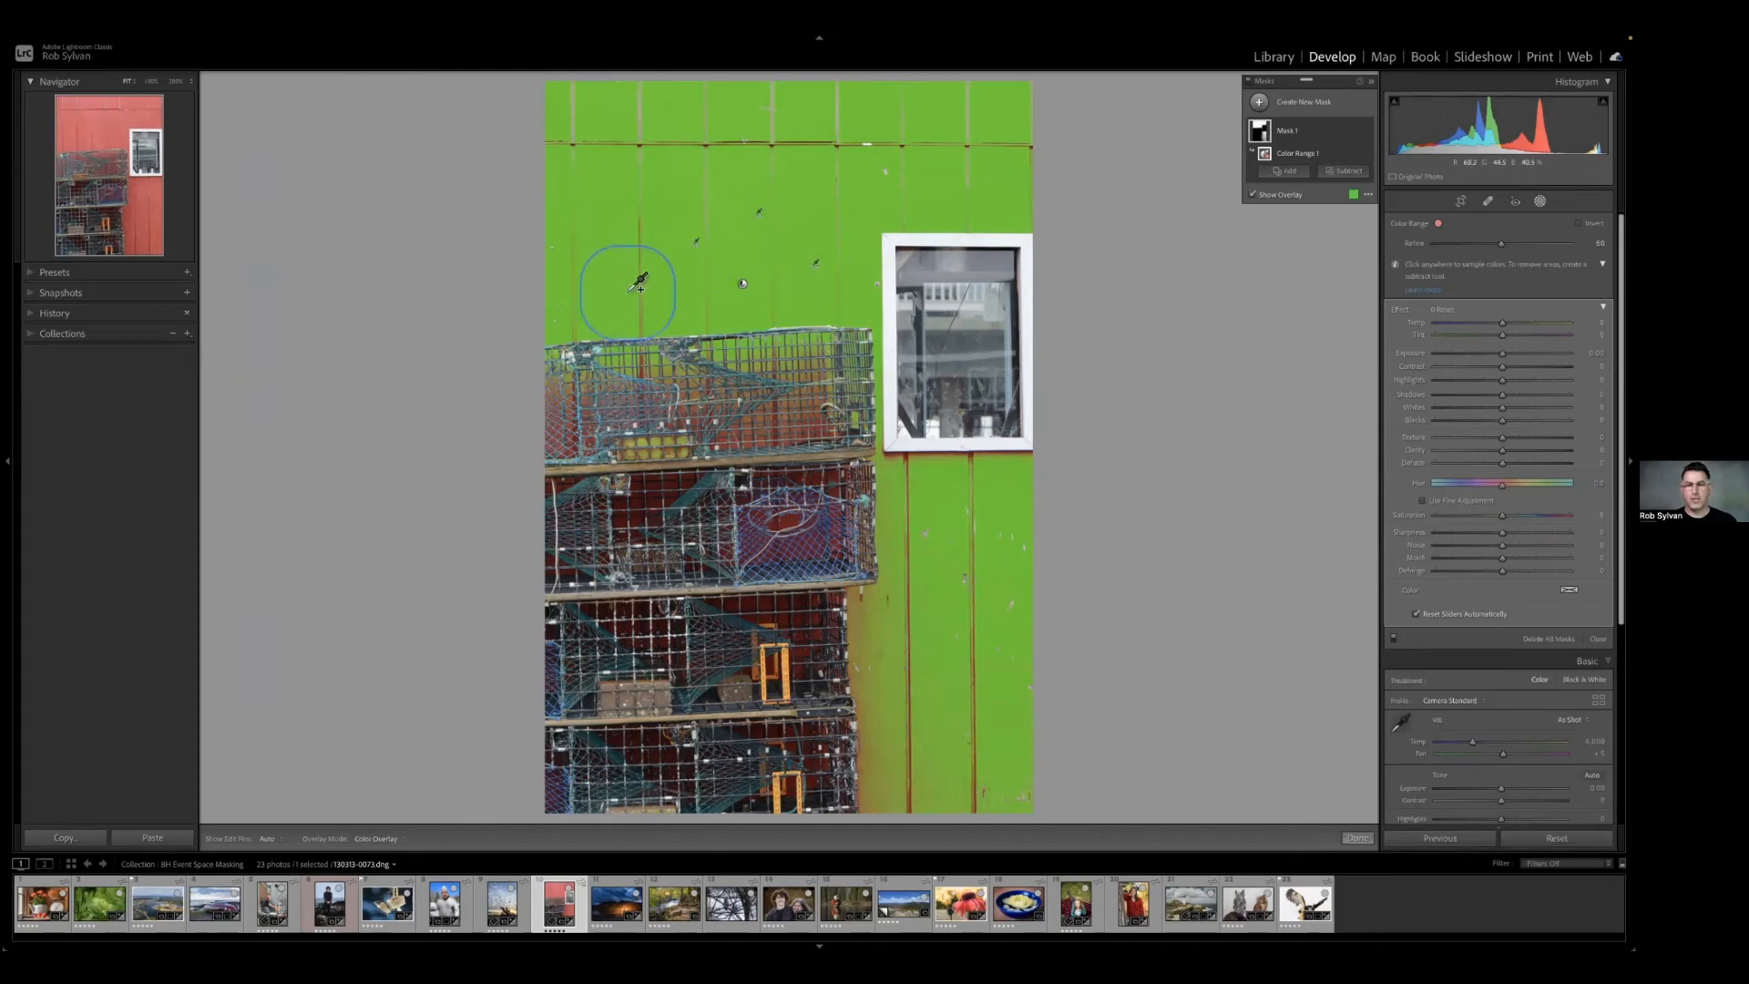
shift+click(890, 551)
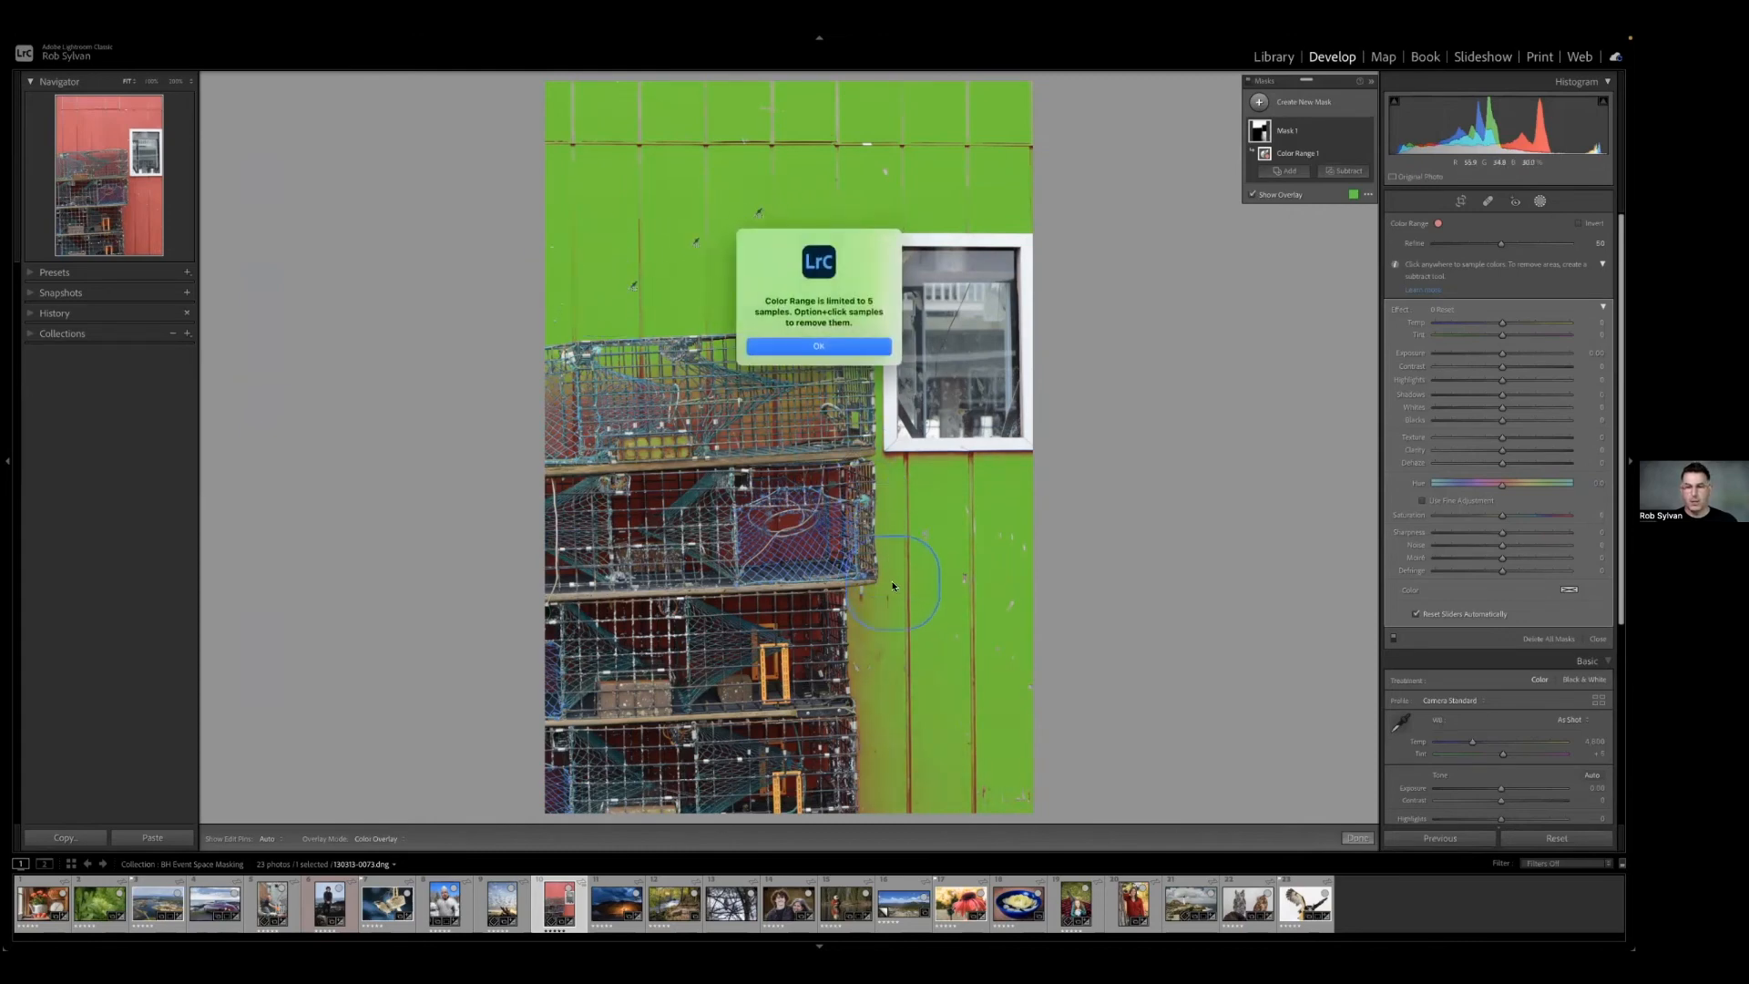
click(826, 346)
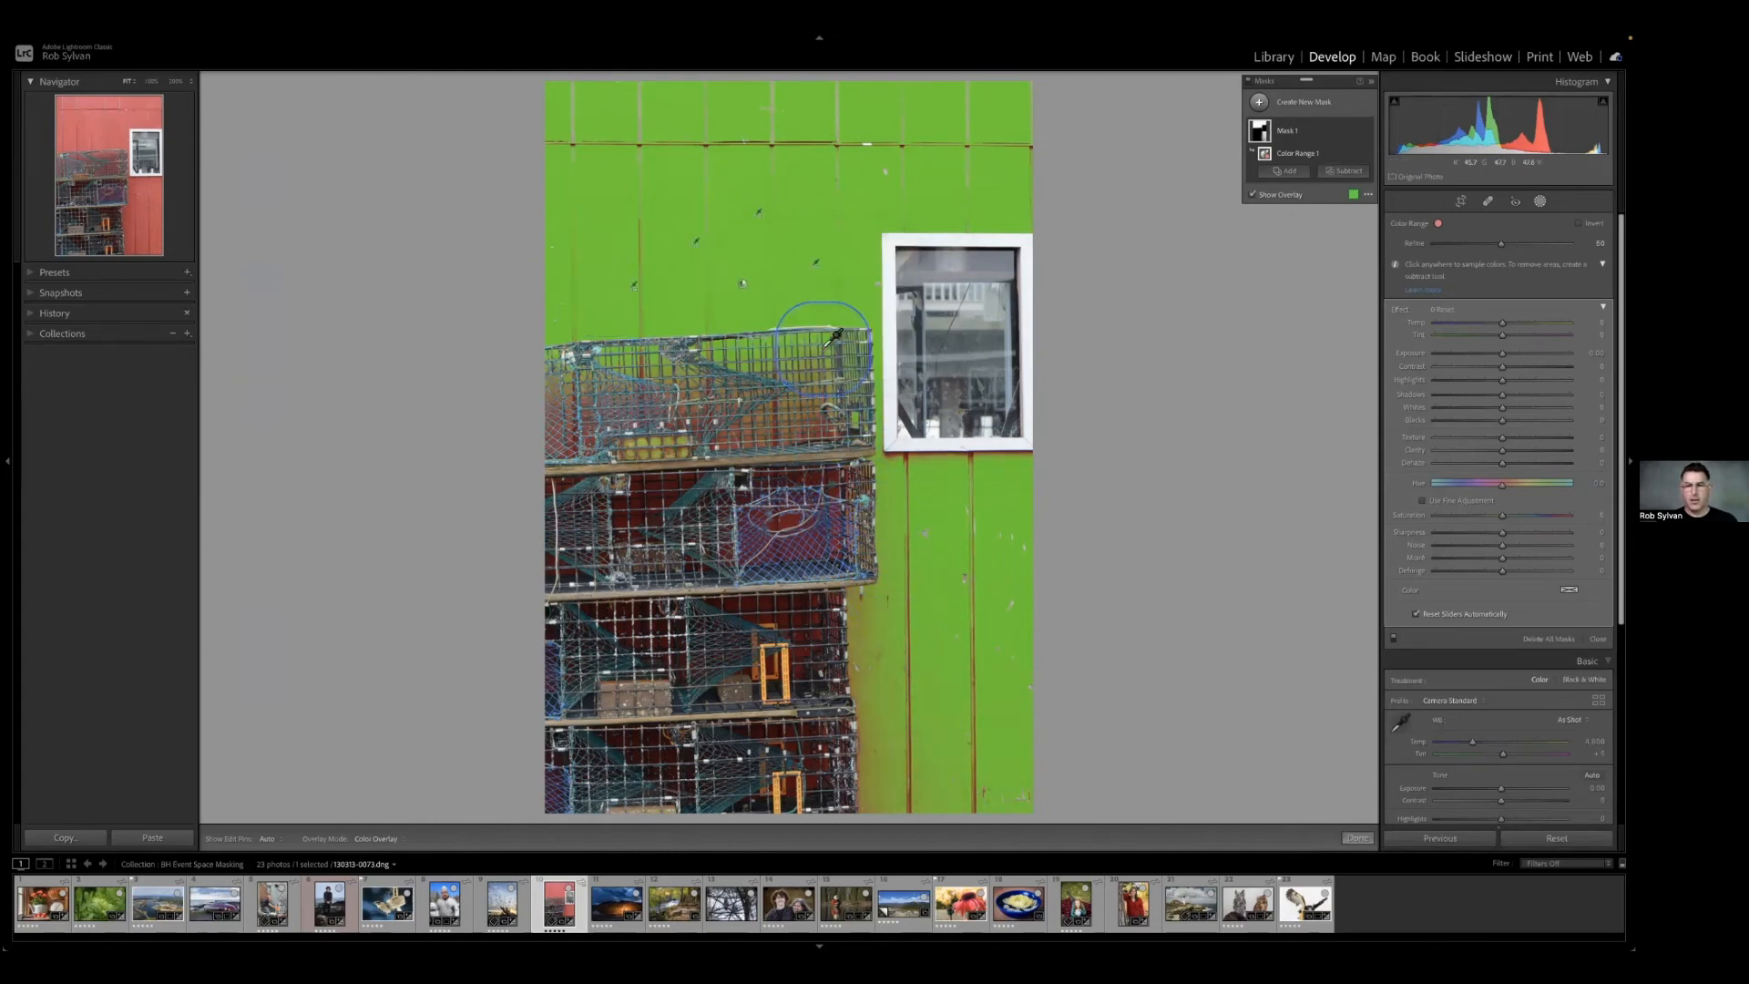
shift+click(902, 444)
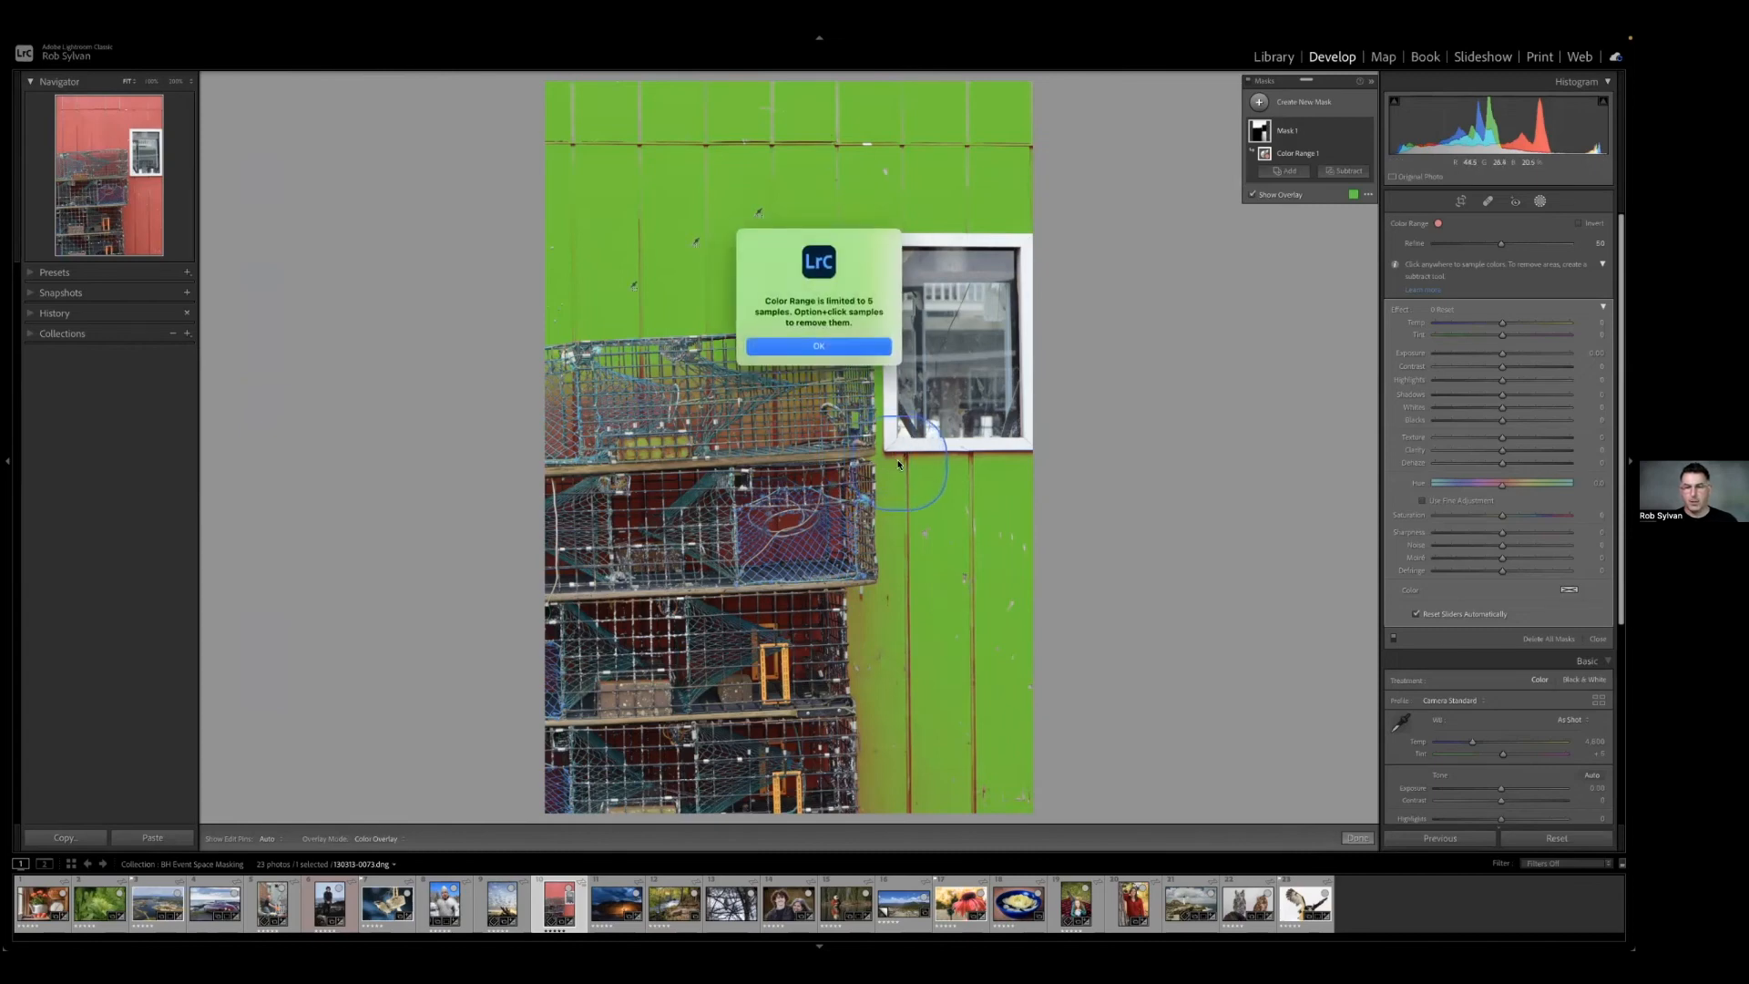
click(826, 345)
Remove the uppermost wall sample from the Color Range and add a replacement sample at the window frame's lower edge.
key(alt)
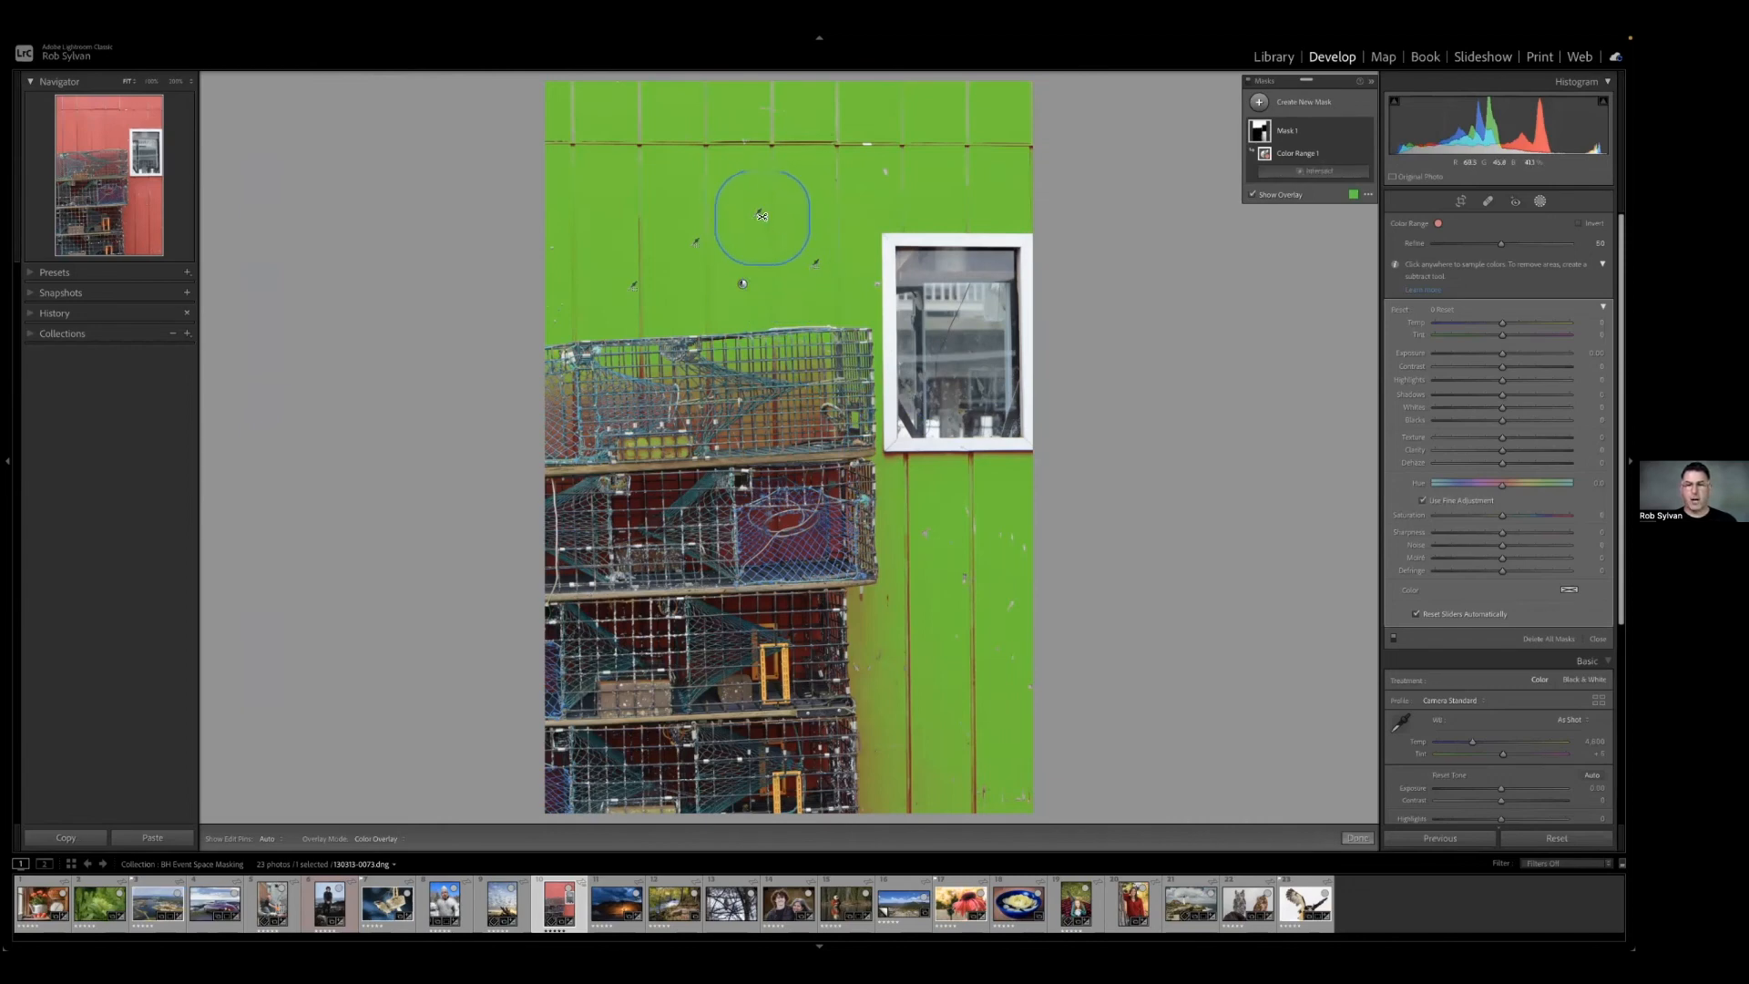
alt+click(762, 219)
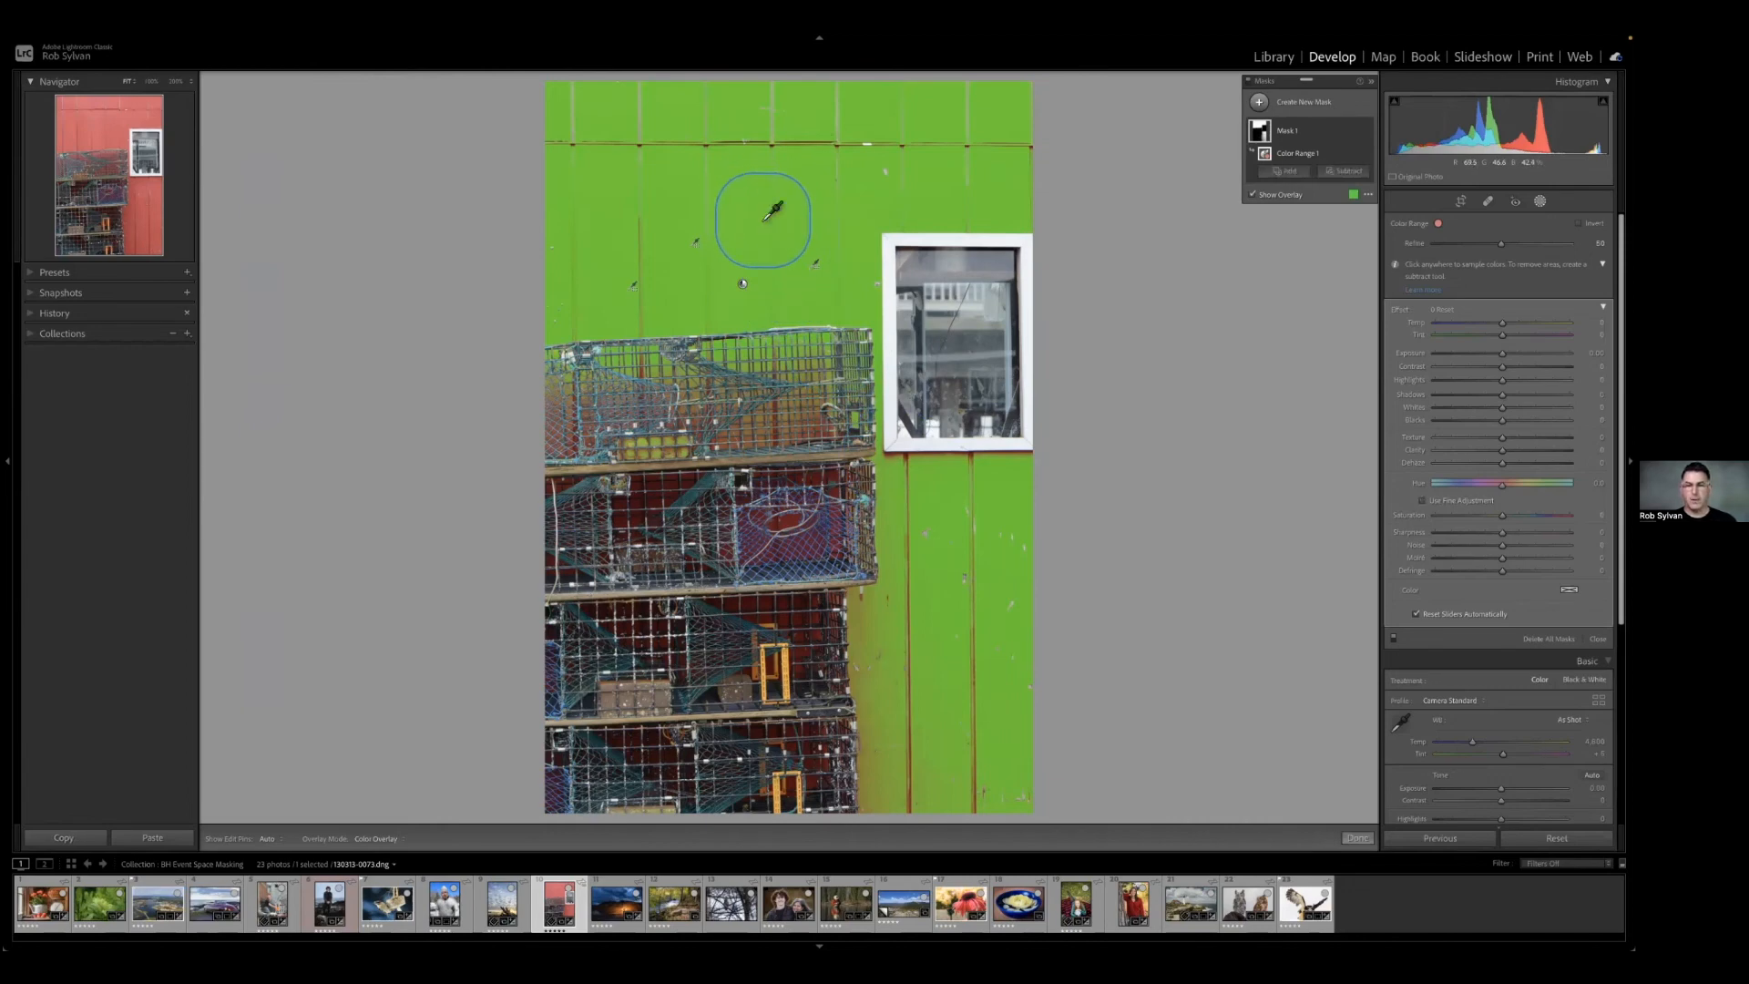
shift+click(915, 448)
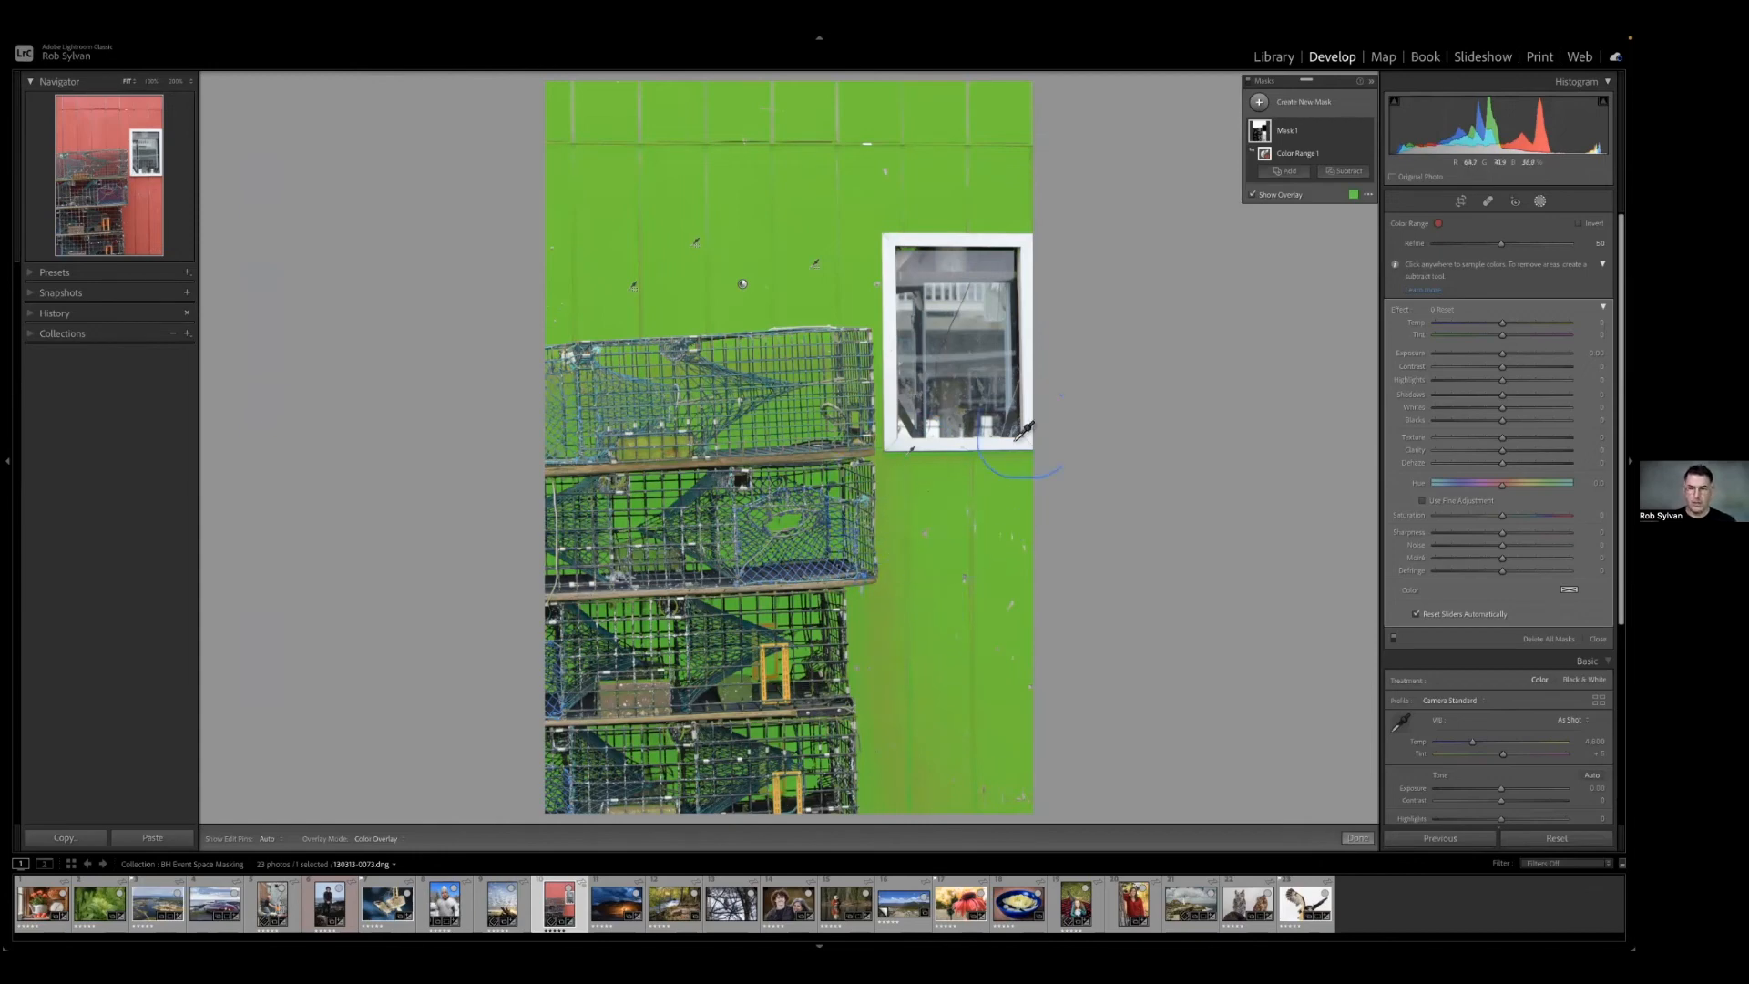
Sample a rectangular area across the upper wall, and replace it with a single-point sample on the red wall.
drag(662, 161, 995, 208)
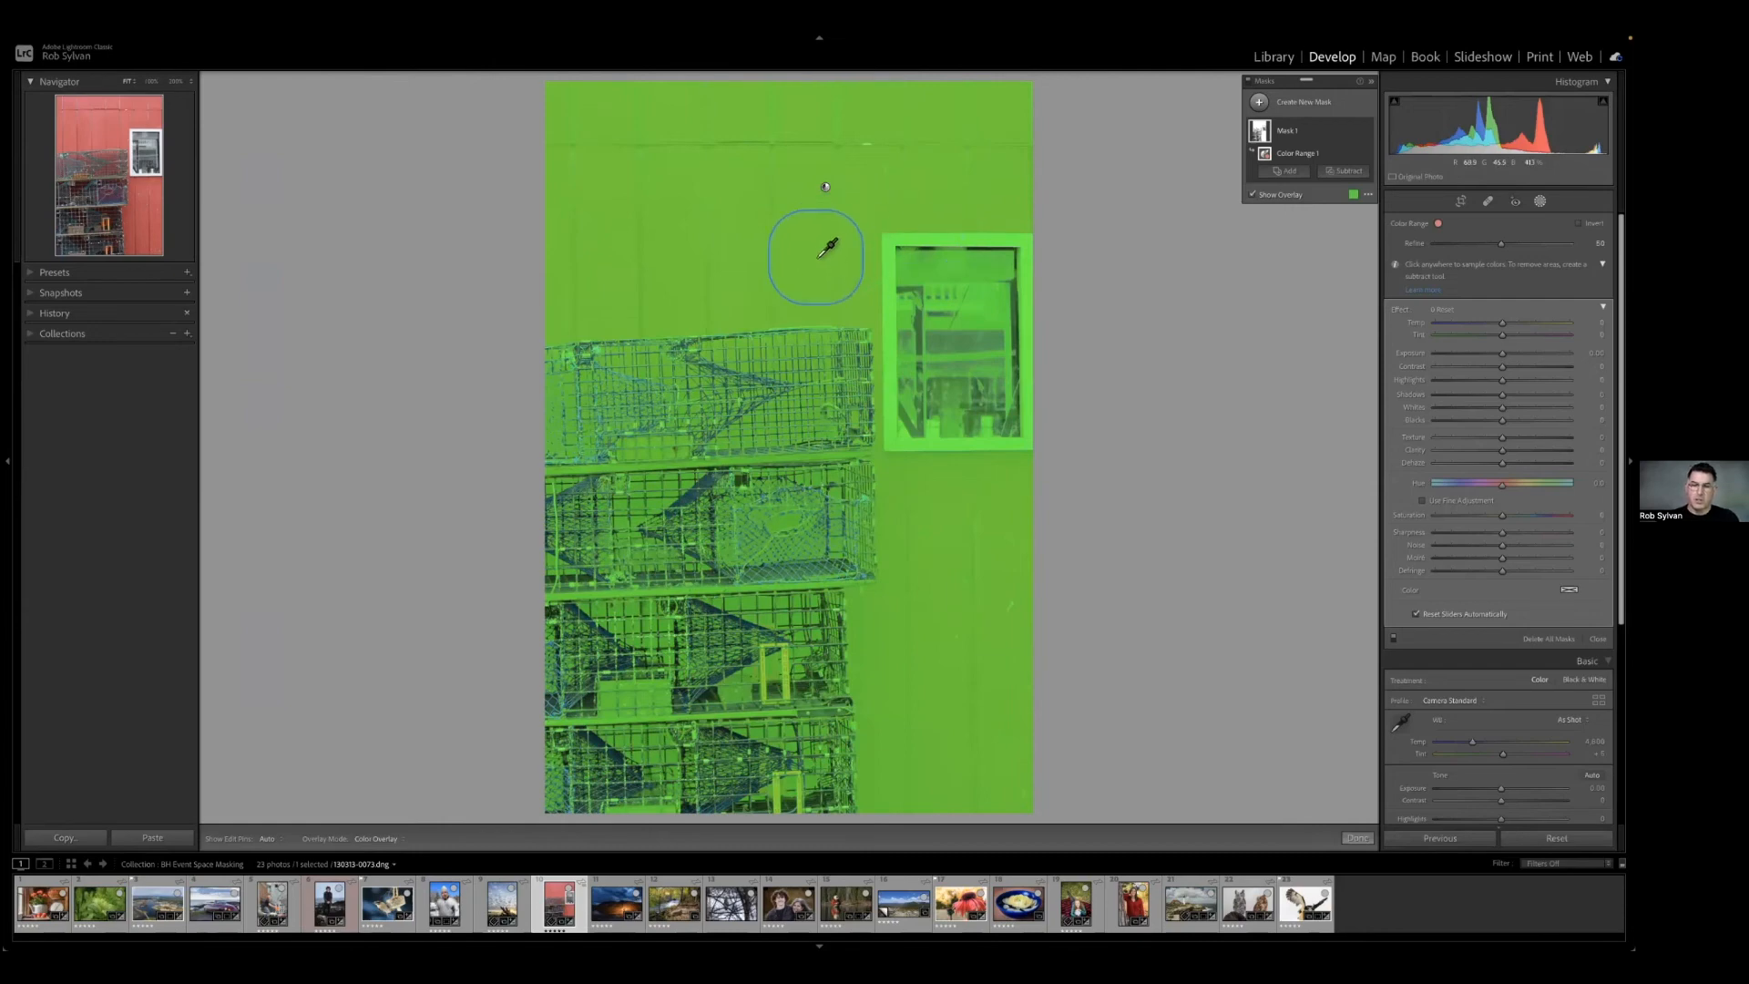
click(778, 248)
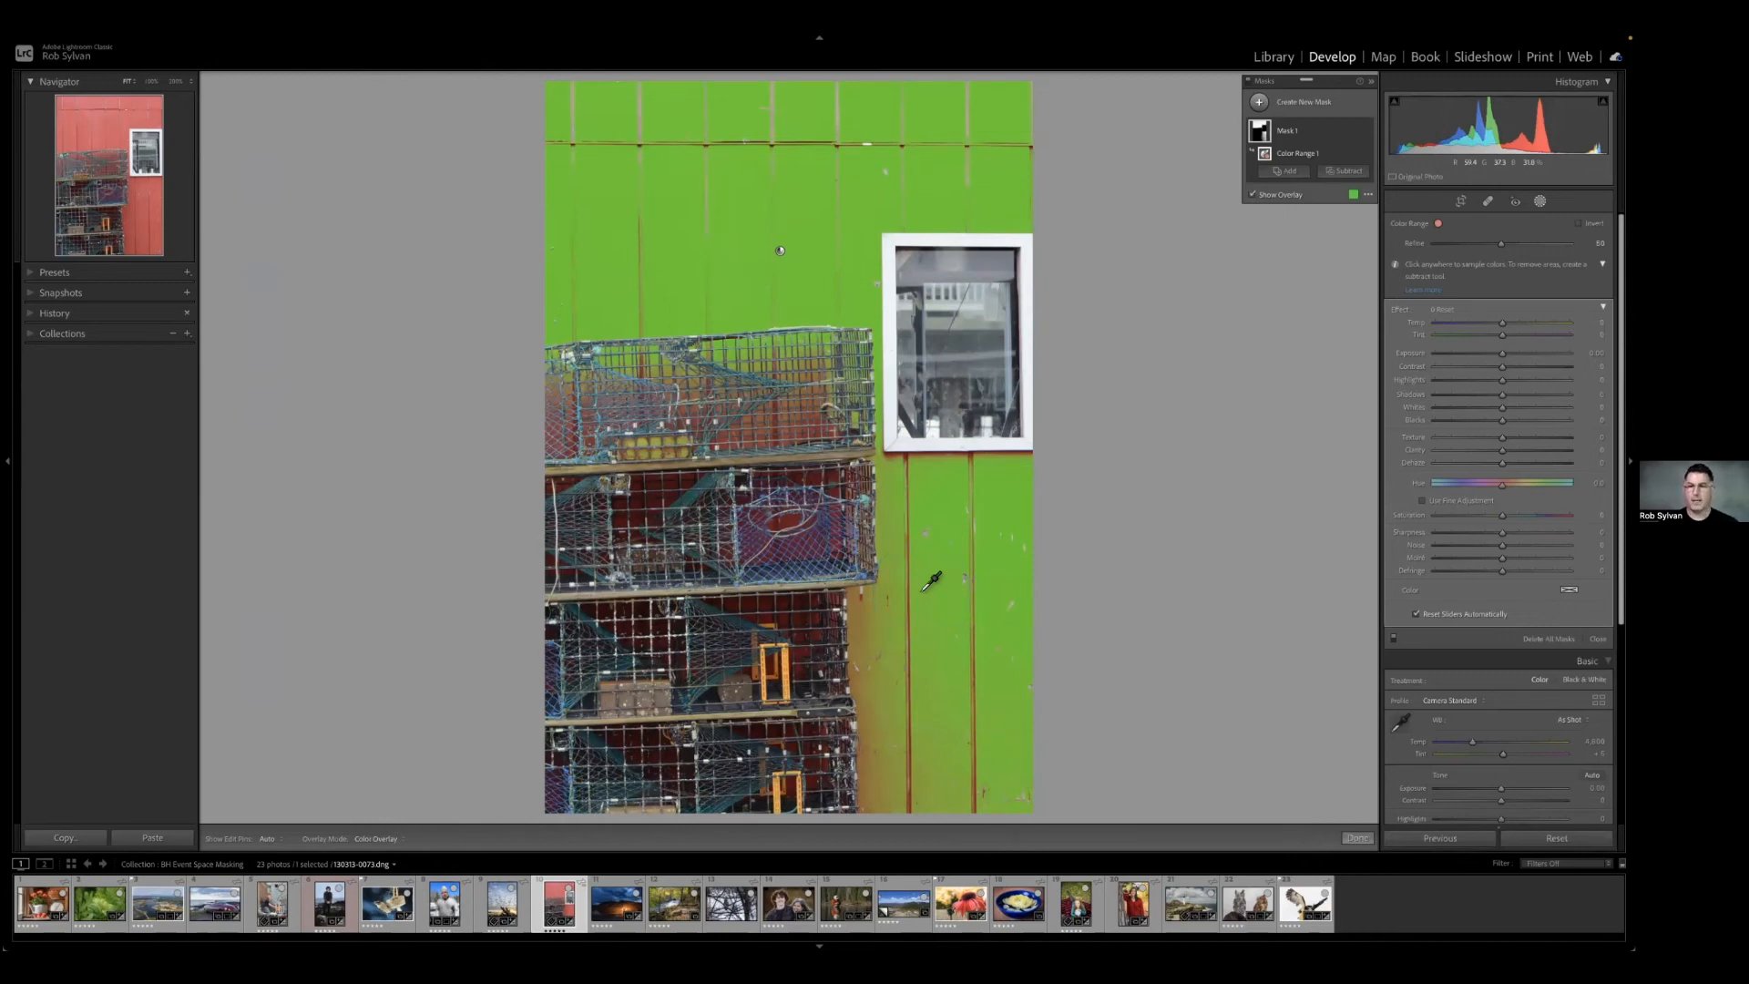
Open the night photo of spinning sparks and create a Color Range mask sampled on the orange glow beside the bright ring.
click(607, 907)
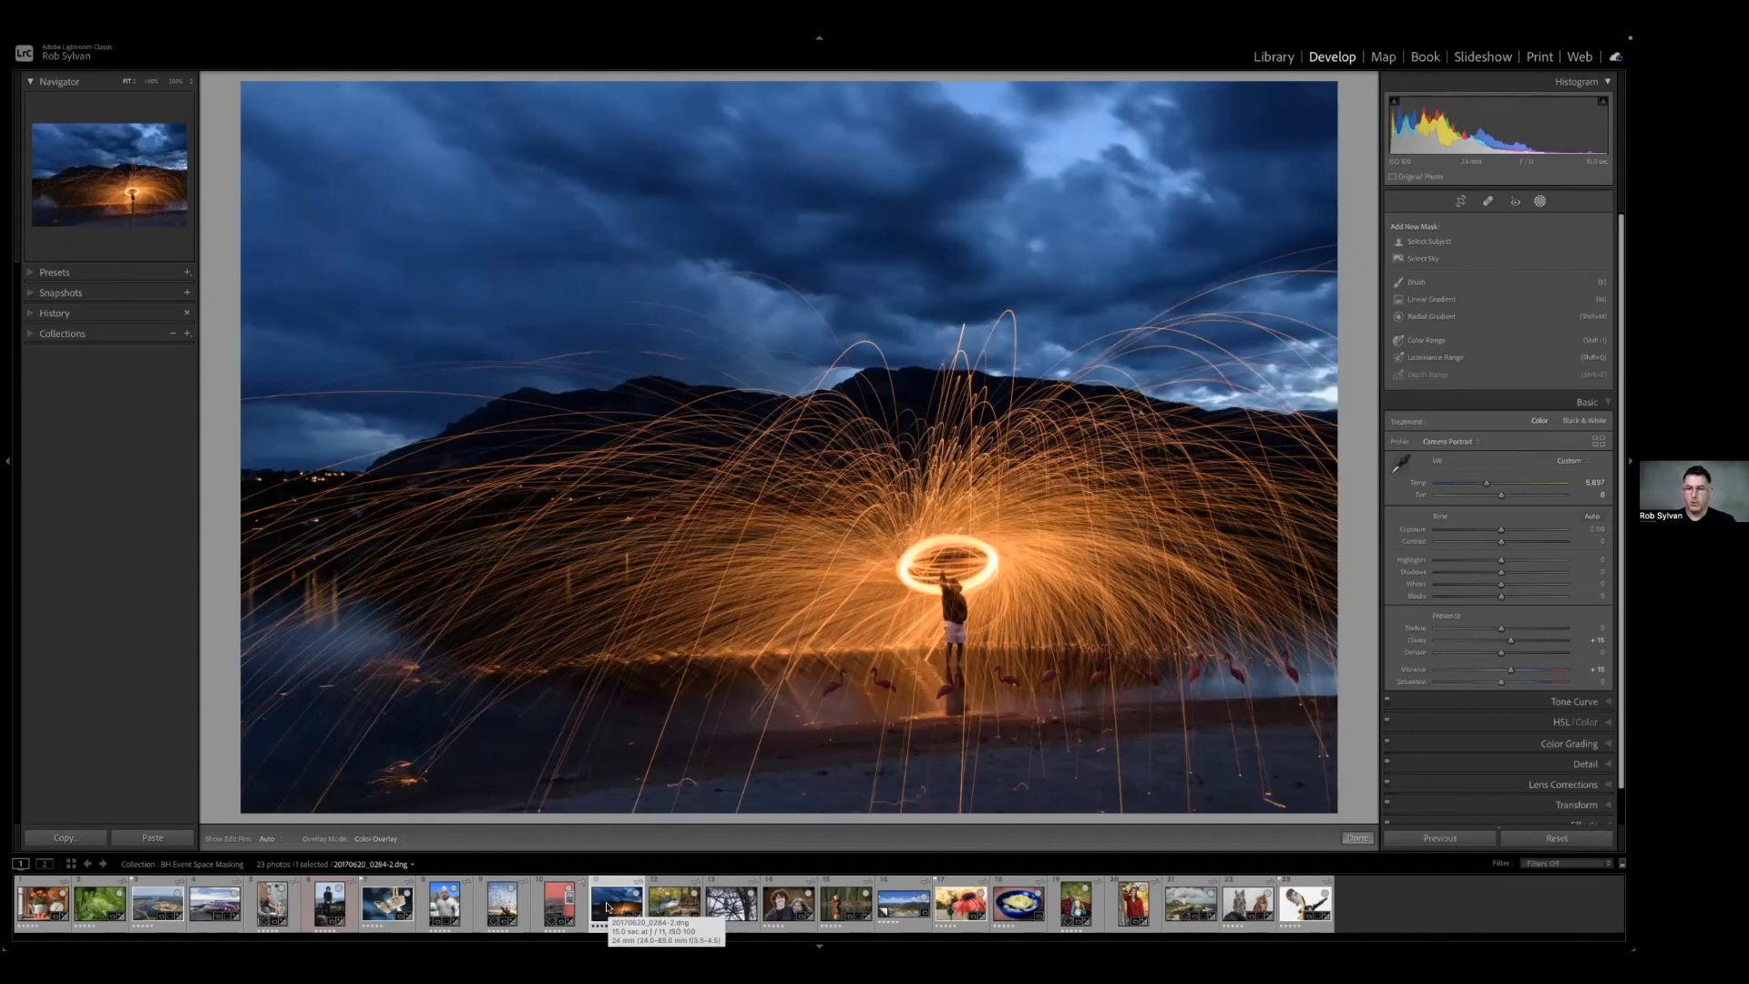
click(1427, 345)
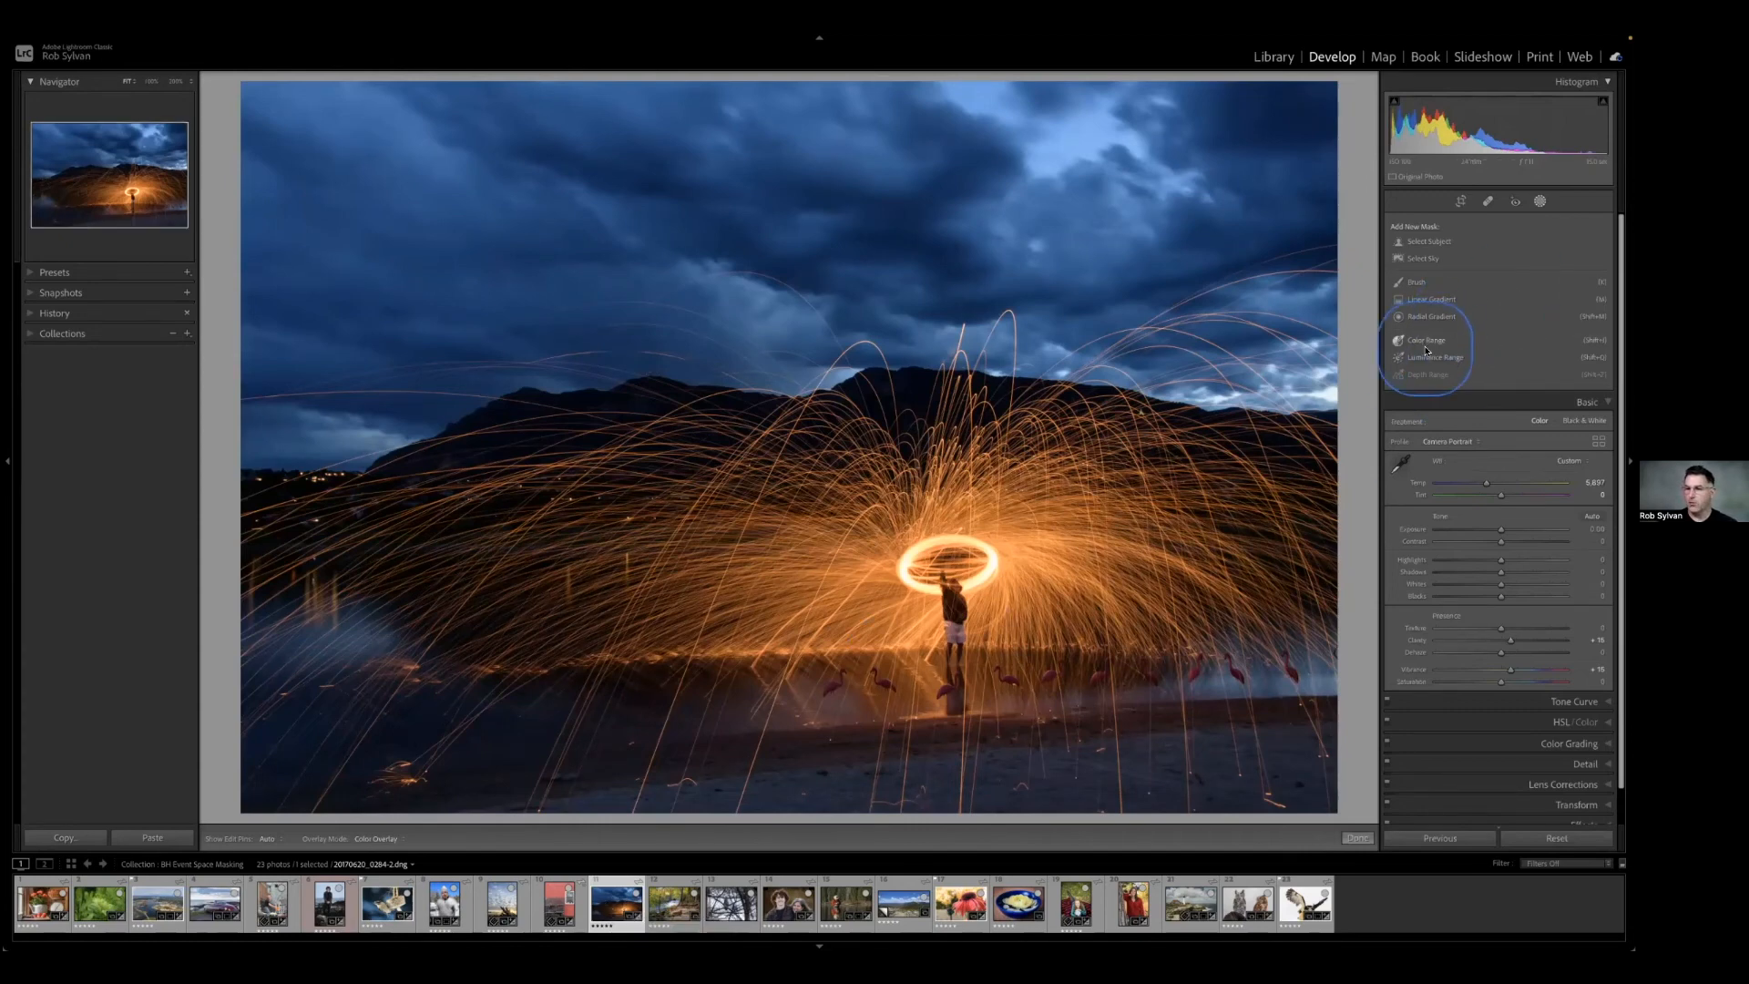
click(994, 543)
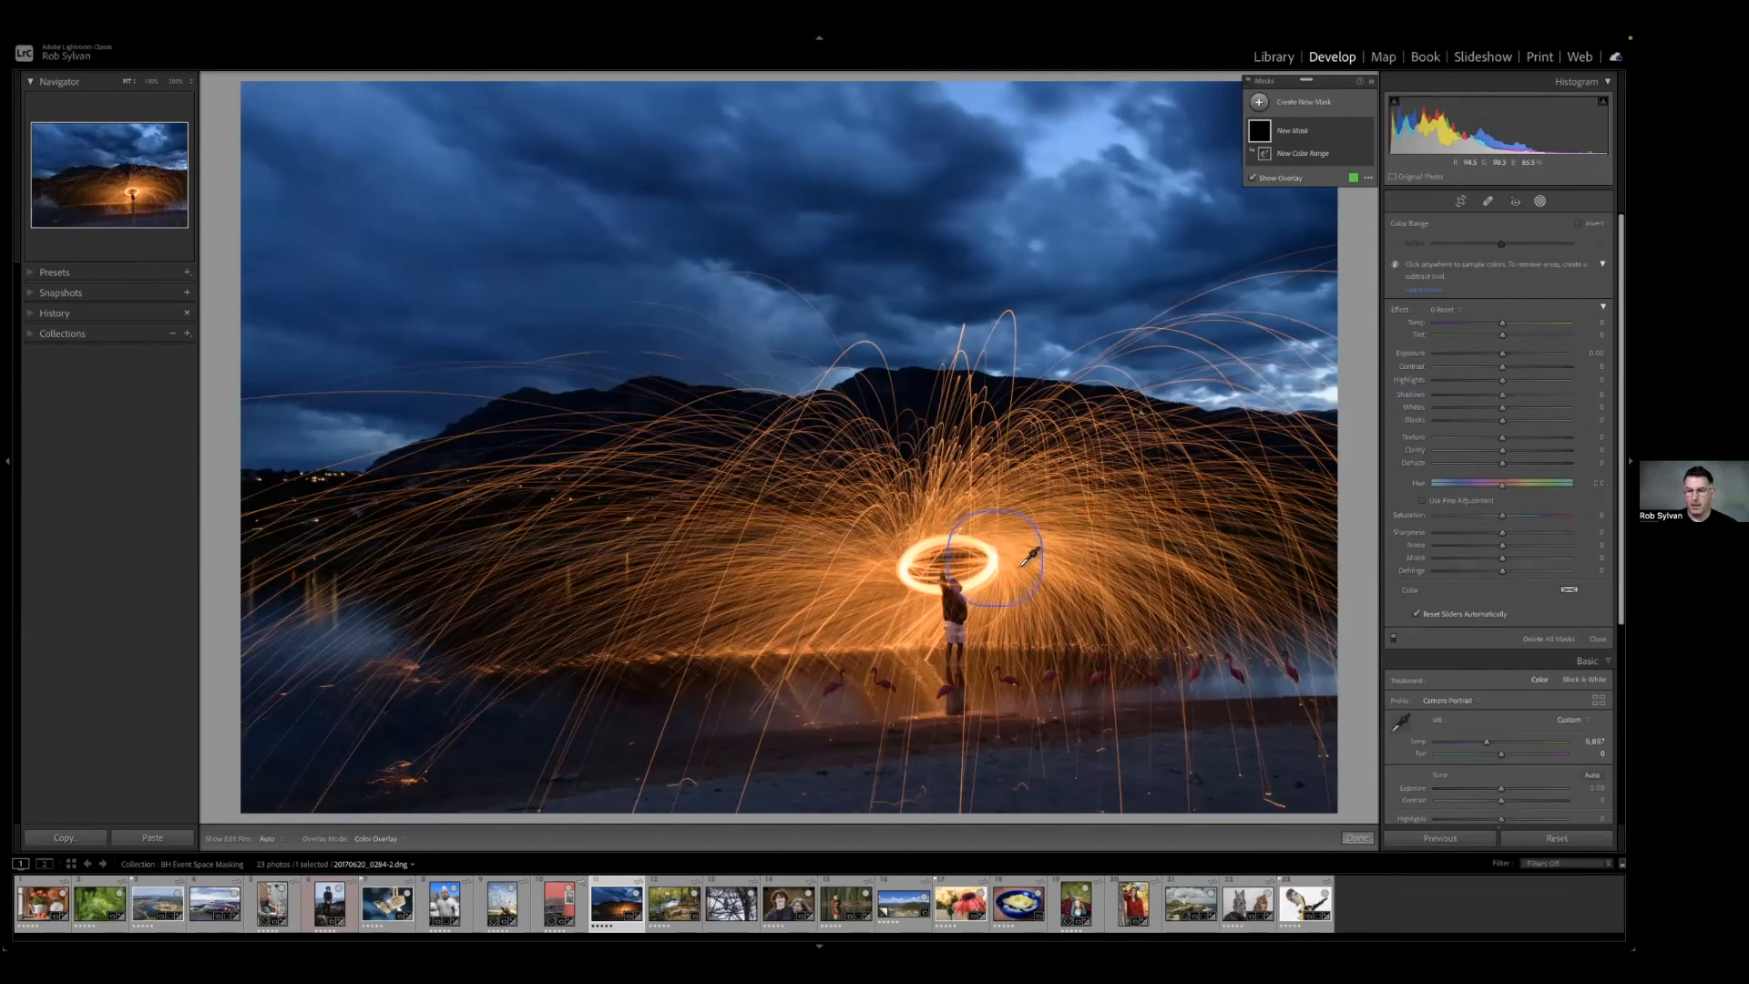
click(1018, 563)
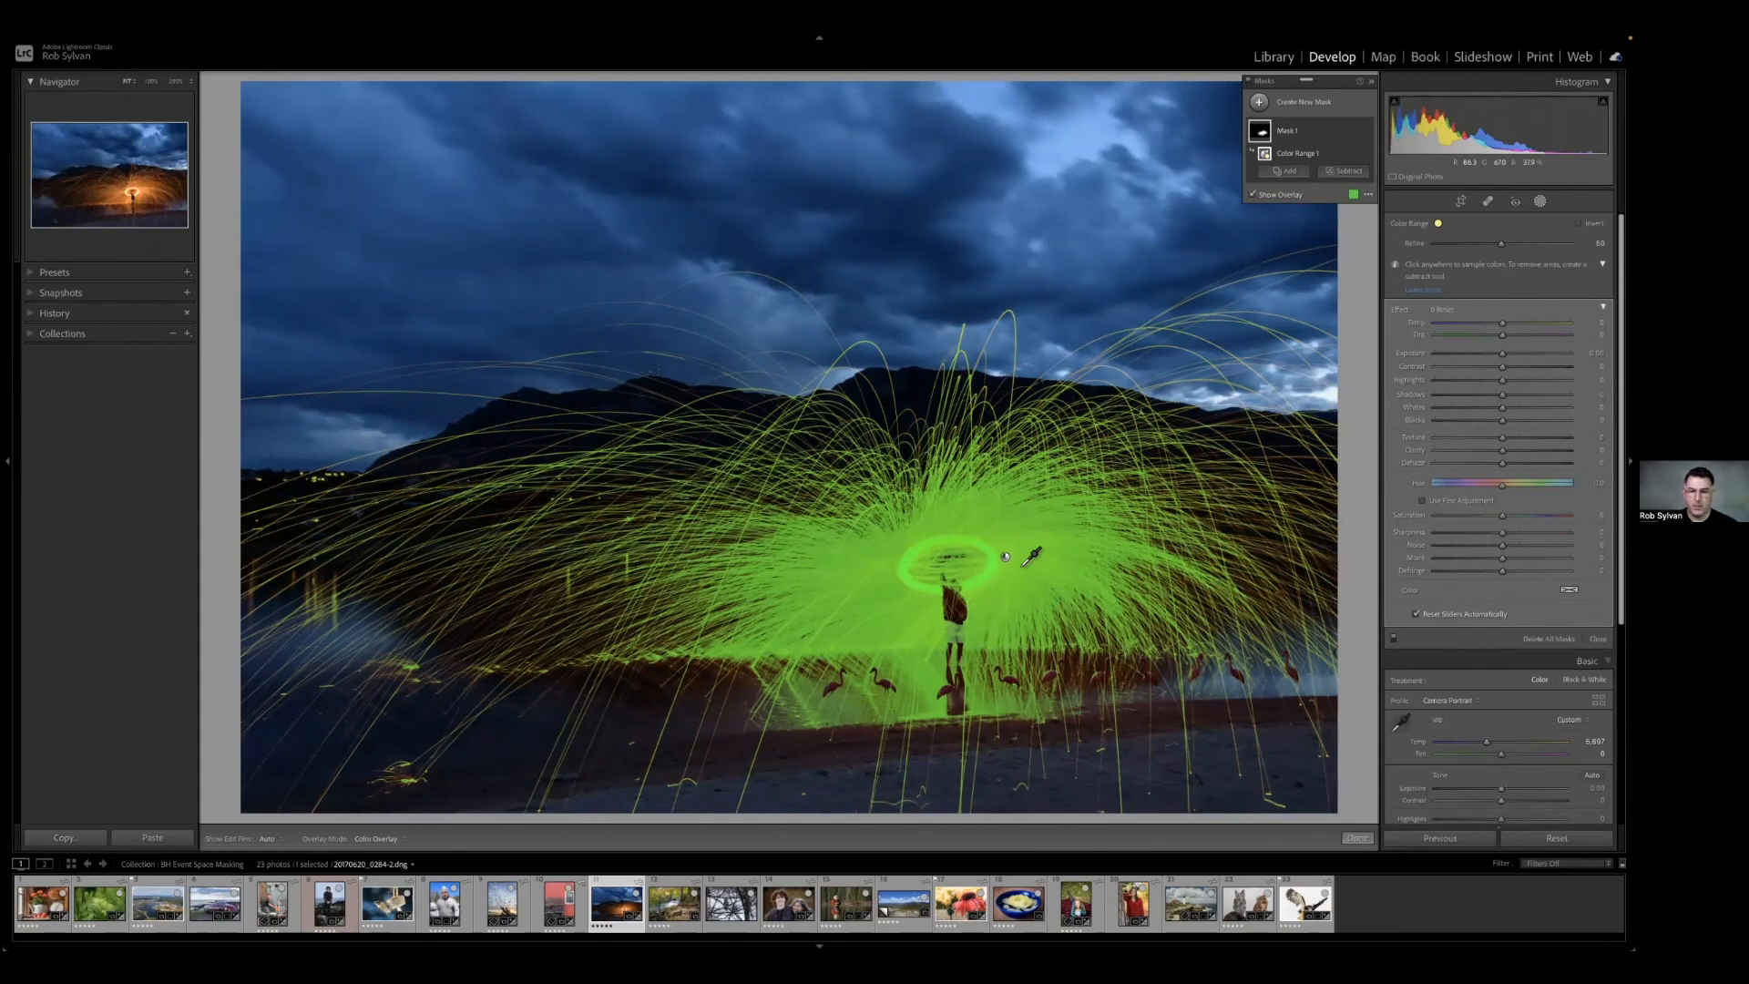
Brighten and warm the sparks mask with exposure 0.42, temperature 21, and slightly raised saturation, texture and clarity.
drag(1501, 244, 1507, 252)
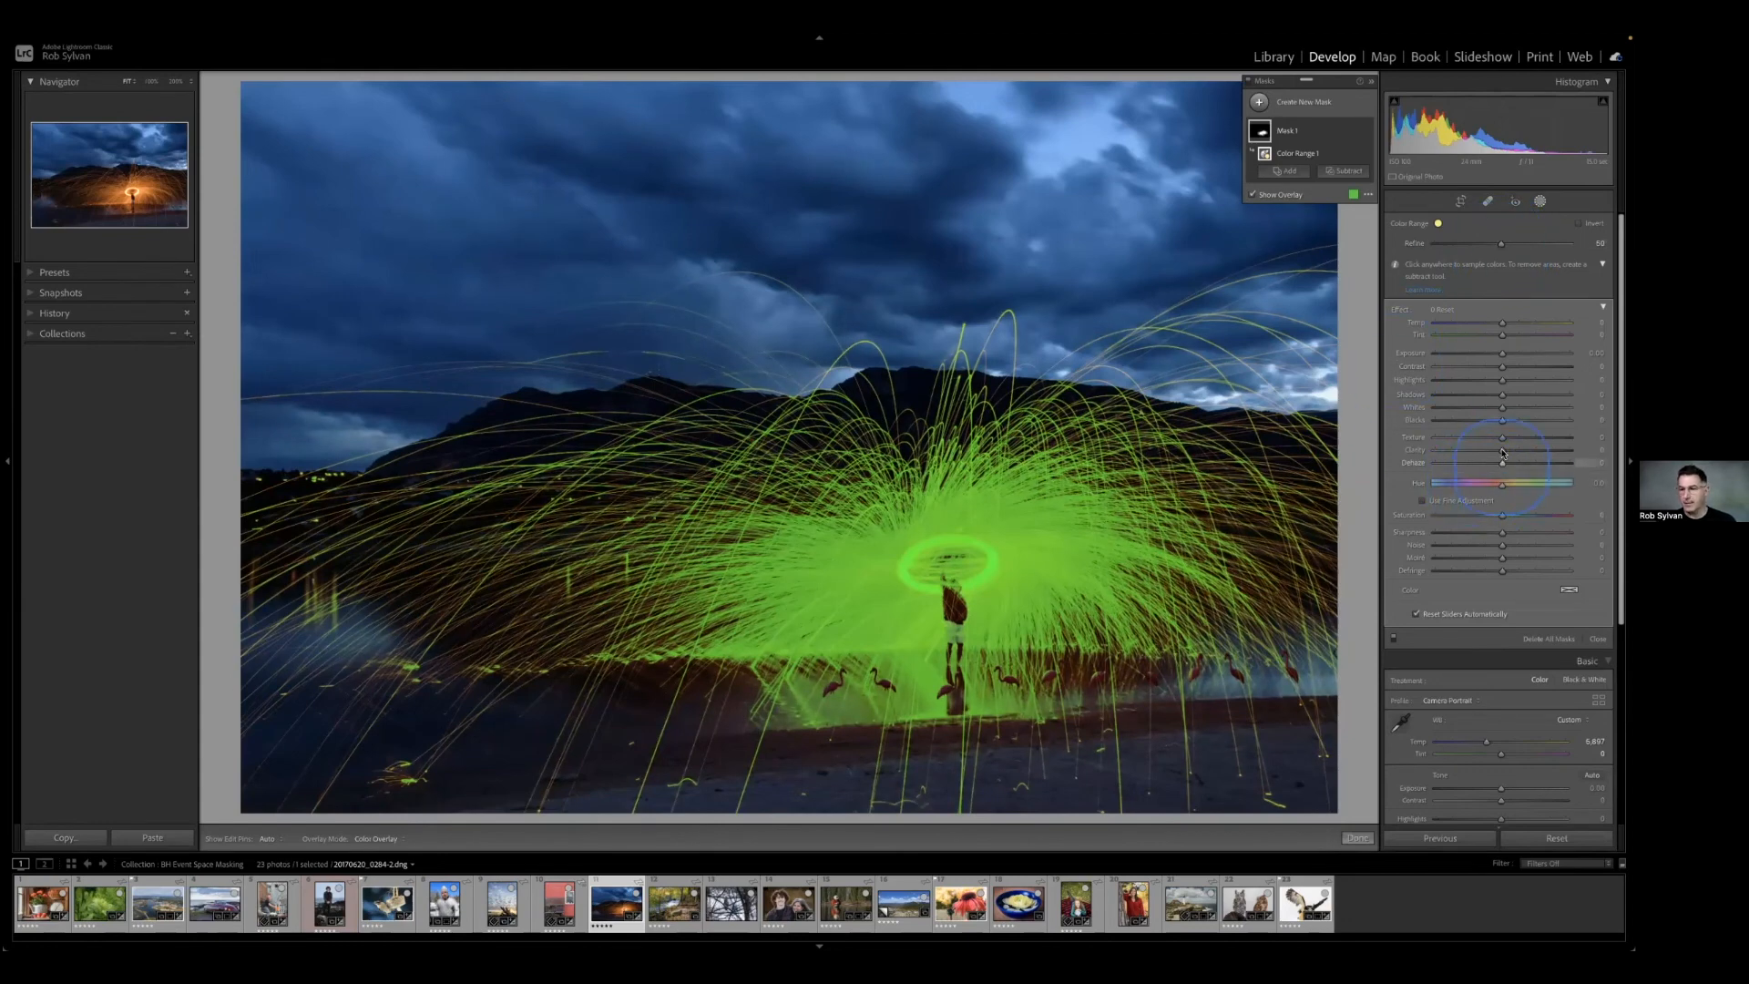
drag(1500, 523, 1505, 528)
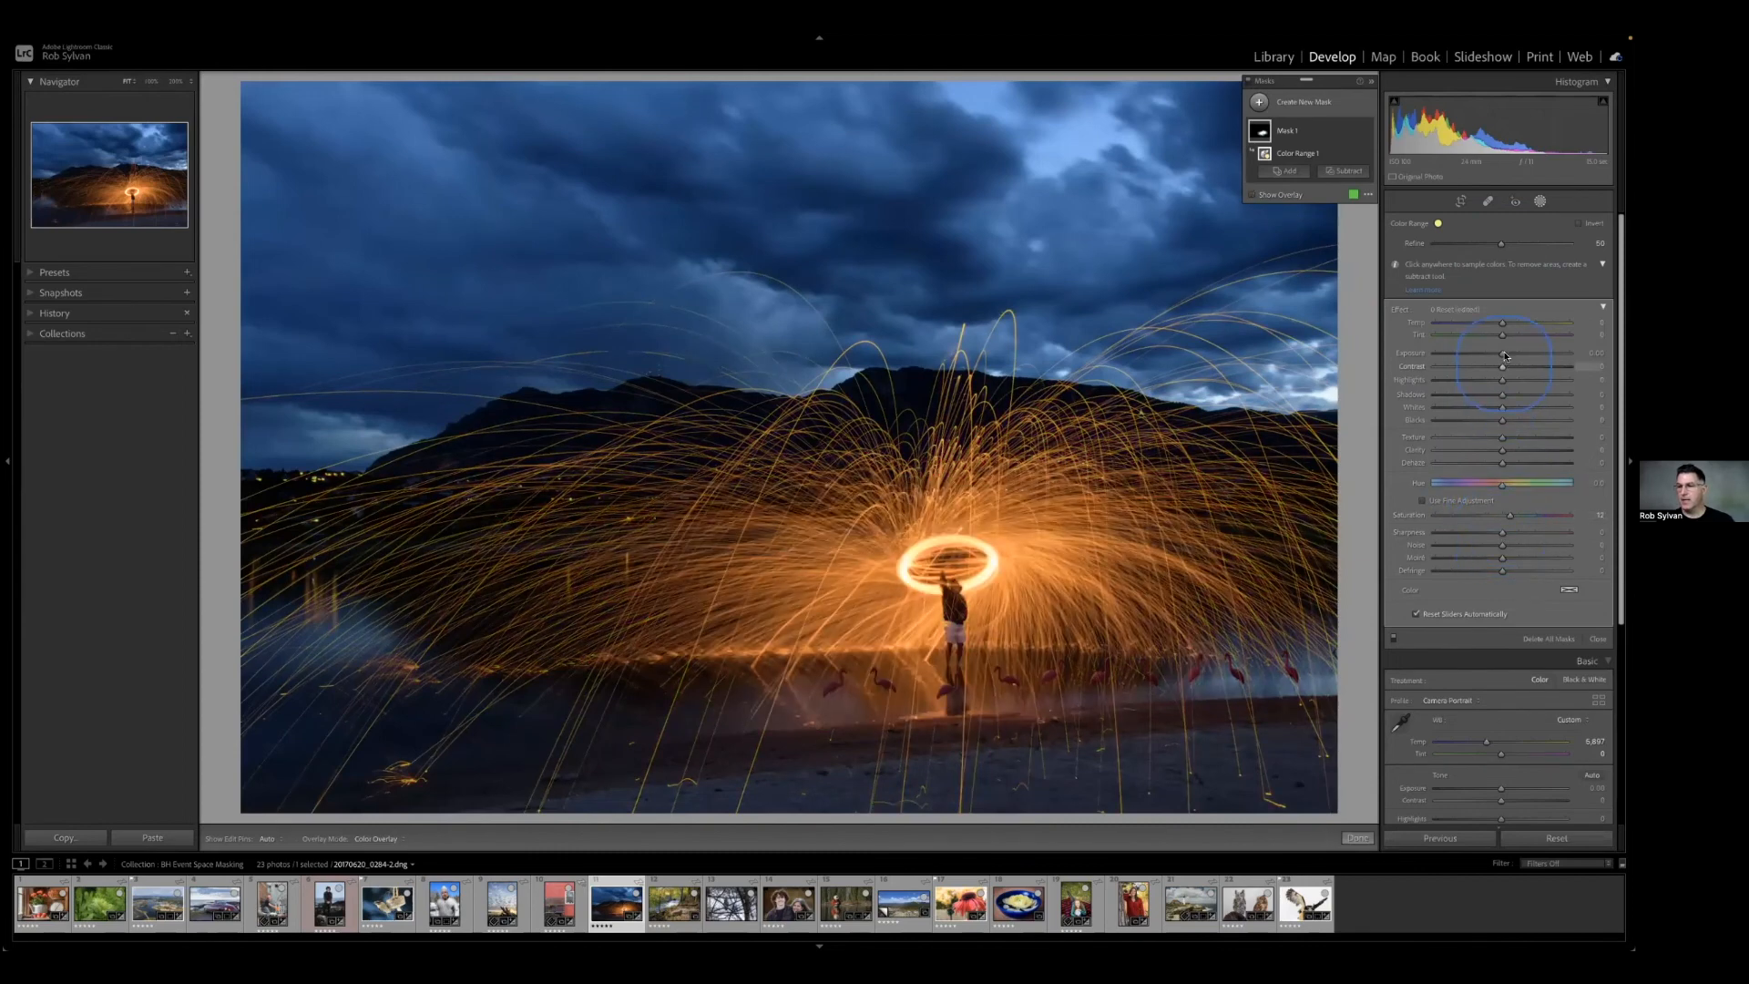
drag(1502, 353, 1510, 356)
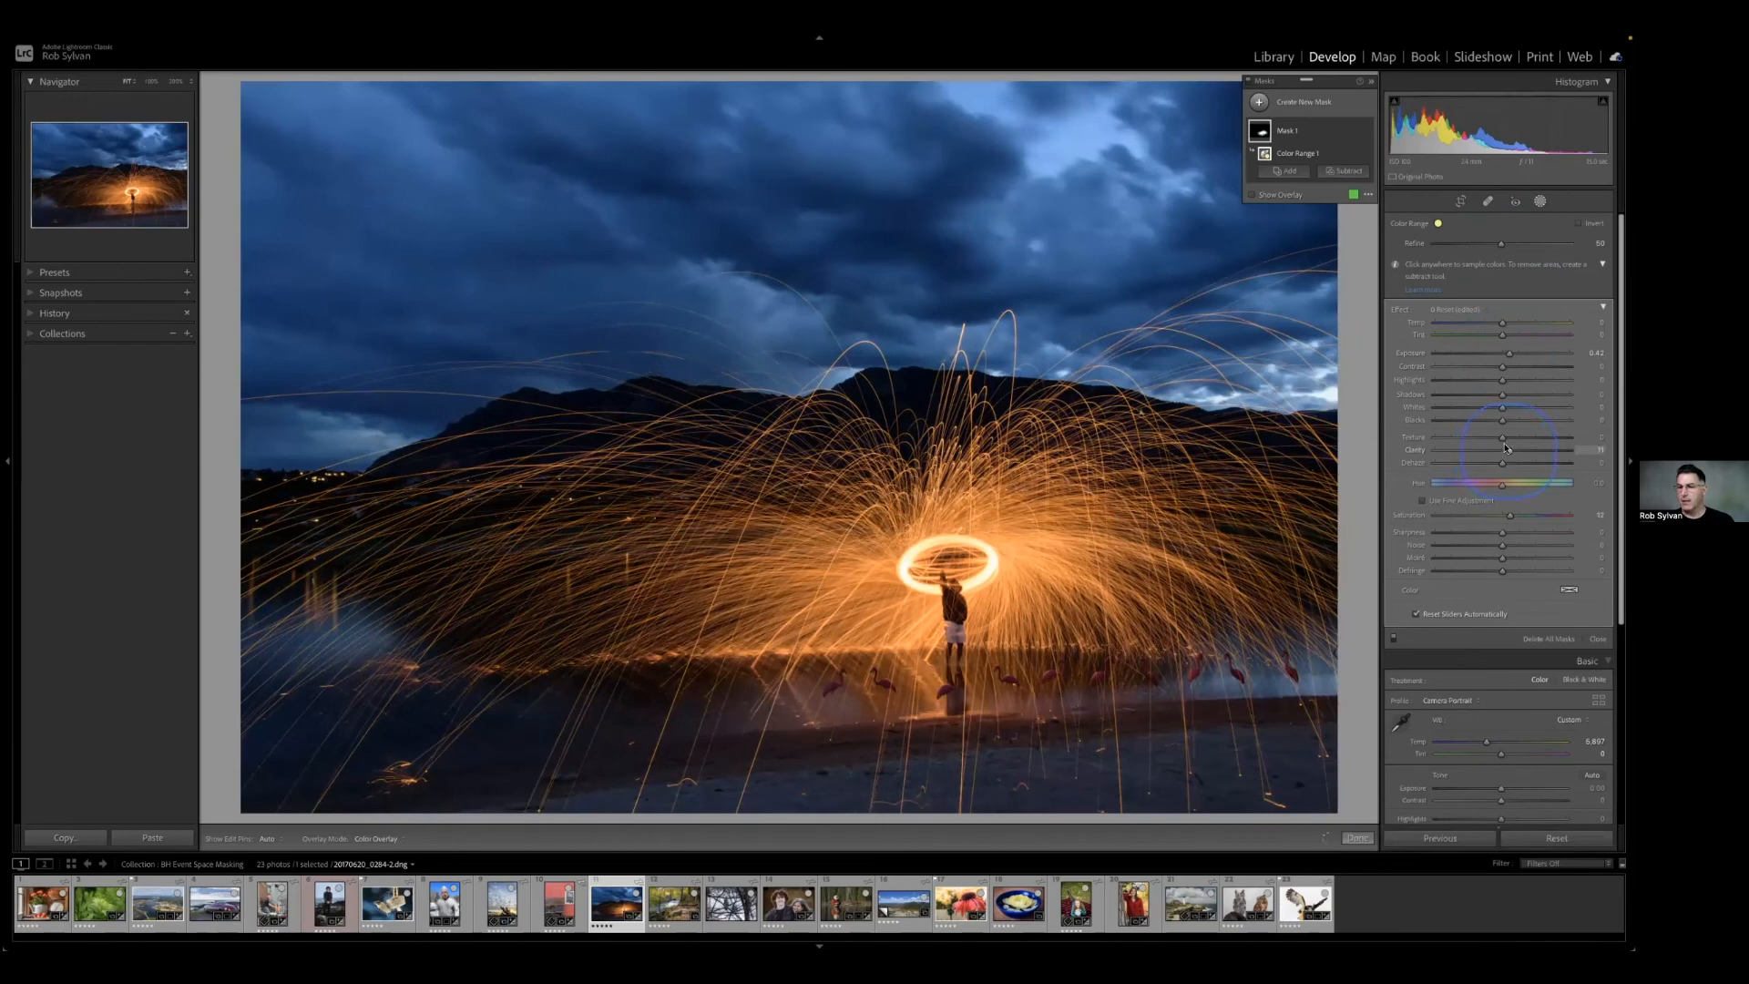
drag(1503, 440, 1508, 437)
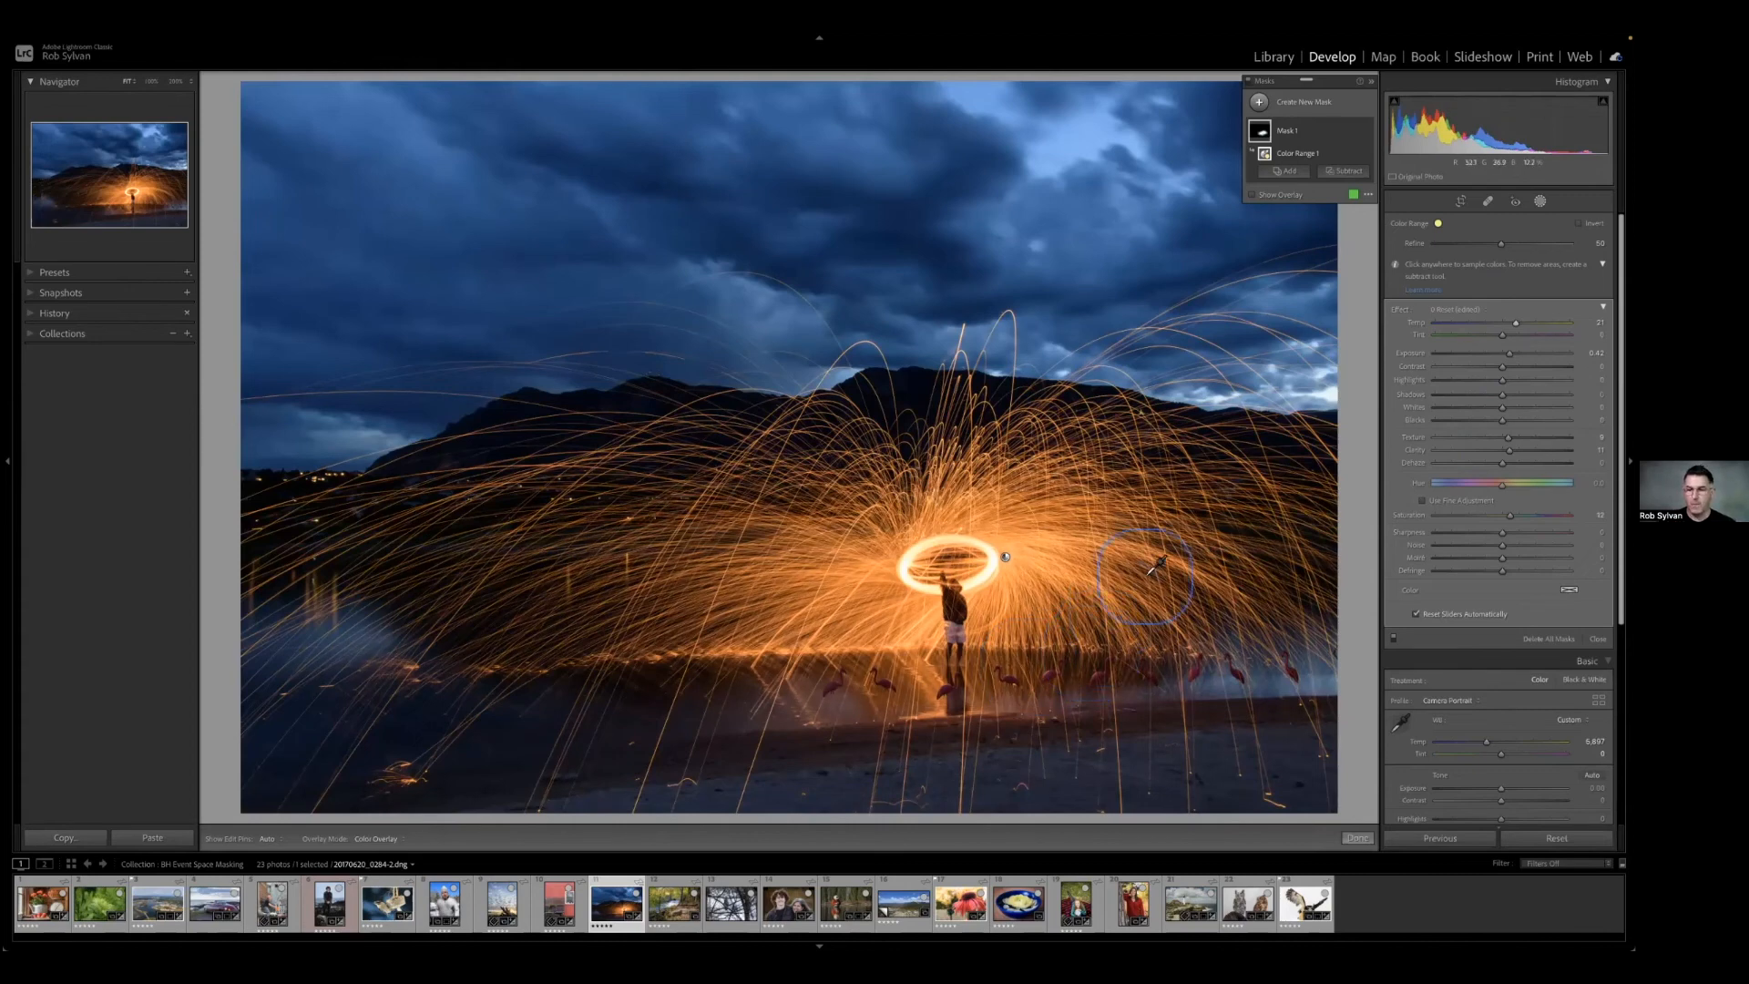
Rename the Color Range mask covering the sparks as Sparks.
click(1291, 134)
double_click(1291, 134)
text(Sparks)
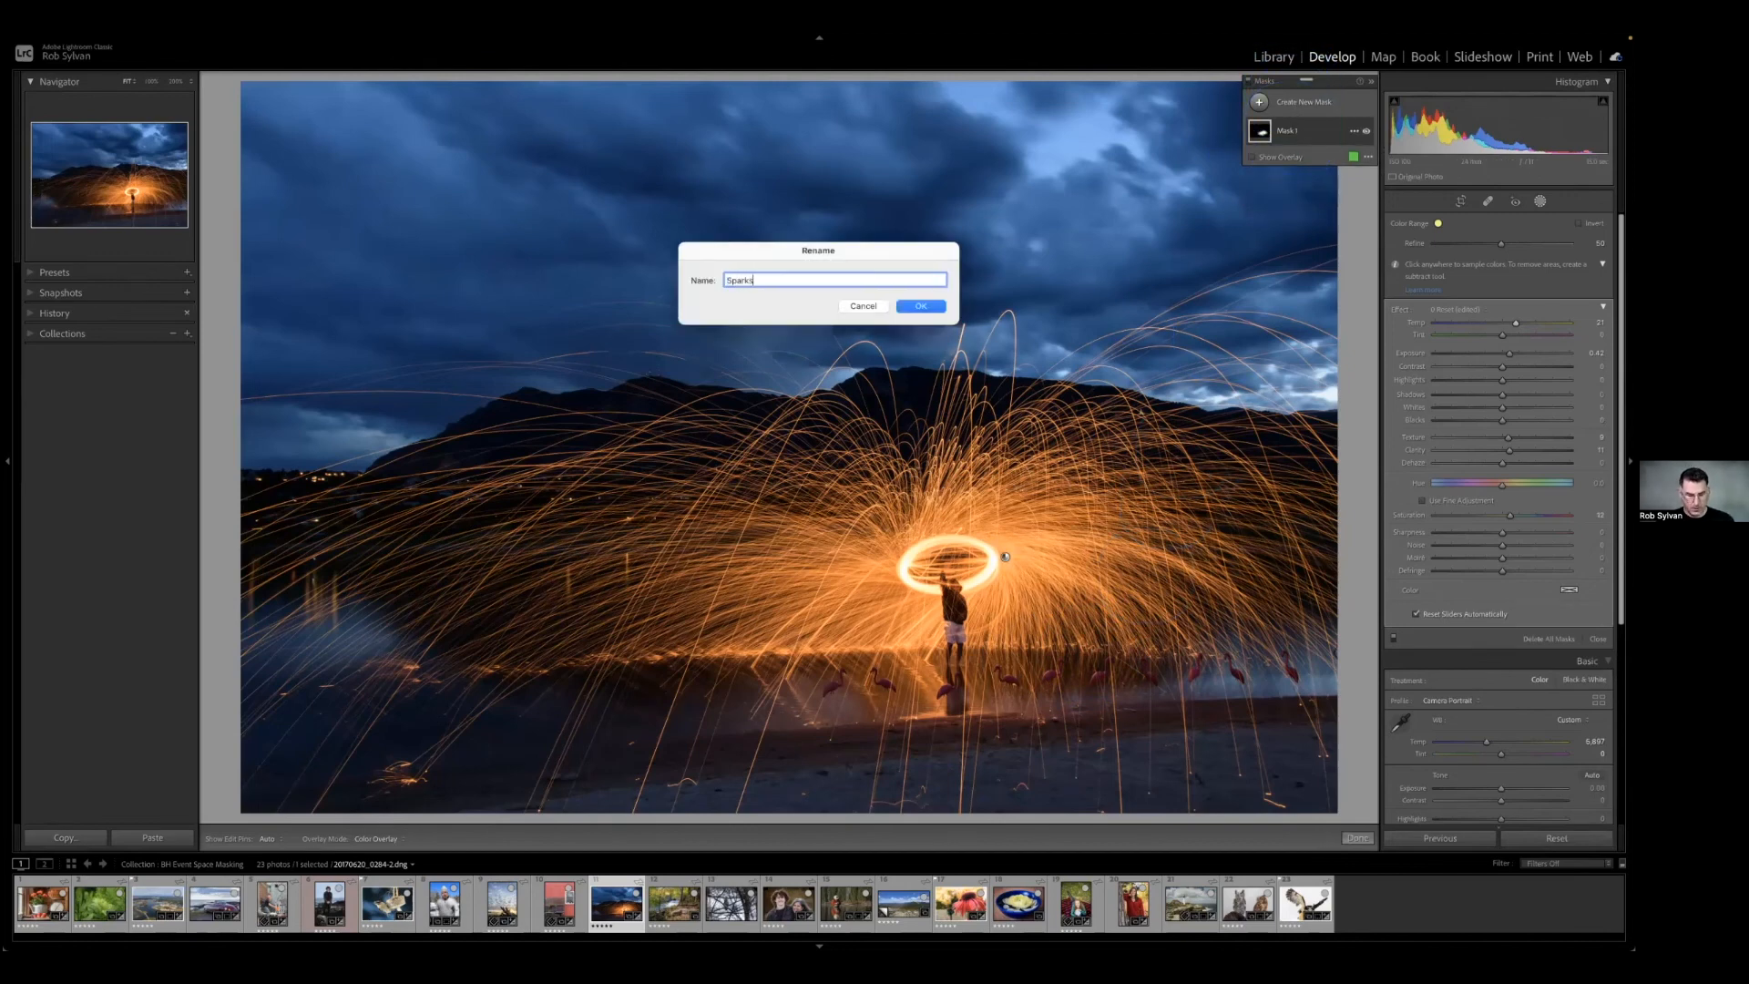
key(Return)
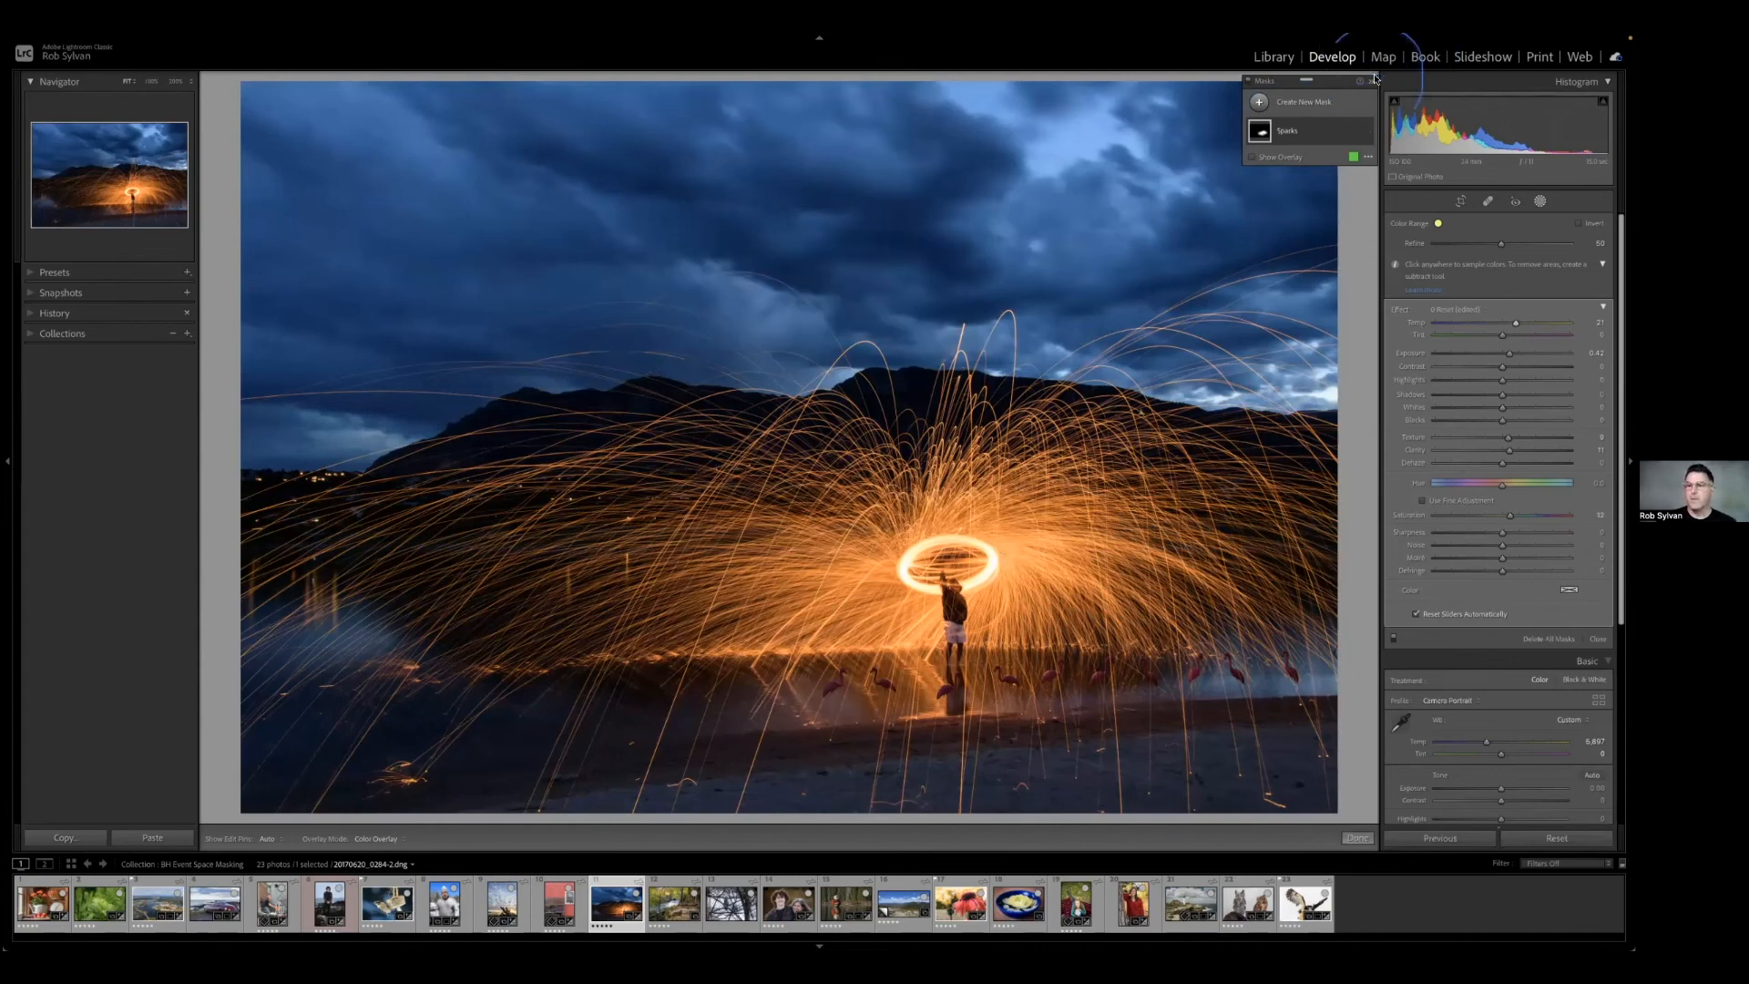
Create a Select Sky mask on the night photo, rename it Sky, and show its components.
click(1294, 102)
click(1319, 144)
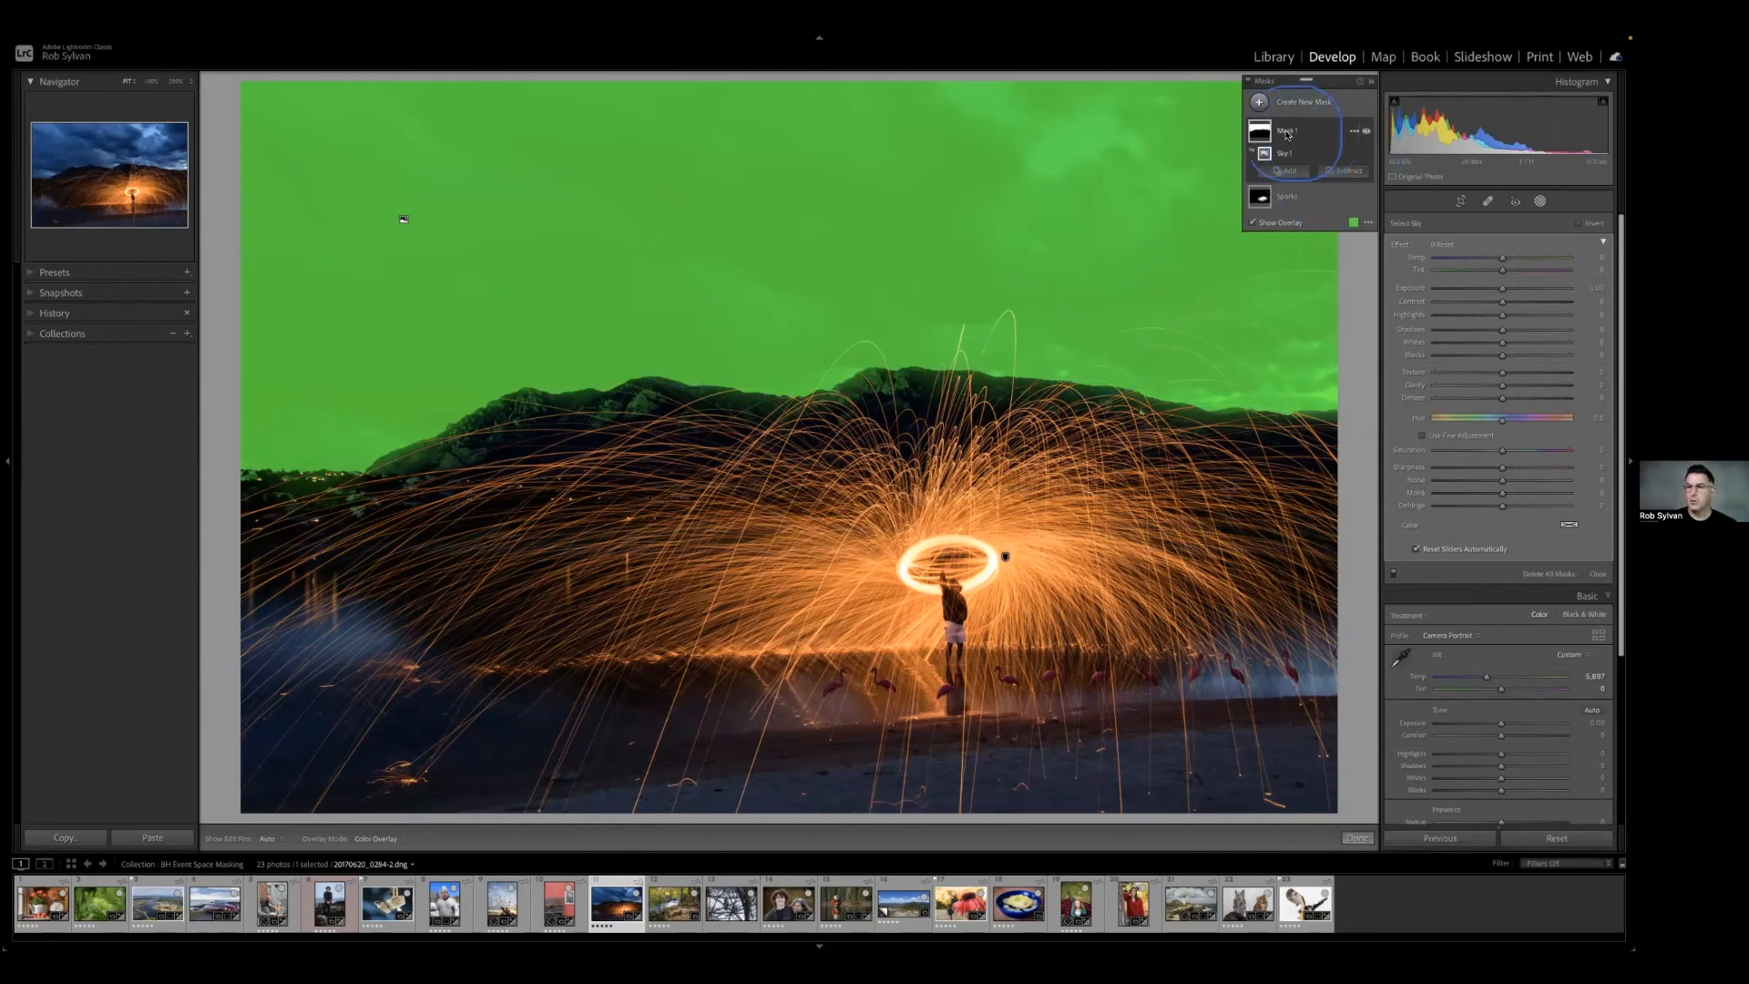
double_click(1286, 132)
text(Sky)
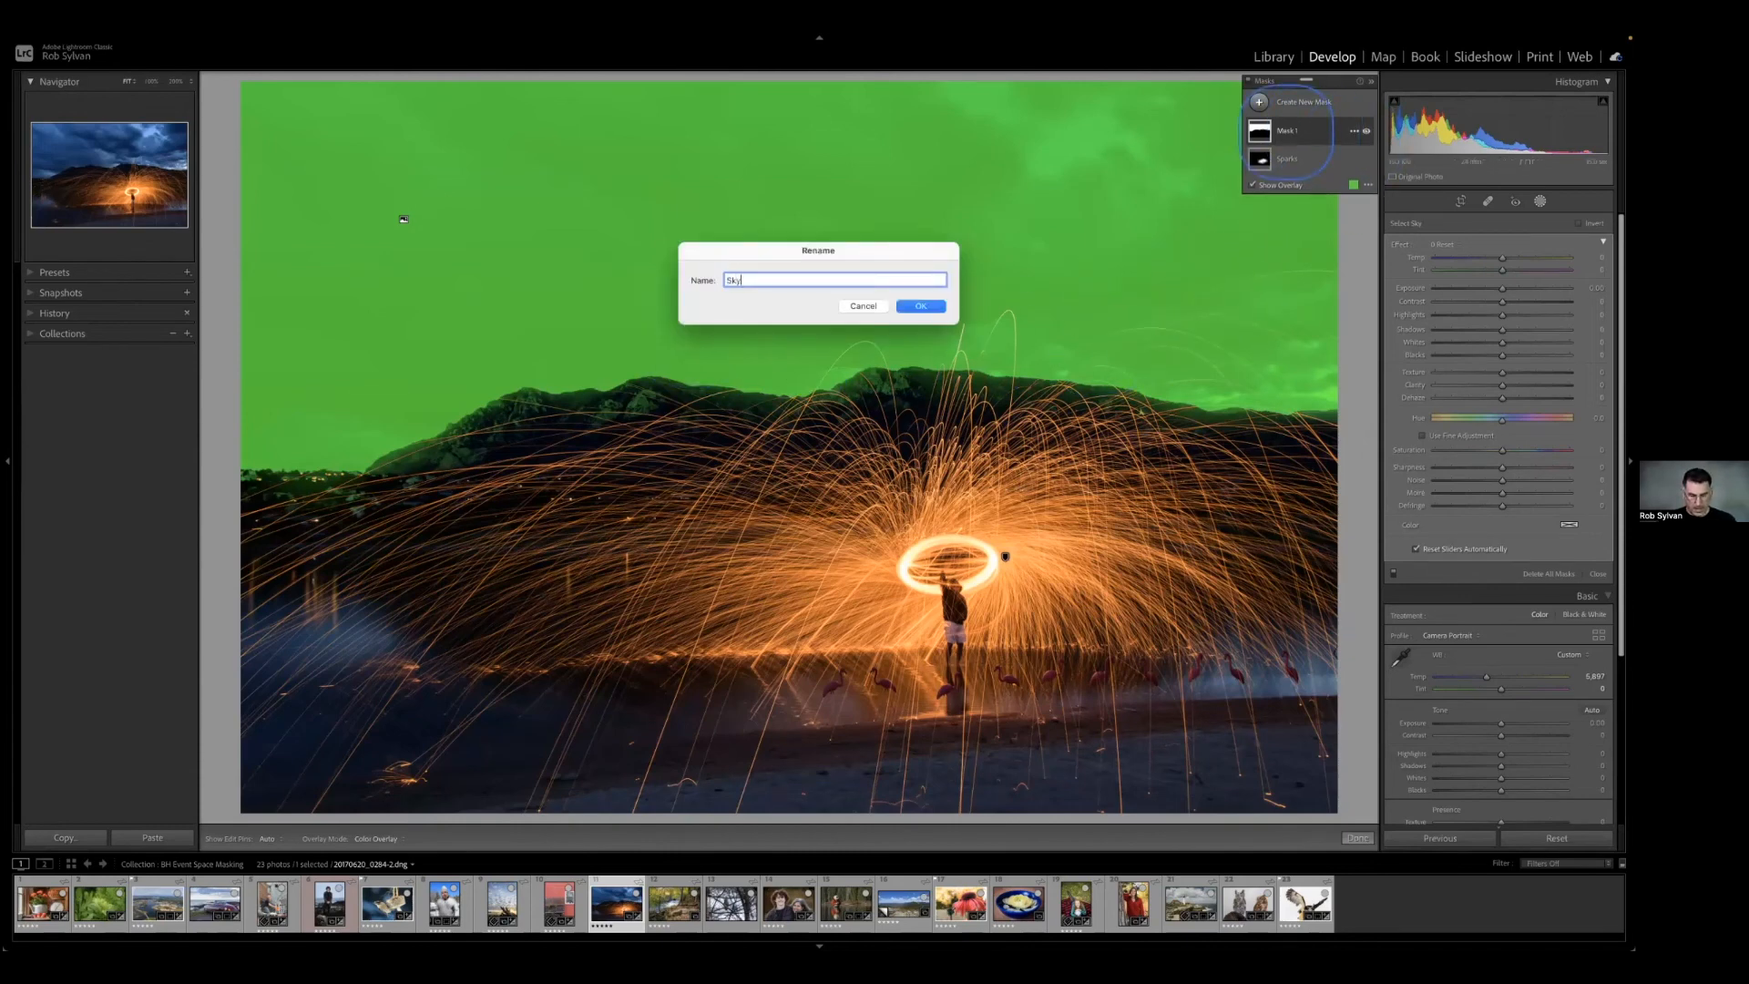
key(Return)
click(1308, 134)
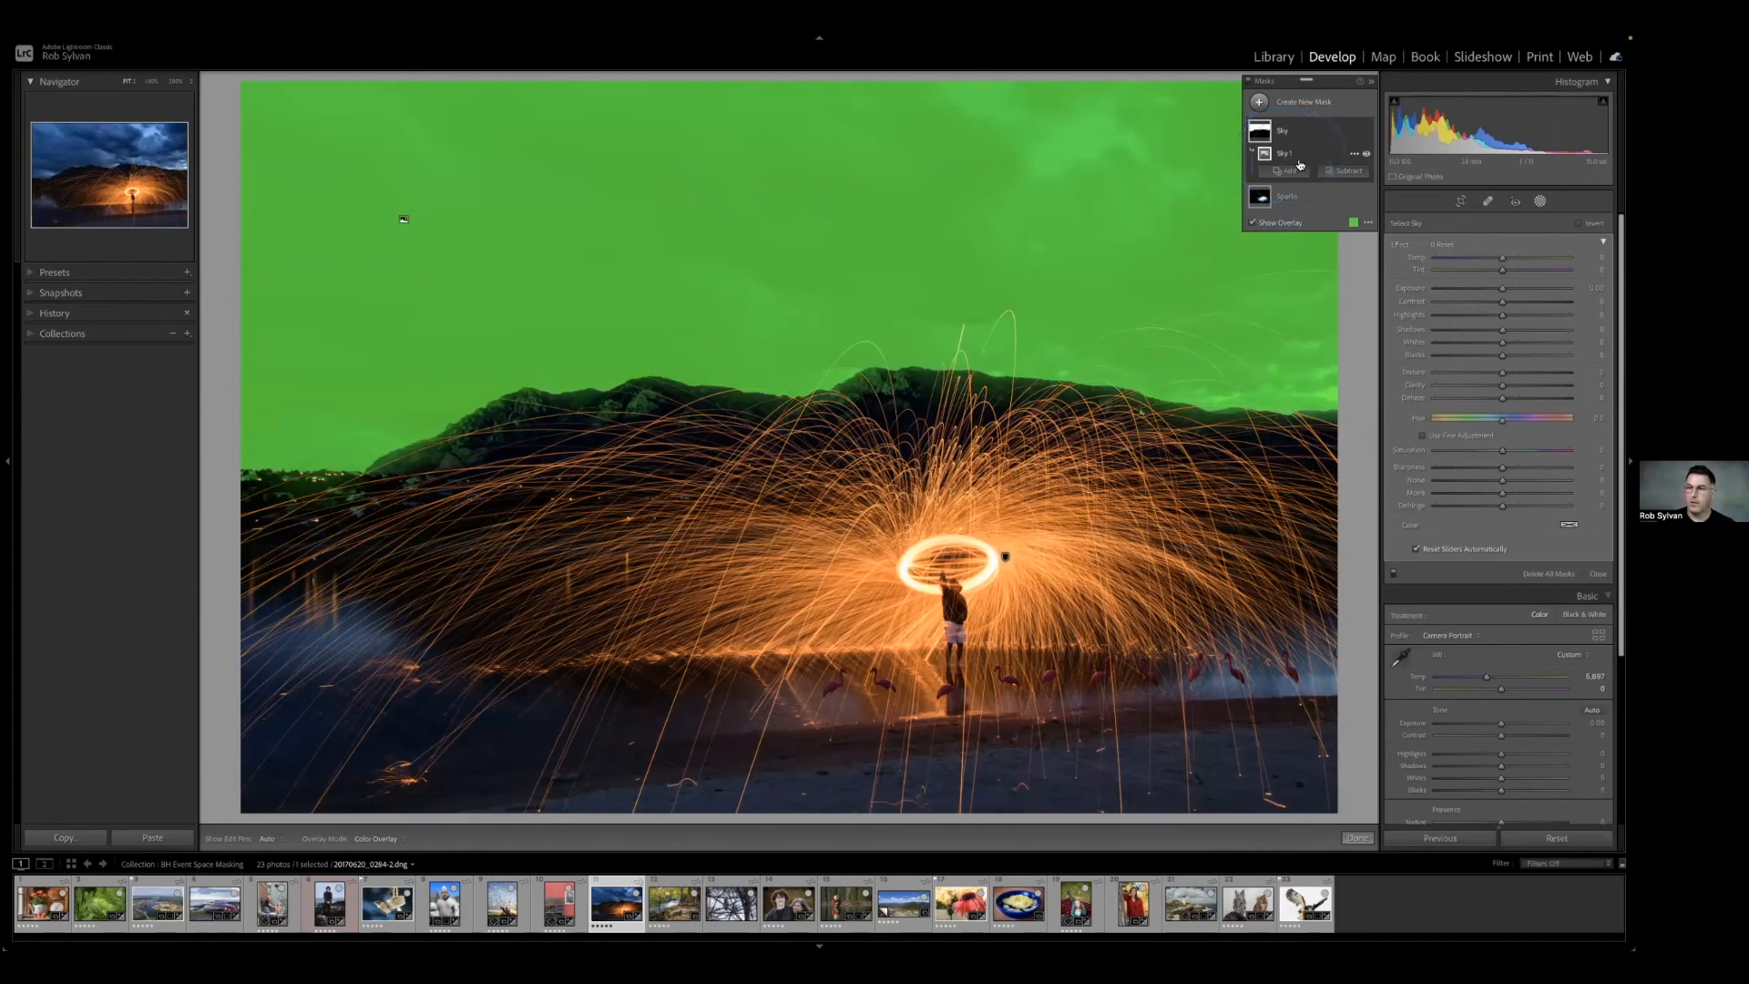
Try subtracting a Luminance Range sampled on the bright ring from the Sky mask, narrow it to the brightest tones, and delete it.
click(1337, 171)
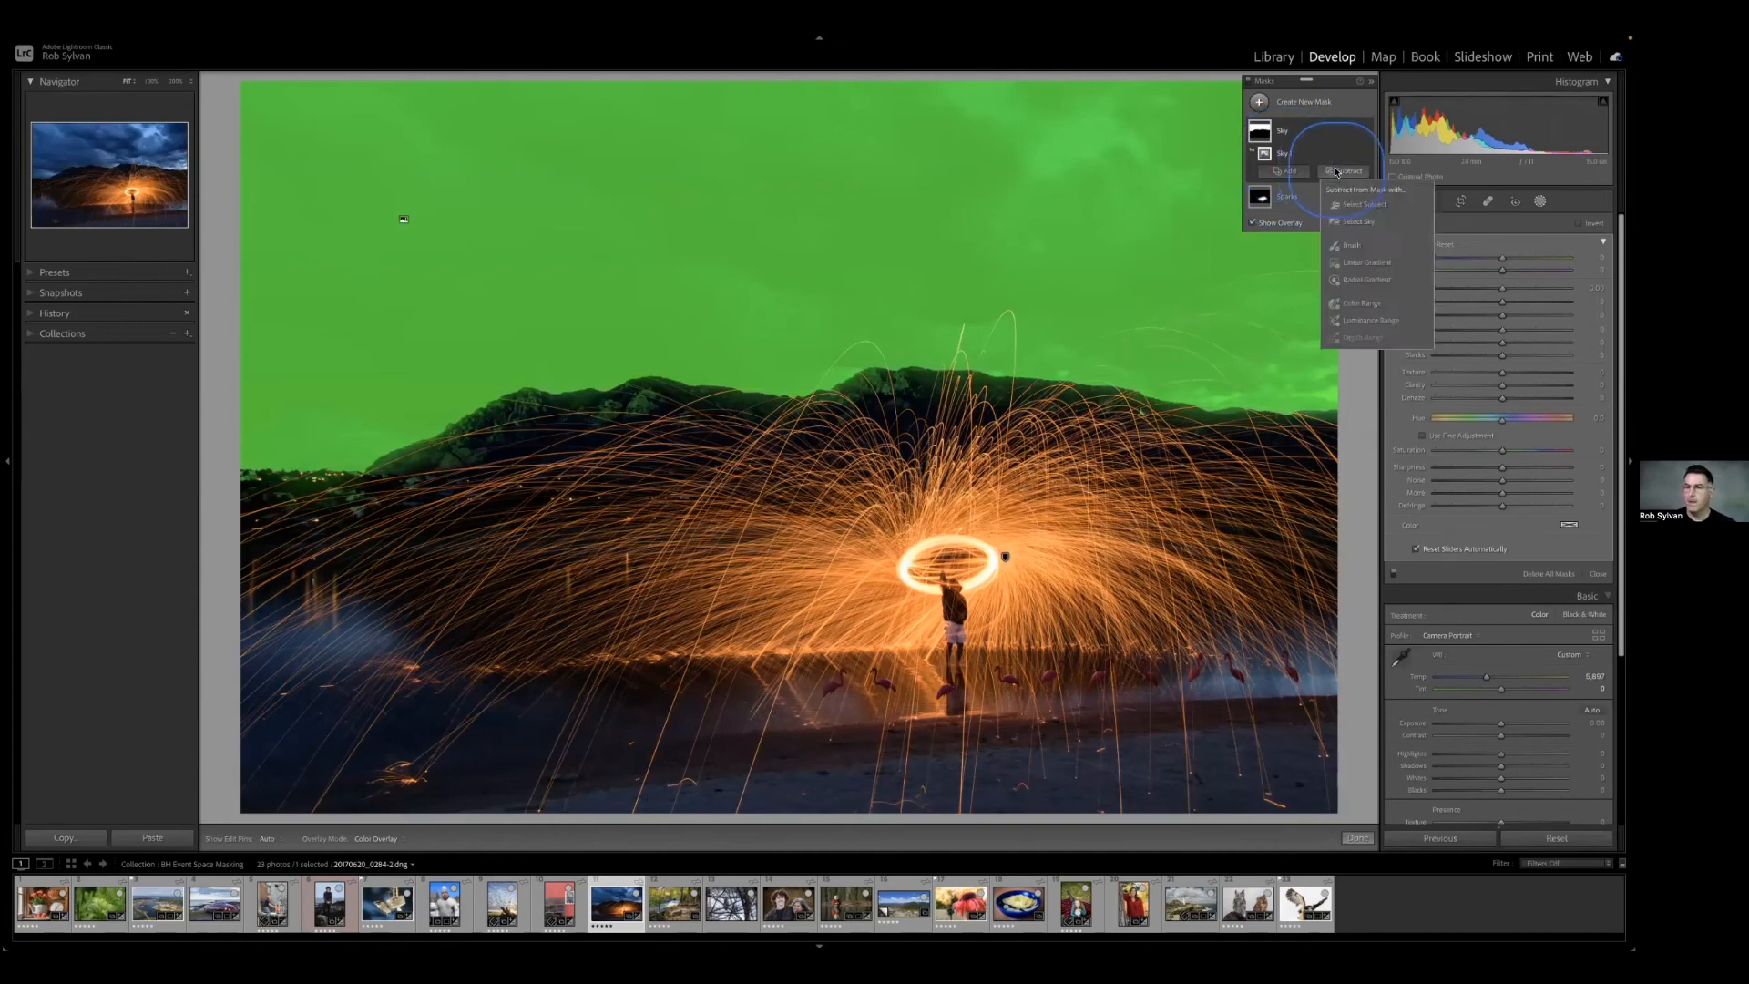
click(1364, 319)
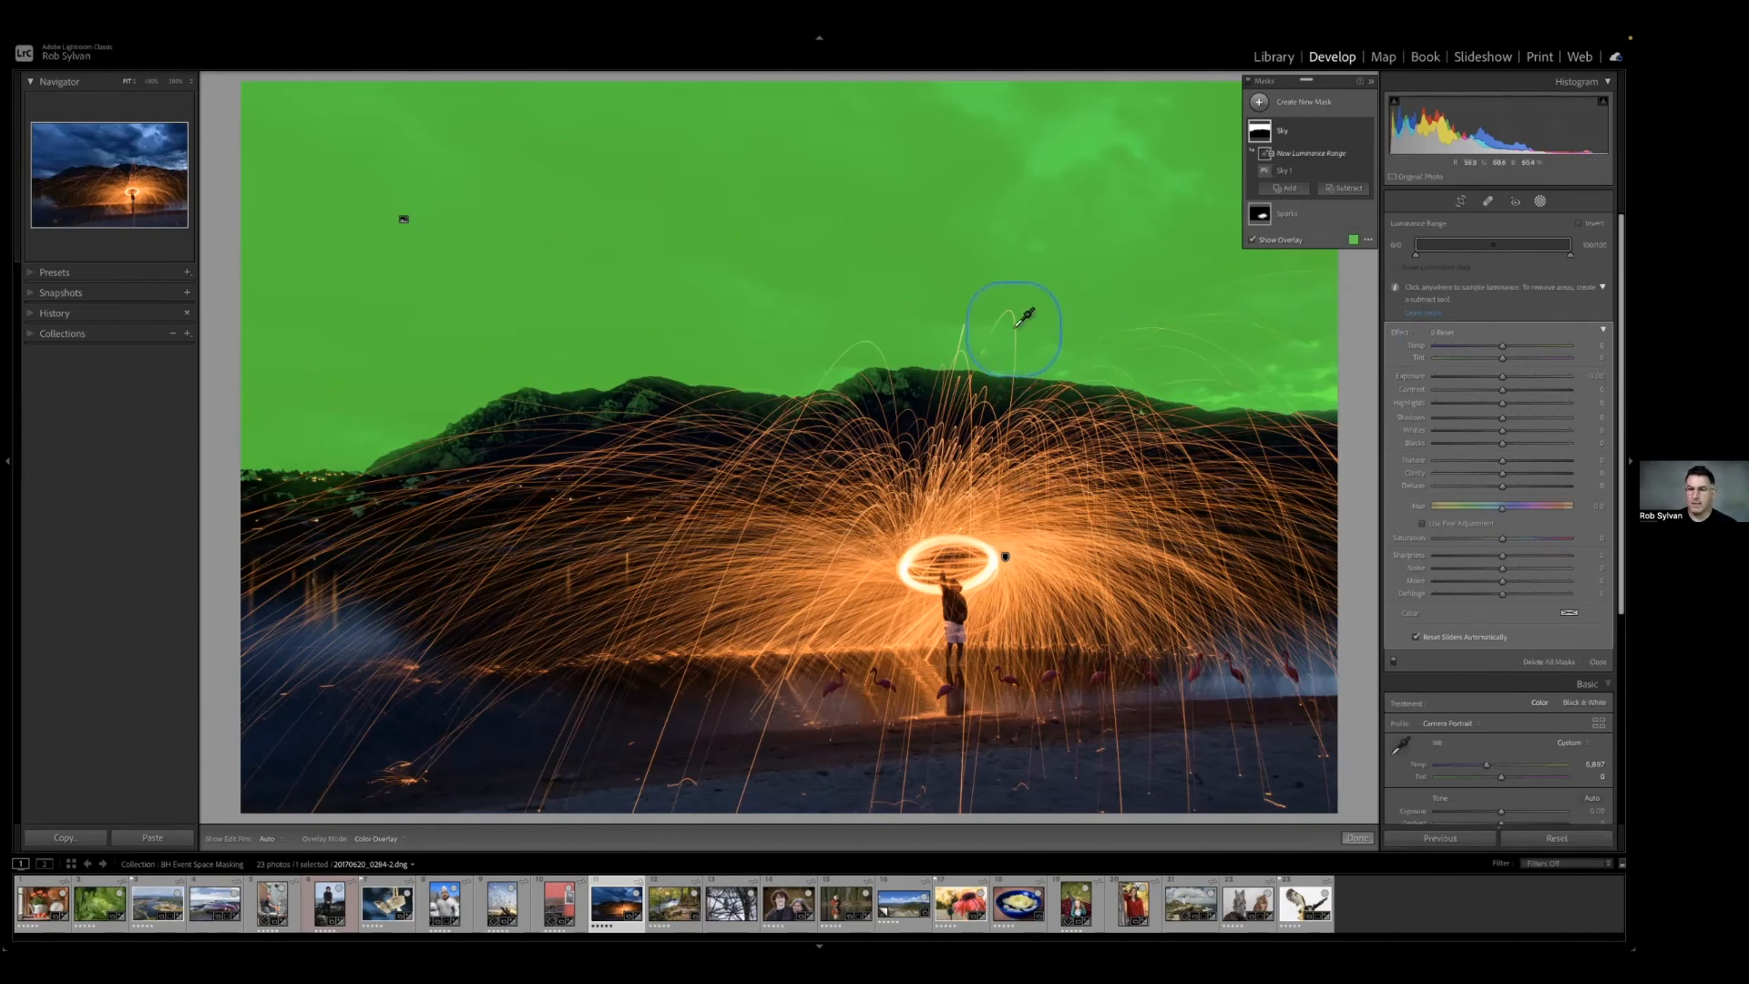
click(972, 542)
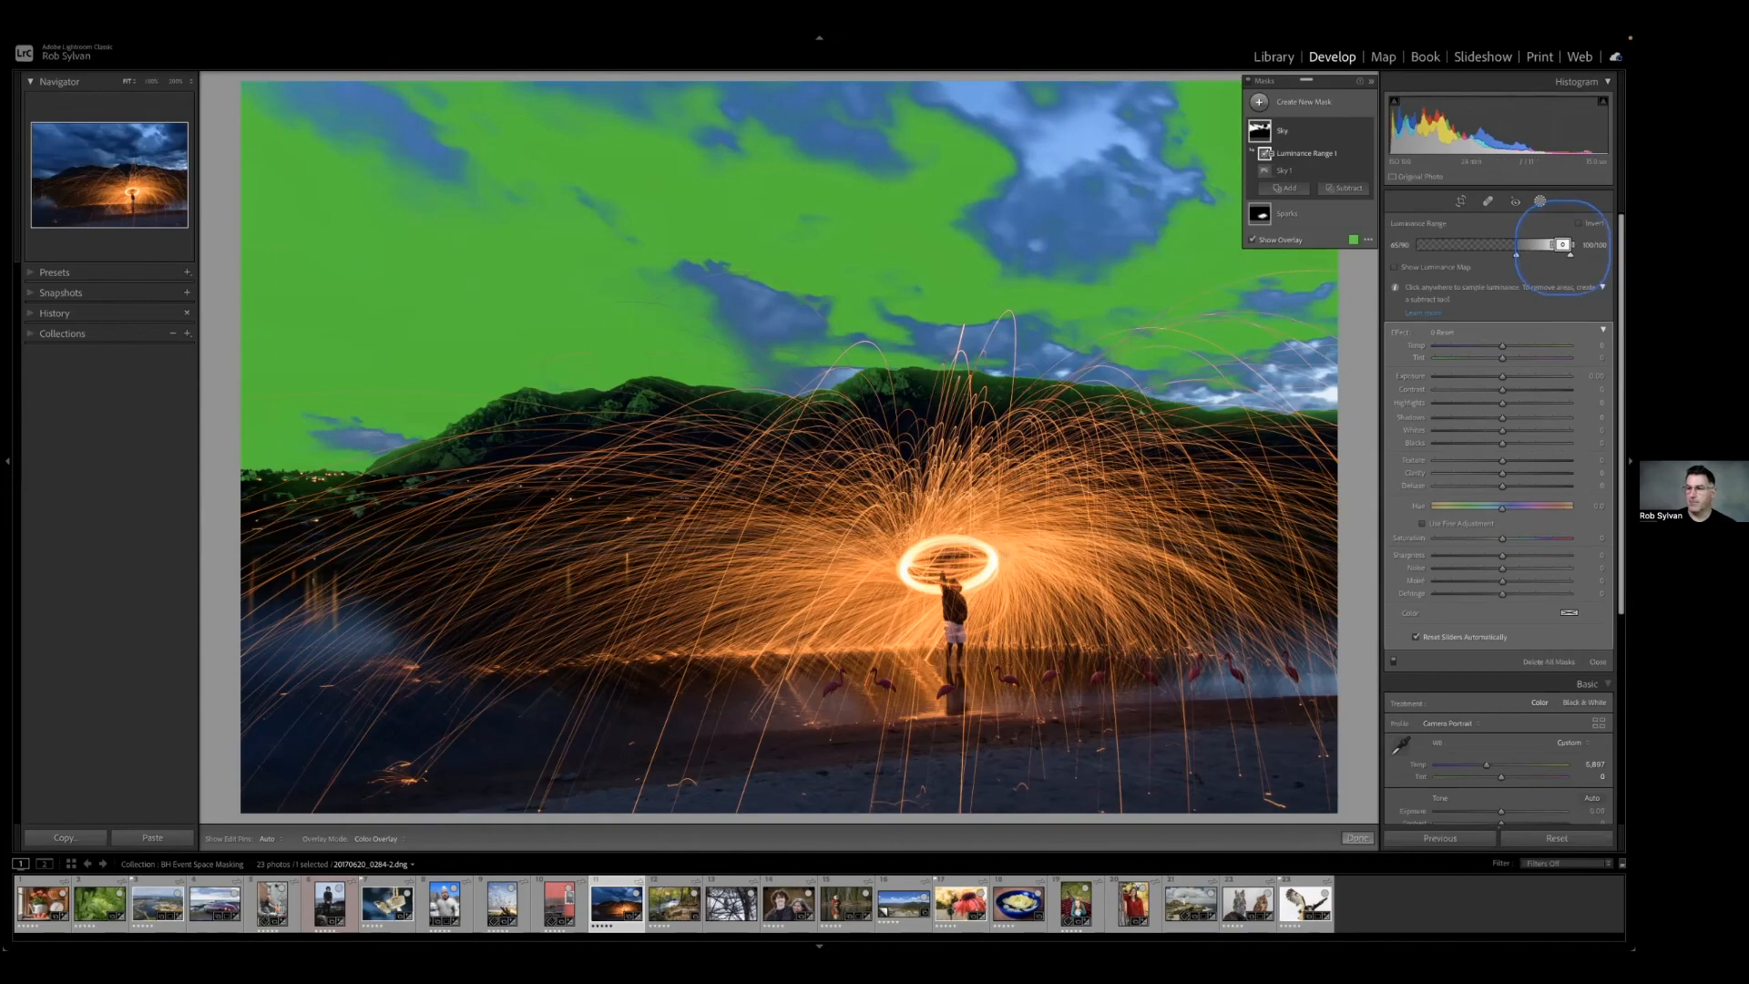
mouse_move(1562, 244)
mouse_down()
mouse_move(1476, 248)
mouse_move(1567, 255)
mouse_up()
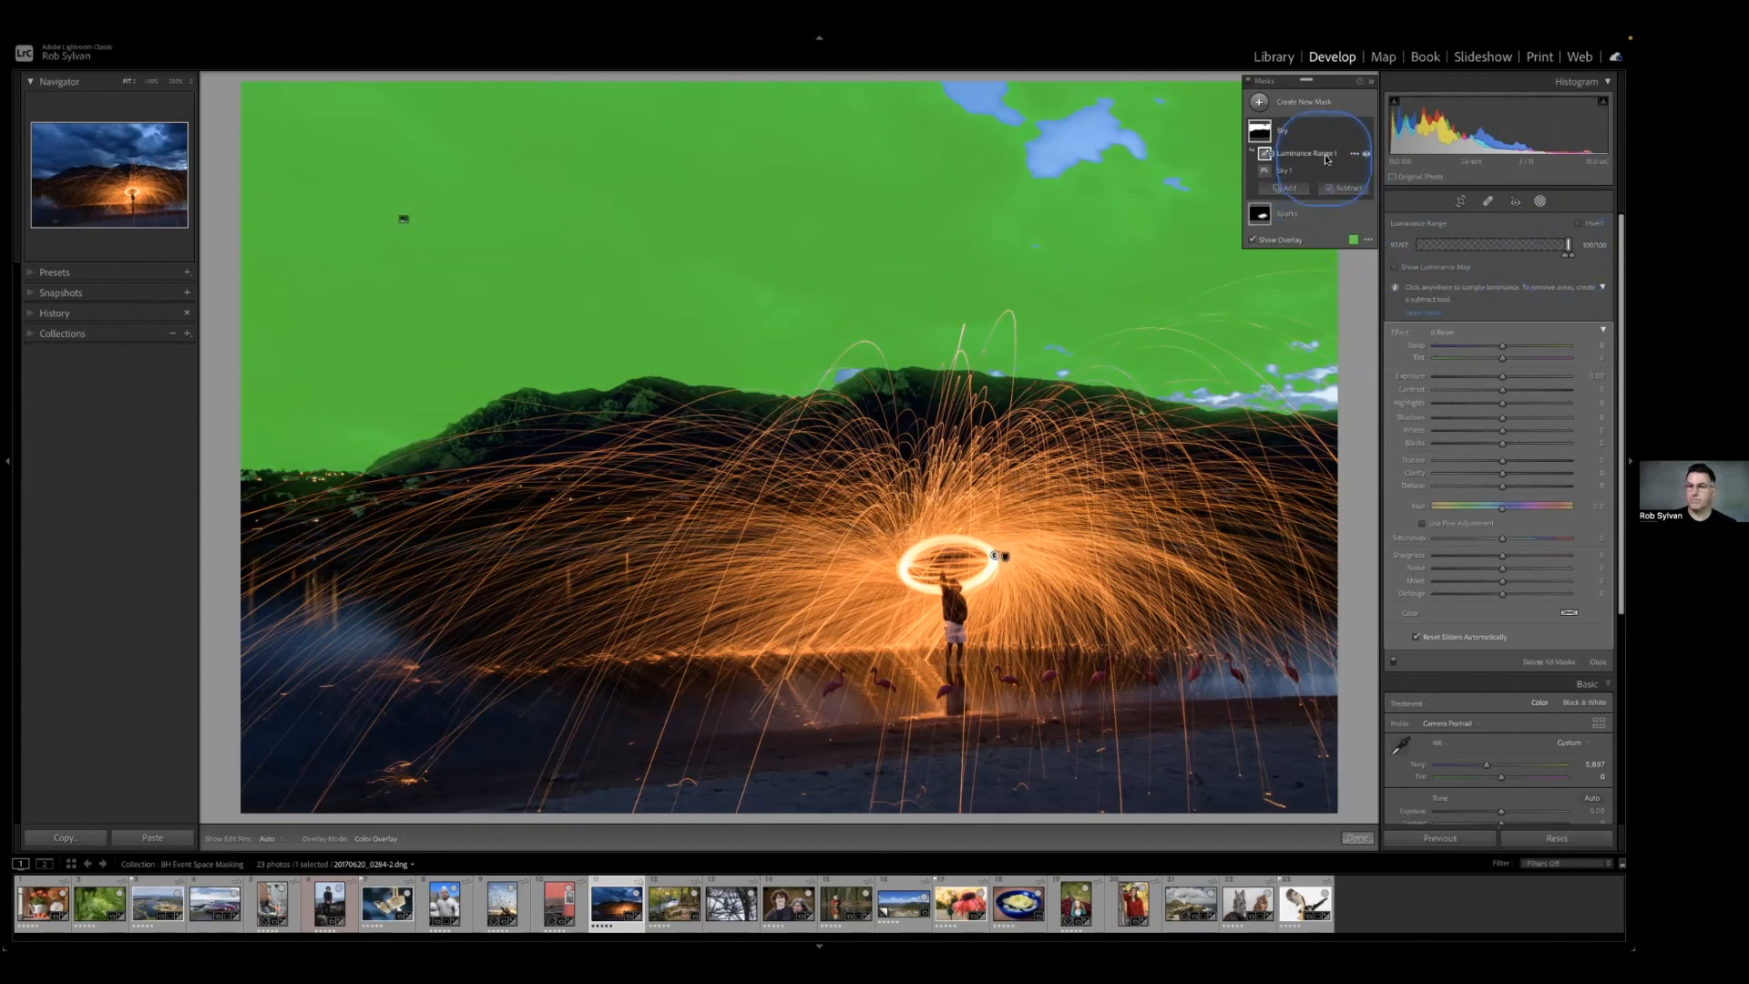
click(1352, 157)
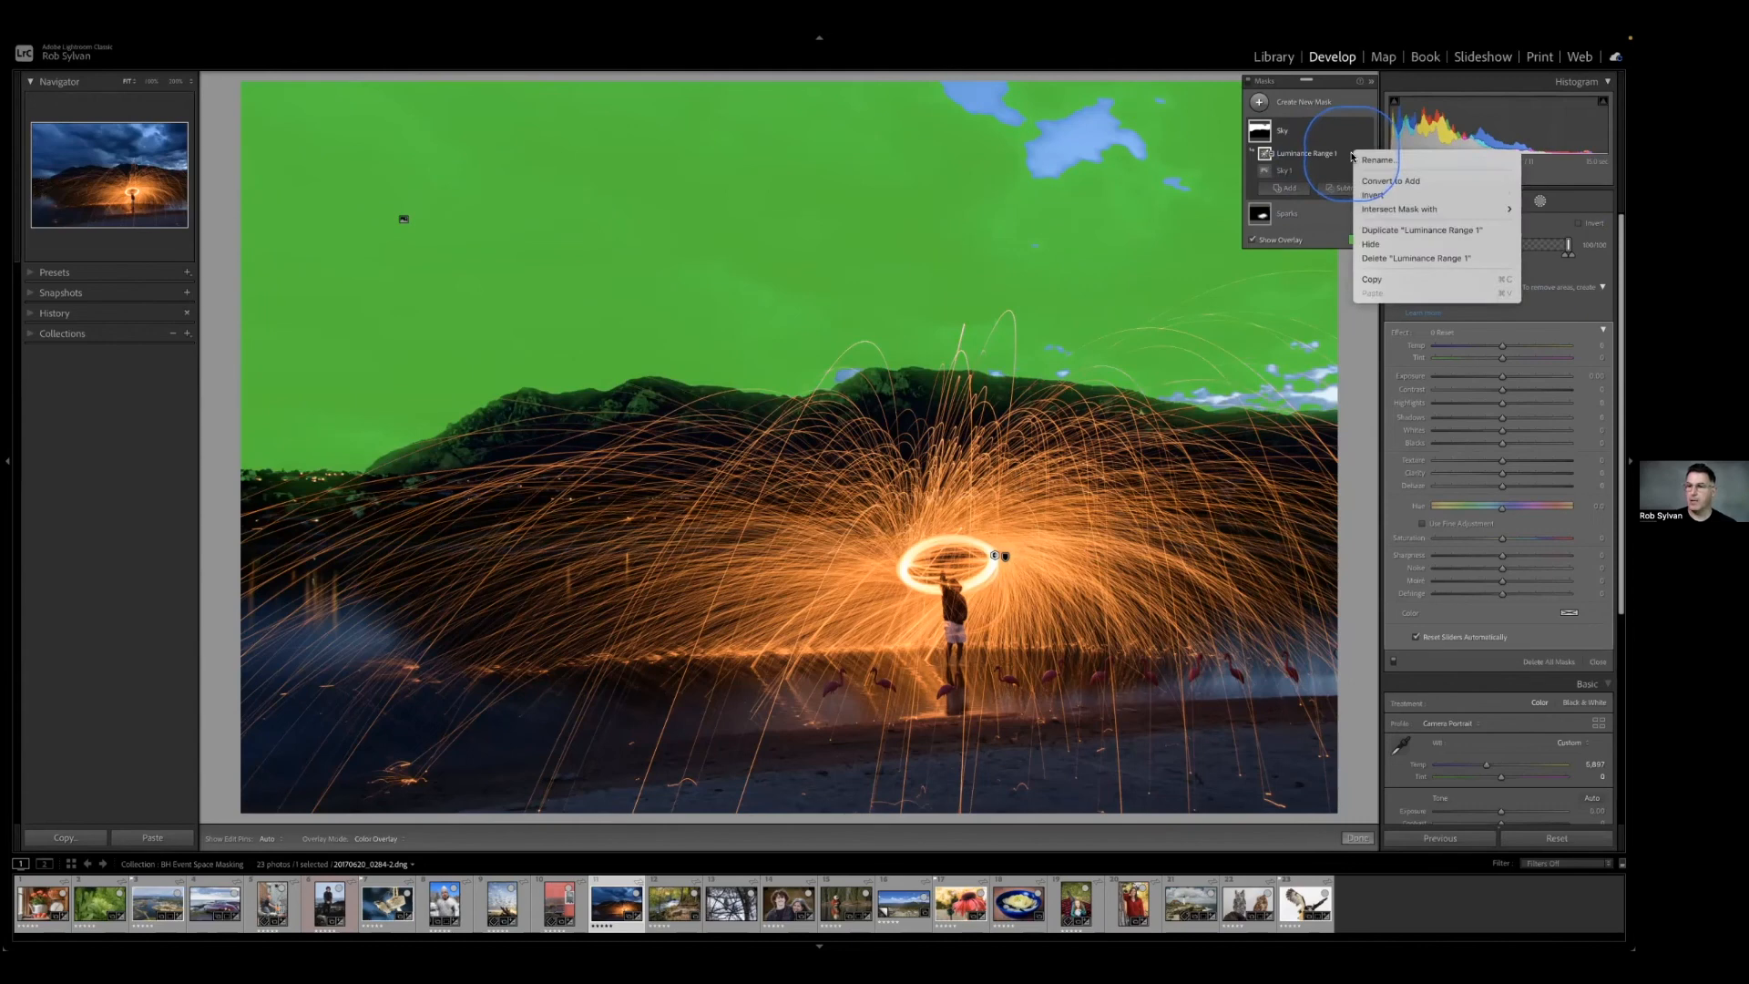
click(1363, 258)
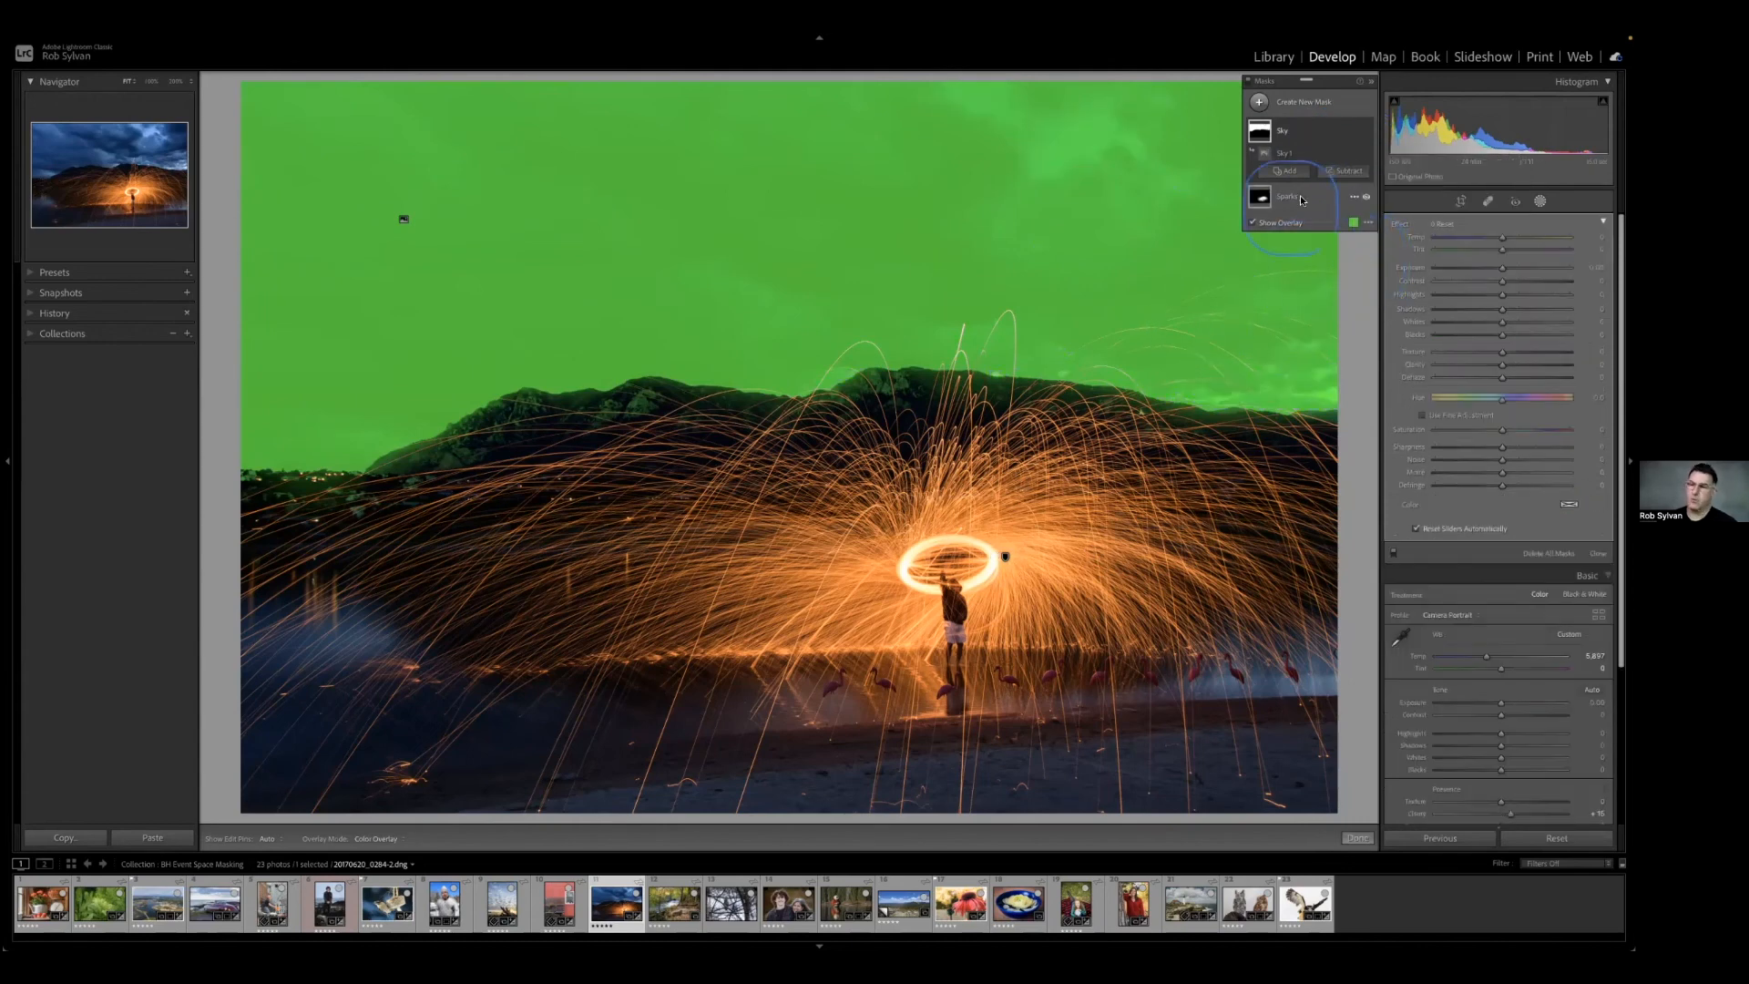
Subtract a Color Range sampled on the orange sparks above the ring from the Sky mask.
click(1337, 175)
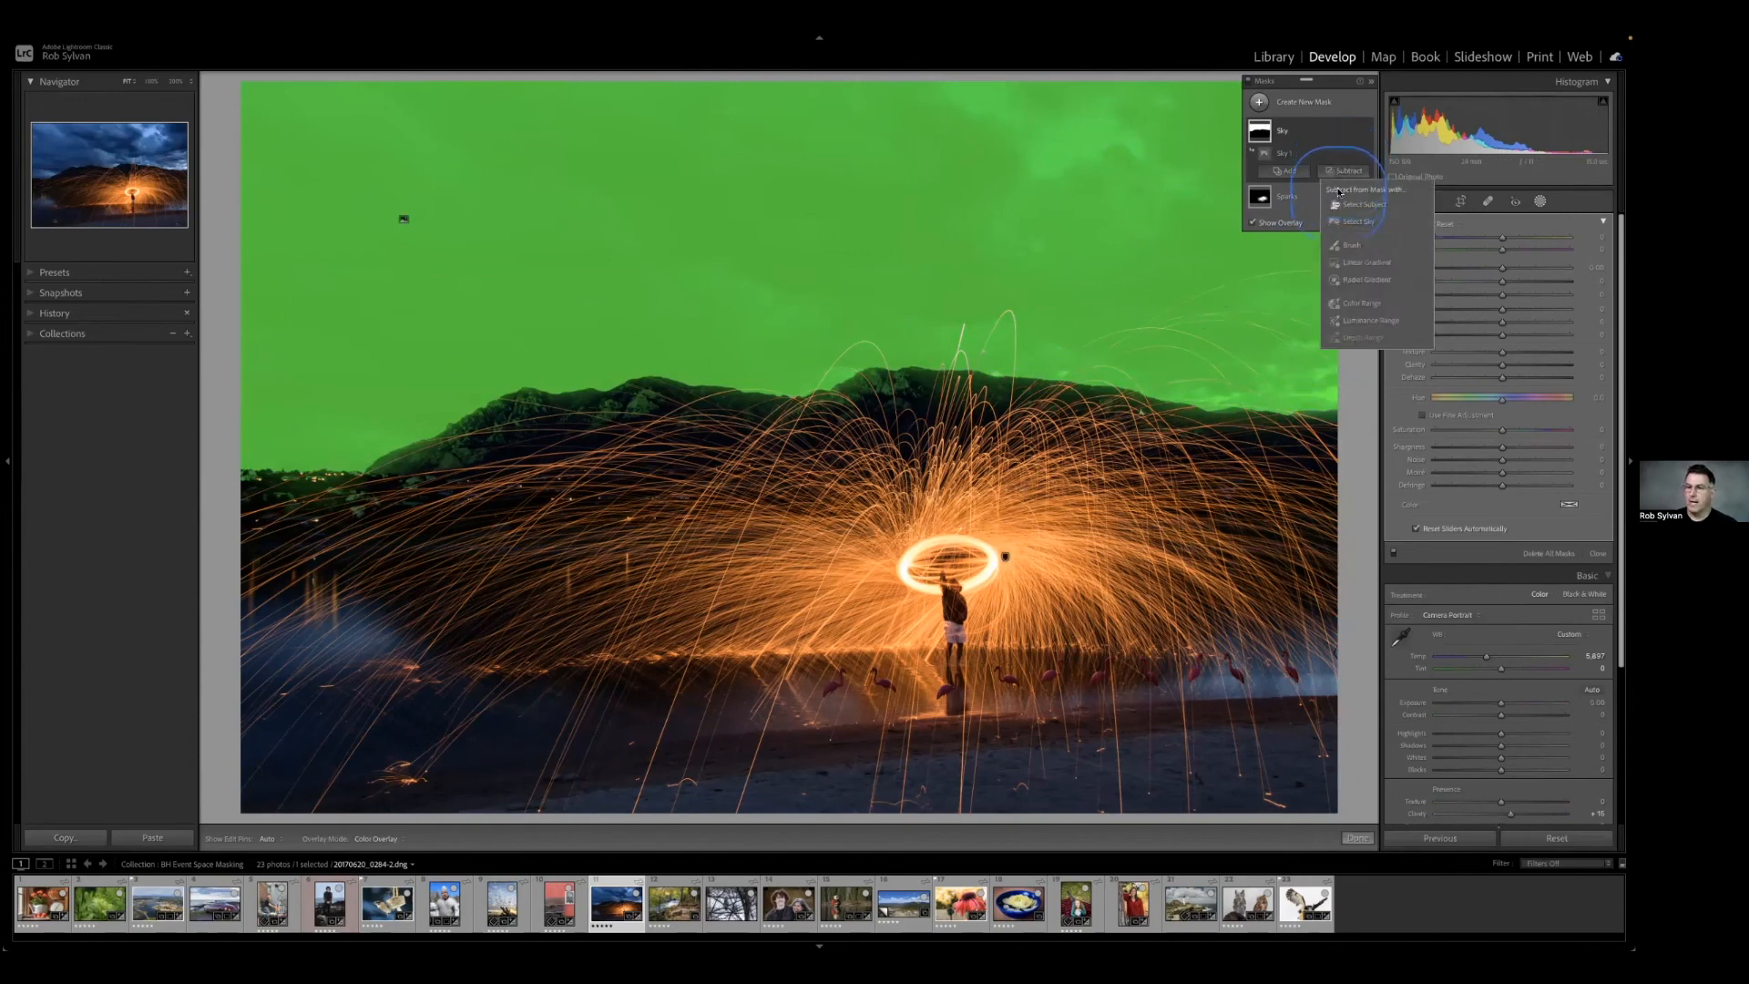
click(1342, 298)
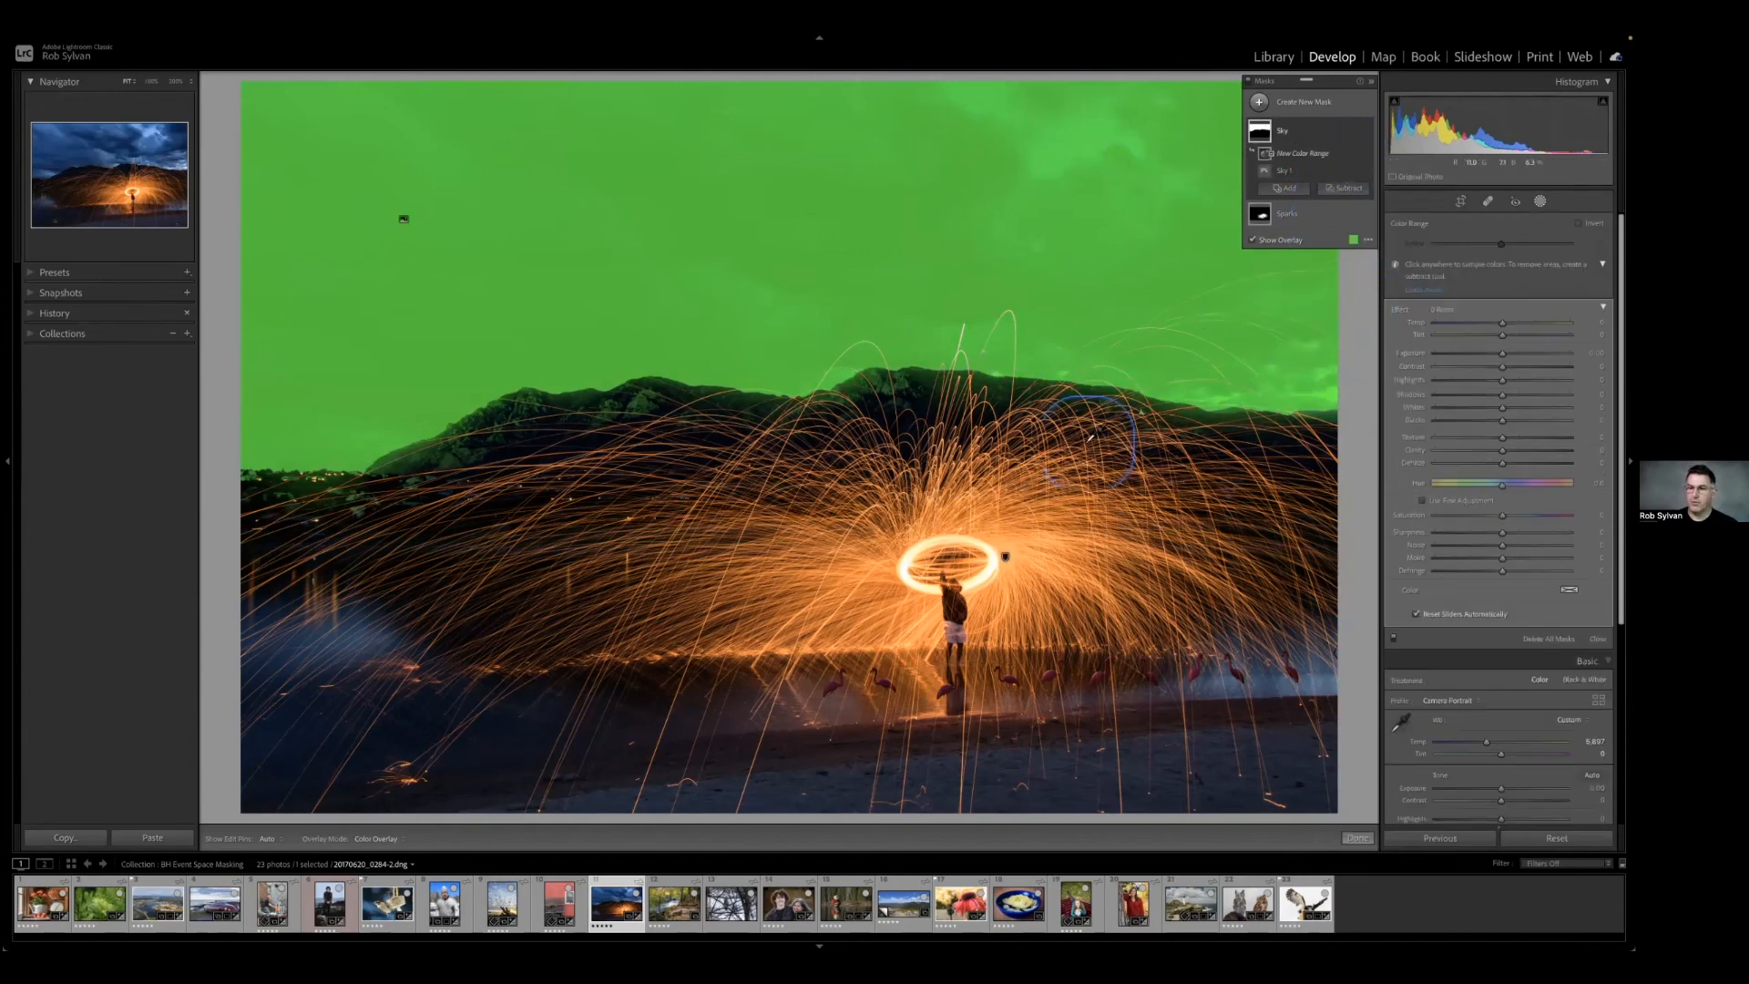
click(1027, 494)
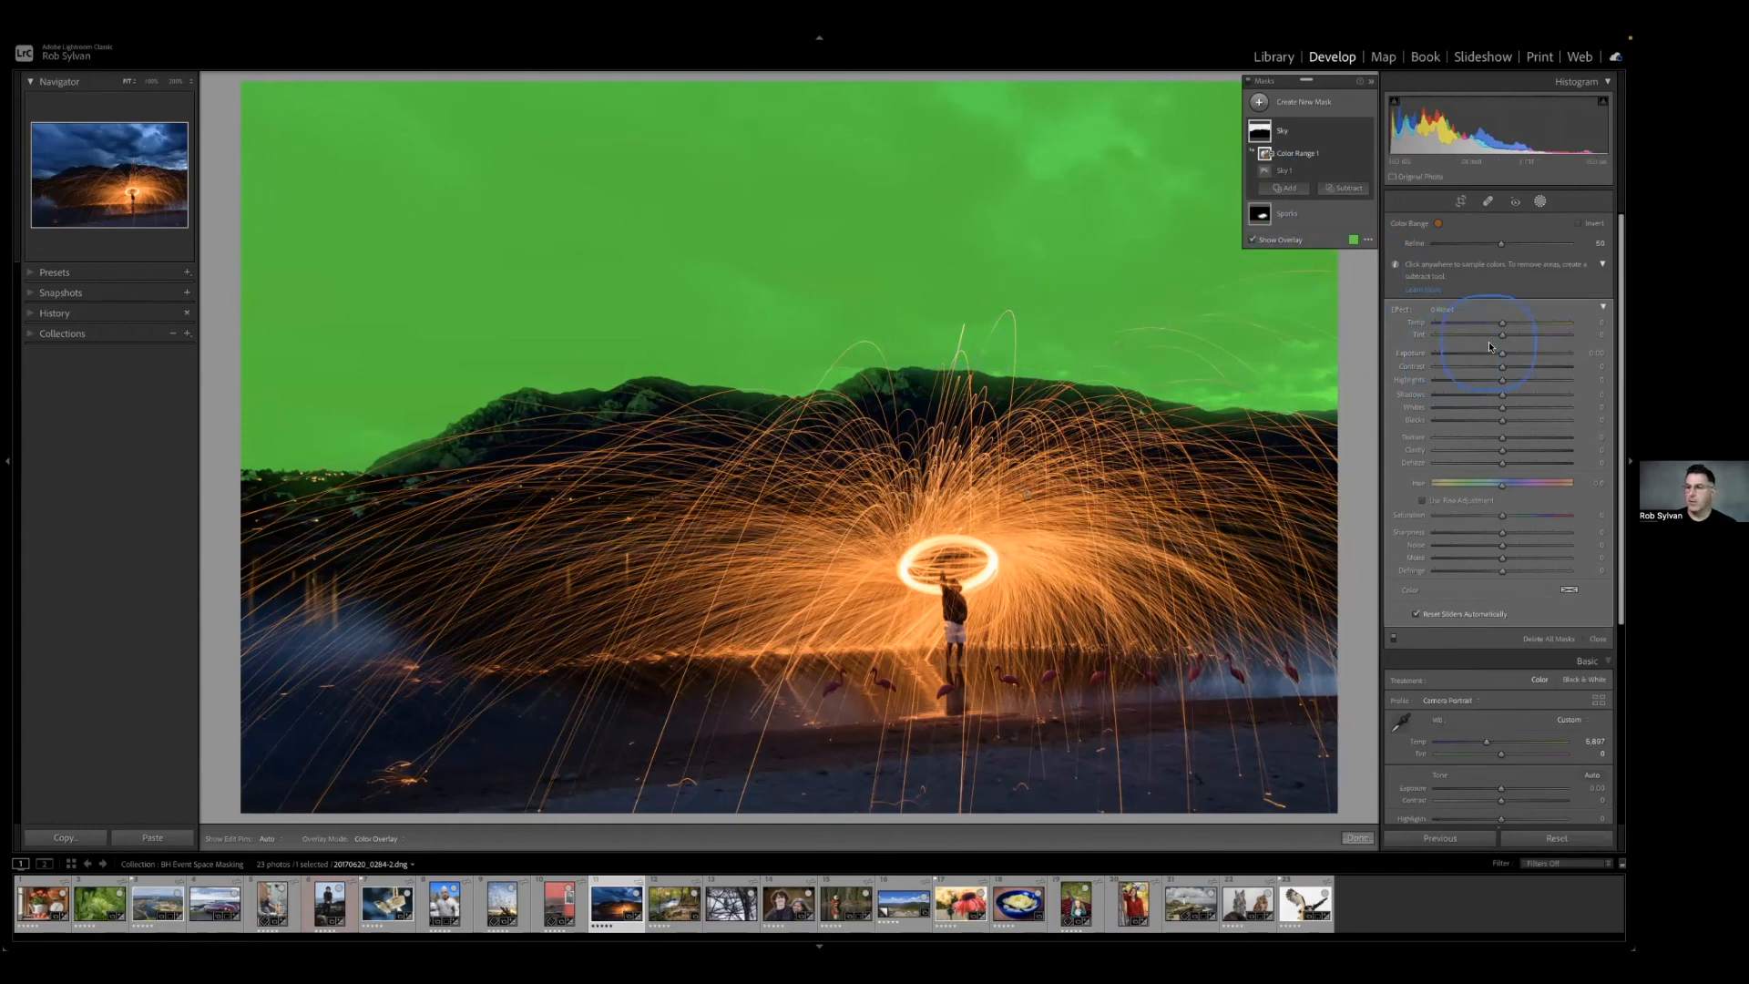
Hide the mask overlay, and darken the sky to exposure -0.27 with a cooler temperature.
key(o)
drag(1499, 355, 1489, 327)
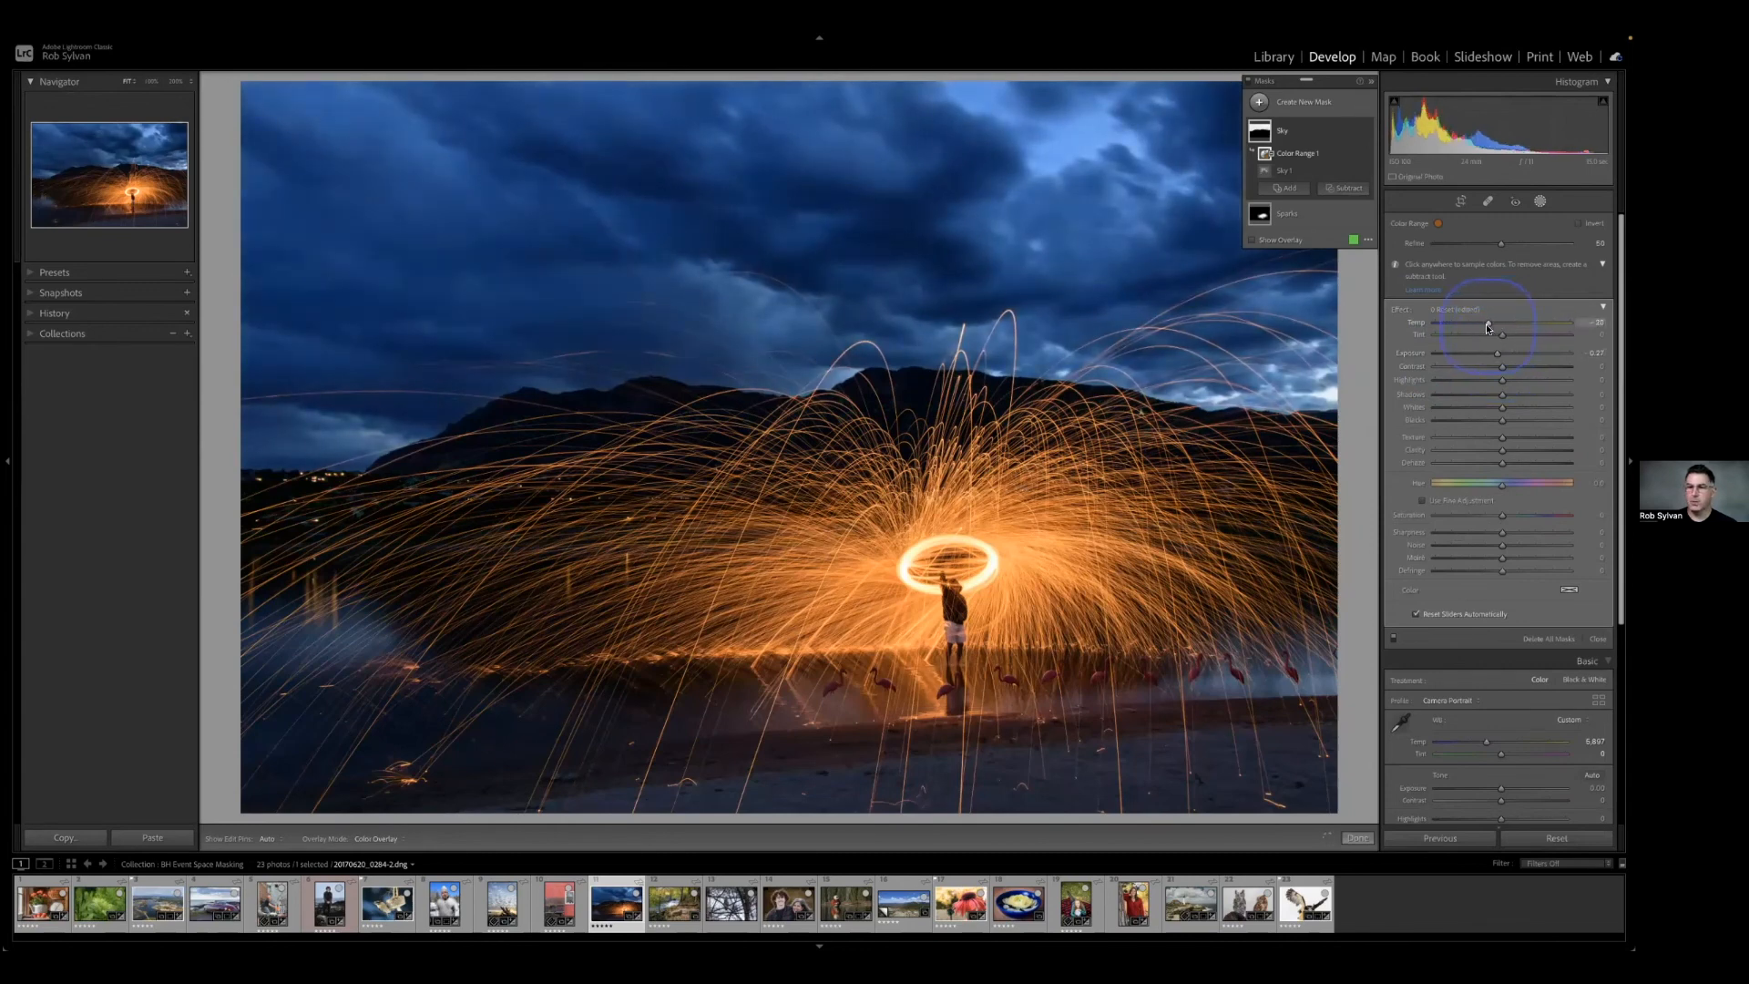
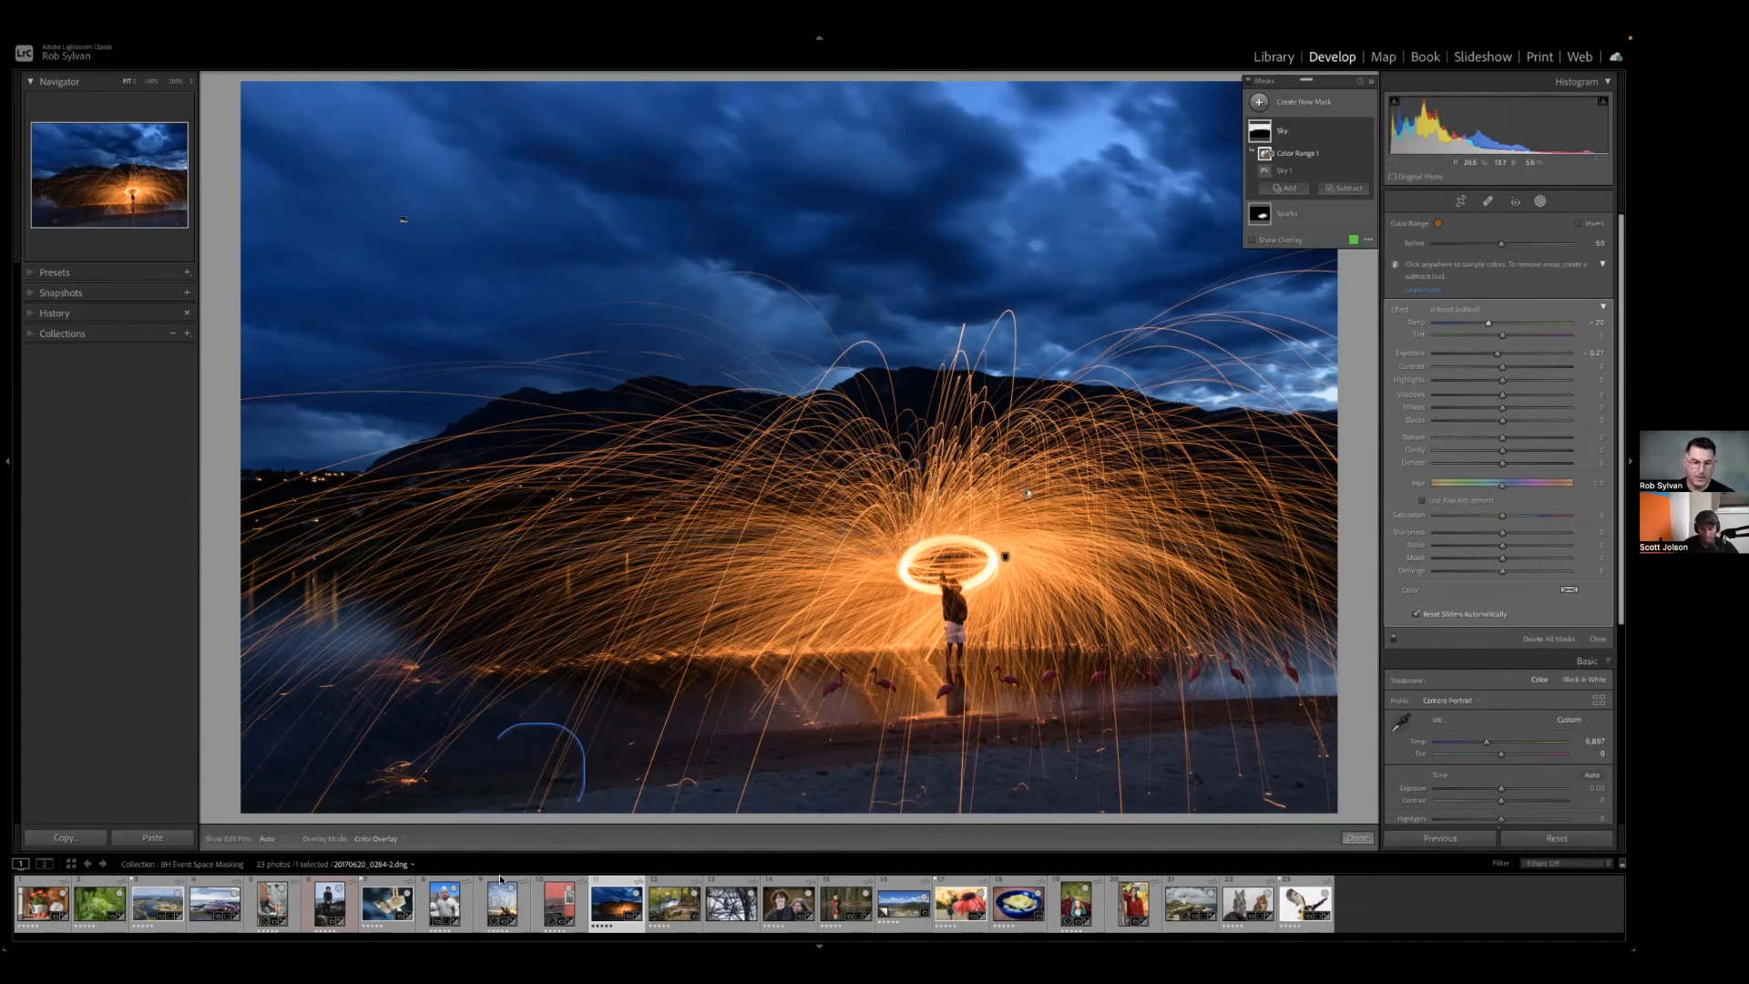
Open the portrait-format driftwood sunrise photo for masking.
click(502, 901)
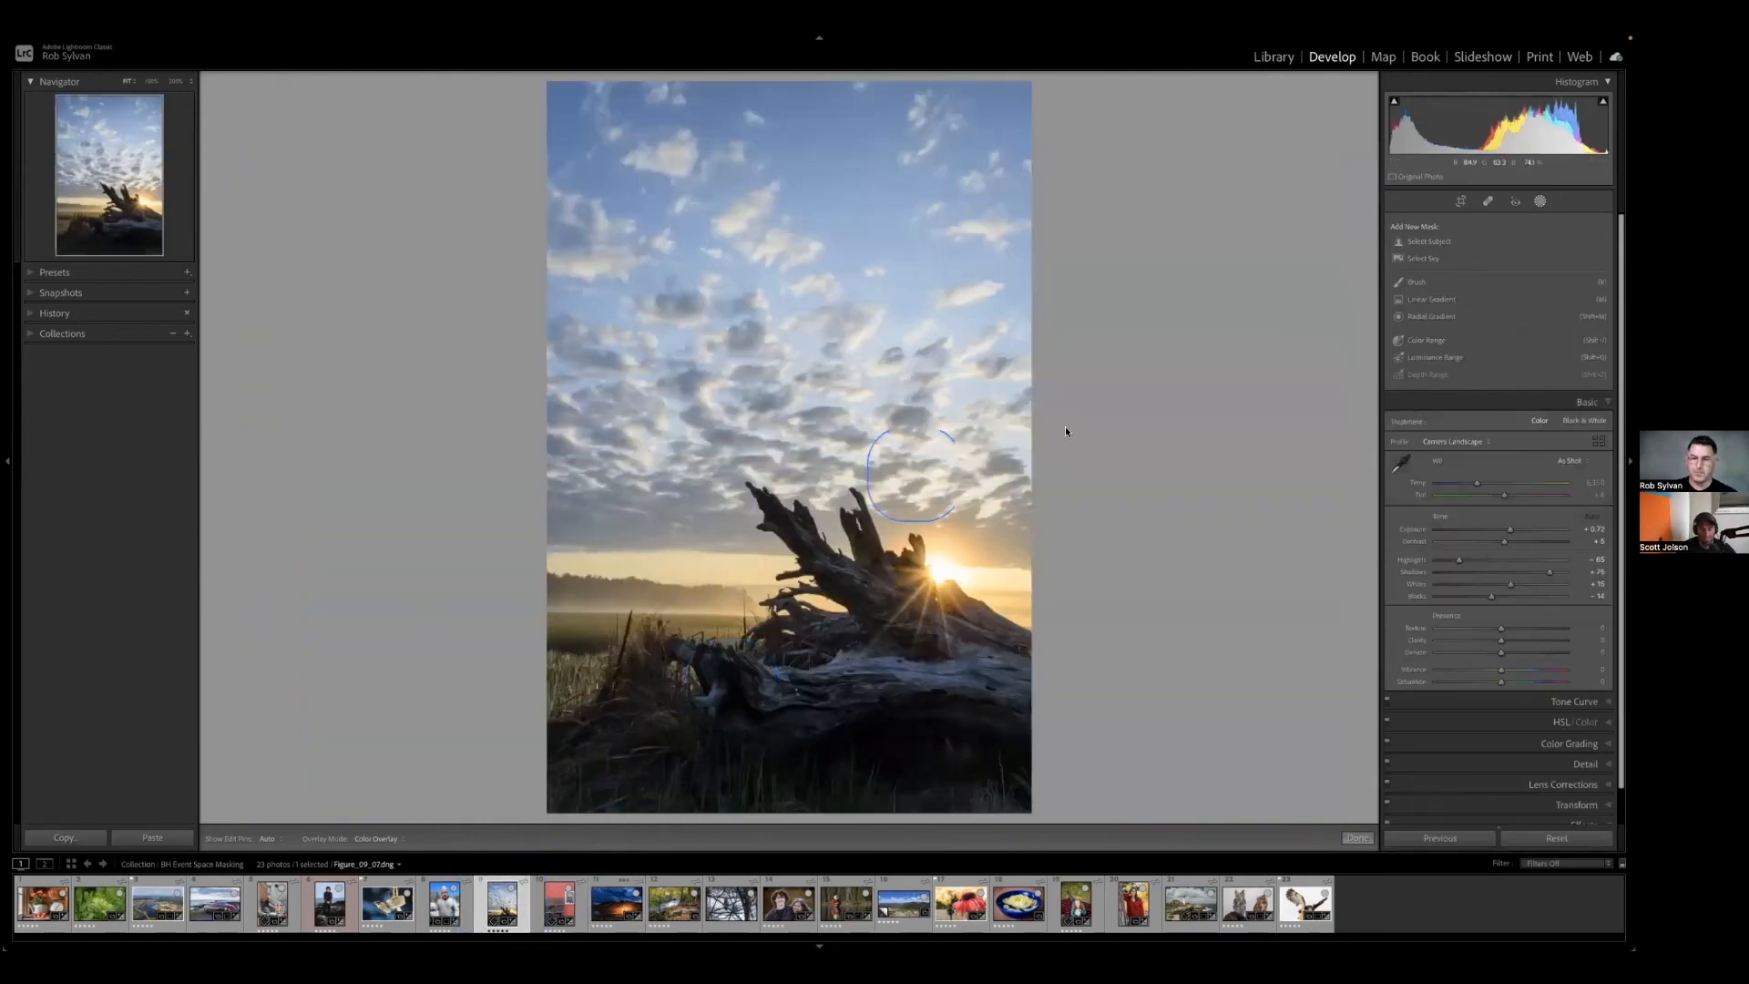
click(1067, 429)
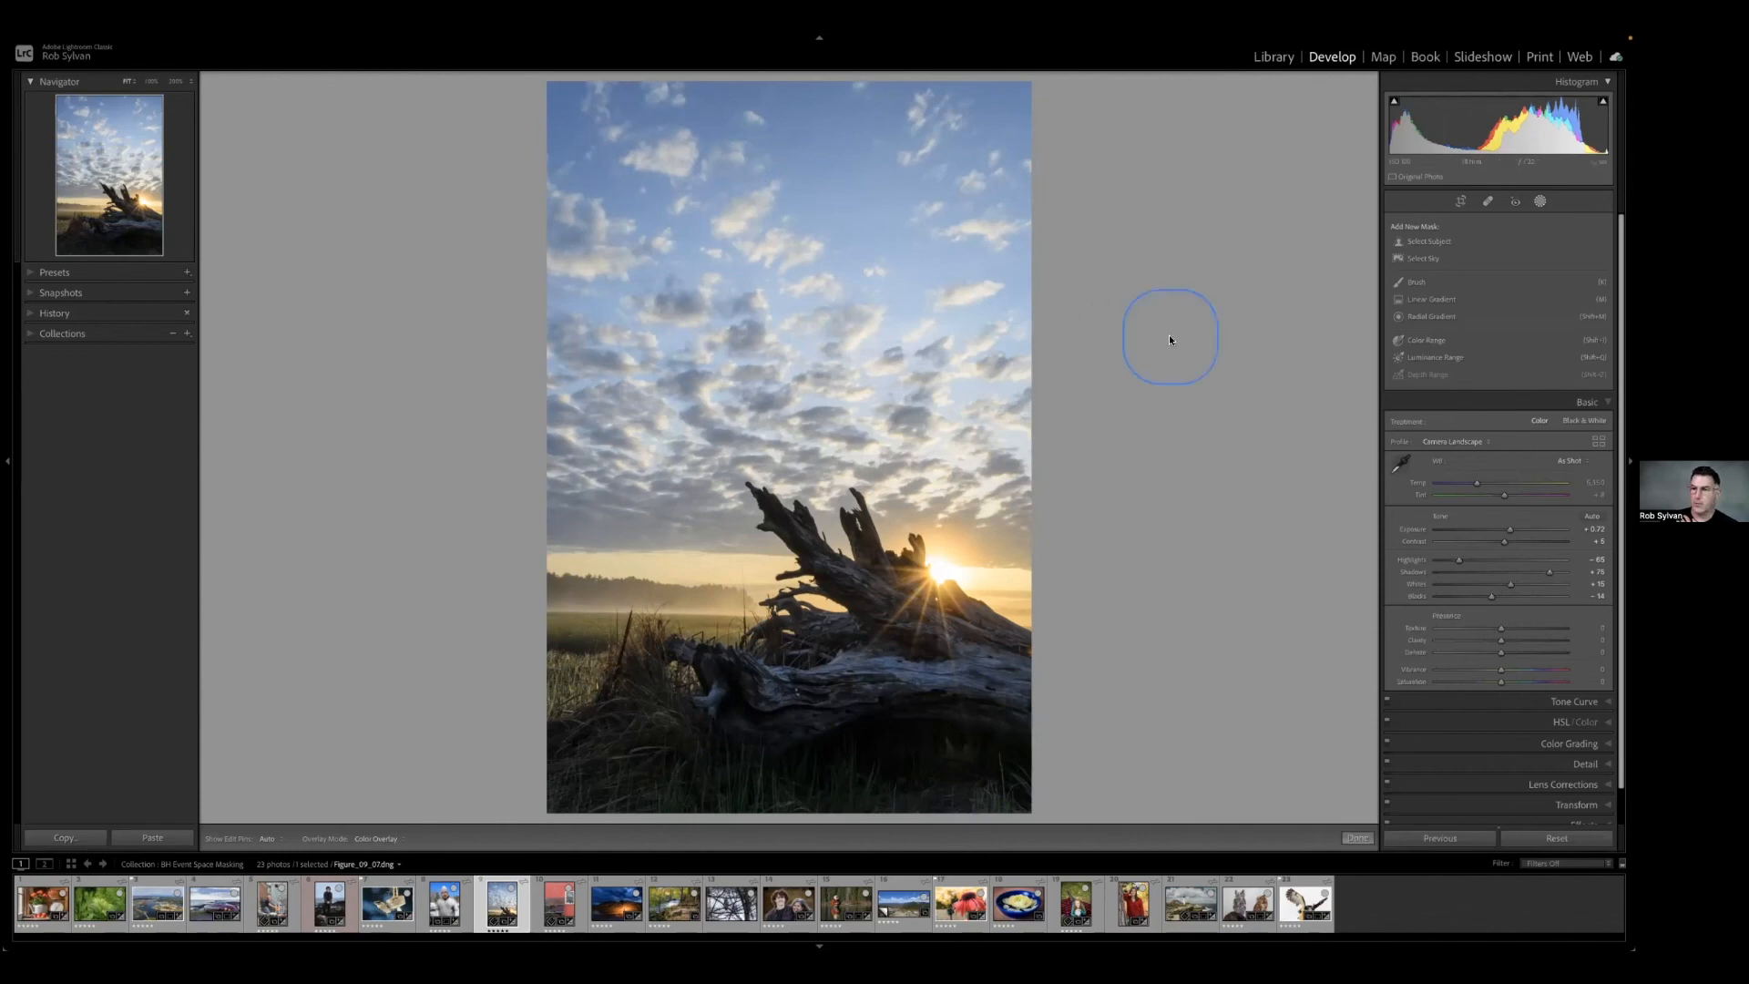
Try a Select Sky mask on the driftwood photo and delete it.
click(1421, 258)
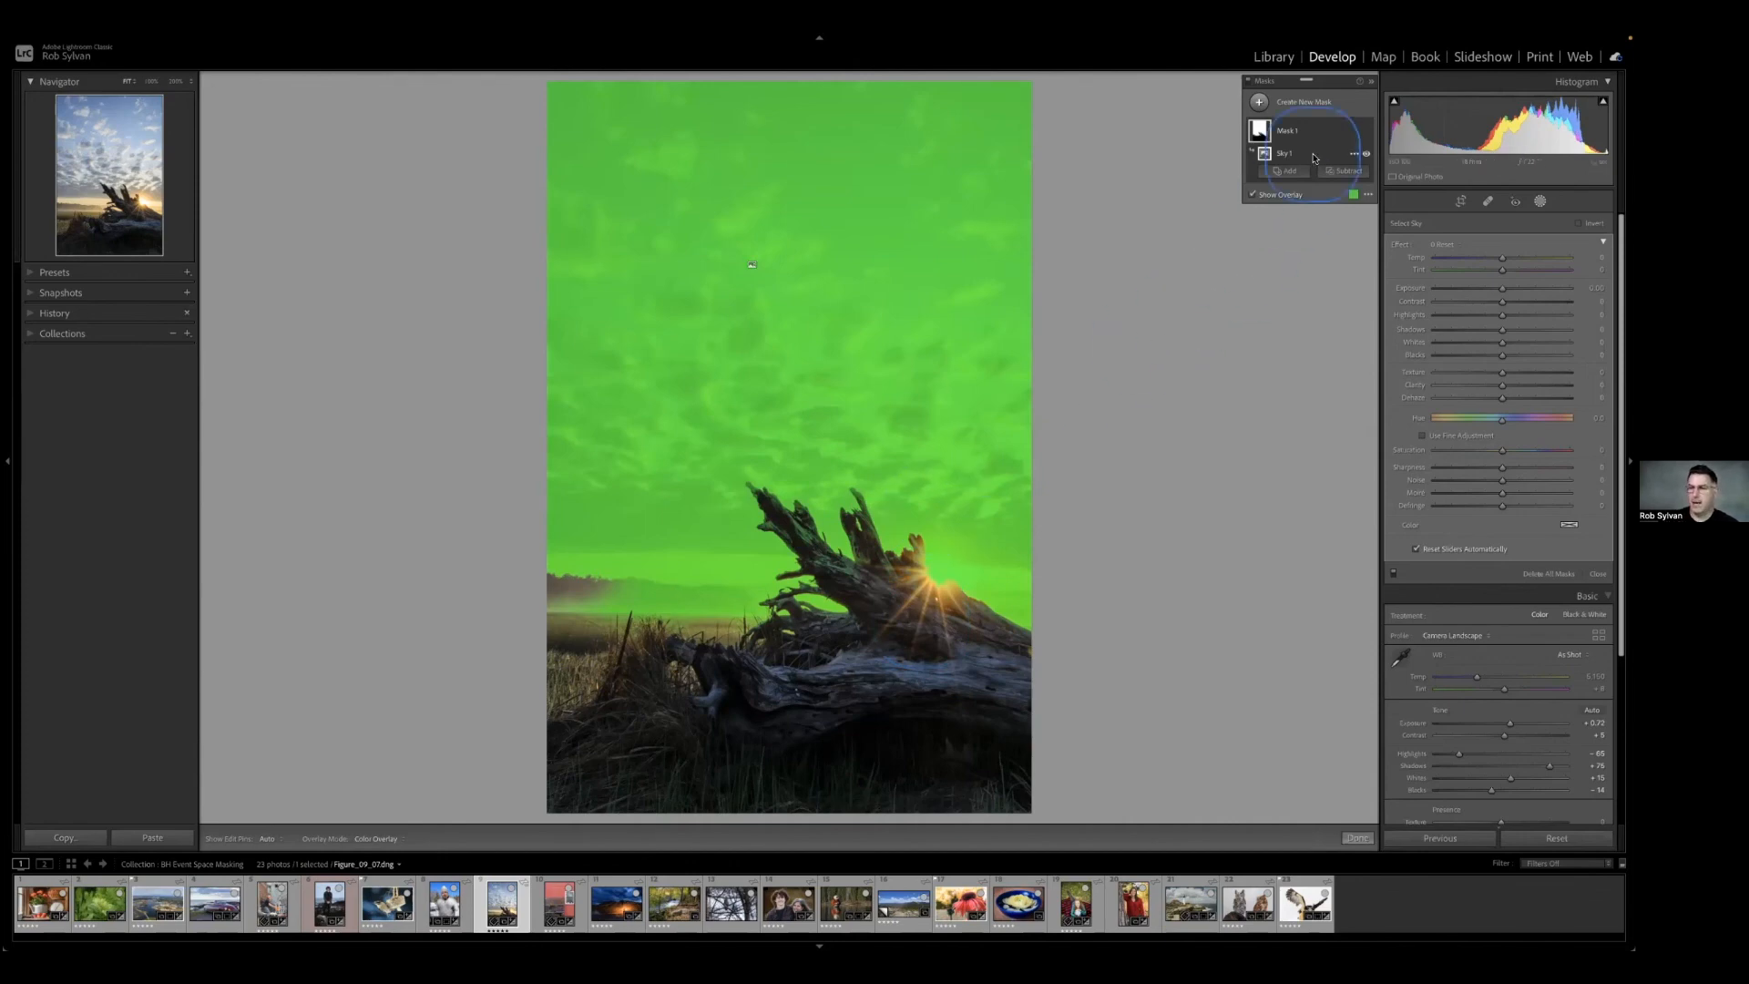
right_click(1353, 132)
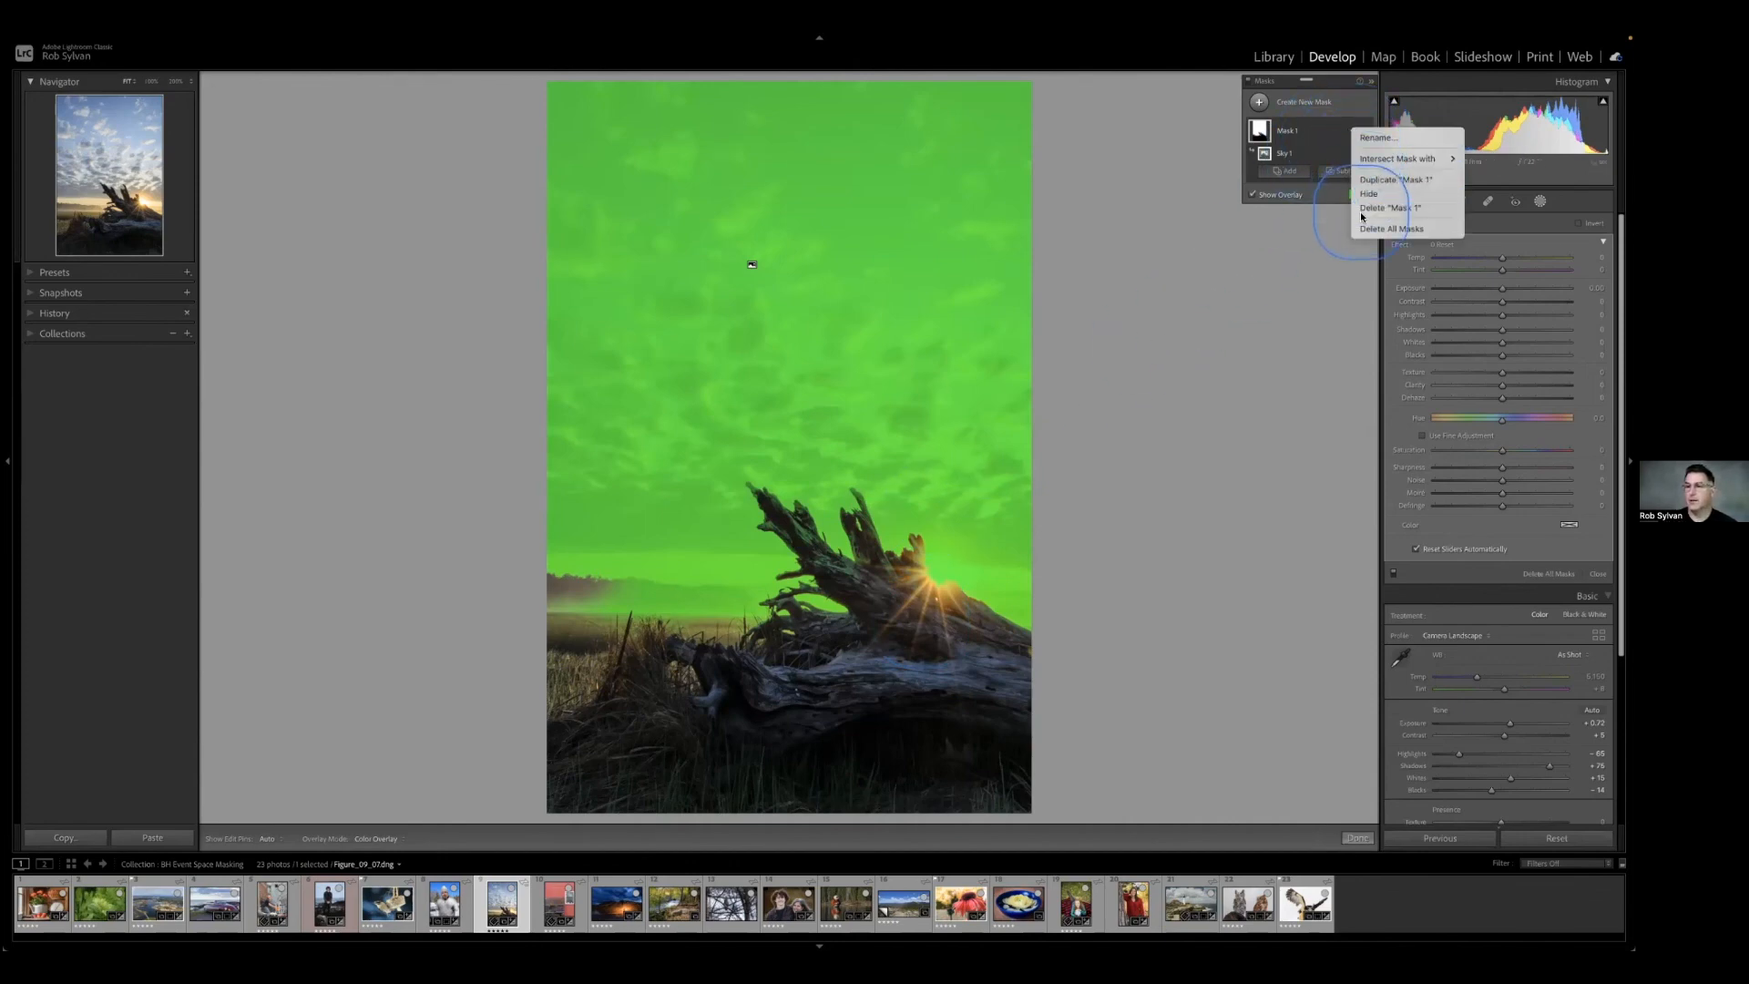
click(1389, 208)
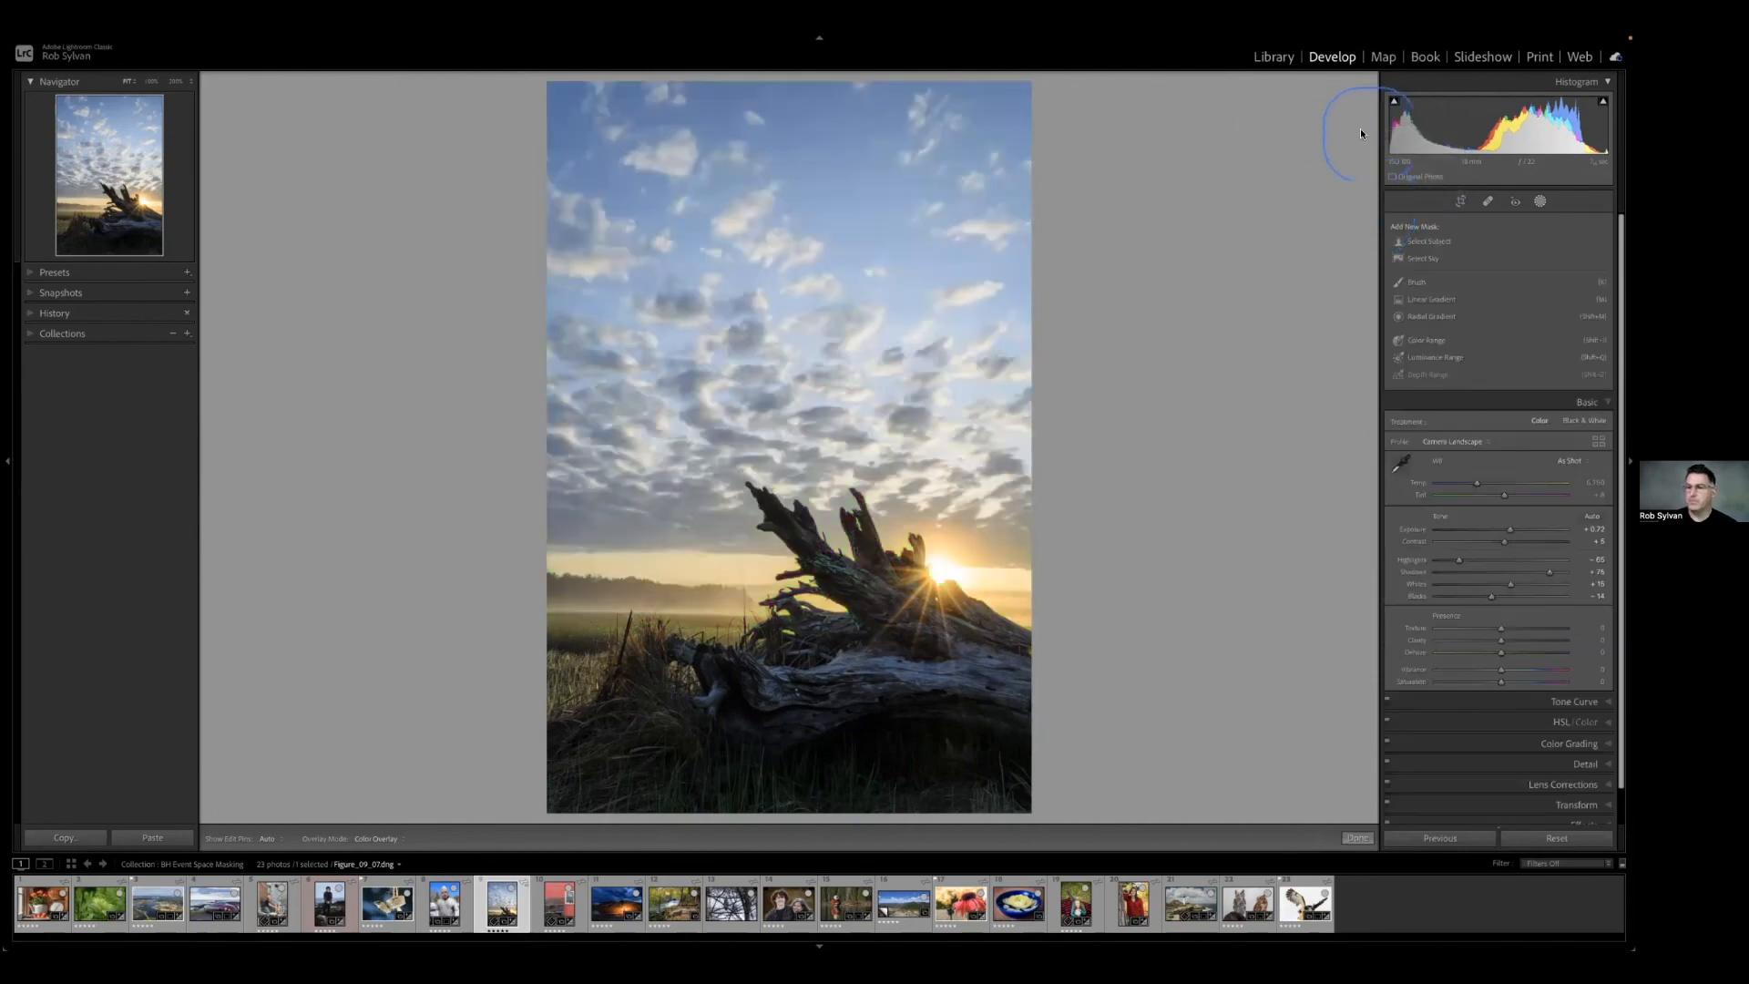
Add a linear gradient mask over the sky fading out at the horizon, and extend its upper edge slightly upward.
click(1427, 303)
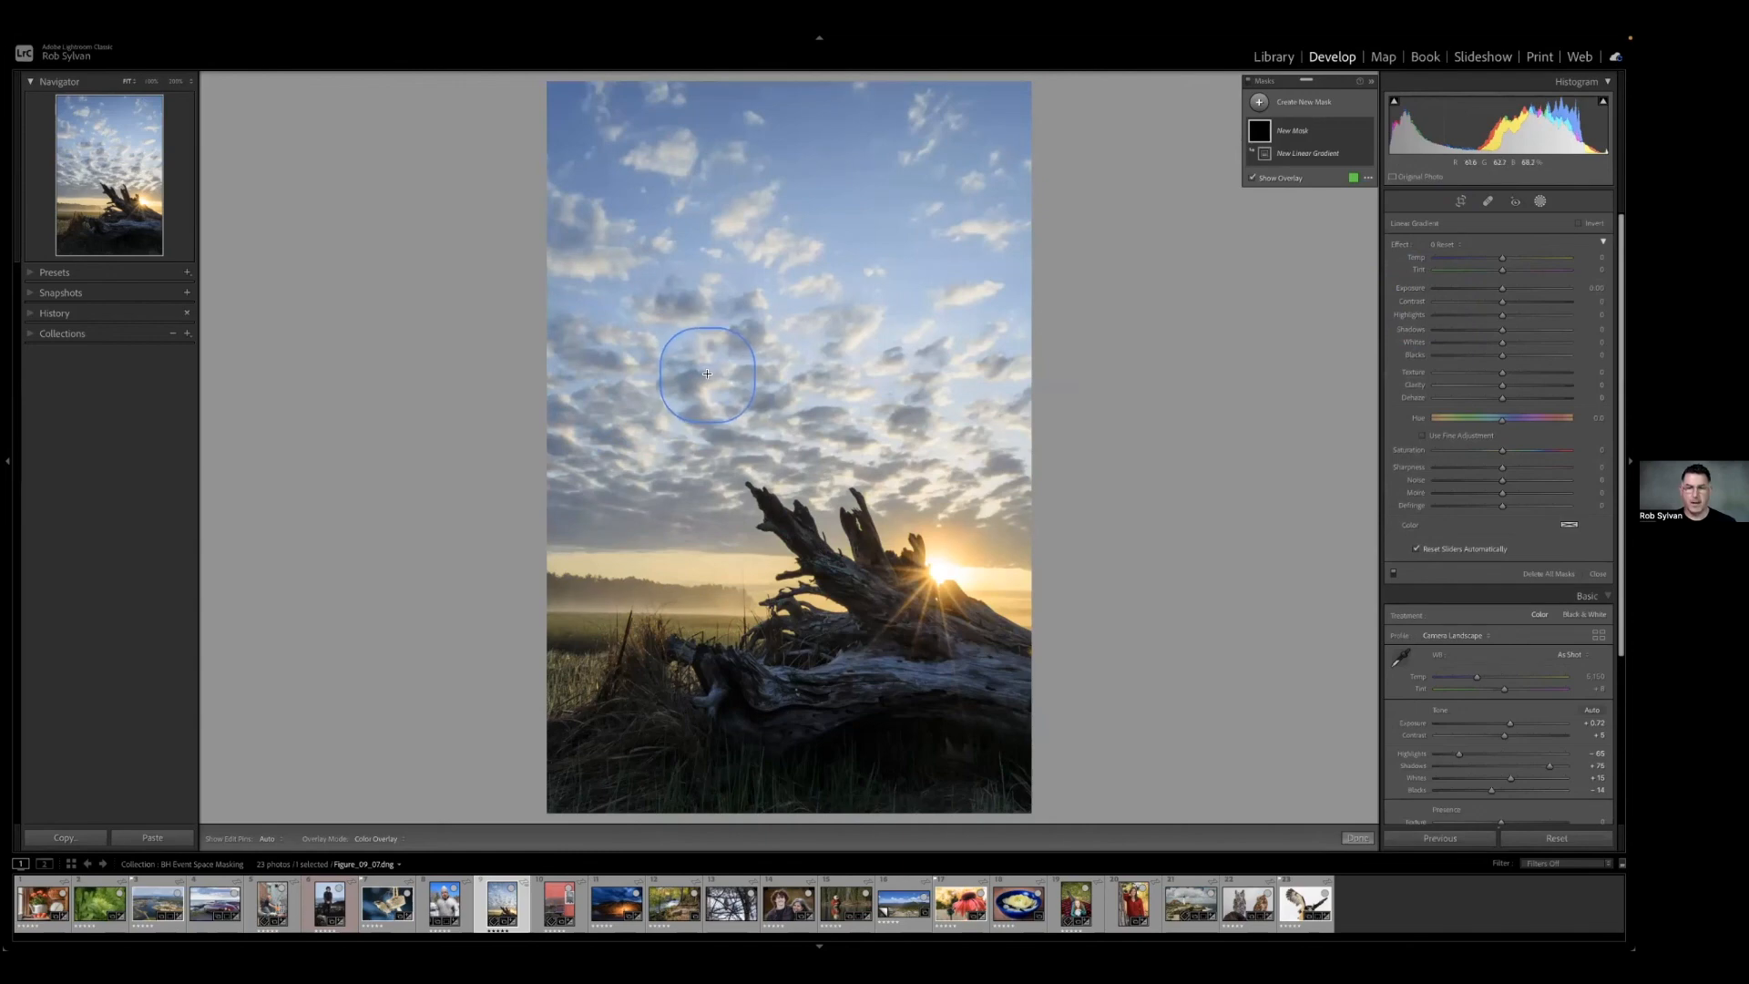
drag(707, 374, 696, 611)
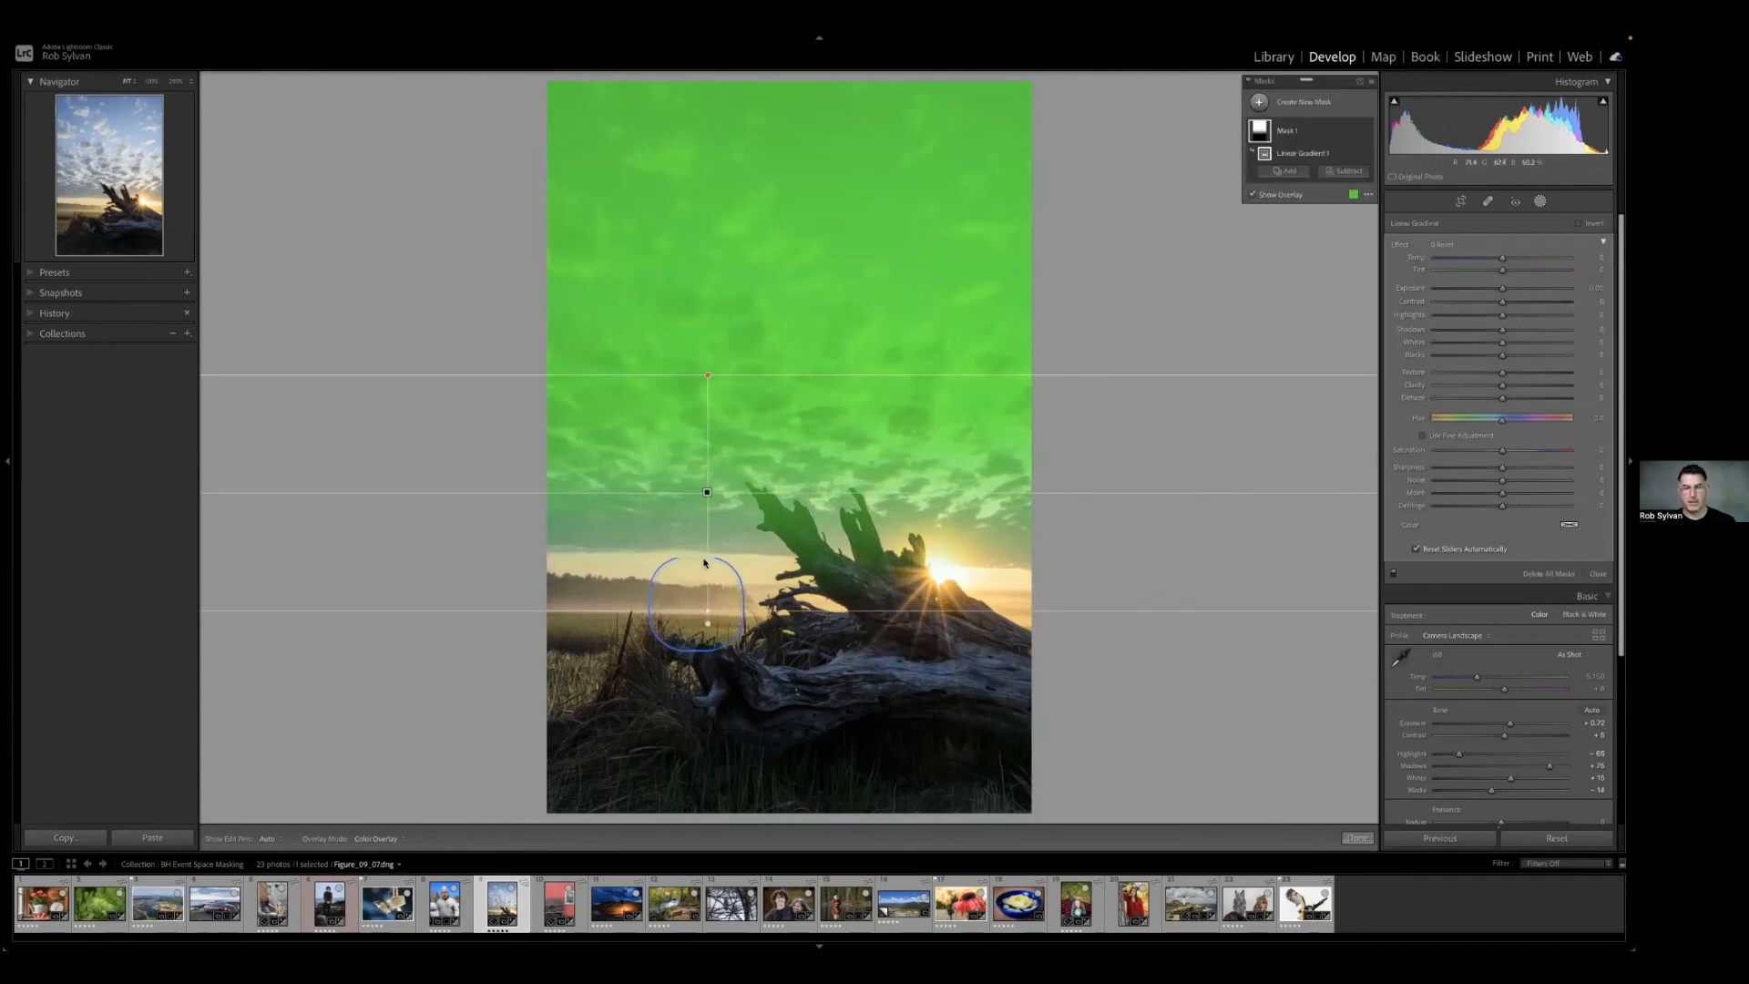
drag(707, 377, 709, 355)
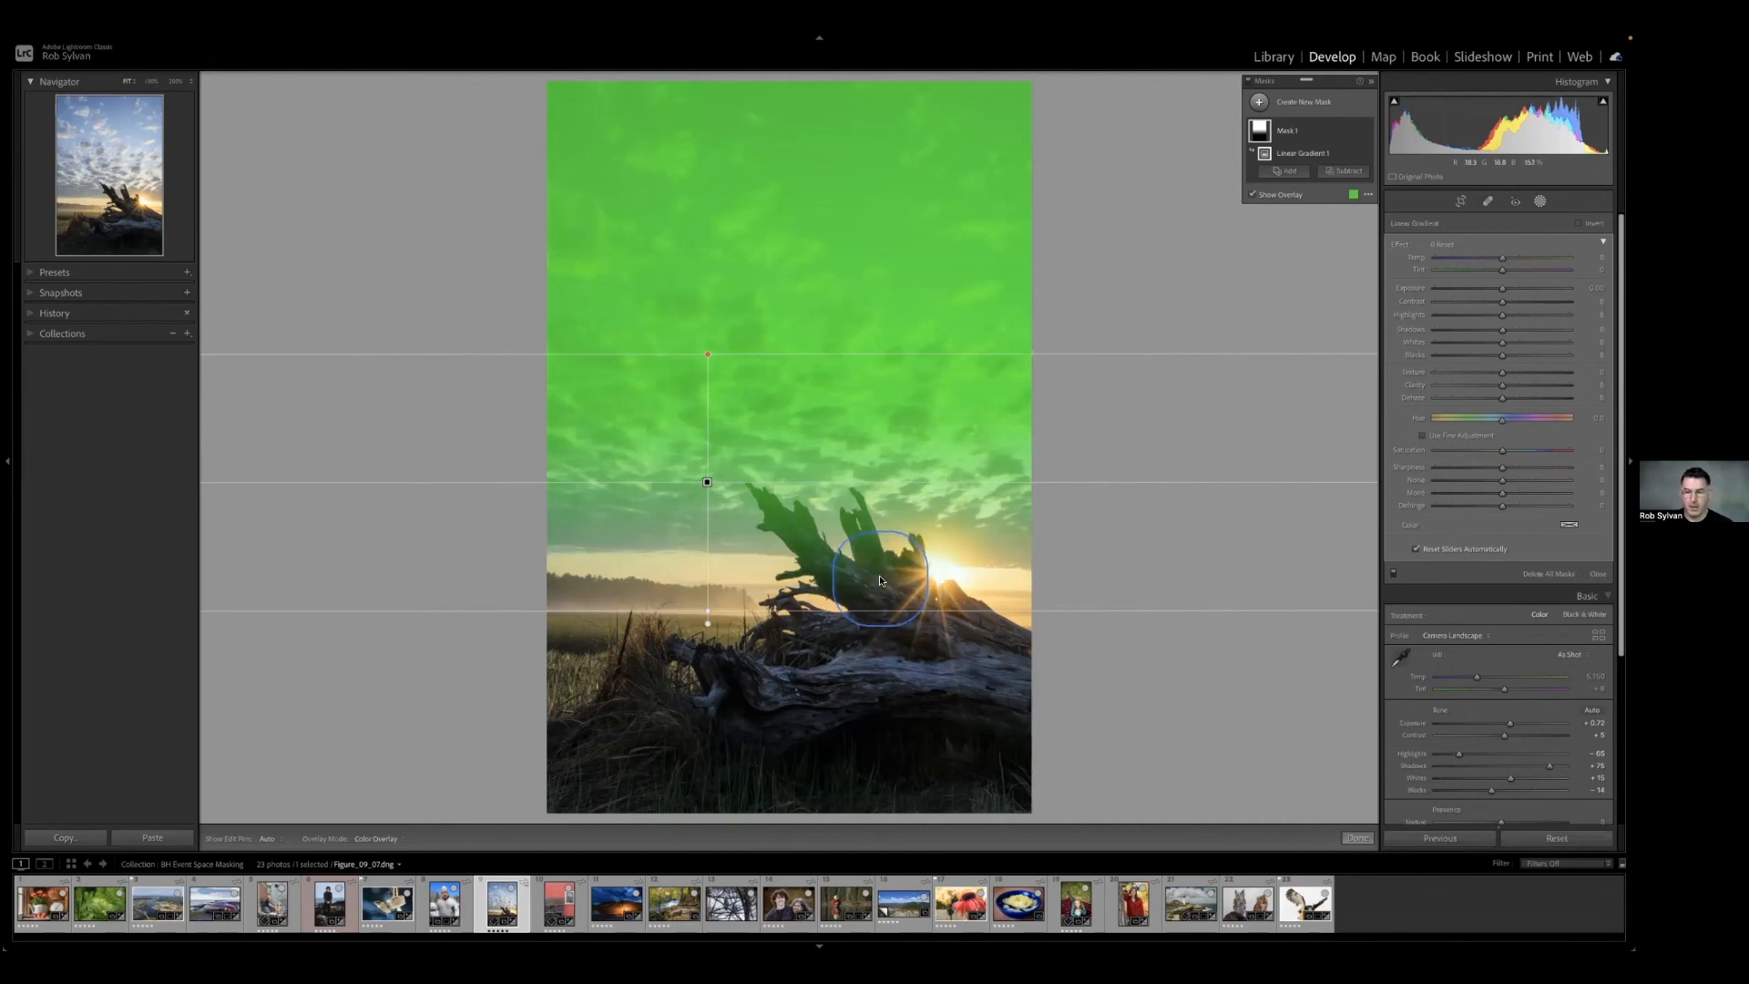
Rename the linear gradient mask Sky and show its components.
double_click(1289, 133)
text(Sky)
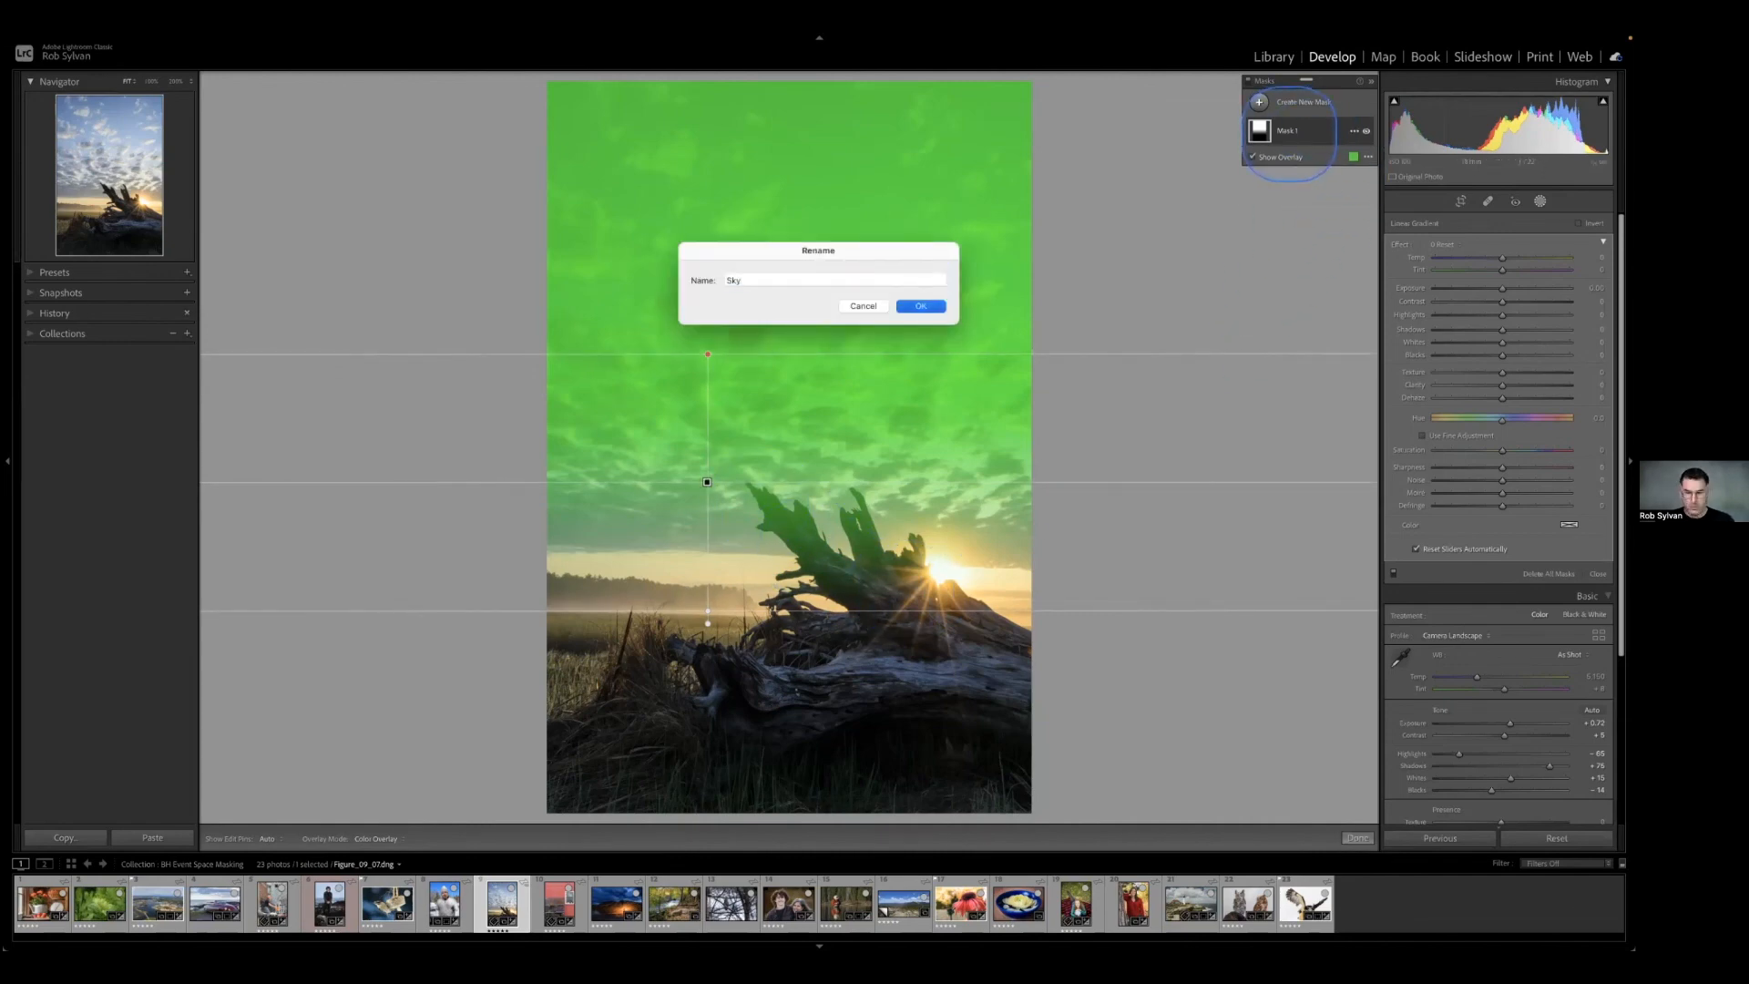
key(Return)
click(1288, 133)
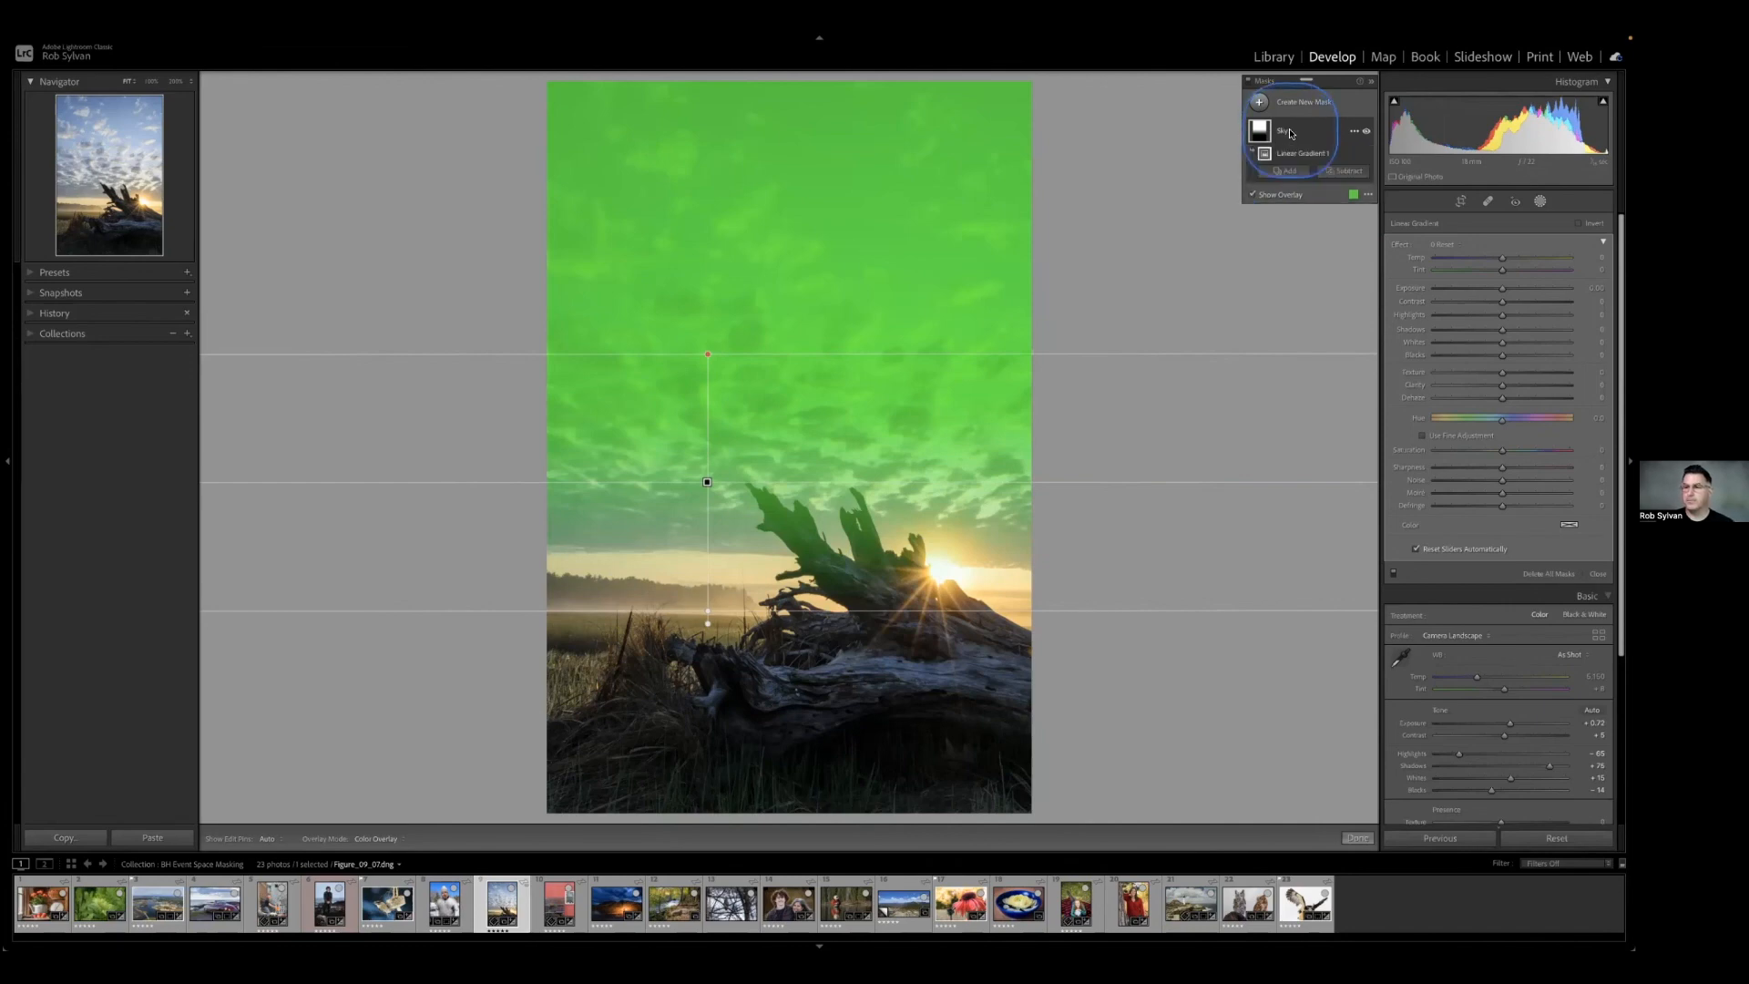
Subtract a Luminance Range sampled on the dark upper part of the driftwood from the Sky mask.
click(1336, 173)
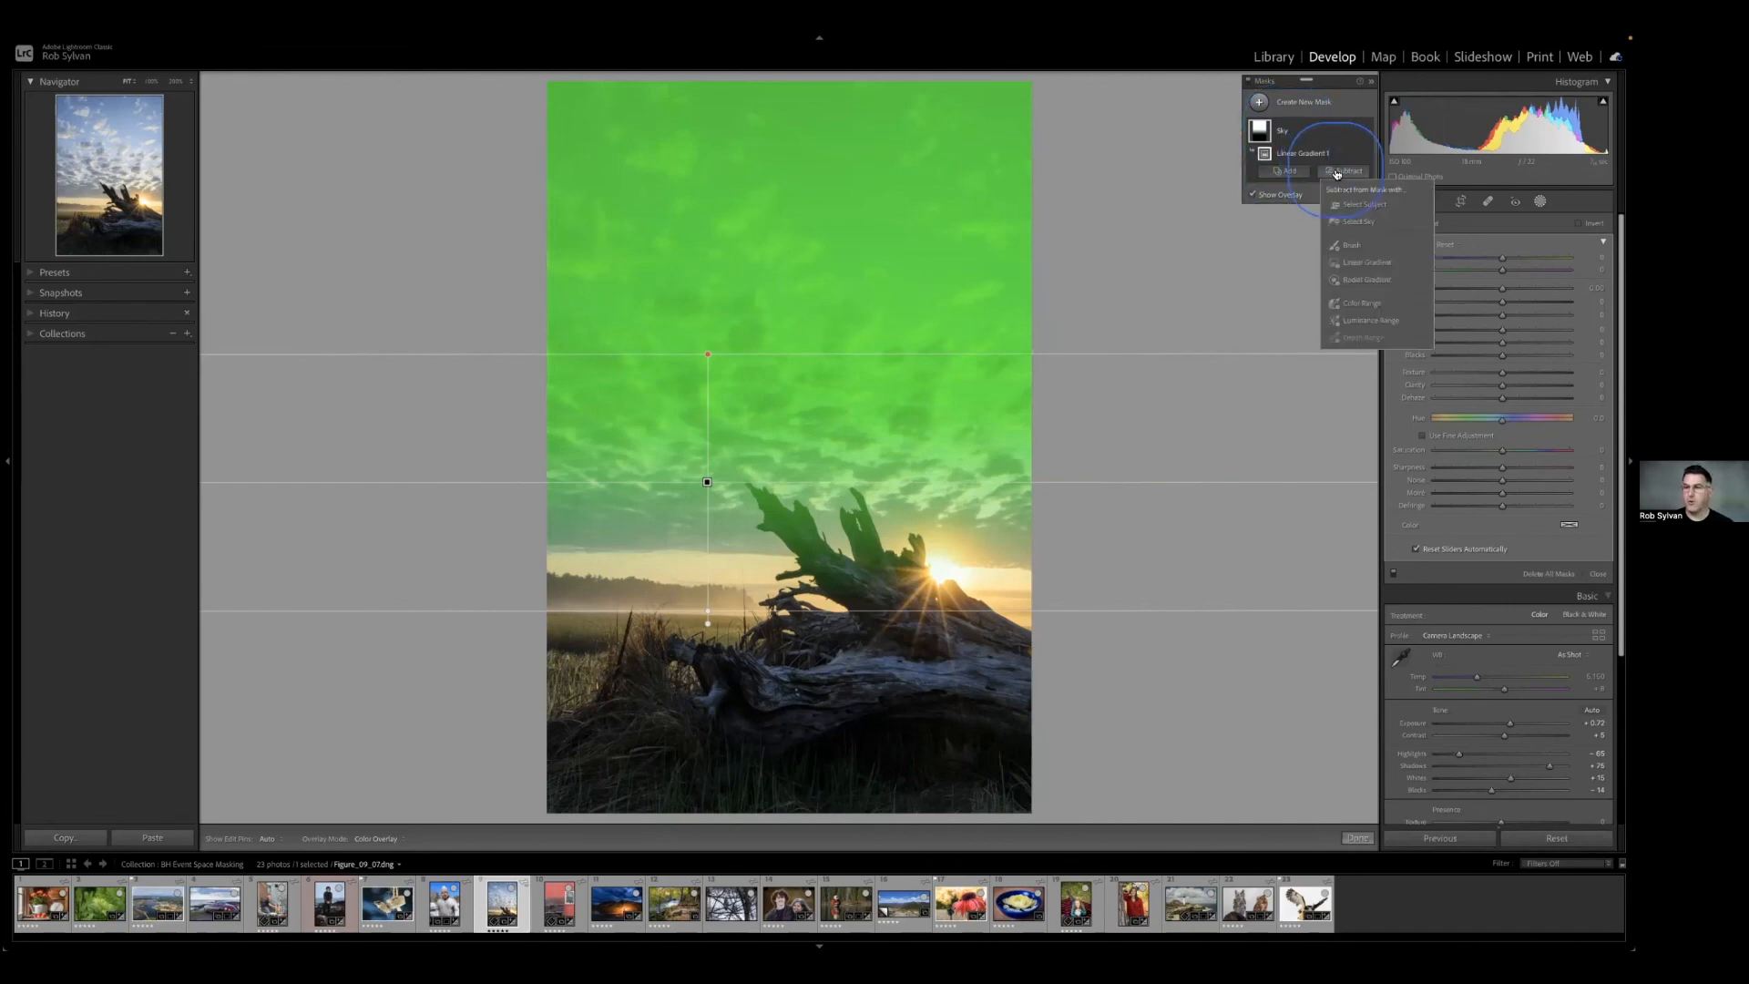
click(1352, 321)
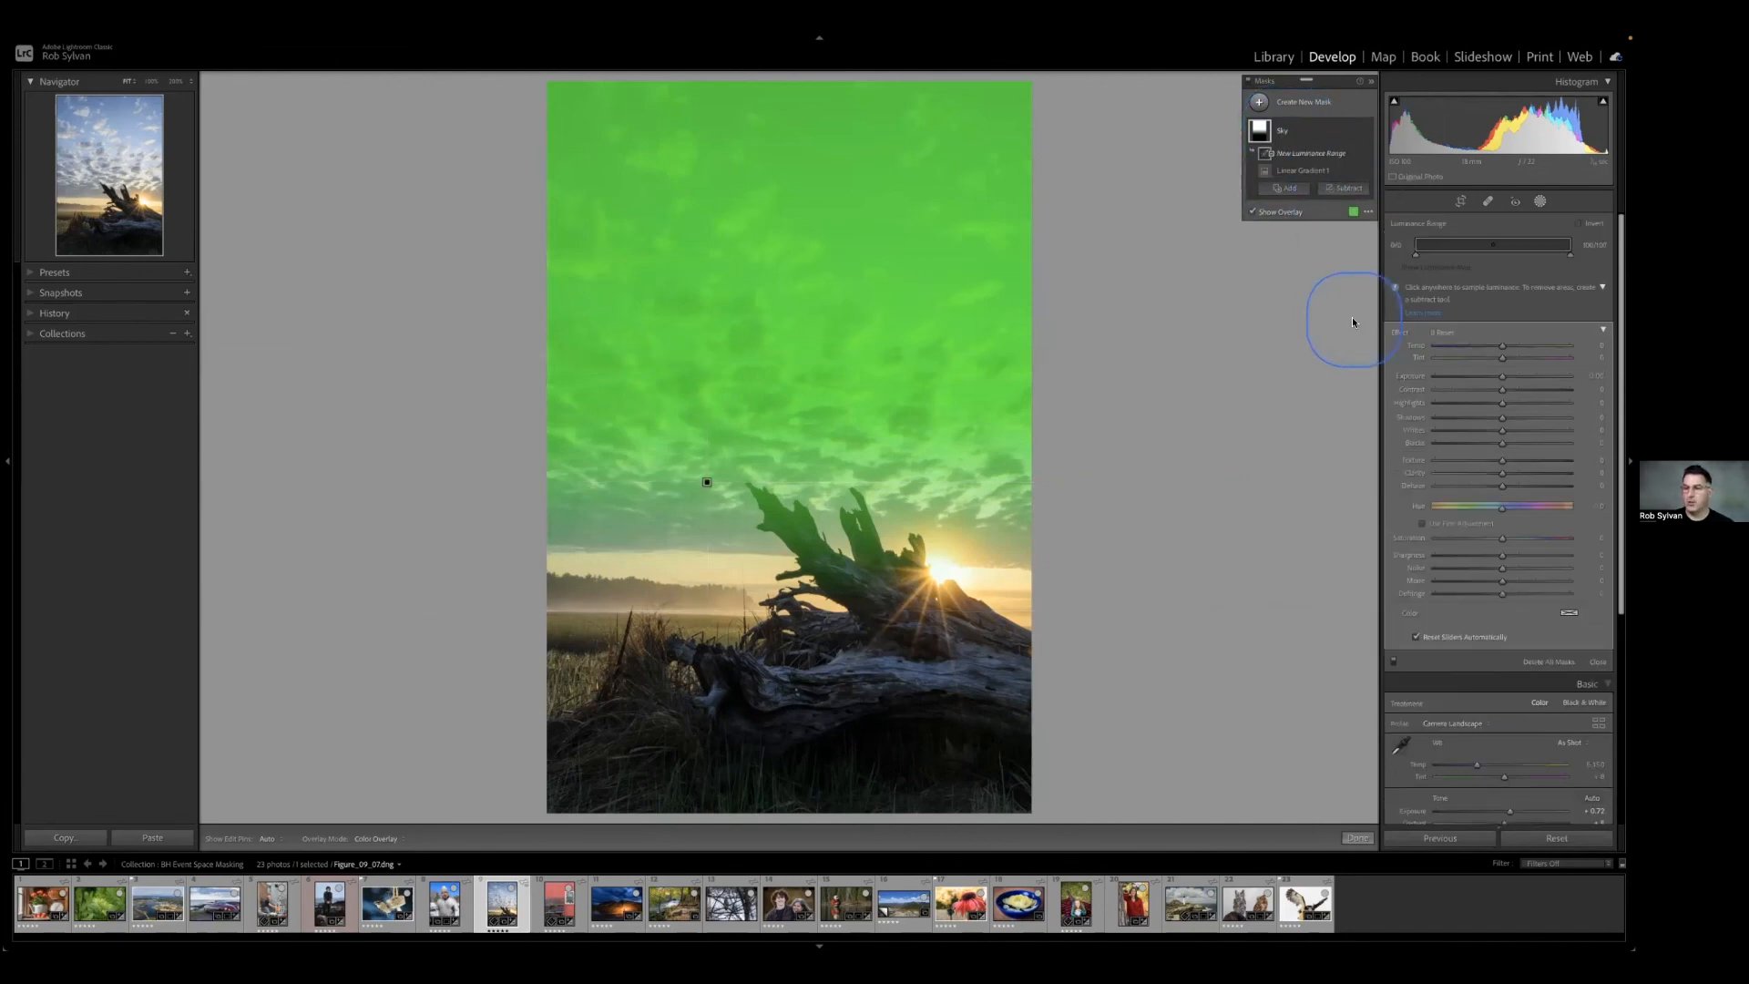
click(807, 553)
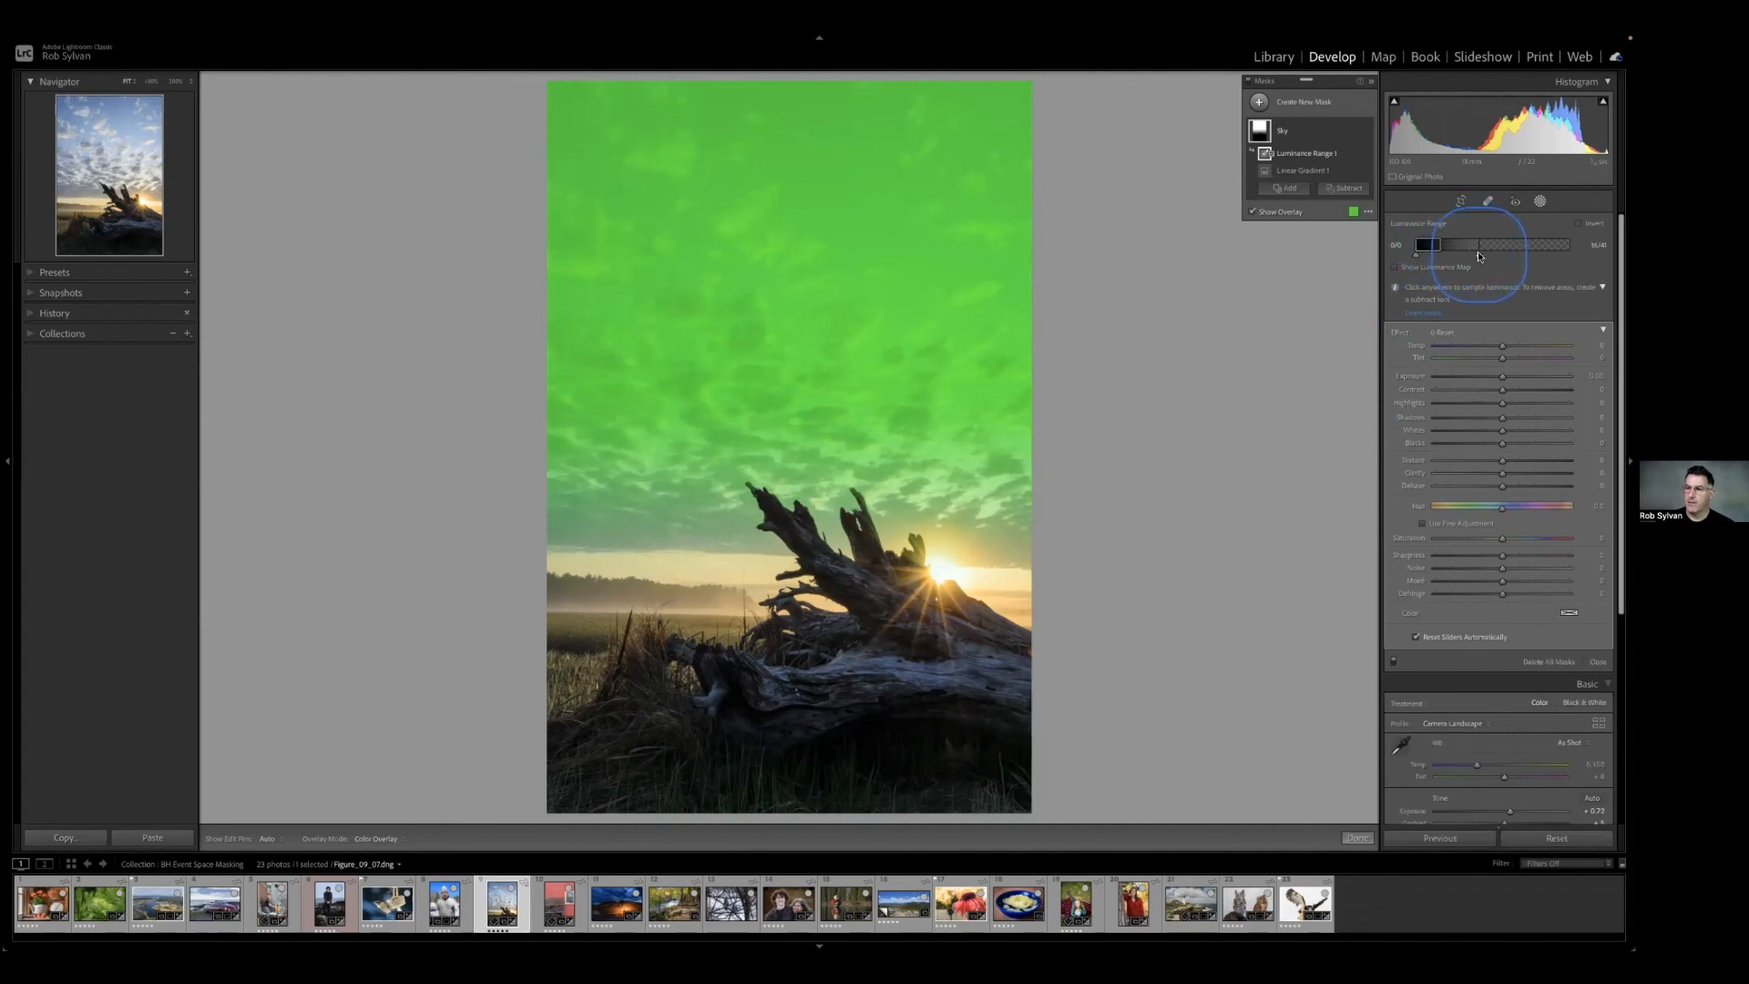
Switch the mask overlay to red and fine-tune the subtracted luminance range and its falloff around the driftwood's dark tones.
mouse_move(1479, 256)
mouse_down()
mouse_move(1518, 255)
mouse_move(1479, 257)
mouse_up()
key(shift+o)
key(shift+o)
key(shift+o)
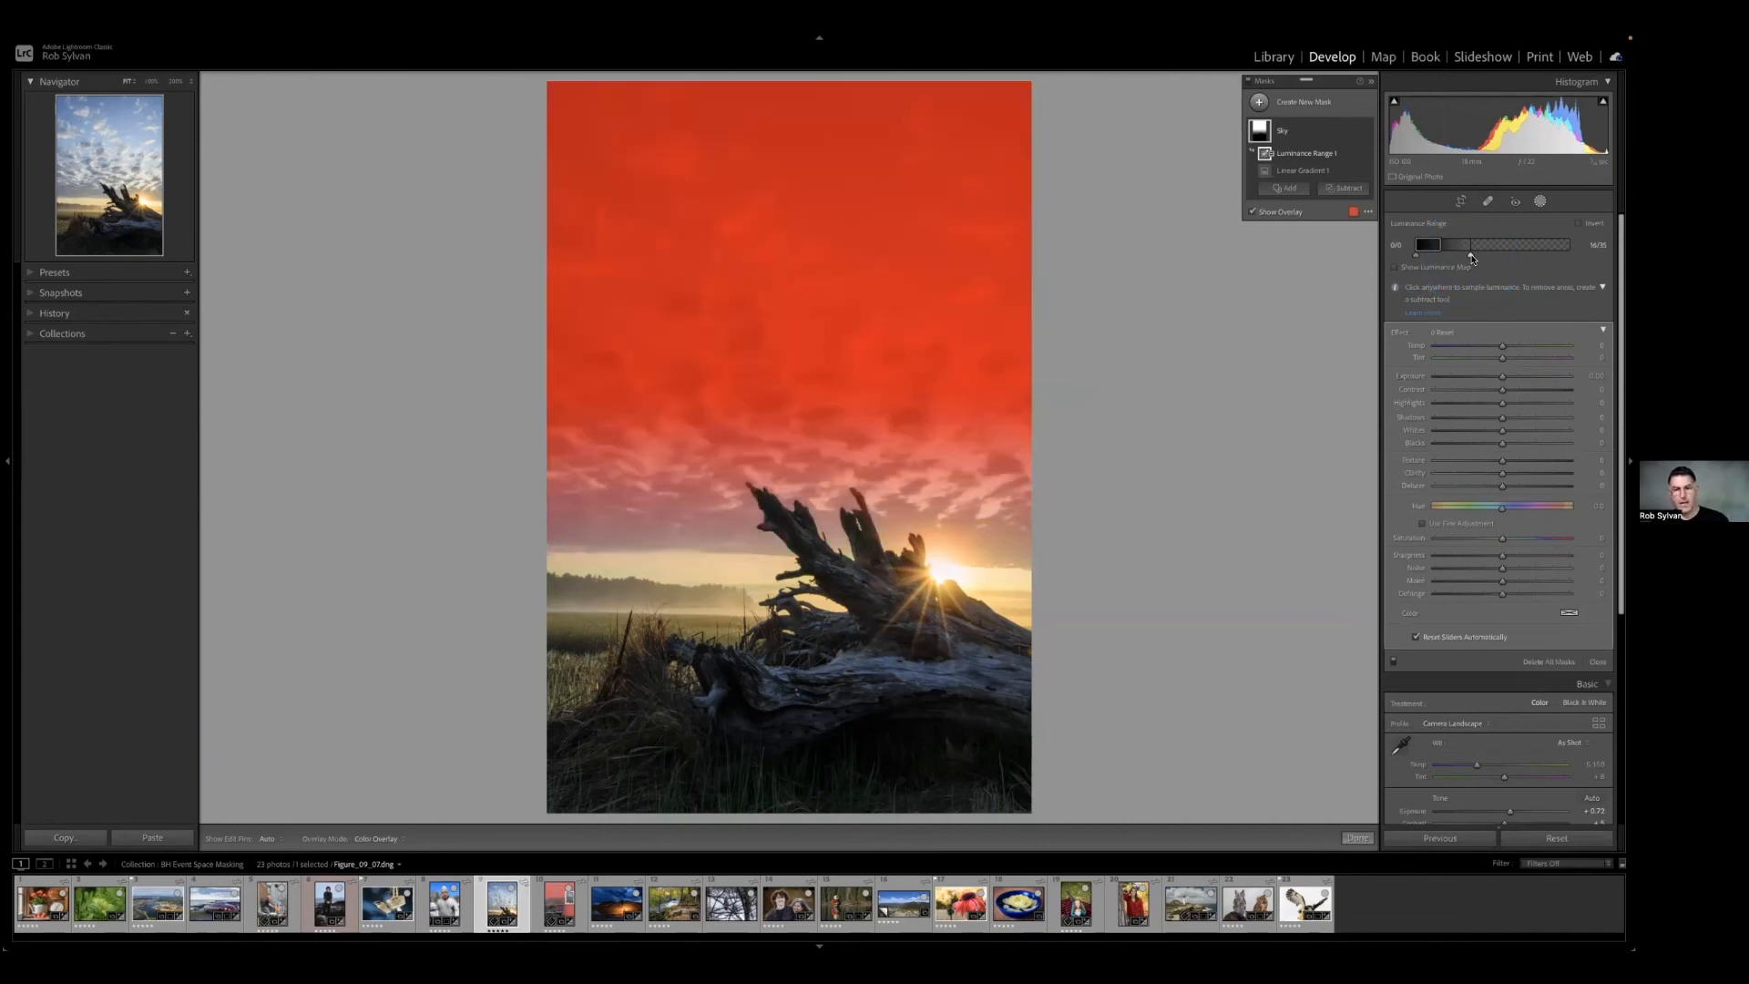
mouse_move(1444, 246)
mouse_down()
mouse_move(1469, 246)
mouse_move(1445, 248)
mouse_up()
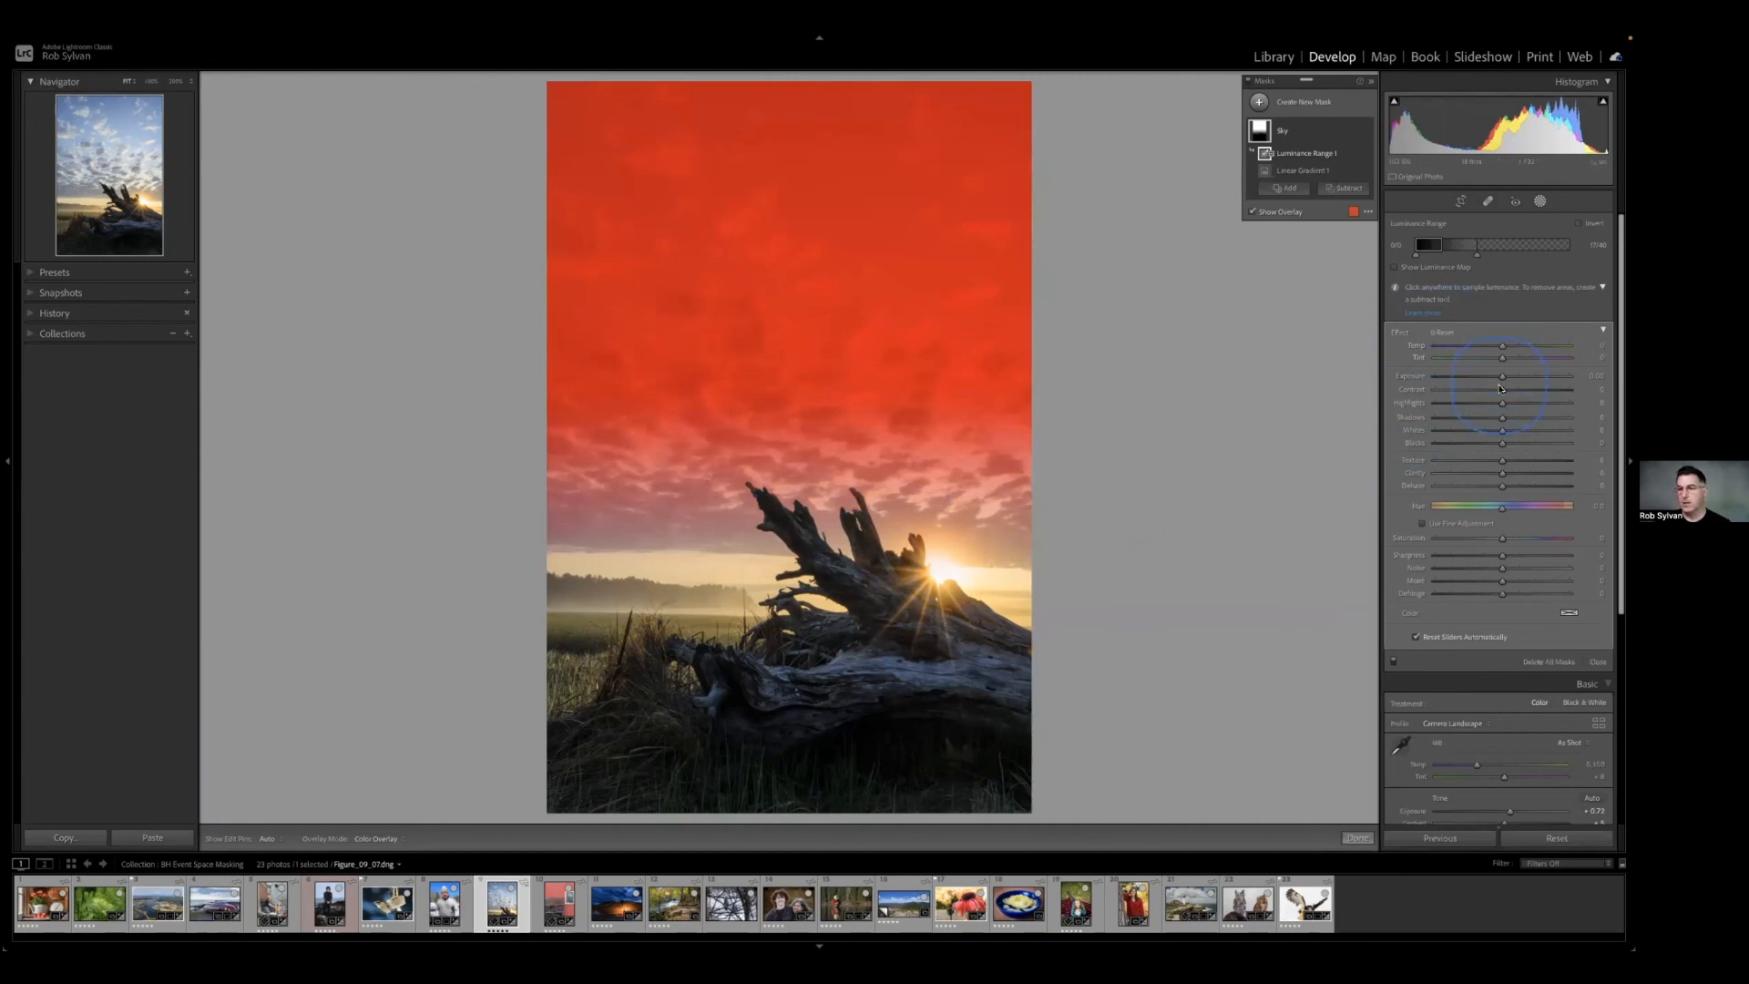
Darken the sky to exposure -0.21, cool its temperature to about -12, and raise Dehaze slightly.
drag(1502, 379, 1494, 348)
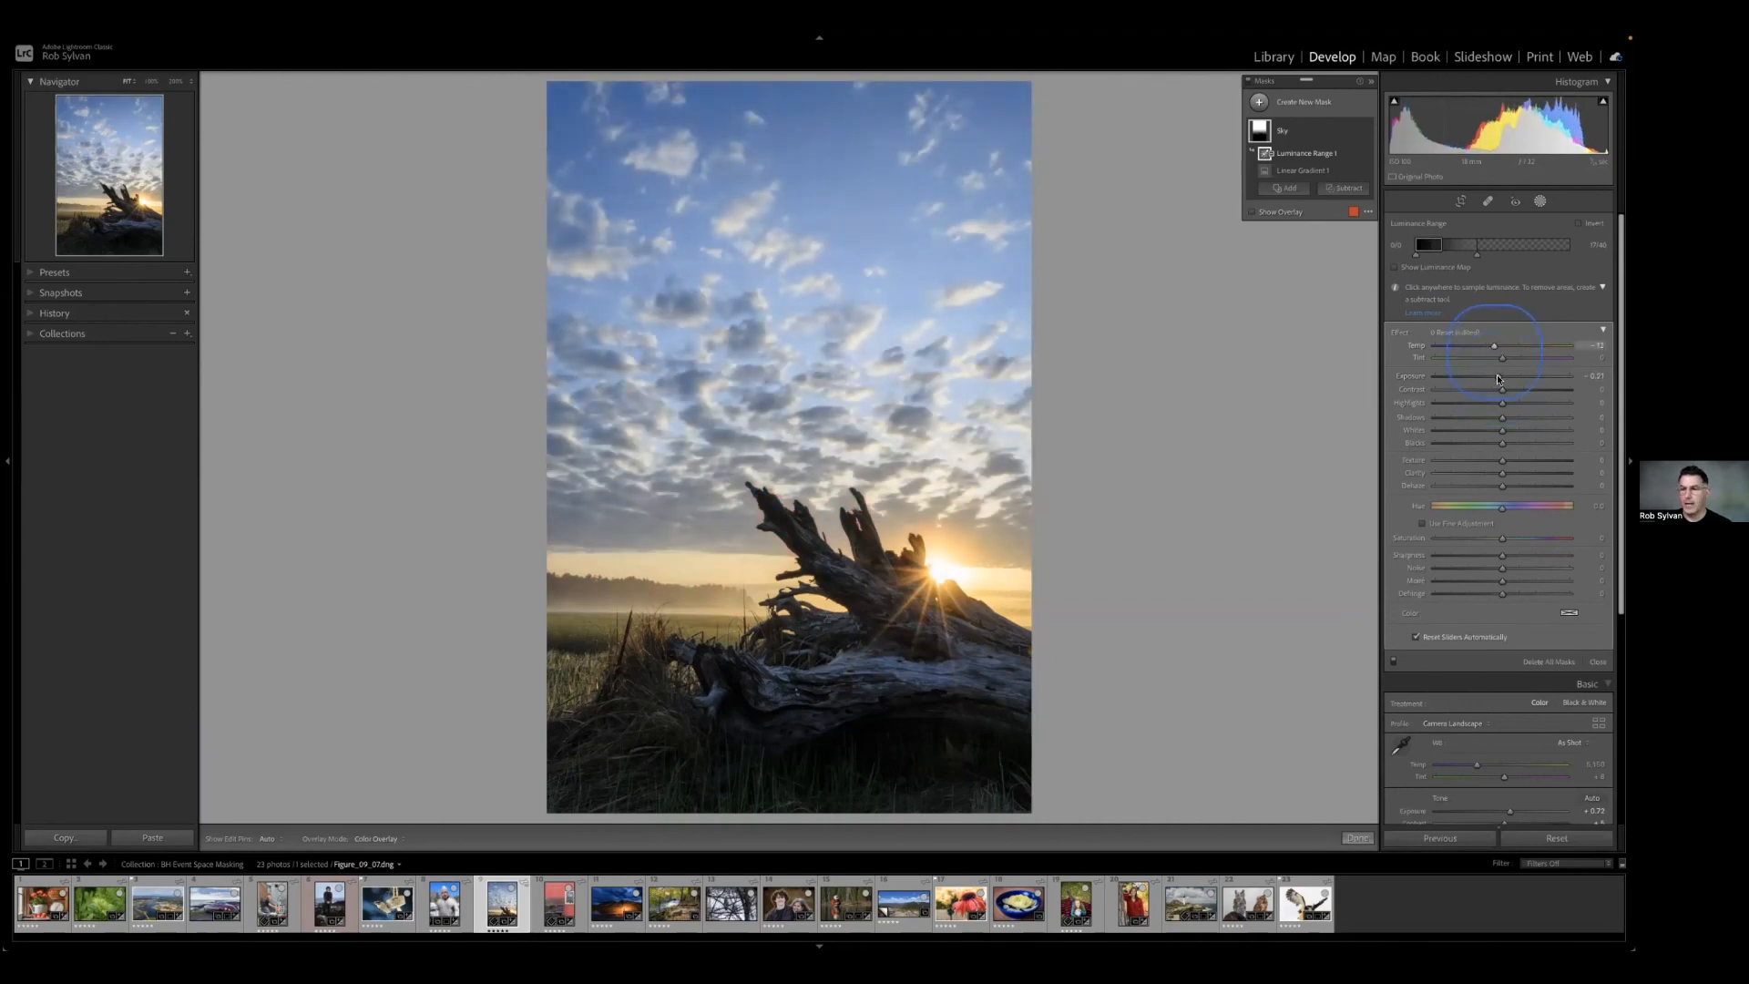
drag(1503, 491, 1509, 490)
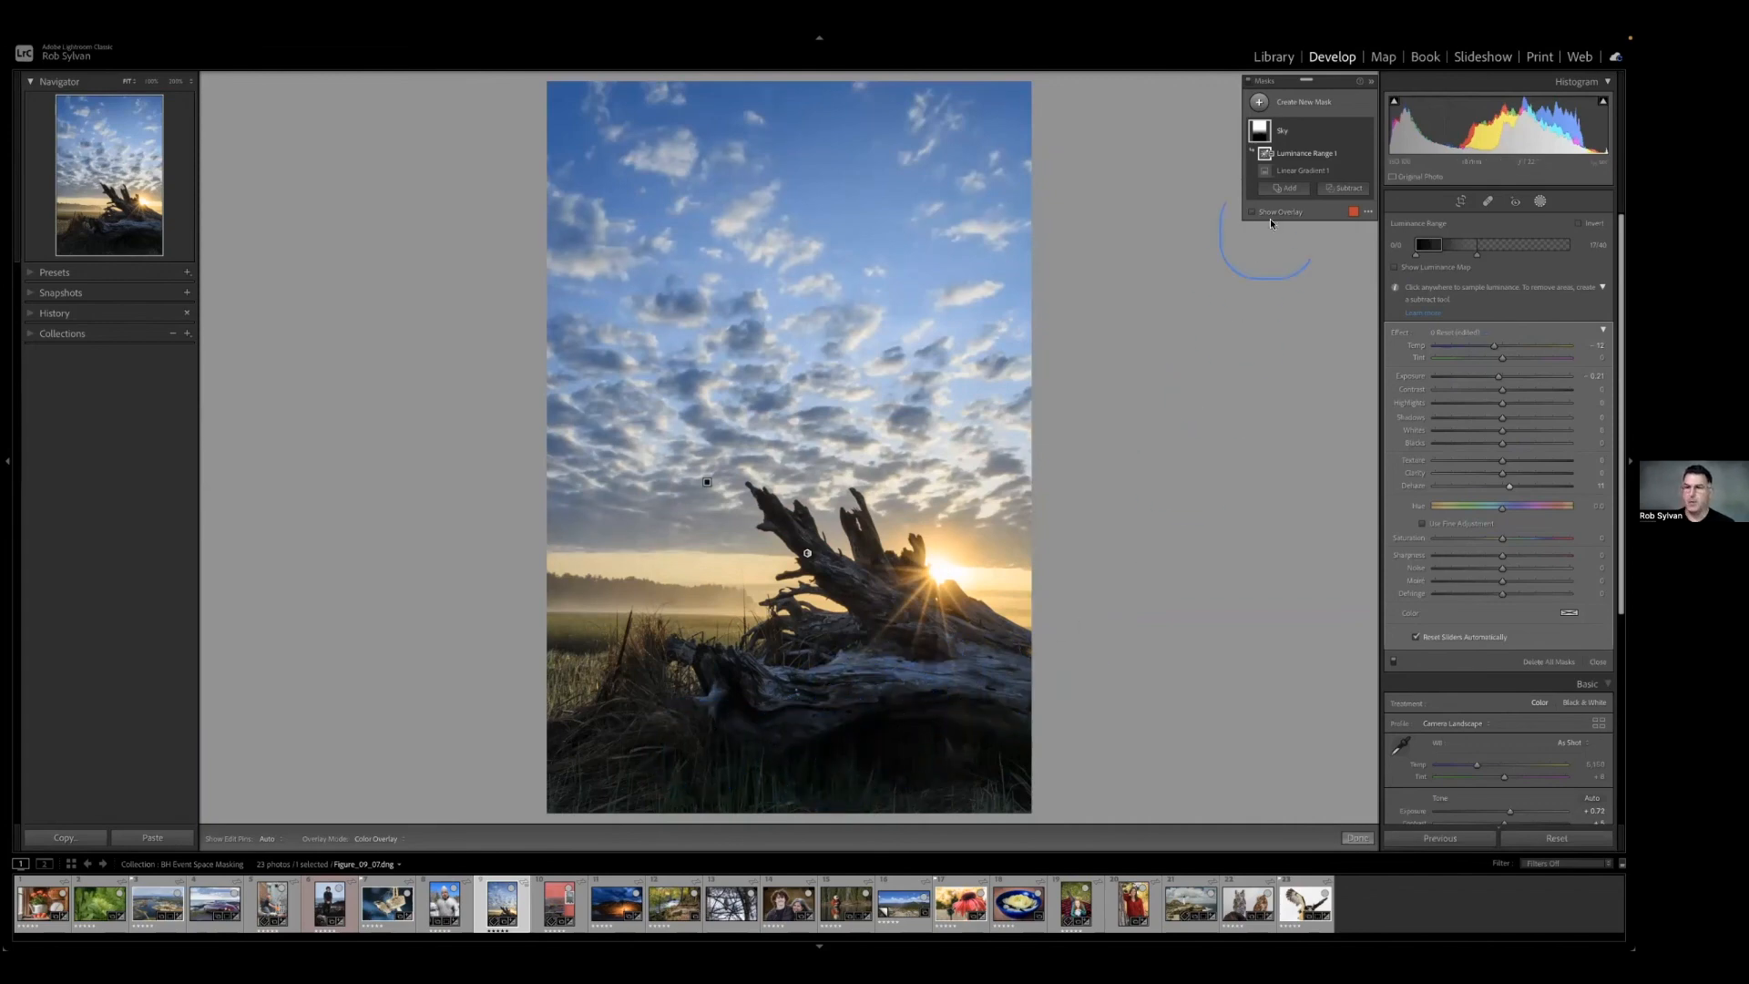
Create a new Luminance Range mask sampled on the dark foreground below the driftwood, and tighten its falloff toward the shadows.
click(1284, 188)
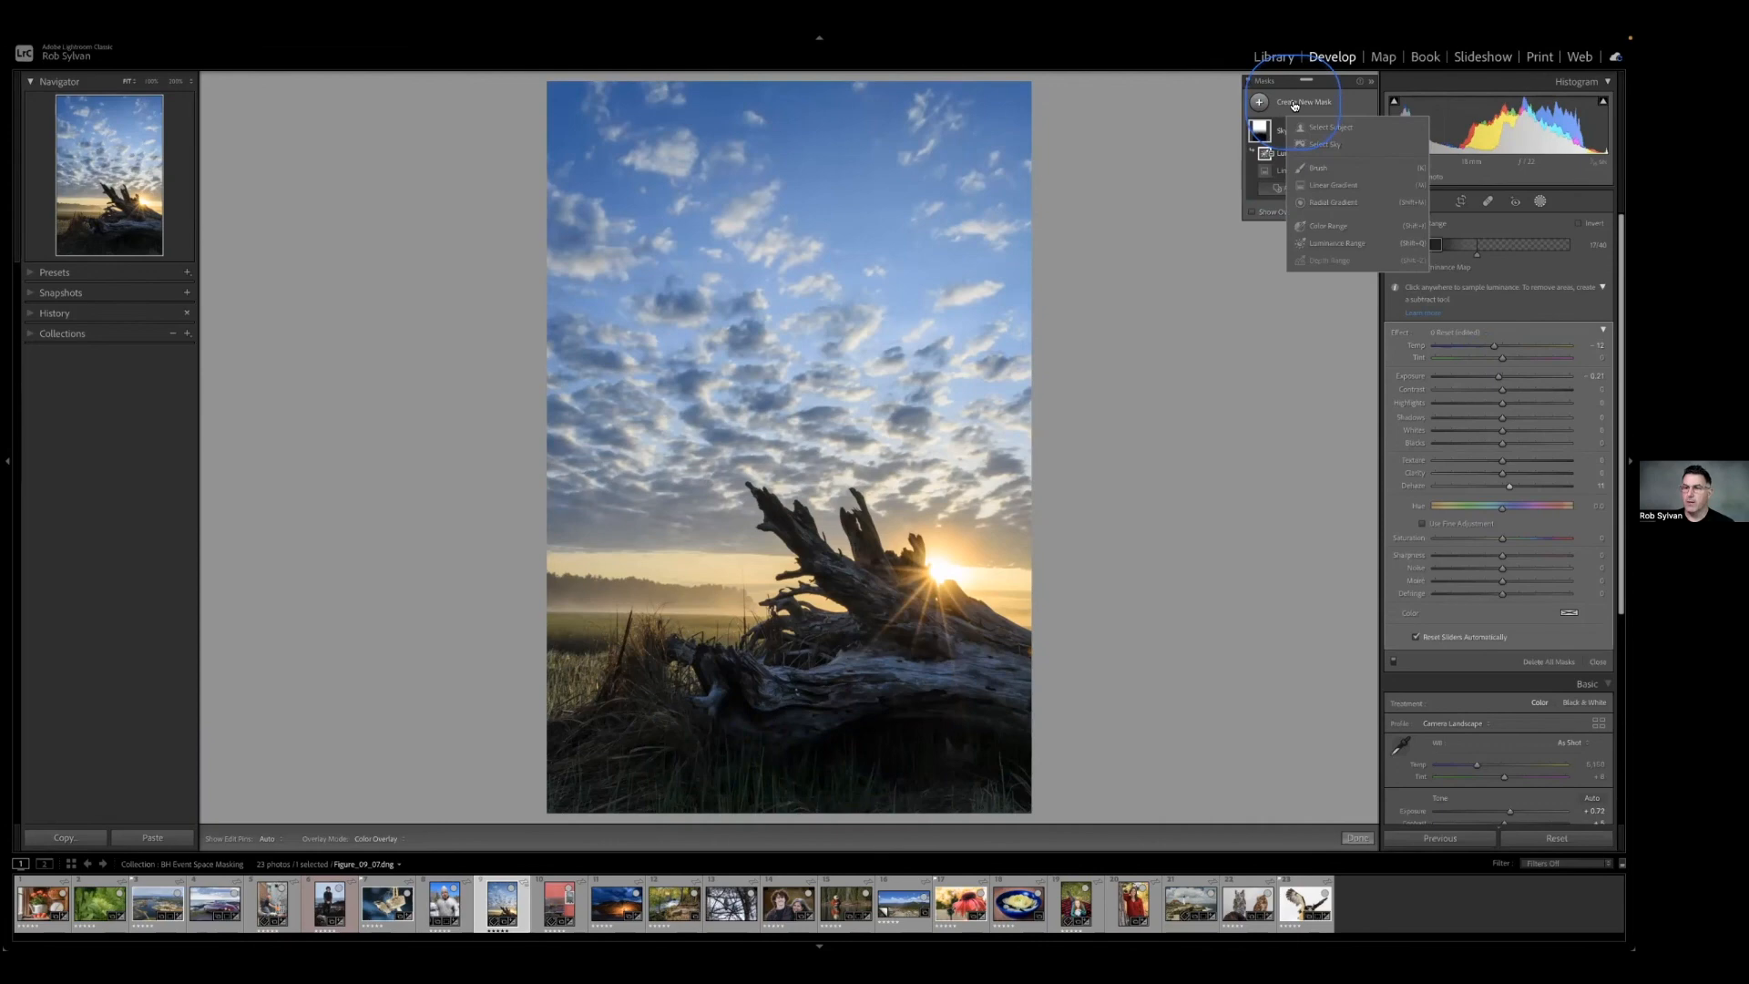
click(1335, 243)
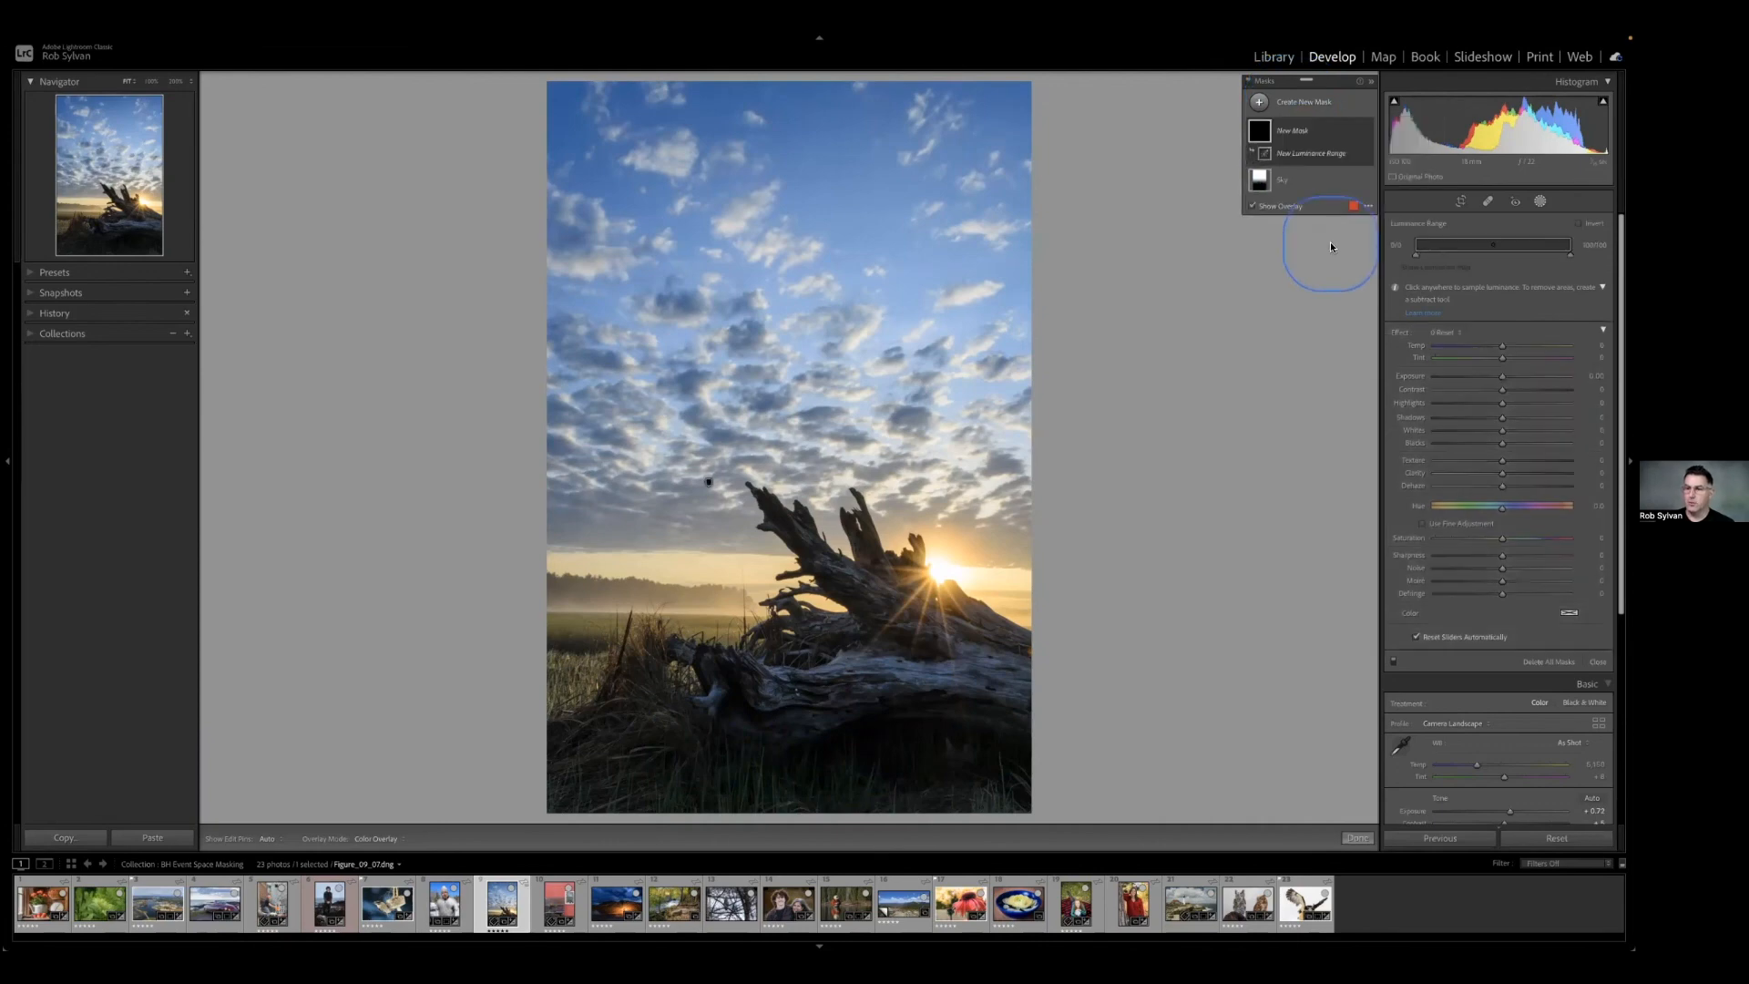
click(868, 727)
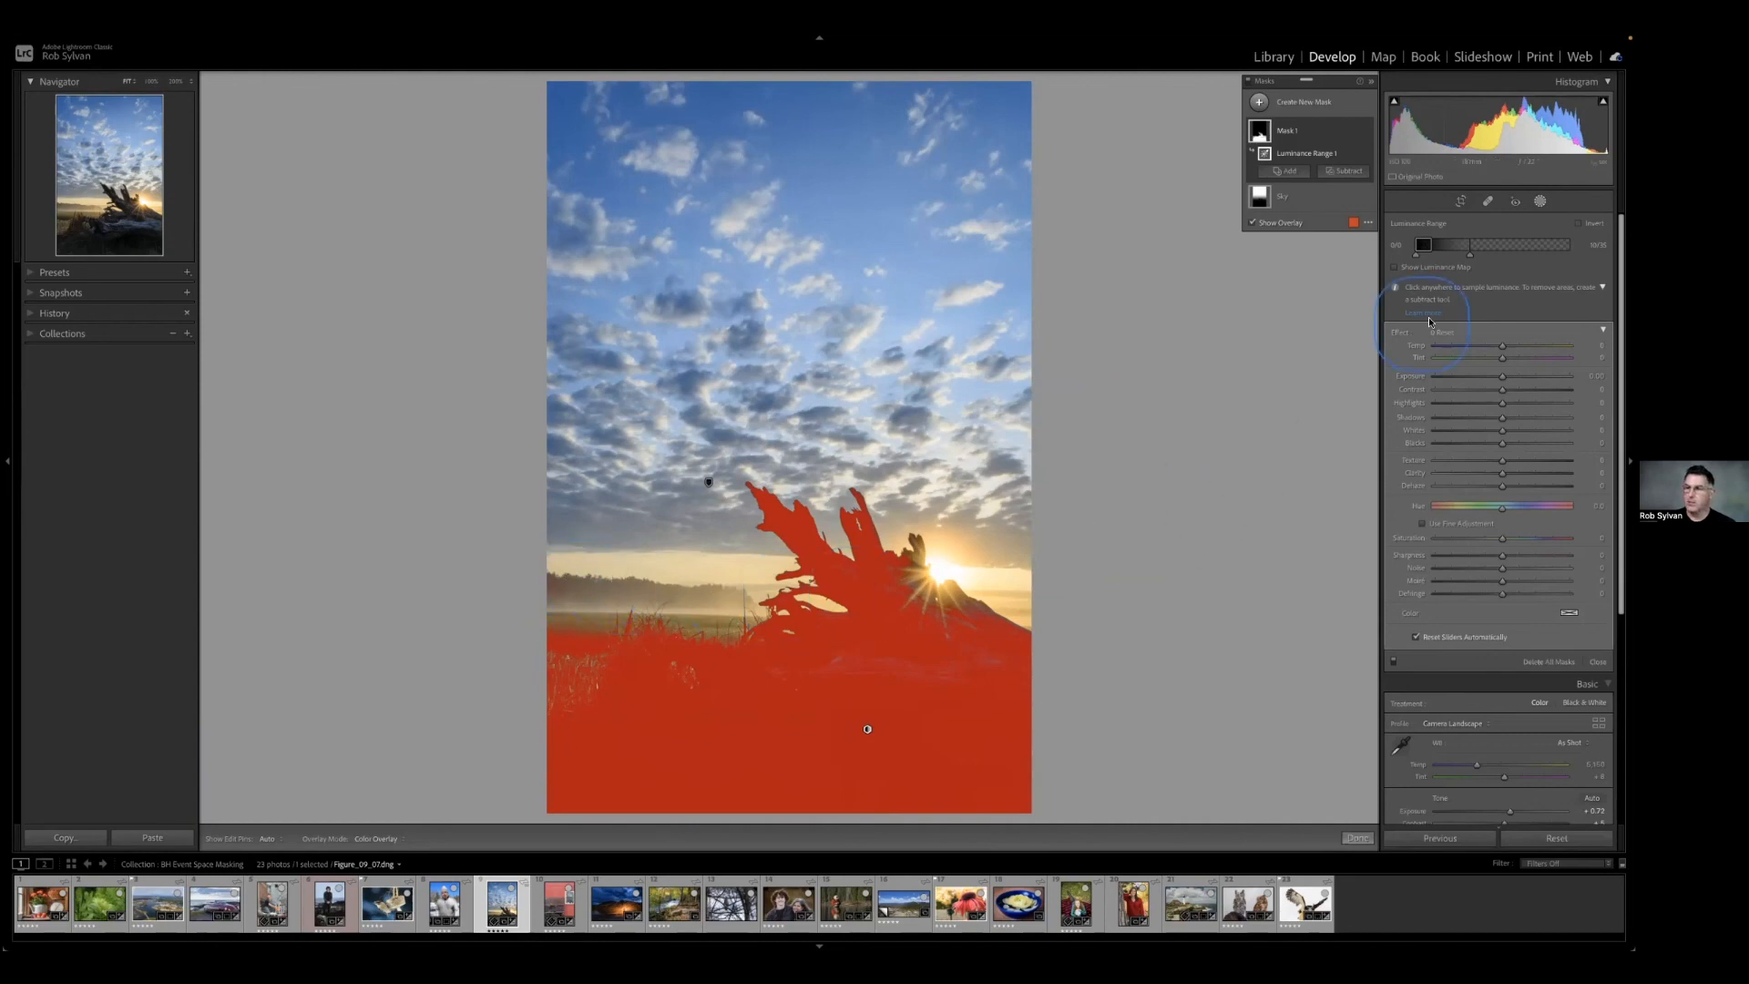
mouse_move(1492, 257)
mouse_down()
mouse_move(1559, 252)
mouse_move(1467, 259)
mouse_up()
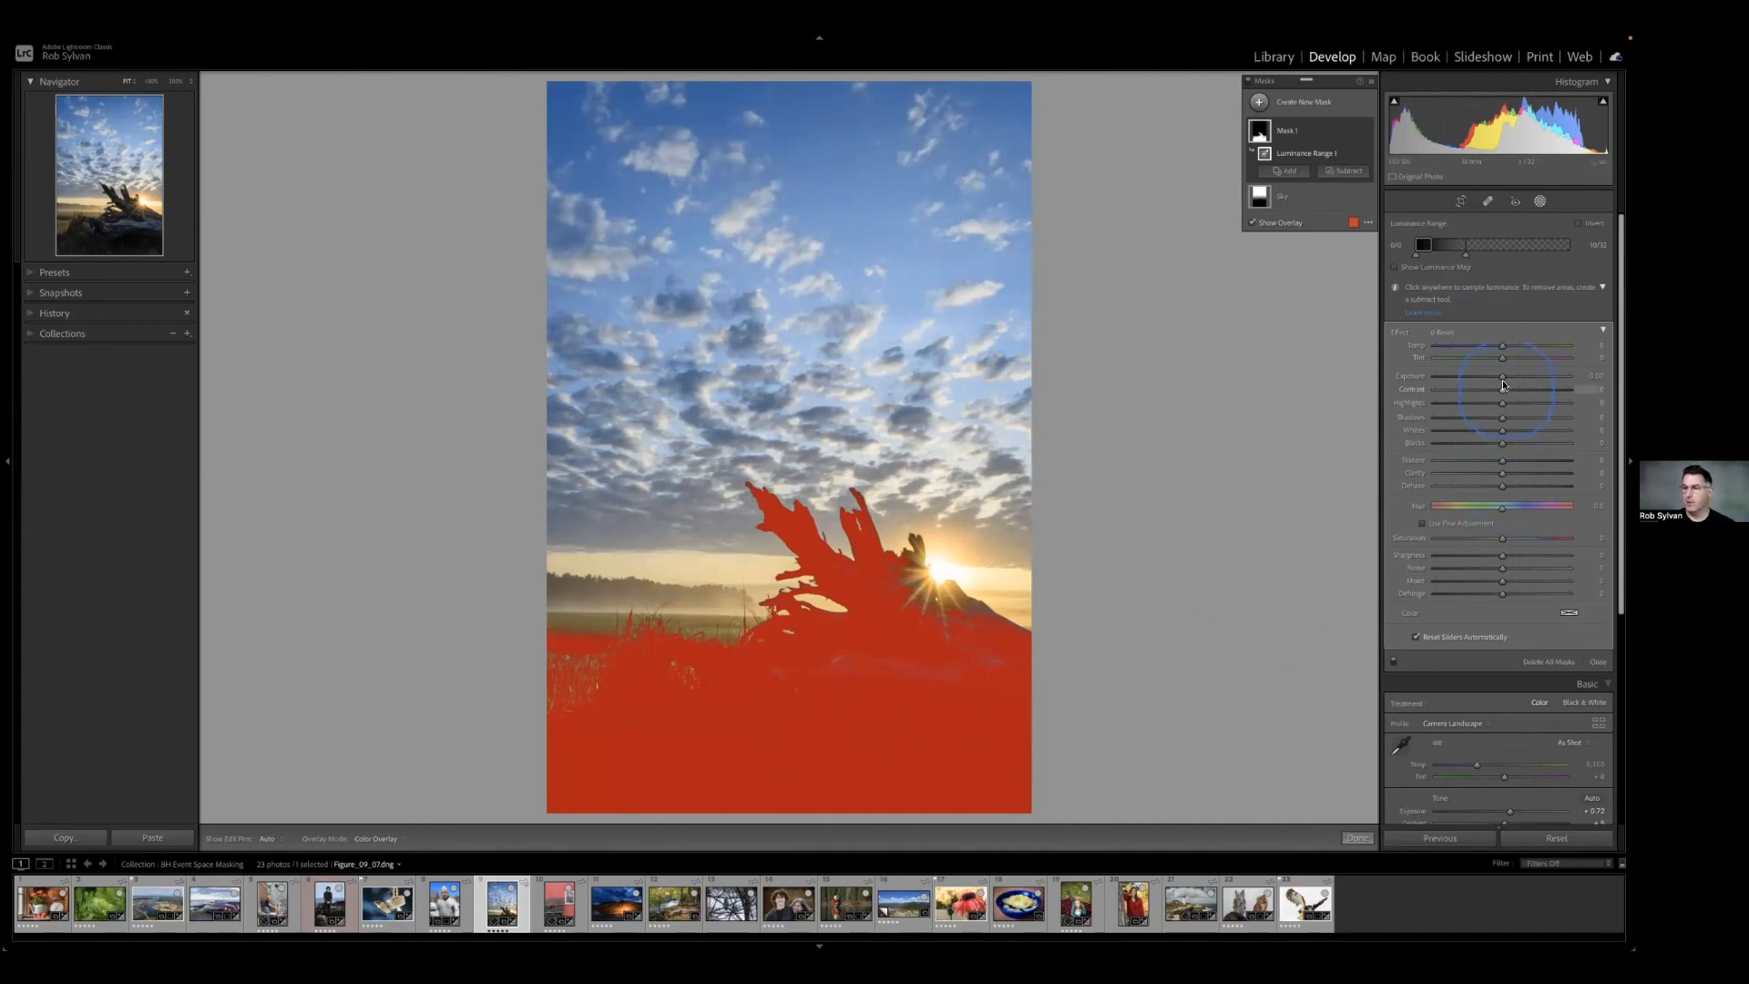
Brighten the foreground mask's shadows to about 24 and warm its temperature to about 23, with the overlay hidden.
drag(1501, 425, 1517, 418)
key(o)
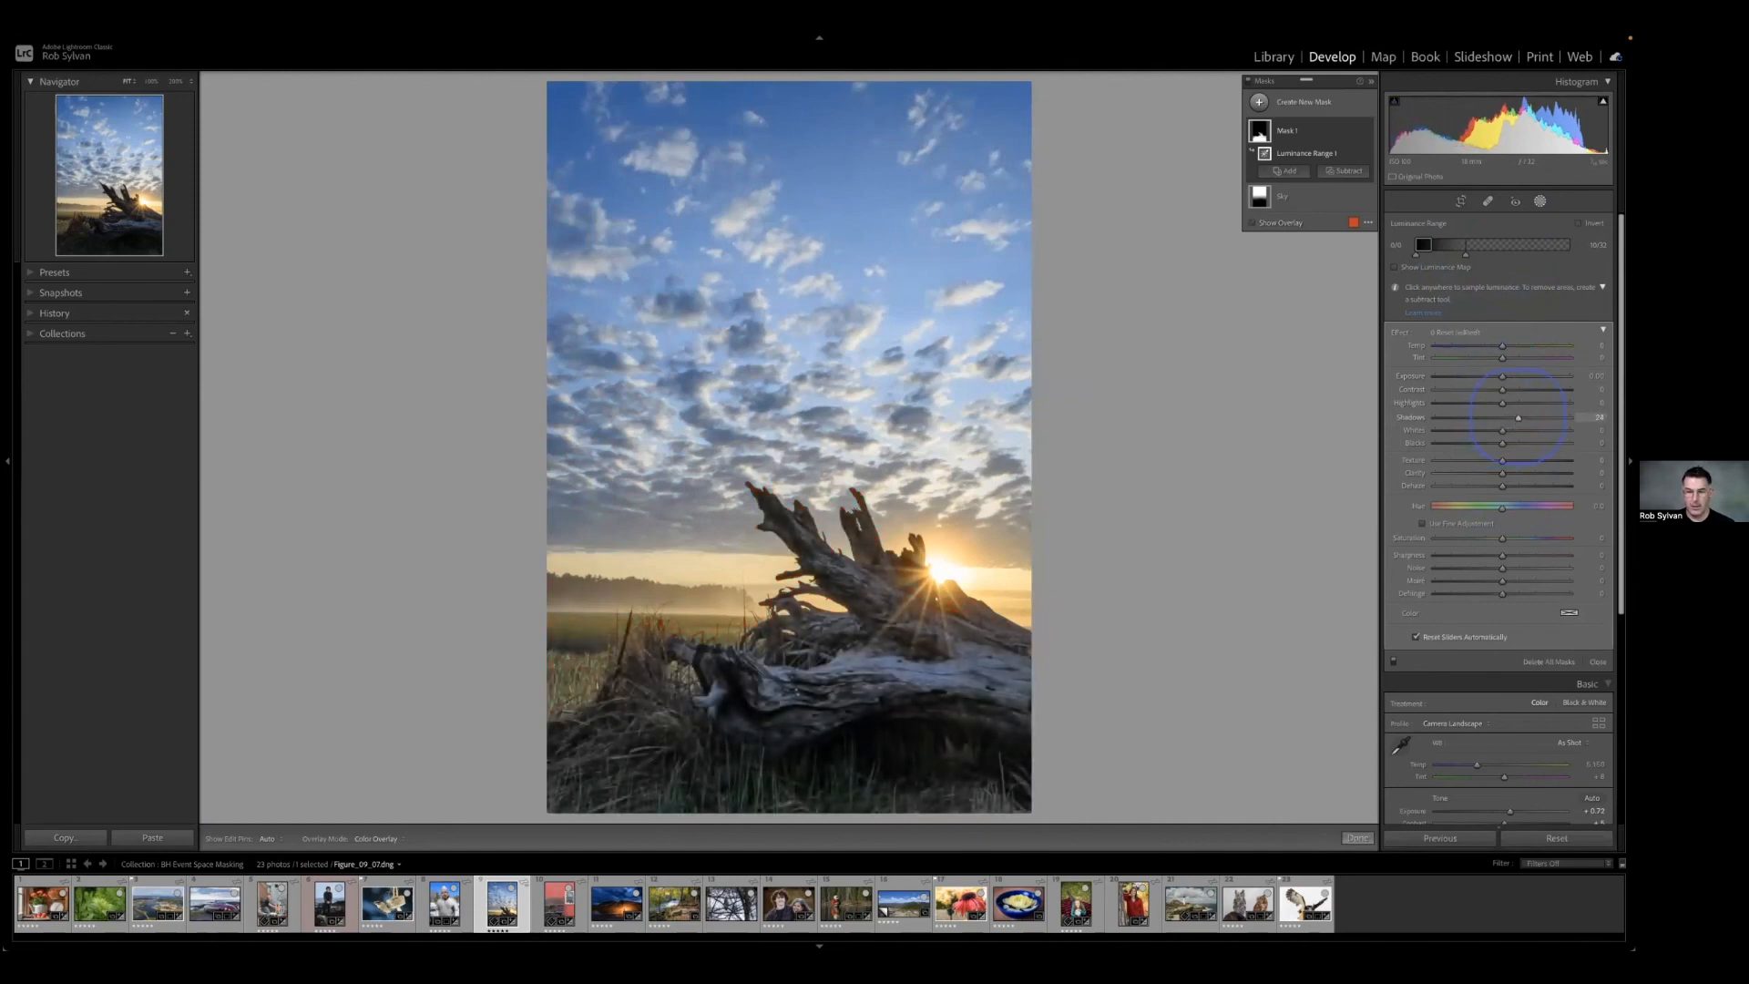
drag(1502, 346, 1518, 347)
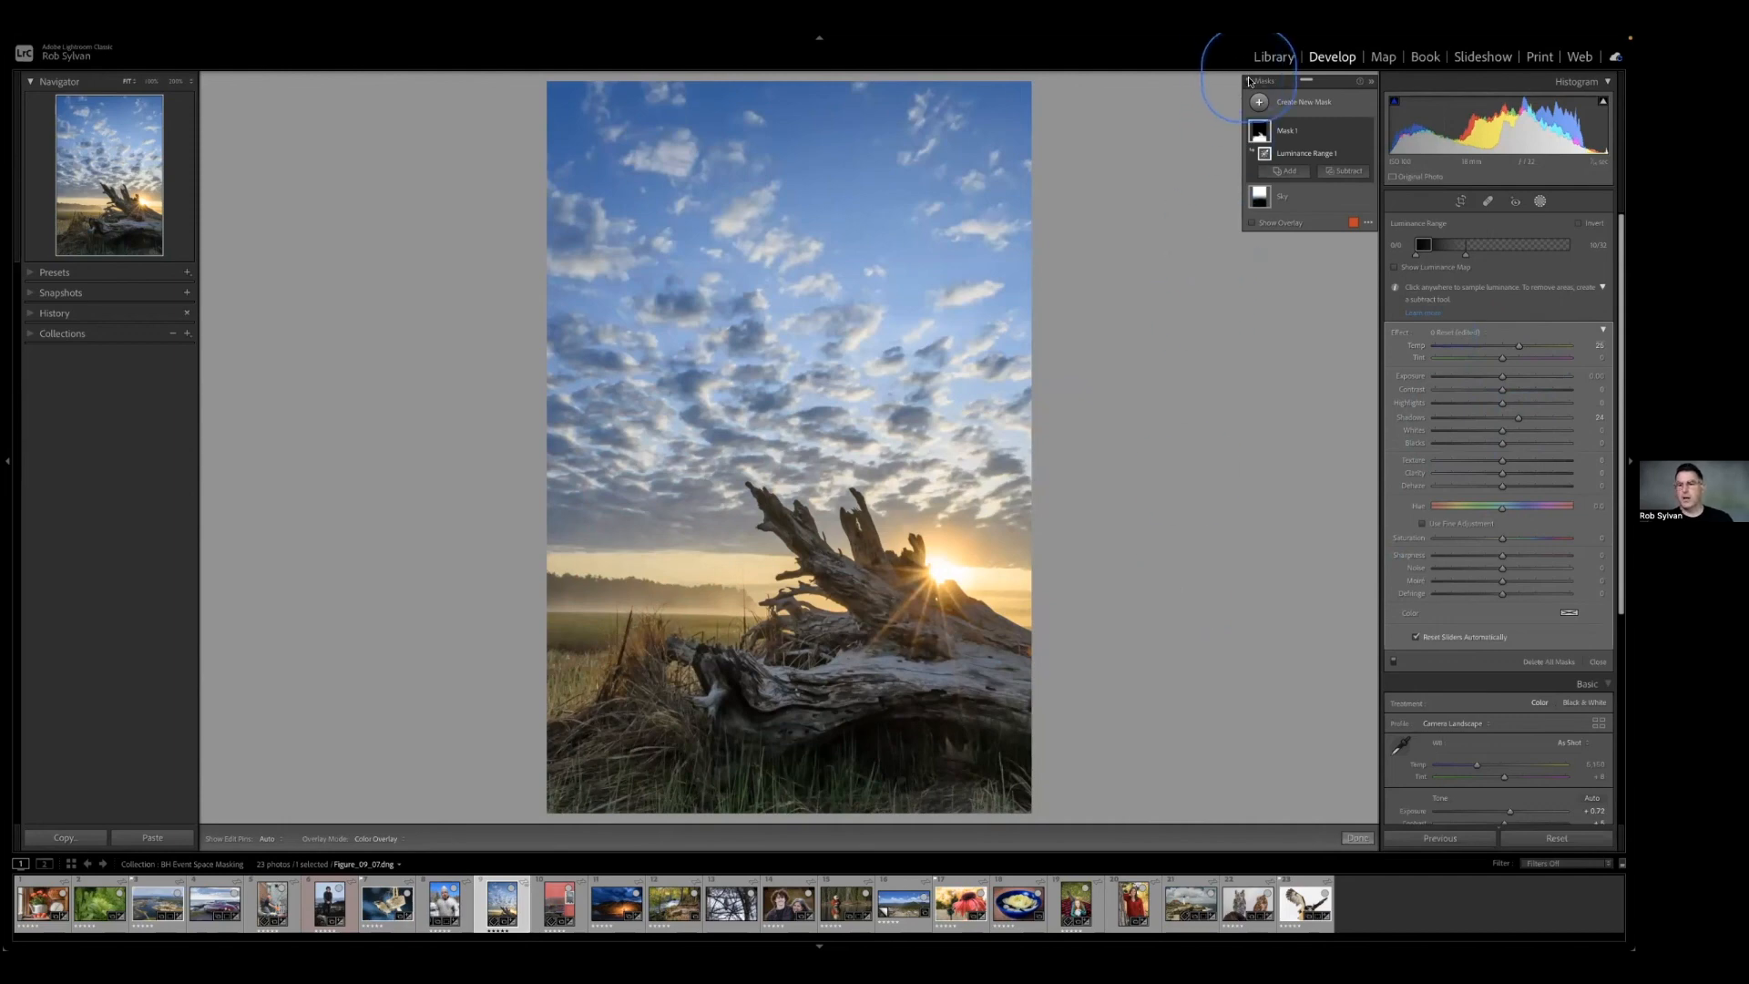
click(1249, 80)
click(1248, 80)
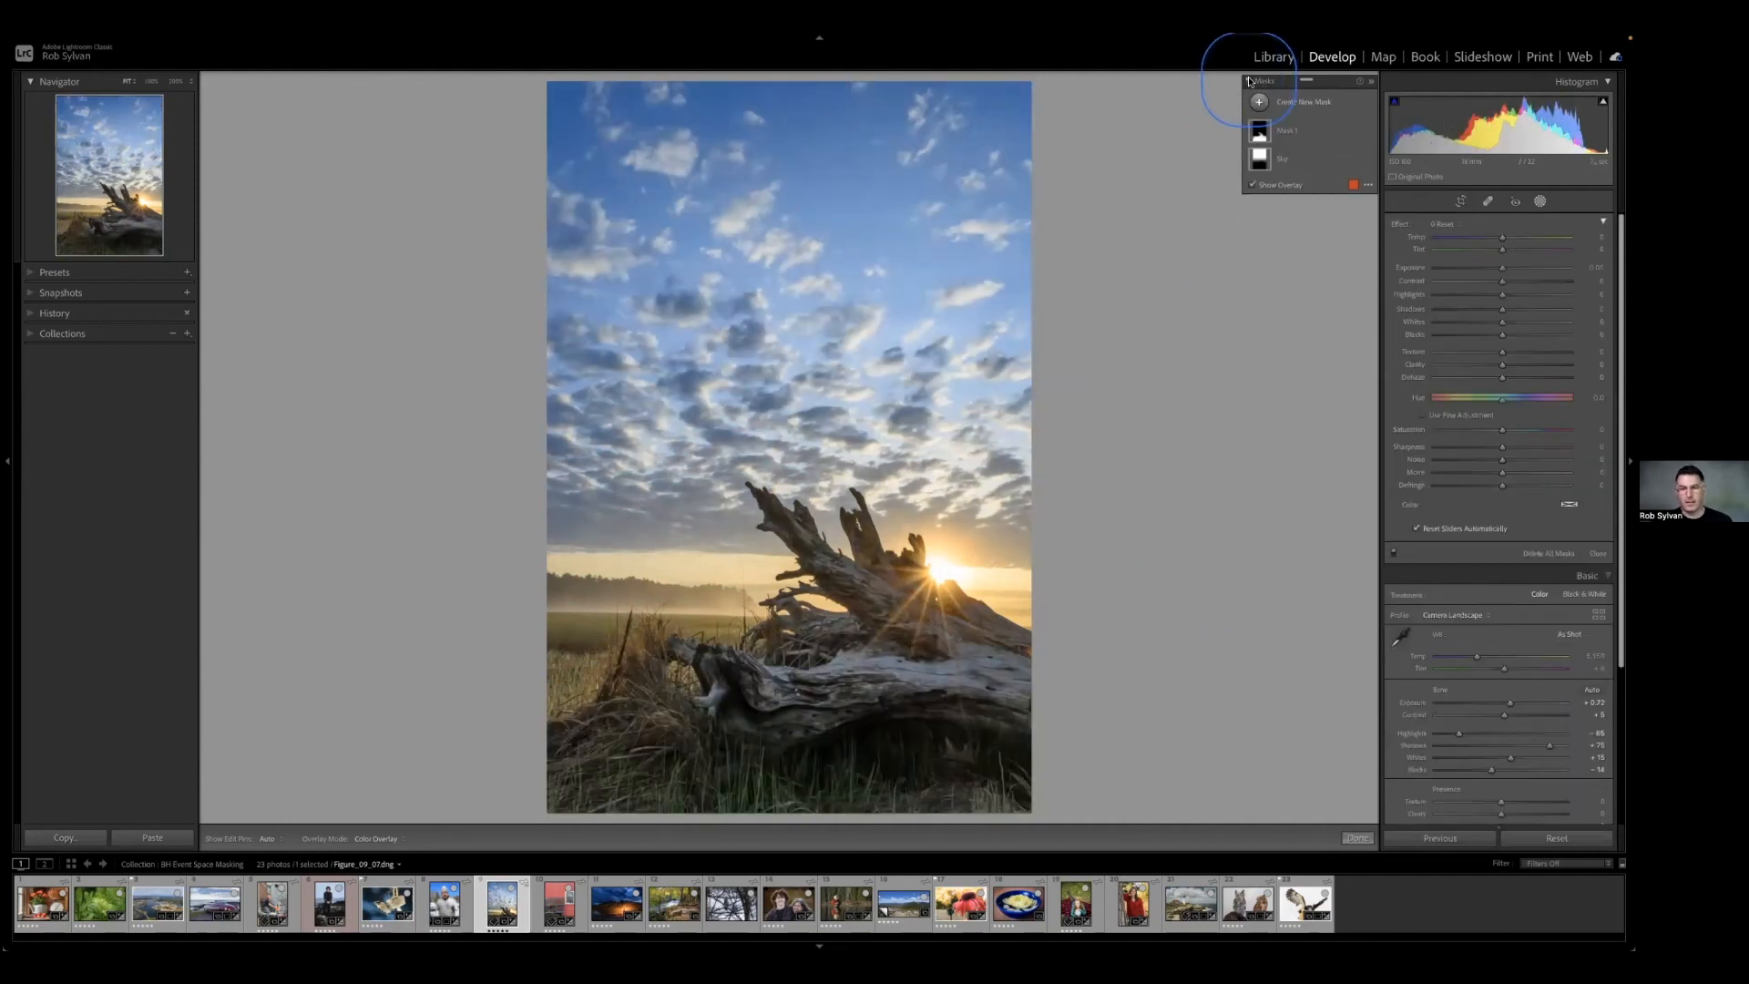